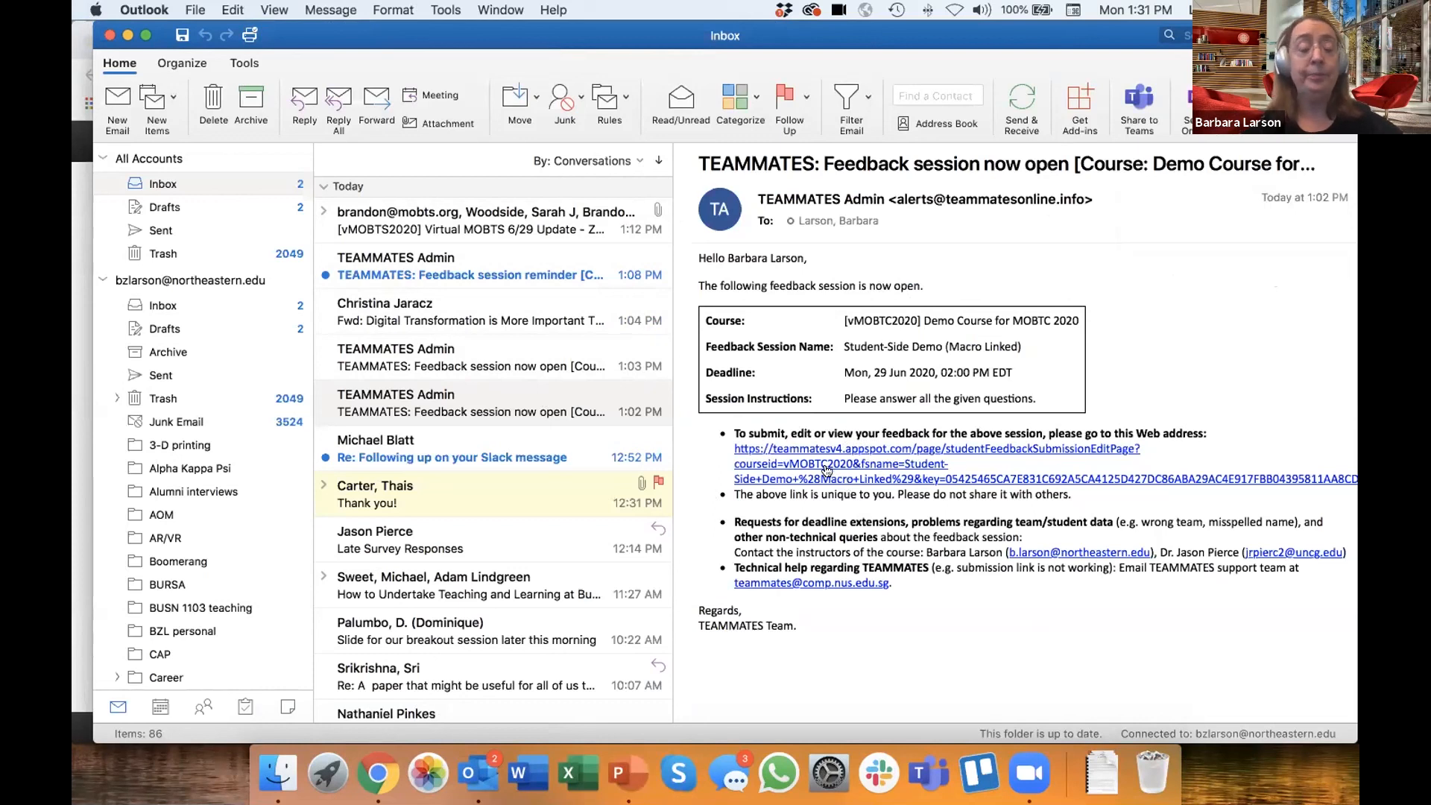
- Open the Student-Side Demo (Macro Linked) submission form in Chrome from the invitation email's link and review its session details
left_click(827, 470)
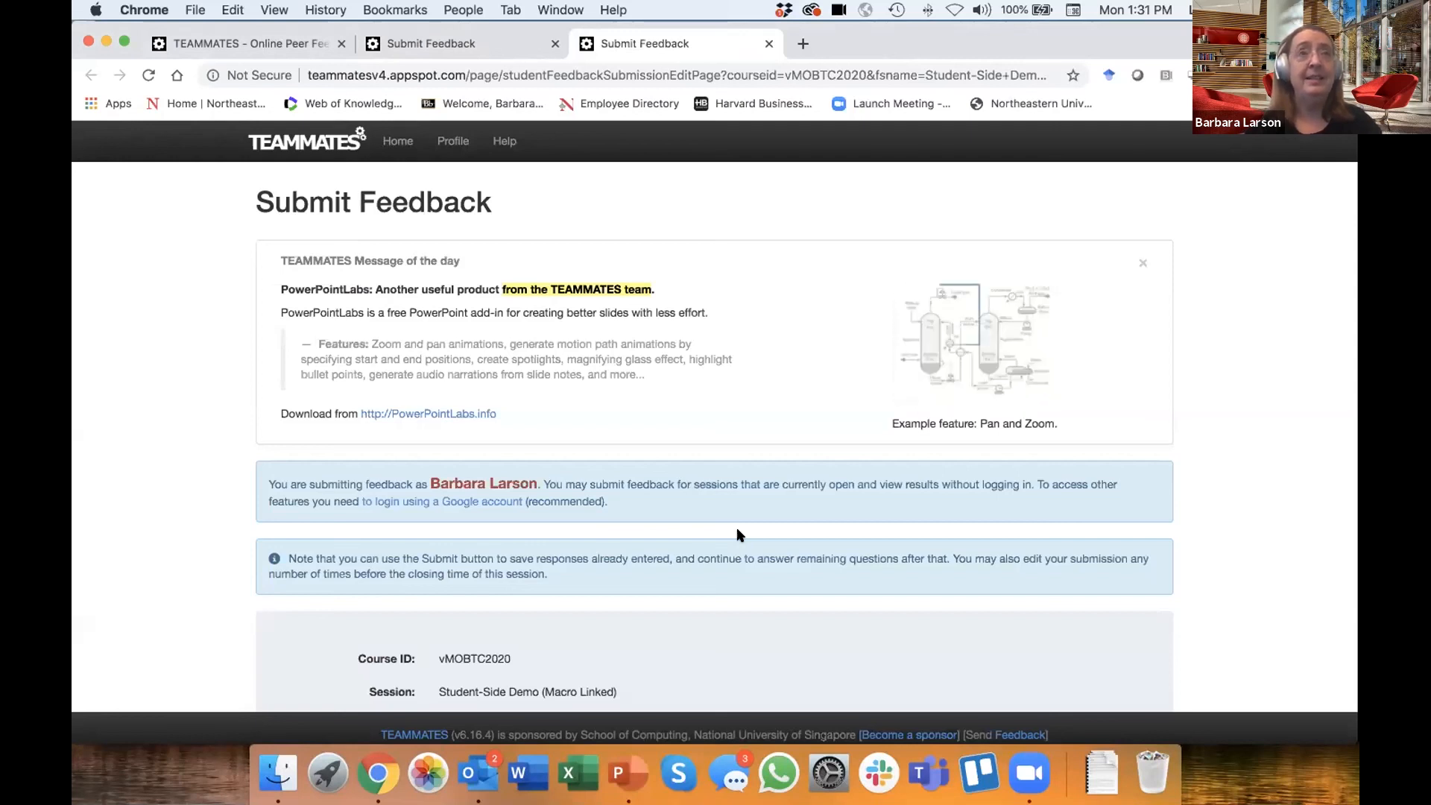
scroll(740, 534, "down", 2)
scroll(738, 534, "down", 1)
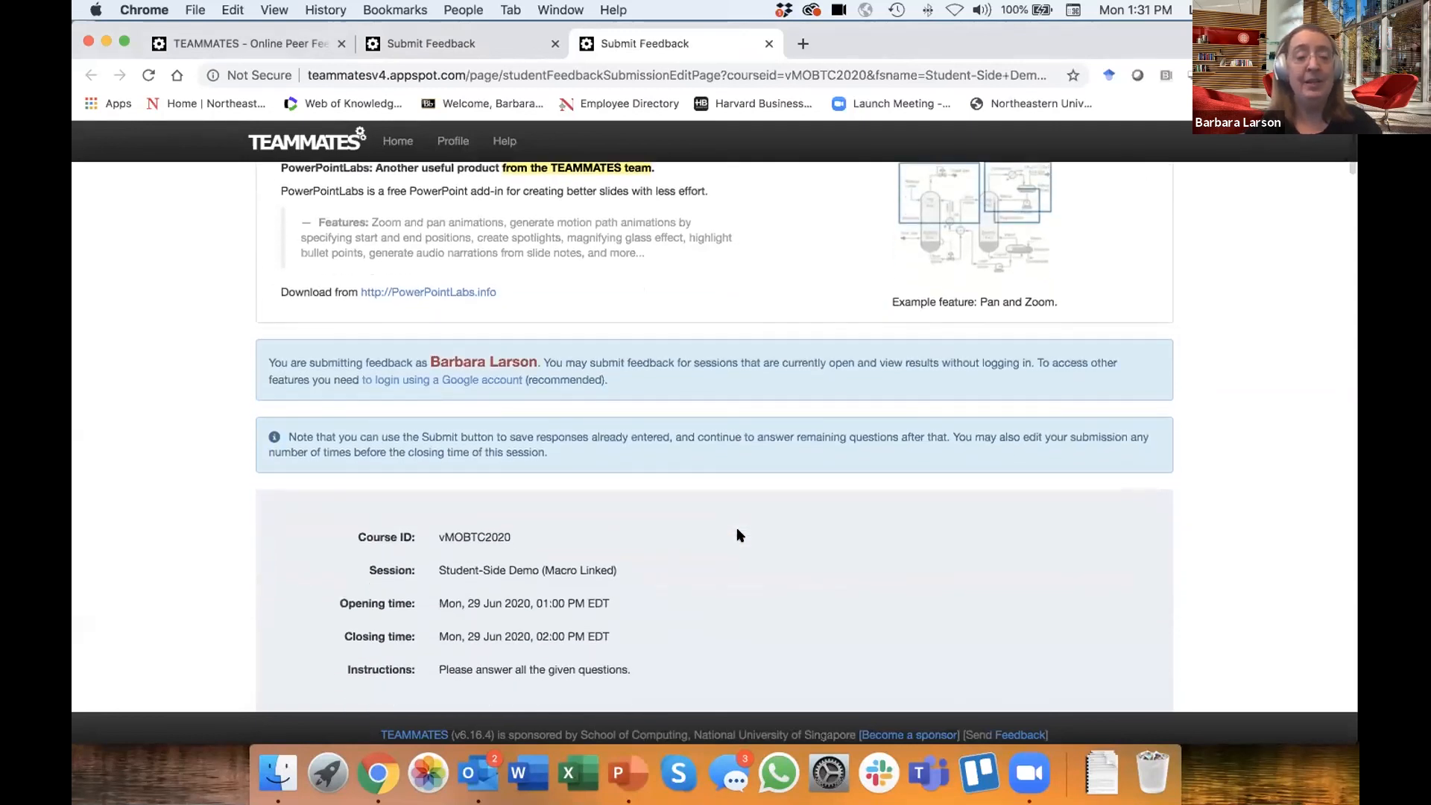
scroll(738, 534, "down", 1)
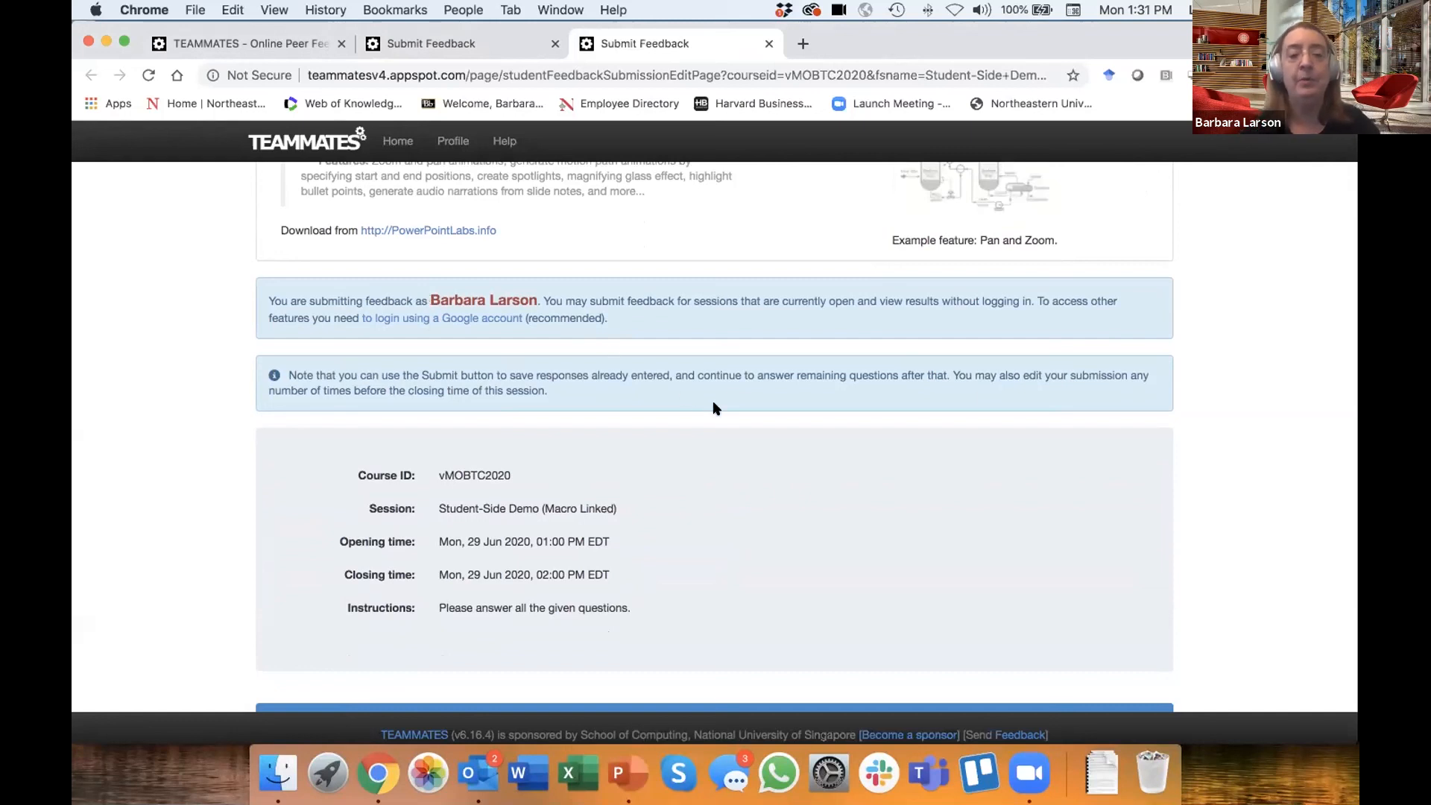
scroll(779, 470, "down", 4)
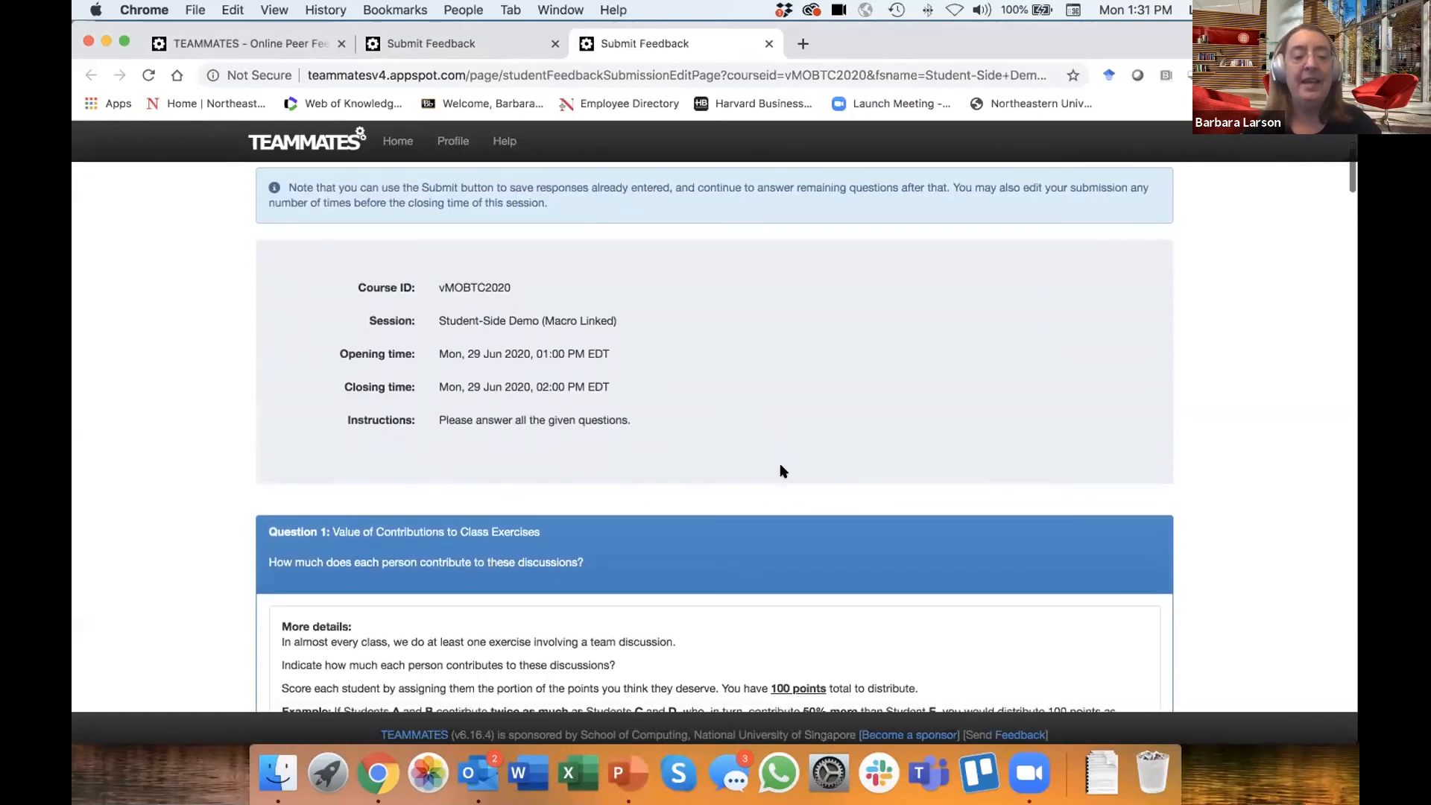
- Read Question 1's instructions, example 100-point distribution, response visibility notes and list of teammates to evaluate
scroll(780, 470, "down", 3)
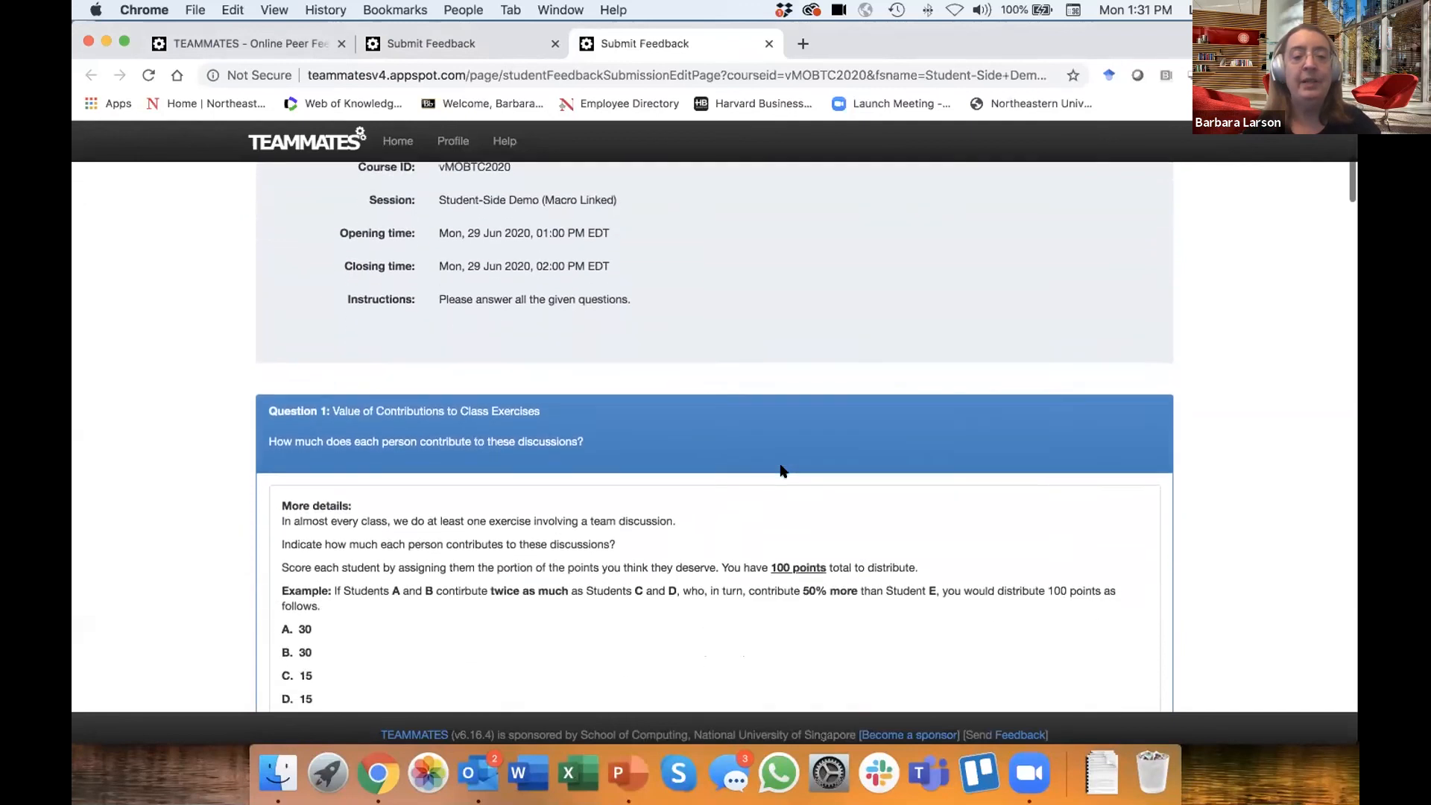
scroll(781, 470, "down", 3)
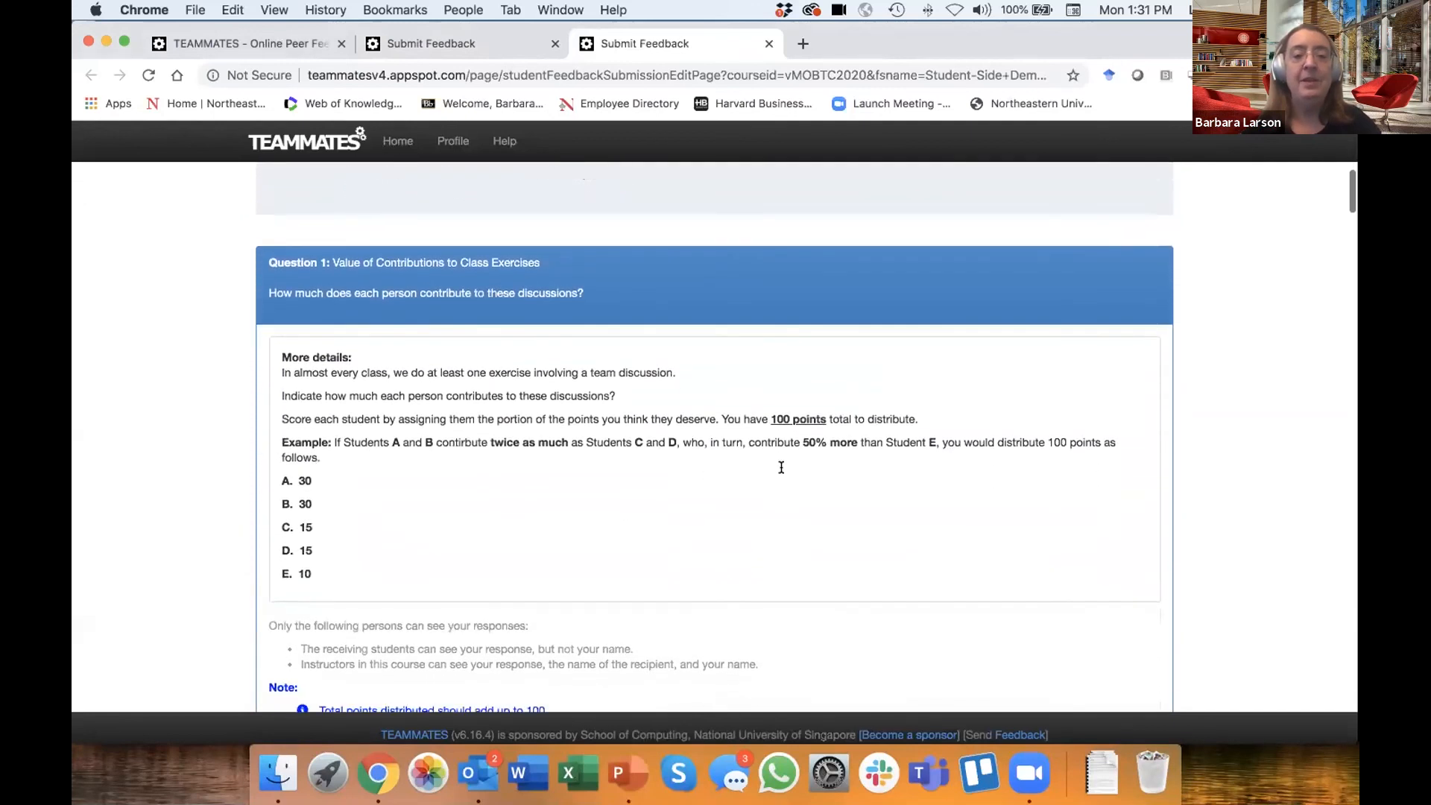
scroll(781, 467, "down", 1)
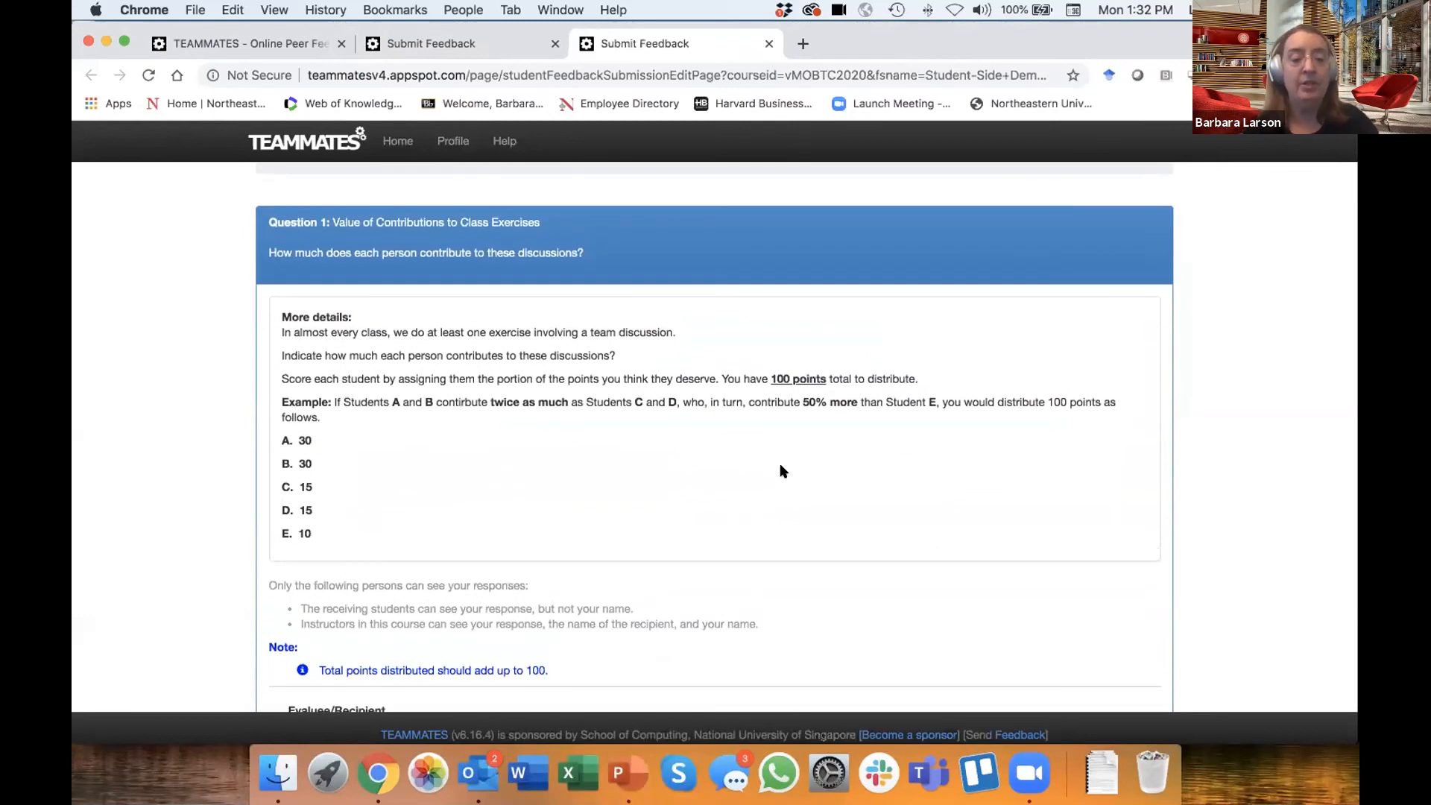
scroll(780, 466, "down", 2)
scroll(781, 465, "up", 1)
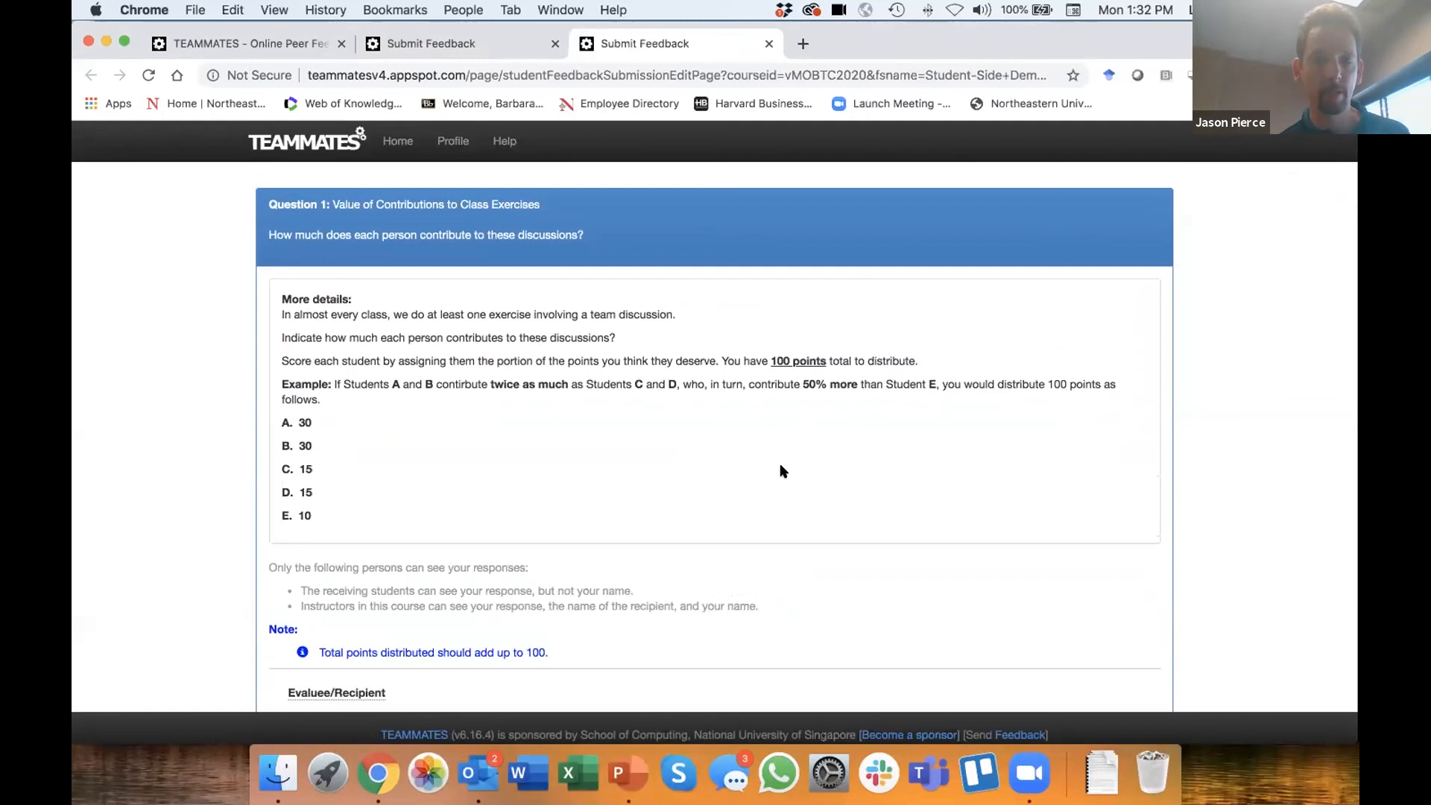
scroll(780, 465, "down", 1)
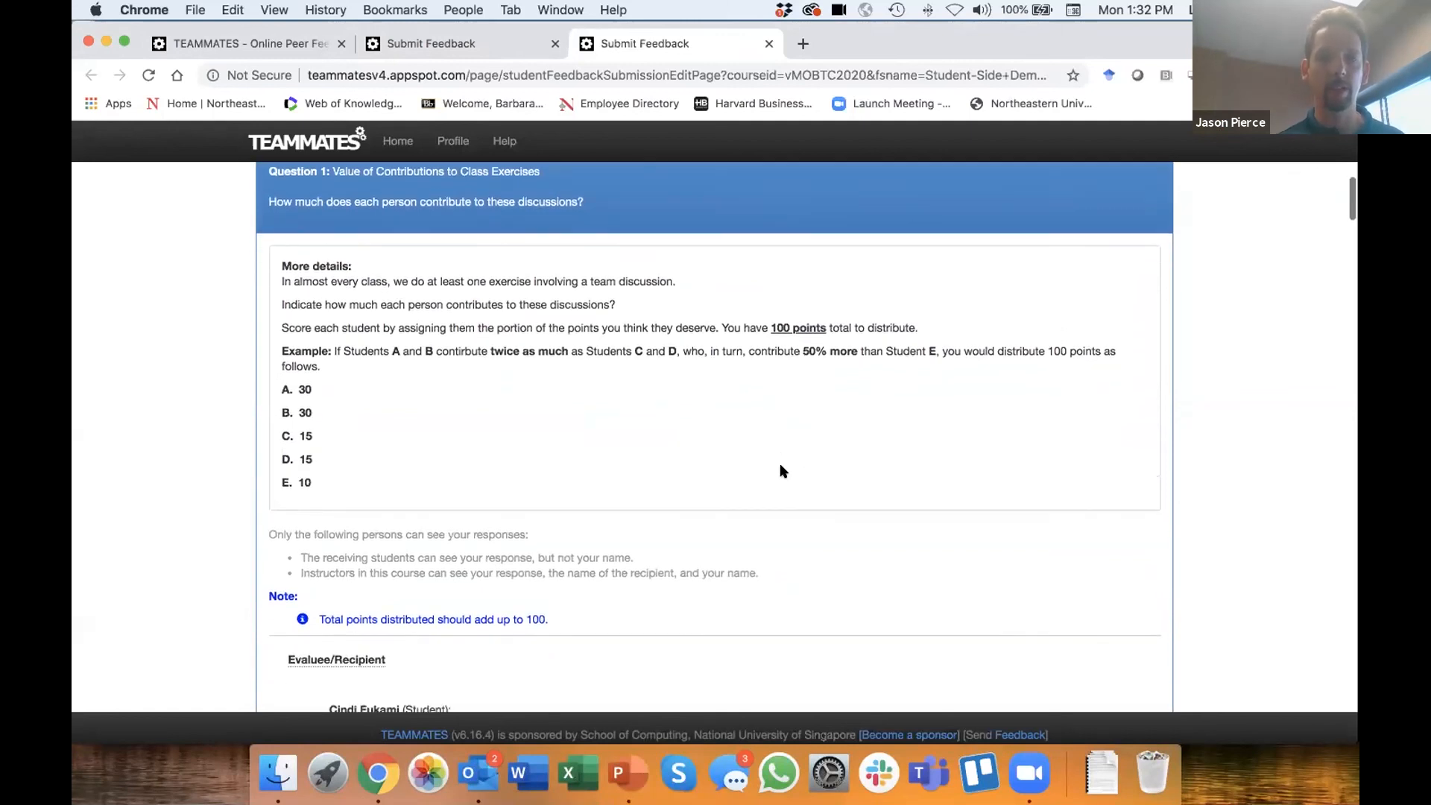
scroll(781, 465, "up", 1)
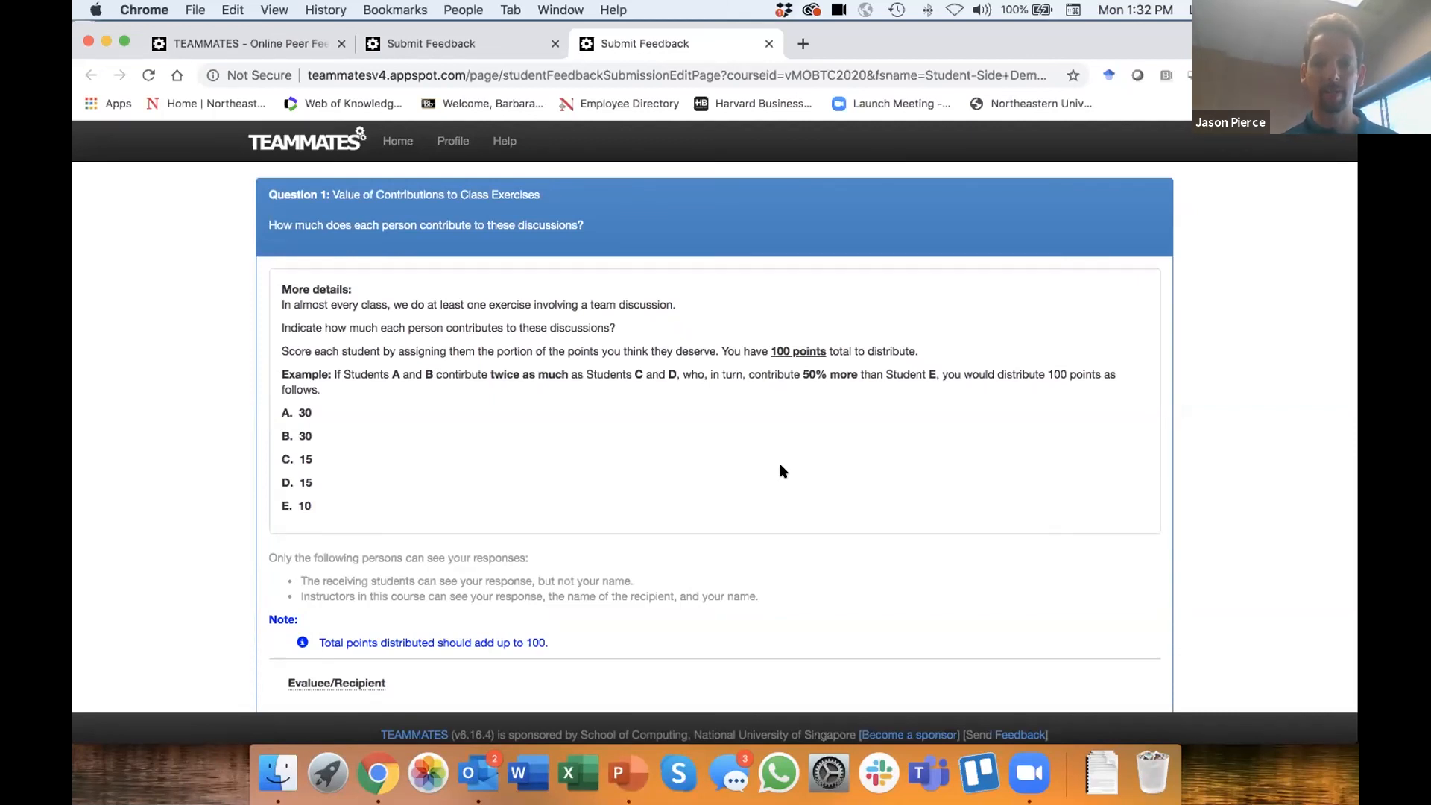
scroll(781, 466, "down", 1)
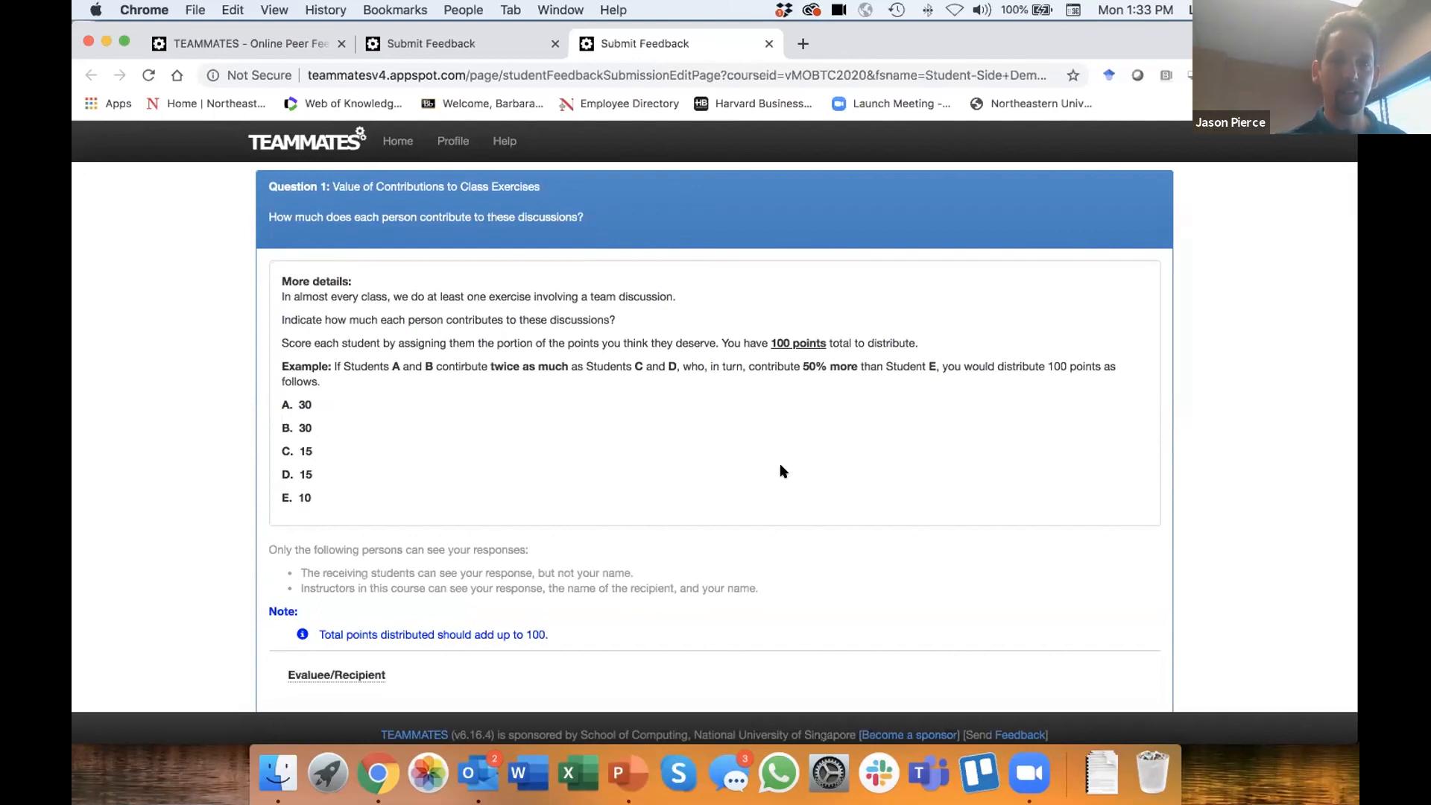
scroll(780, 472, "down", 3)
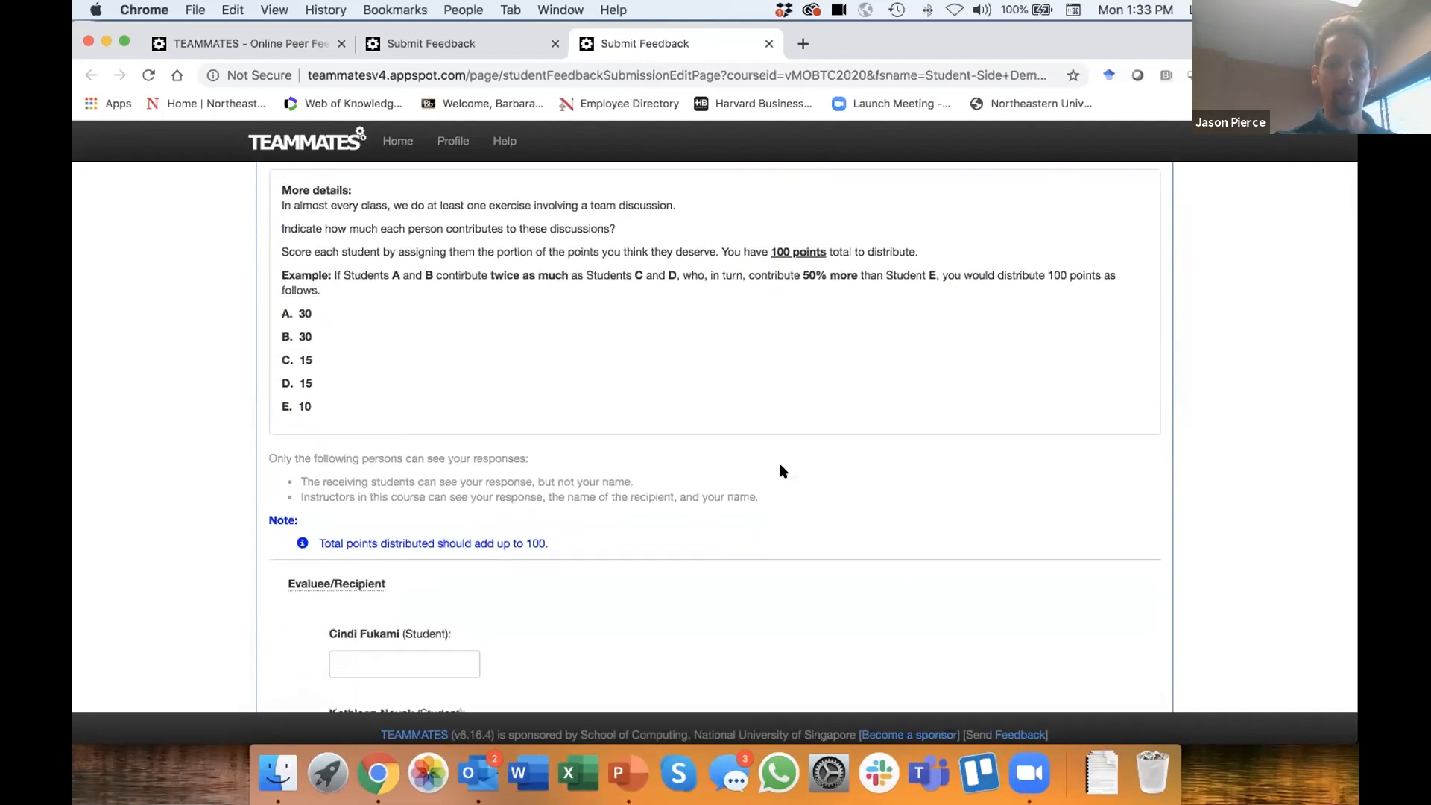
scroll(780, 471, "up", 5)
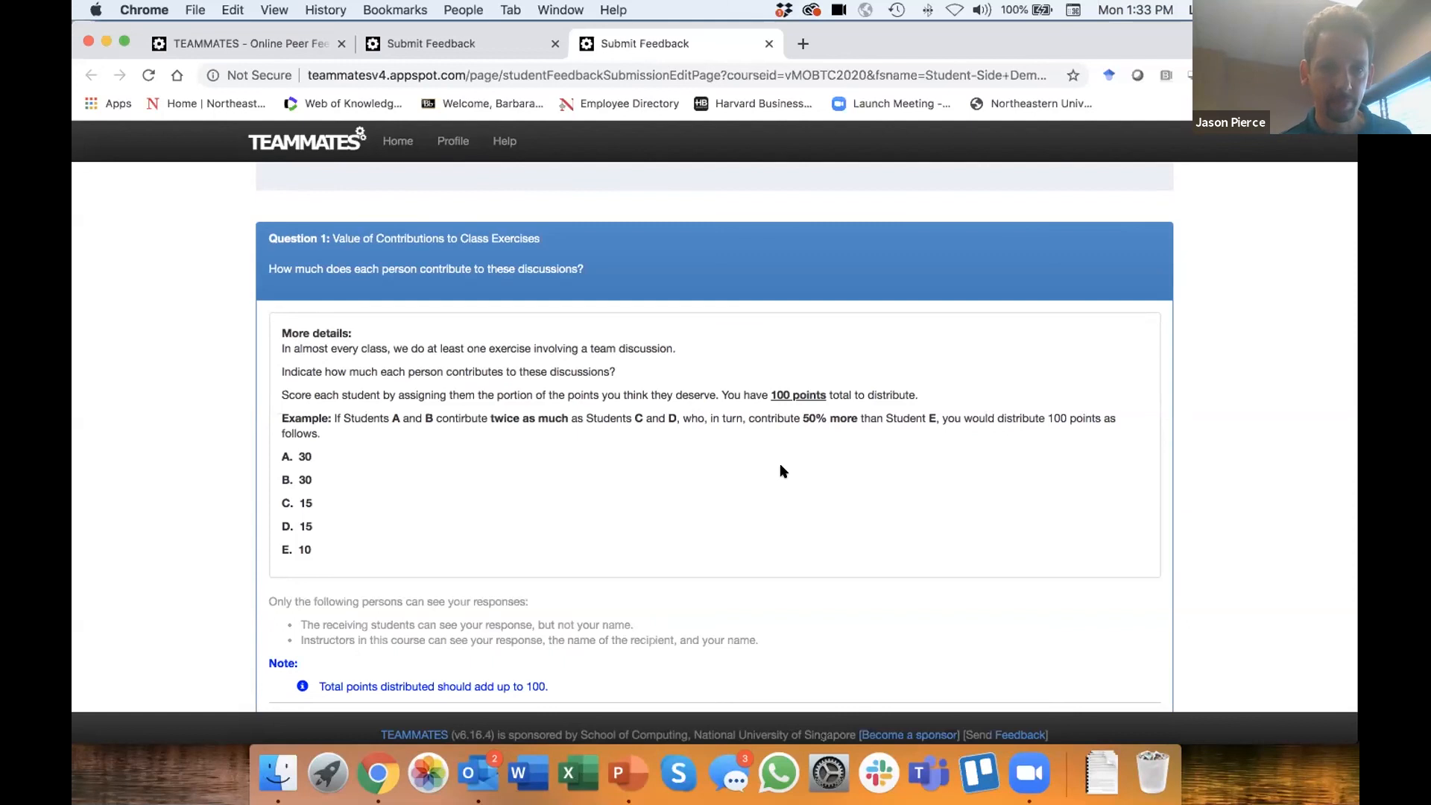
scroll(781, 466, "down", 3)
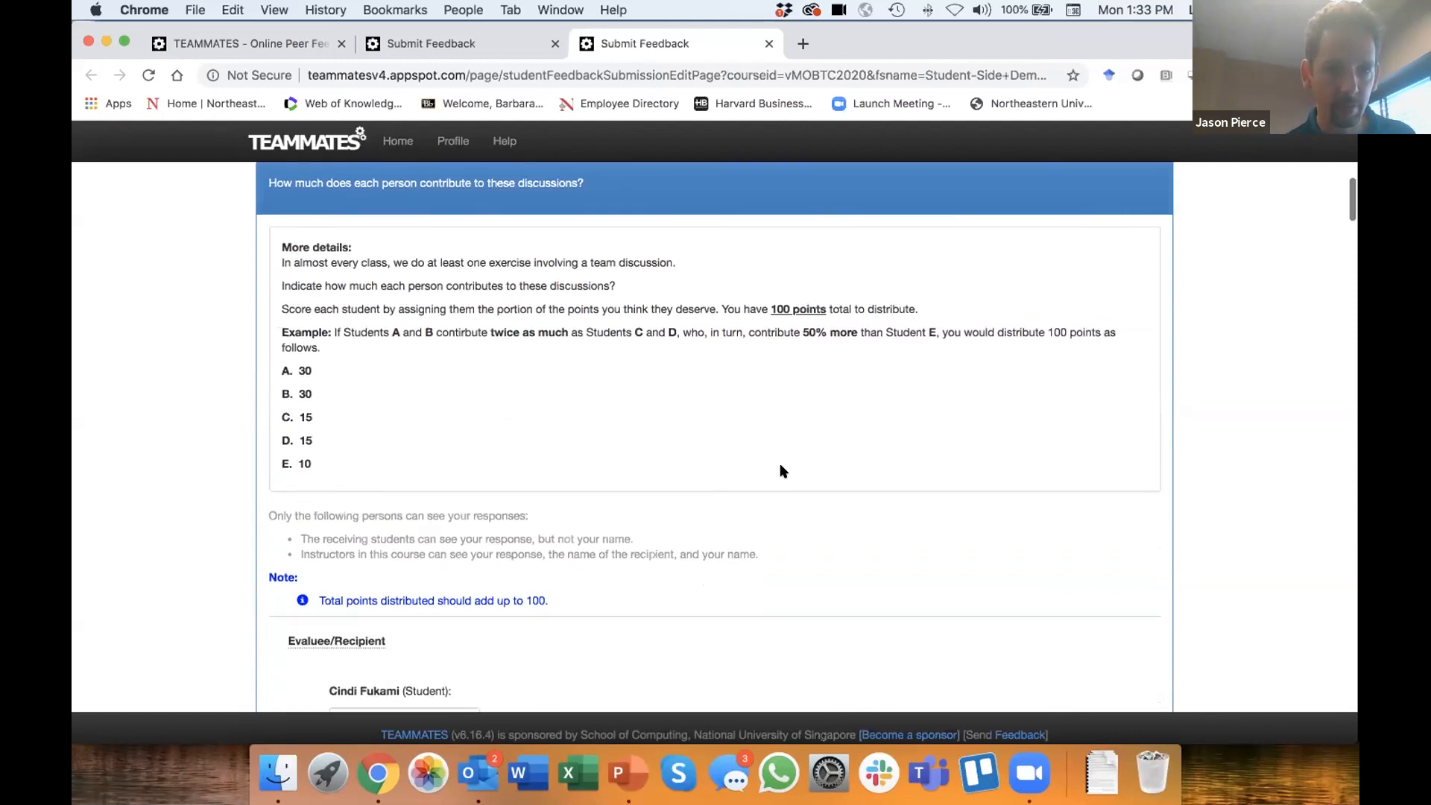
scroll(780, 465, "down", 3)
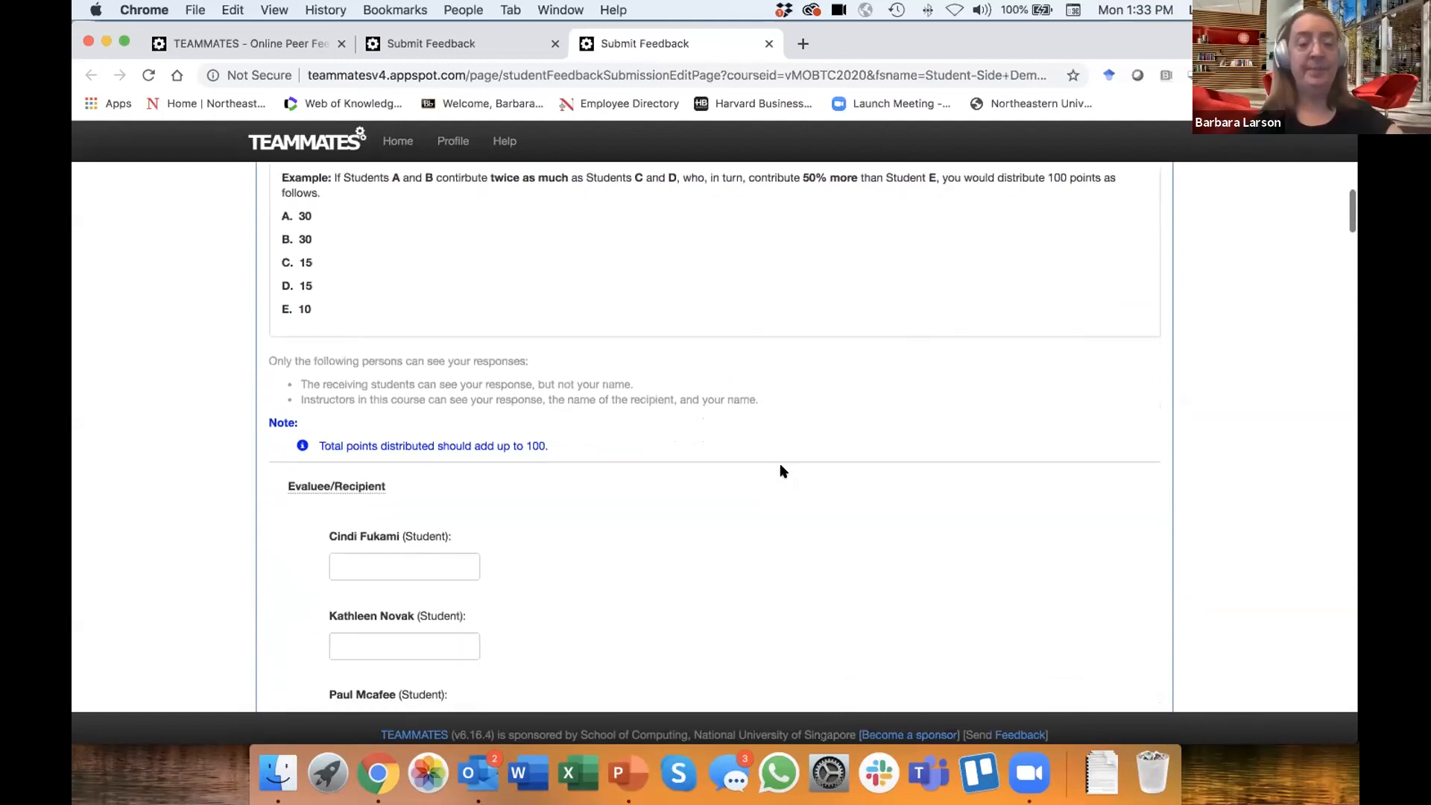
scroll(780, 471, "down", 5)
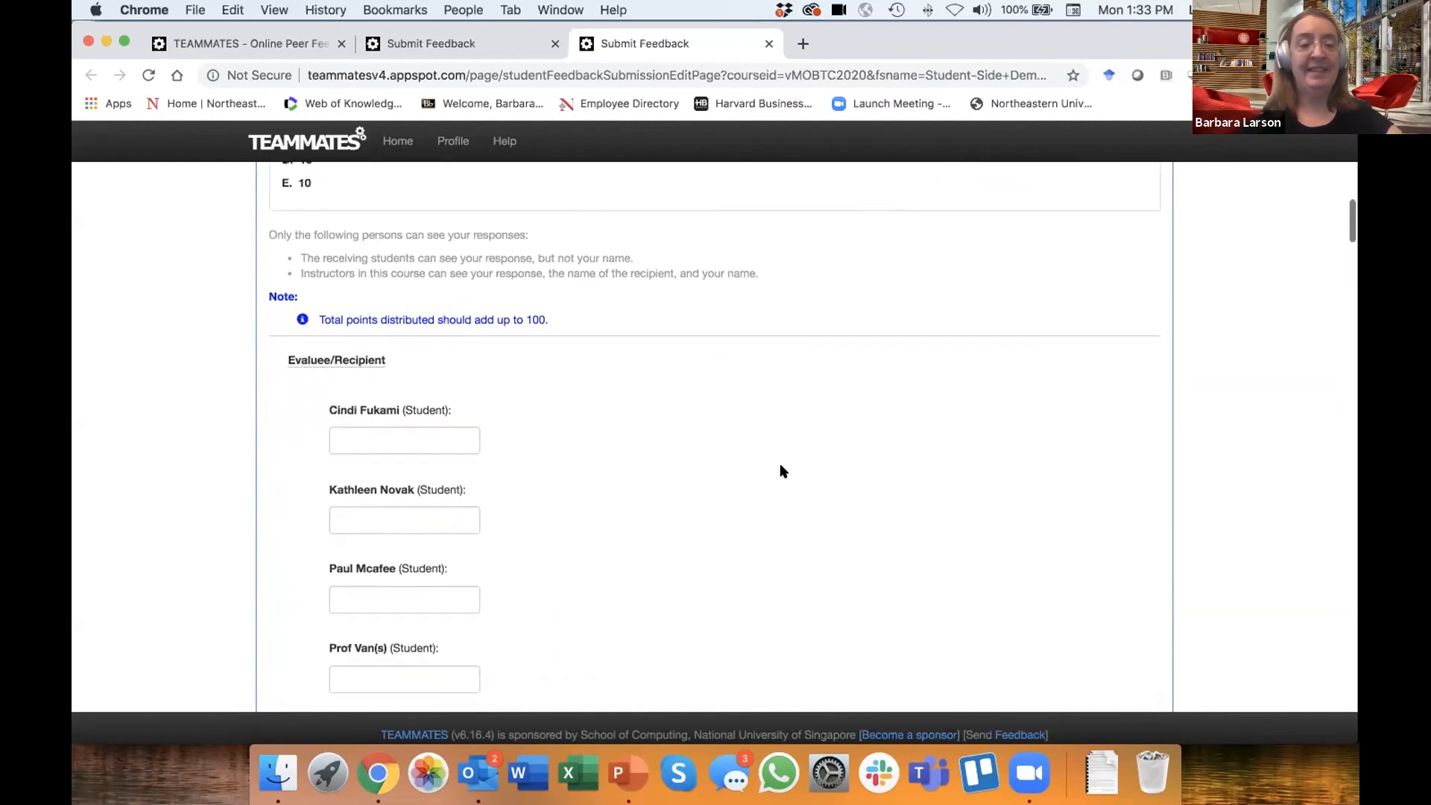
scroll(782, 471, "down", 2)
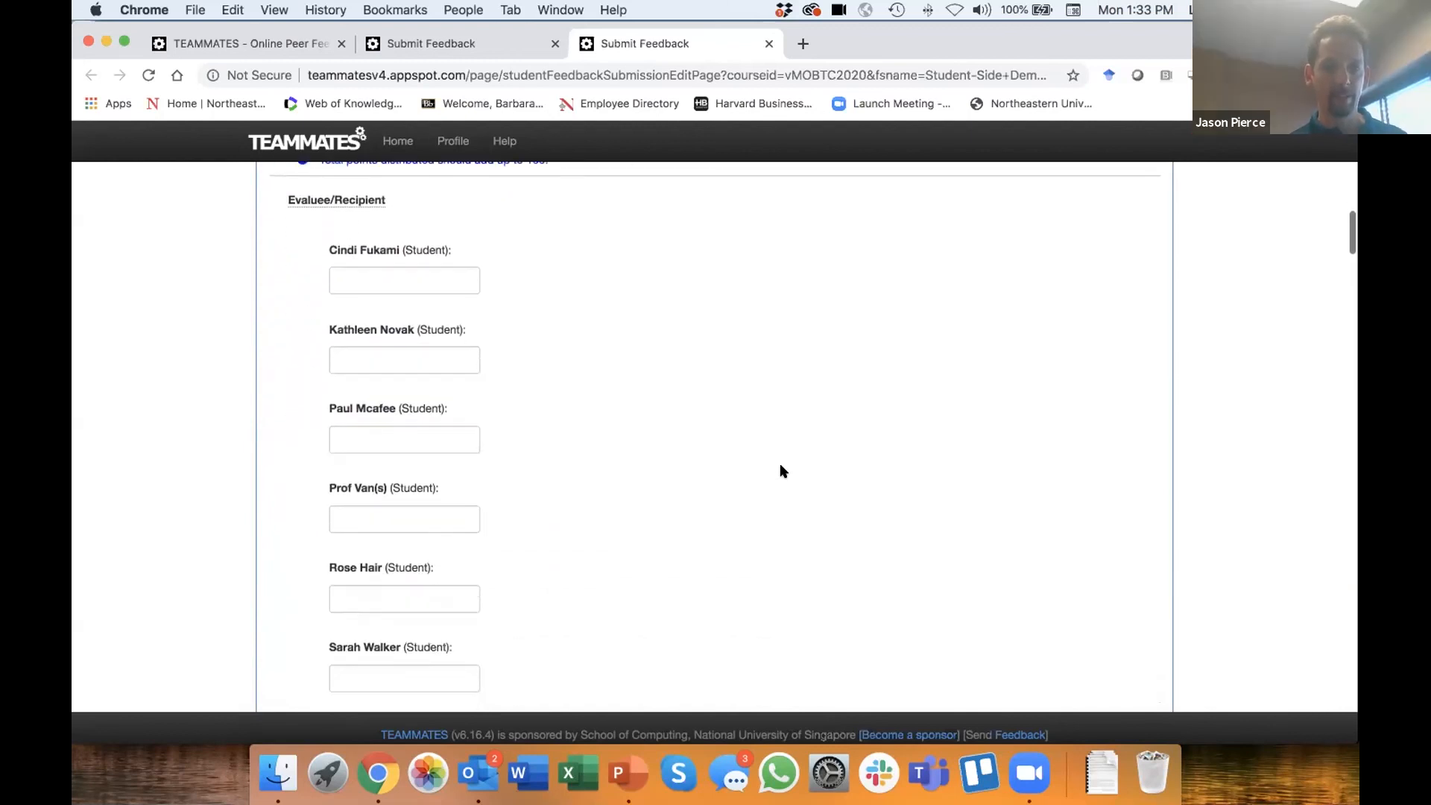
scroll(783, 471, "up", 1)
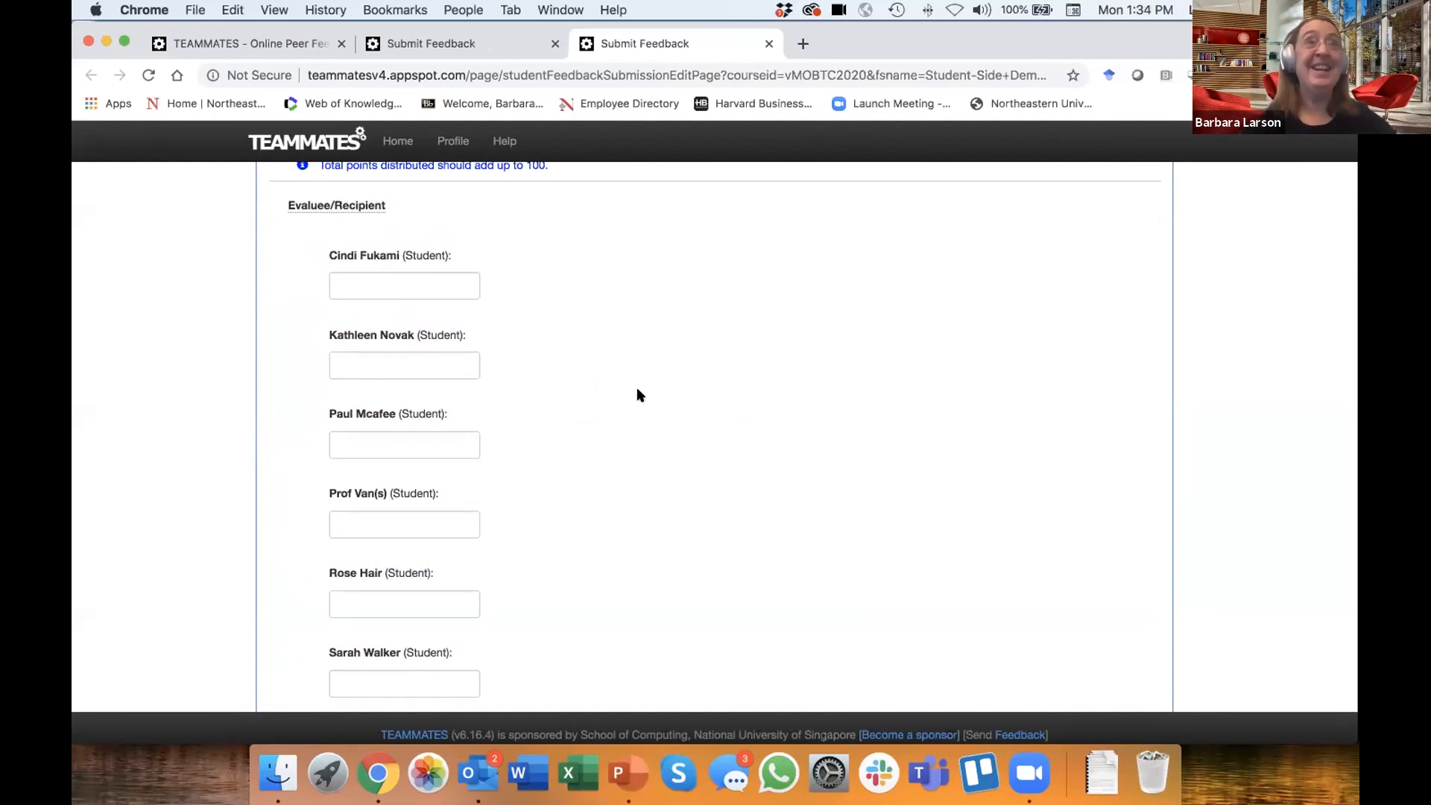
scroll(693, 412, "down", 3)
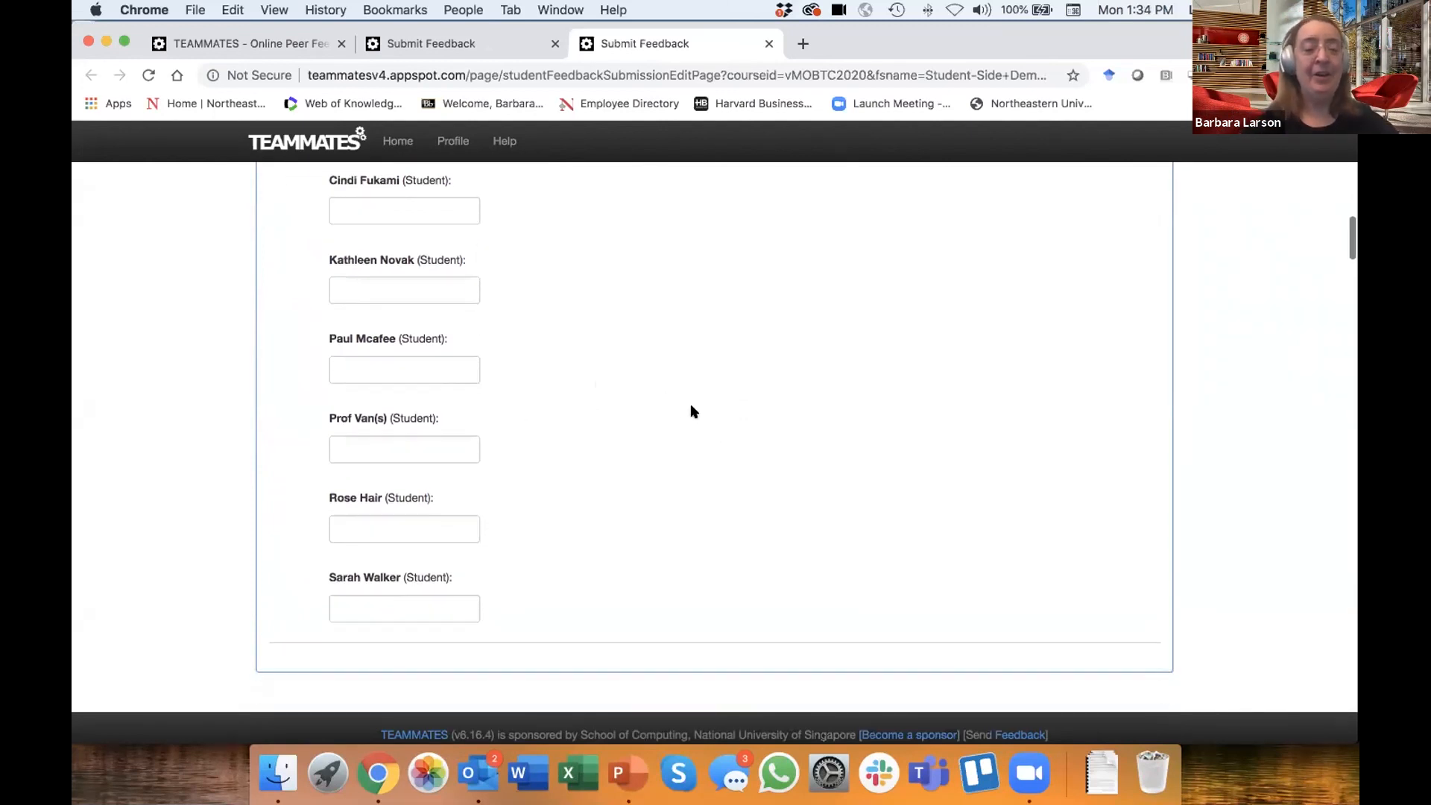
- In Question 1, assign 15 points to the first listed student, 25 to the second and 25 to the third
left_click(426, 238)
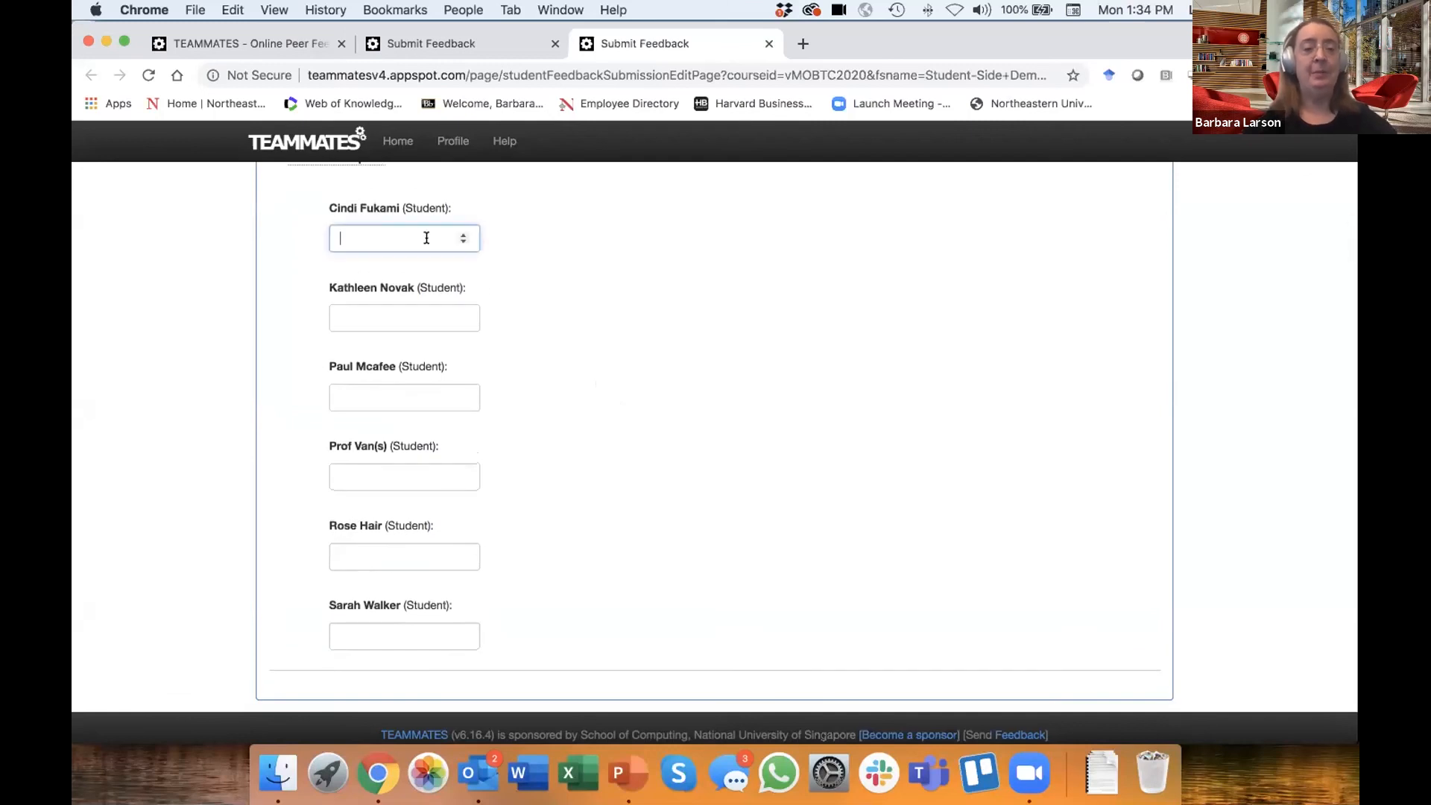
left_click(463, 235)
left_click(462, 234)
key("BackSpace")
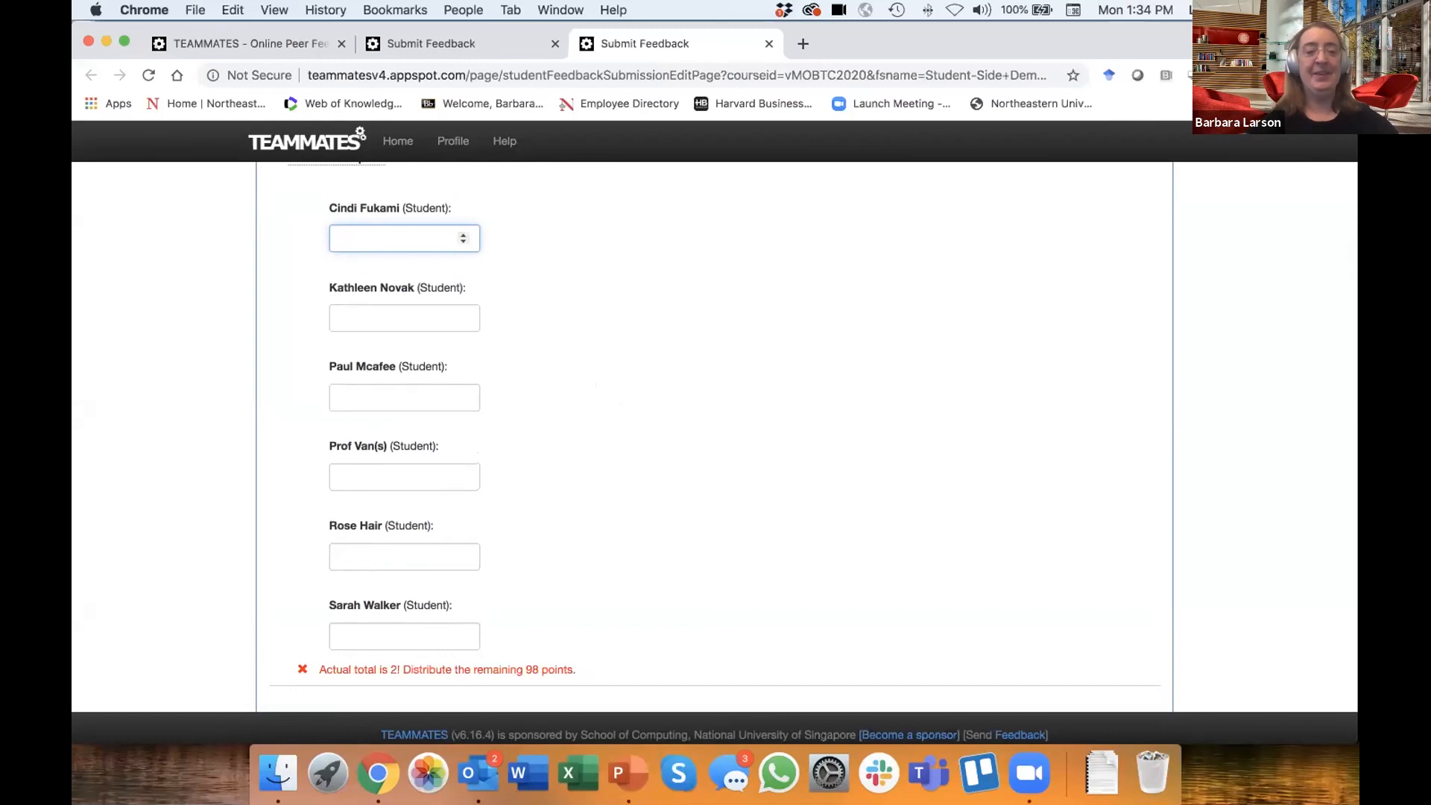
type("15")
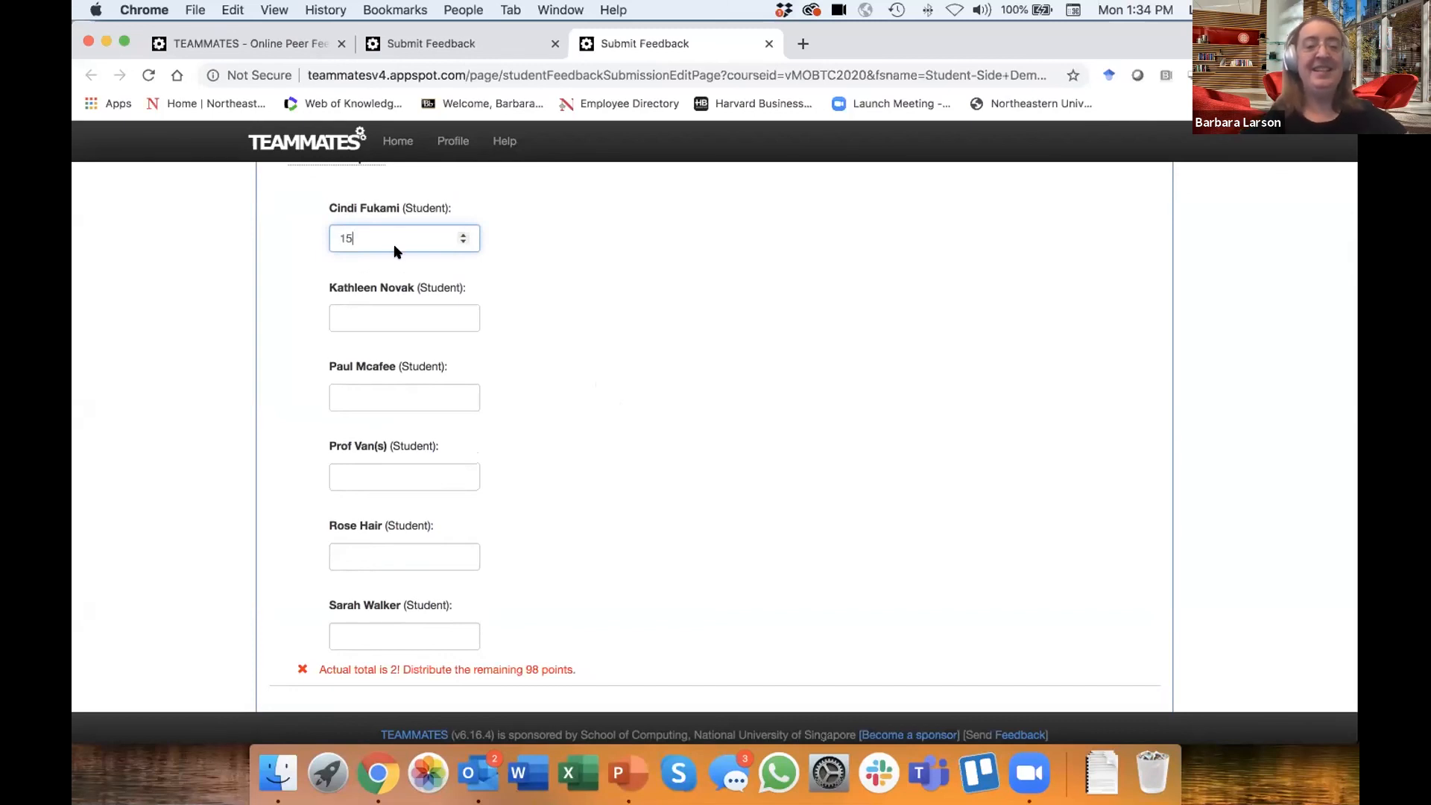
left_click(380, 310)
type("25")
left_click(391, 394)
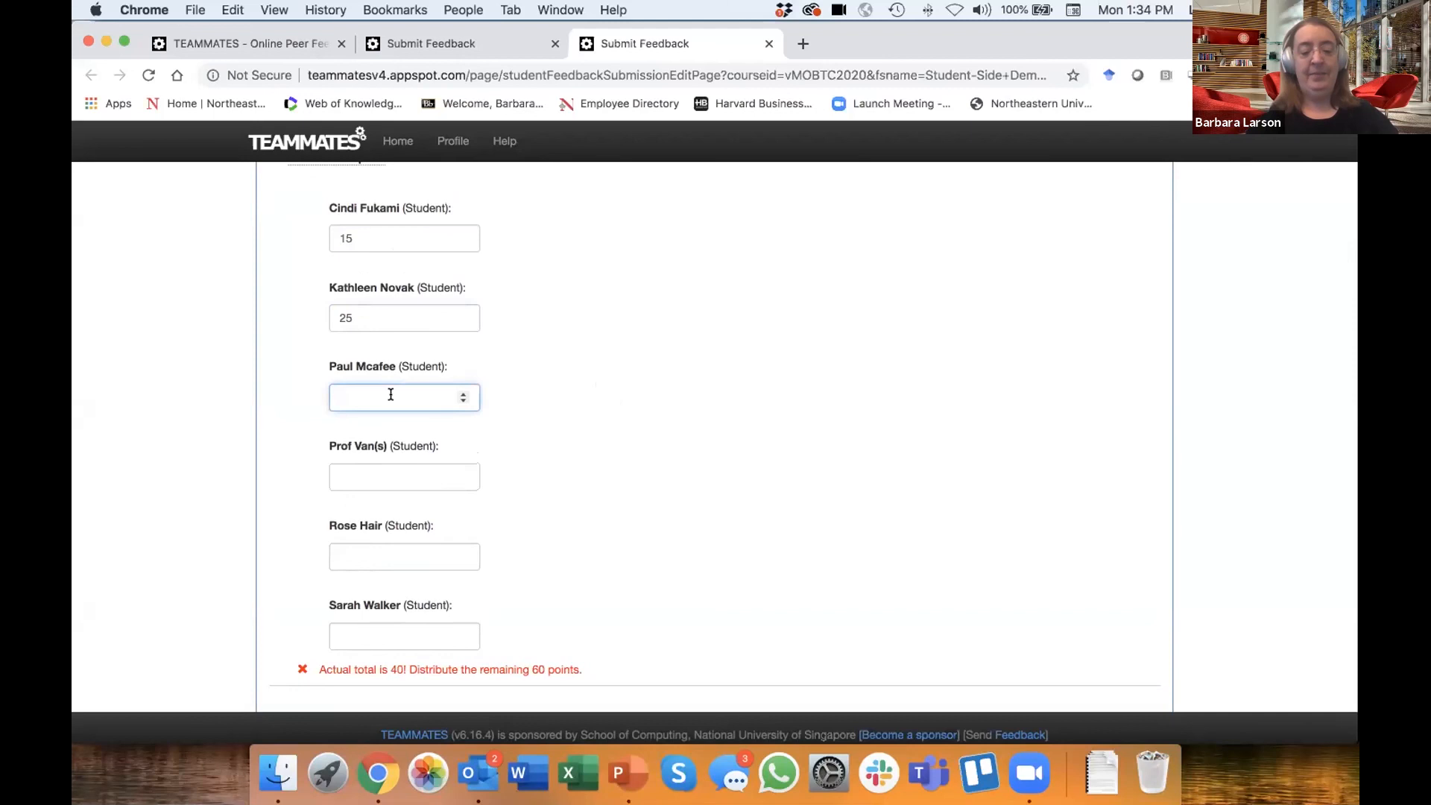
type("25")
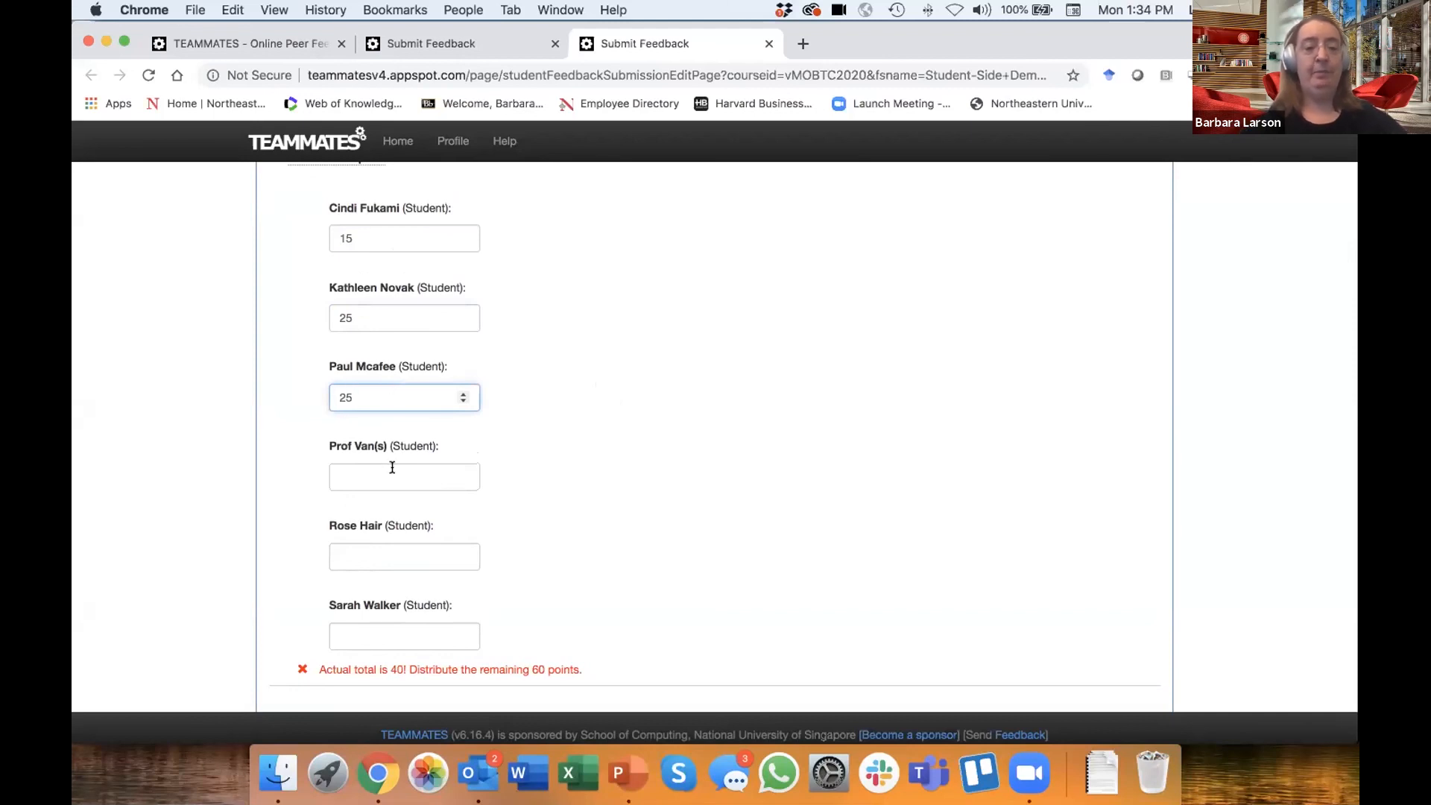
- Assign Question 1's remaining points: 10 to the fourth student, 12 to the fifth and 13 to the sixth
left_click(391, 475)
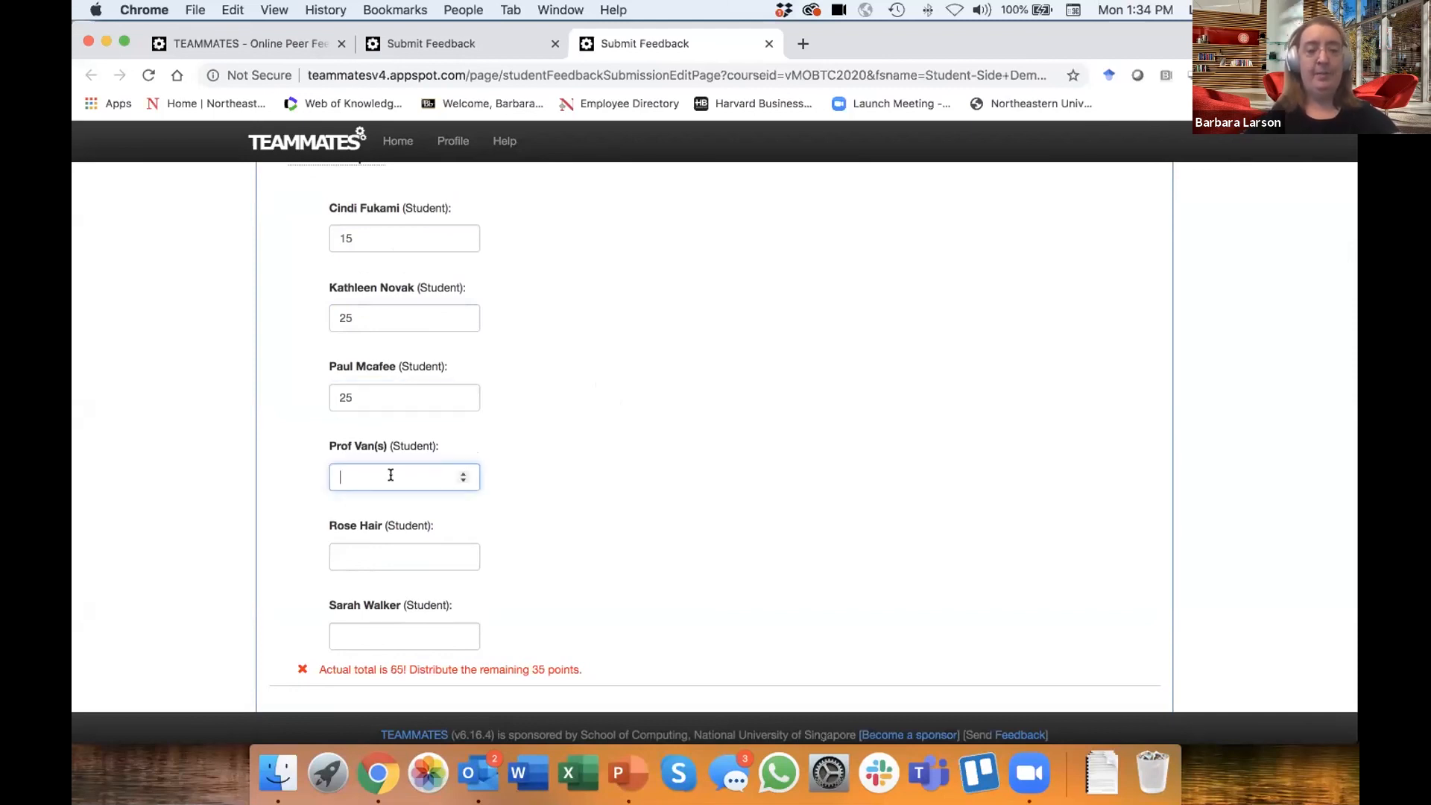
type("10")
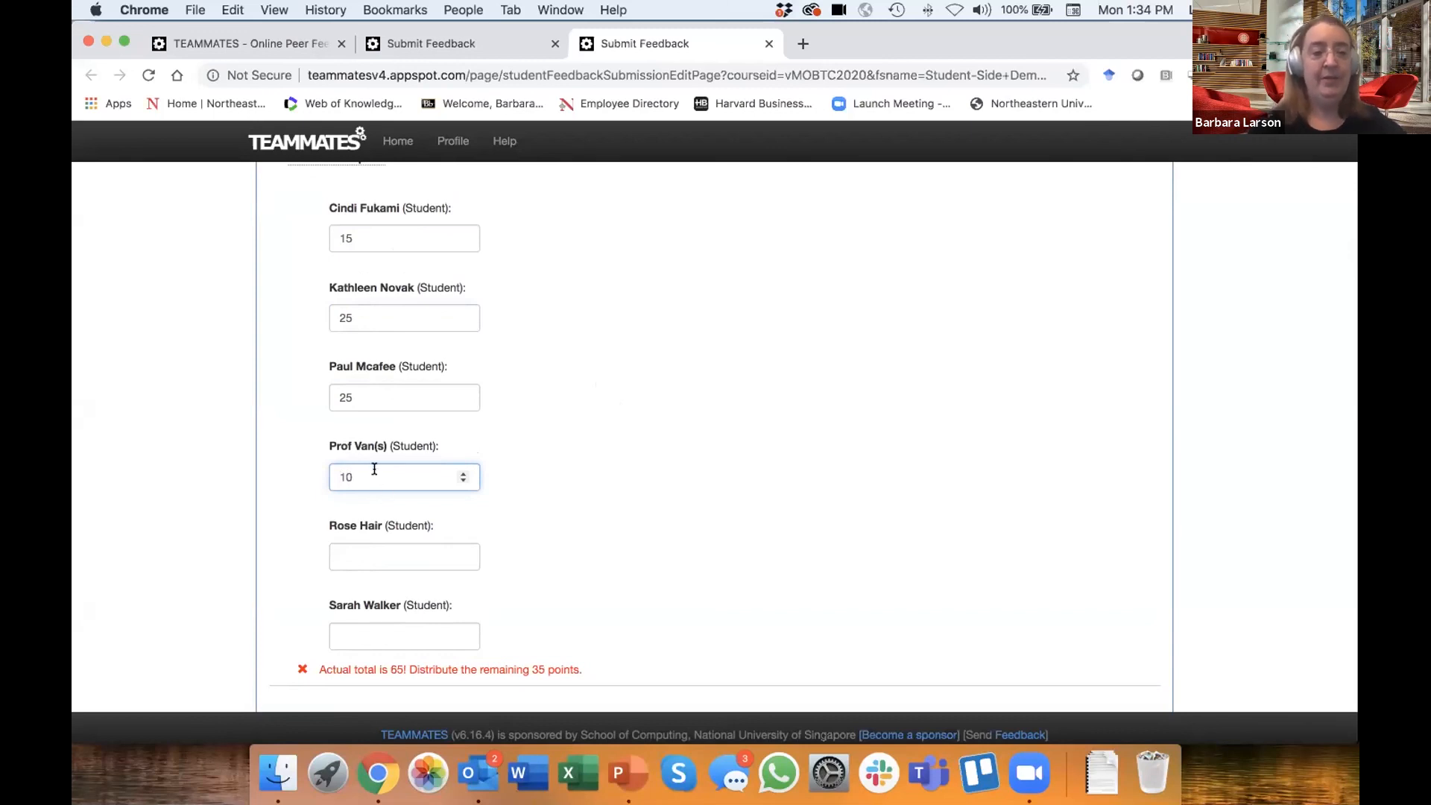
left_click(355, 554)
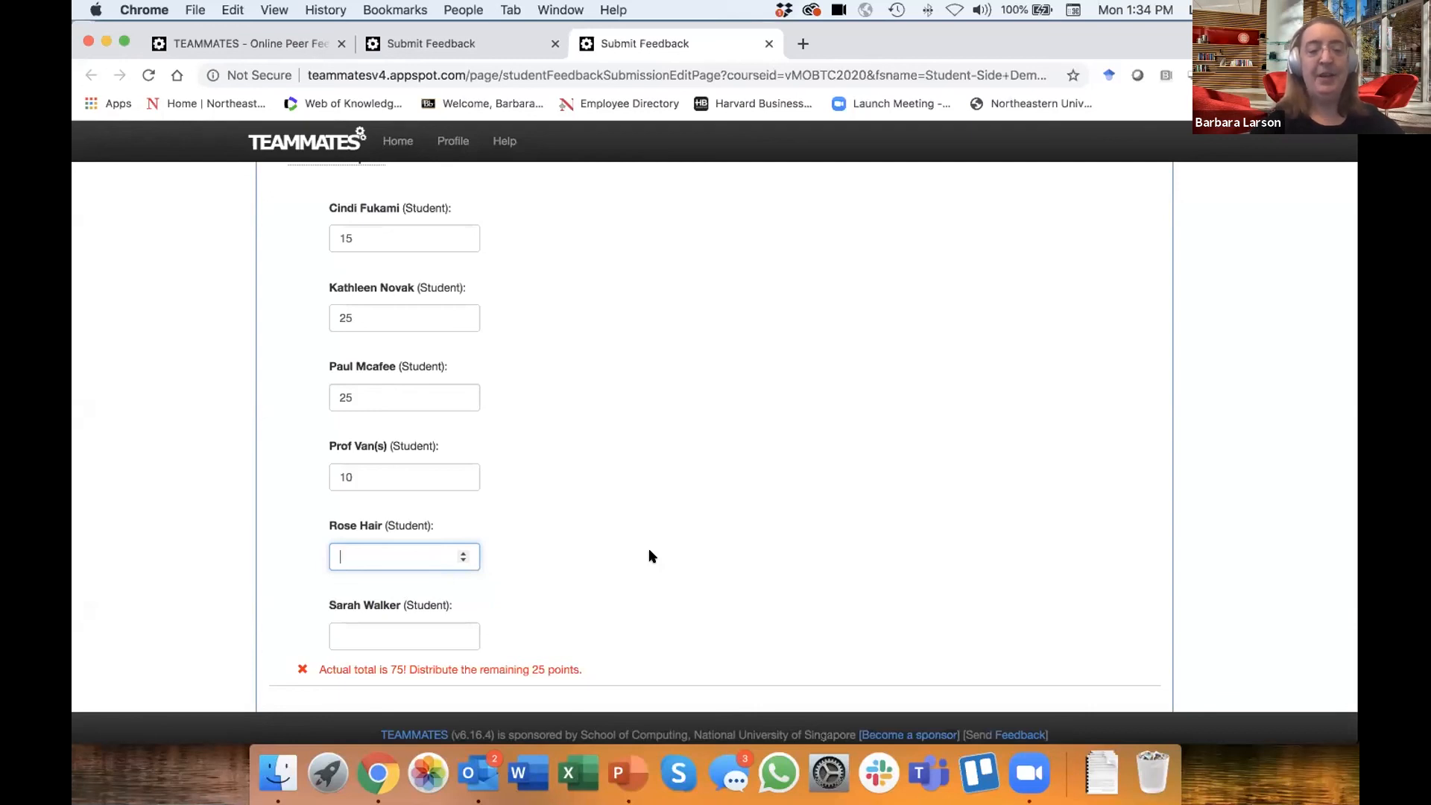
type("12")
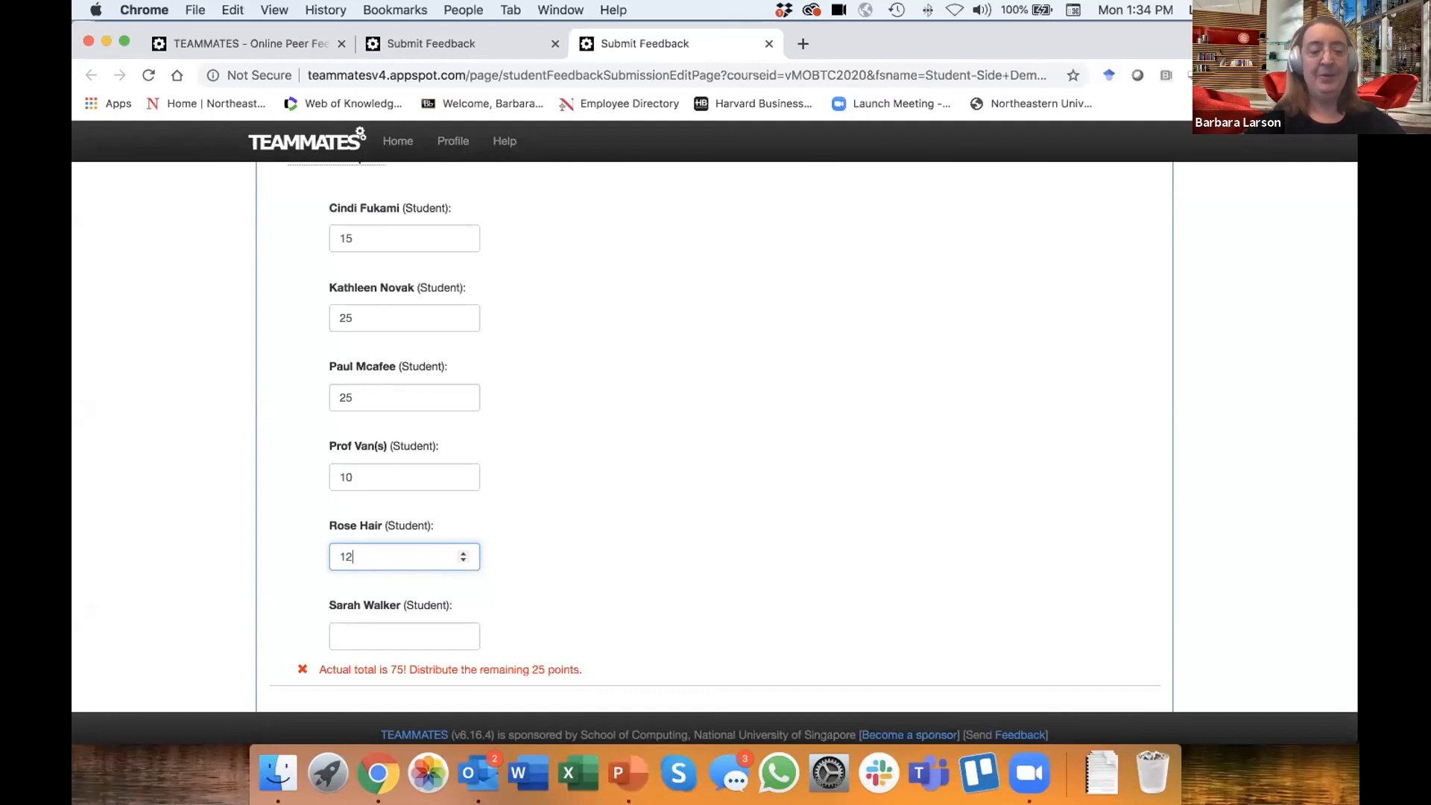
left_click(449, 637)
type("13")
left_click(682, 571)
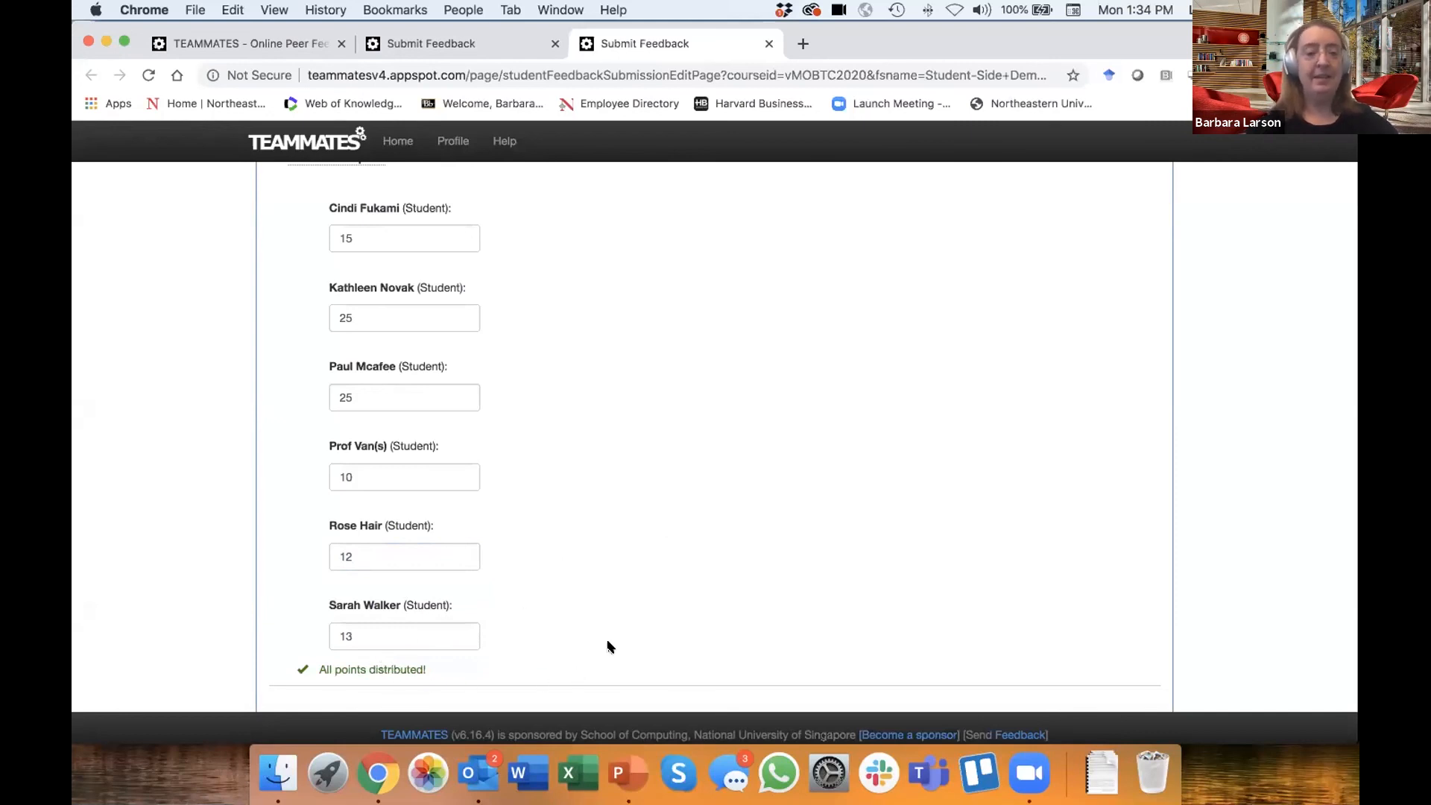
- Check the Question 1 point distribution and read Question 2's instructions on contributions to the most recent project deliverable
scroll(672, 588, "down", 5)
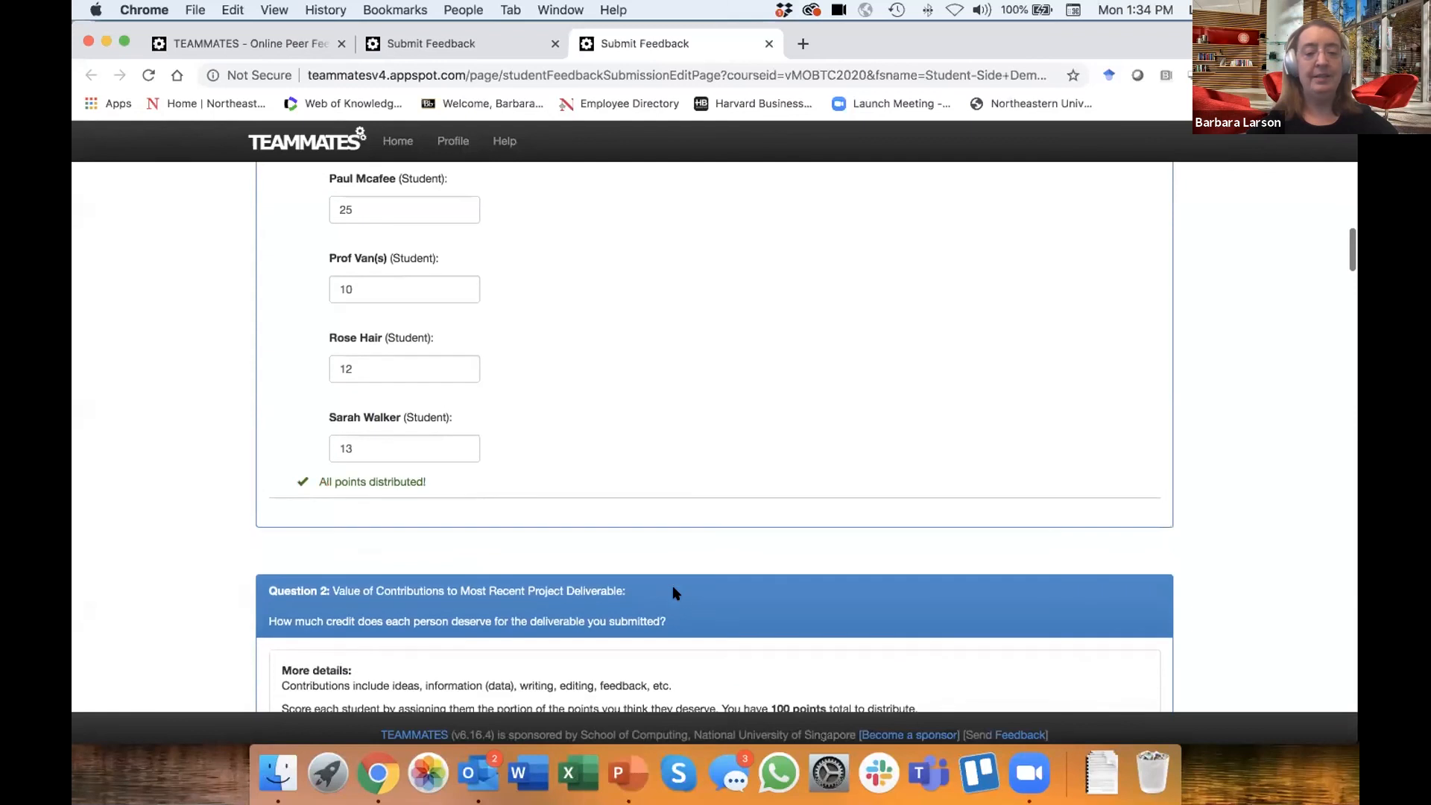
scroll(672, 592, "up", 4)
scroll(672, 593, "up", 2)
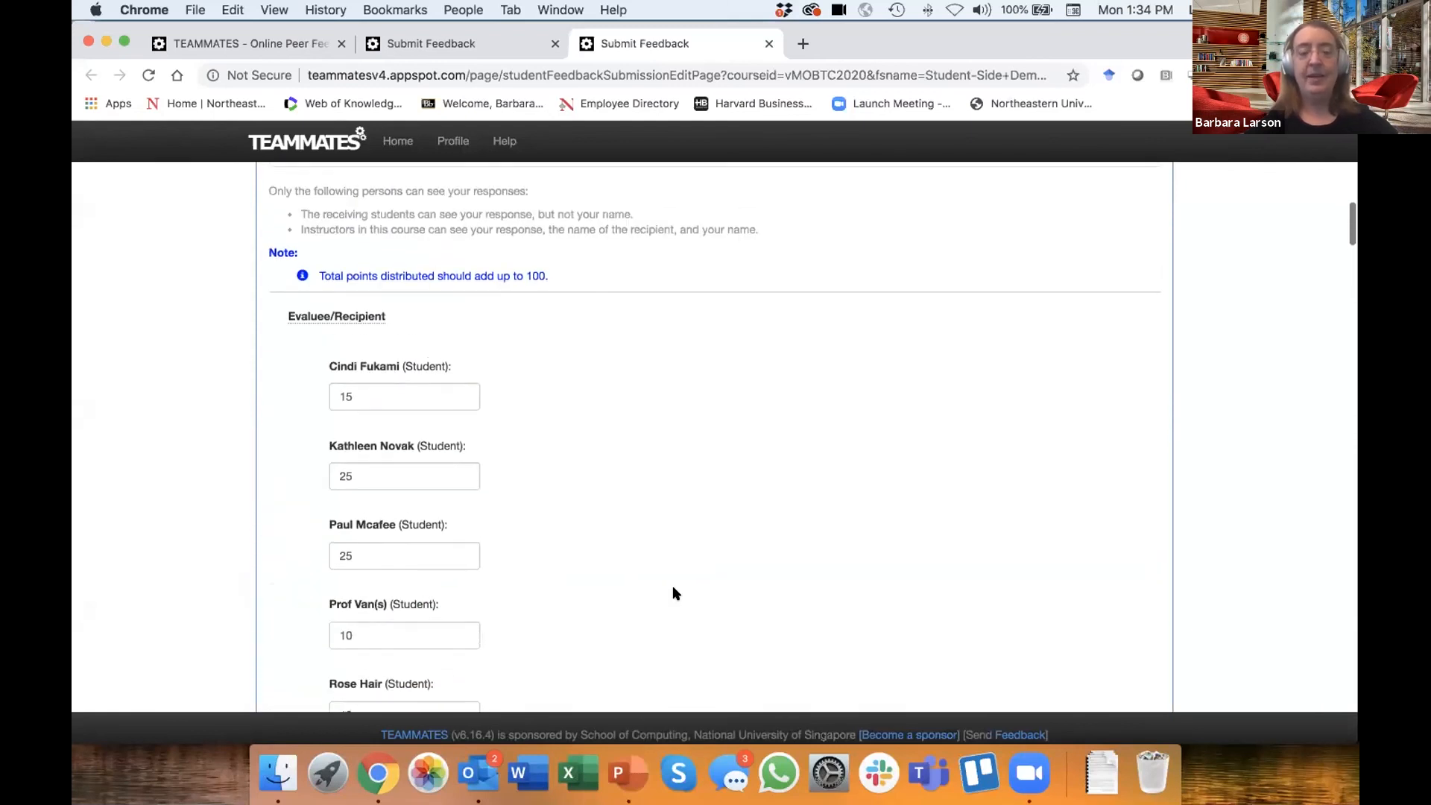
scroll(672, 593, "down", 3)
scroll(675, 592, "down", 10)
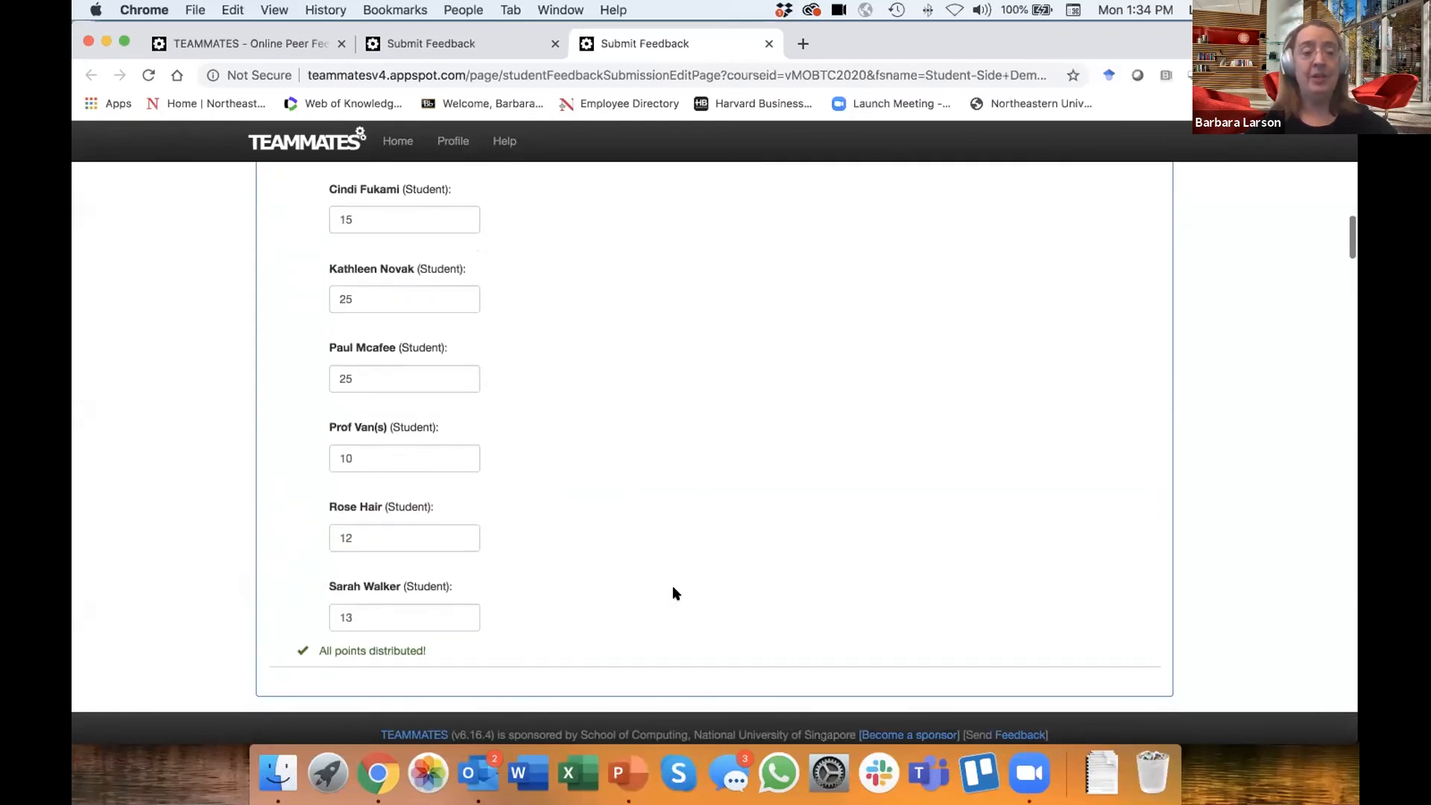
scroll(673, 591, "down", 6)
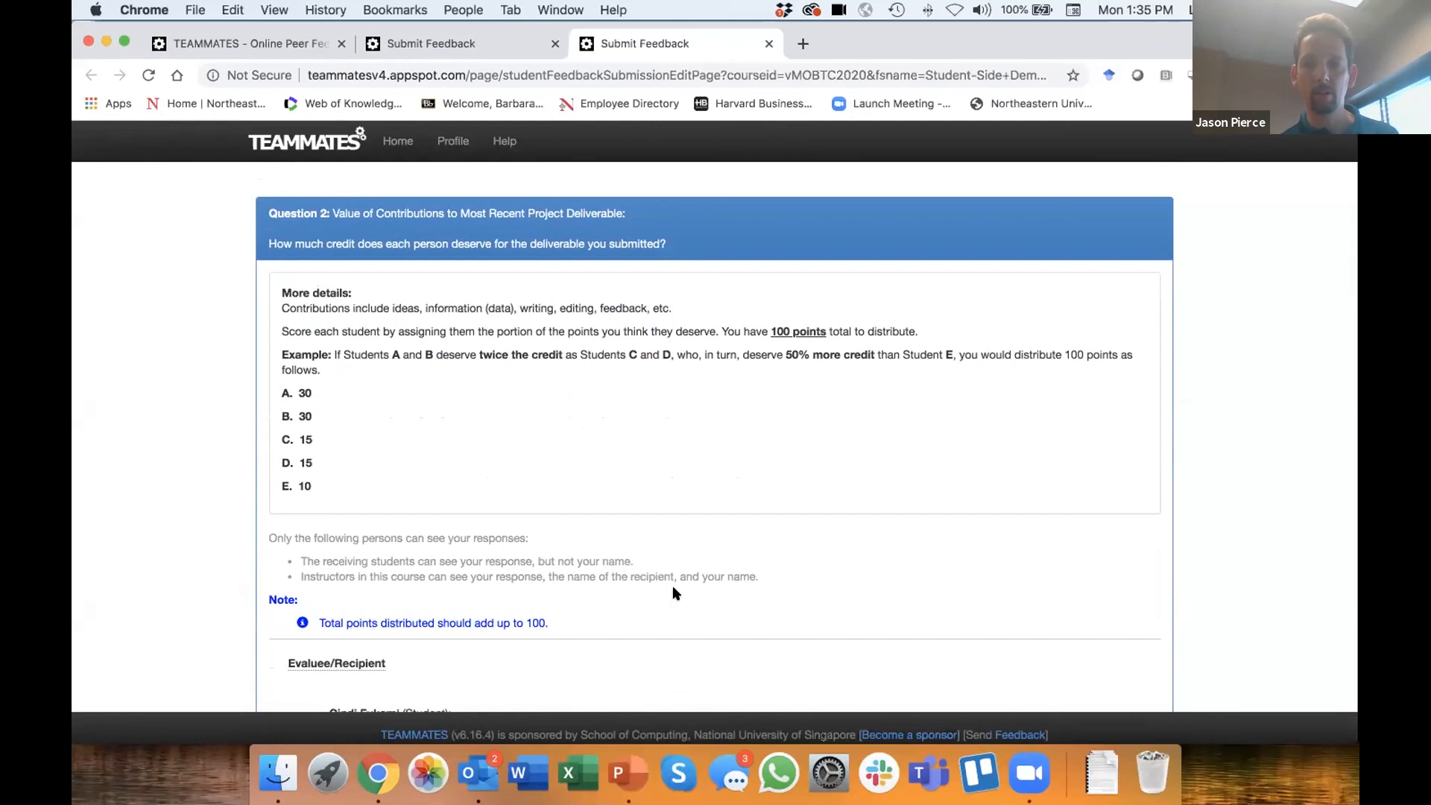
scroll(674, 592, "down", 2)
scroll(675, 592, "up", 1)
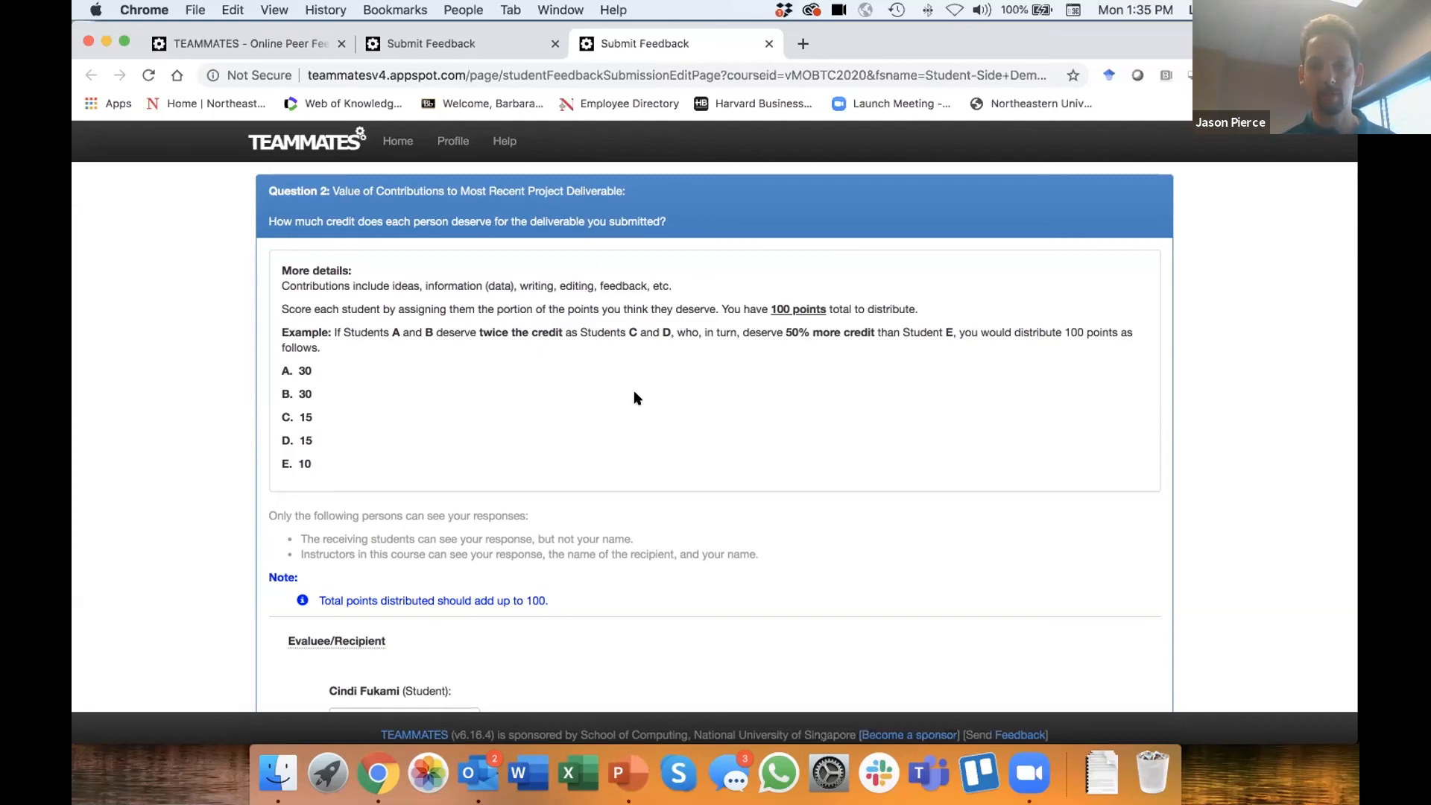
scroll(635, 397, "up", 1)
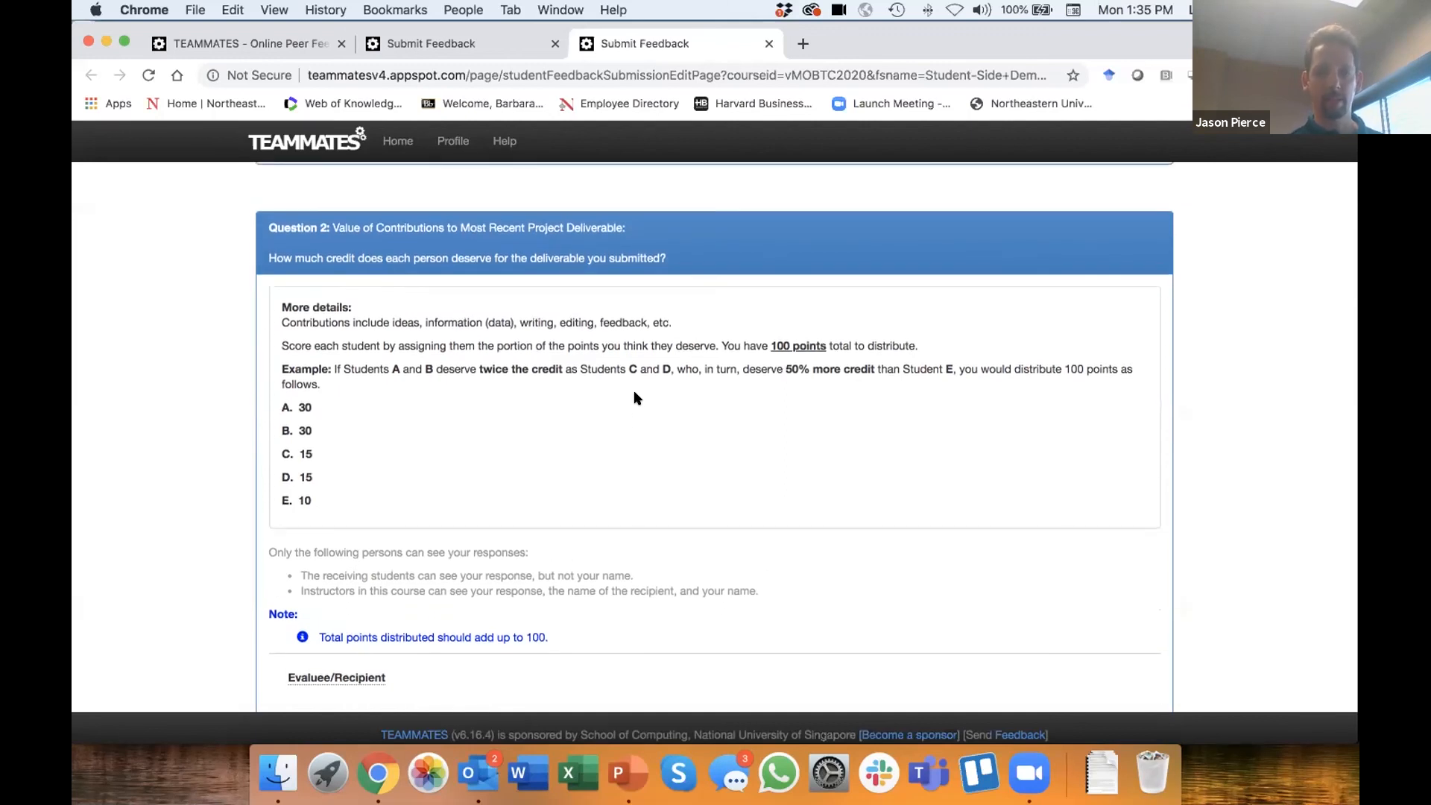
- In Question 2, assign 20 points each to the first, second and third listed students
scroll(635, 397, "down", 5)
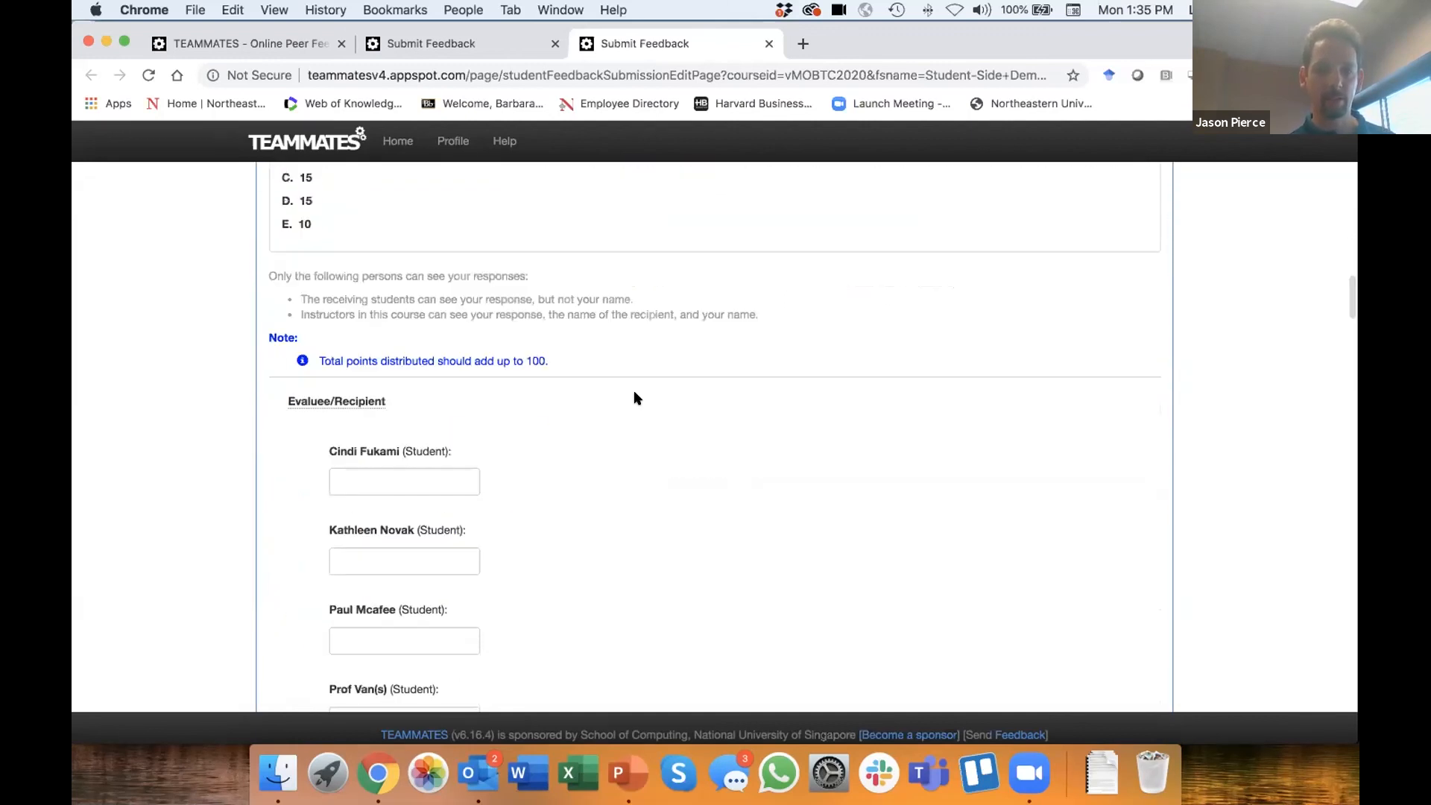
scroll(634, 398, "down", 3)
left_click(441, 306)
type("20")
left_click(430, 380)
type("29")
key("BackSpace")
type("0")
left_click(385, 460)
type("20")
- Assign Question 2's remaining points: 20 each to the fourth and fifth students and 0 to the sixth
left_click(380, 536)
type("20")
left_click(375, 616)
type("20")
left_click(359, 698)
type("0")
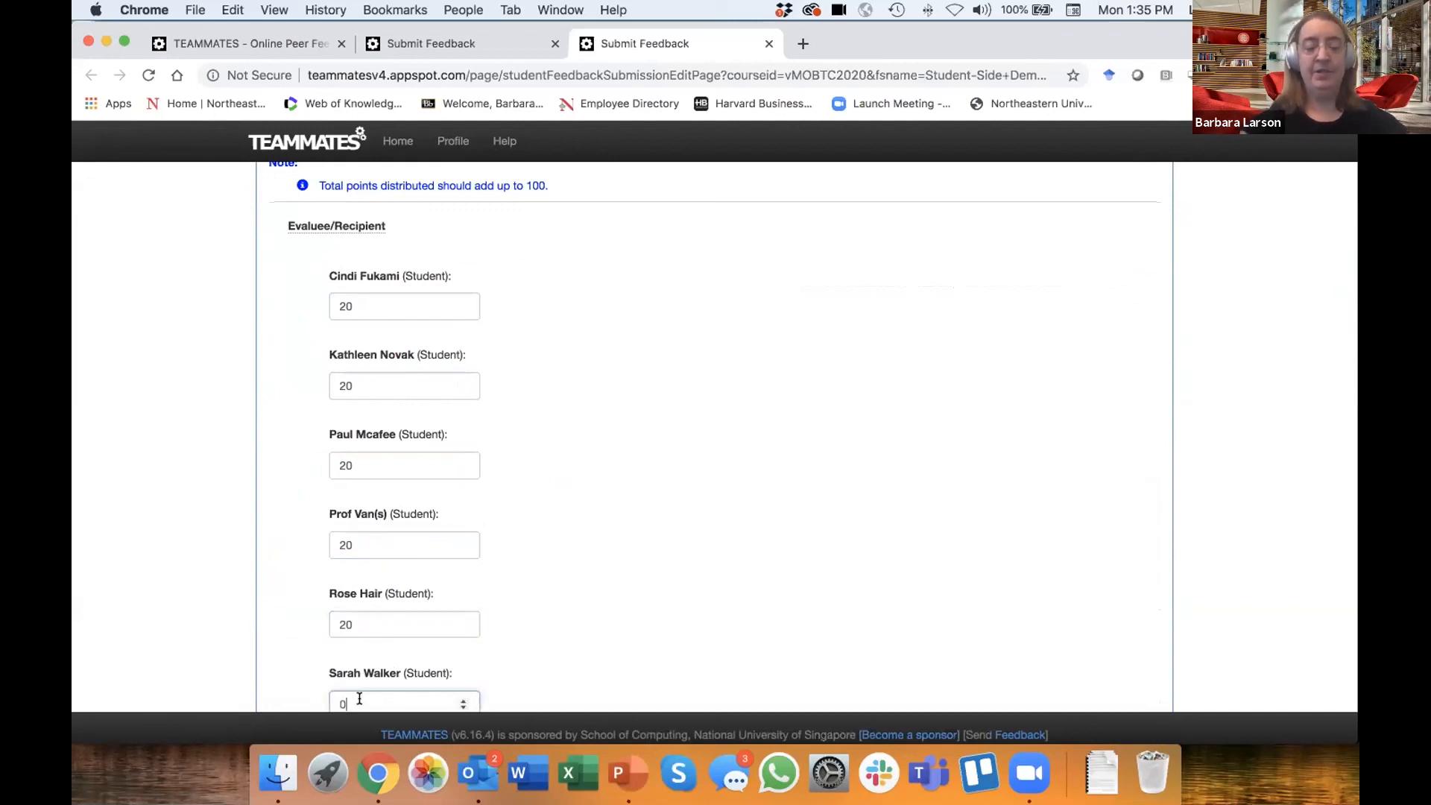
- Change the sixth student's Question 2 score to 20 points to test an over-allocated distribution
scroll(600, 601, "down", 10)
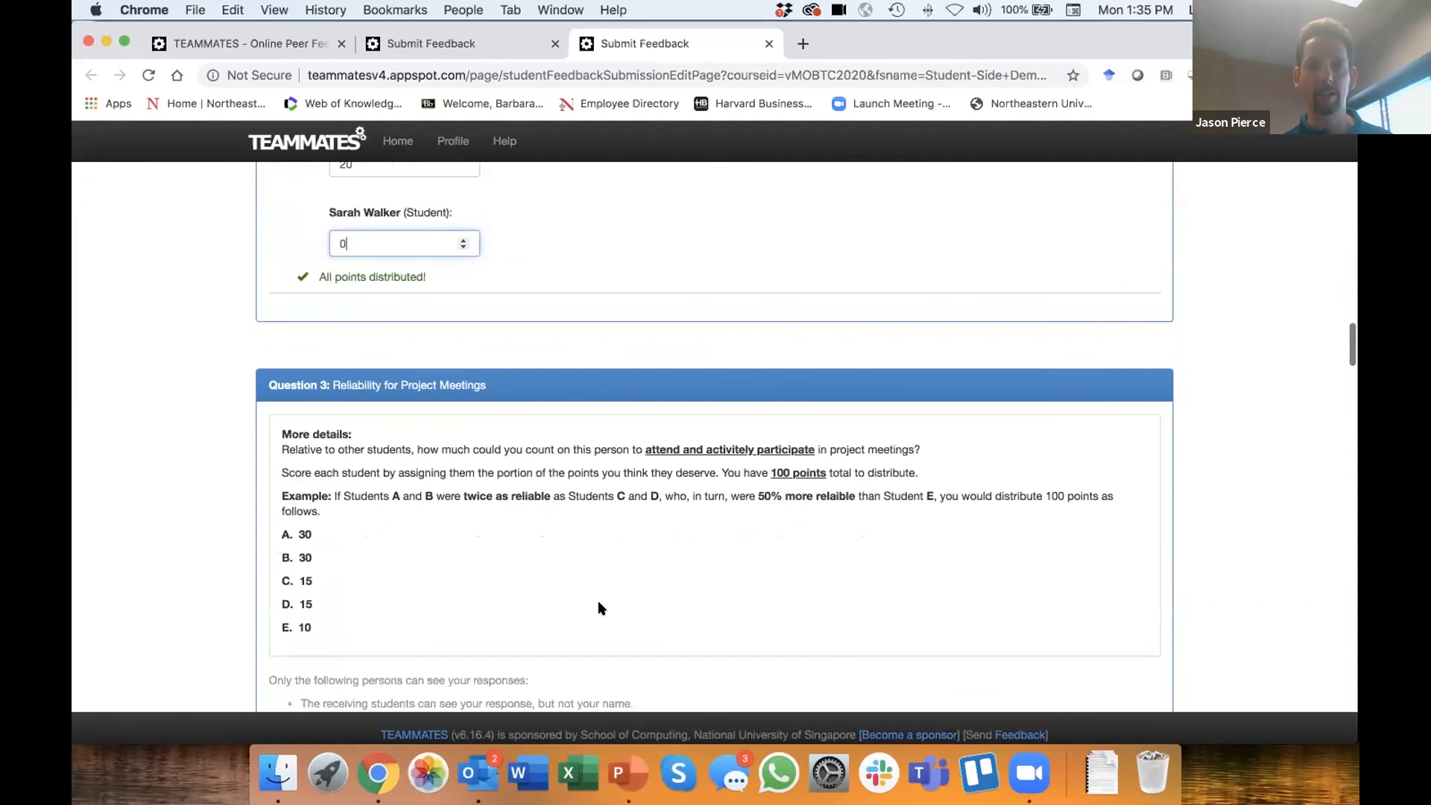
scroll(598, 608, "down", 1)
scroll(597, 608, "up", 5)
scroll(600, 608, "down", 4)
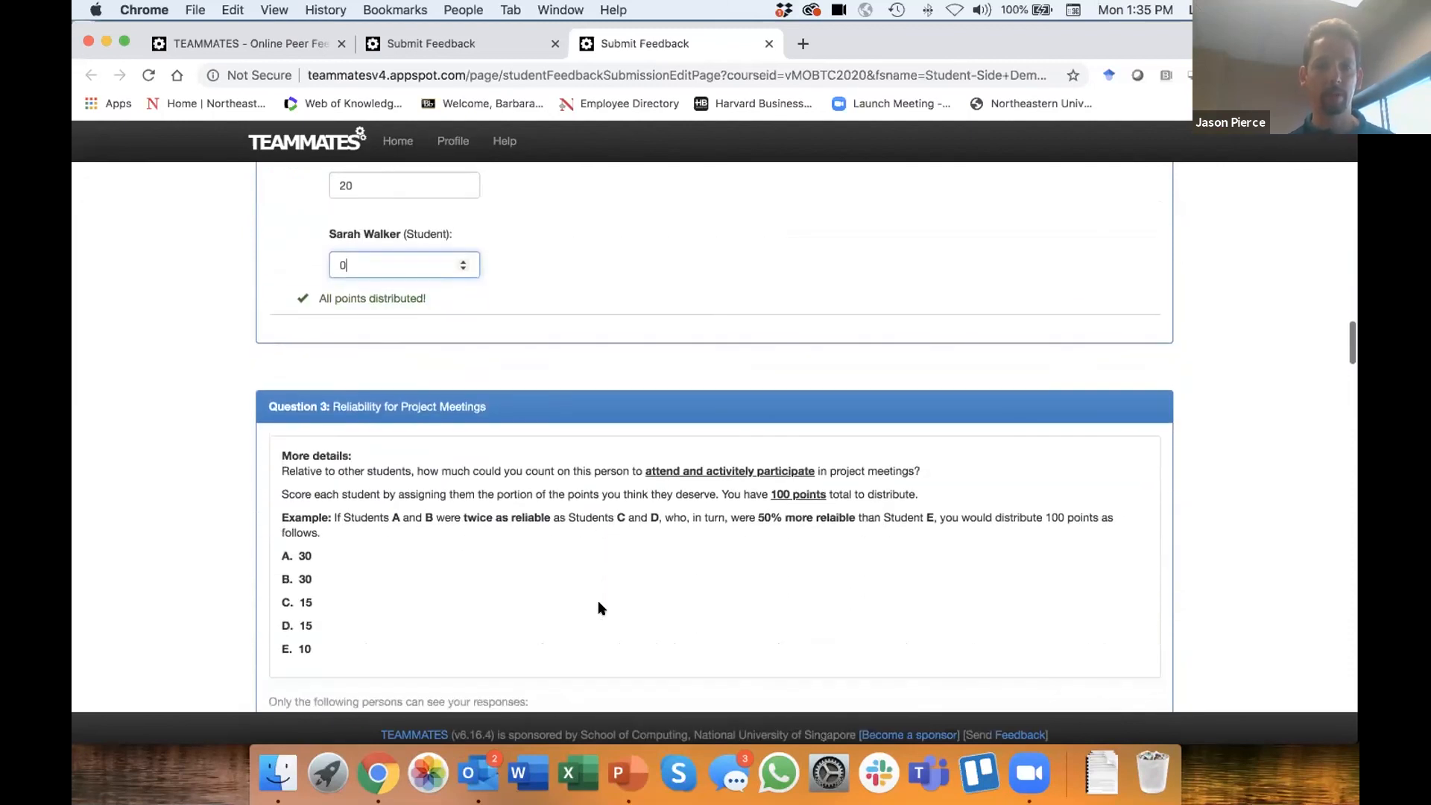
key("BackSpace")
type("20")
left_click(563, 257)
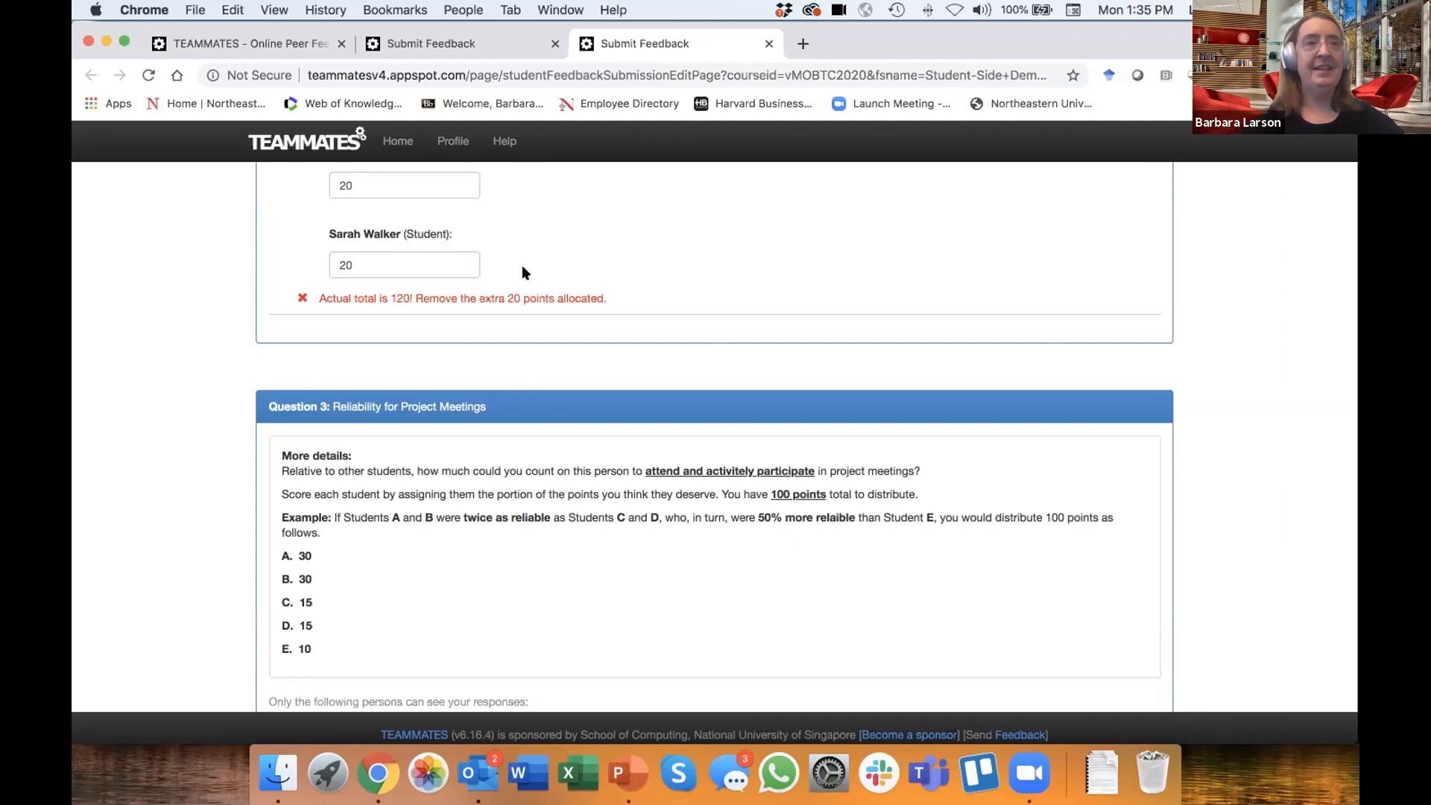
- Reset the sixth student's Question 2 score to 0 points
left_click(383, 264)
key("BackSpace")
key("BackSpace")
type("0")
left_click(596, 249)
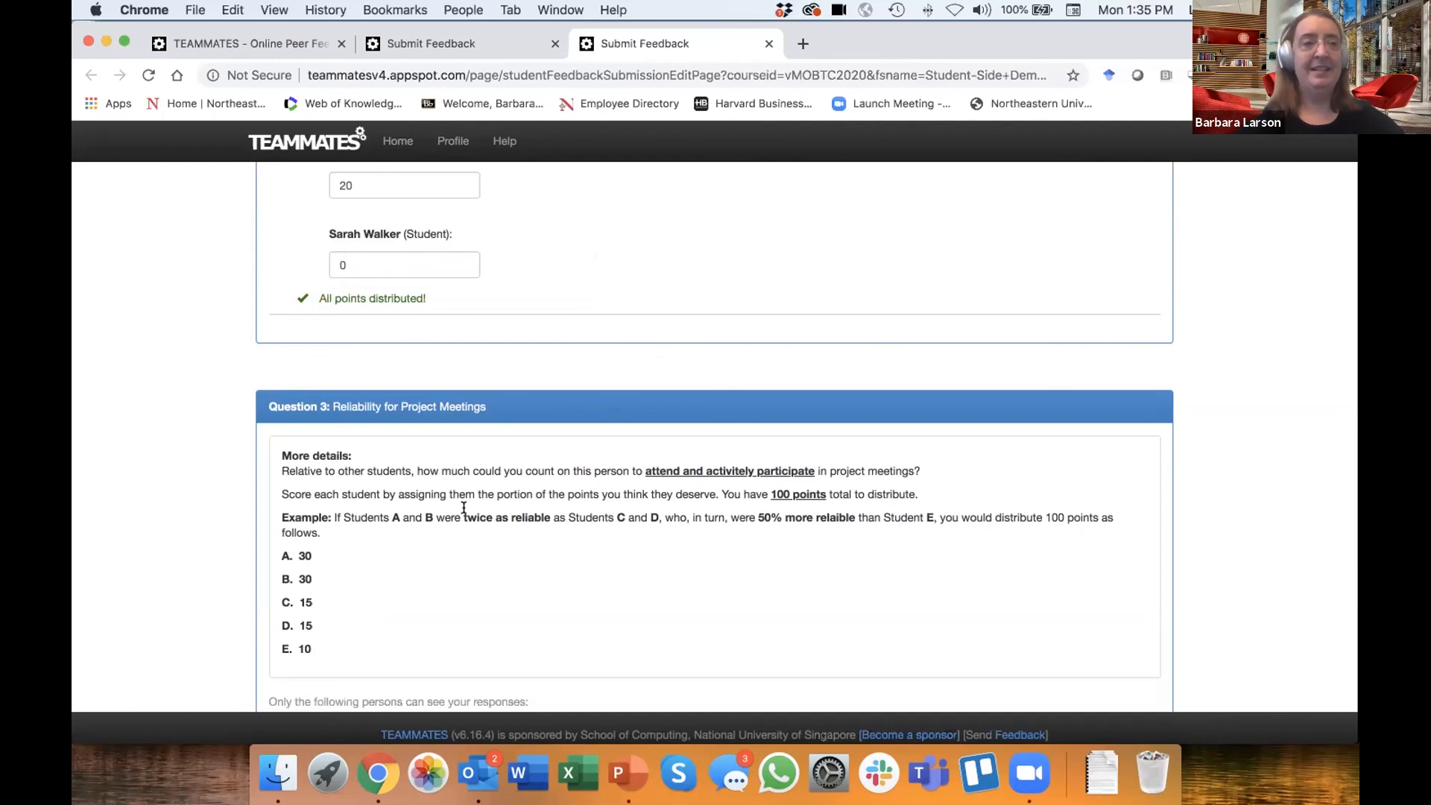
- In Question 3 on meeting reliability, assign 30 points to the first student and 0 each to the second and third
scroll(440, 564, "down", 5)
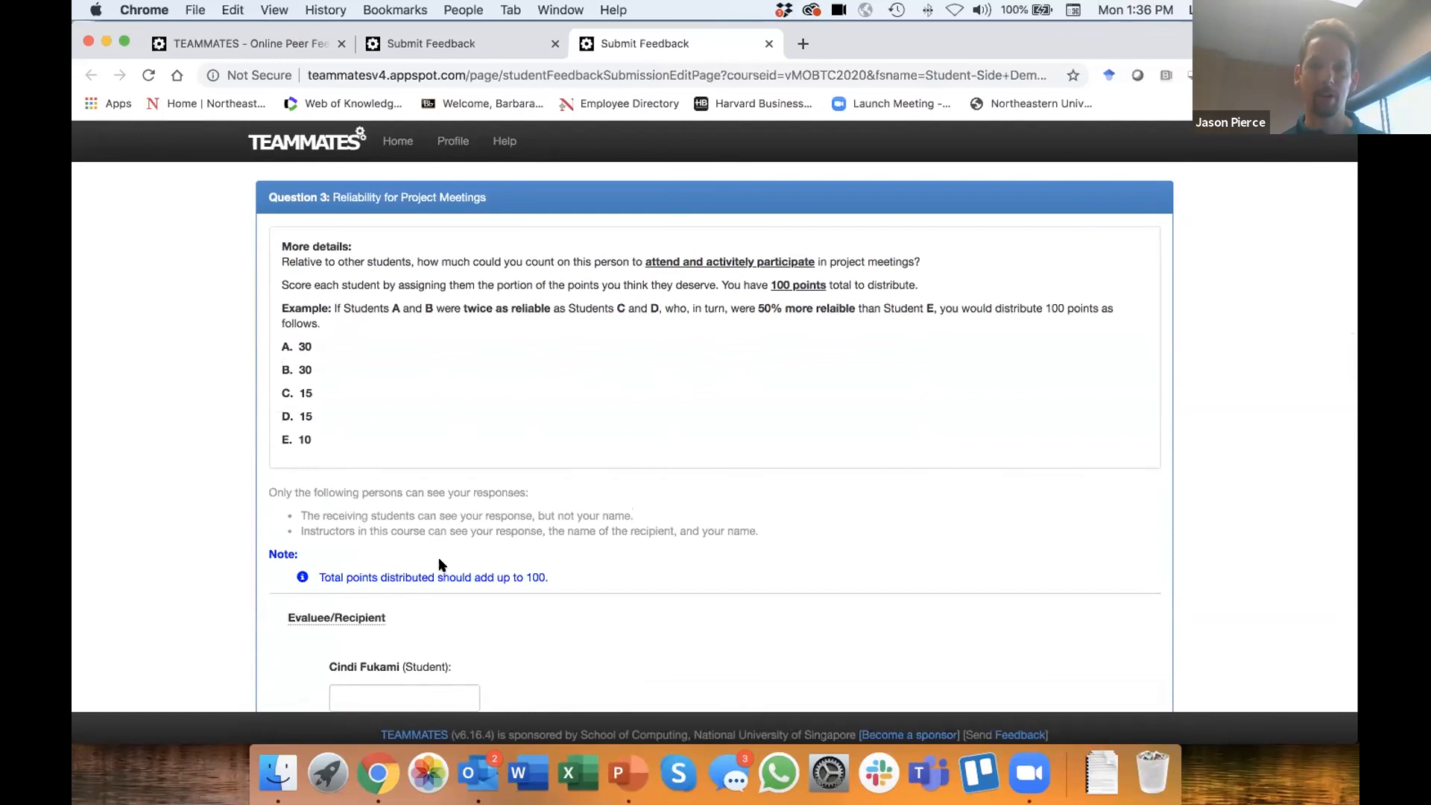
scroll(440, 565, "down", 2)
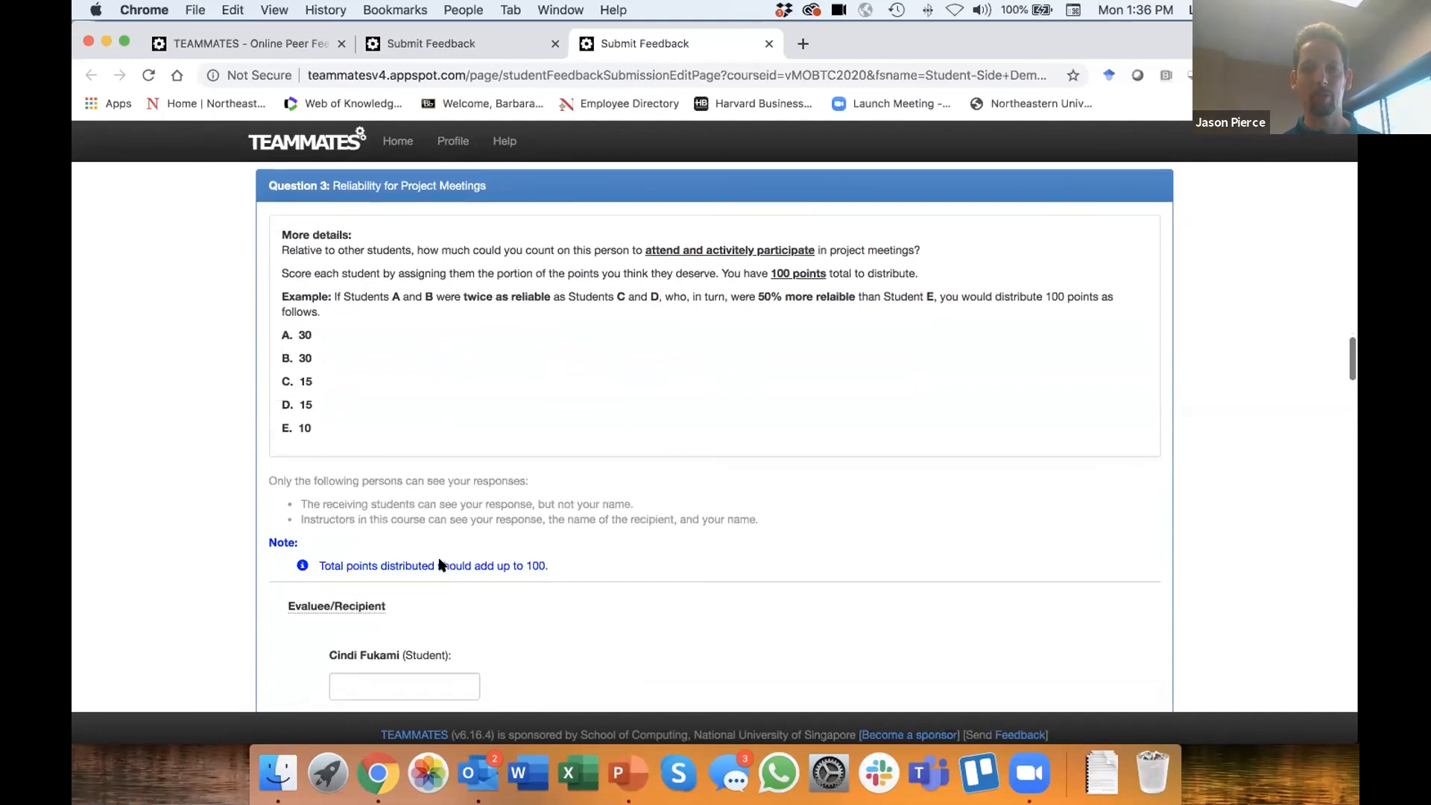
scroll(440, 564, "up", 2)
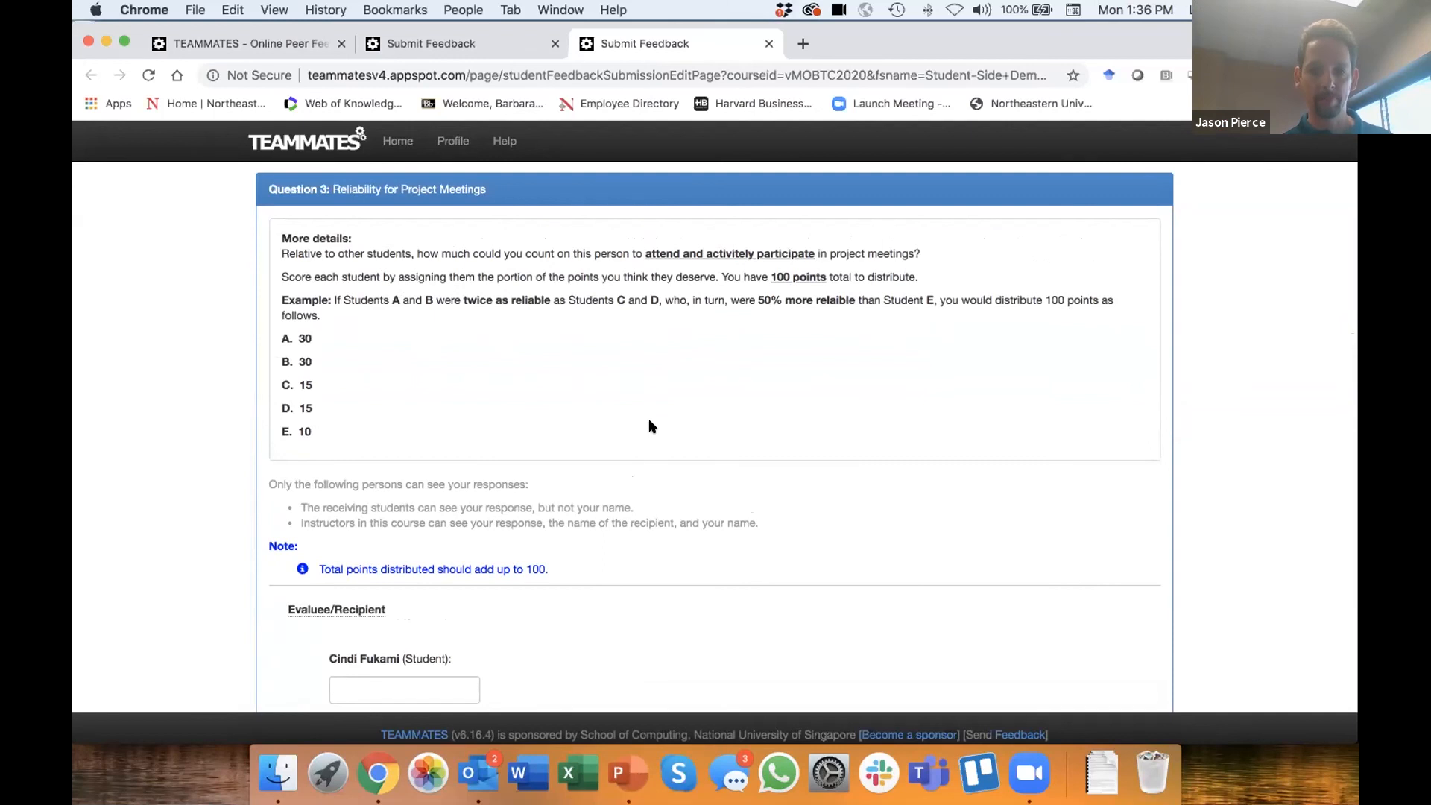
scroll(648, 419, "up", 1)
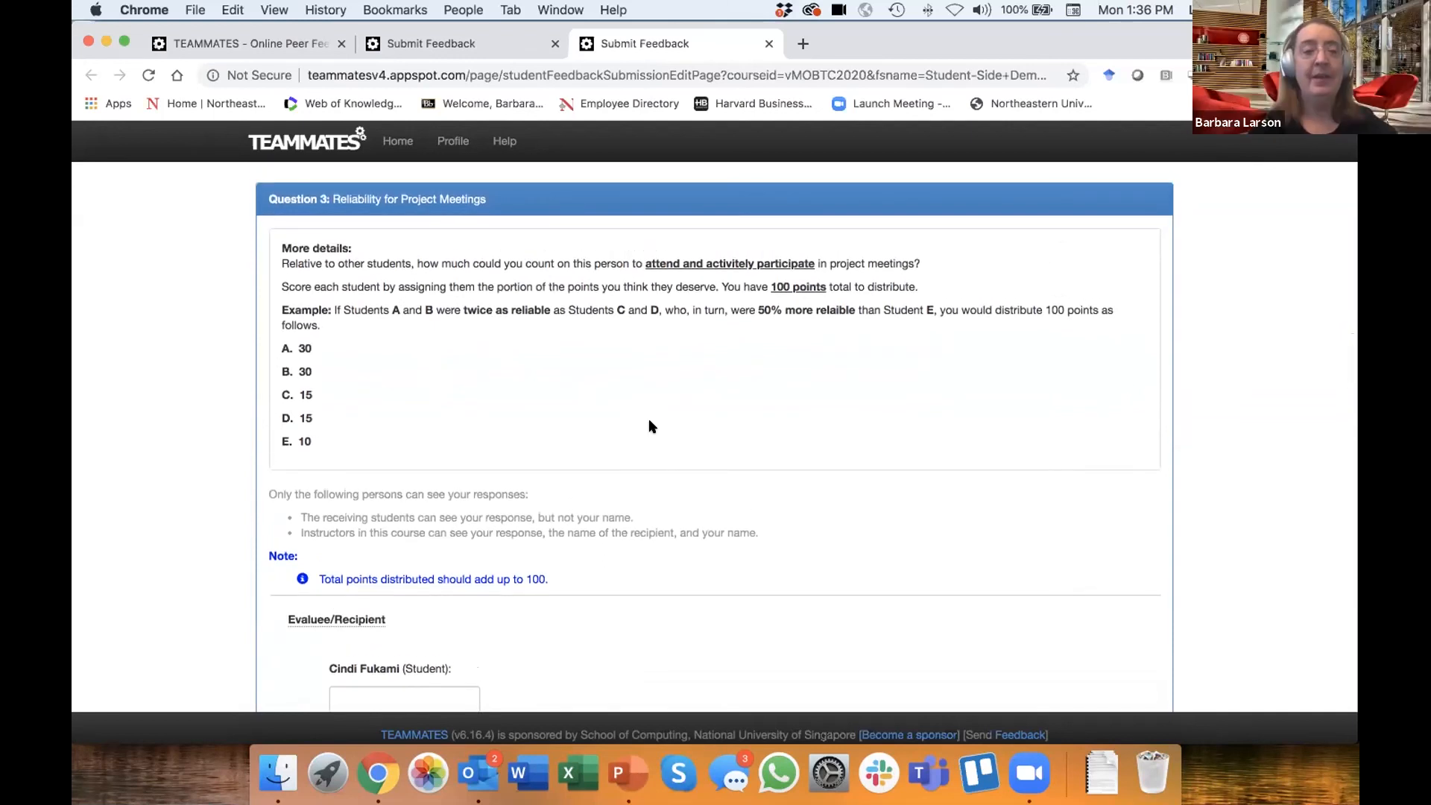
scroll(708, 494, "down", 10)
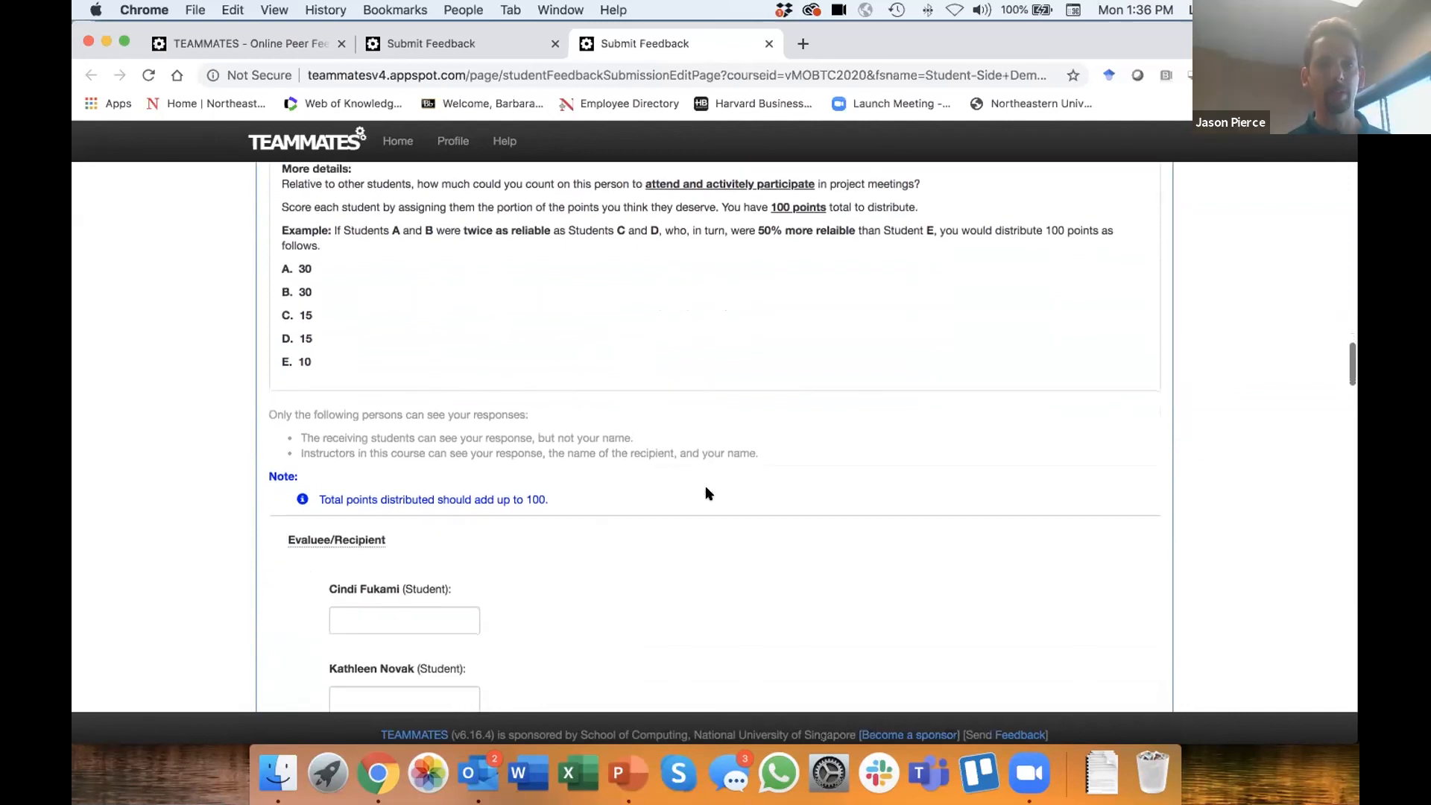
left_click(404, 282)
type("30")
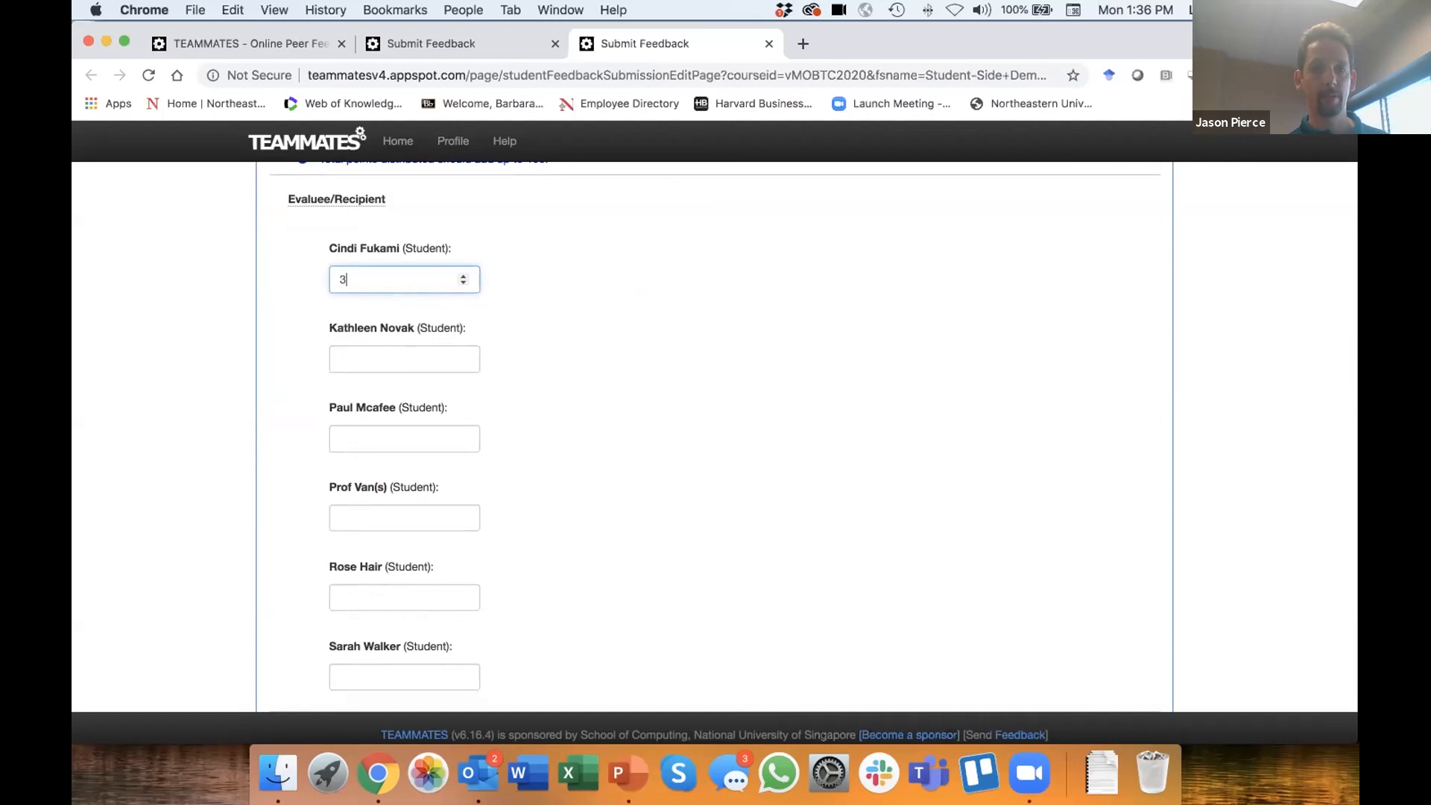
left_click(382, 354)
type("0")
left_click(375, 435)
type("0")
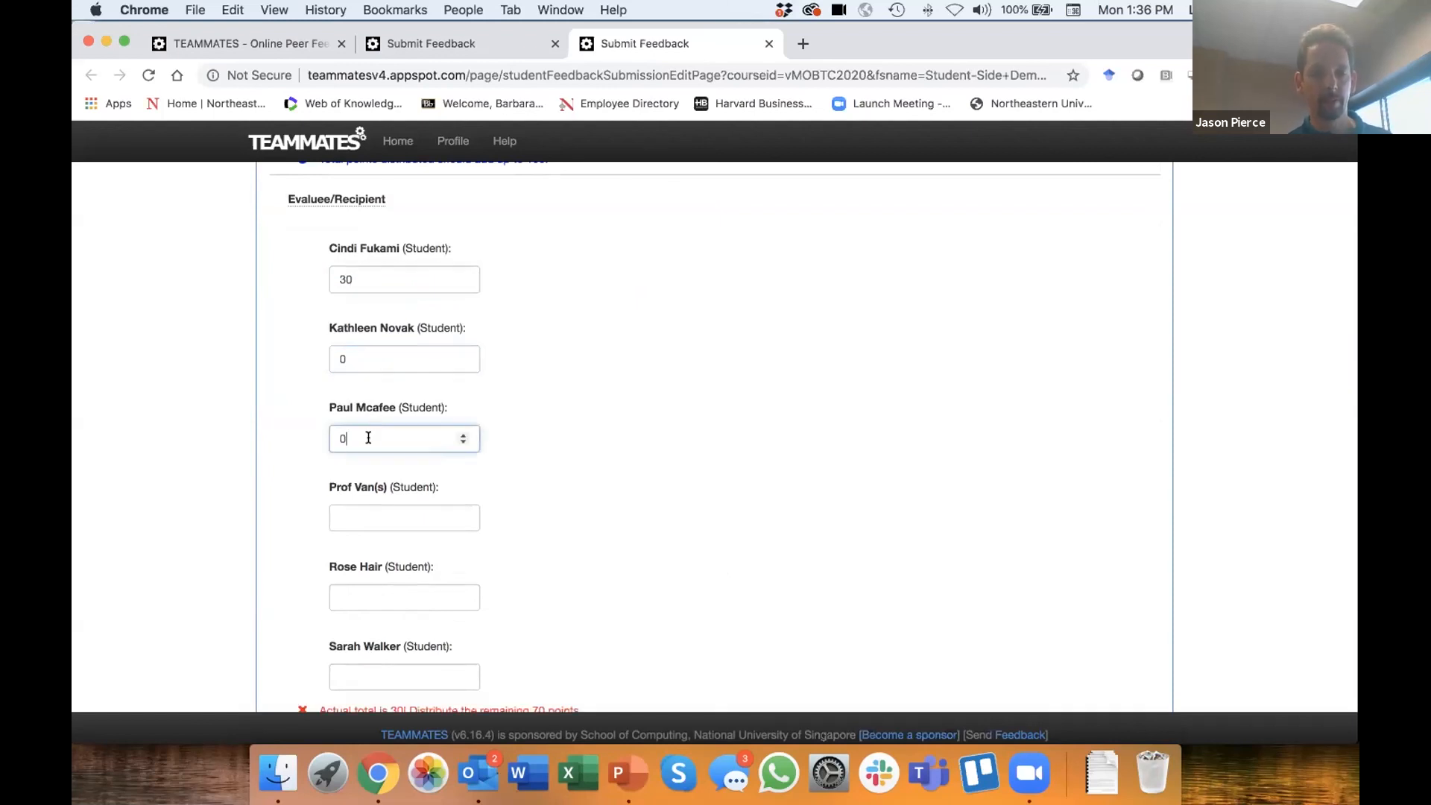
- Complete Question 3's distribution with 0 points for the fourth student, 40 for the fifth and 30 for the sixth
left_click(345, 514)
type("0")
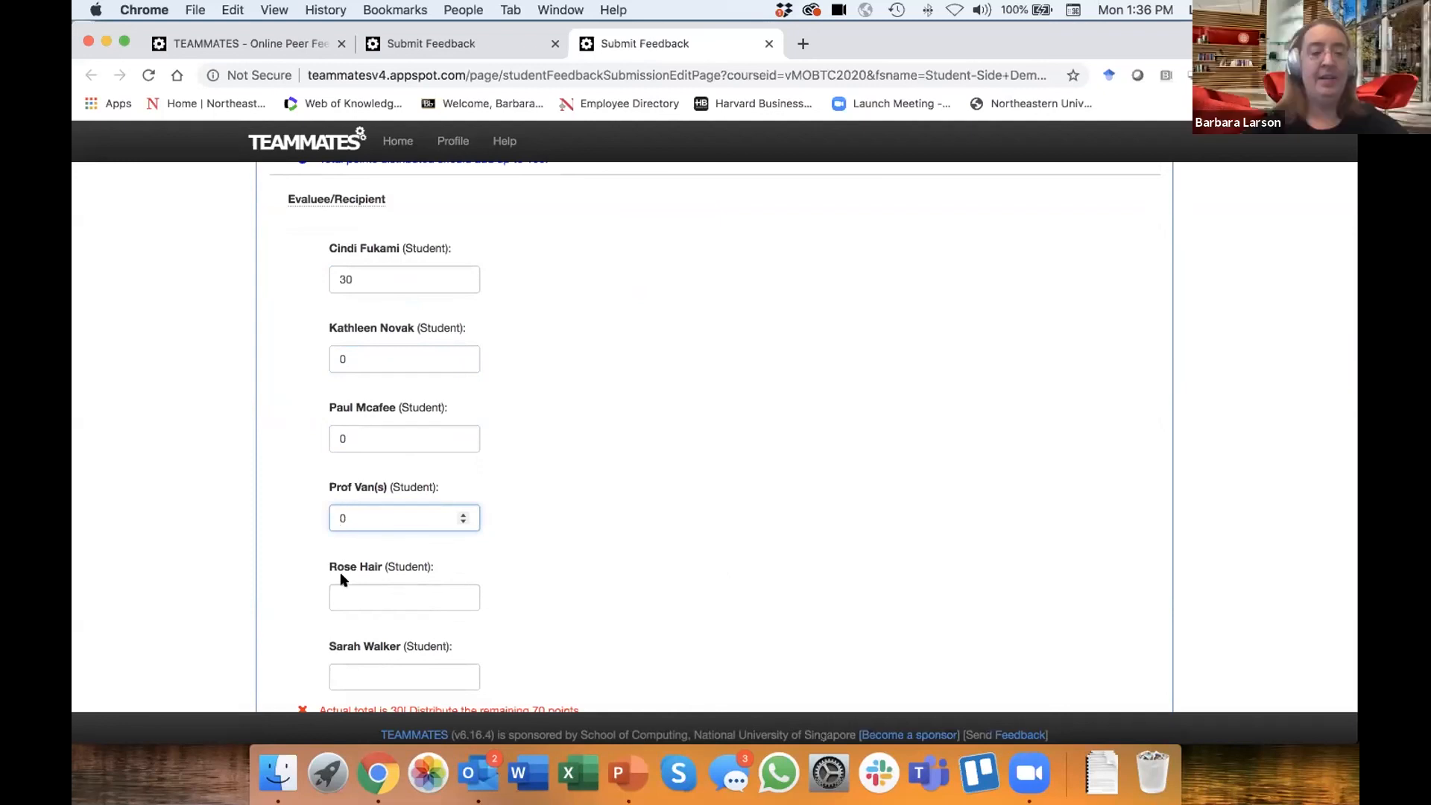
left_click(349, 589)
type("40")
left_click(349, 673)
type("30")
left_click(576, 637)
- Read Question 4's professionalism instructions, example point distribution, response visibility notes and list of teammates
scroll(576, 636, "down", 3)
scroll(576, 639, "down", 6)
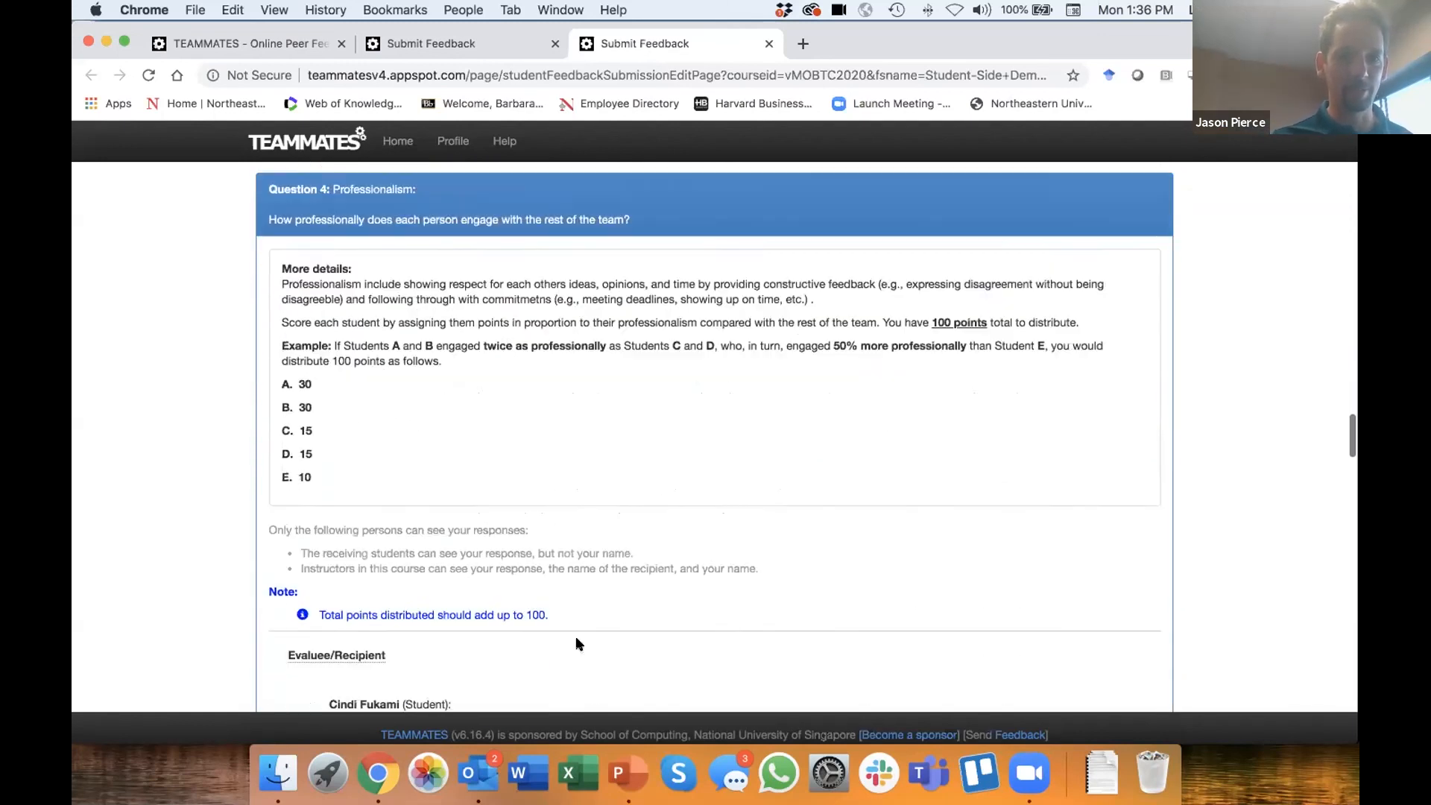
scroll(576, 642, "up", 2)
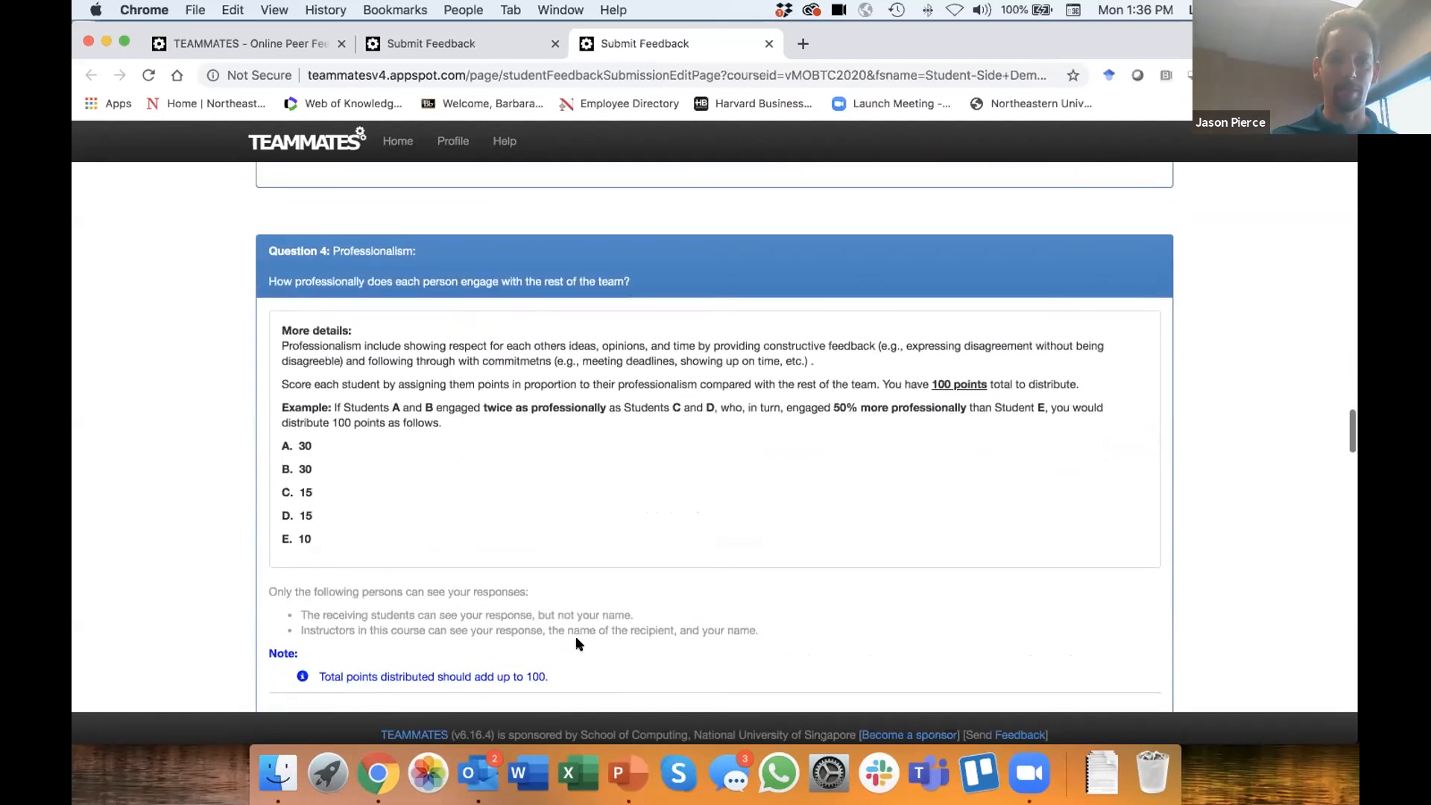
scroll(576, 643, "down", 2)
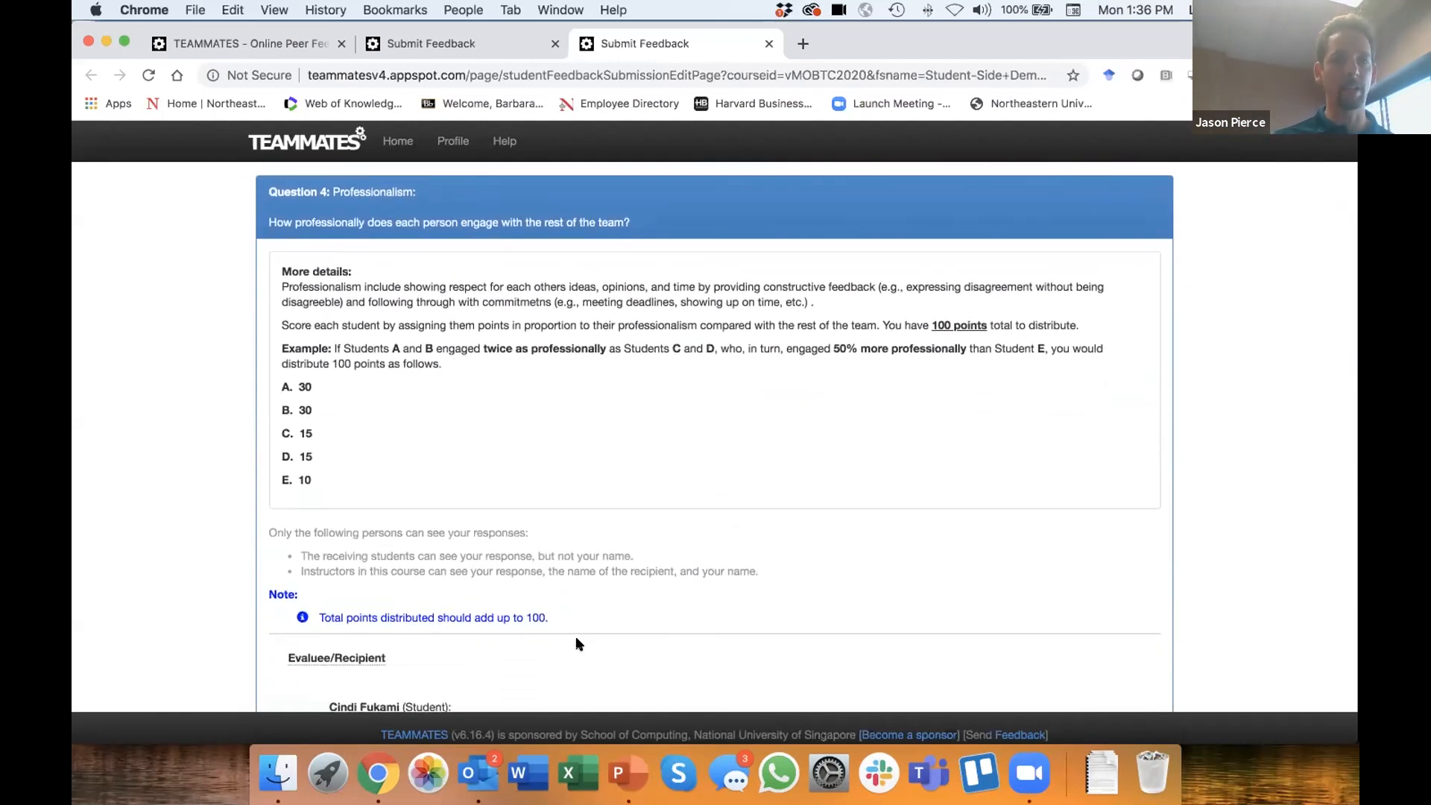
scroll(579, 644, "down", 1)
scroll(579, 644, "up", 1)
scroll(579, 644, "down", 1)
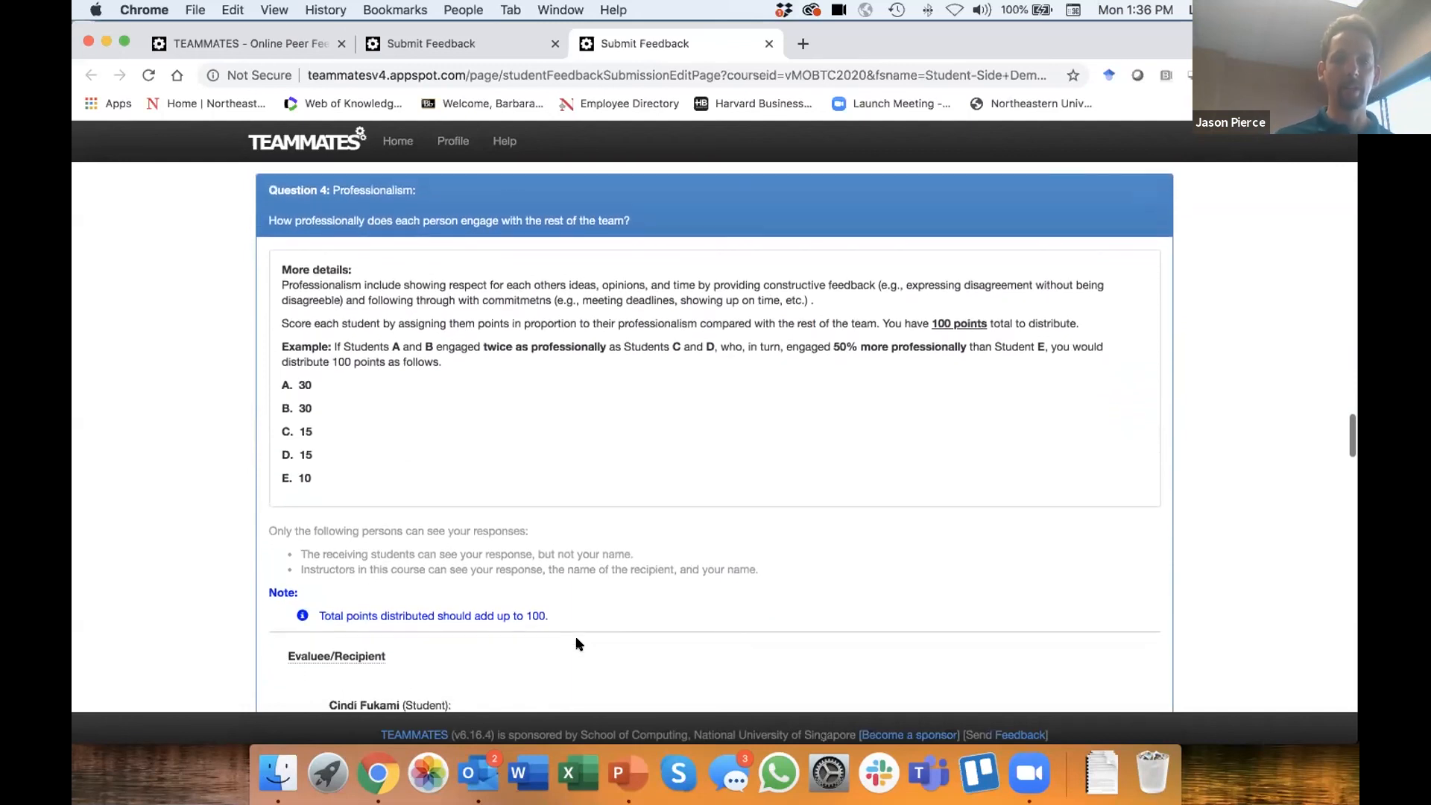
scroll(579, 644, "down", 5)
scroll(579, 644, "down", 6)
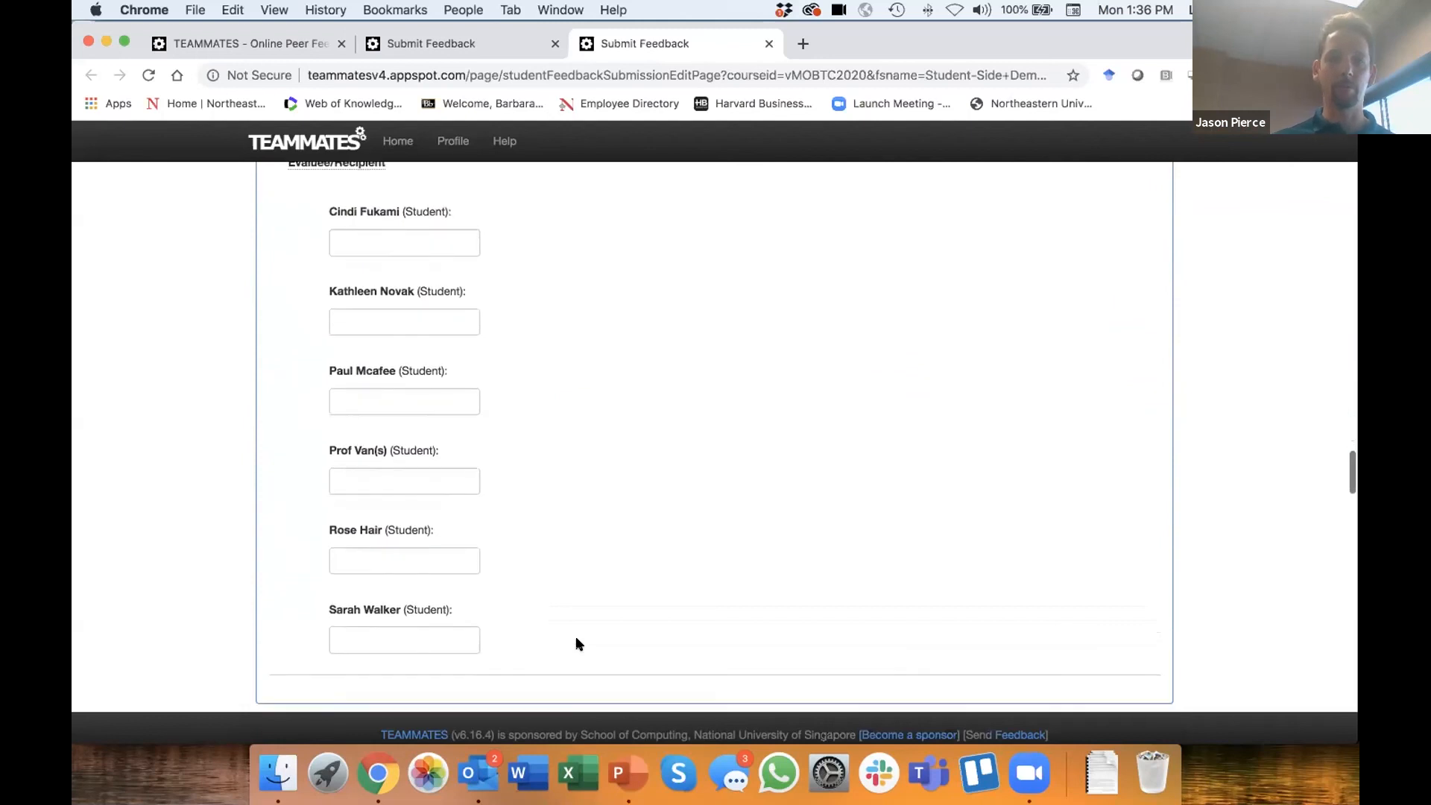
- In Question 4, assign 20 points each to the first, second and third listed students
scroll(580, 644, "up", 1)
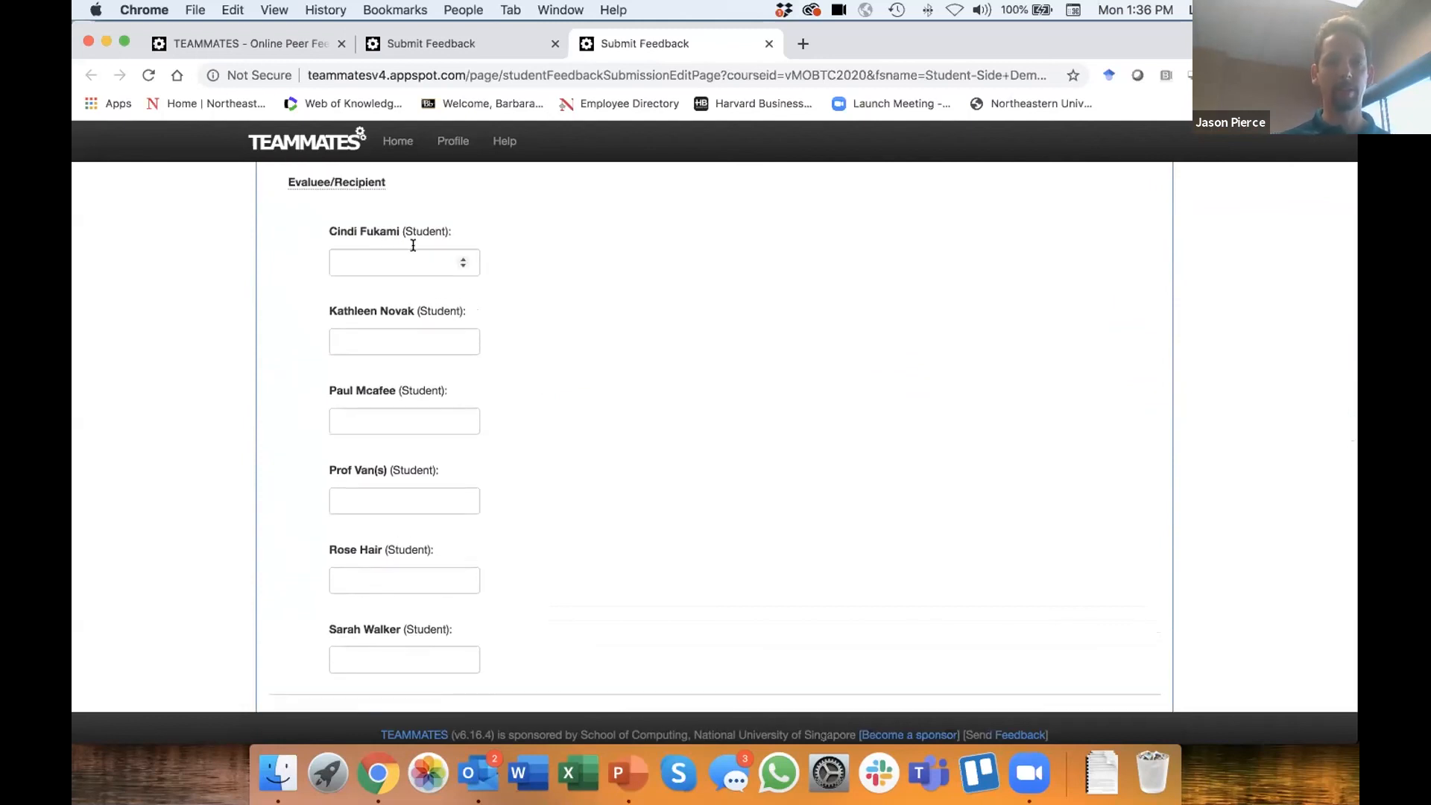
left_click(396, 263)
type("20")
left_click(393, 332)
type("20")
left_click(349, 425)
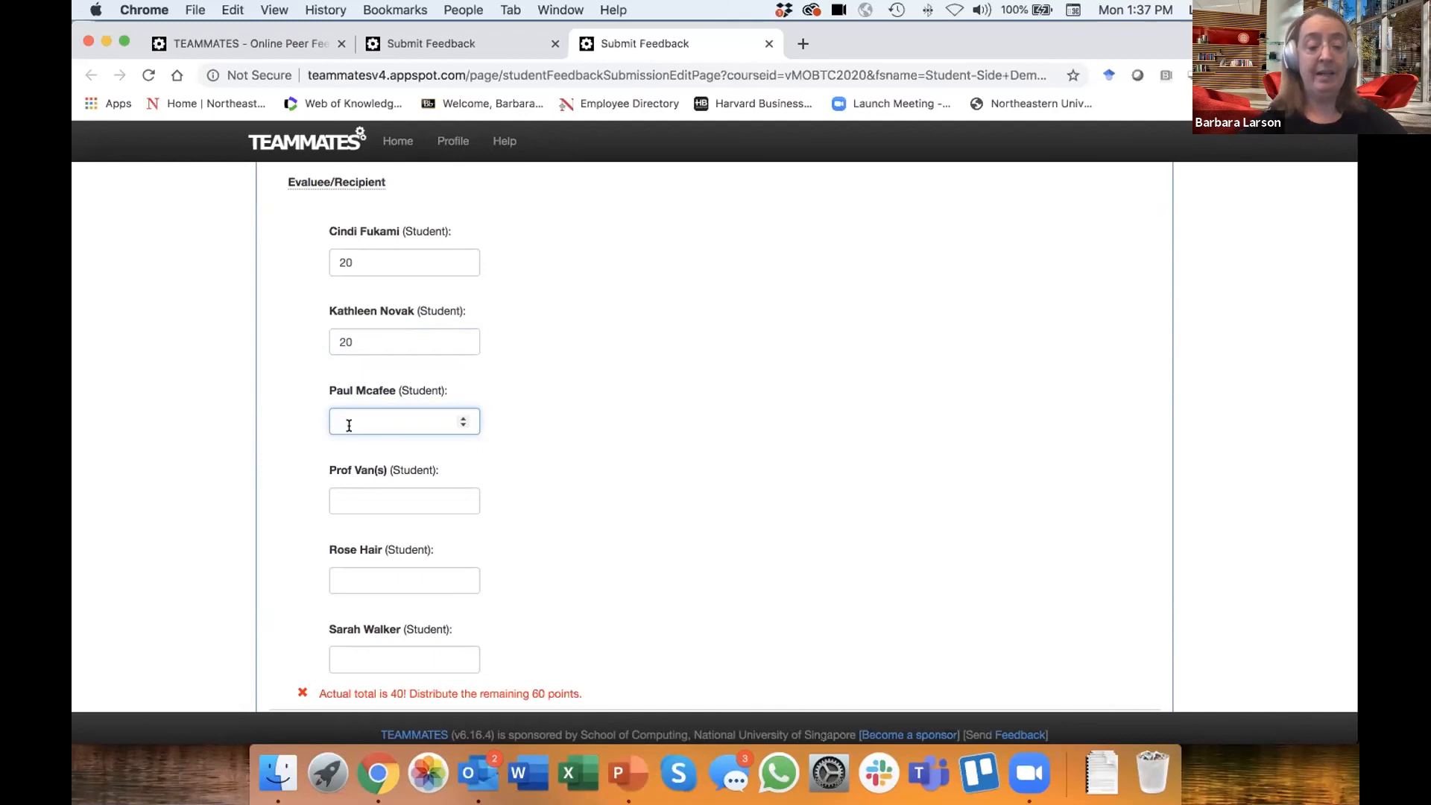
type("20")
- Assign Question 4's remaining points: 10 each to the fourth and fifth students and 20 to the sixth
left_click(347, 497)
type("10")
left_click(342, 573)
type("10")
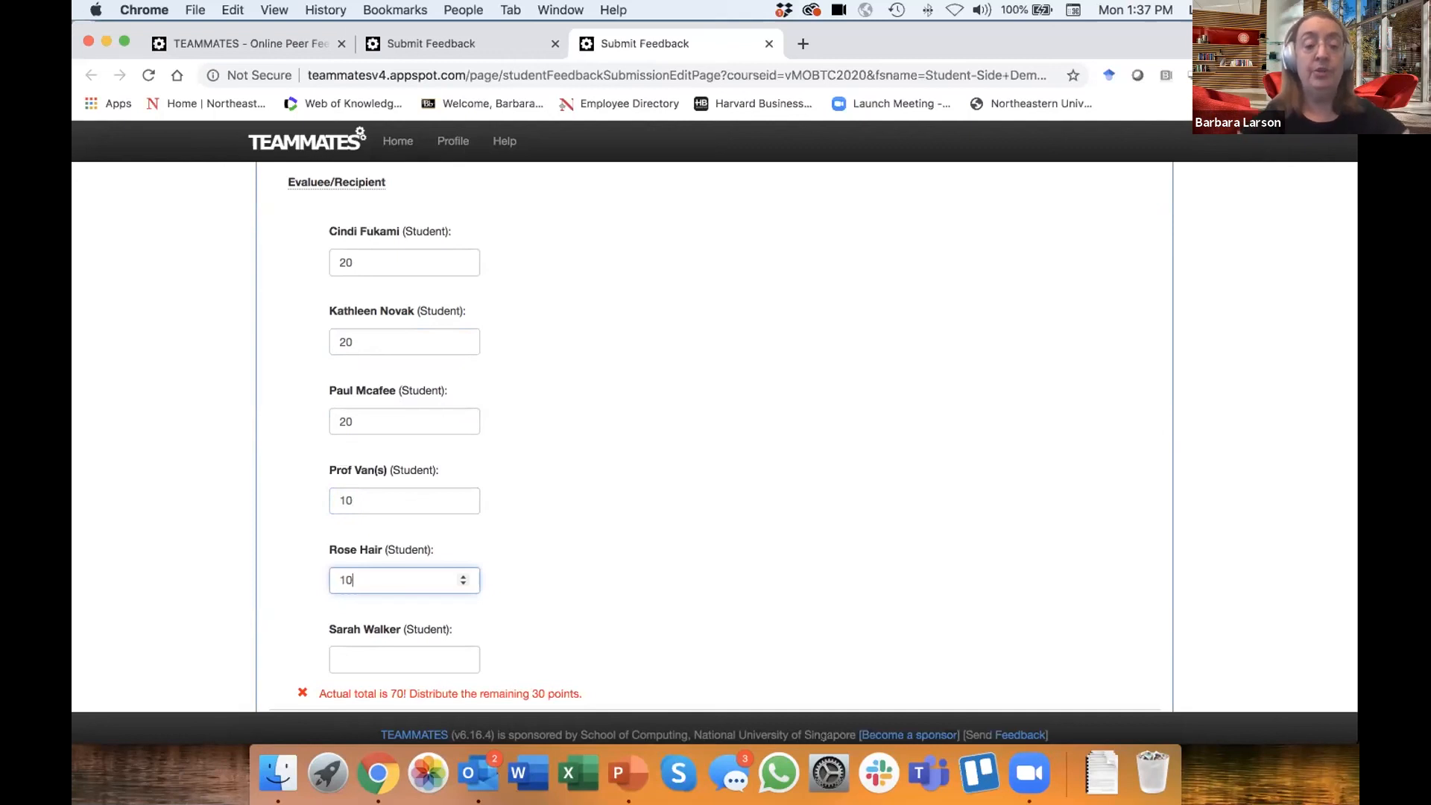
left_click(350, 656)
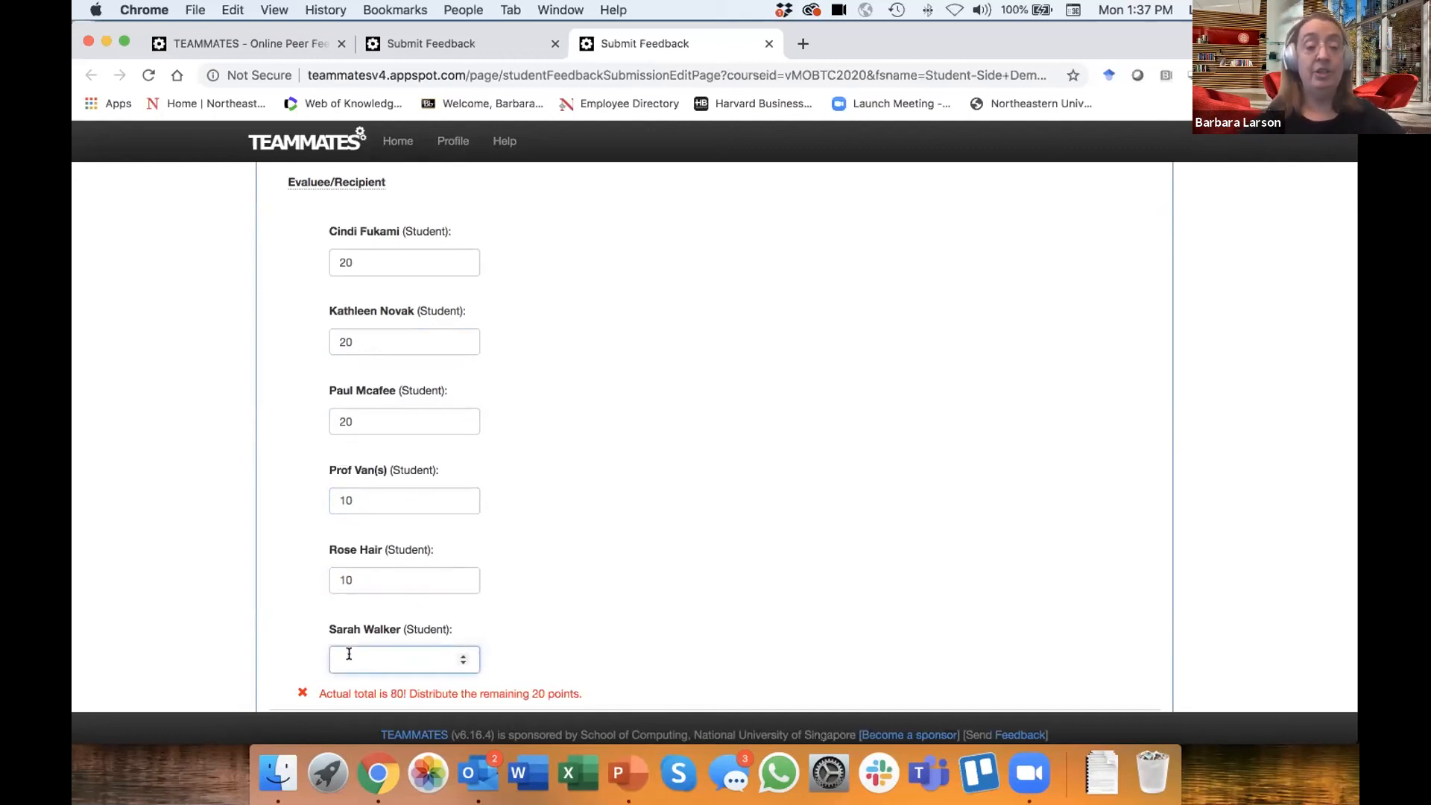
type("20")
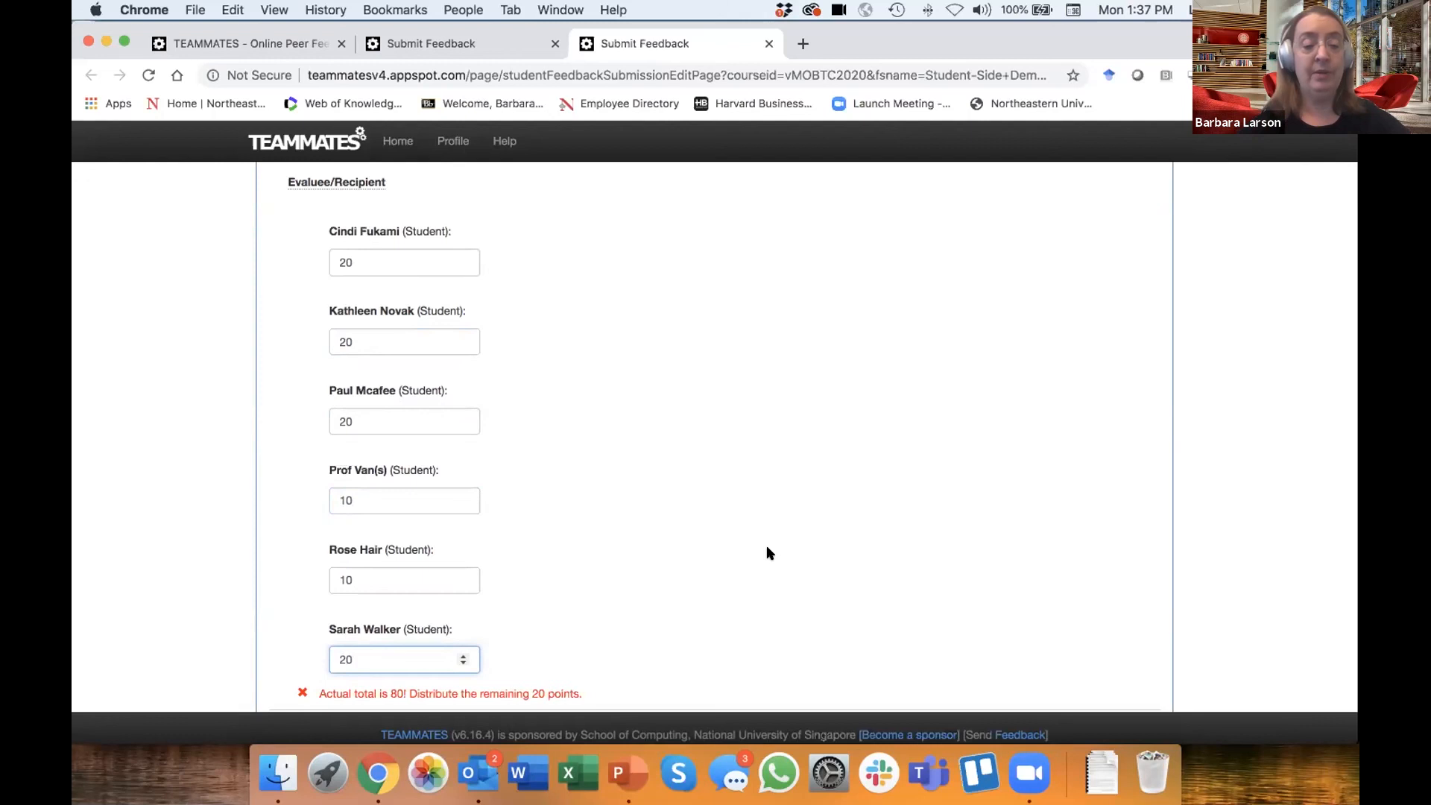
scroll(767, 549, "down", 3)
left_click(715, 470)
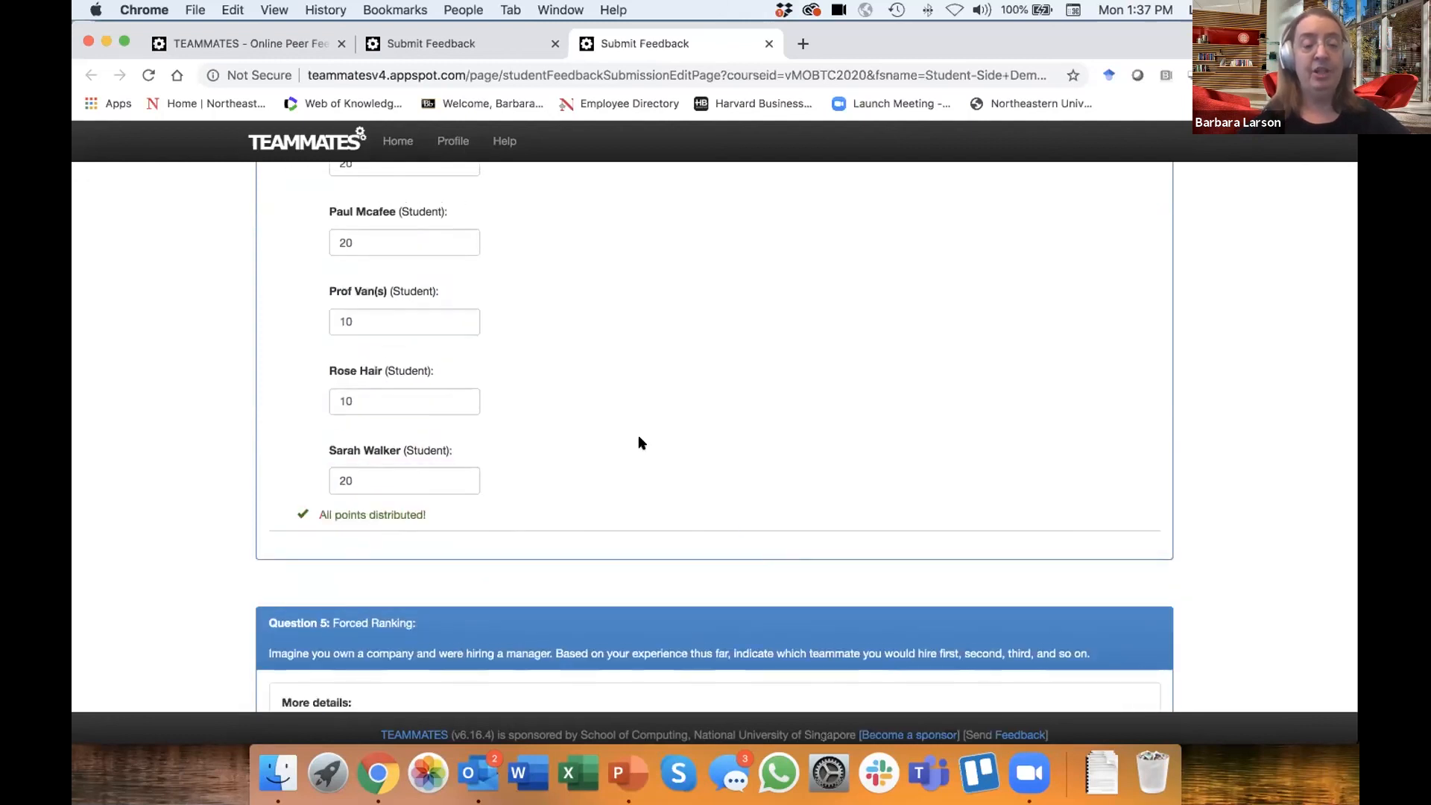
- Read Question 5's forced-ranking instructions, response visibility notes and list of teammates to rank
scroll(675, 456, "down", 5)
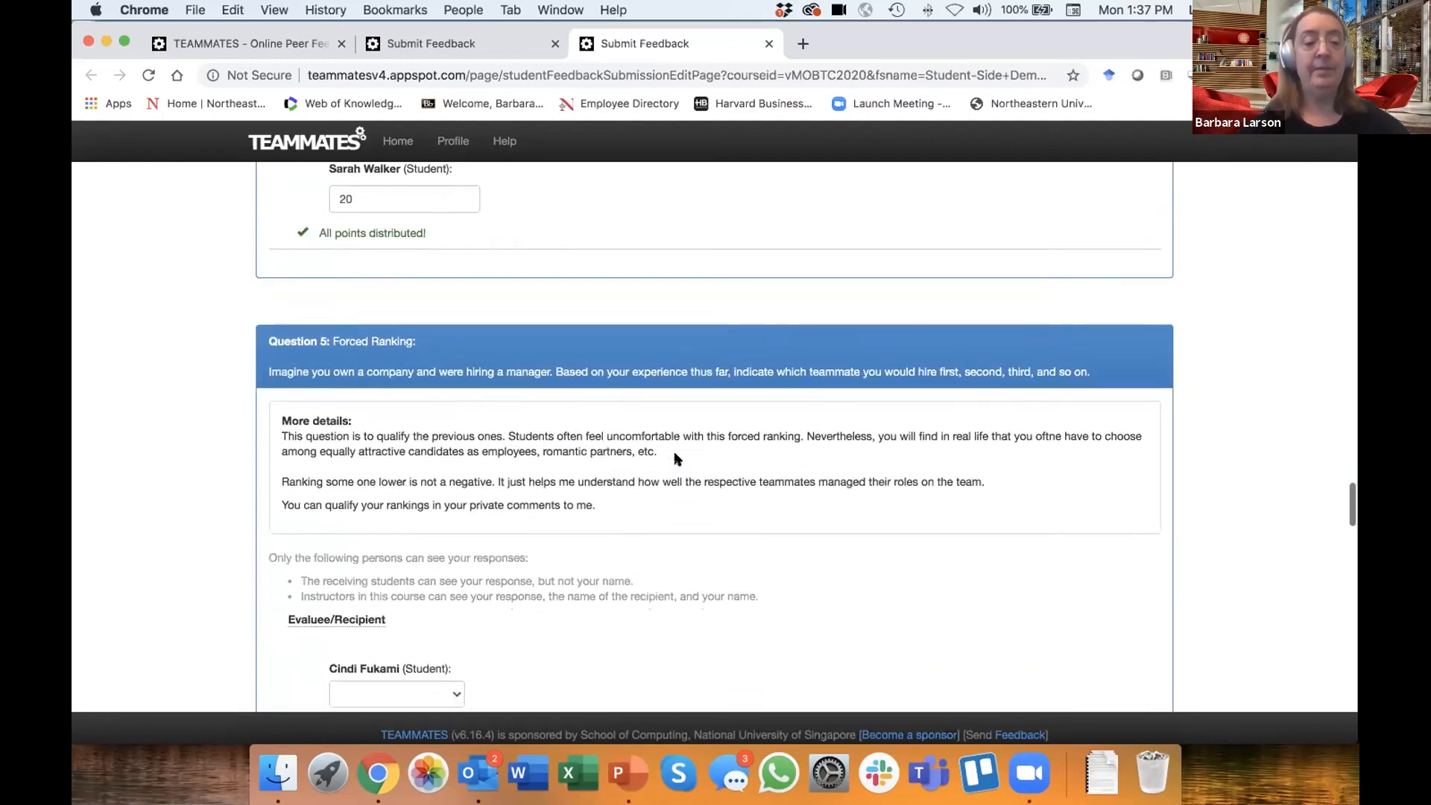
scroll(675, 456, "down", 2)
scroll(675, 456, "up", 1)
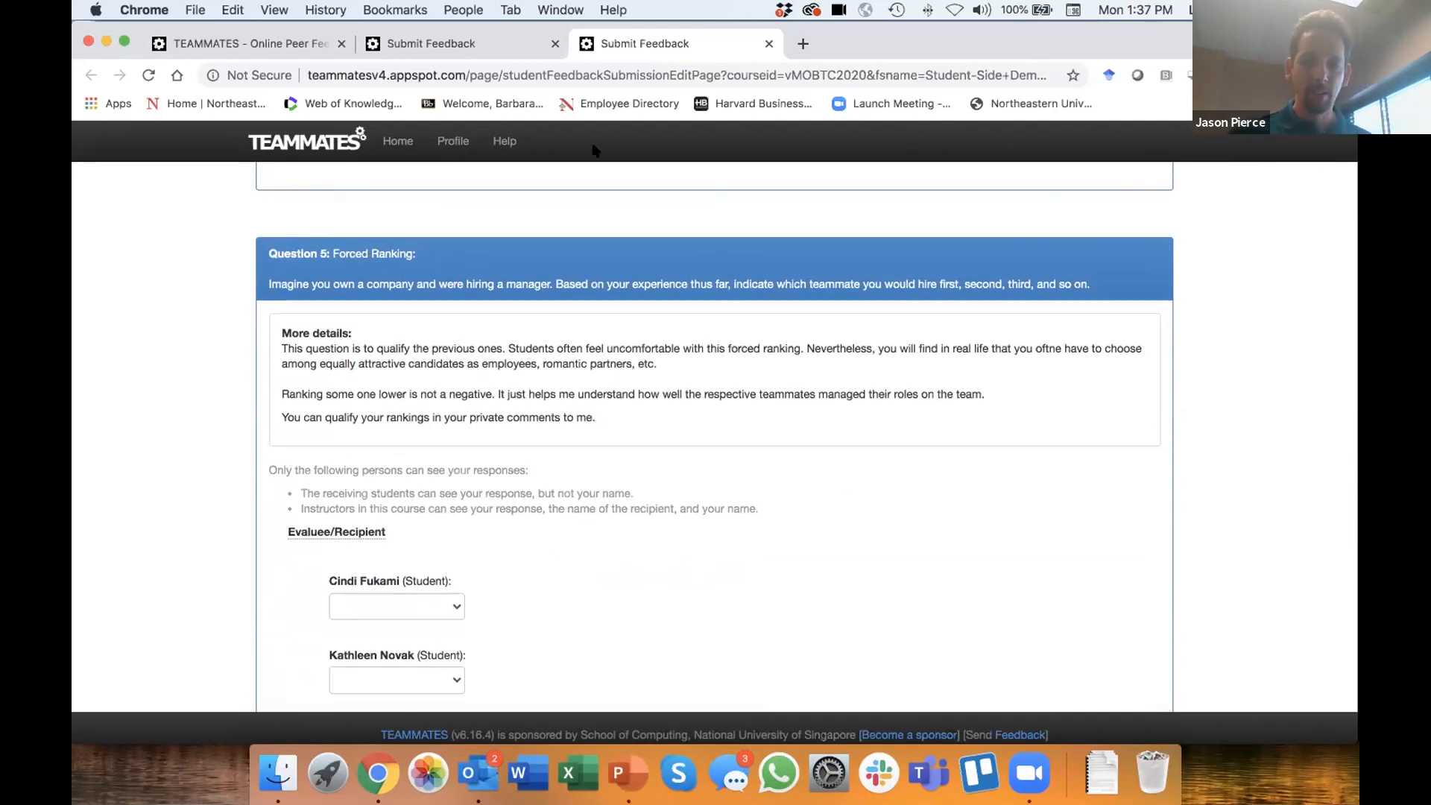
scroll(203, 514, "down", 1)
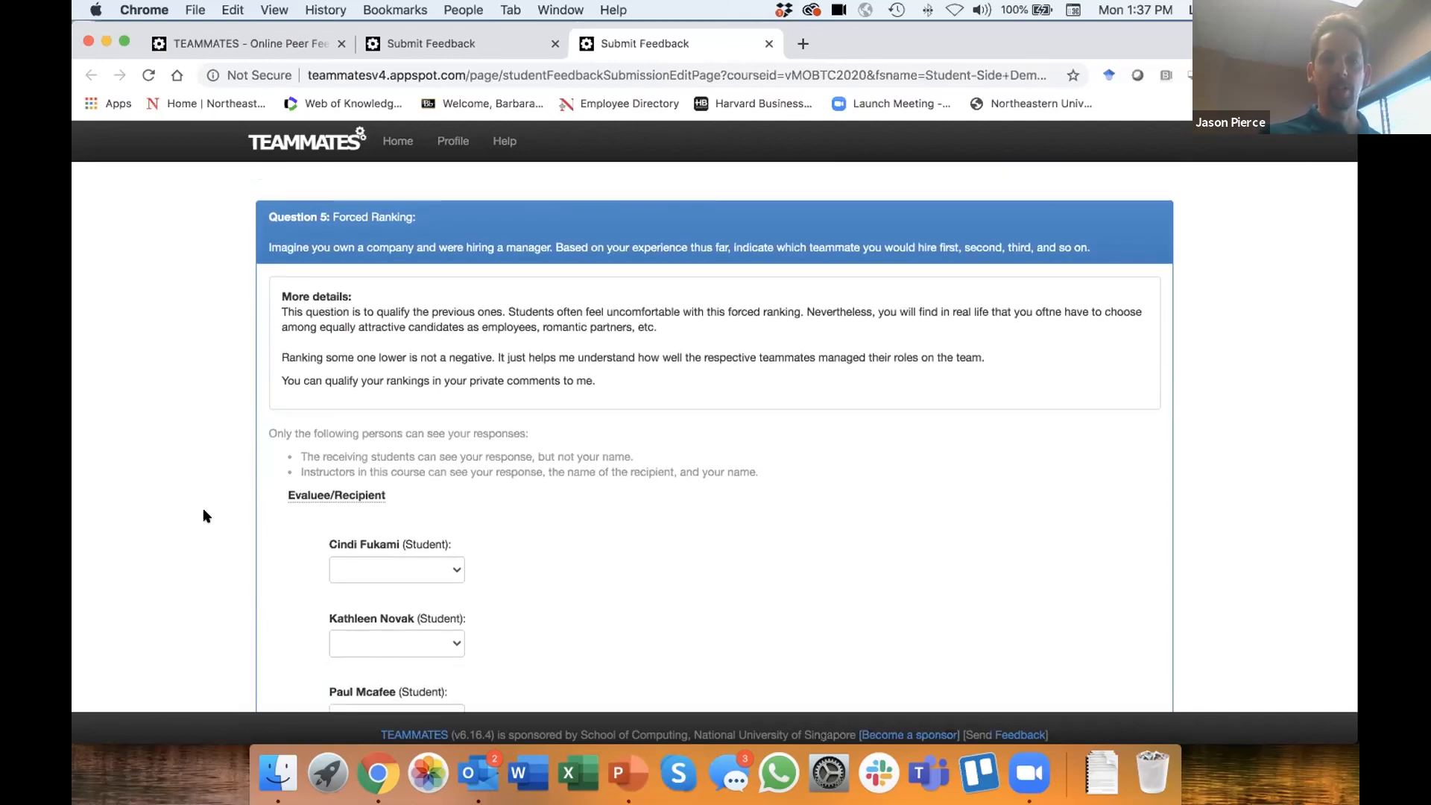
scroll(679, 501, "down", 5)
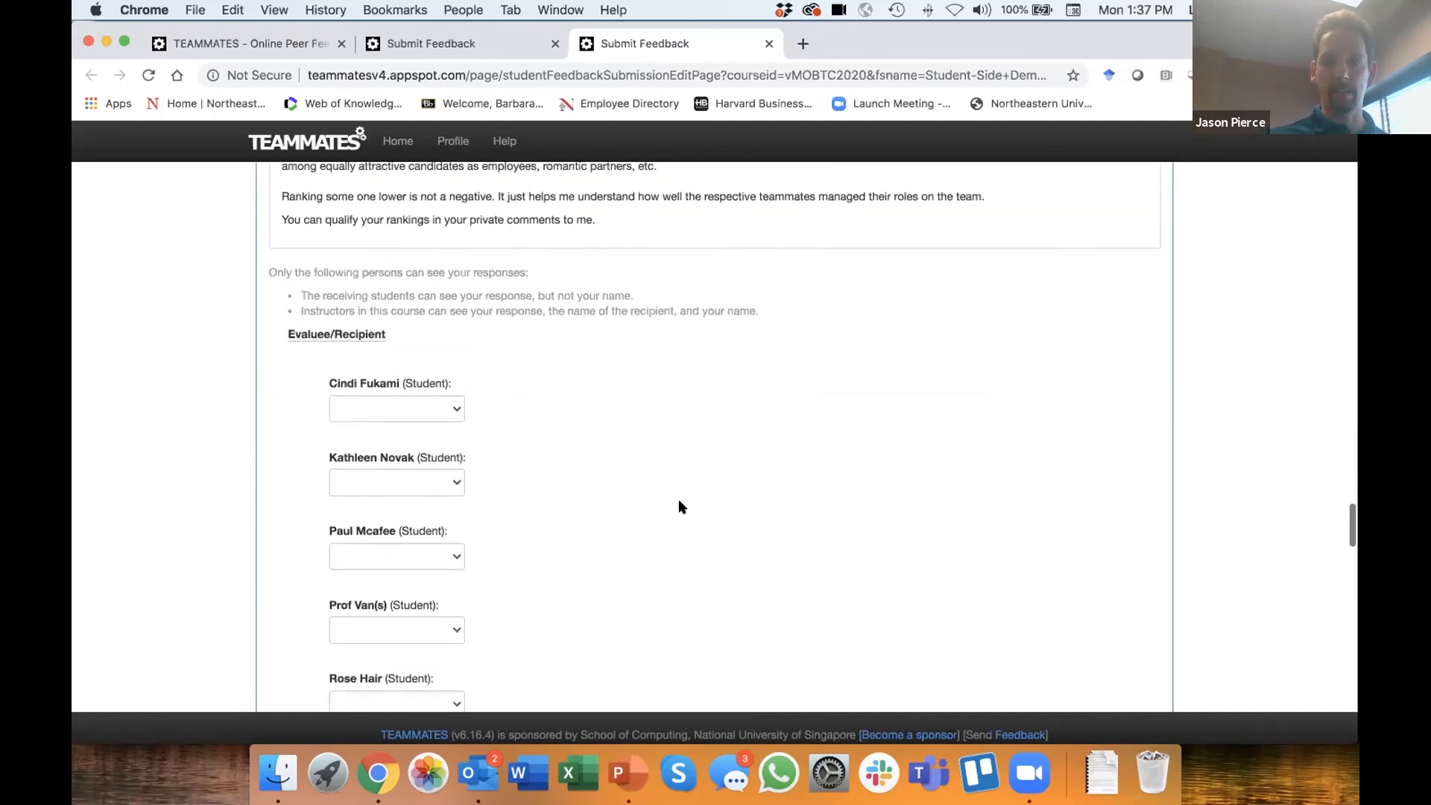
scroll(679, 506, "up", 5)
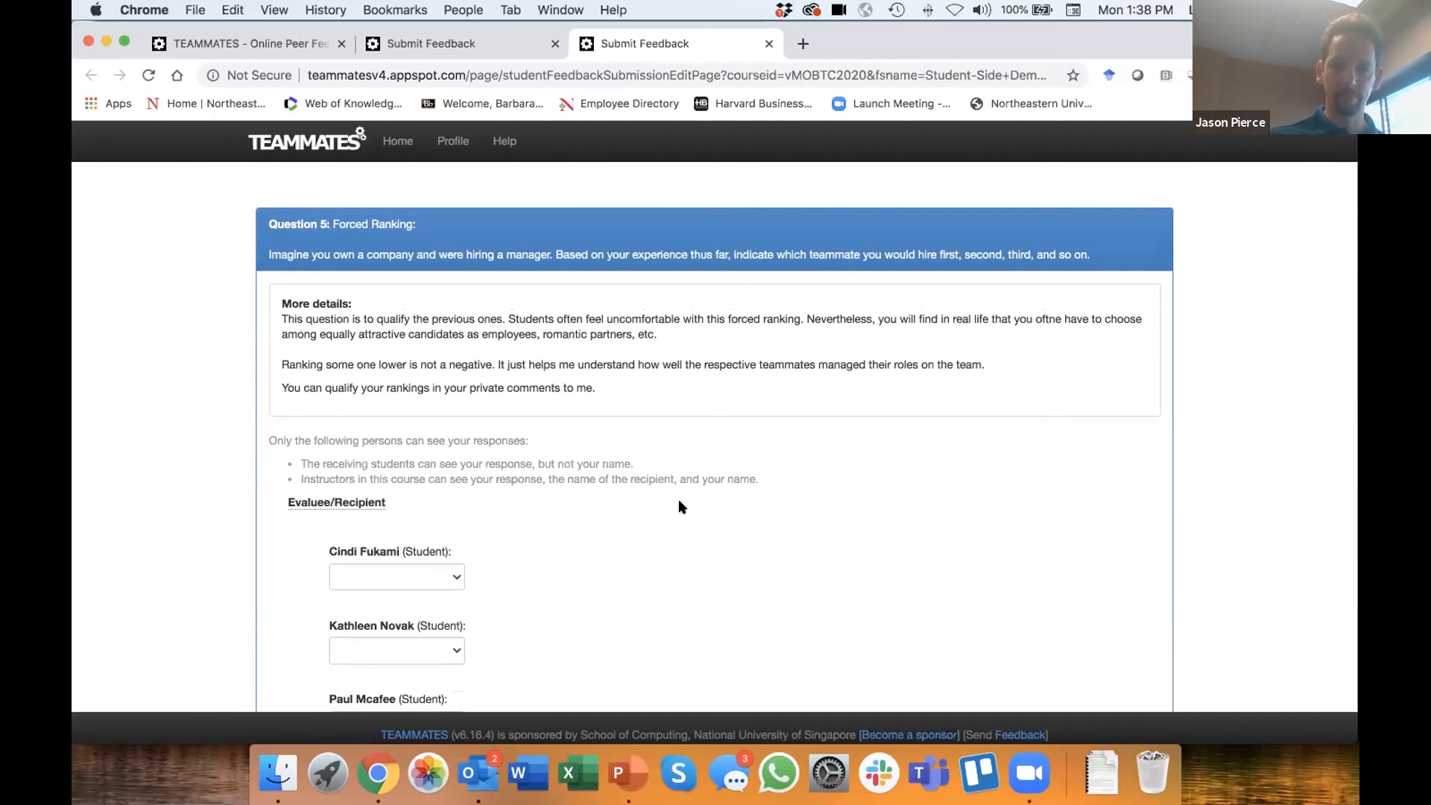
scroll(679, 505, "down", 5)
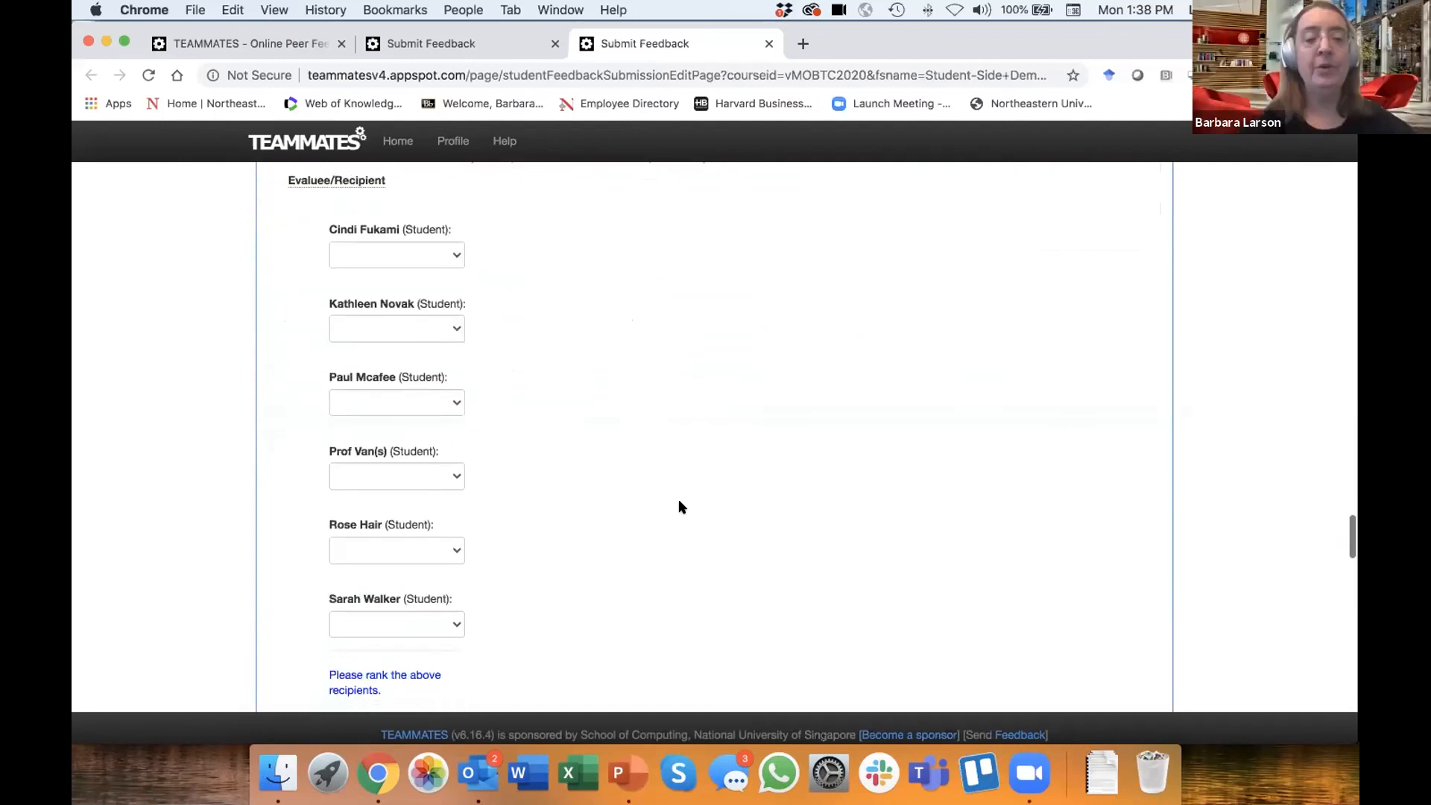
- In Question 5, rank the first listed student 4, the second 3, the third 6 and the fourth 5
left_click(450, 256)
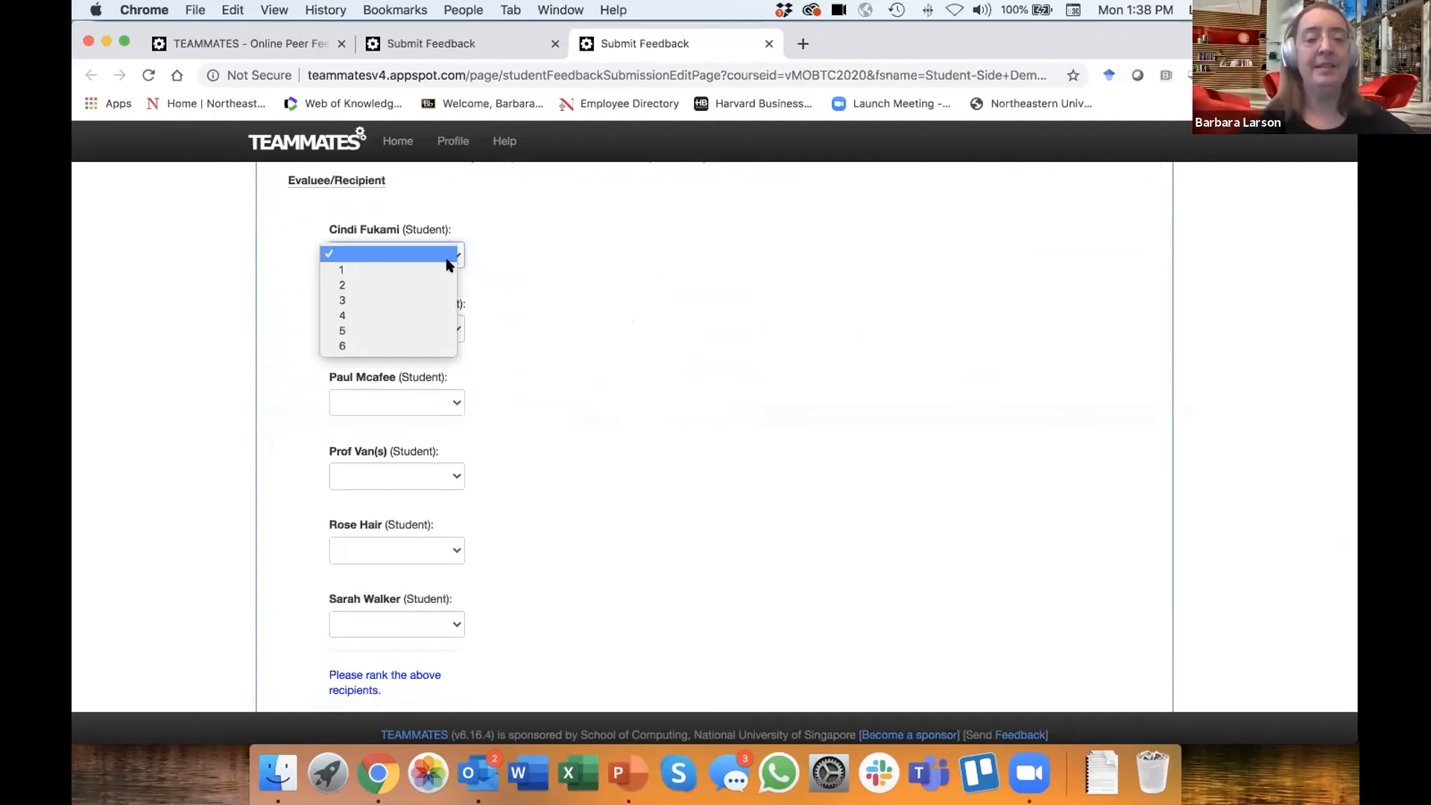
left_click(418, 316)
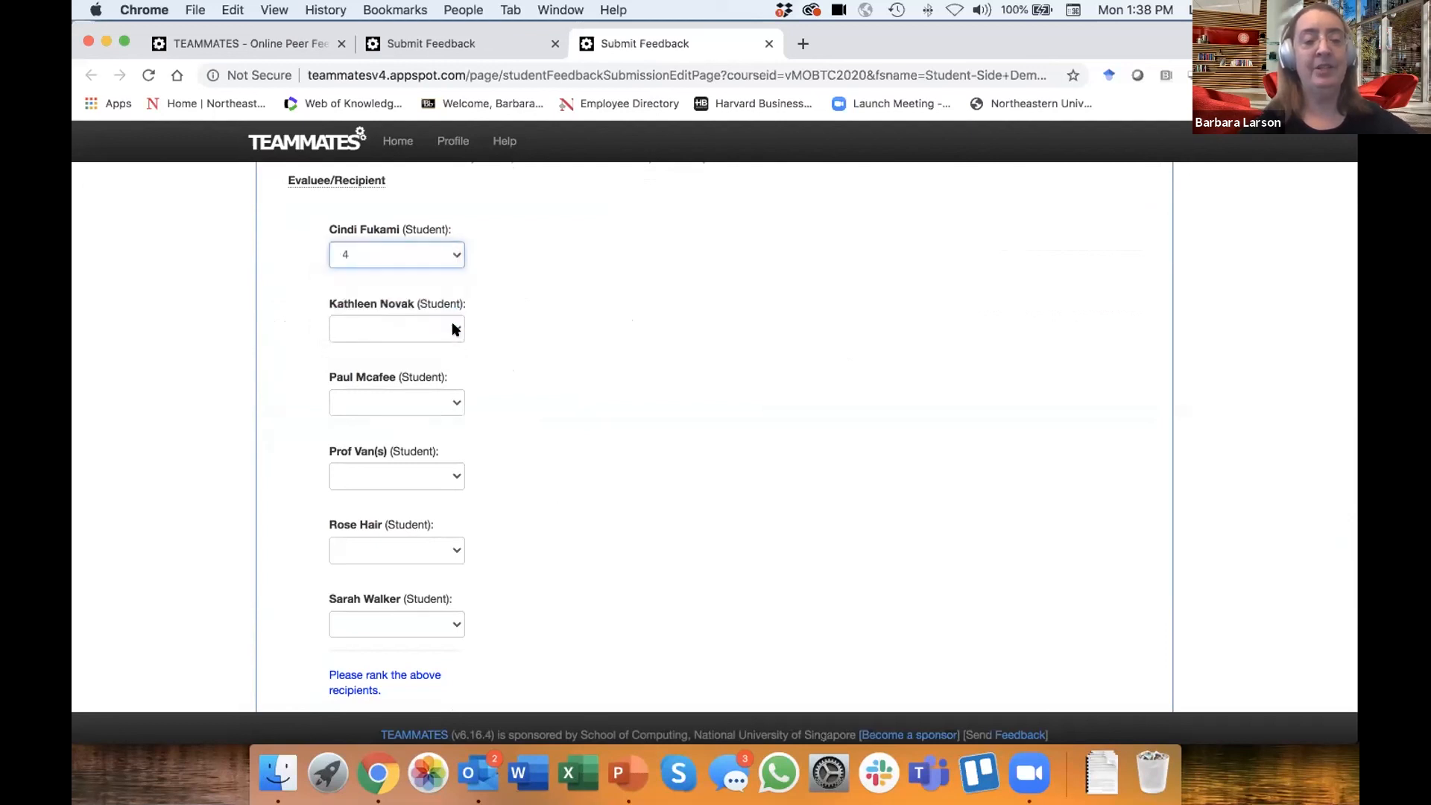
left_click(450, 328)
left_click(450, 375)
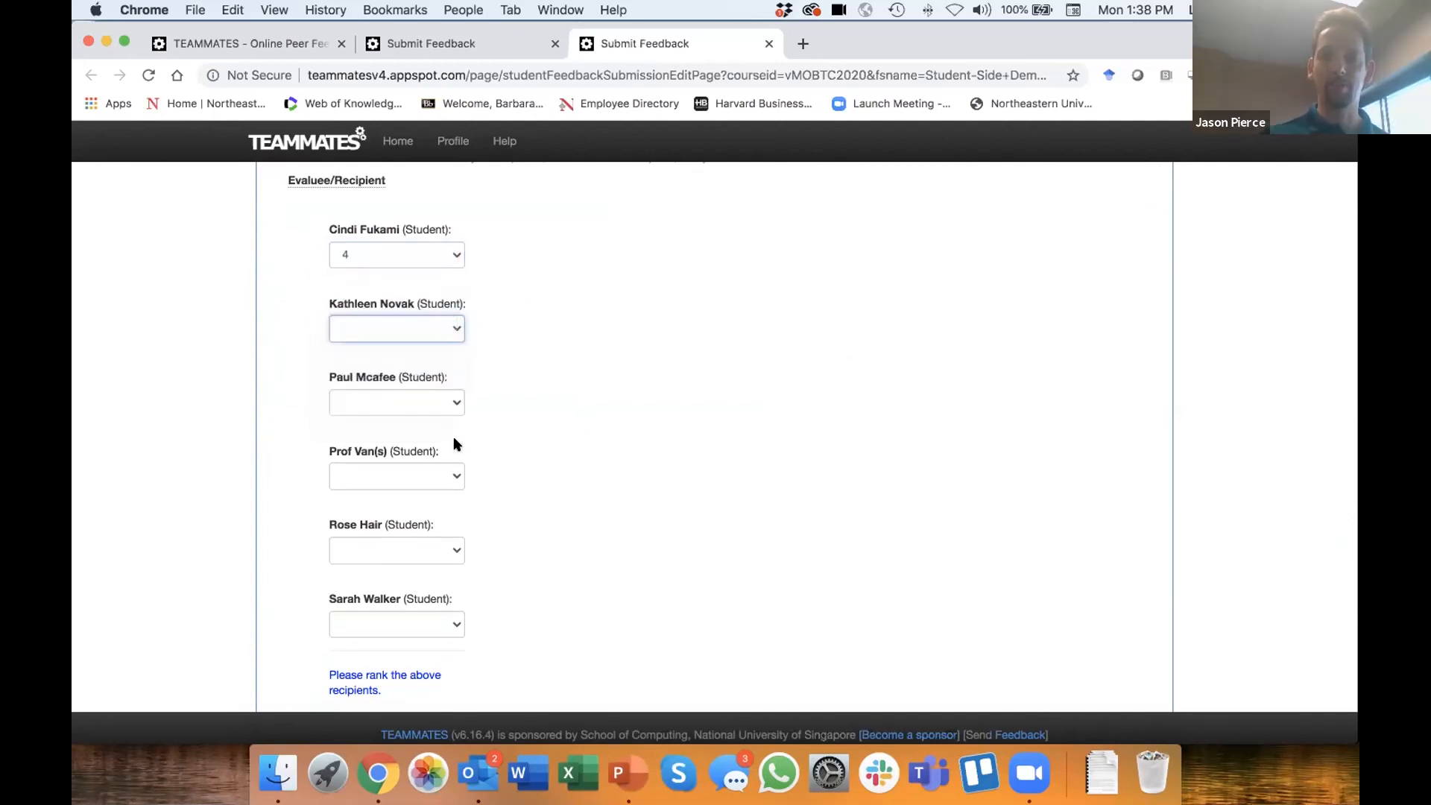
left_click(452, 402)
left_click(448, 493)
left_click(451, 478)
left_click(447, 553)
- In Question 5, rank the fifth listed student 2 and the sixth 1
left_click(453, 551)
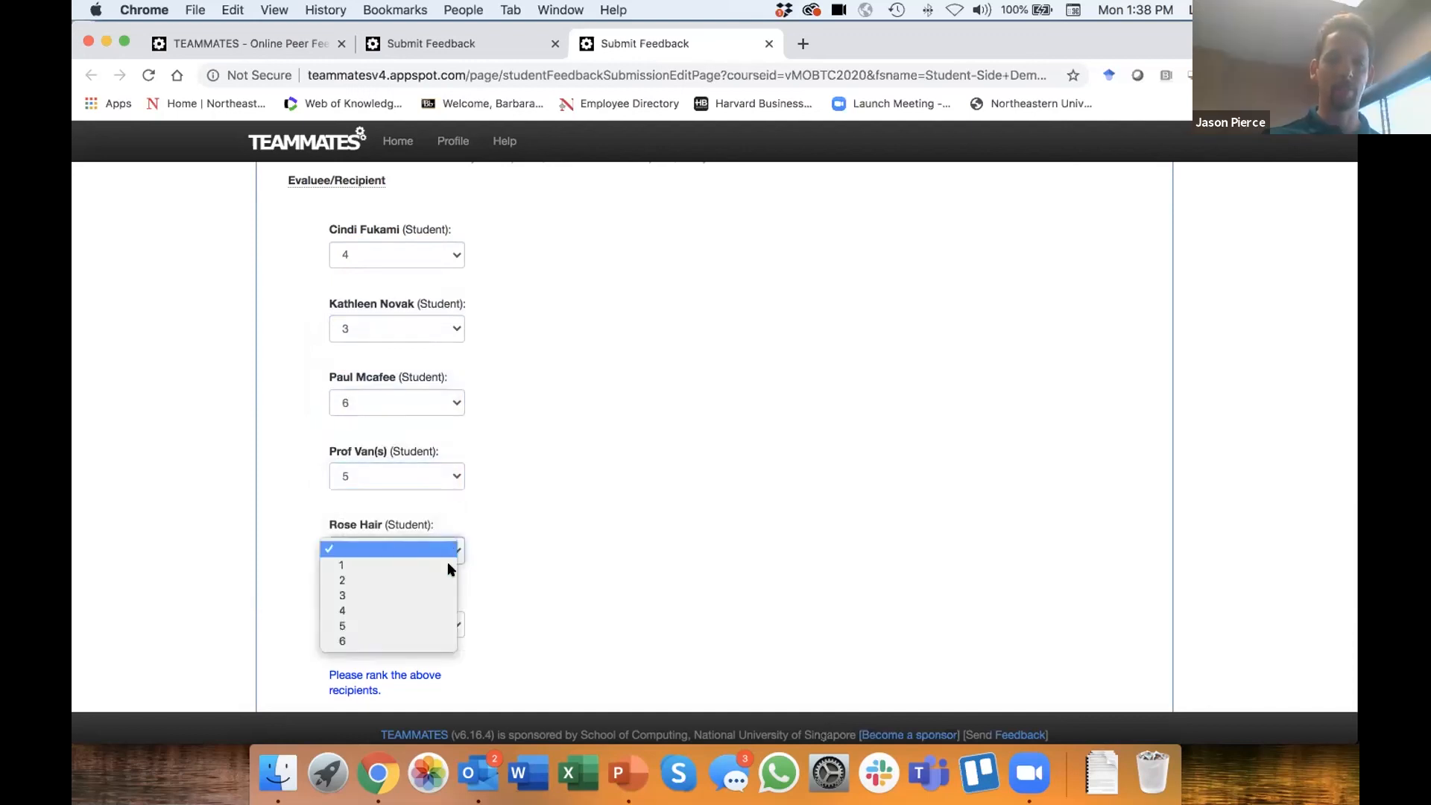
left_click(445, 572)
left_click(451, 624)
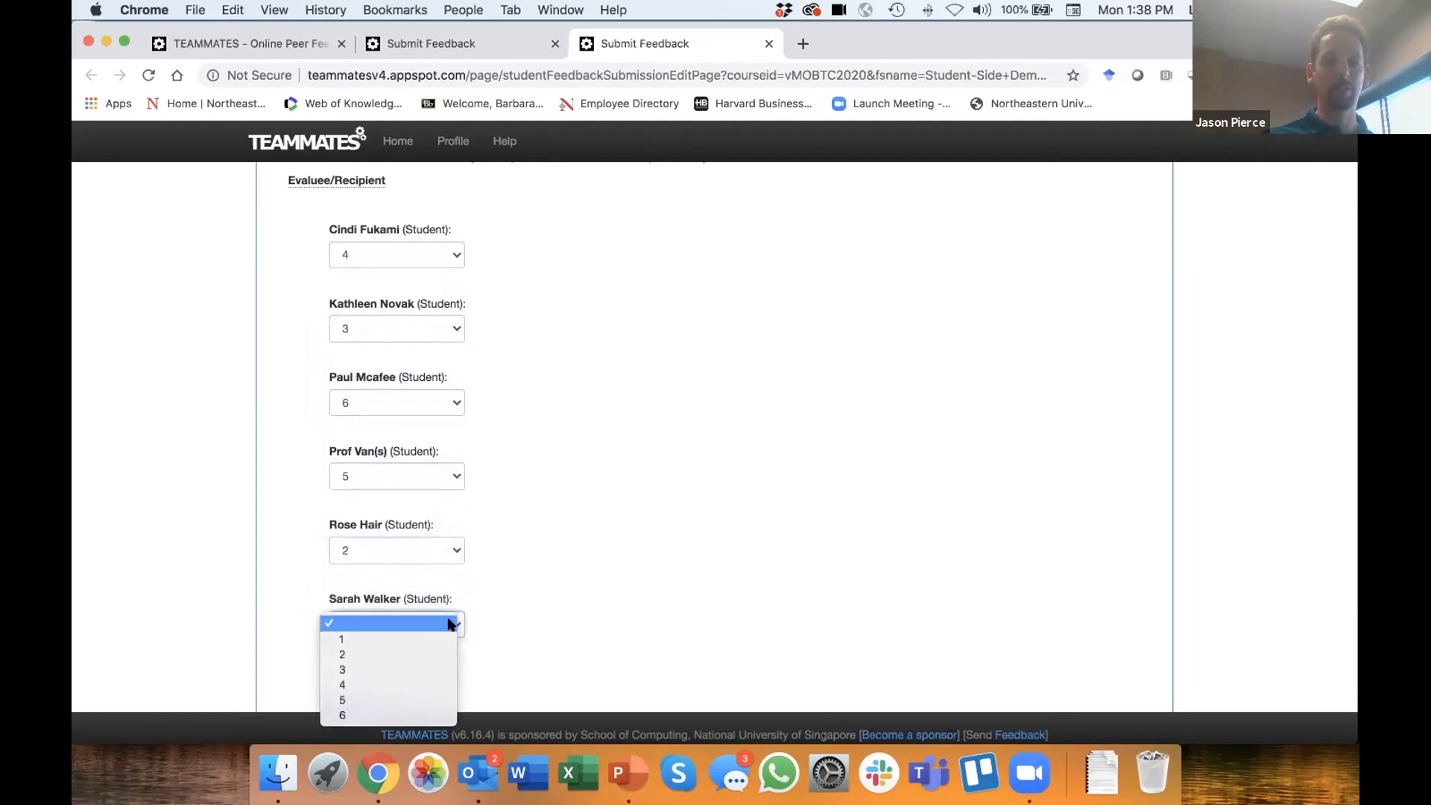
left_click(450, 637)
- Look over the completed Question 5 ranking and read Question 6's feedback instructions, examples and response visibility notes
scroll(656, 551, "down", 1)
scroll(656, 551, "up", 3)
scroll(656, 552, "down", 3)
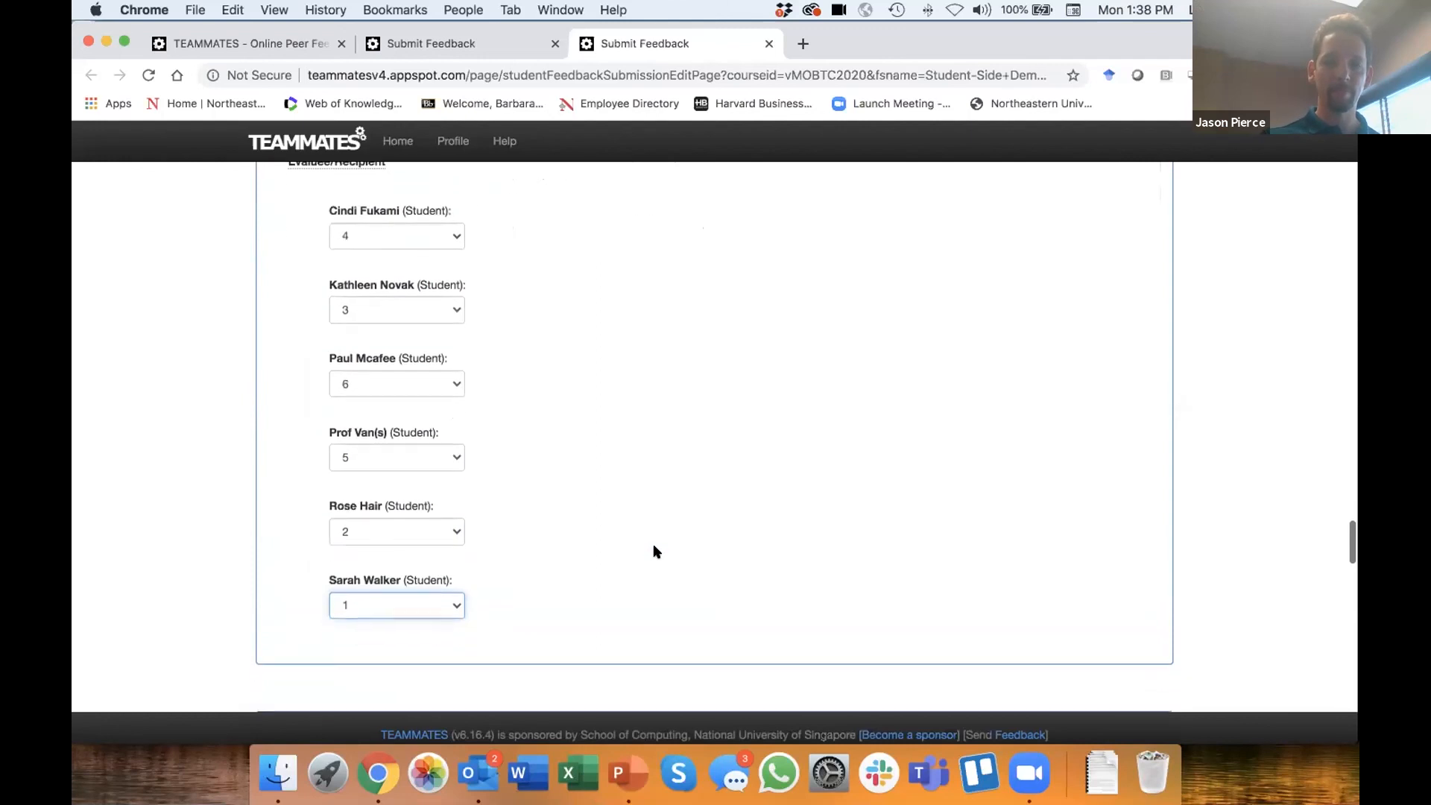
scroll(656, 552, "up", 3)
scroll(656, 551, "down", 8)
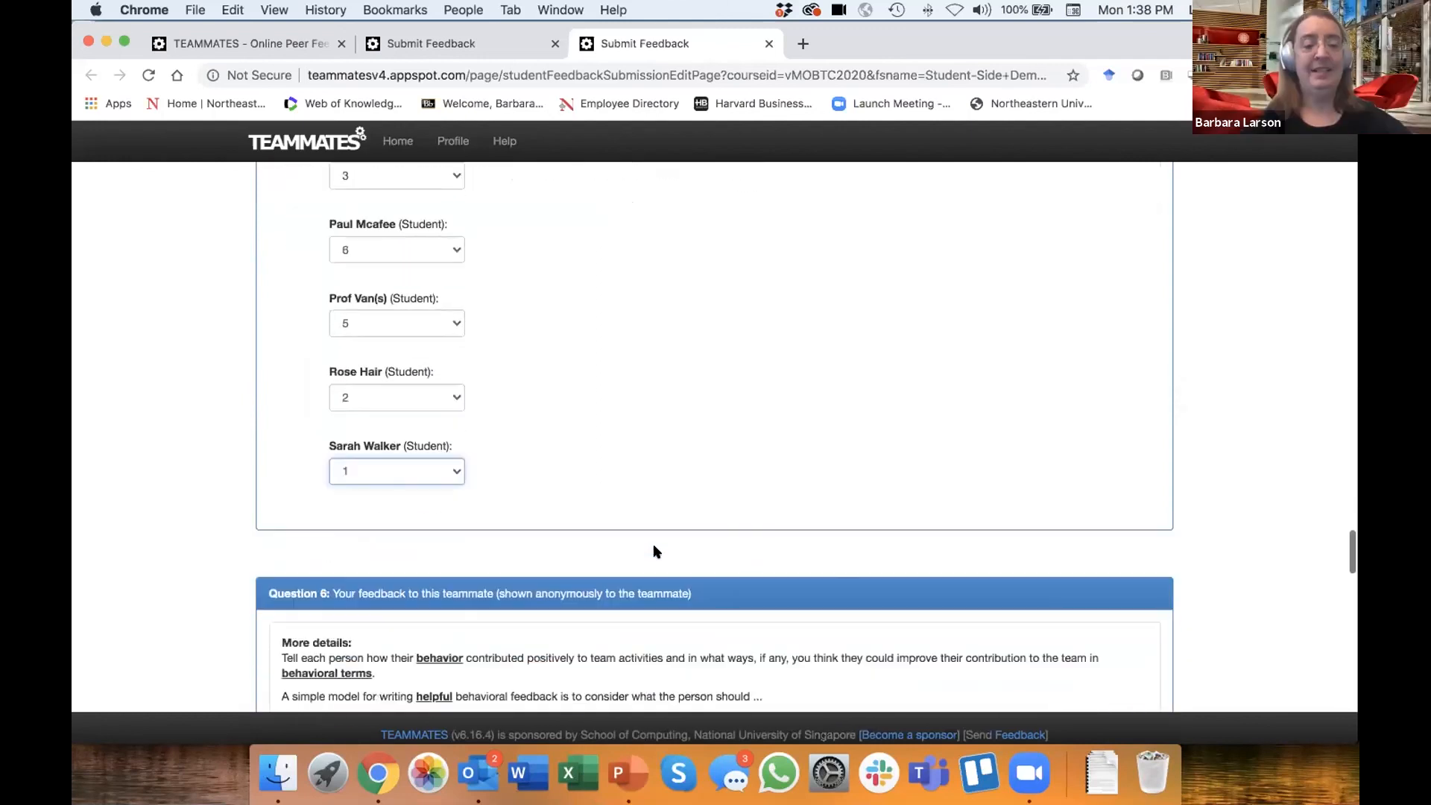
scroll(656, 552, "down", 3)
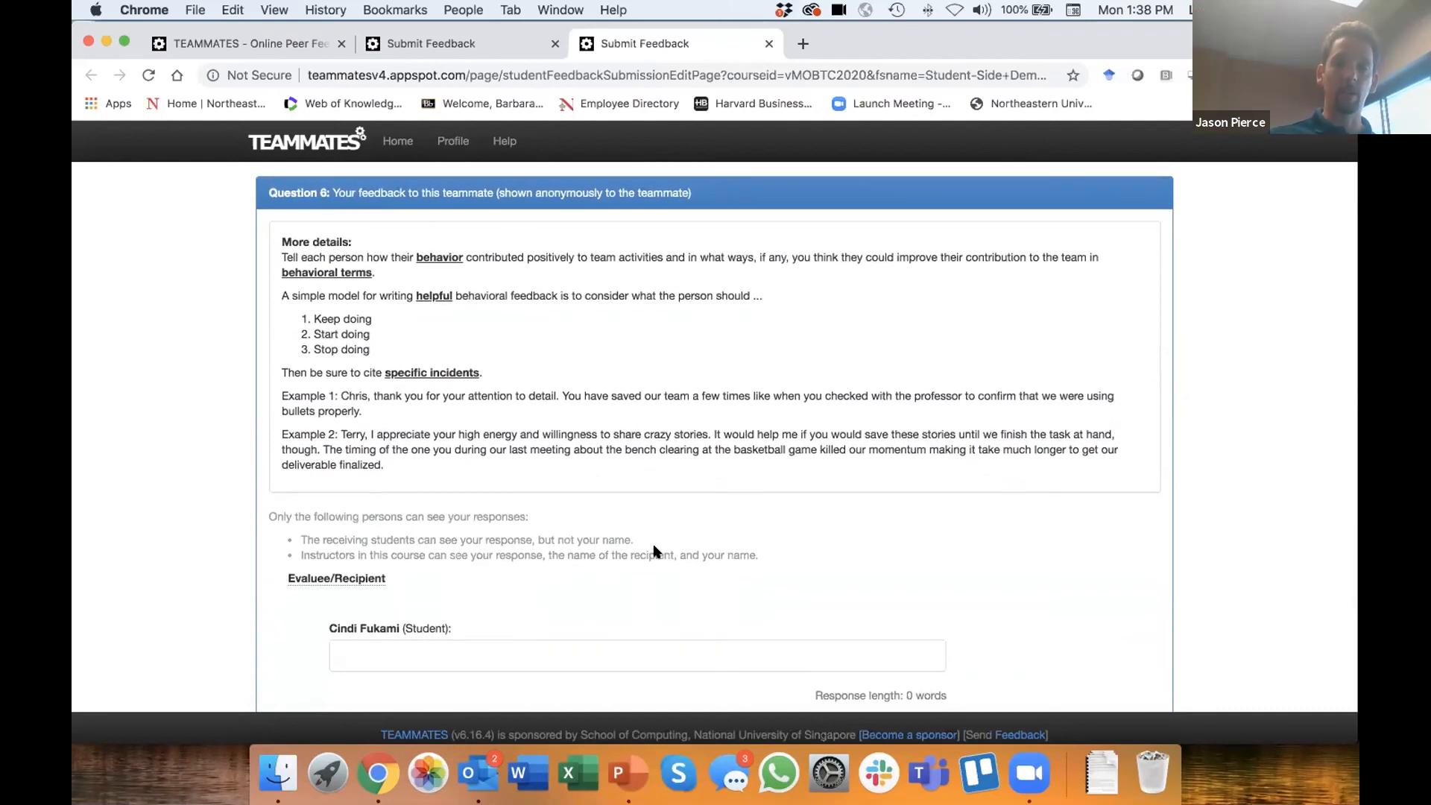
scroll(656, 551, "down", 2)
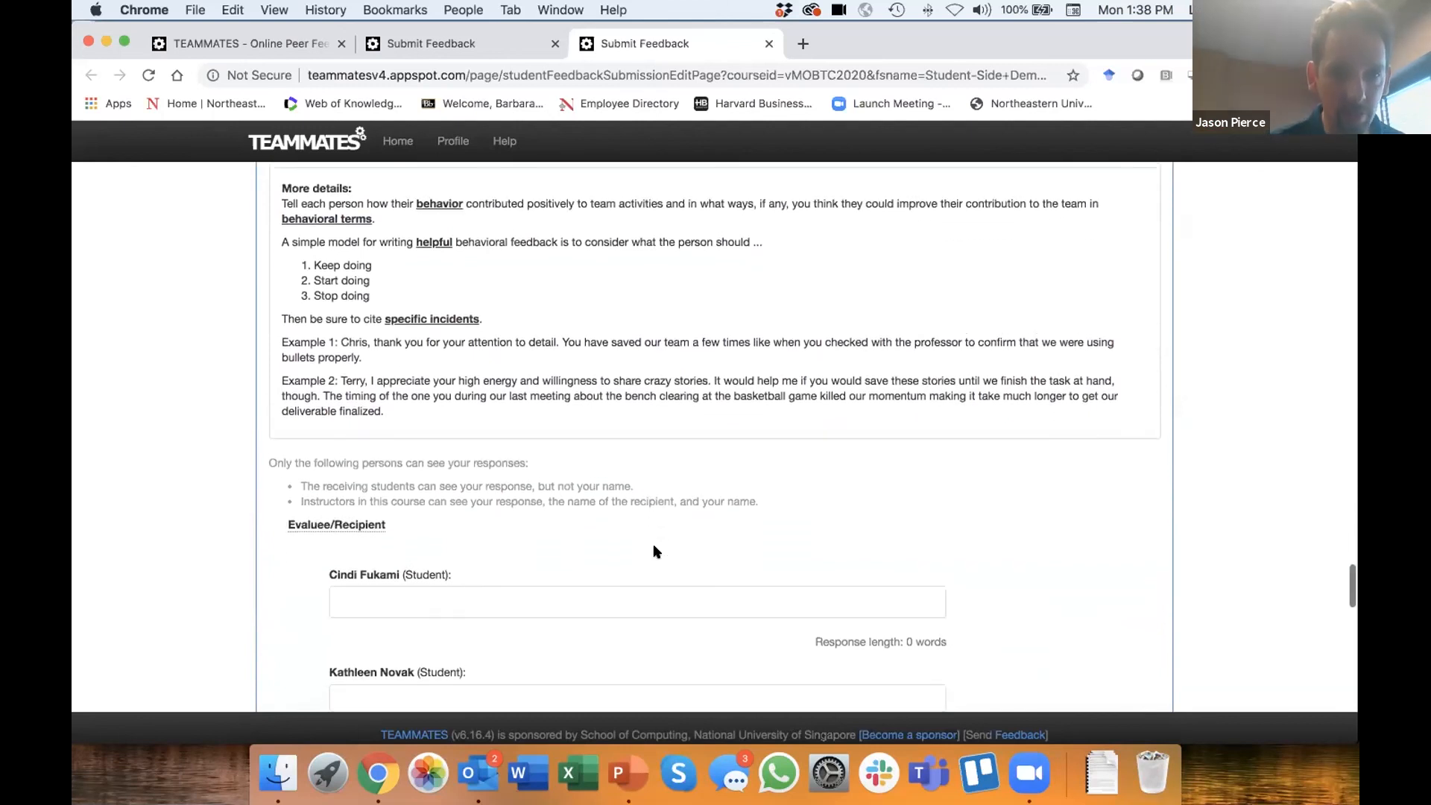
scroll(656, 552, "up", 1)
scroll(656, 552, "up", 4)
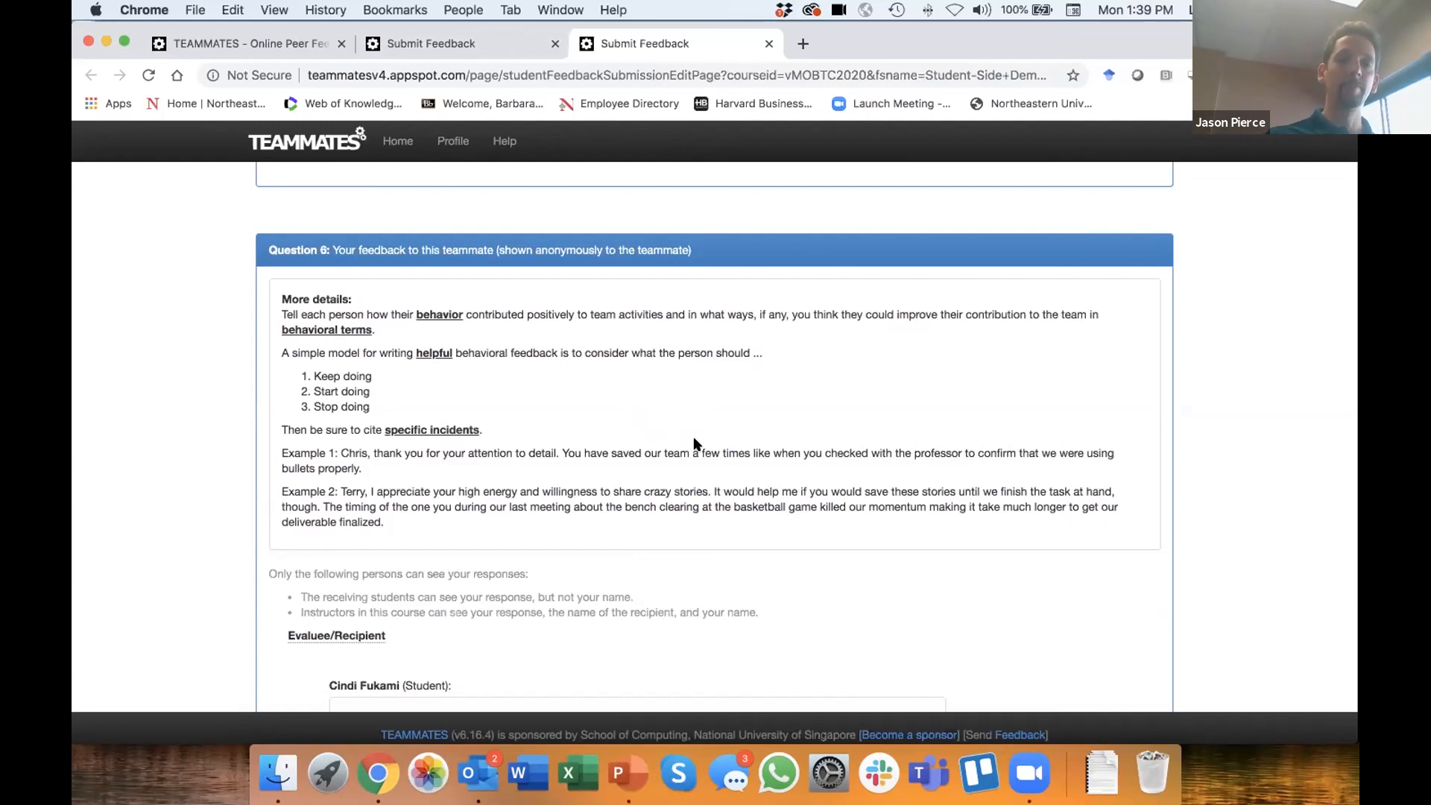
scroll(694, 439, "down", 3)
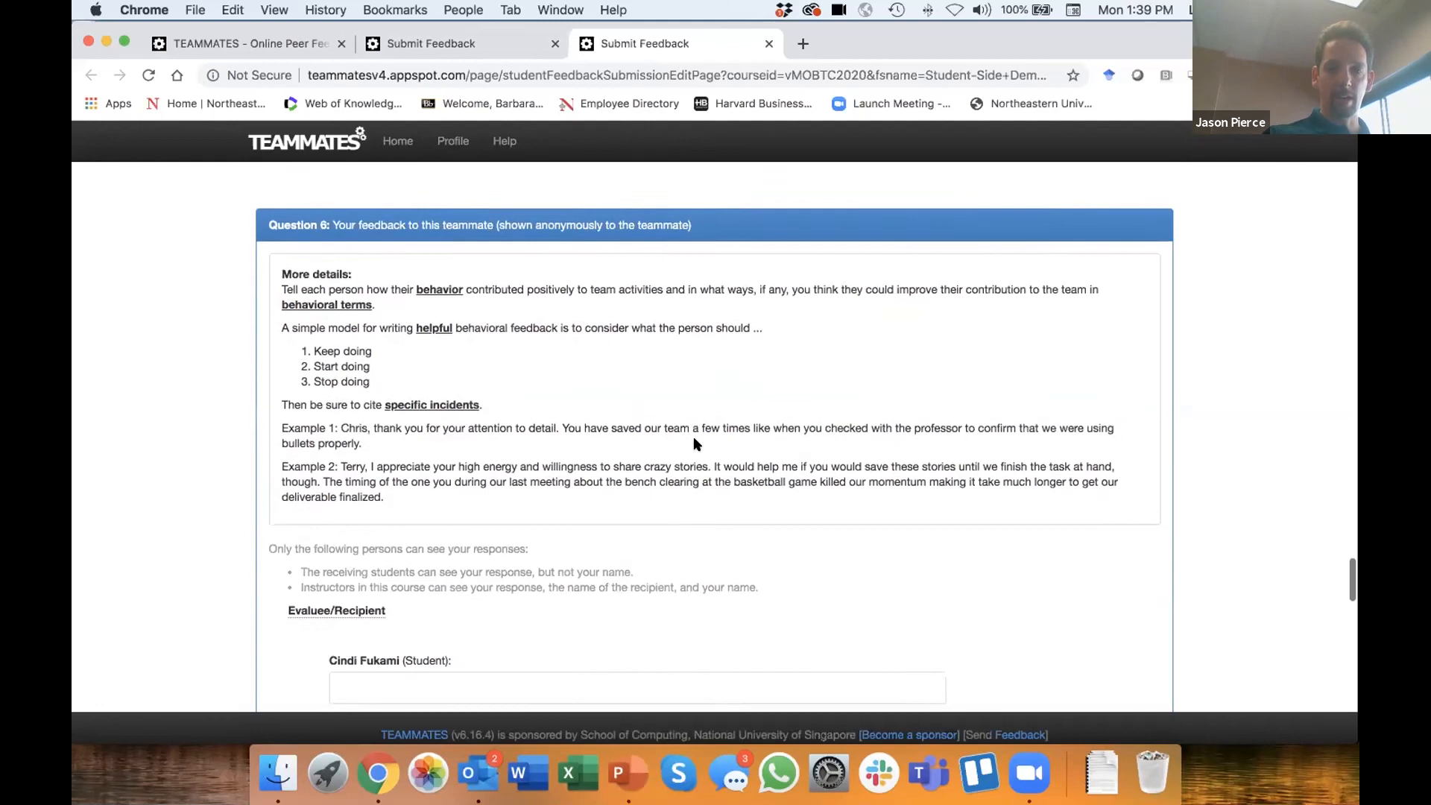
scroll(693, 440, "down", 4)
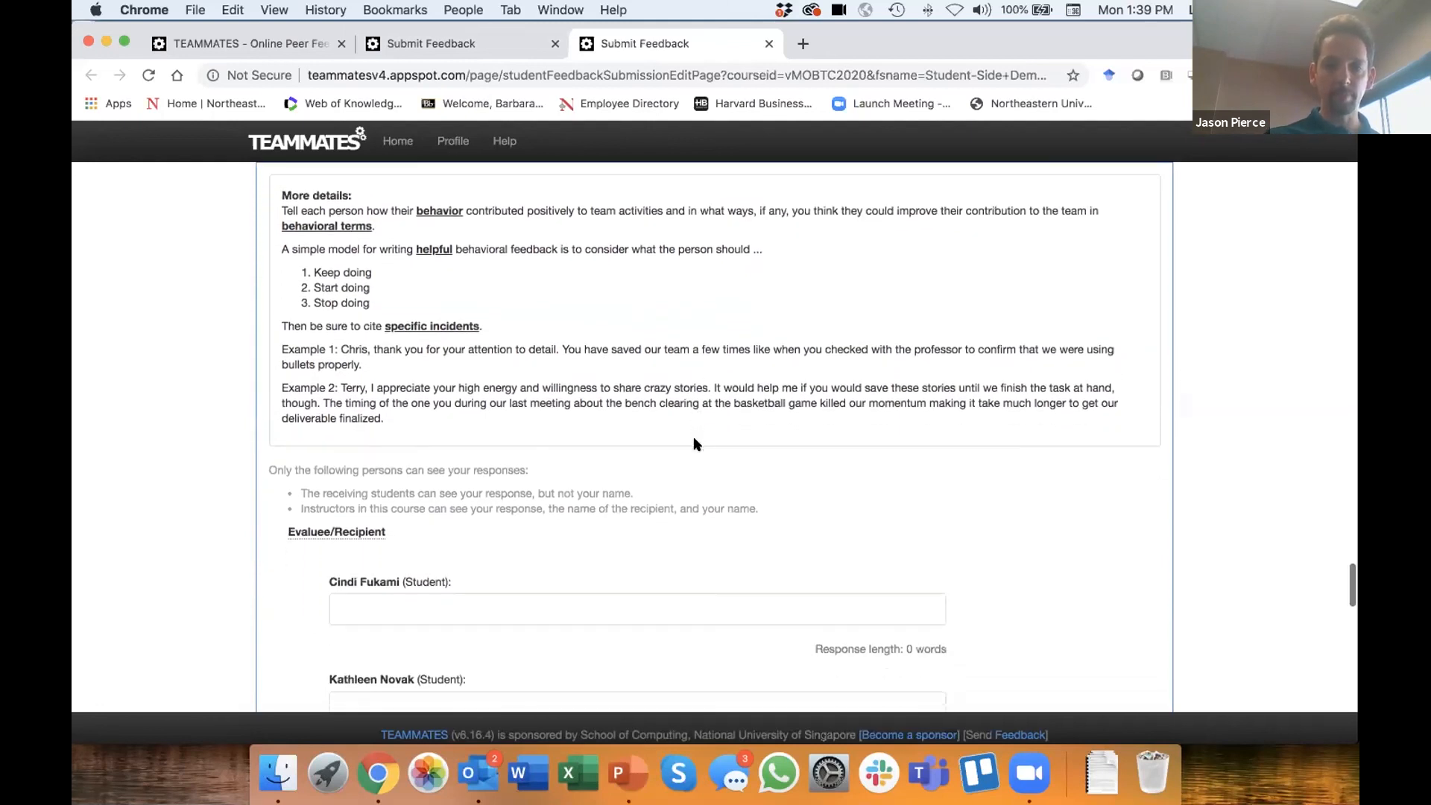
- Begin the first listed student's Question 6 feedback with their first name and ", I am so happy to have you on our team."
left_click(491, 482)
type("Cin")
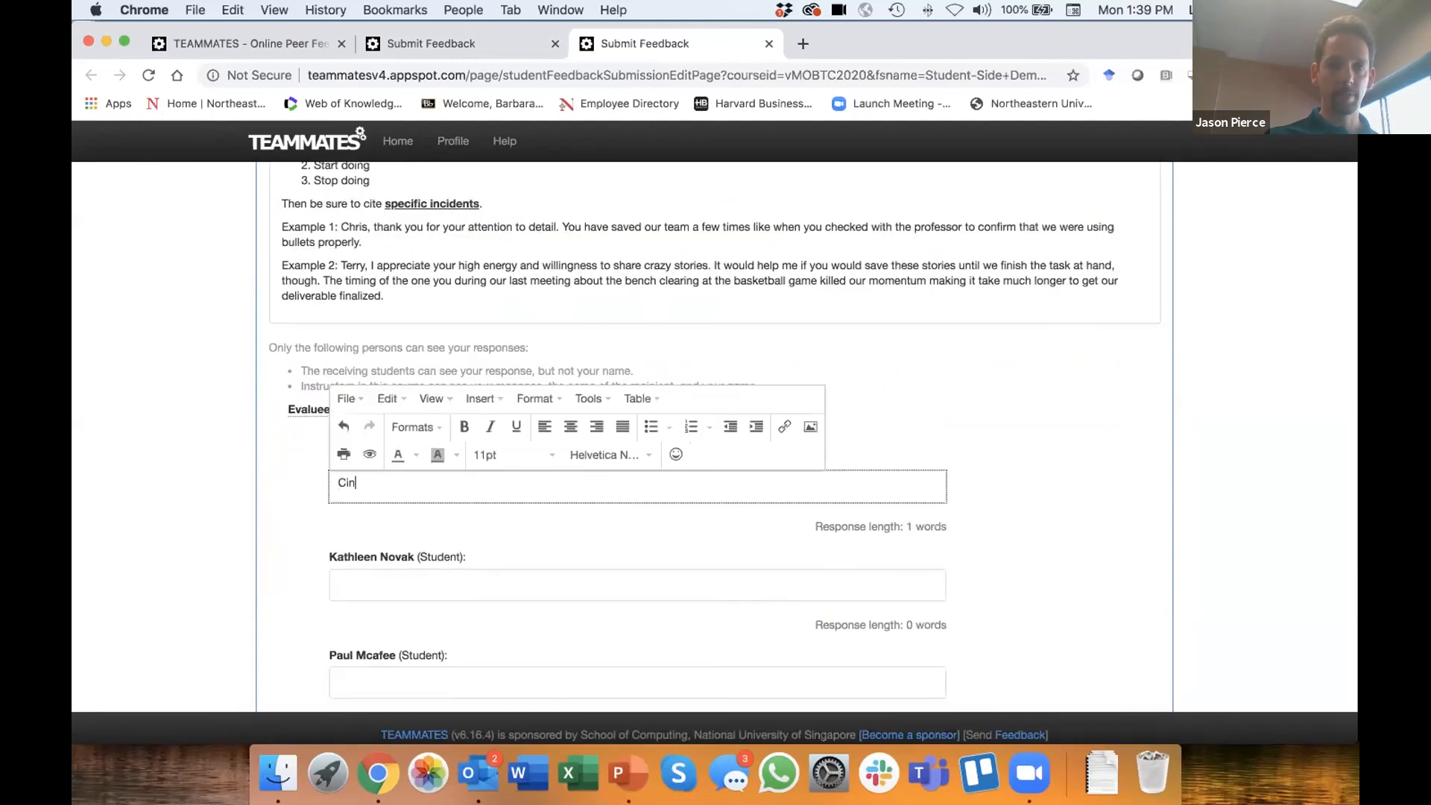
type("di, I am so happy to have yo")
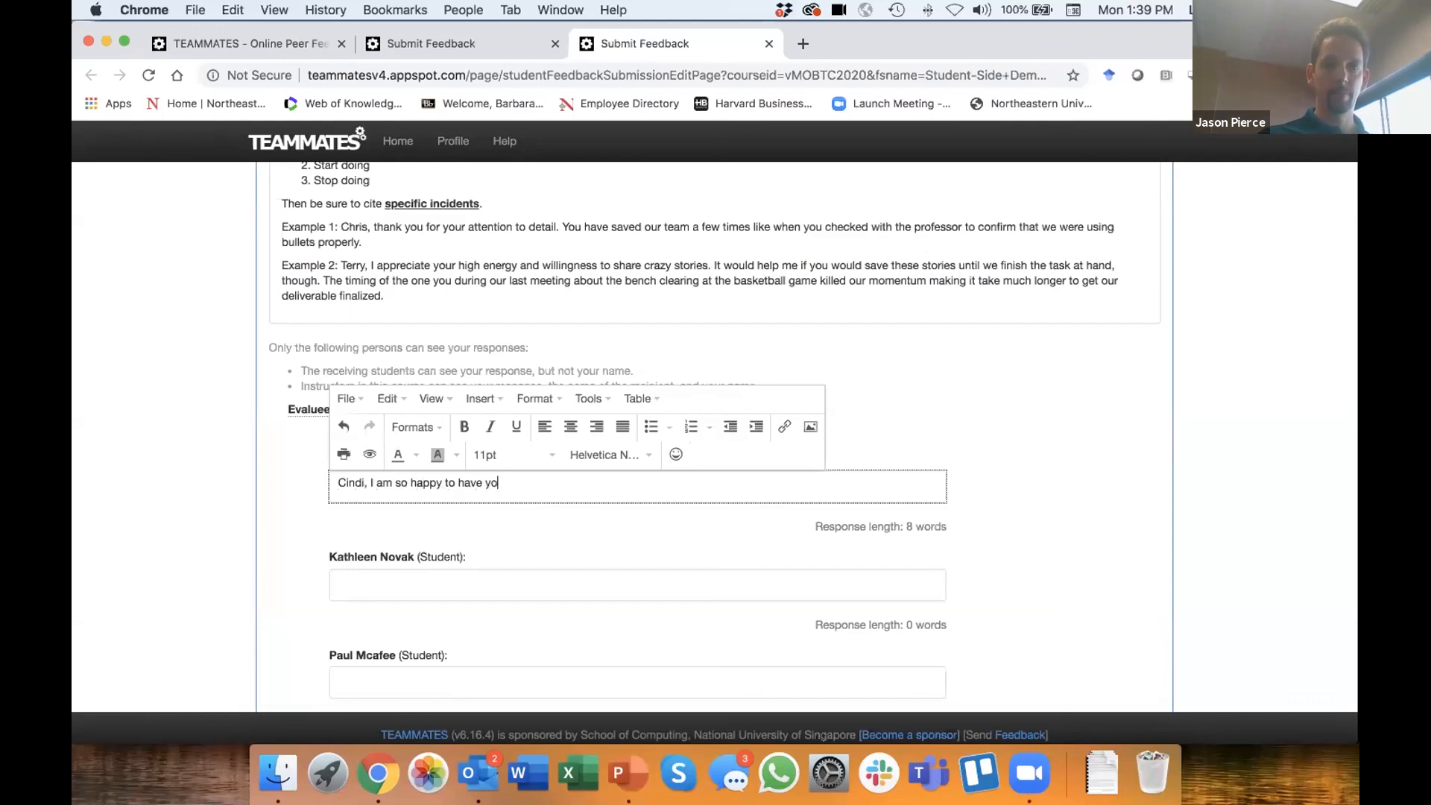
type("u on our team. I app")
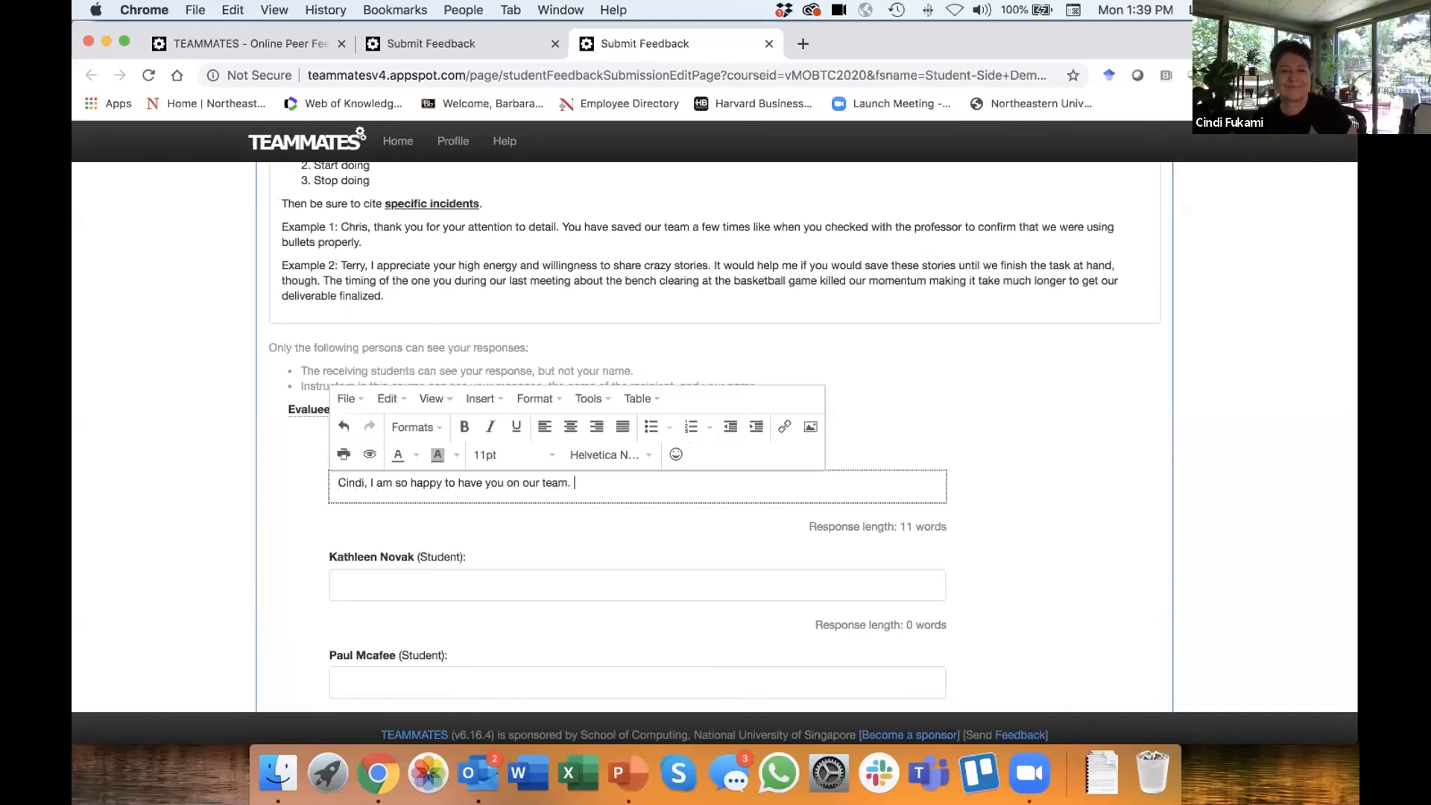
- Continue the first student's feedback with "I particularly appreciate the doughnuts you bring to every meeting!"
key("BackSpace")
key("BackSpace")
key("BackSpace")
type("pa")
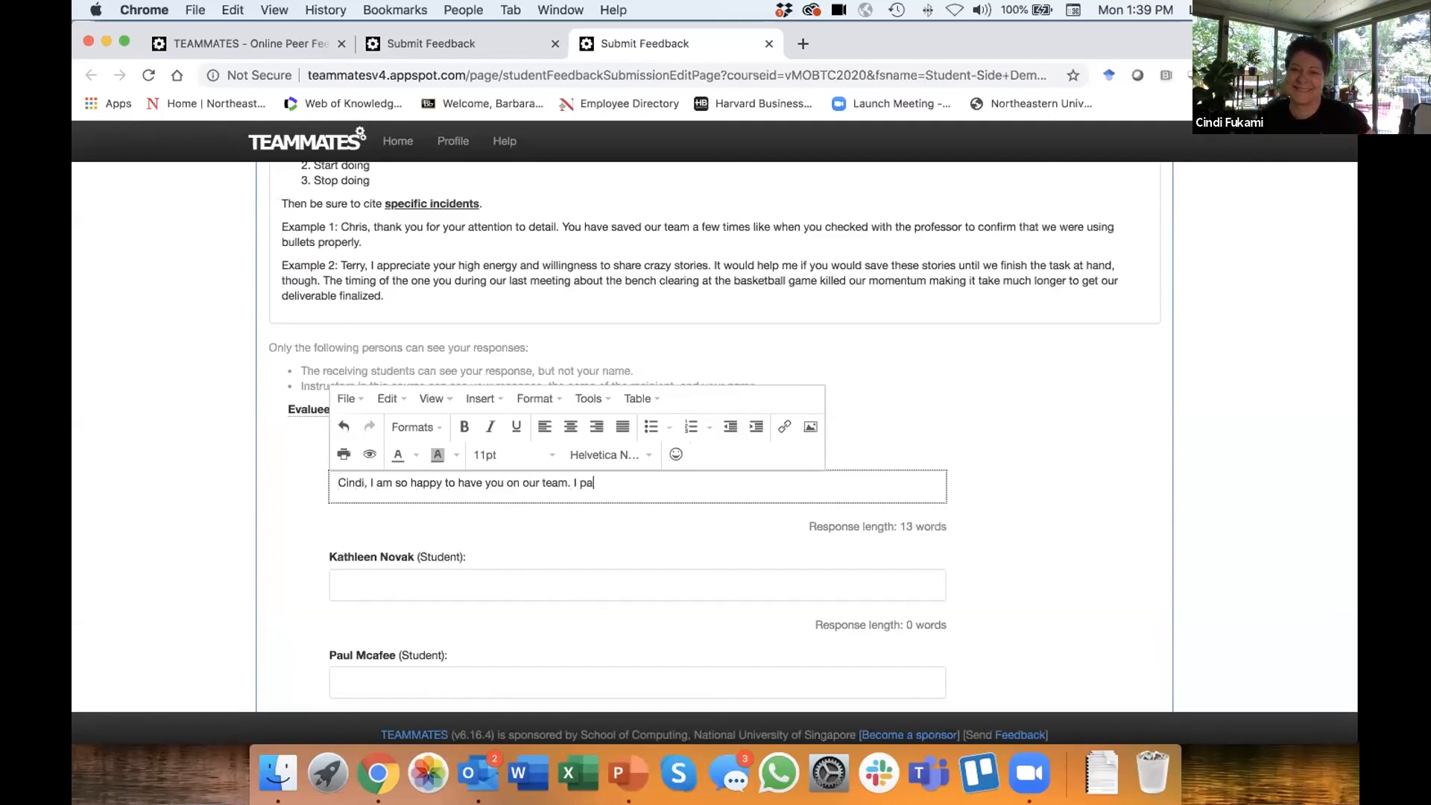
type("rticularly appre")
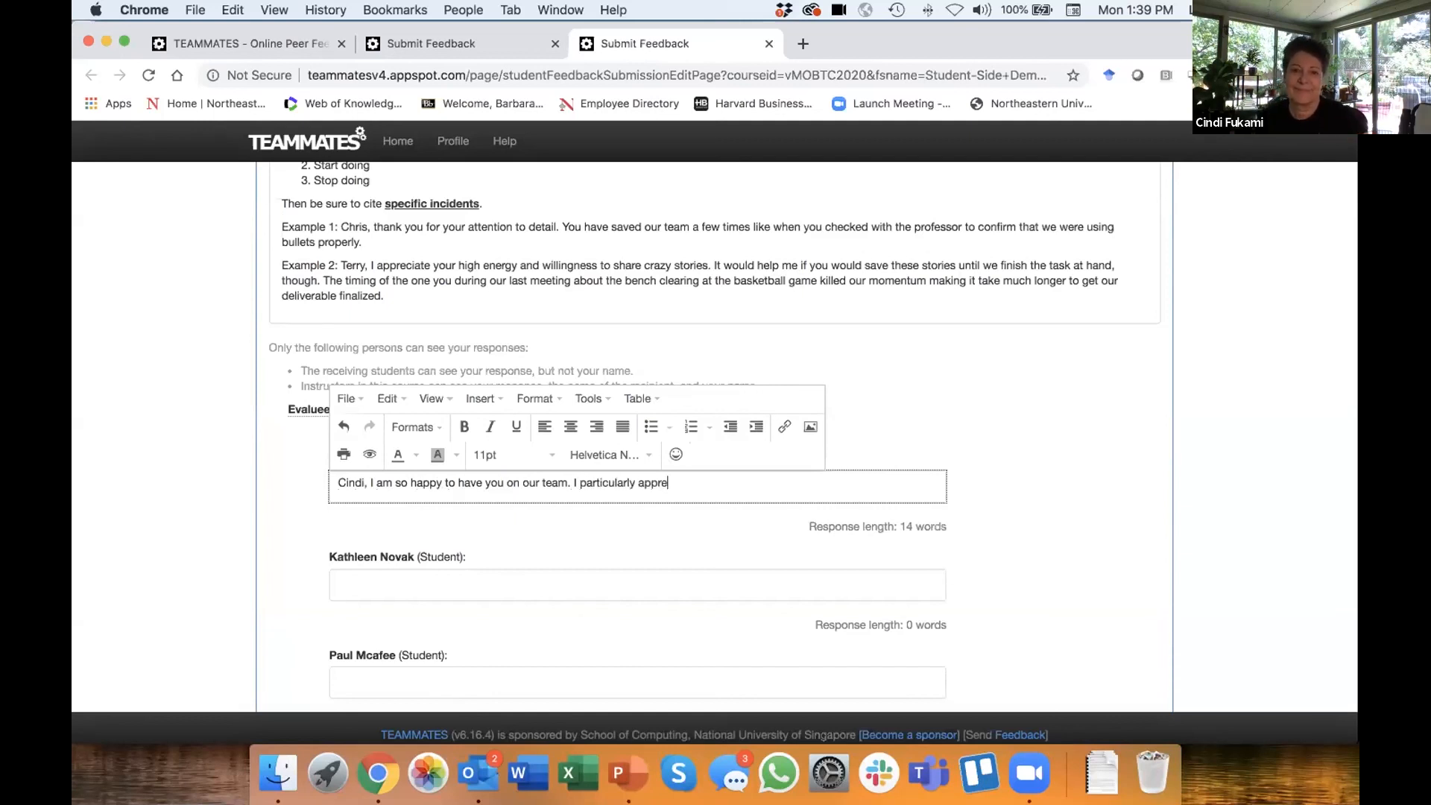
type("ciate the dough")
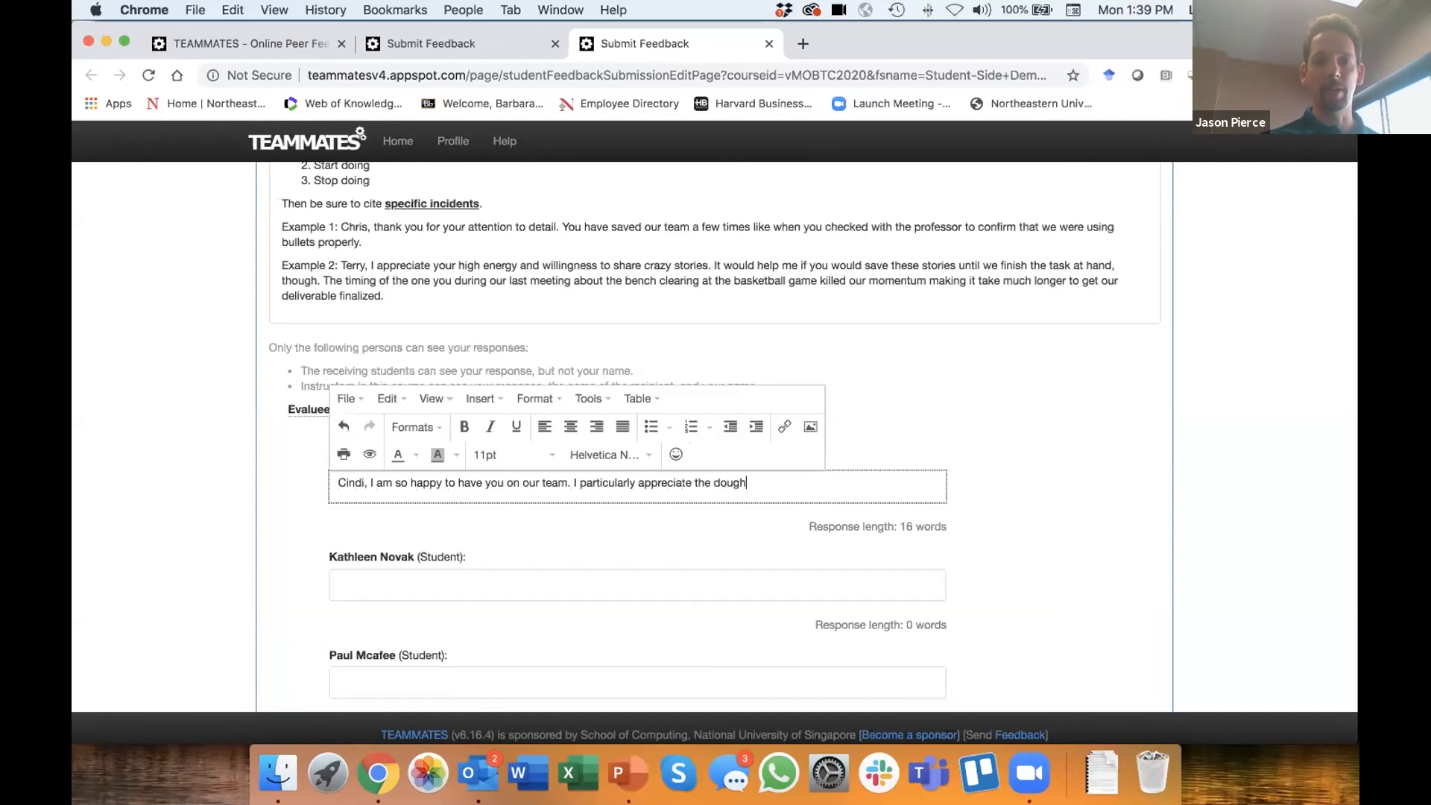
type("nuts you bring")
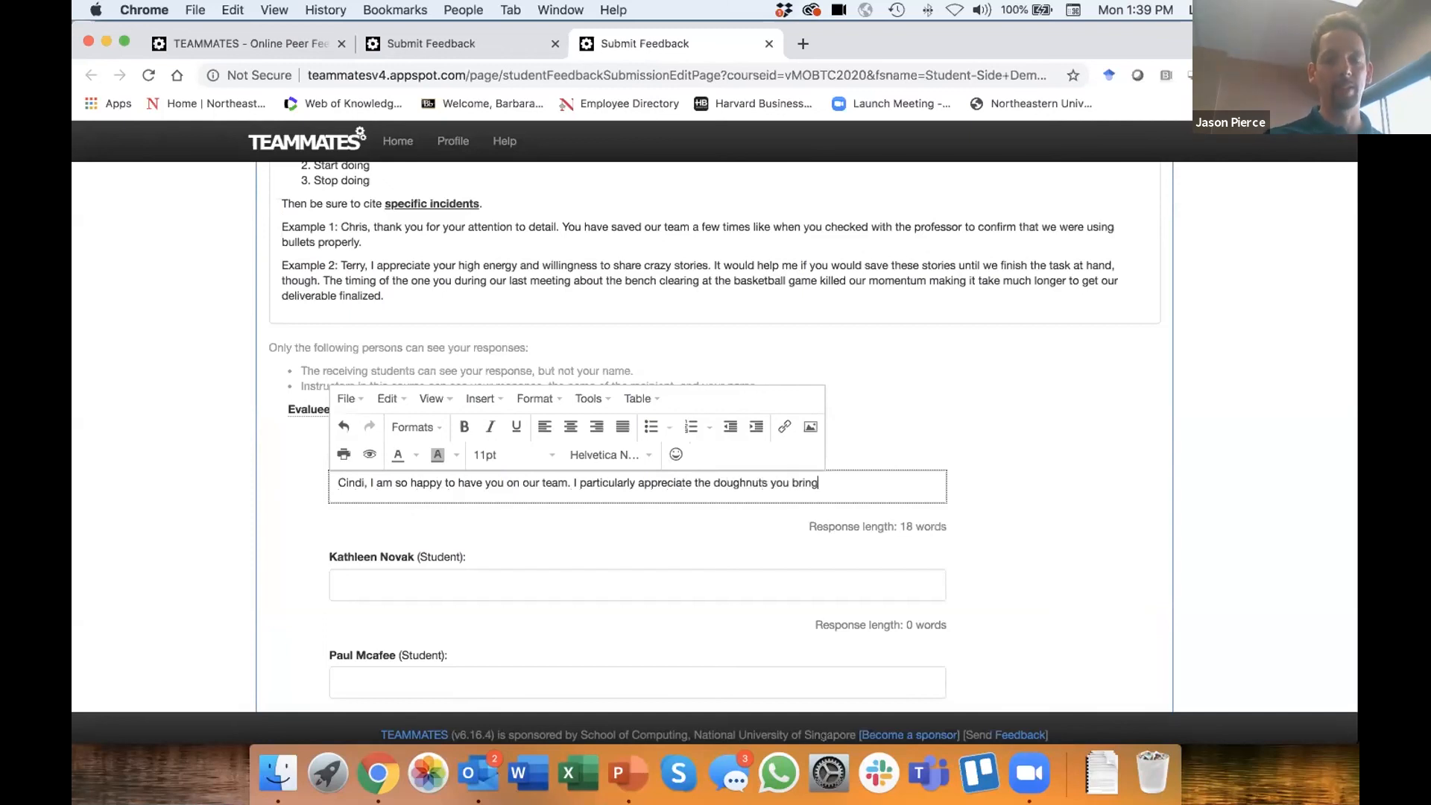
type(" to every meeting")
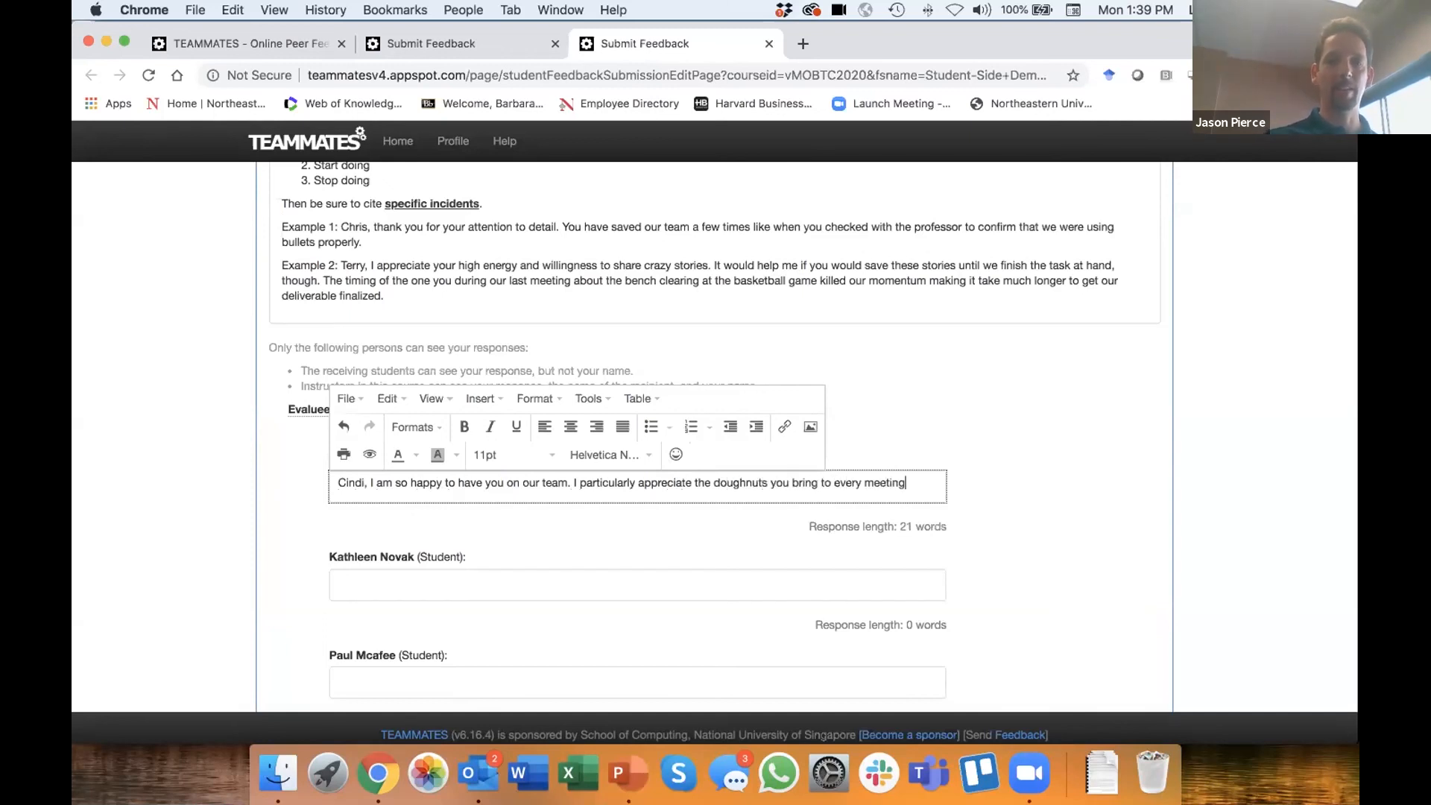
type("! Please")
- End the first student's feedback with "I would like you to start bringing chocolate glazed doughnuts."
key("BackSpace")
key("BackSpace")
key("BackSpace")
key("BackSpace")
key("BackSpace")
key("BackSpace")
type("I wo")
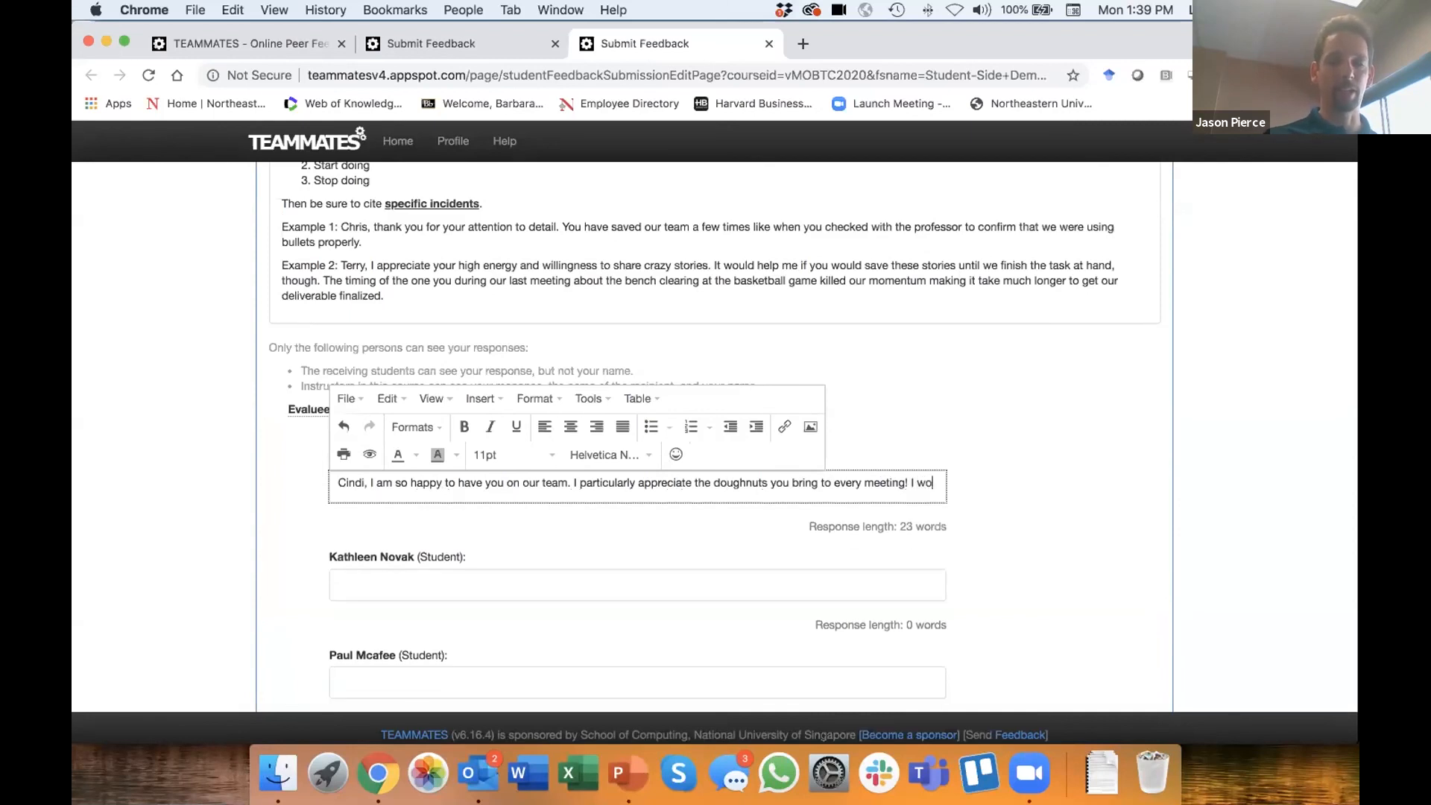
type("uld like you to st")
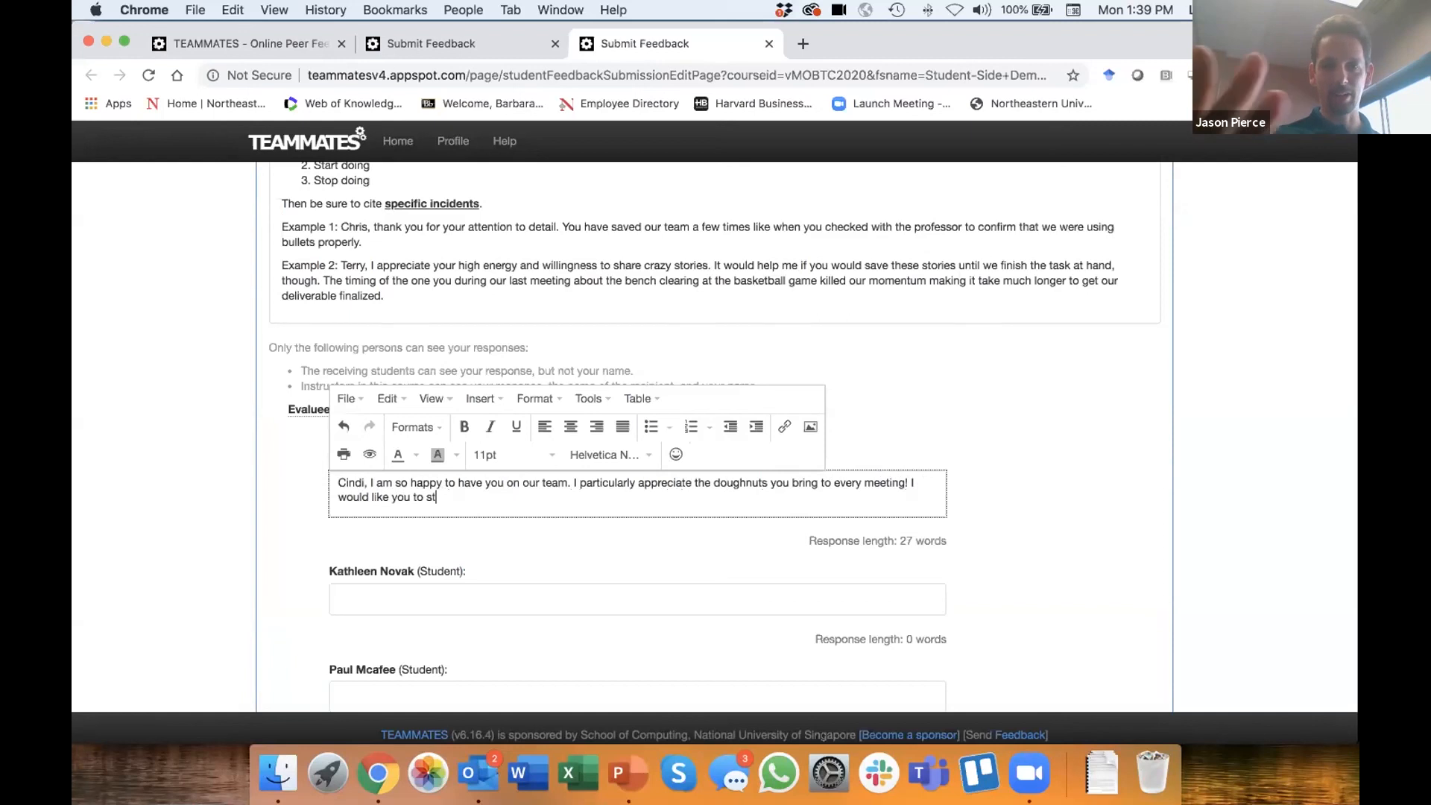
type("art bringing ch")
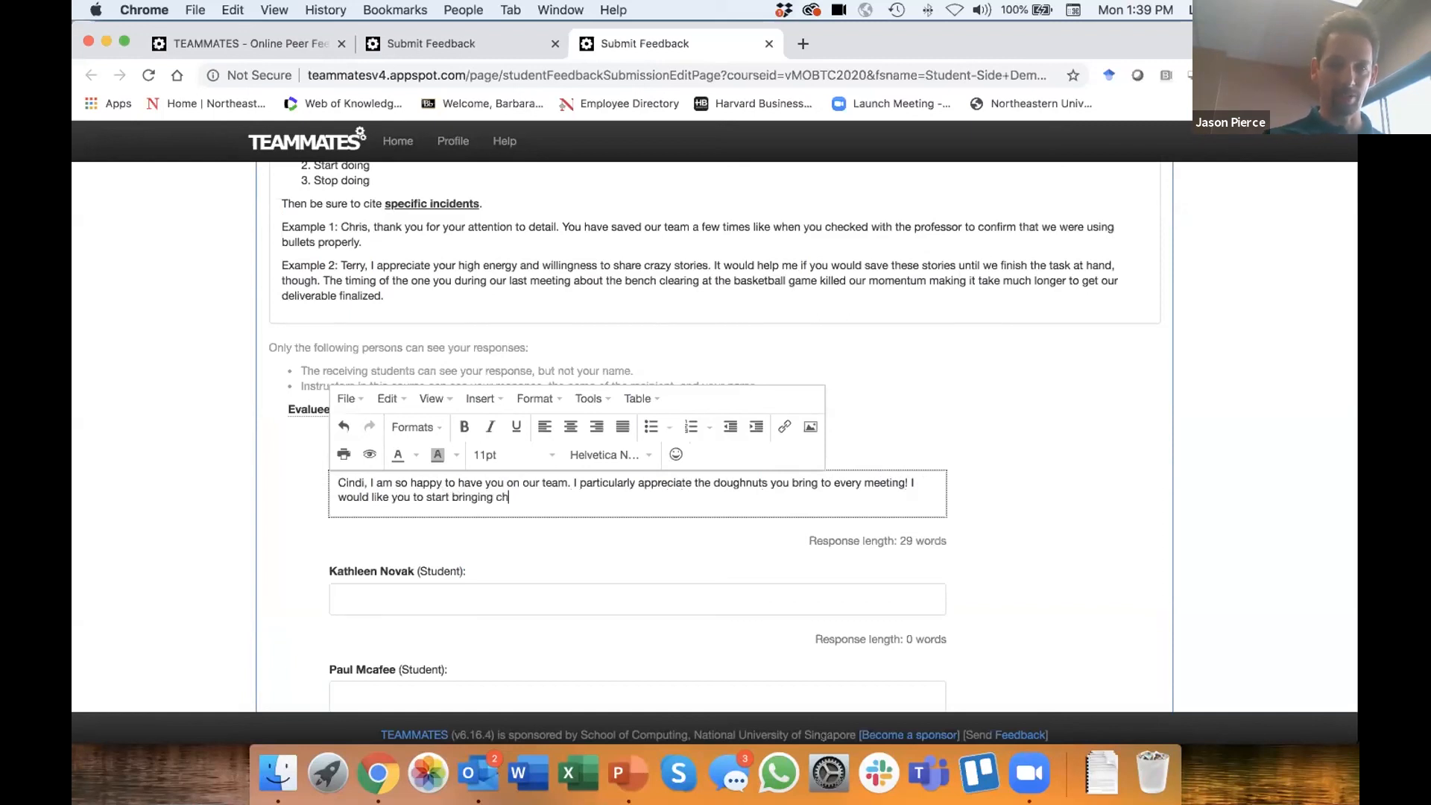
type("ocolate glaz")
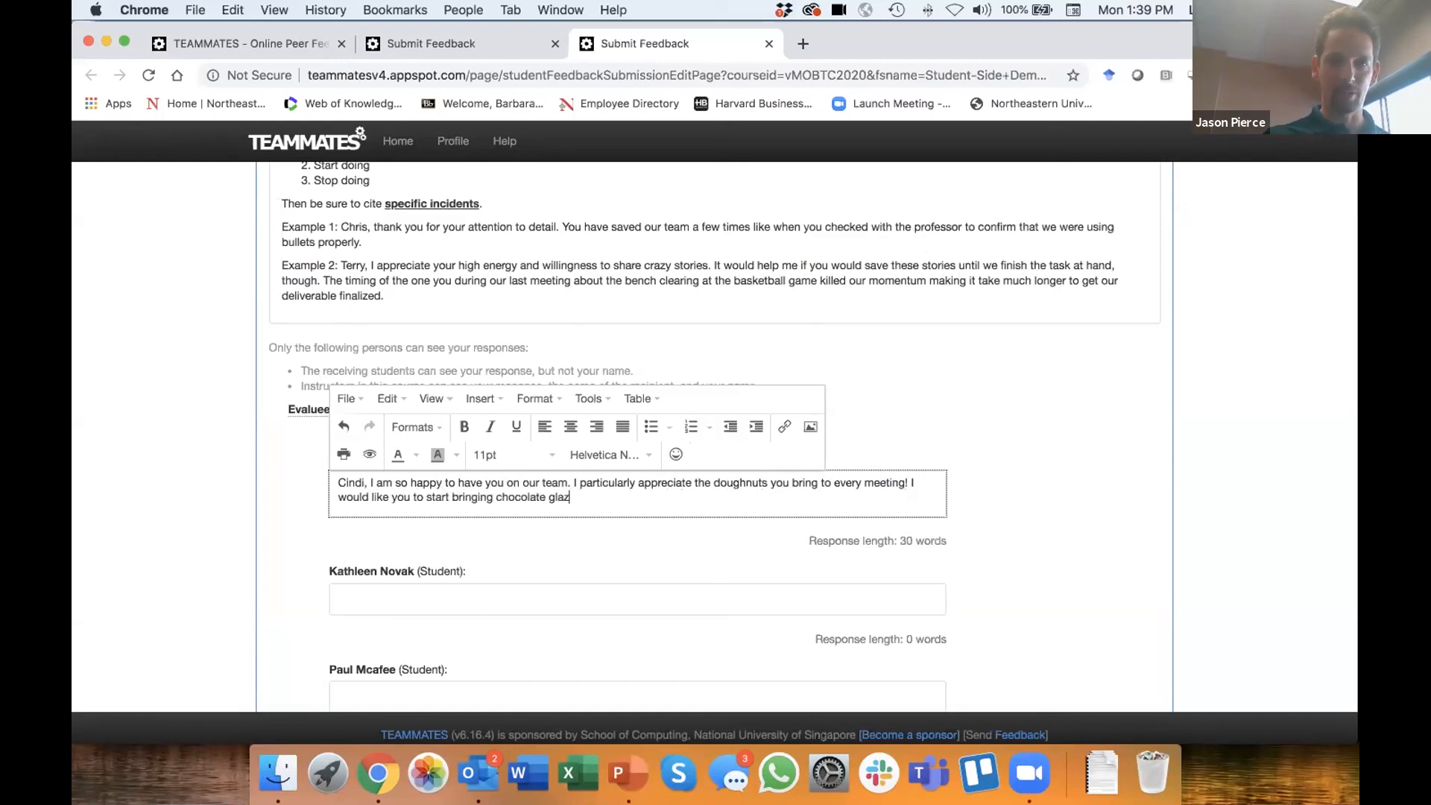
type("ed dough")
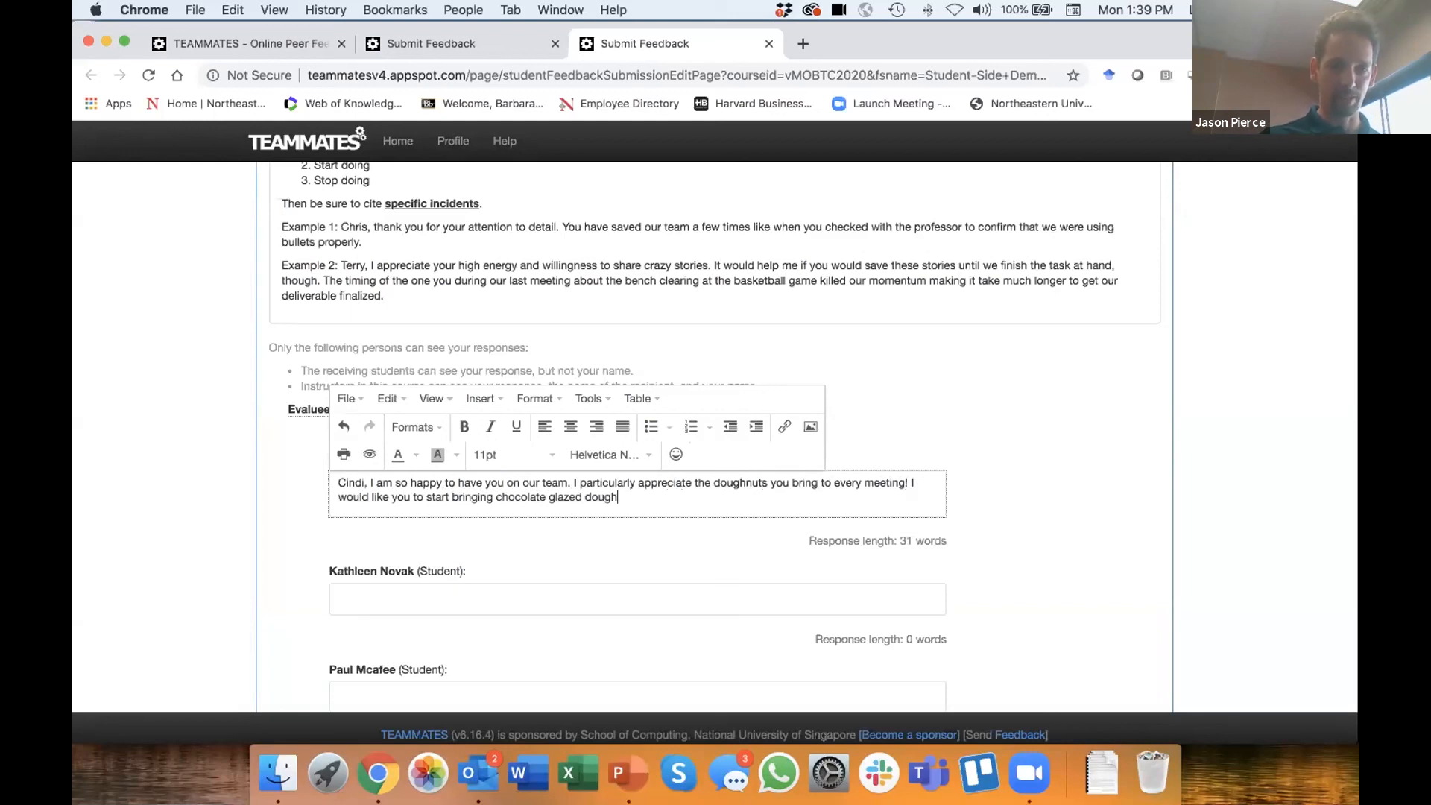
type("nuts.")
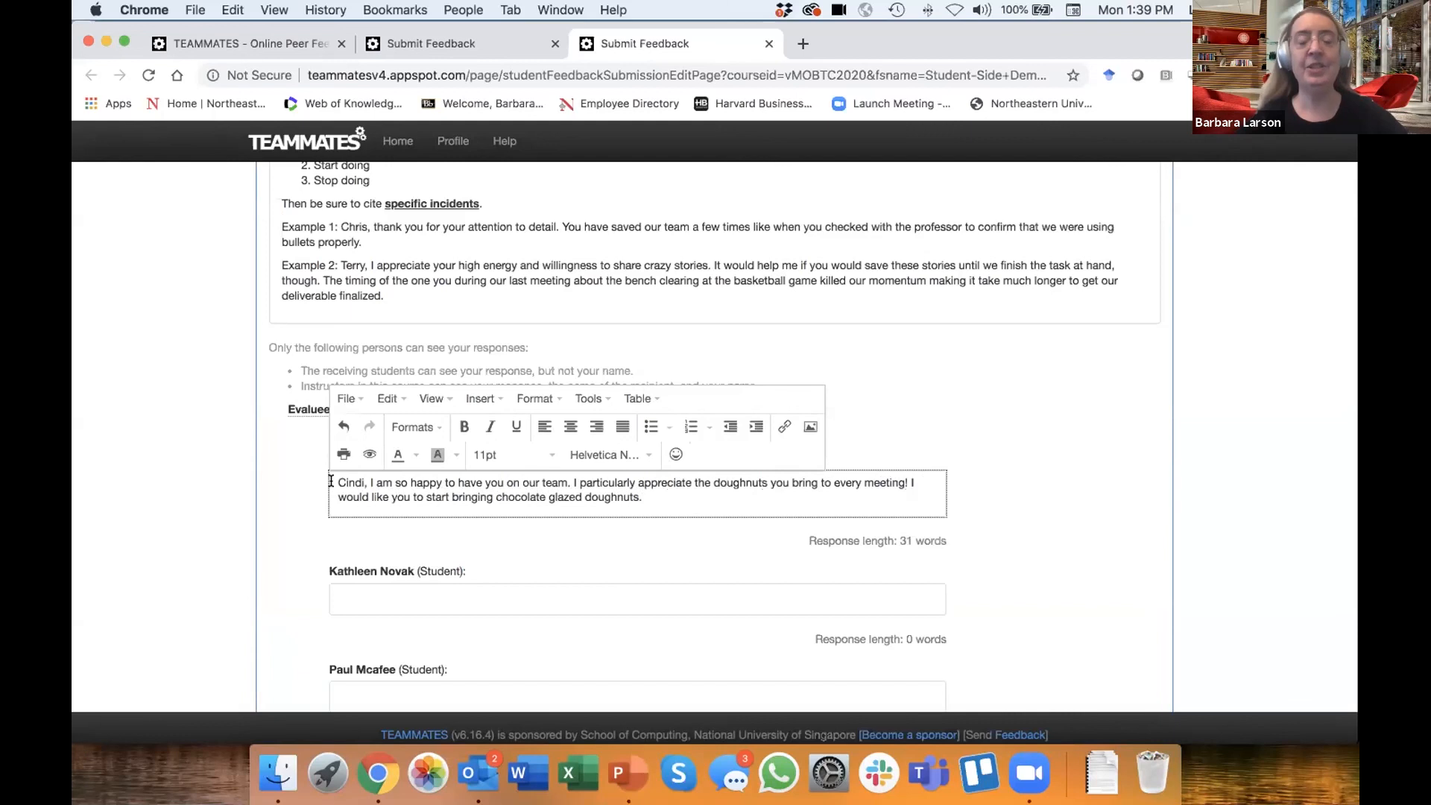
- Copy the first student's entire feedback text into the Question 6 responses for the second and third listed students
left_click_drag(331, 481, 680, 486)
key("super+c")
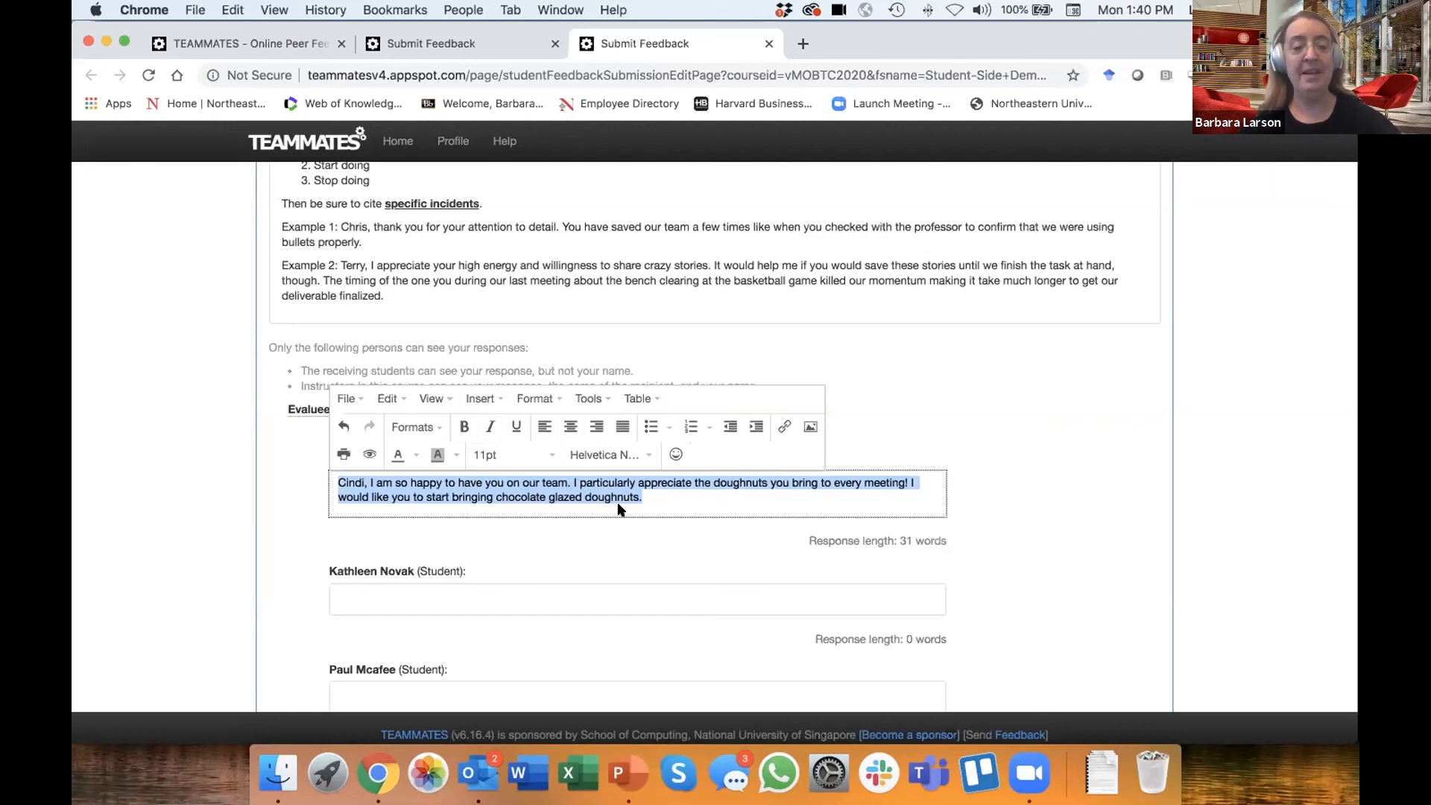
left_click(454, 596)
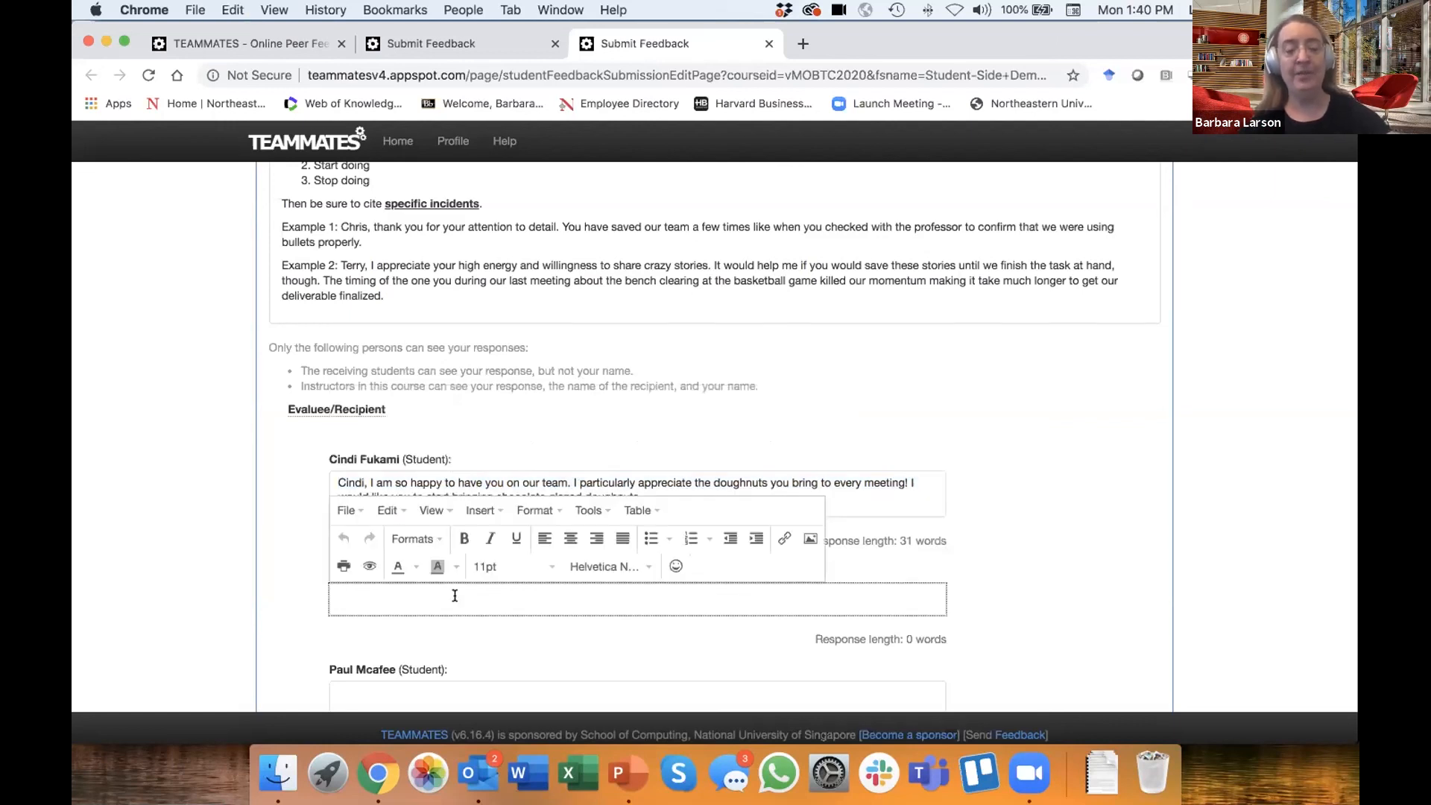
key("super+v")
scroll(391, 610, "down", 3)
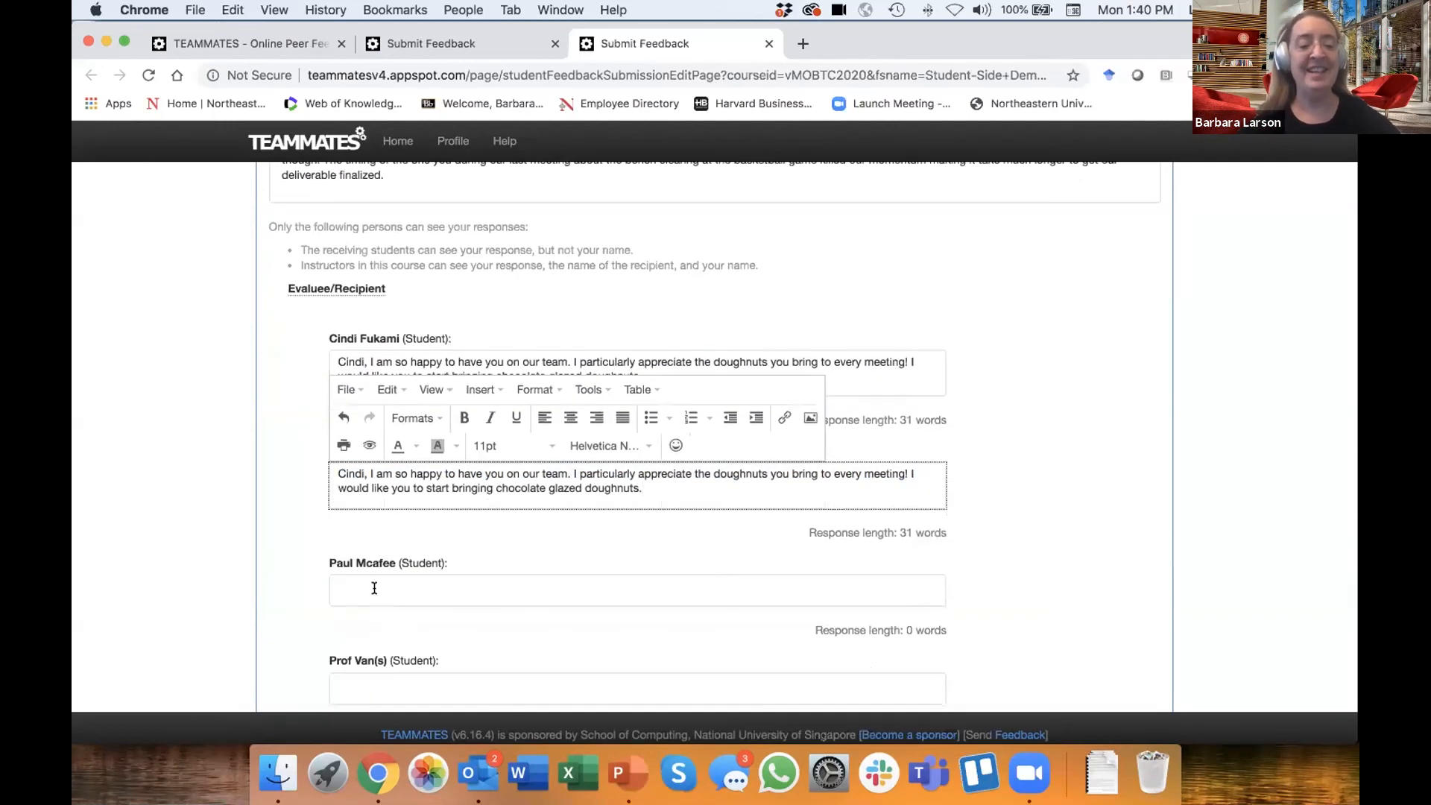
left_click(374, 588)
key("super+v")
- Paste the same feedback text into the Question 6 responses for the fourth, fifth and sixth listed students
scroll(374, 588, "down", 5)
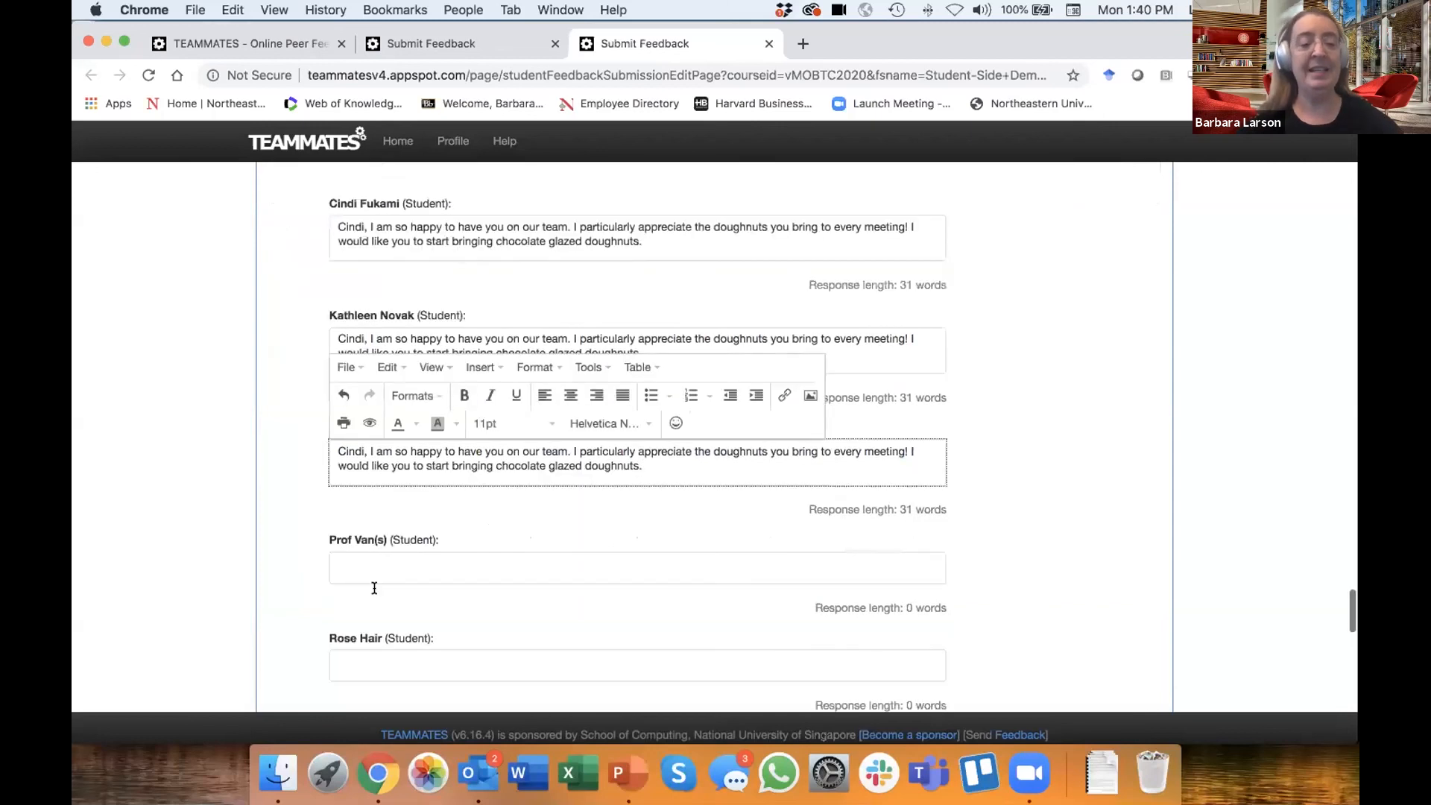
left_click(365, 512)
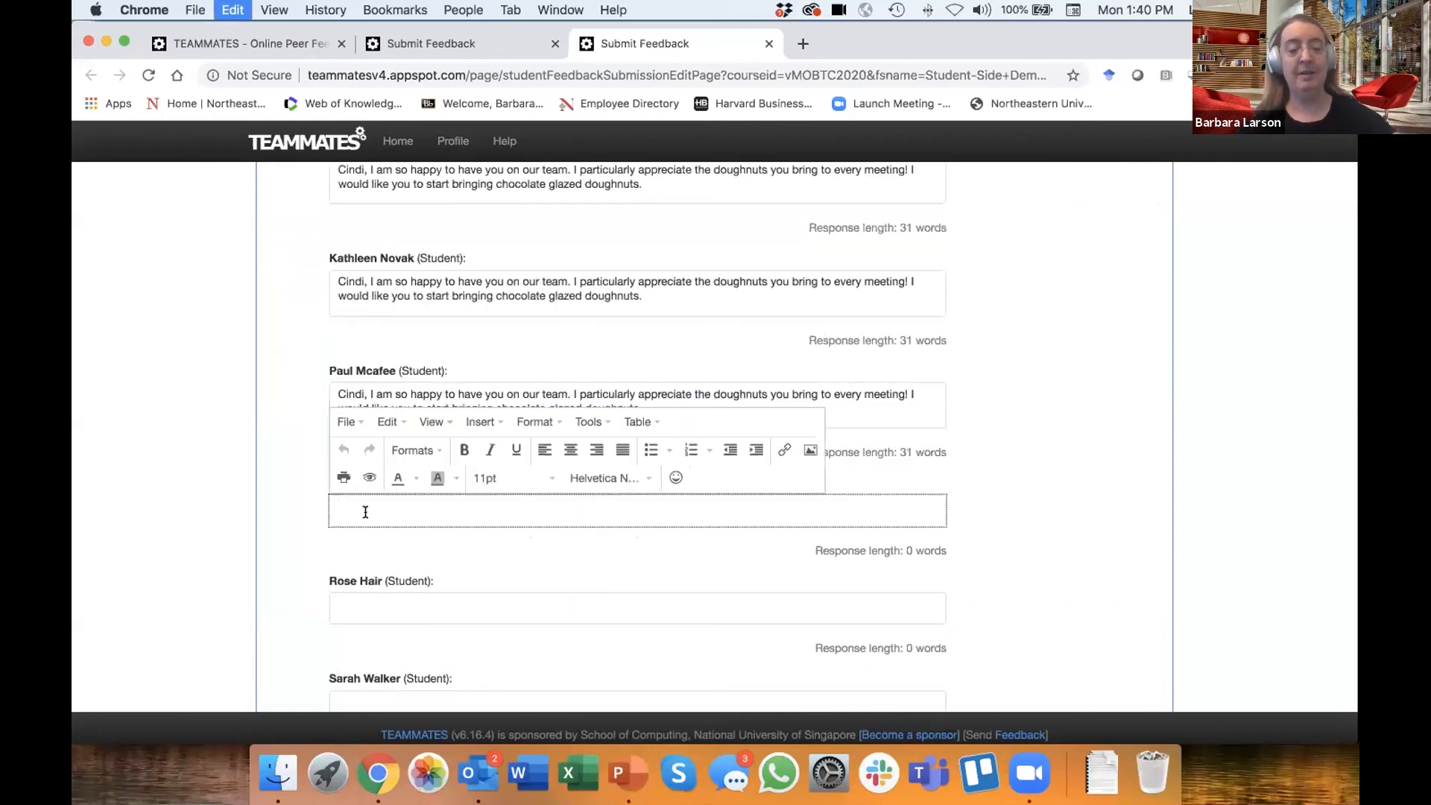
key("super+v")
scroll(363, 500, "down", 3)
left_click(361, 497)
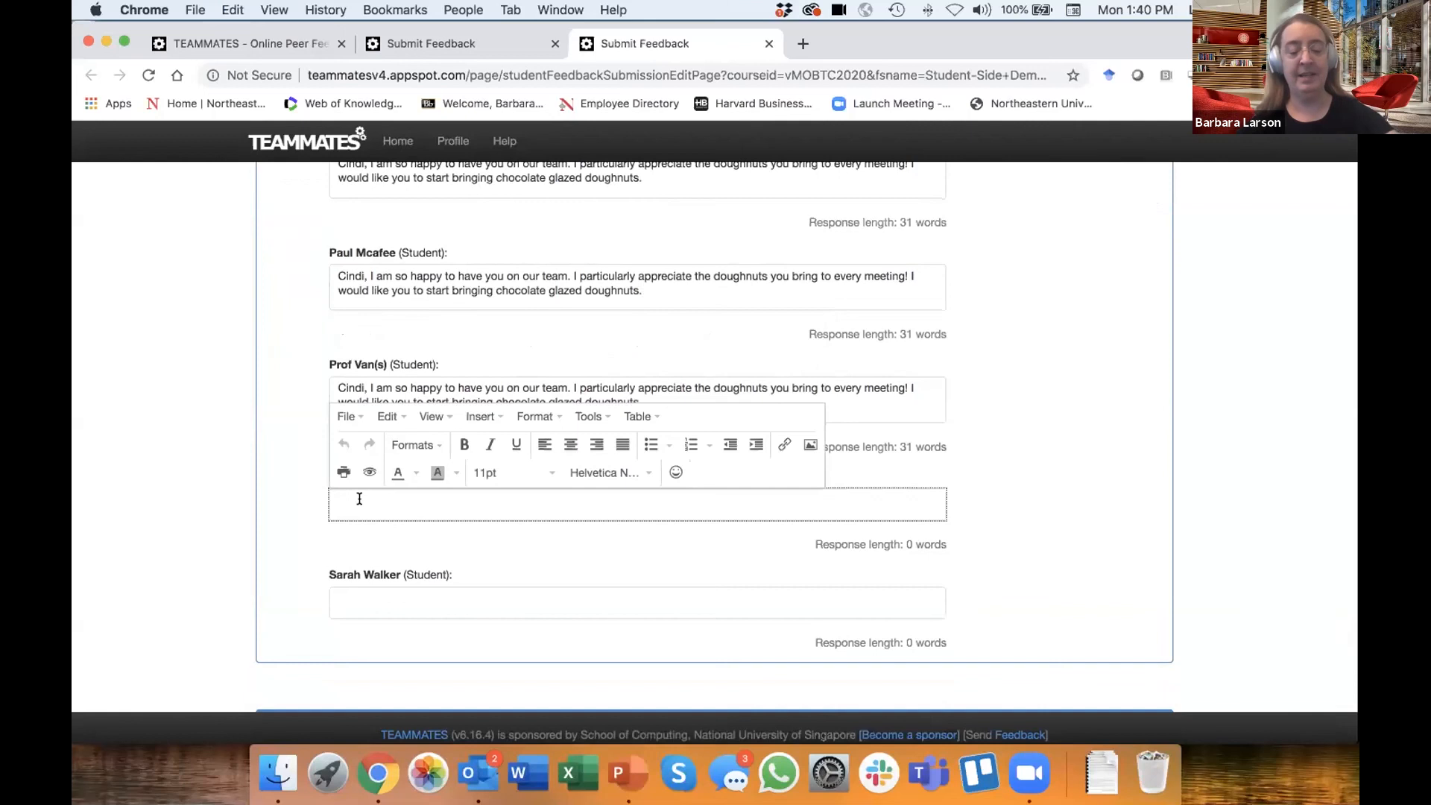
key("super+v")
left_click(362, 610)
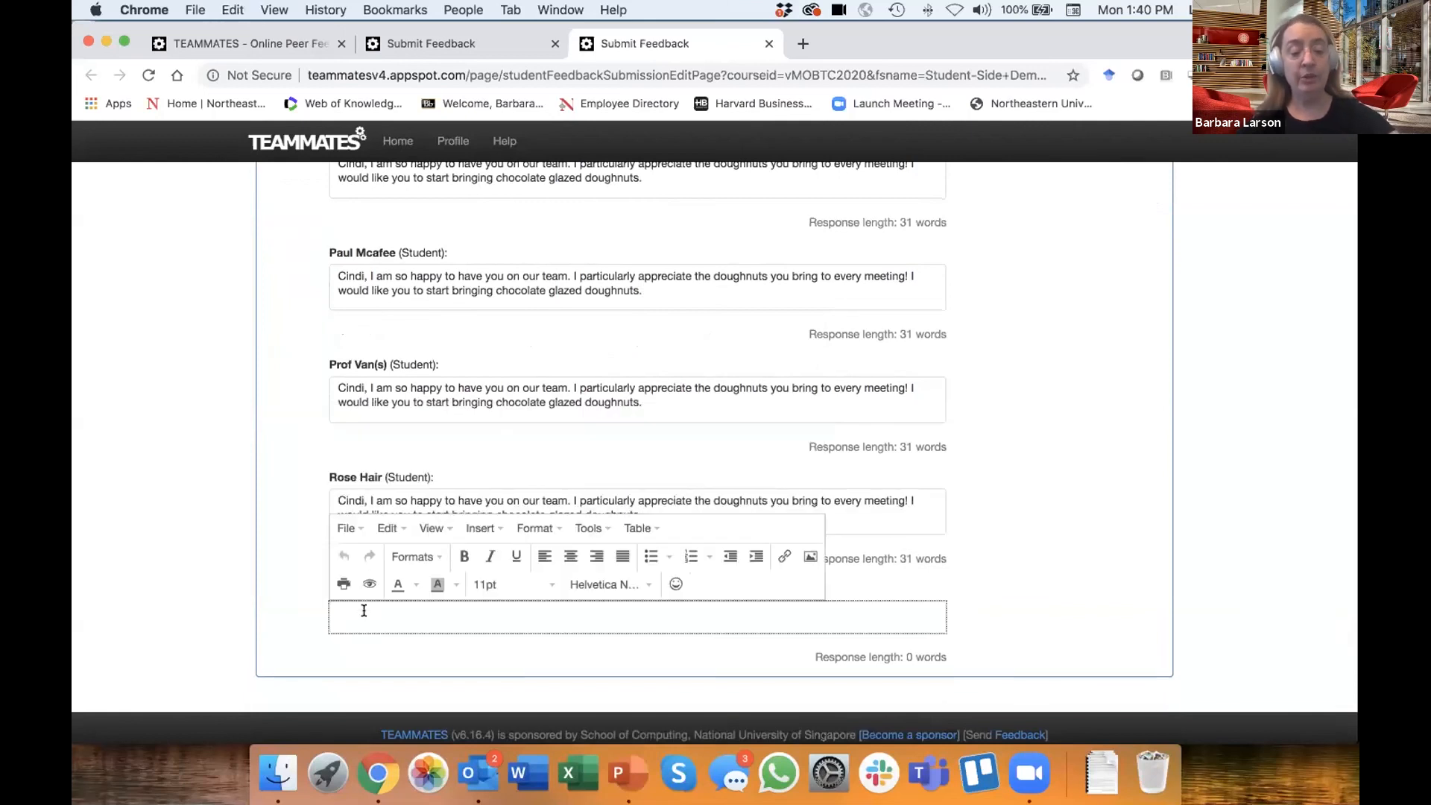
key("super+v")
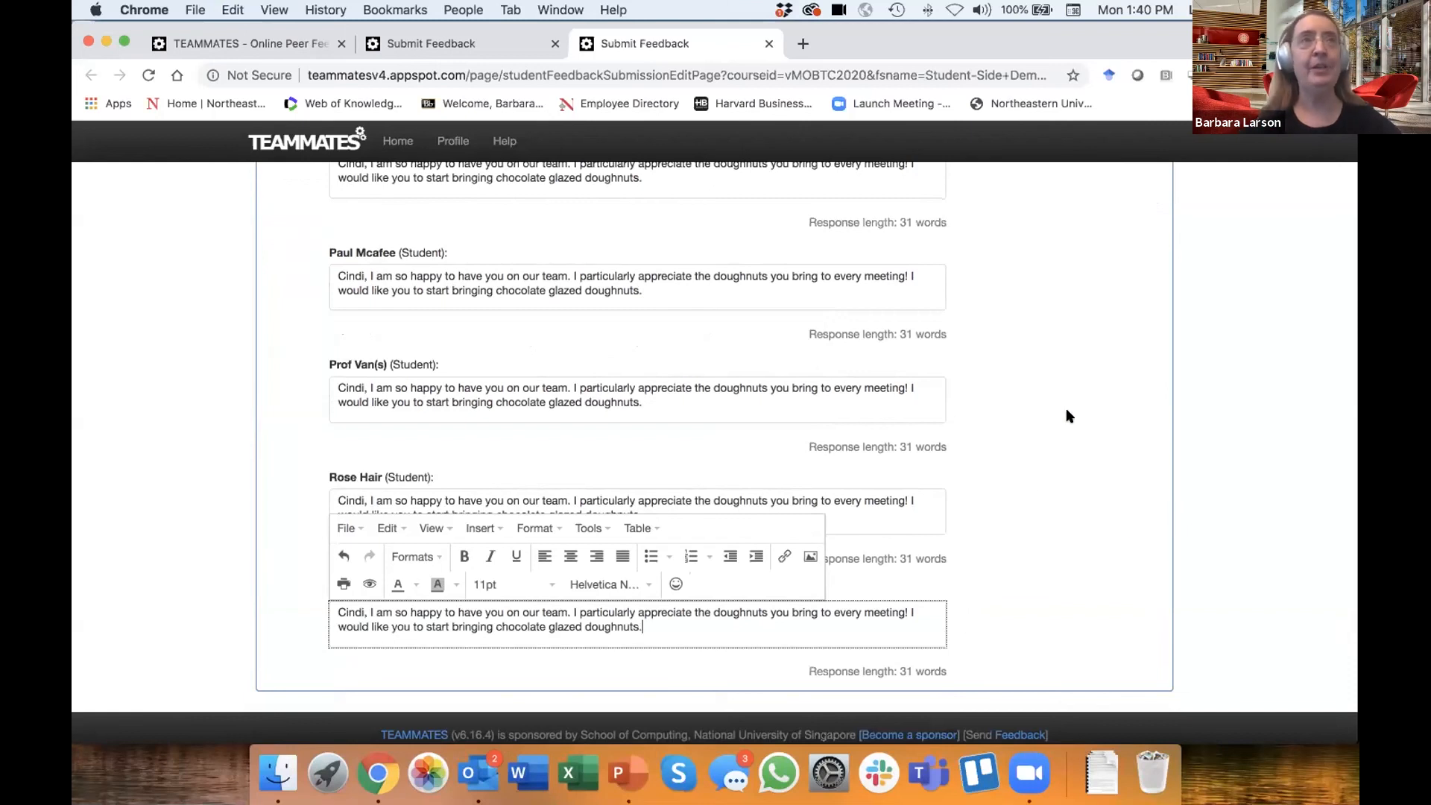
- Begin the first student's confidential Question 7 comment with the student's first name and "was actually a nightmare to work with - the"
scroll(1066, 410, "down", 5)
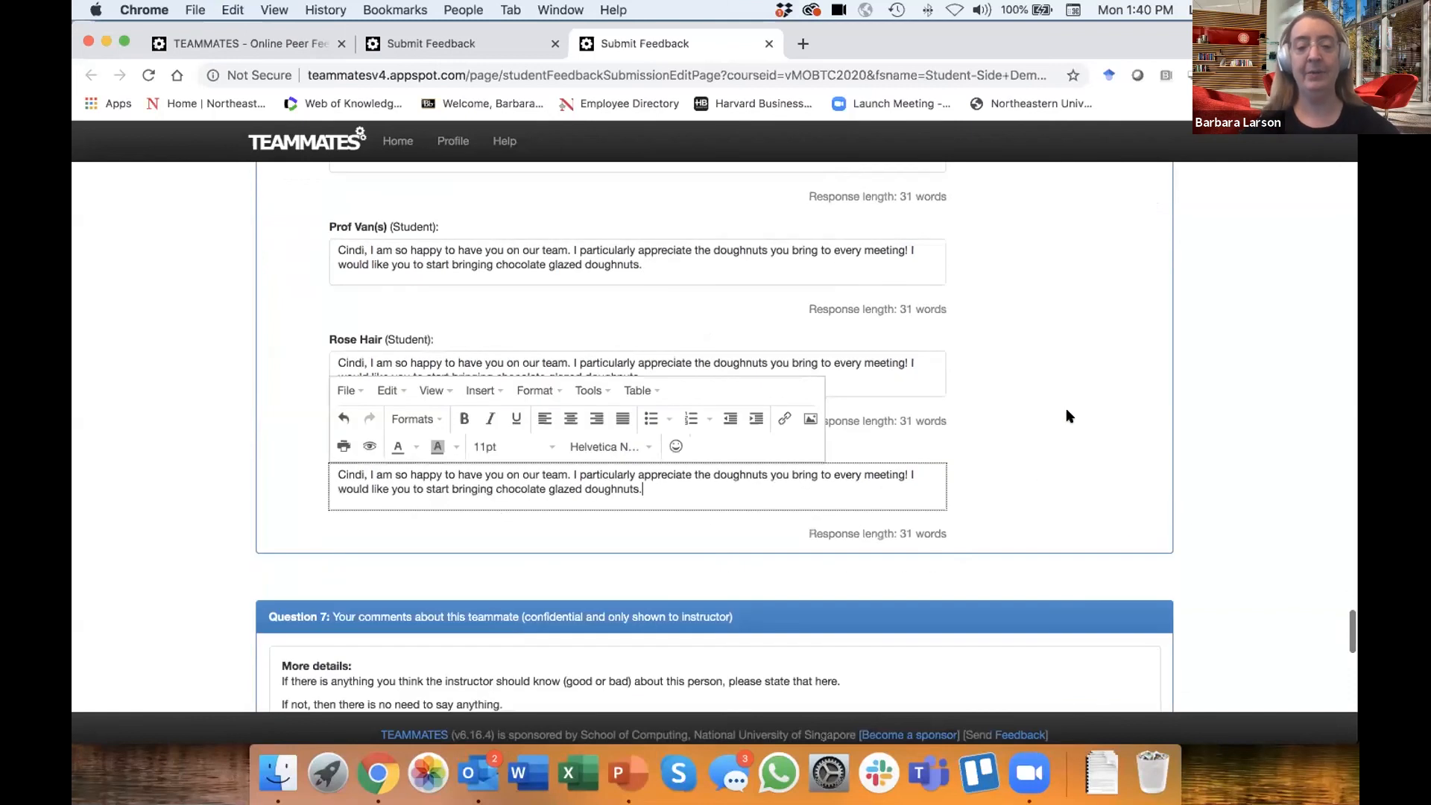
scroll(194, 538, "down", 3)
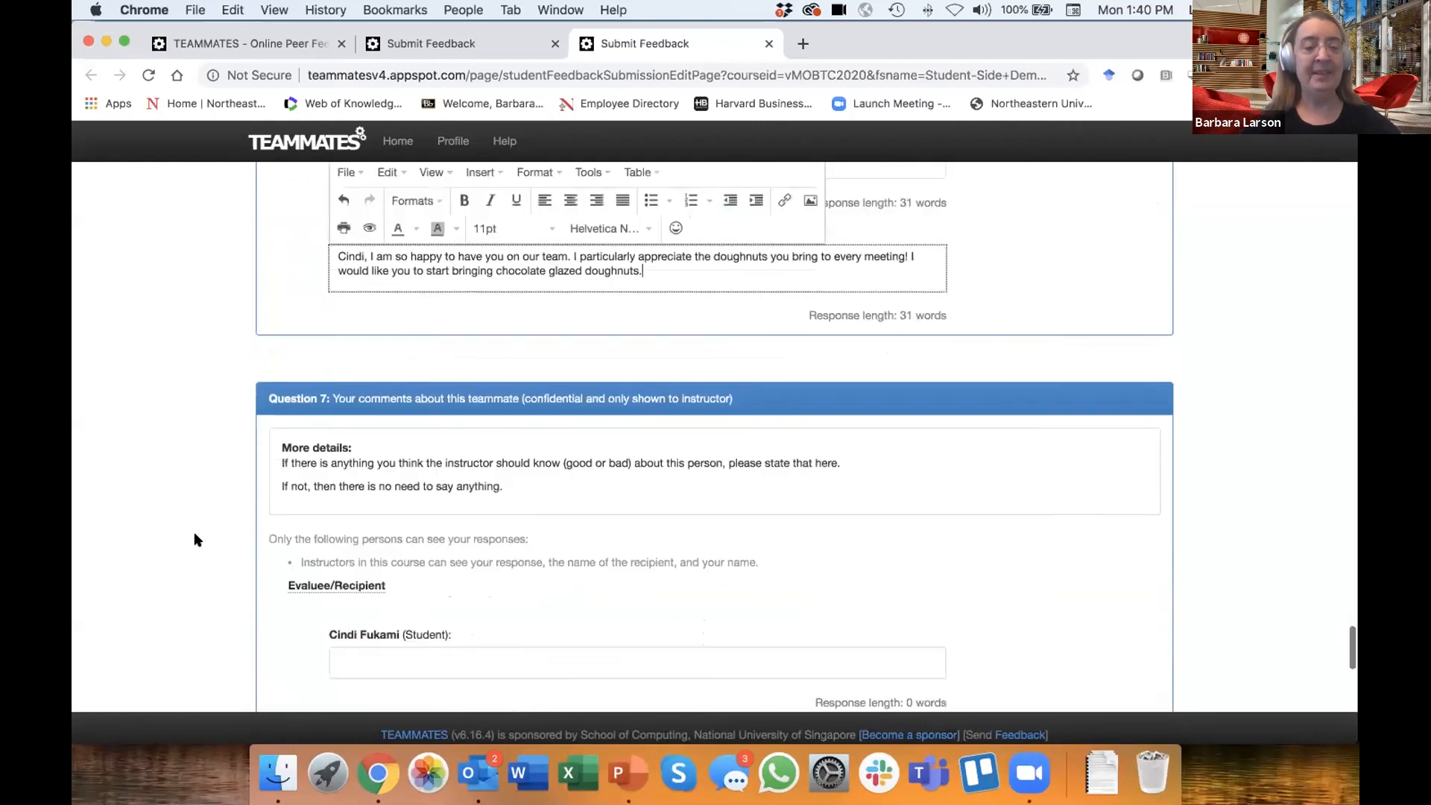
scroll(195, 539, "down", 2)
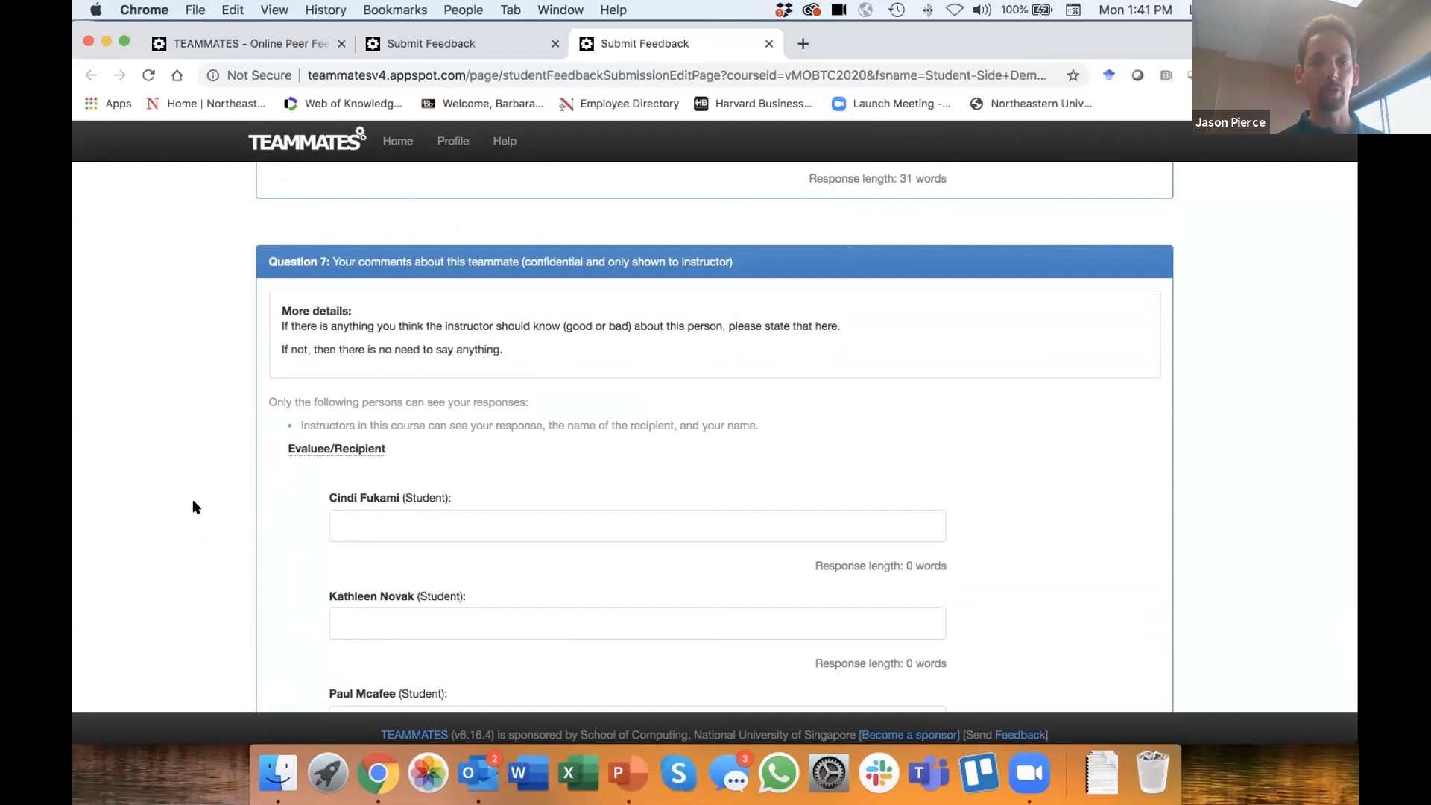
left_click(404, 525)
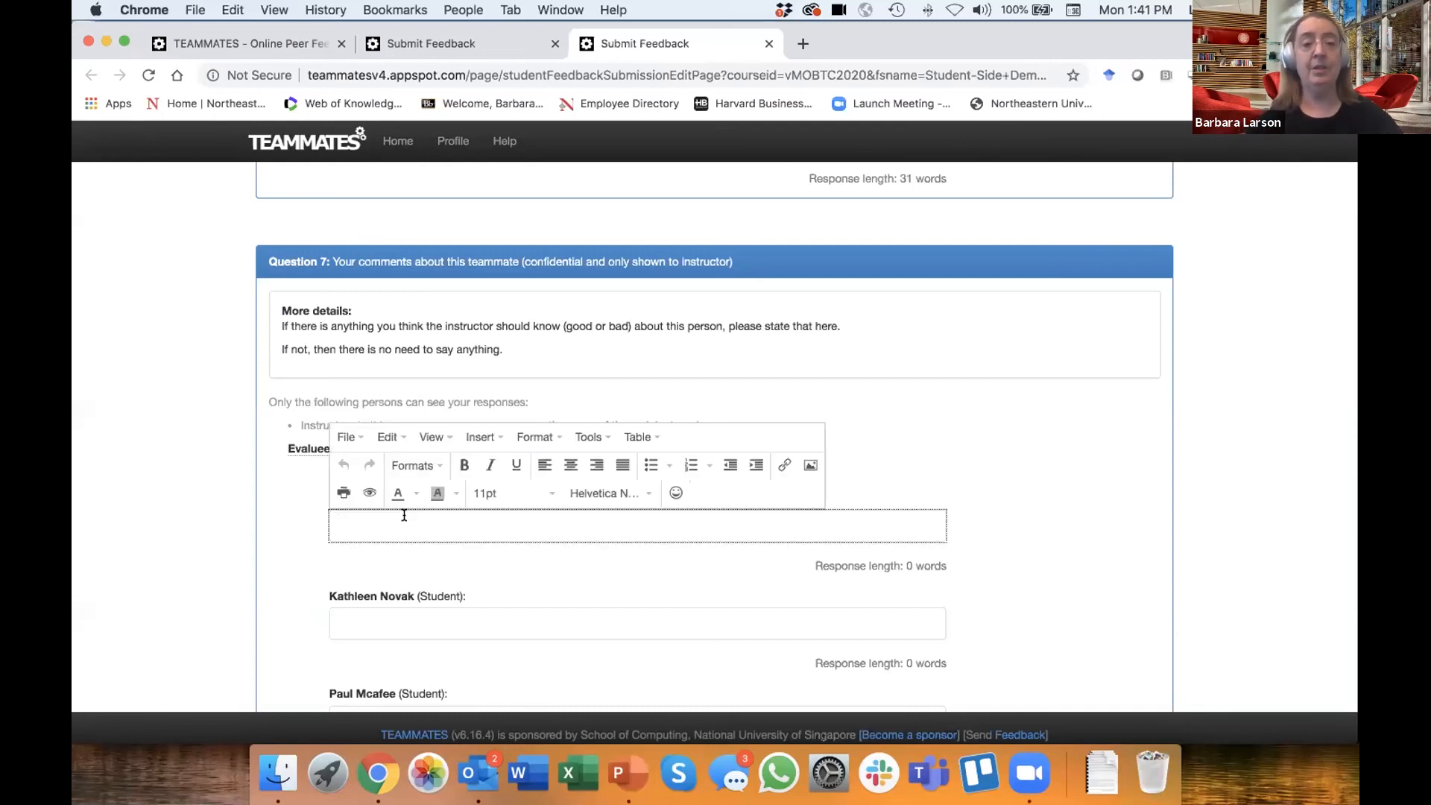
type("C")
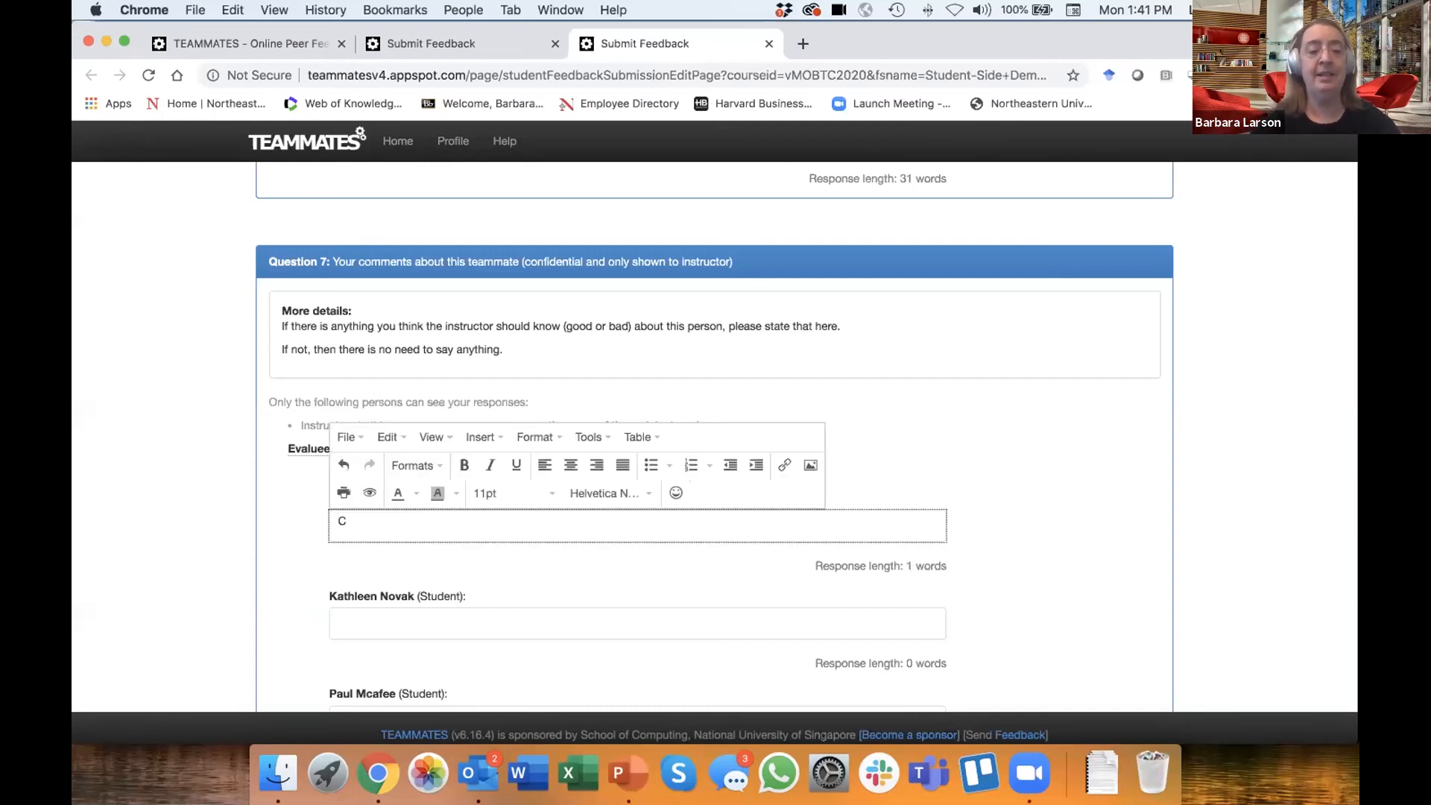
type("indi was actually a nightma")
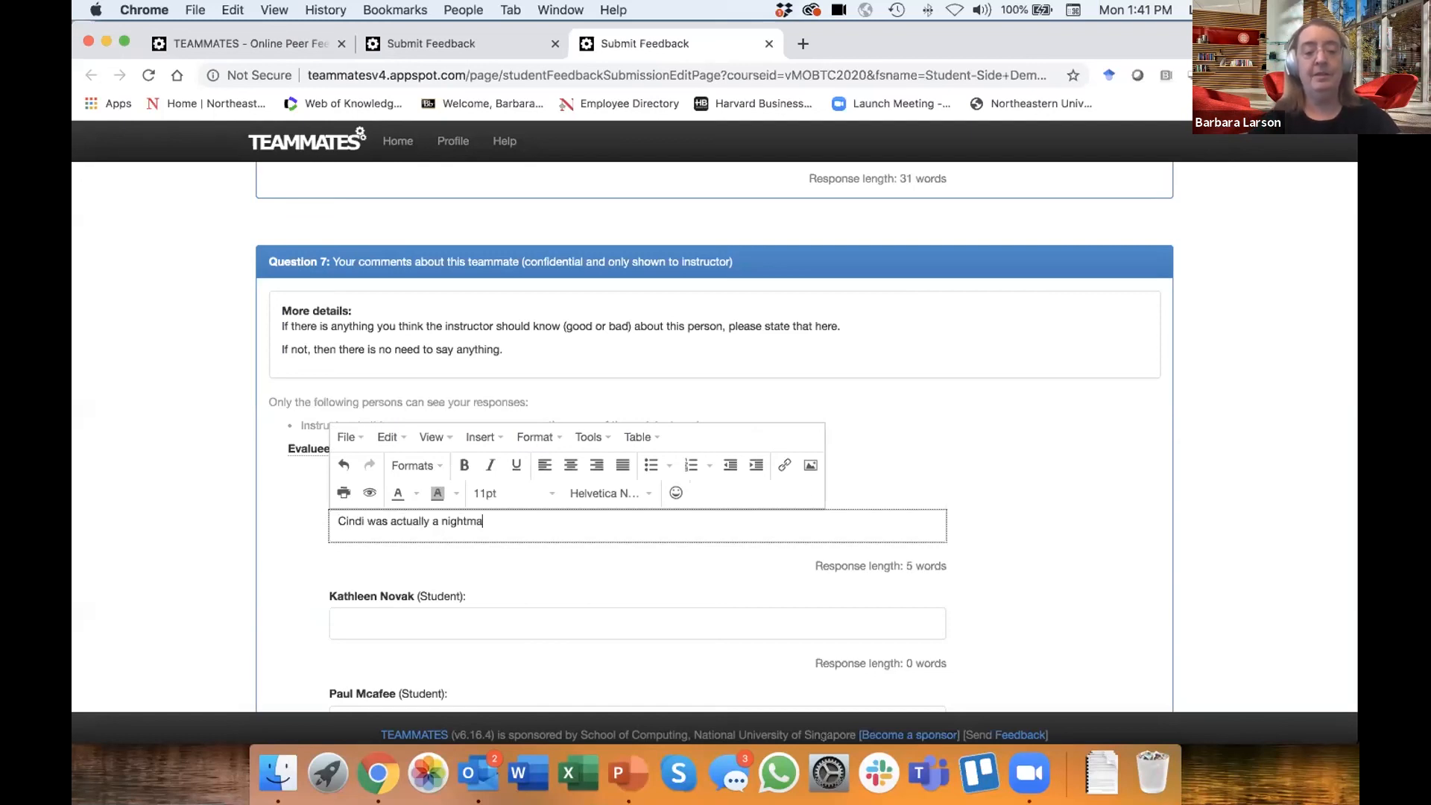
type("re to work with -")
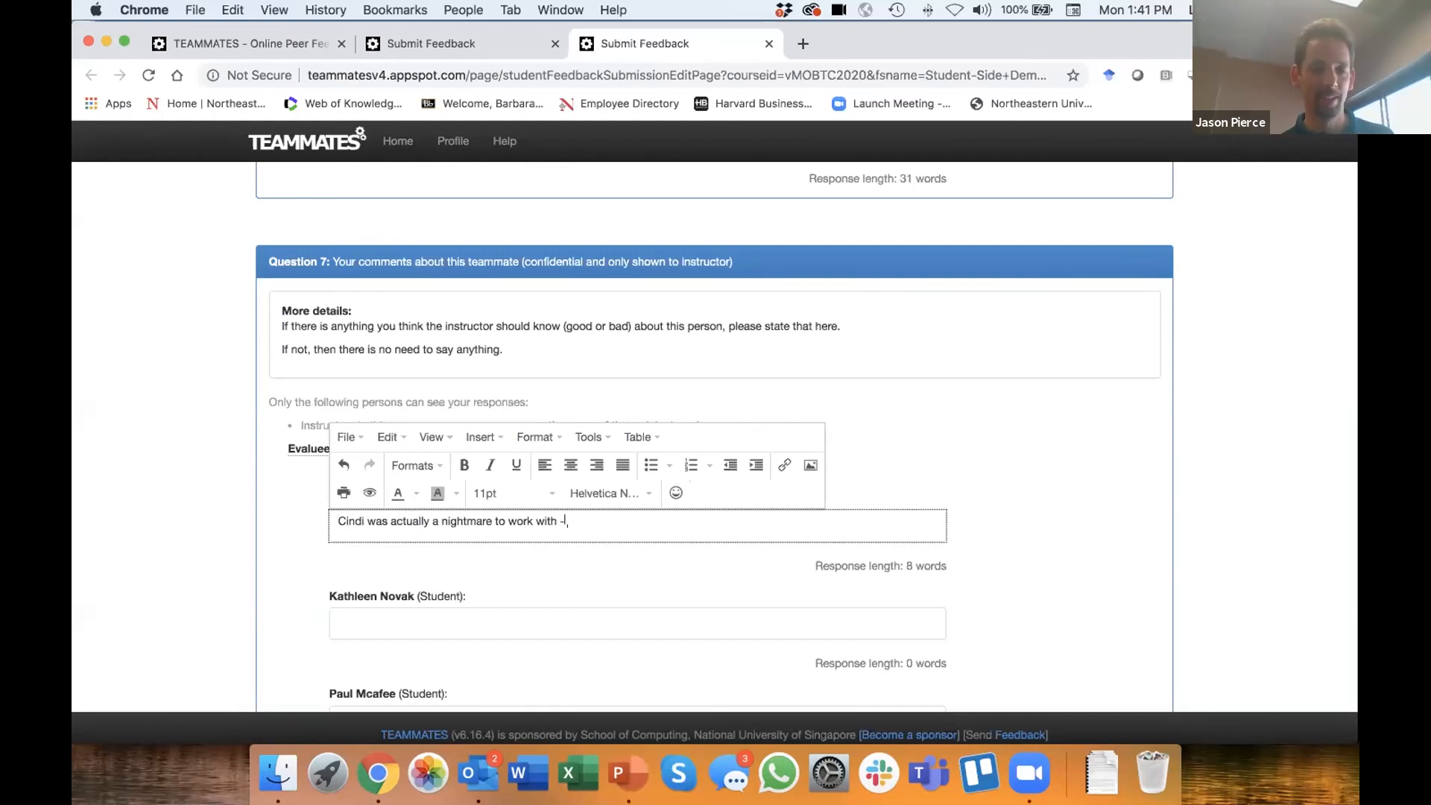
type(" the doughnuts")
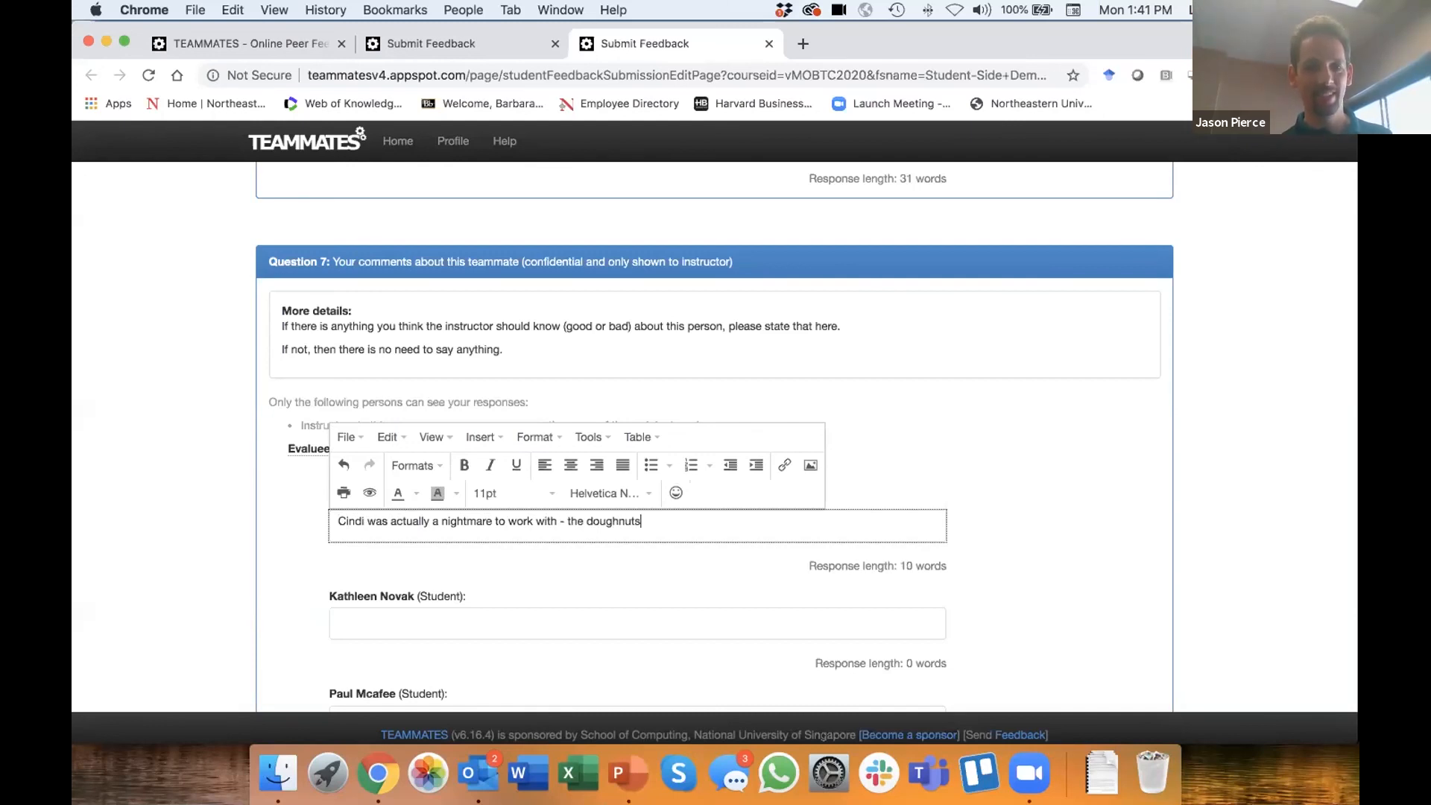
type(" were the on")
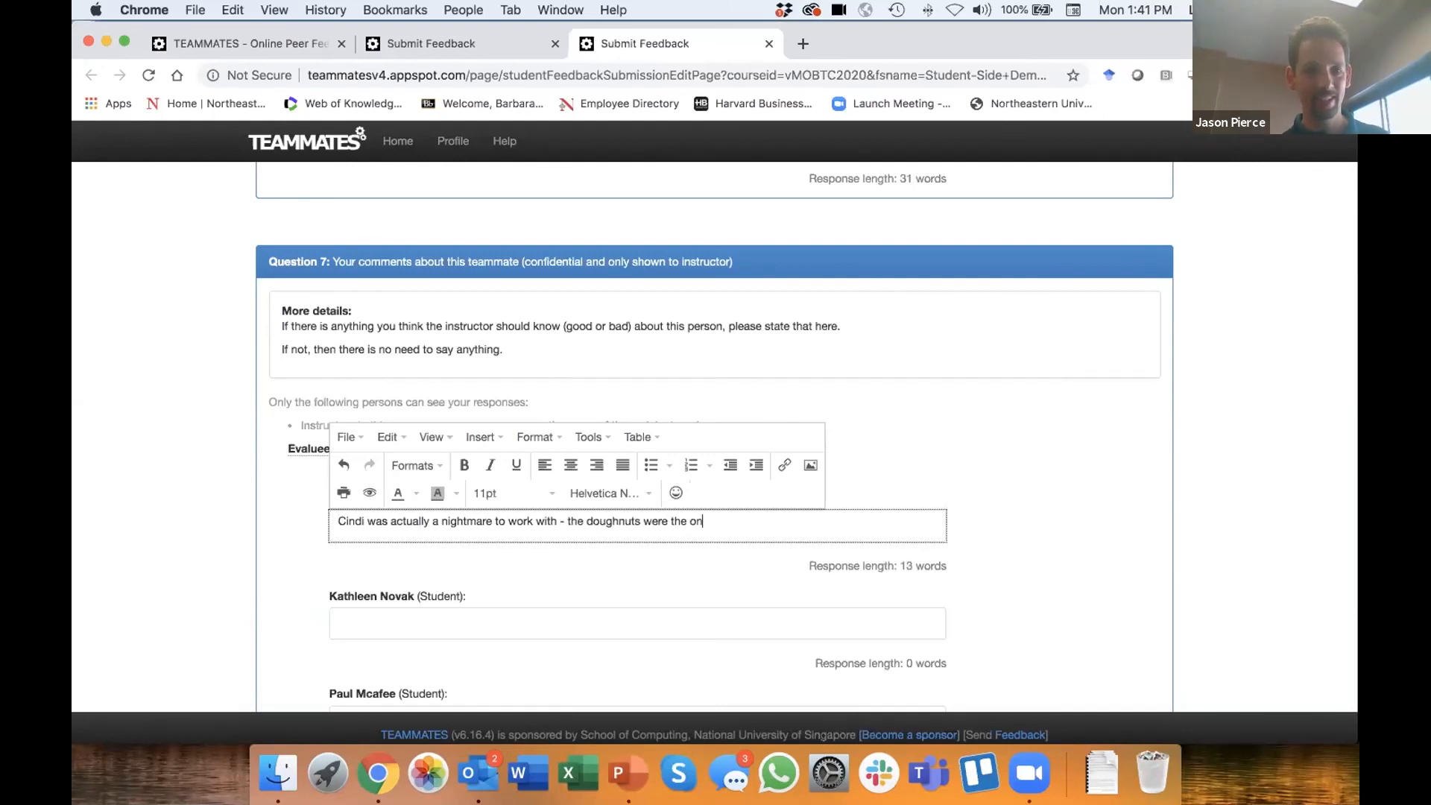
type("ly thing that save")
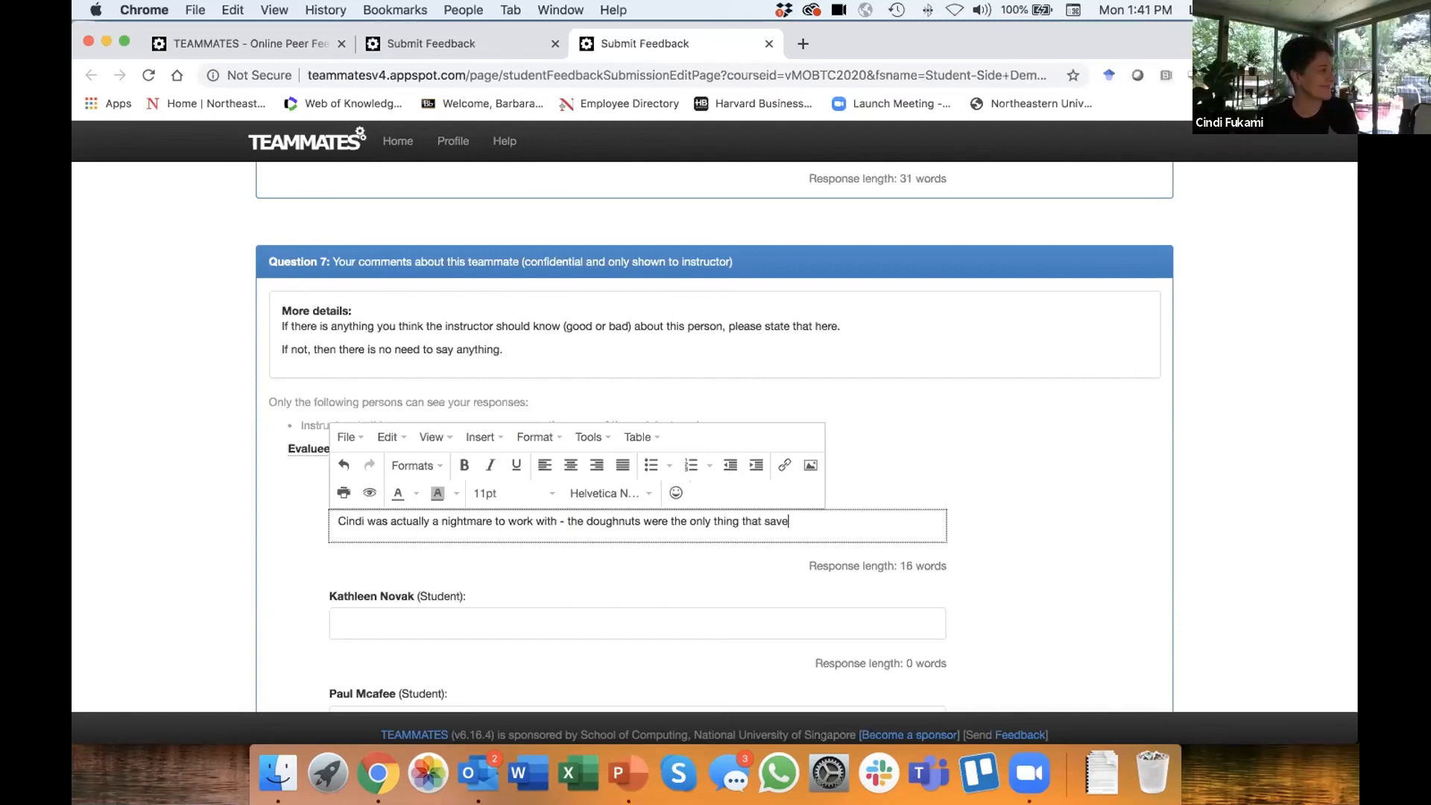
type("d my sanity")
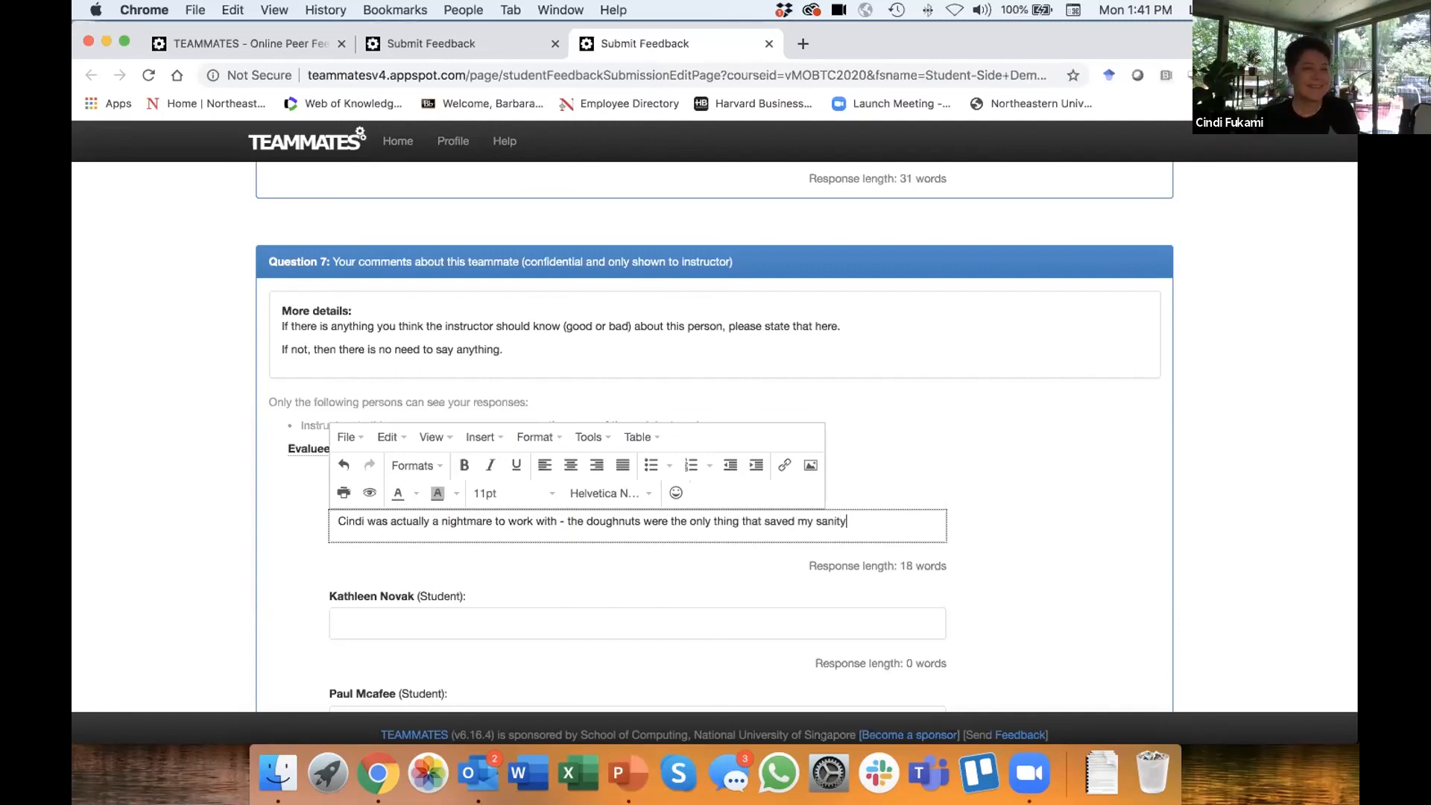
- Enter "more feedback" as the Question 7 comment for the second listed student
left_click(367, 610)
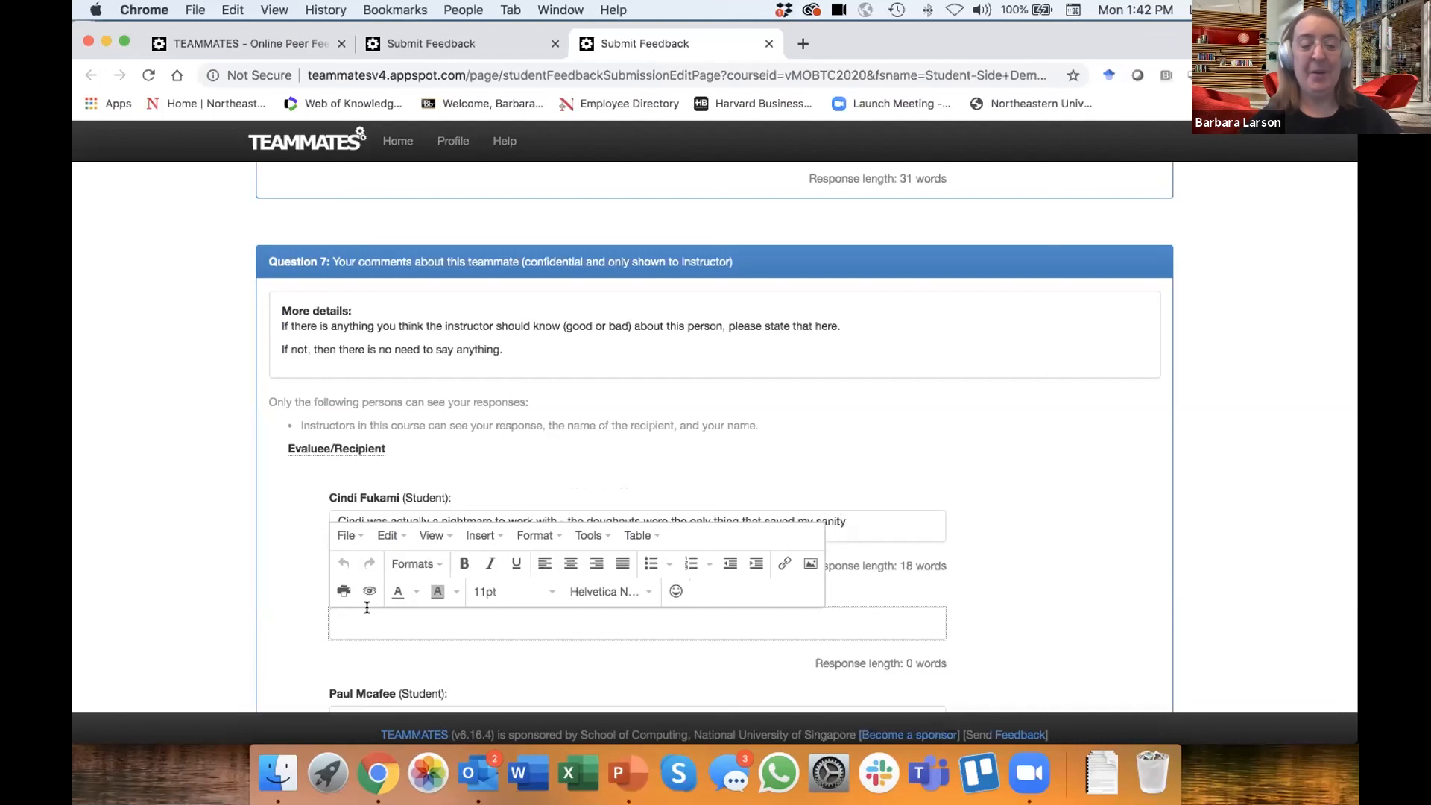
type("more feed")
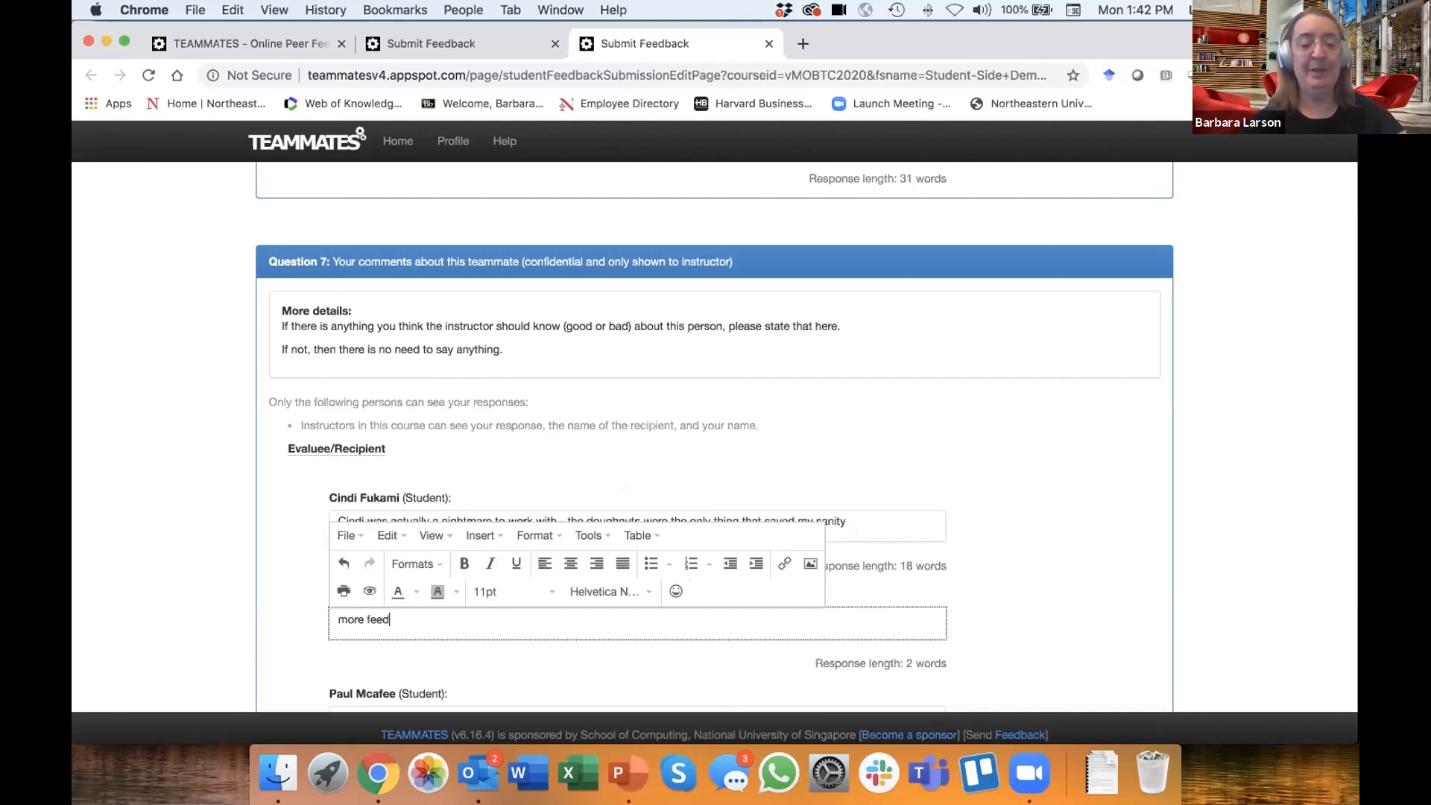
type("back")
- Enter "more fb" as the Question 7 comment for each of the remaining students, from the third to the last listed
scroll(349, 626, "down", 5)
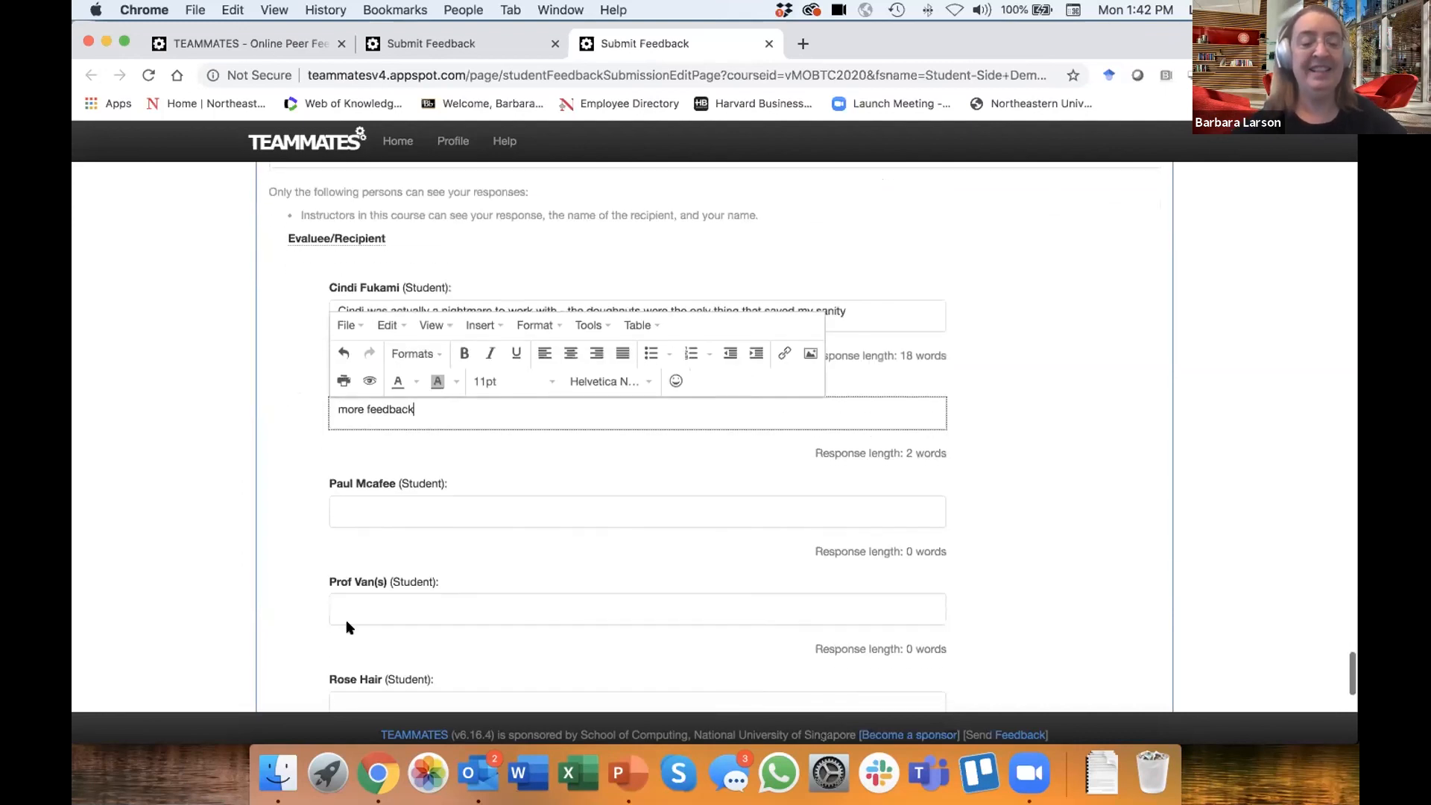
left_click(352, 504)
type("more fb")
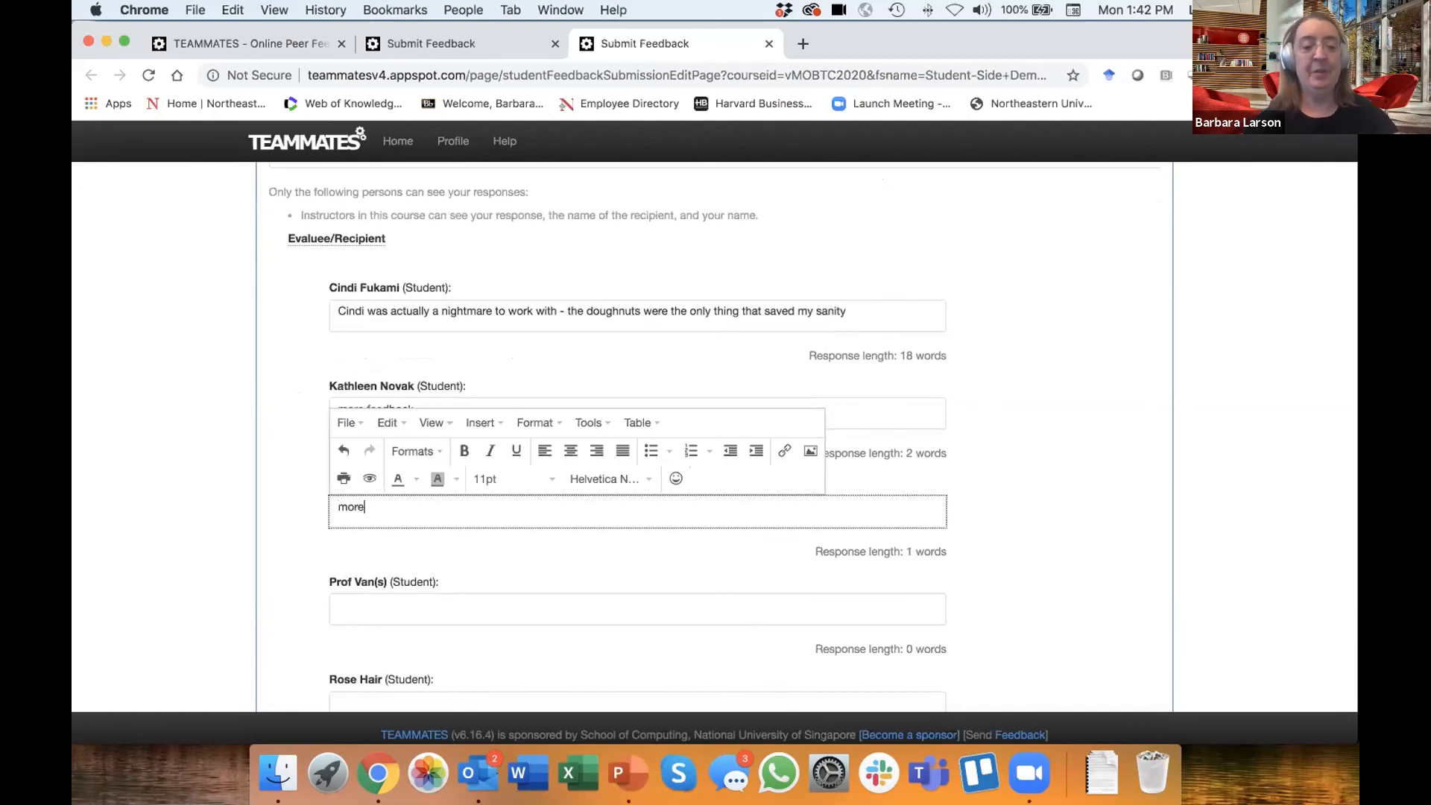
left_click(375, 602)
type("more fb")
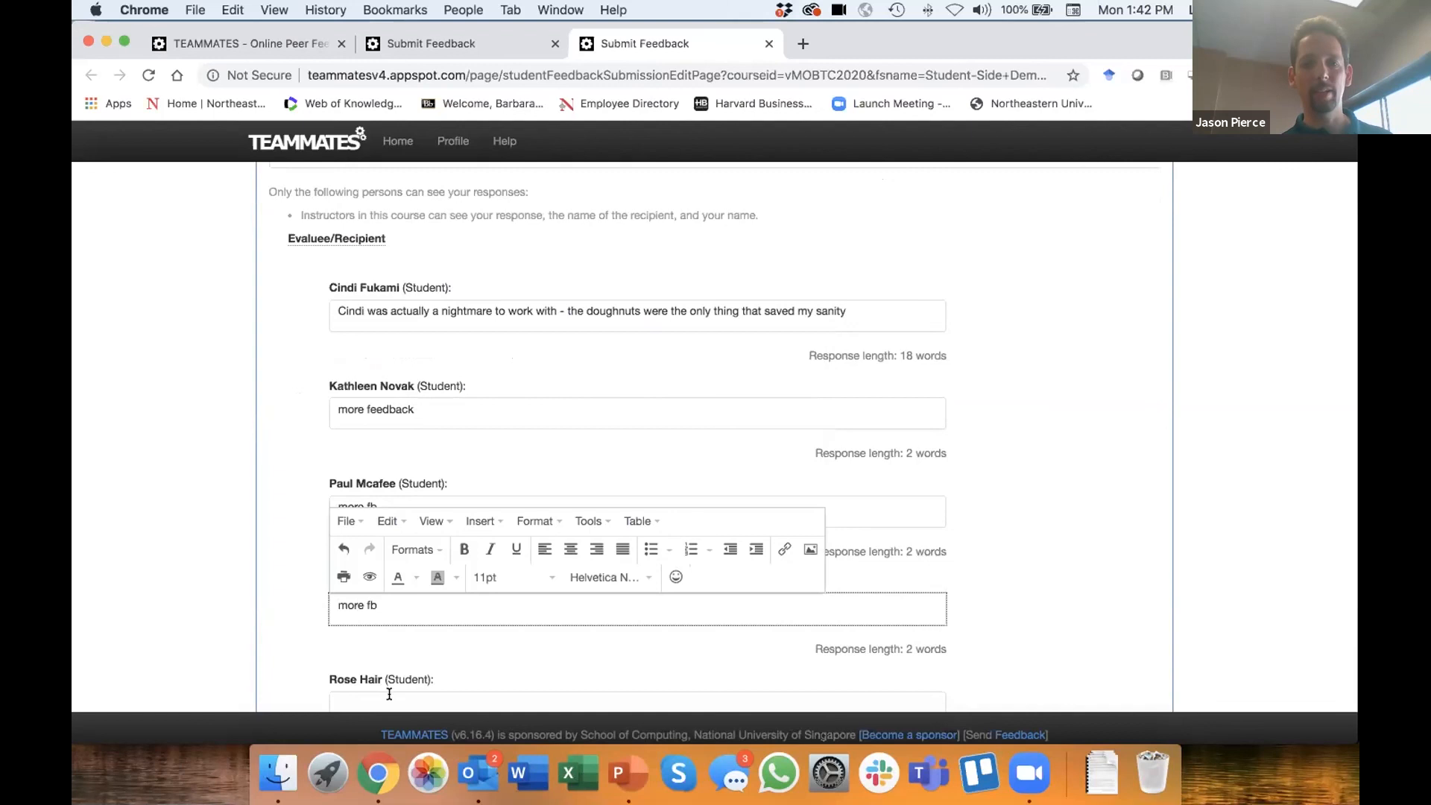
left_click(389, 696)
type("more fb")
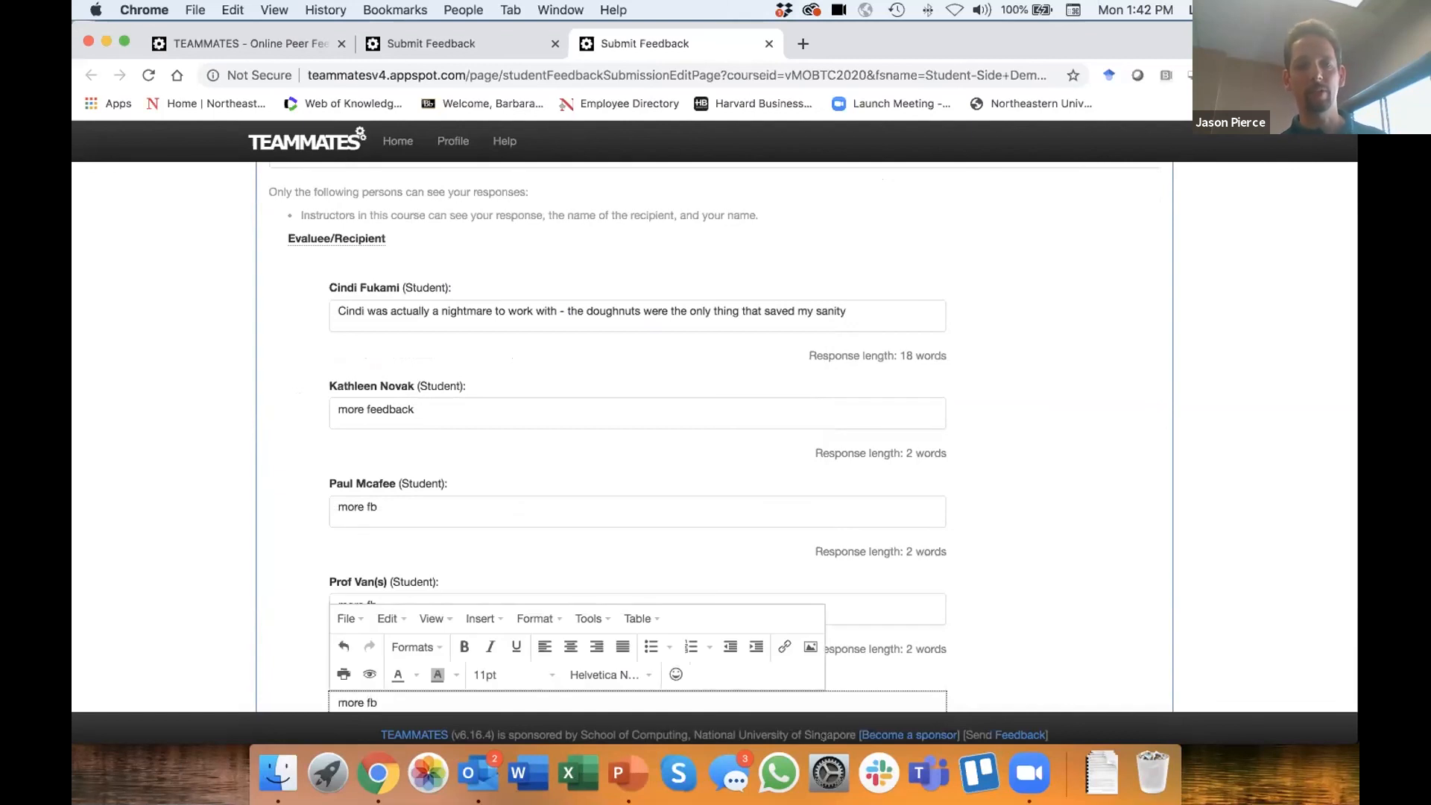
scroll(367, 606, "down", 3)
left_click(376, 601)
type("more fb")
- Start the Question 8 team dynamics comment for team B with "This was overall a great team -- really enjoyed working with everyone!"
scroll(167, 525, "down", 6)
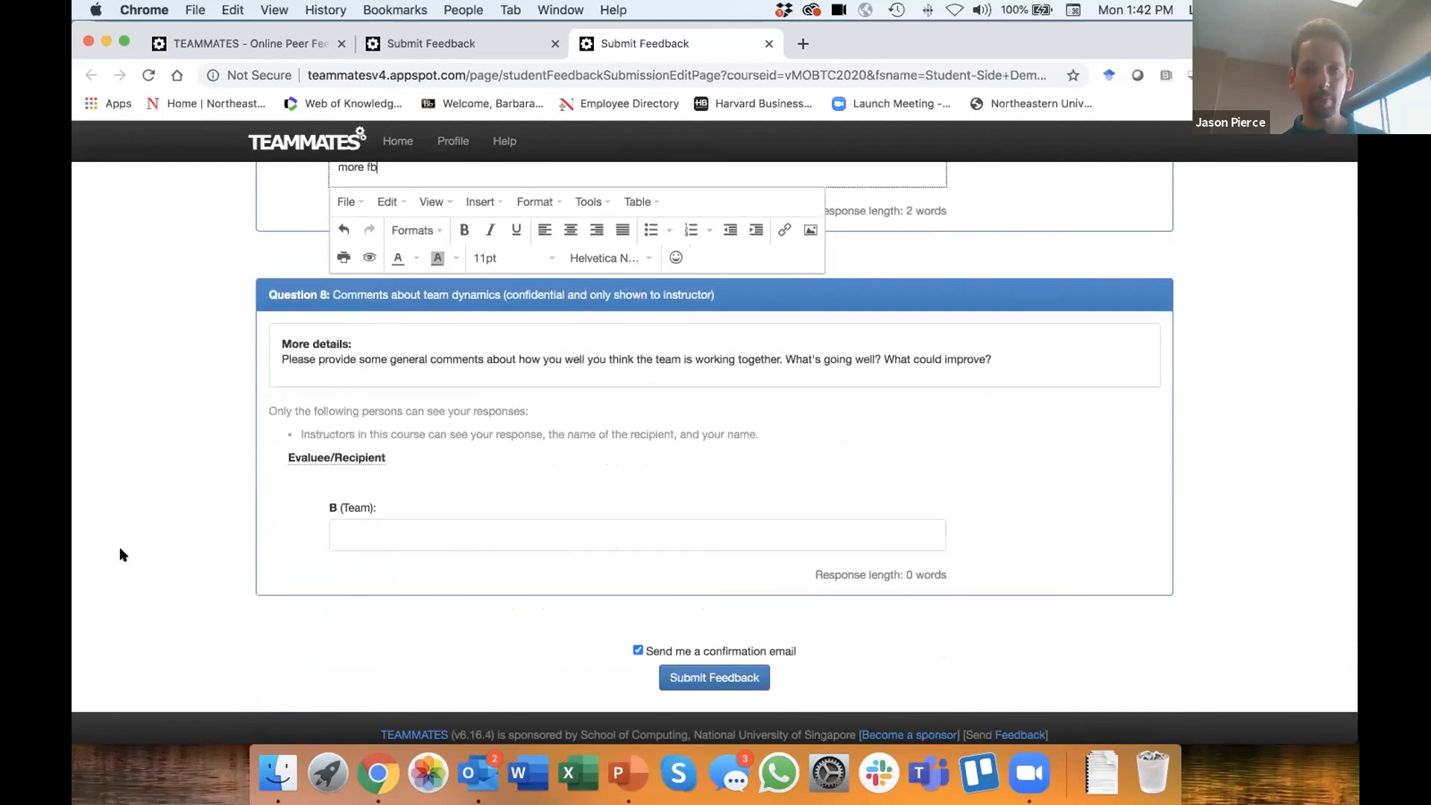
left_click(164, 504)
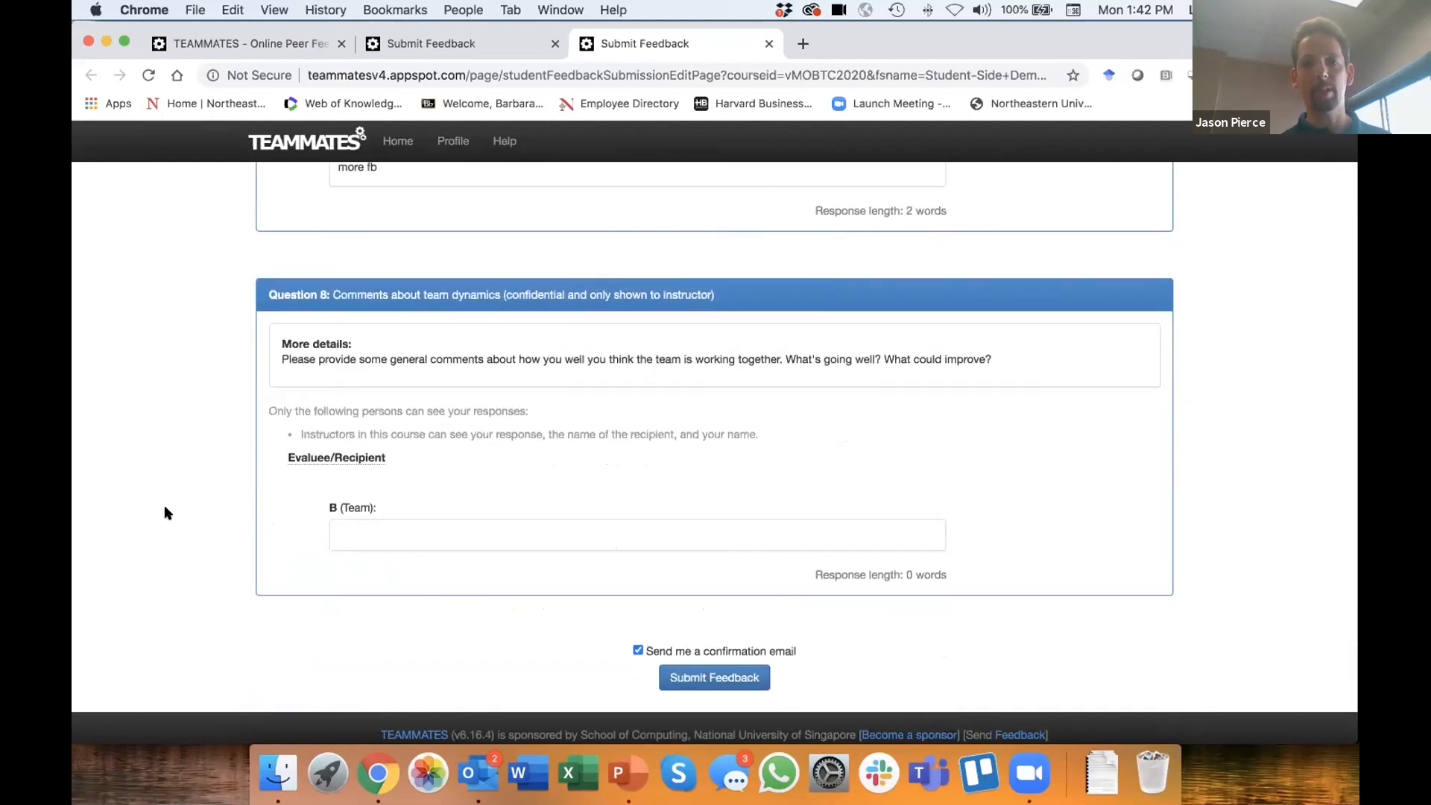
left_click(363, 538)
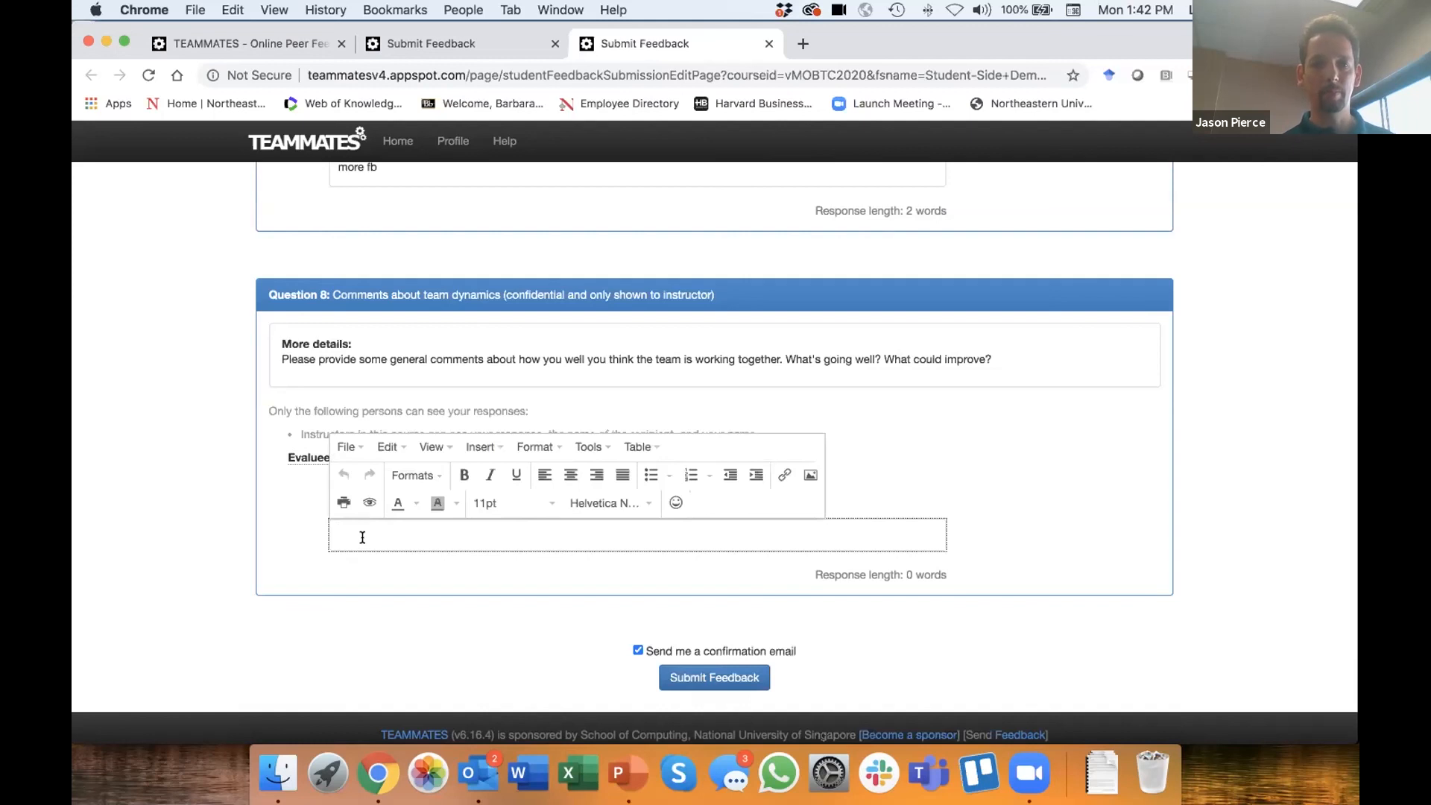
type("This was")
type(" overall a grea")
type("t time")
key("BackSpace")
key("BackSpace")
key("BackSpace")
key("BackSpace")
type("team -- really")
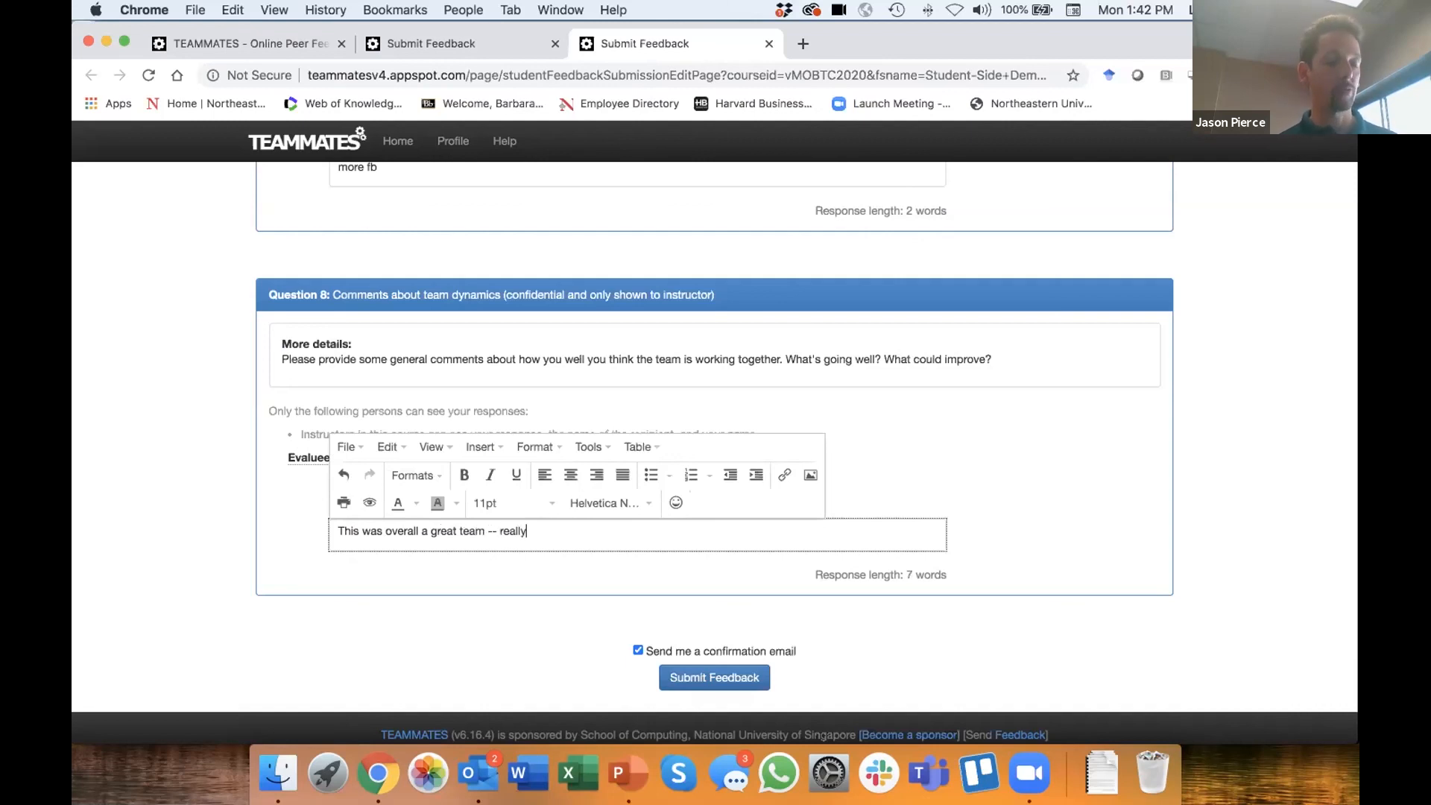
type(" enjoyed working")
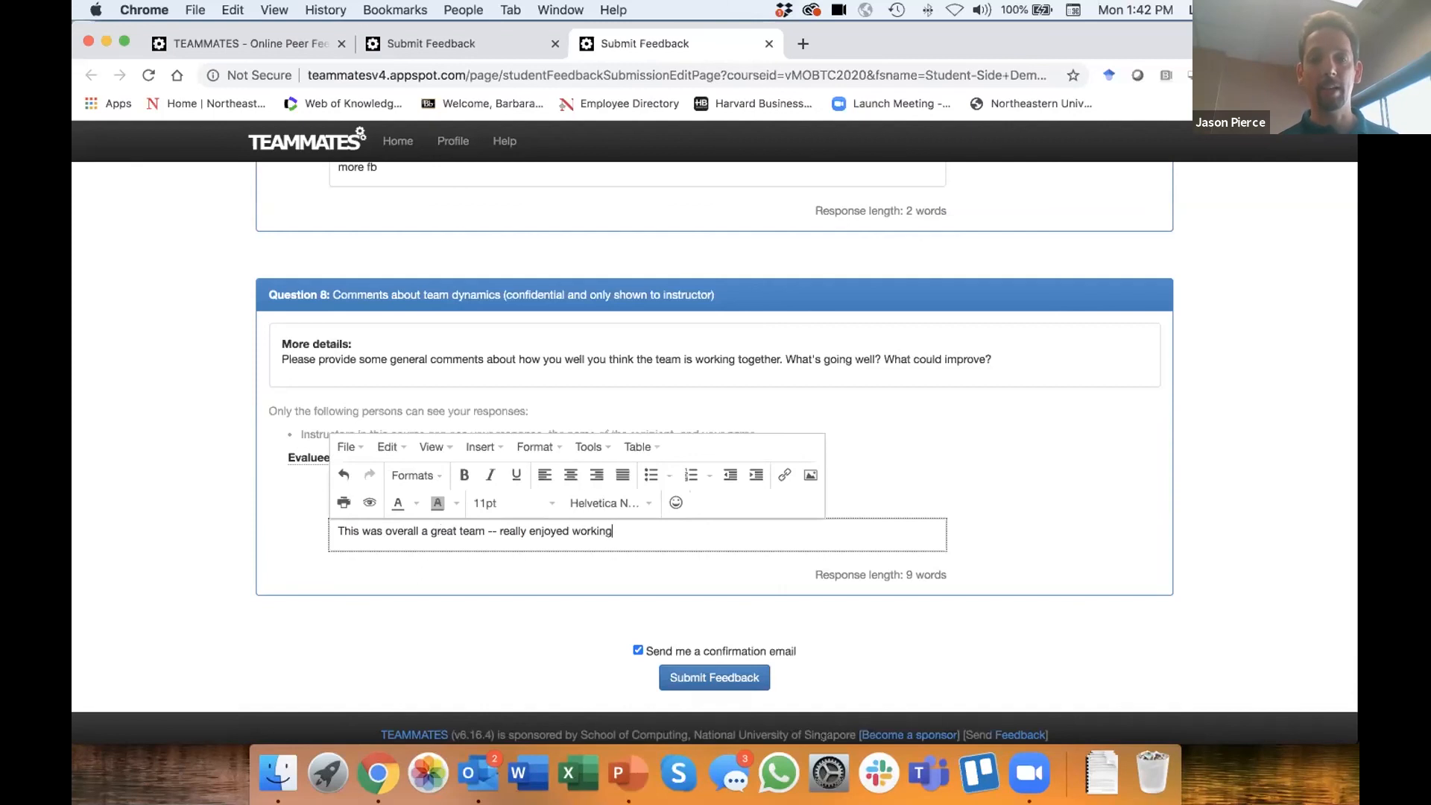
type(" with everyone!")
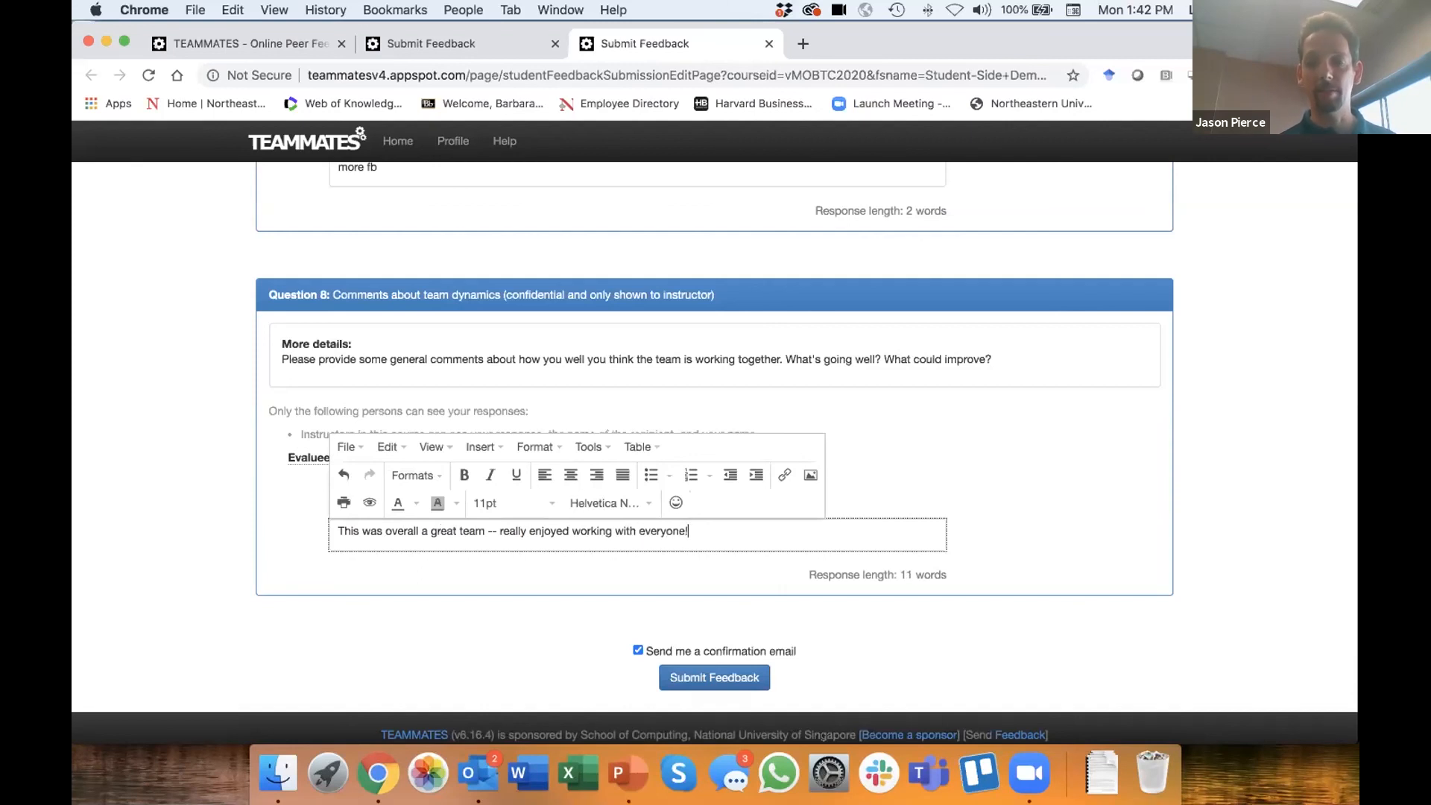
type(" I thought we pulled together well for the final presentation")
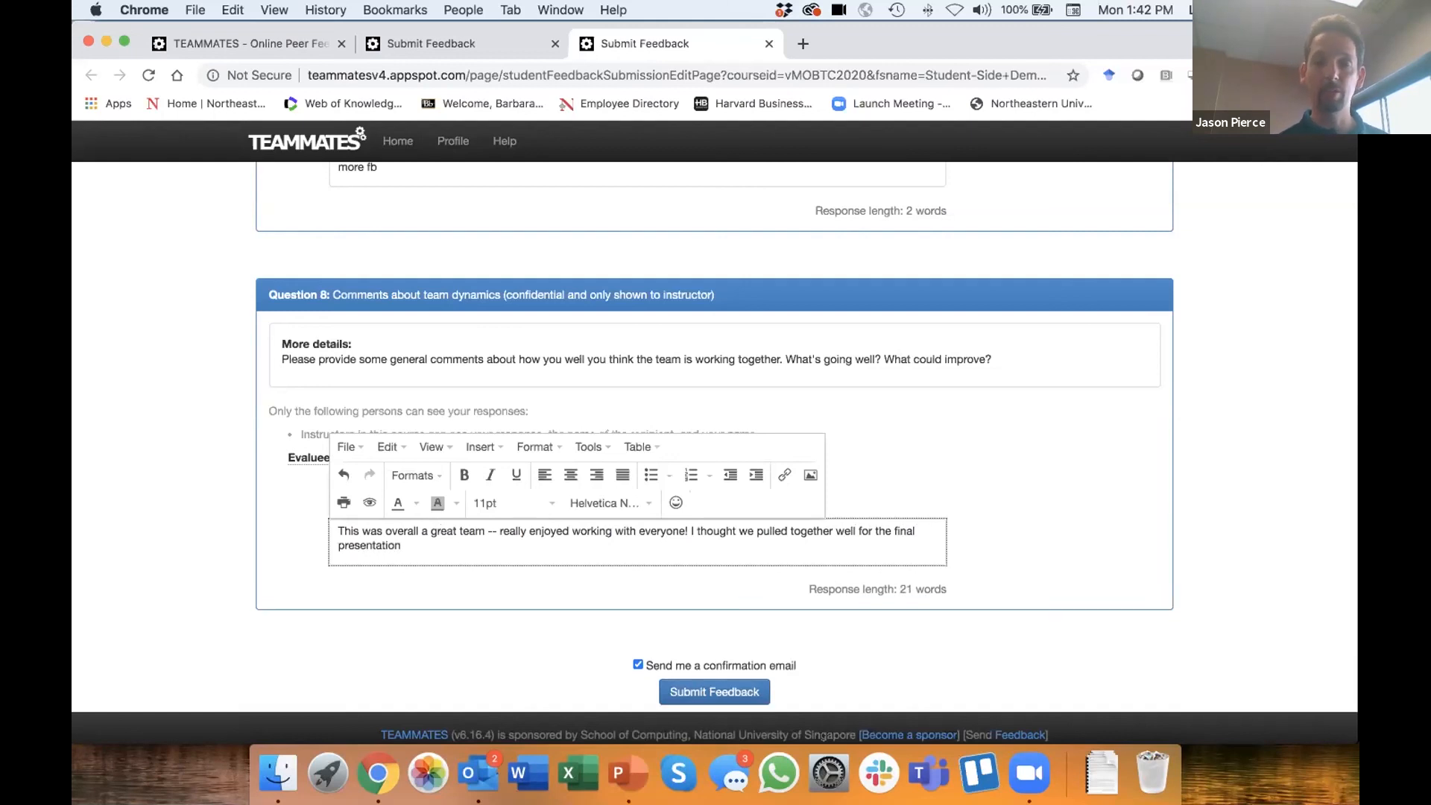
type(".  ")
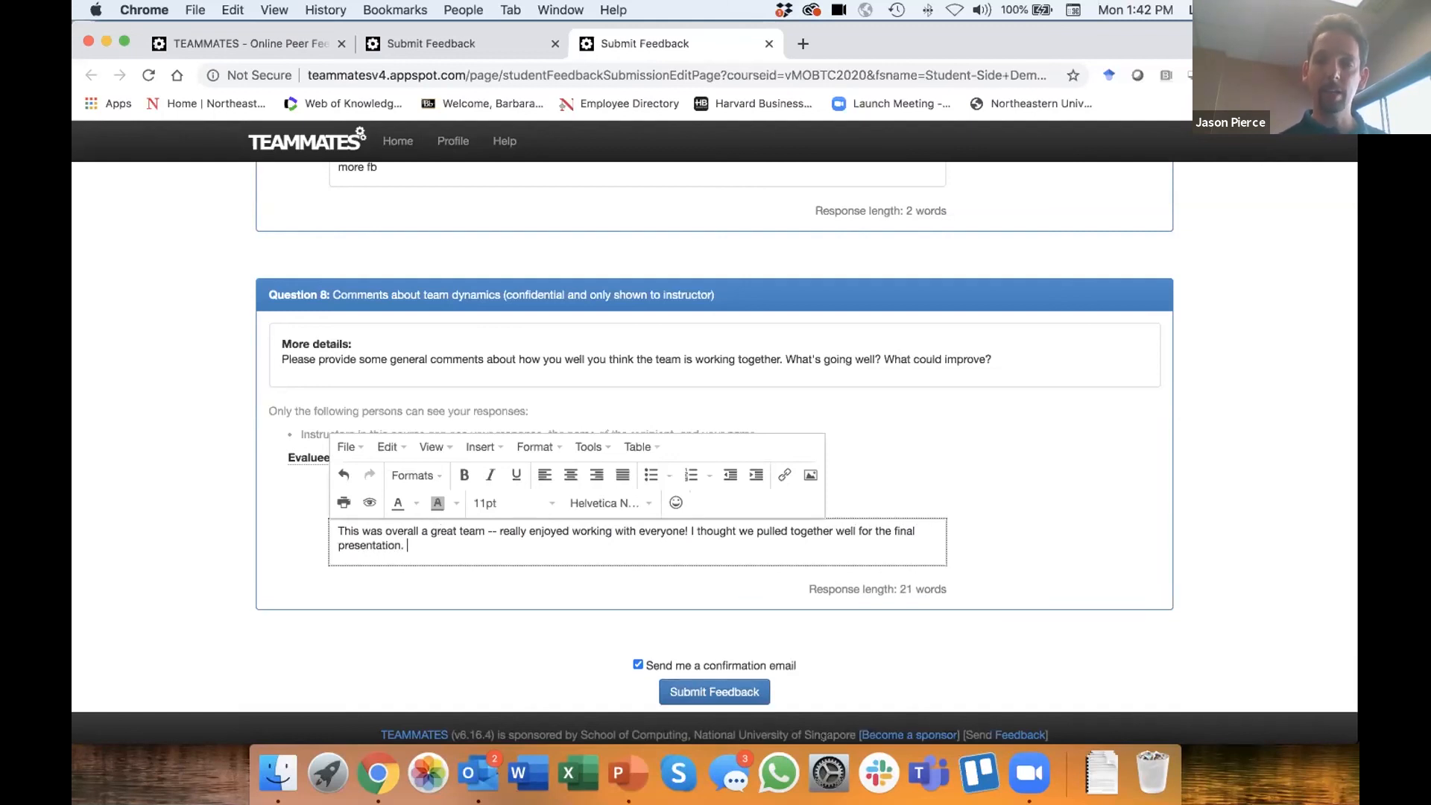
type("Would have loved ")
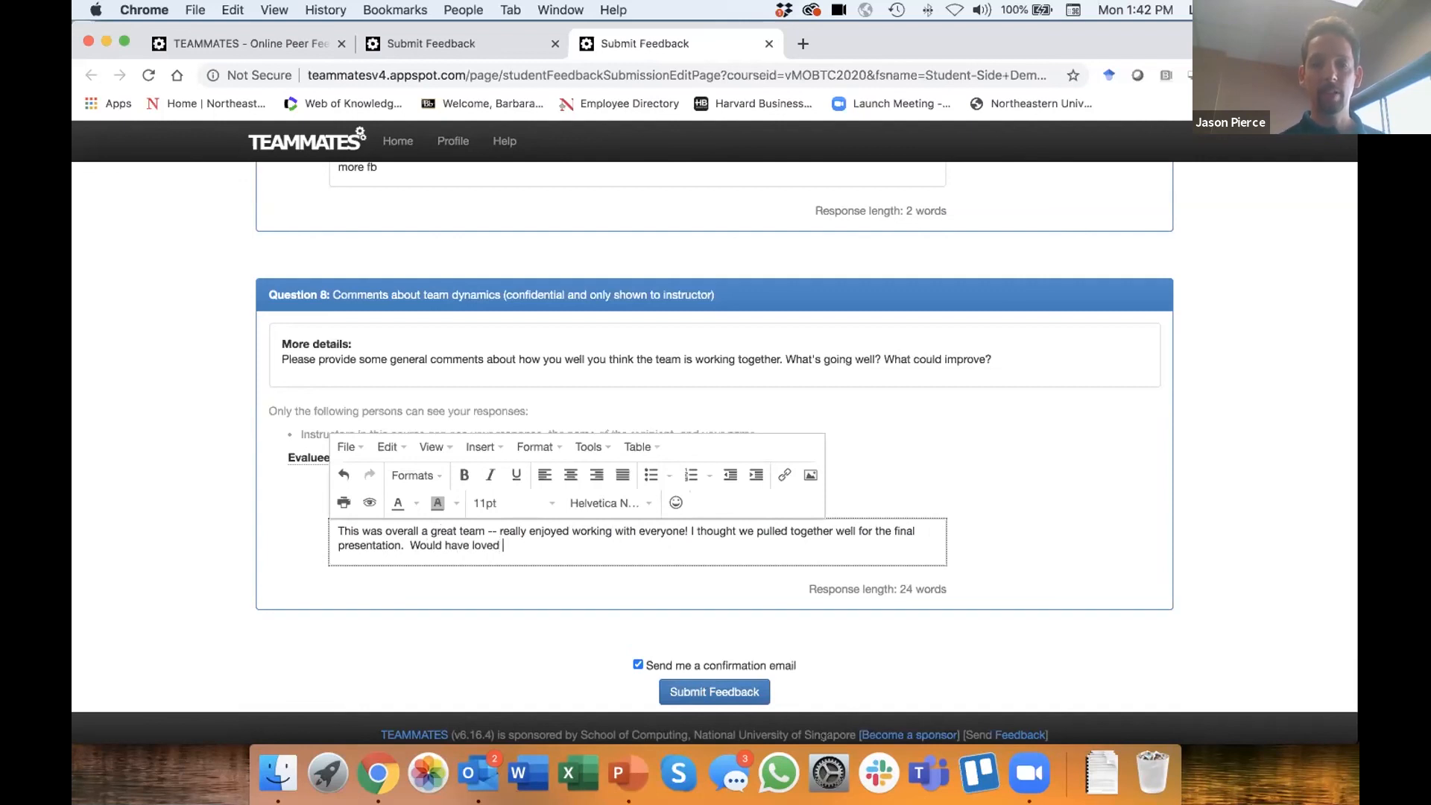
type("to")
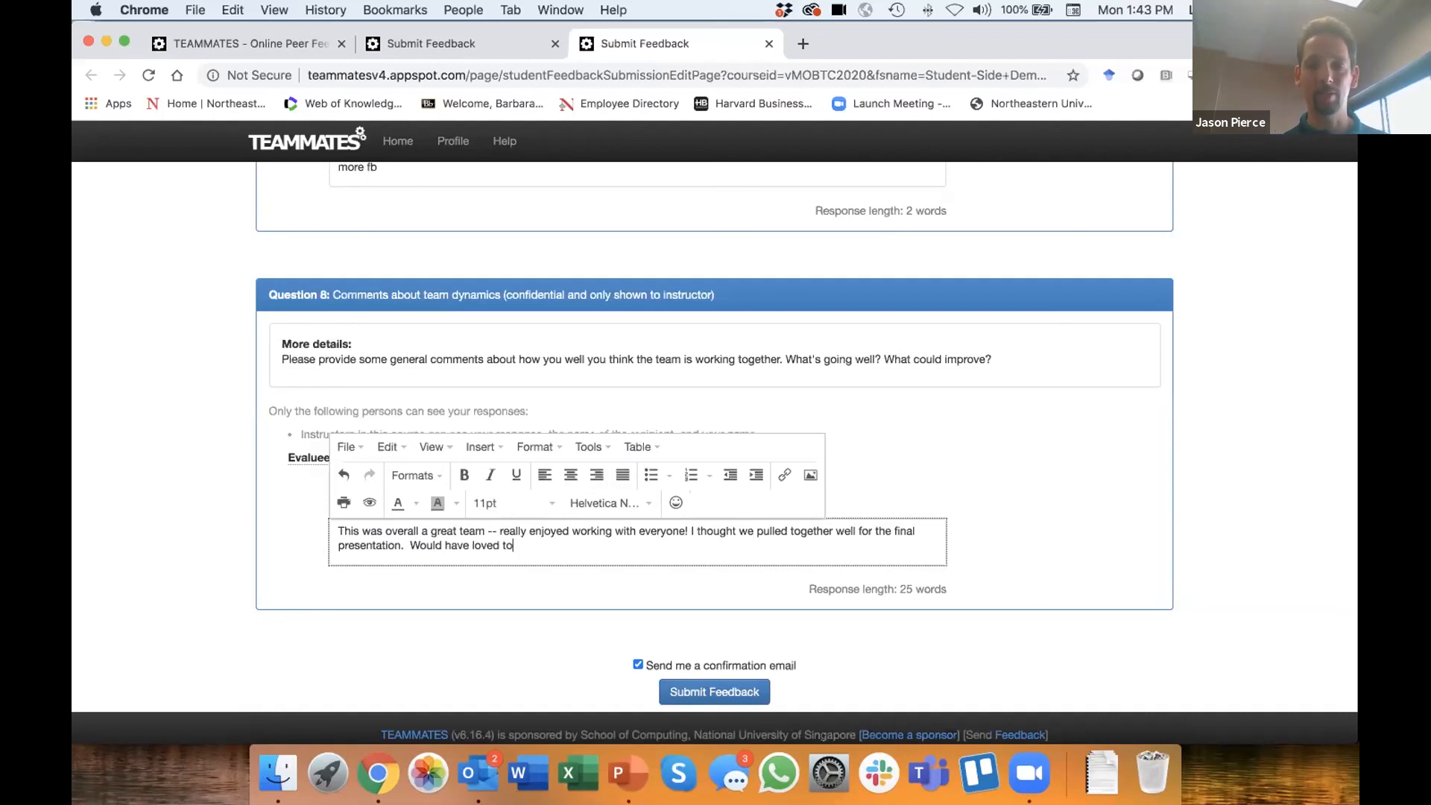
- End the Question 8 team comment with a new sentence: "Would have loved to have gotten weekly meetings going earlier in the semester."
type("have gotten weekly meetinggs go")
key("BackSpace")
key("BackSpace")
key("BackSpace")
key("BackSpace")
key("BackSpace")
type("s going earlier in the ")
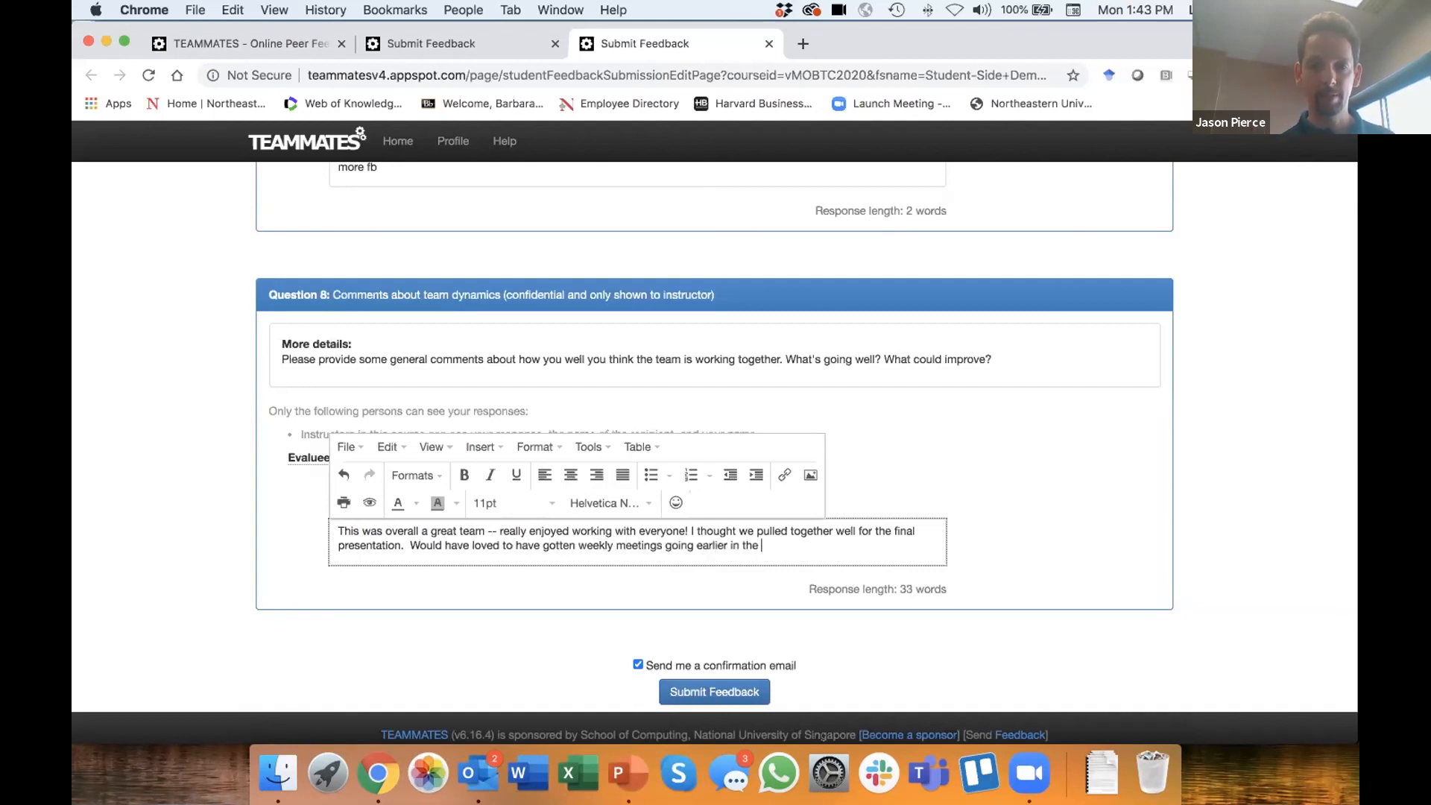
type("semester.")
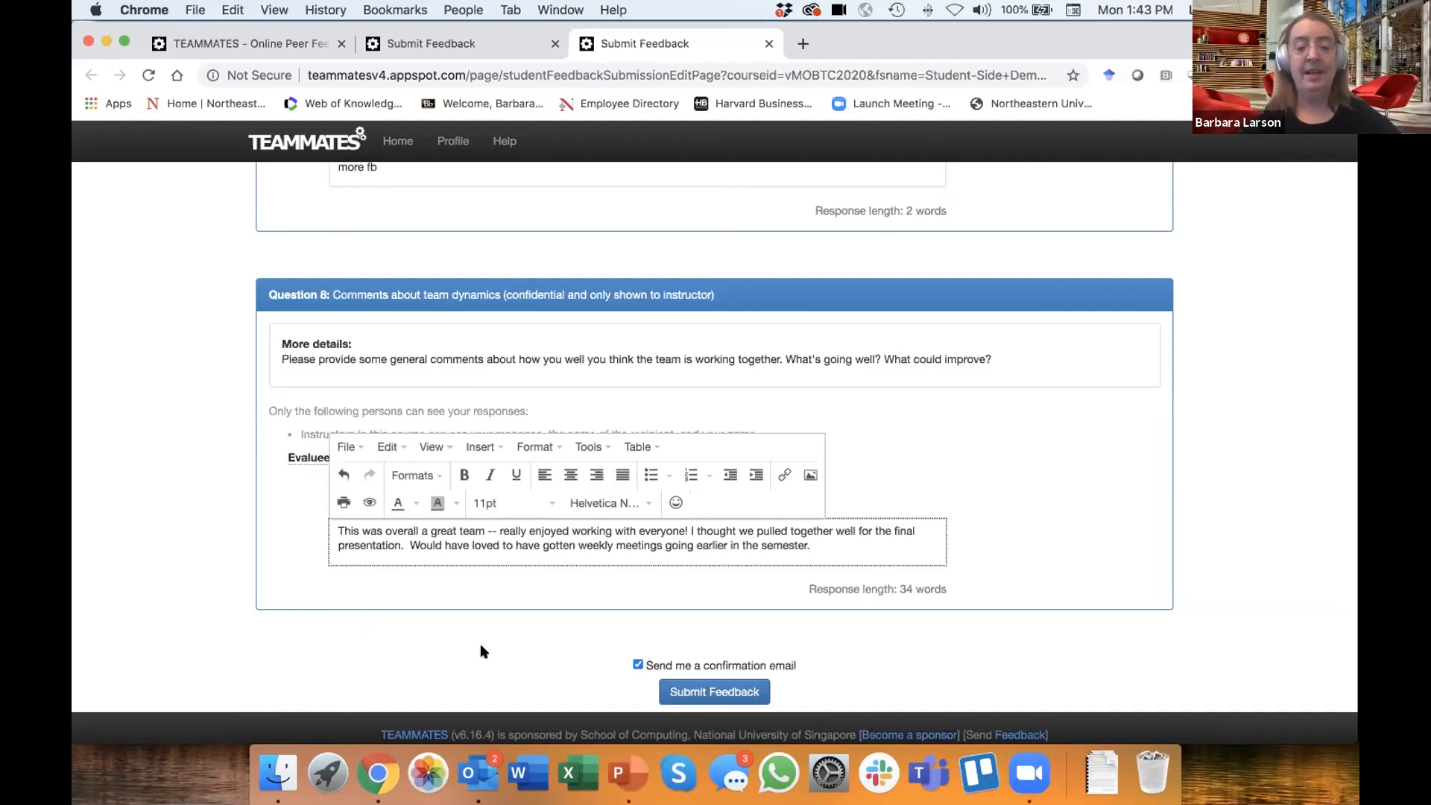
- Submit the completed feedback with the confirmation email option left on, and dismiss the submission message
scroll(481, 647, "down", 1)
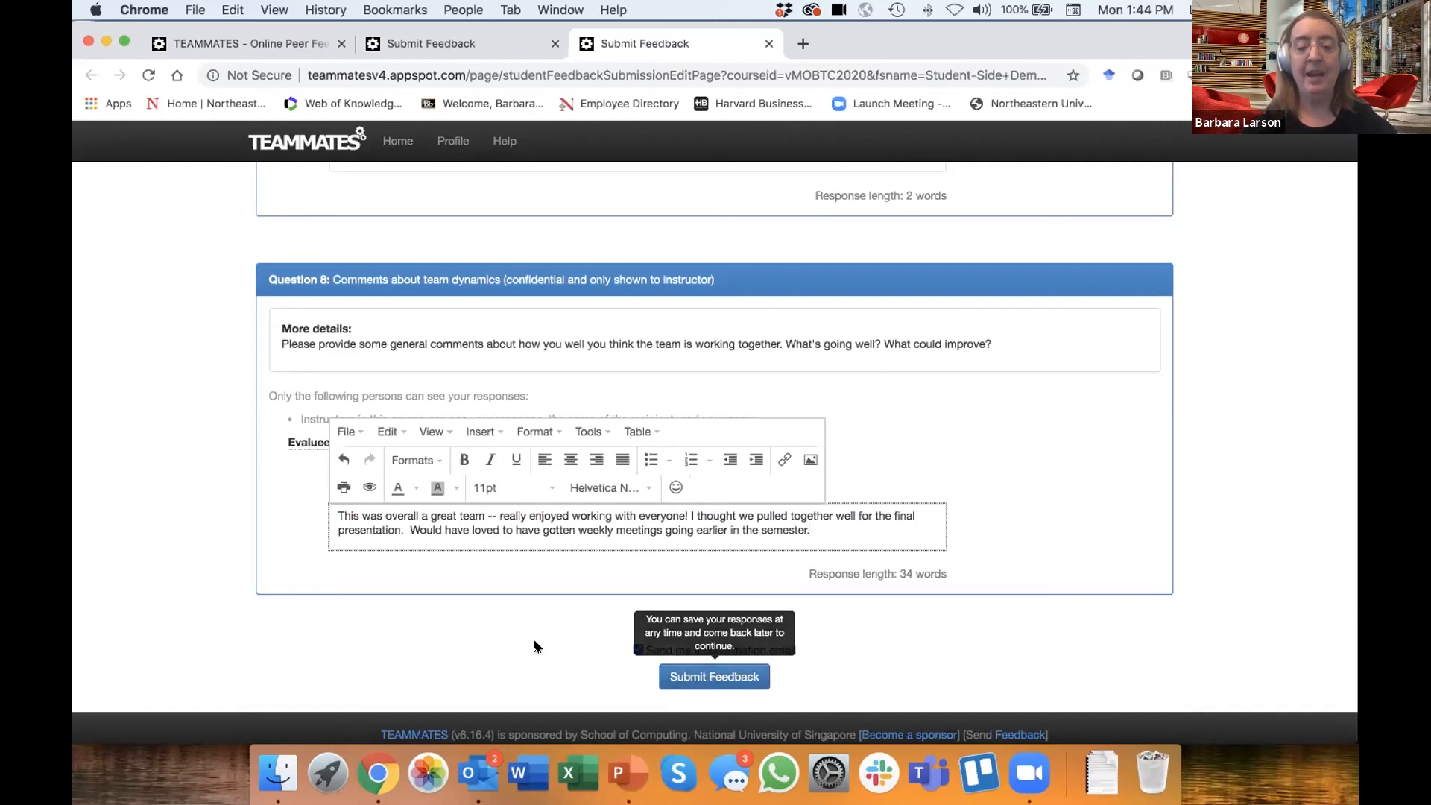
left_click(691, 676)
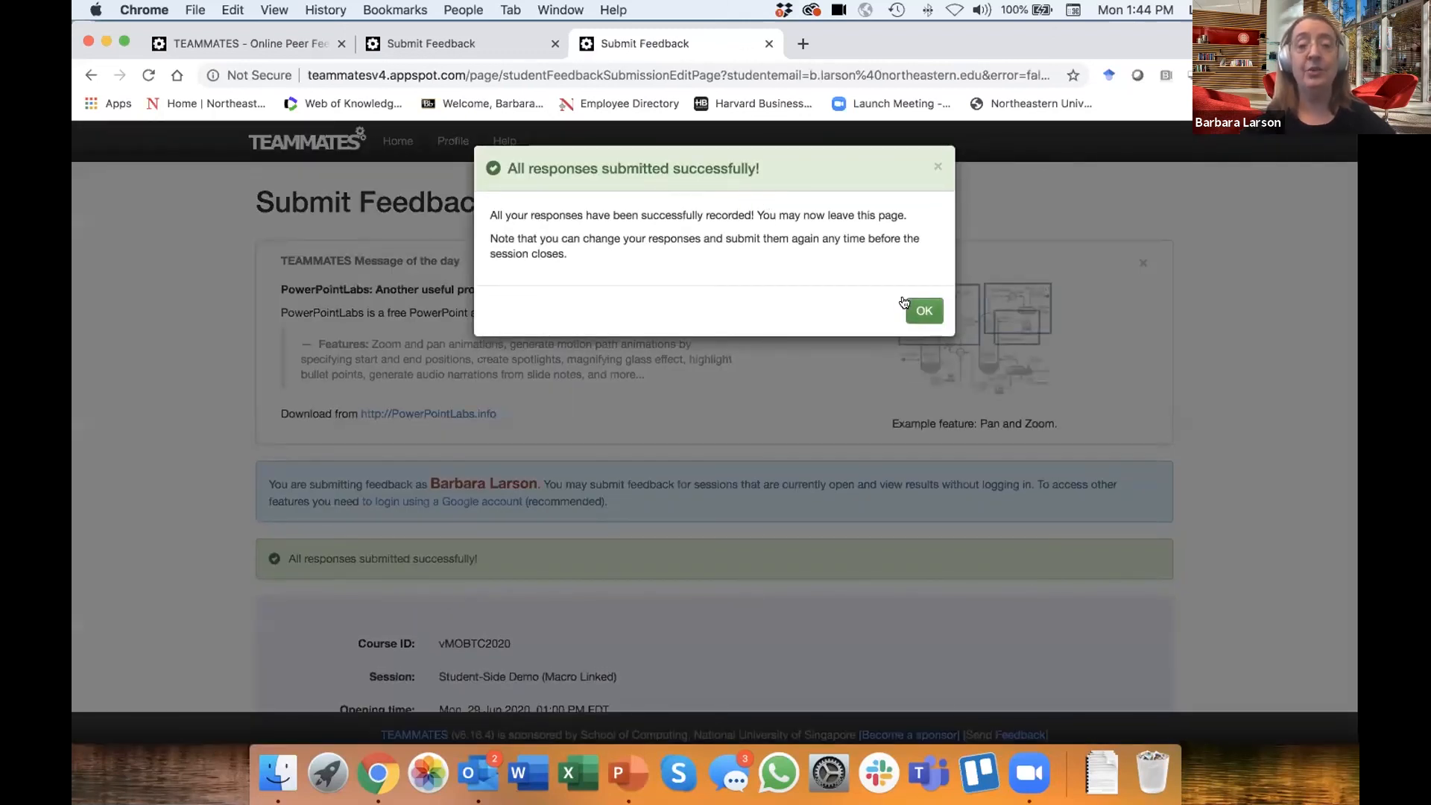
left_click(922, 312)
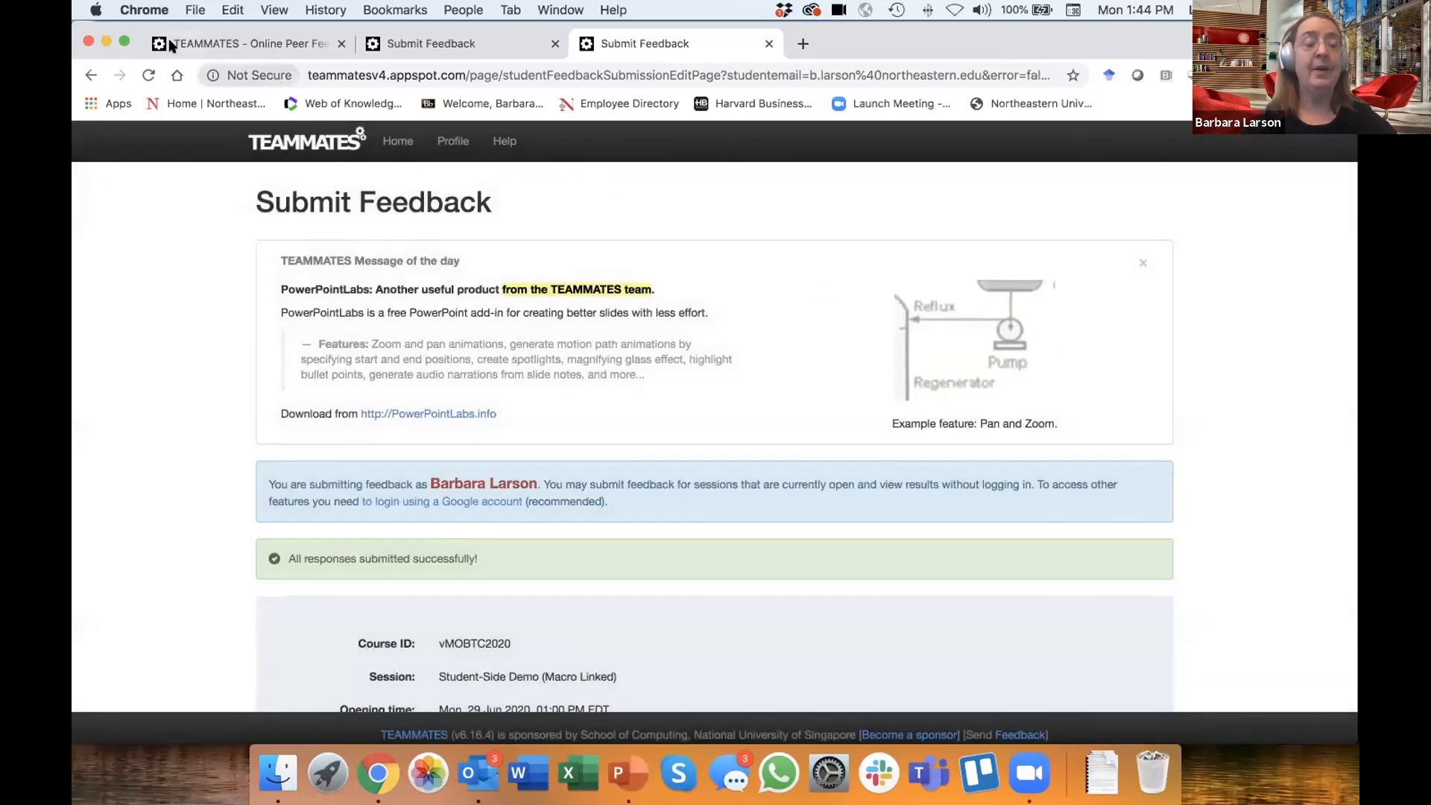
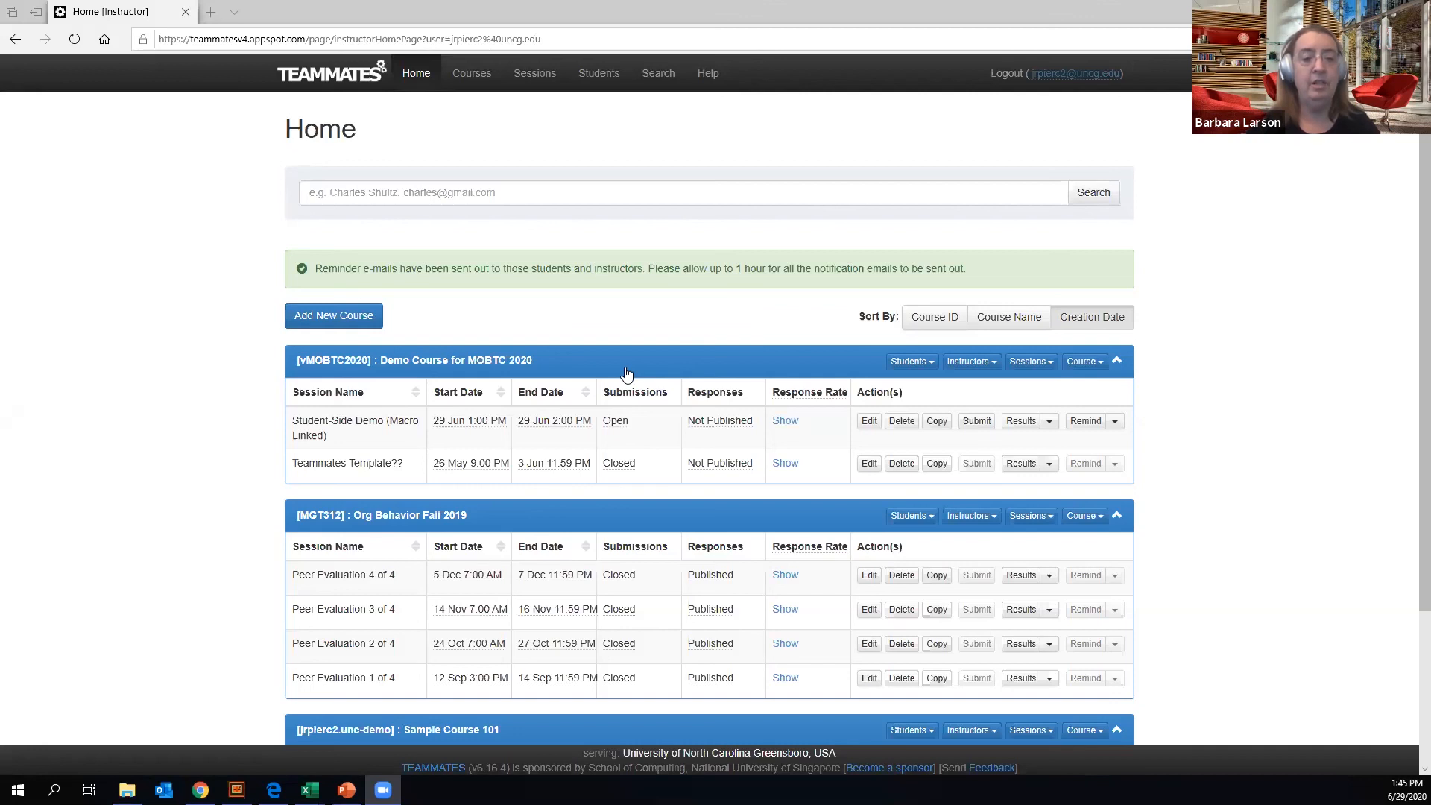
- Look through the feedback sessions listed under each course on the instructor home page
scroll(708, 373, "down", 3)
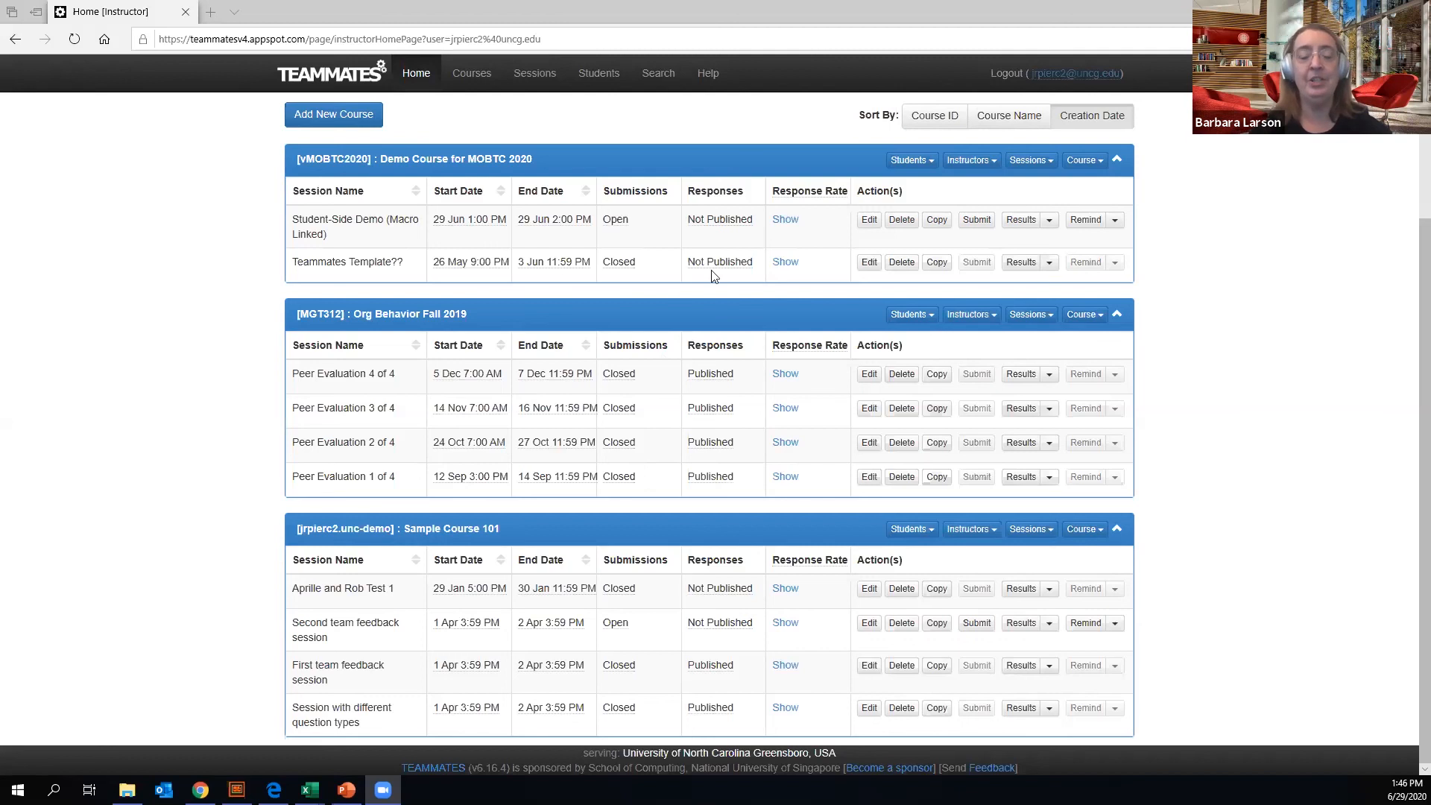
scroll(312, 241, "up", 2)
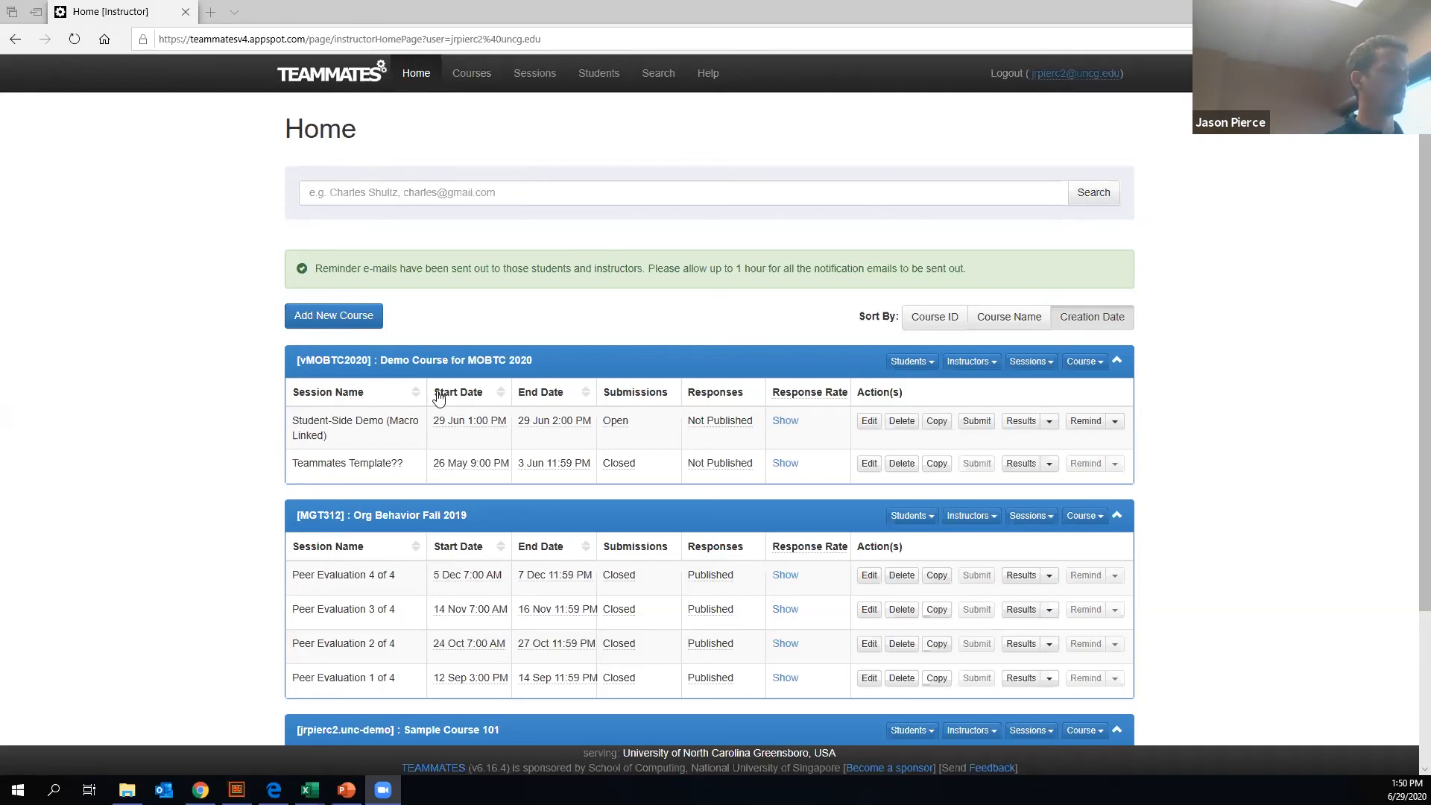
scroll(445, 404, "down", 3)
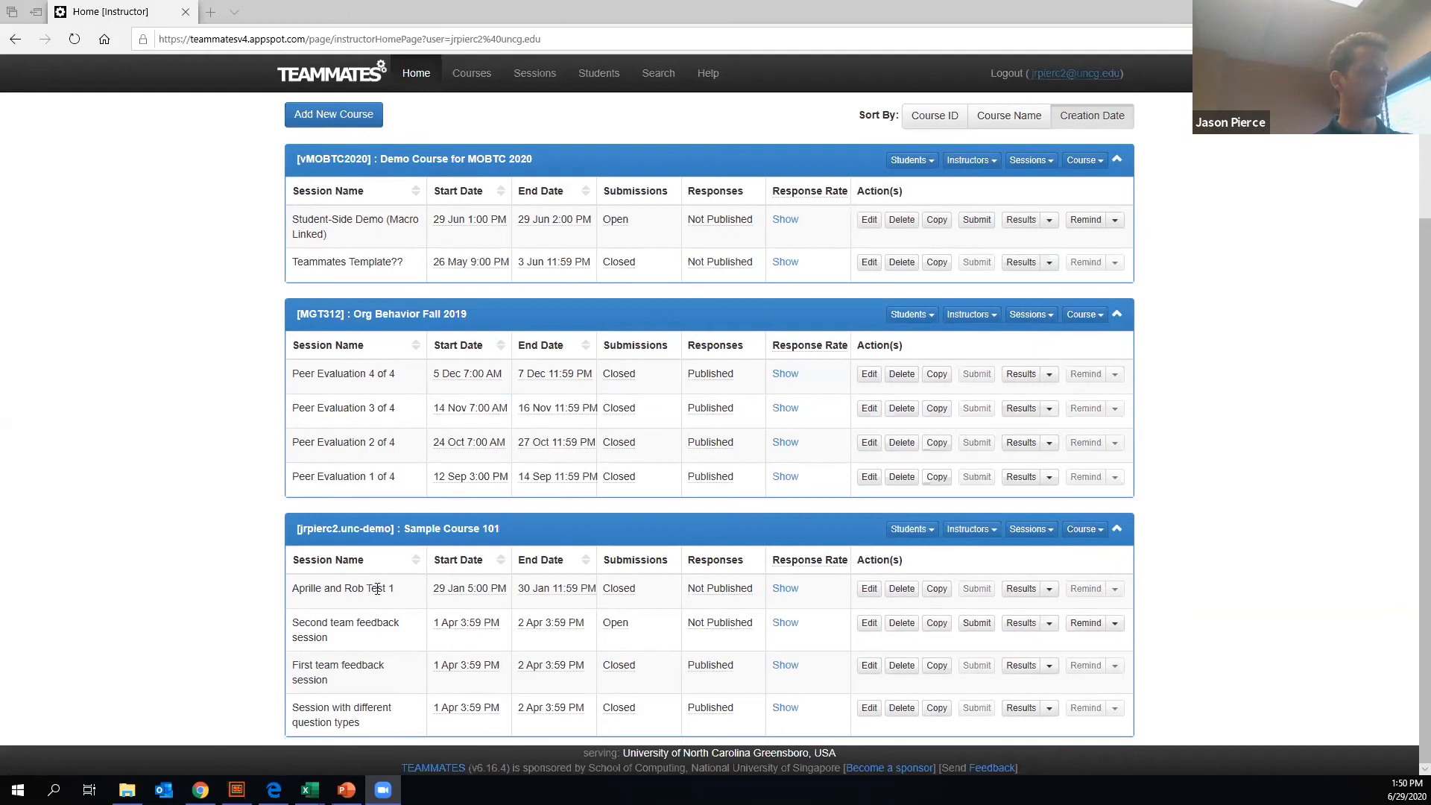
left_click_drag(330, 589, 363, 588)
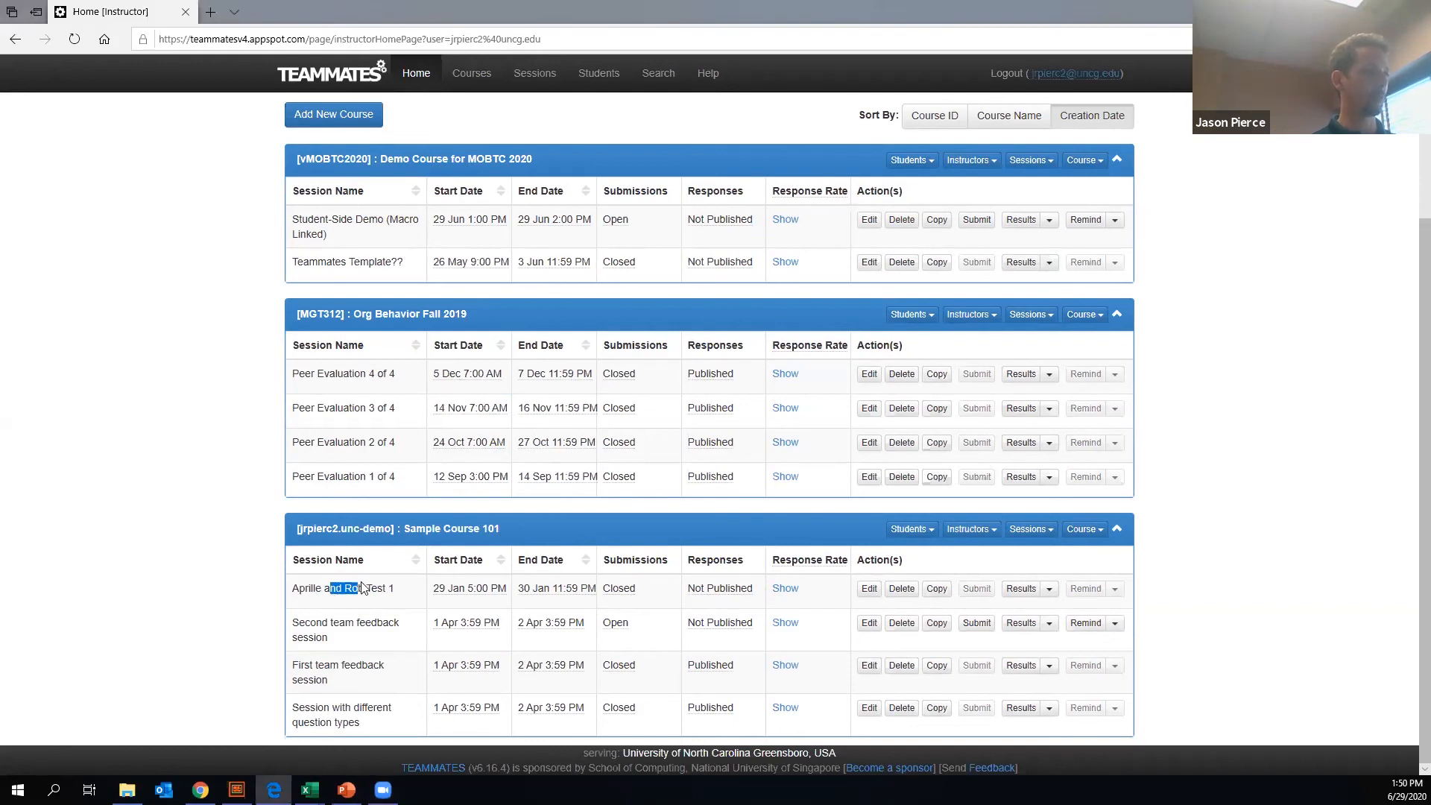
left_click(339, 625)
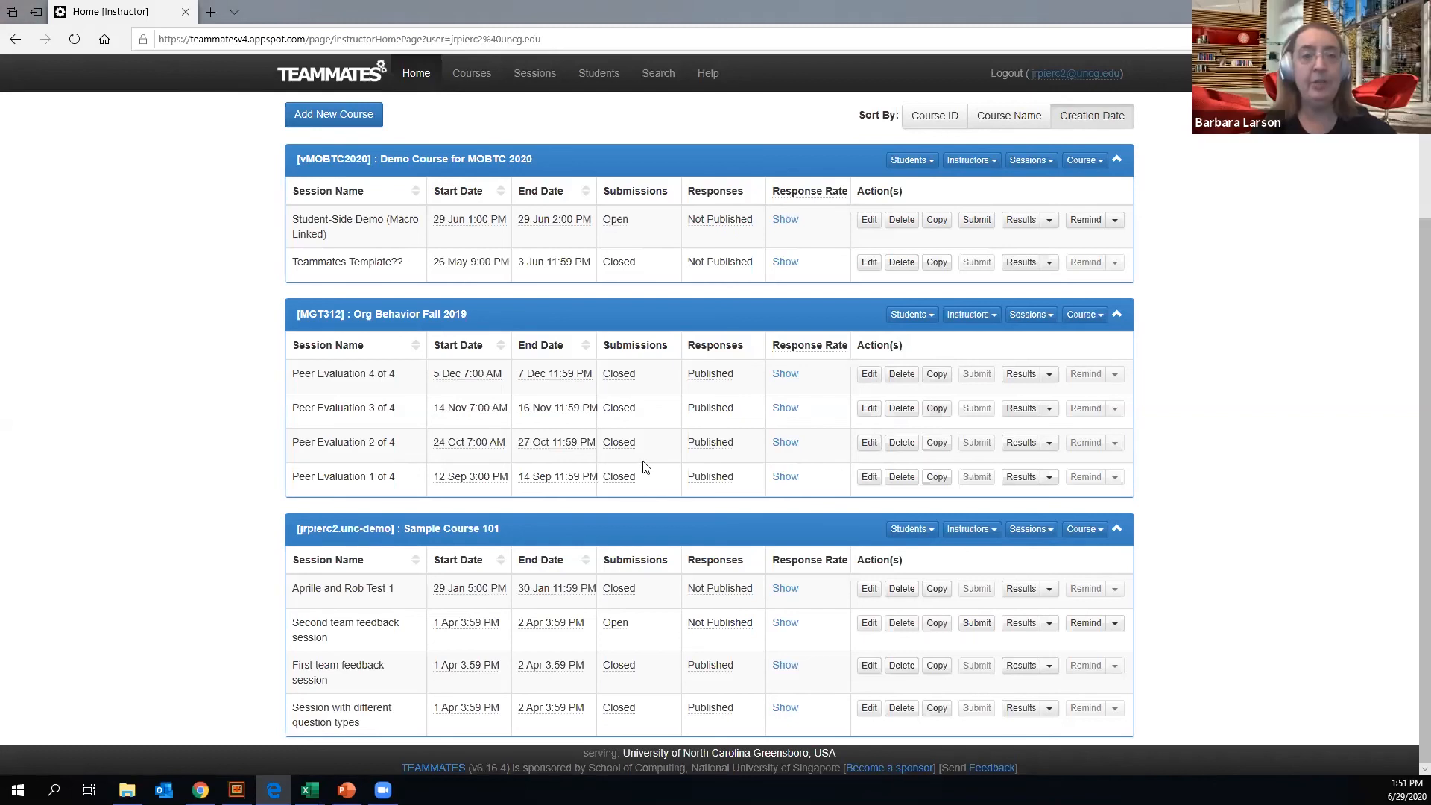
scroll(645, 468, "up", 3)
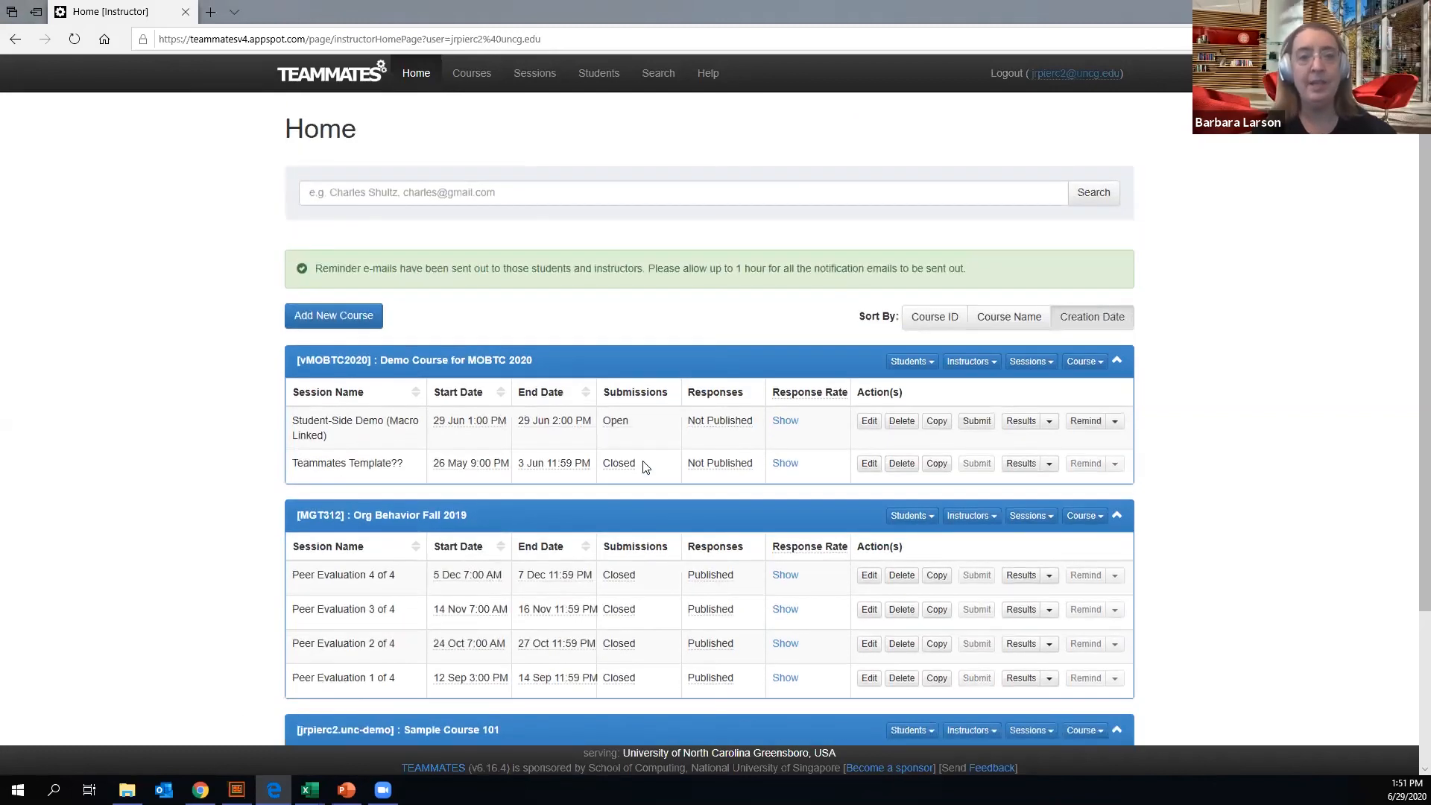
scroll(646, 467, "down", 3)
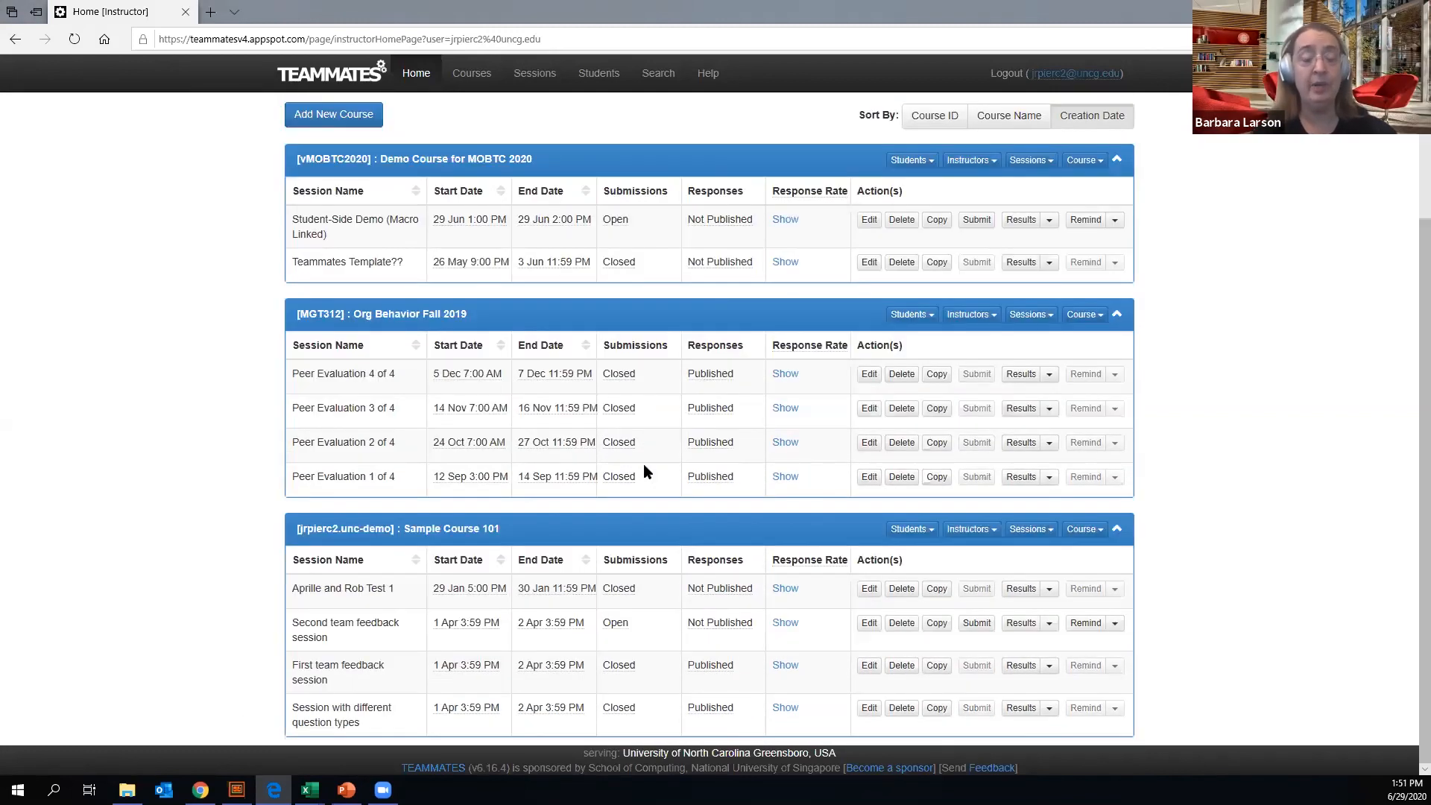
mouse_move(719, 424)
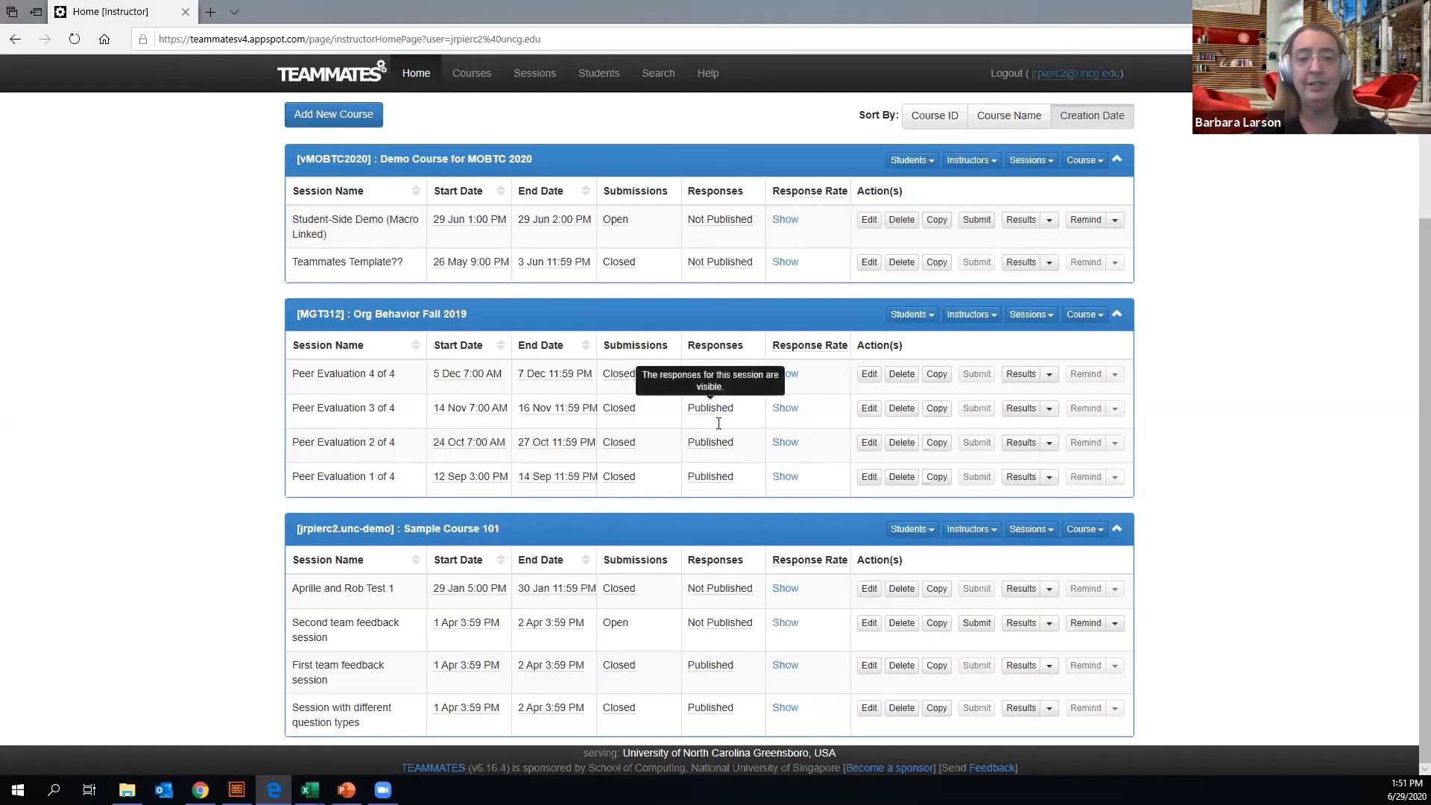
scroll(723, 417, "up", 3)
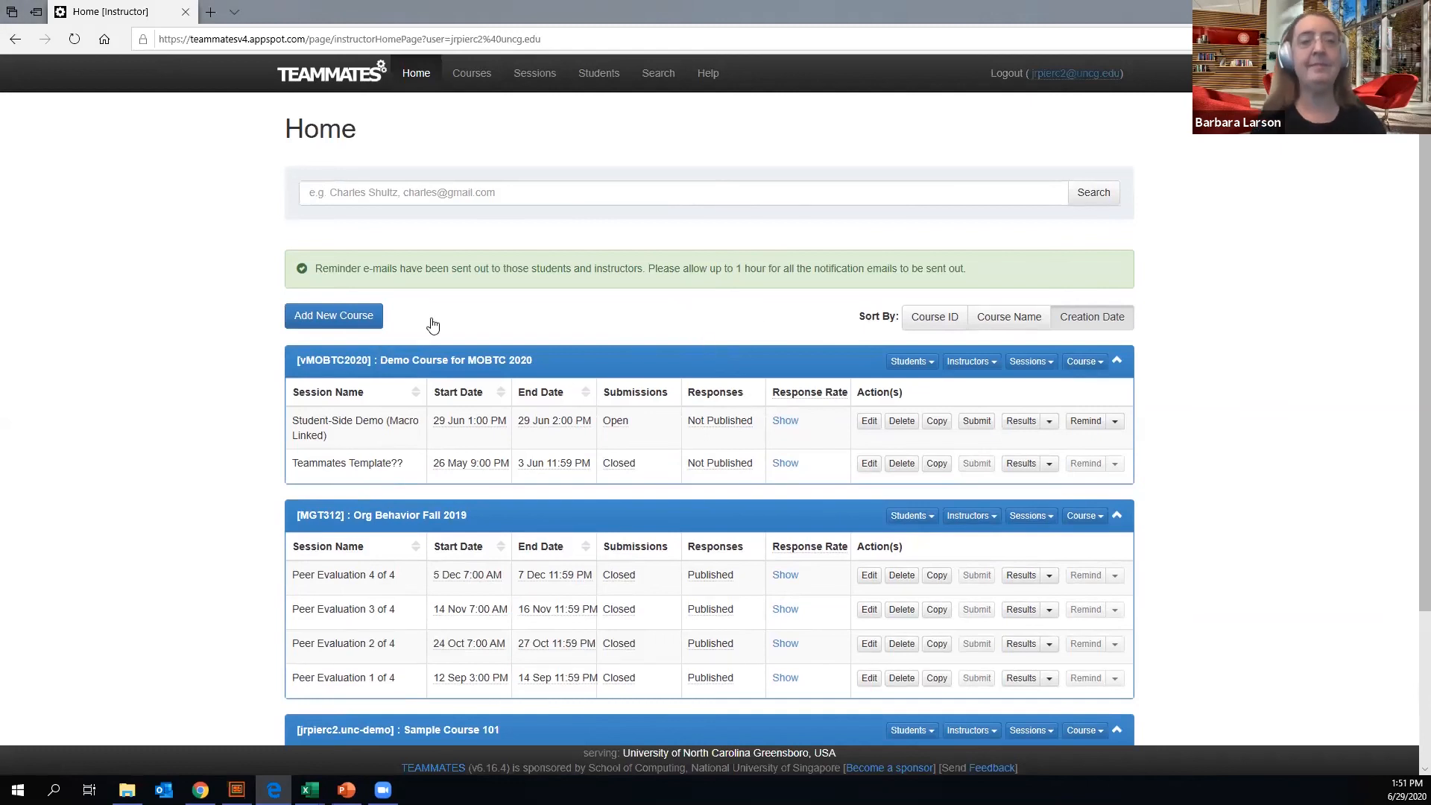
scroll(472, 320, "down", 2)
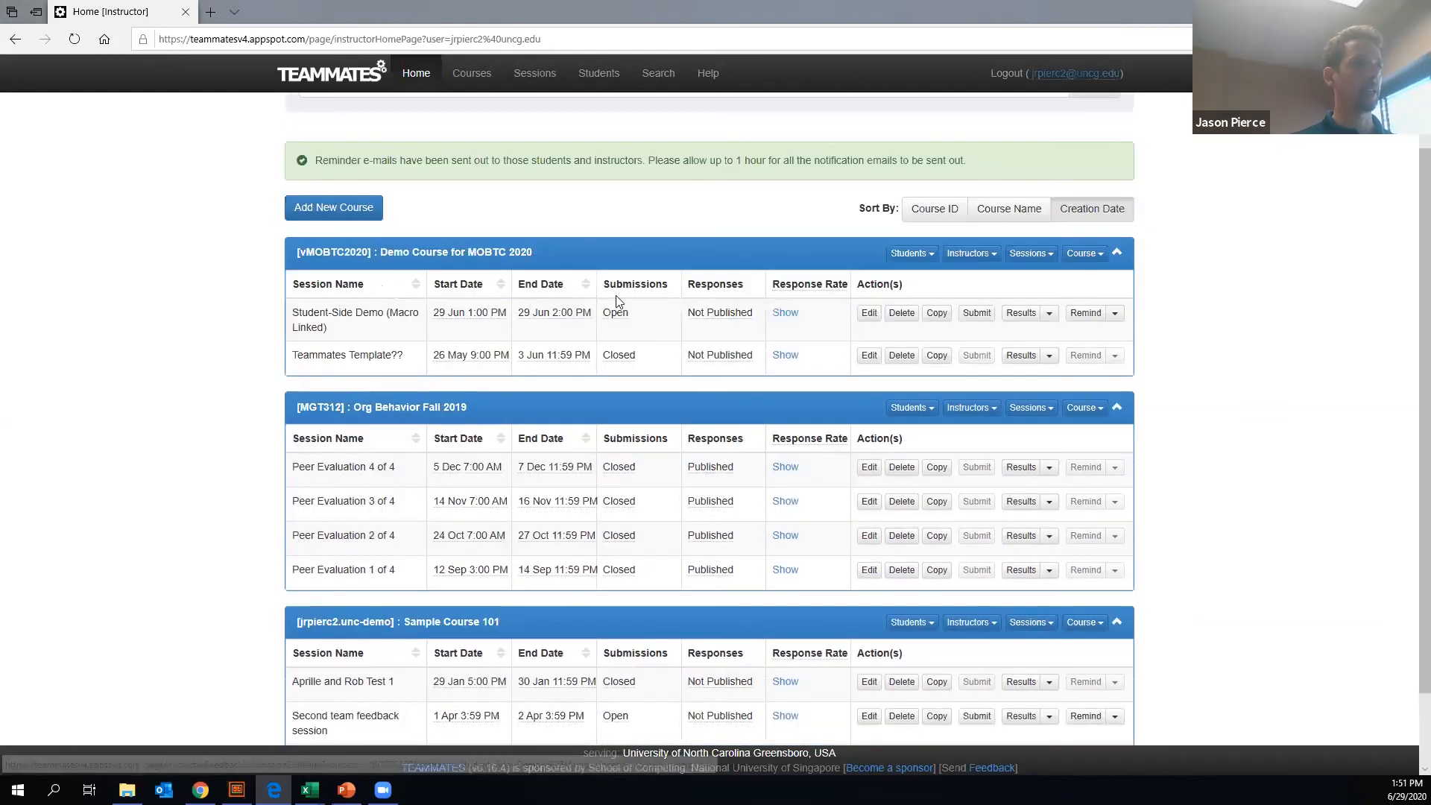
scroll(441, 301, "up", 2)
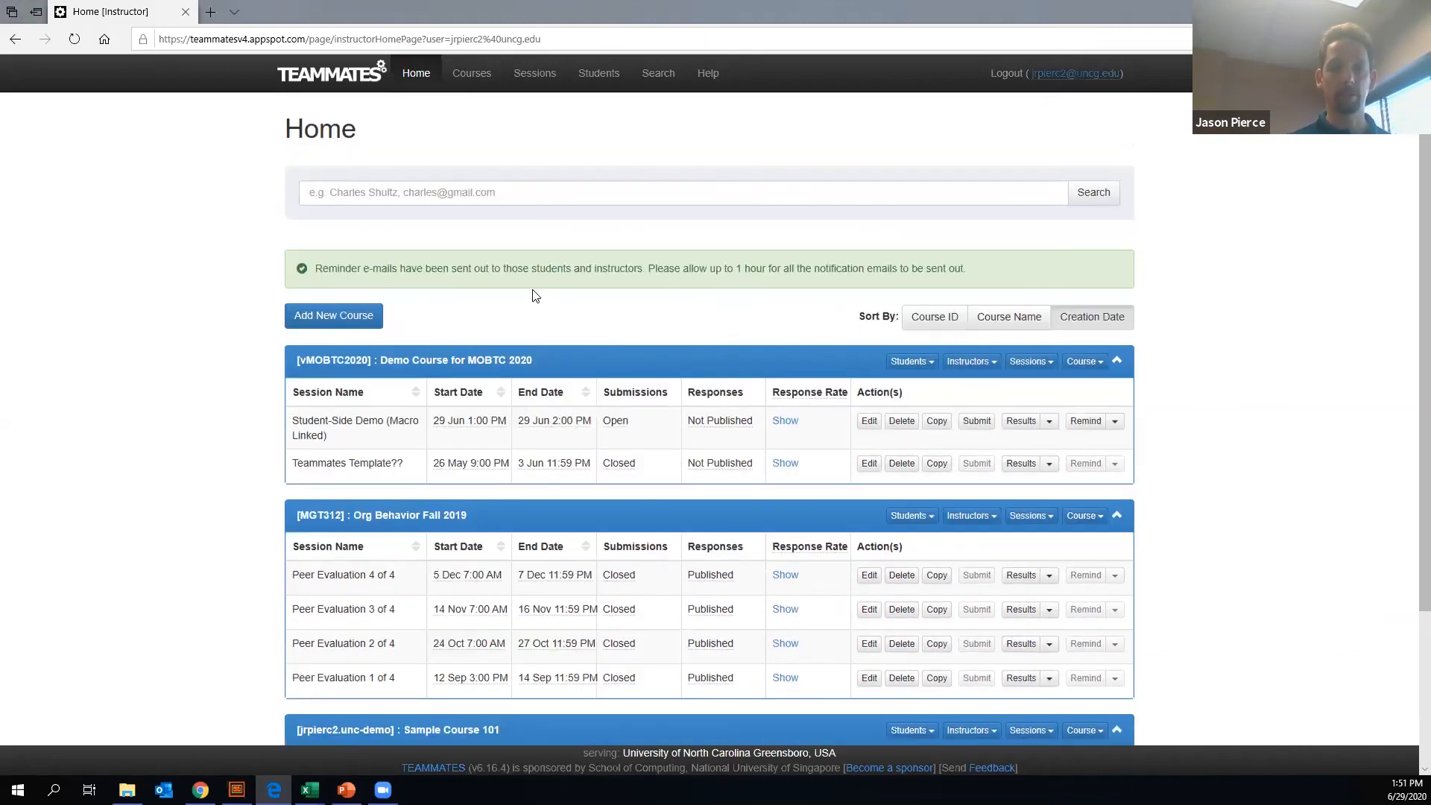
- Start adding a new course and enter "vMOBTC Course 2" as its course ID
left_click(328, 319)
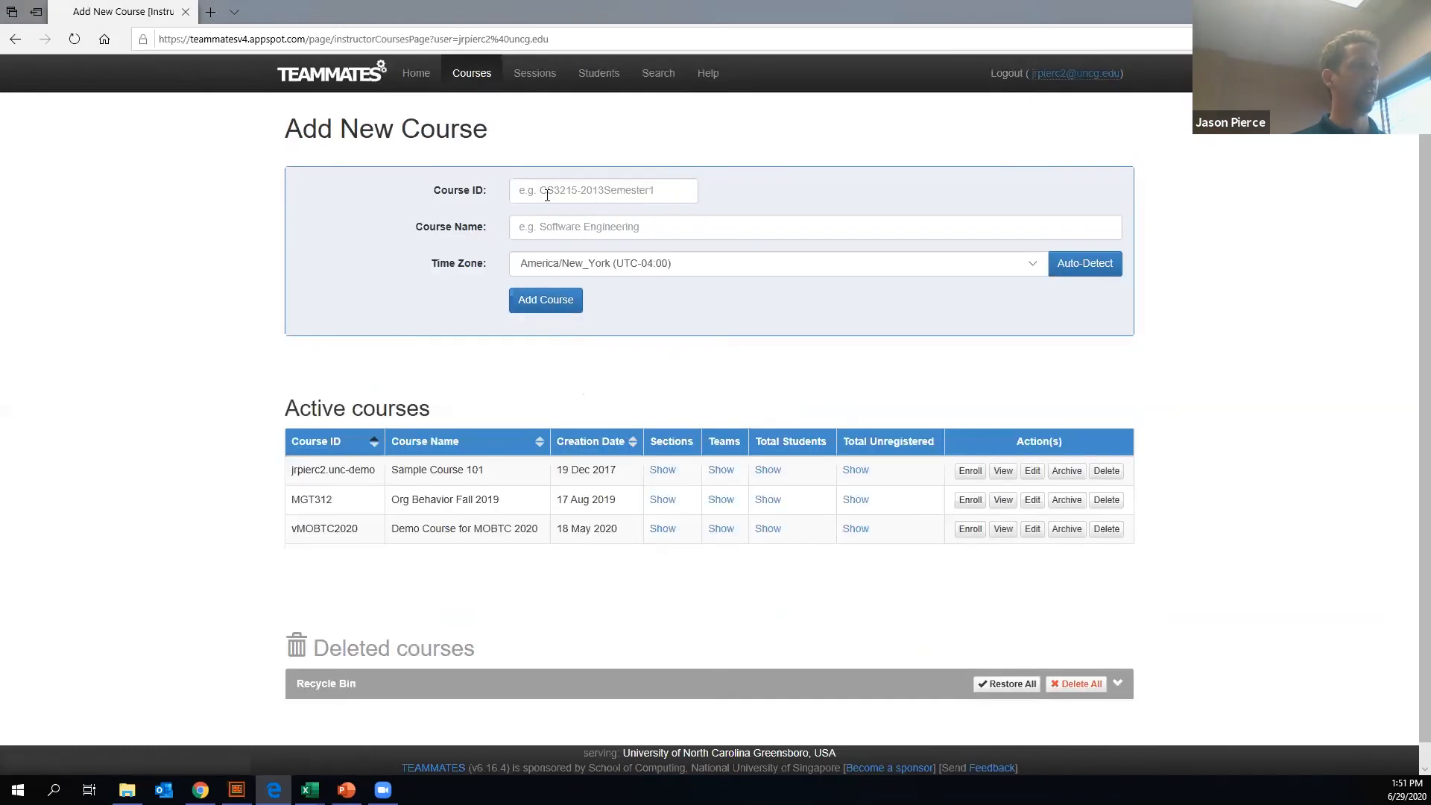
left_click(547, 194)
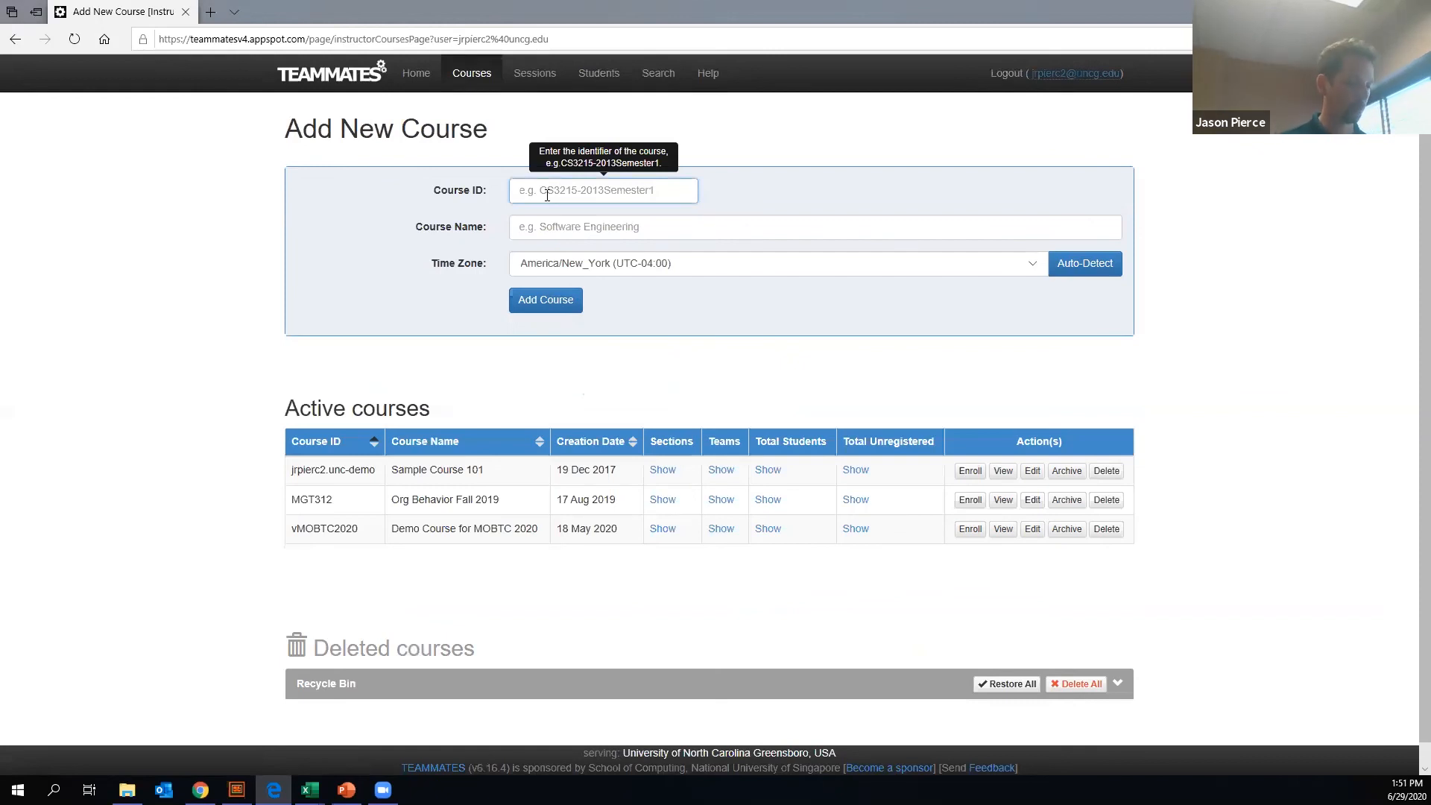
type("VMOT")
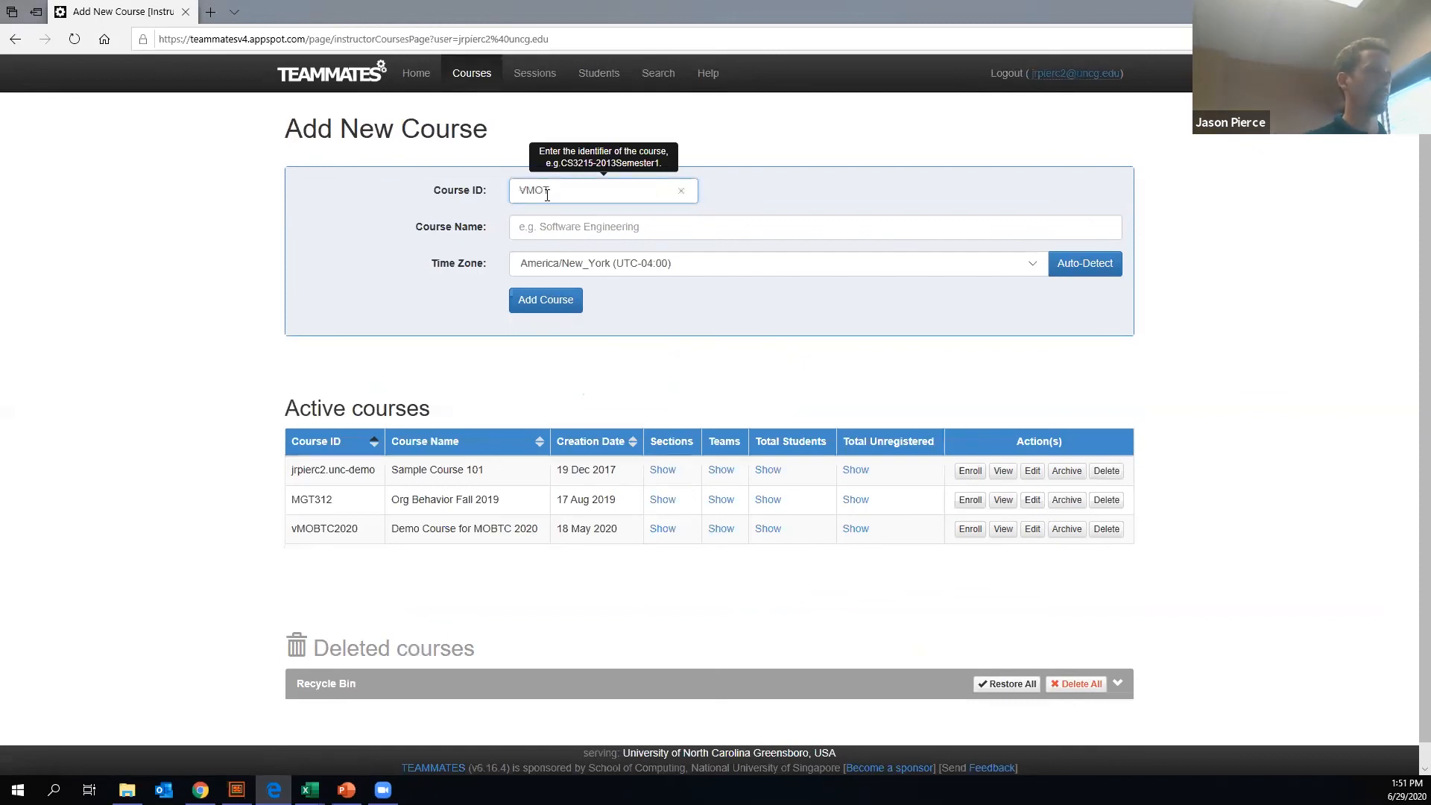
key("BackSpace")
key("BackSpace")
key("BackSpace")
type("vMOBTC")
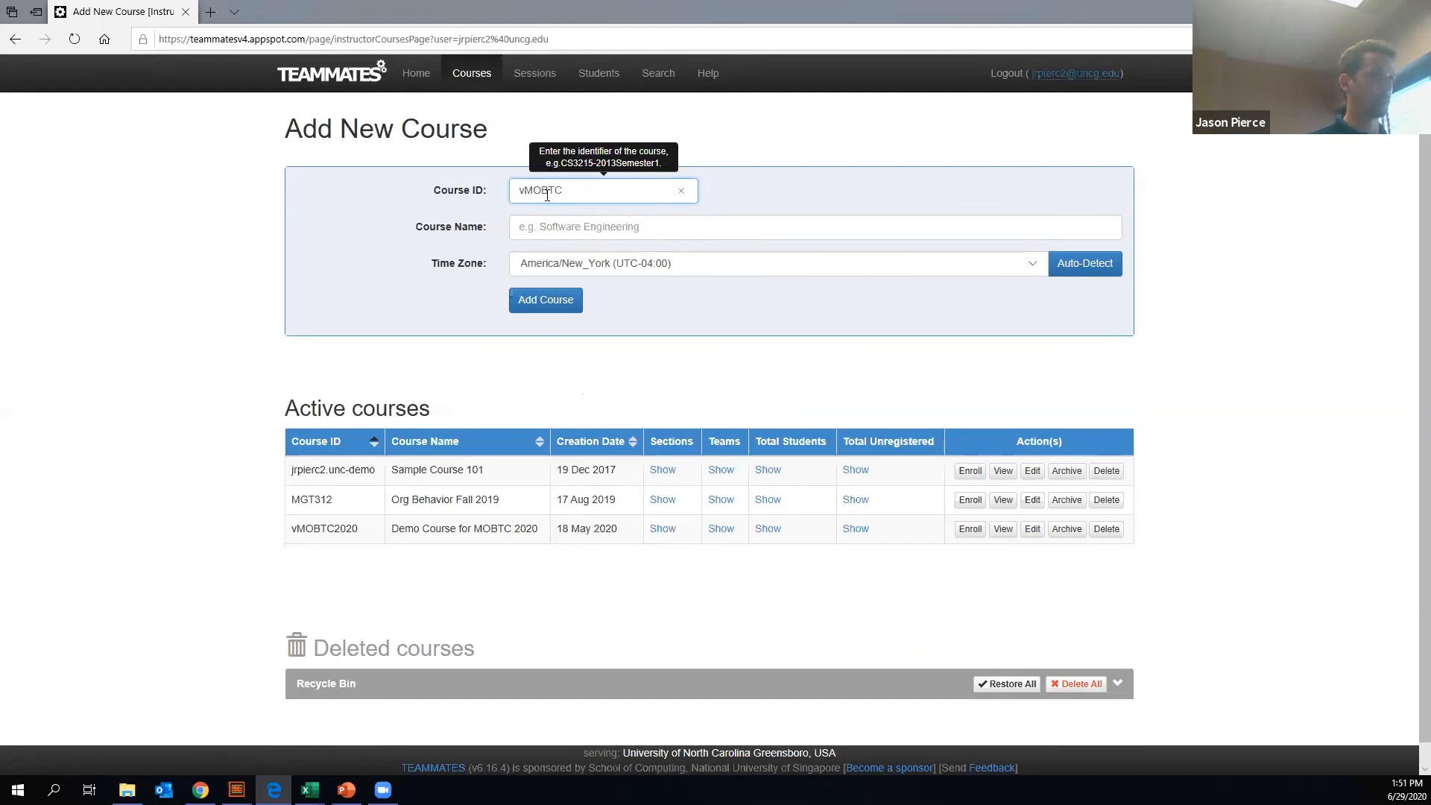
type(" Course 2")
- Name the new course "Live Demo #2" and try to add it with the America/New_York time zone
left_click(578, 227)
type("D")
key("BackSpace")
type("Live Demo #2")
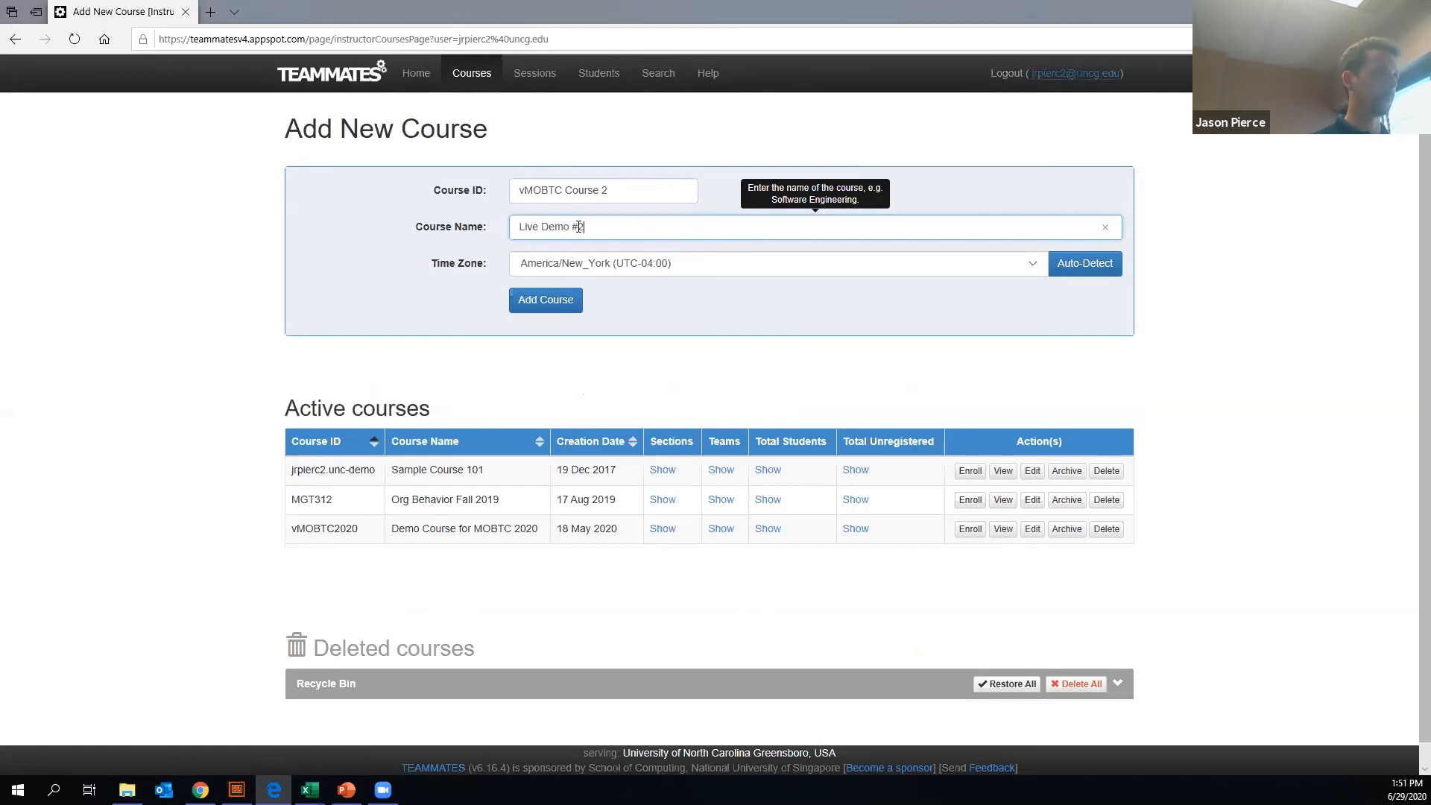
left_click(568, 302)
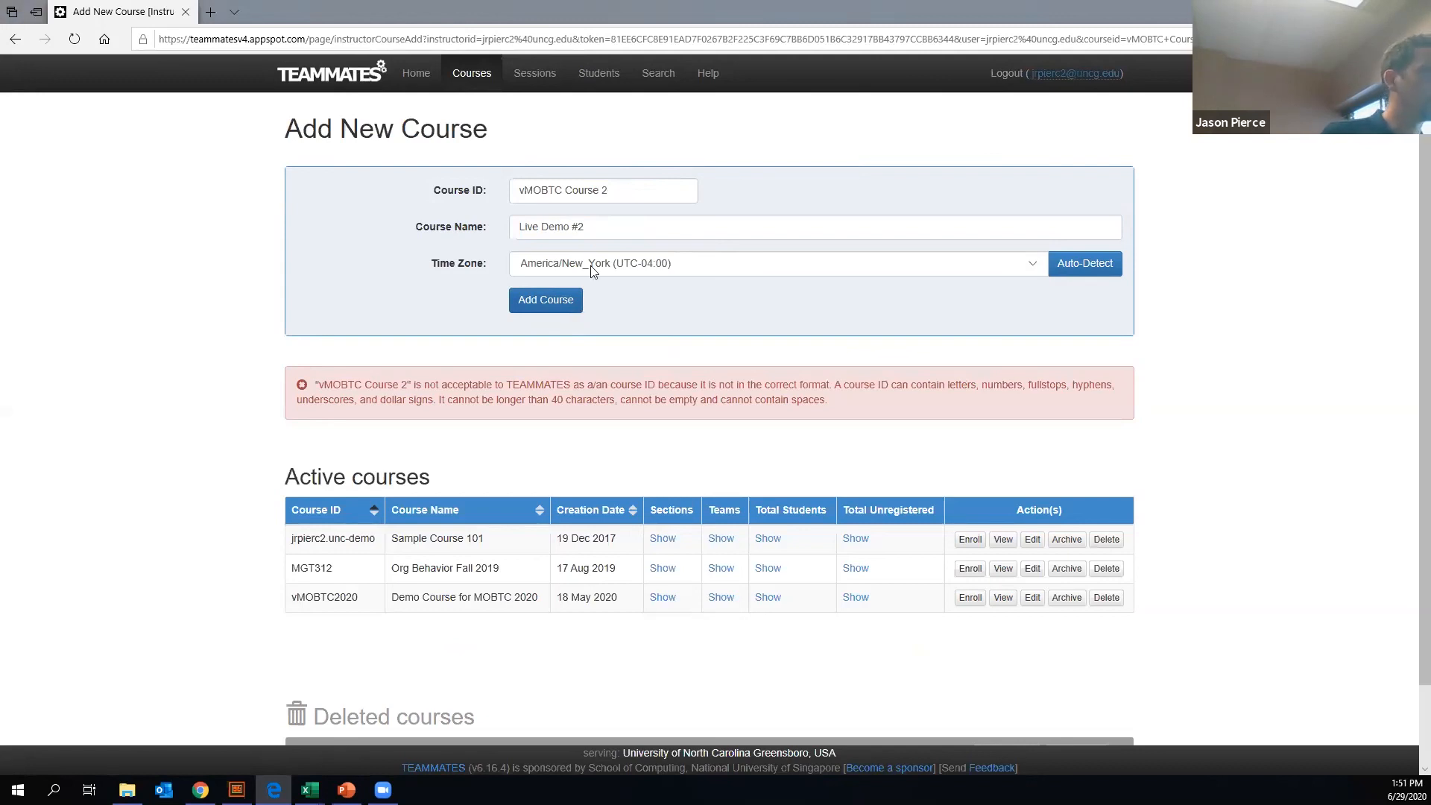
- Change the new course's name to "Live Demo 2"
left_click(587, 219)
key("Left")
key("BackSpace")
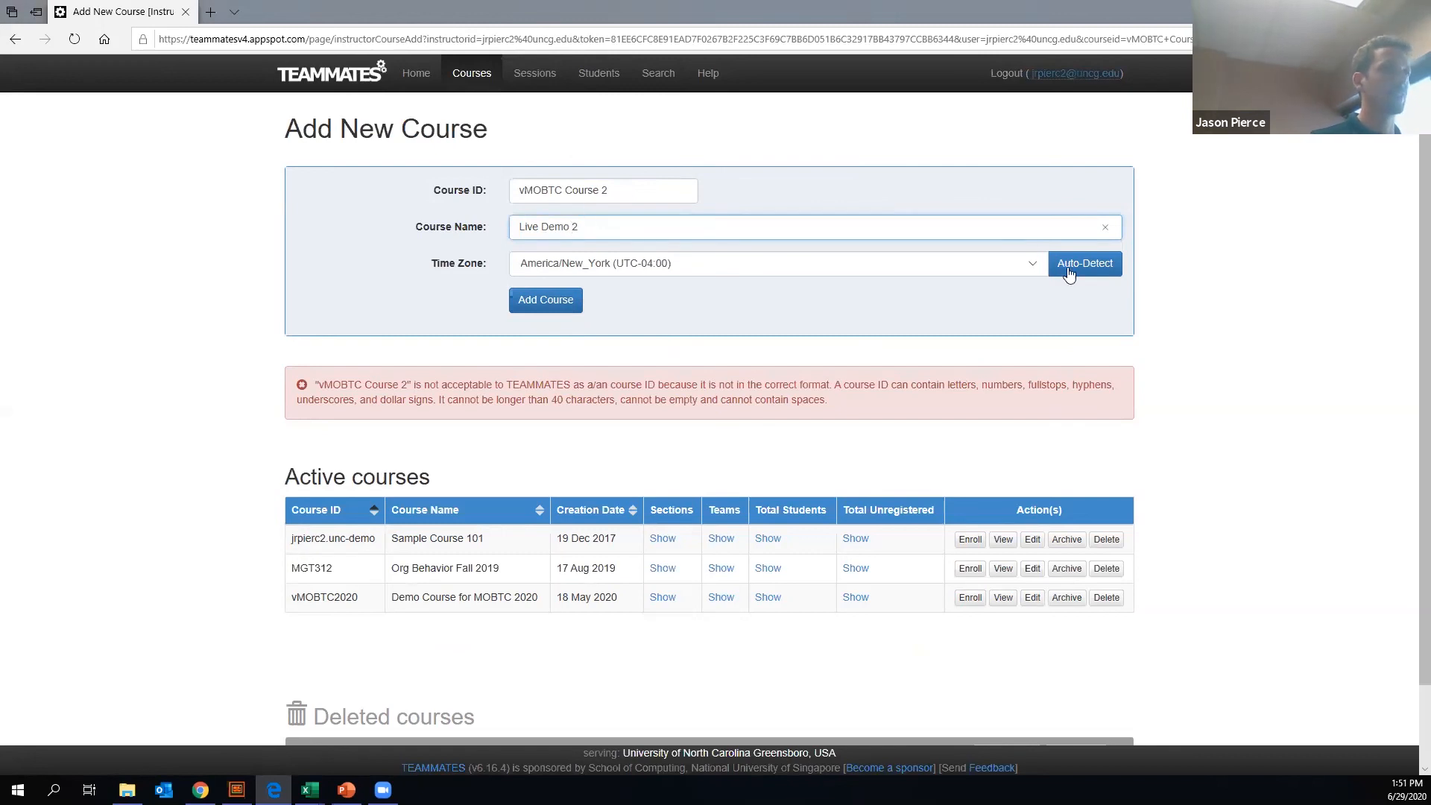
left_click(549, 313)
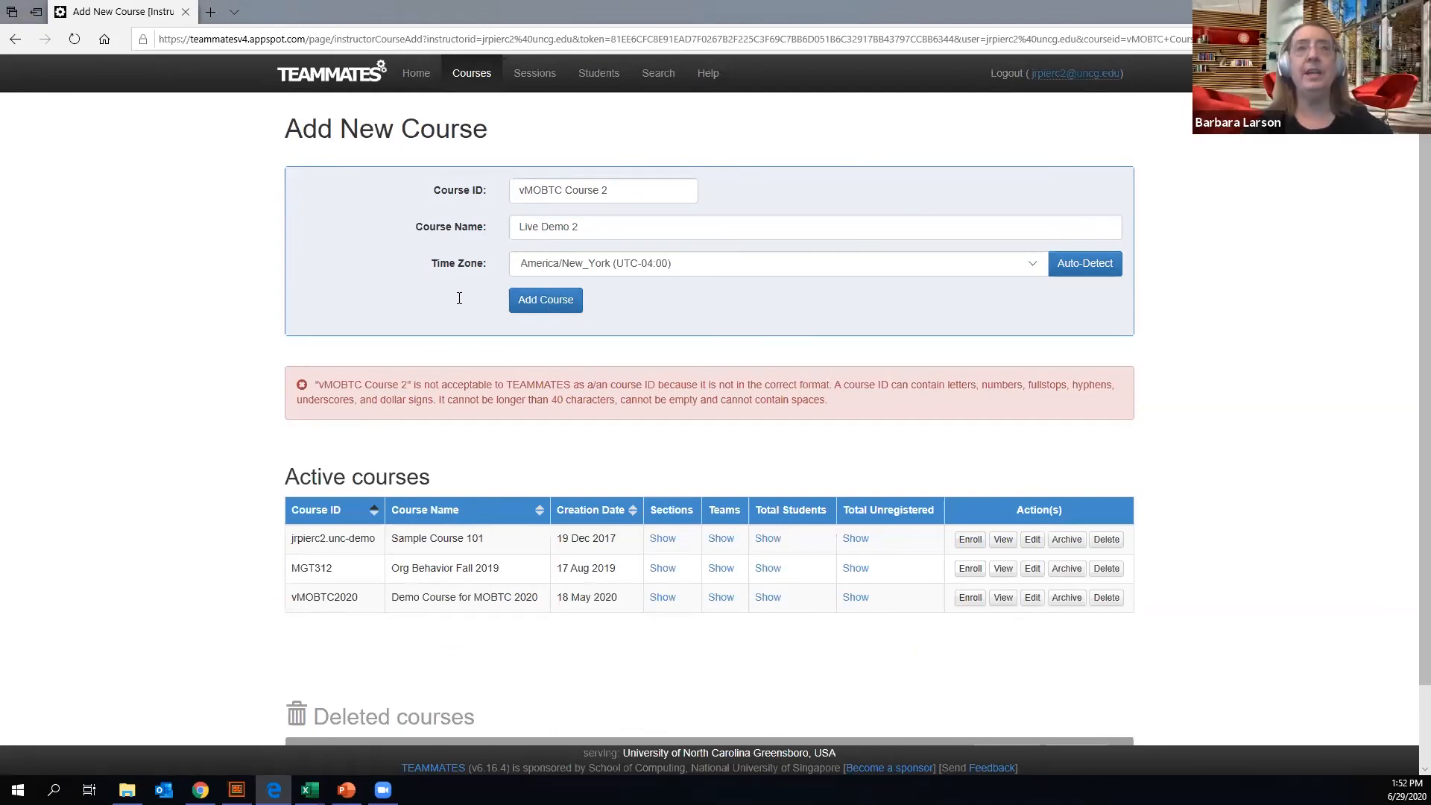
- Remove the spaces from the course ID so it reads vMOBTCCourse2, and add the course
left_click(569, 188)
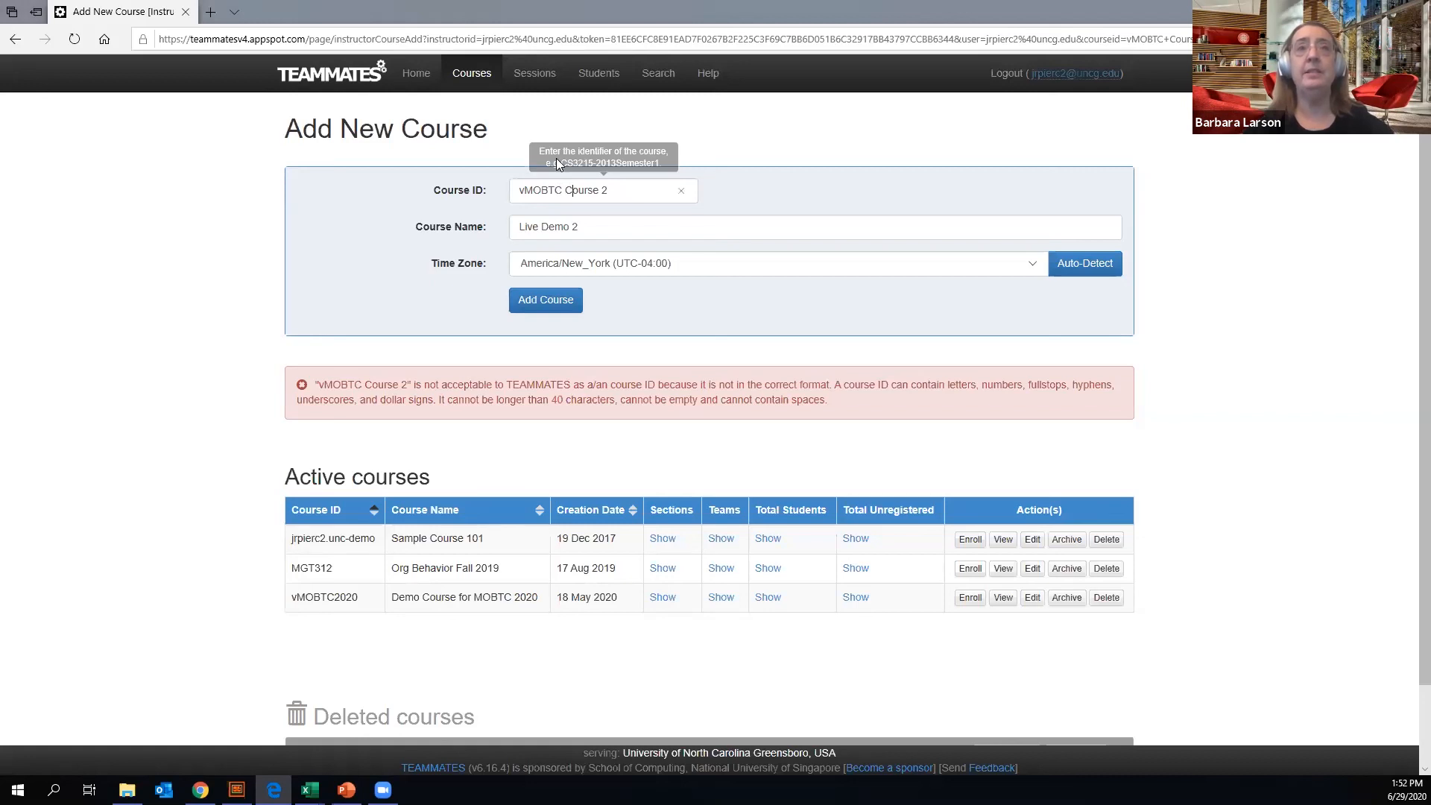
key("Left")
key("BackSpace")
key("Right")
key("Right")
key("Right")
key("Right")
key("Right")
key("Right")
key("Right")
key("BackSpace")
key("BackSpace")
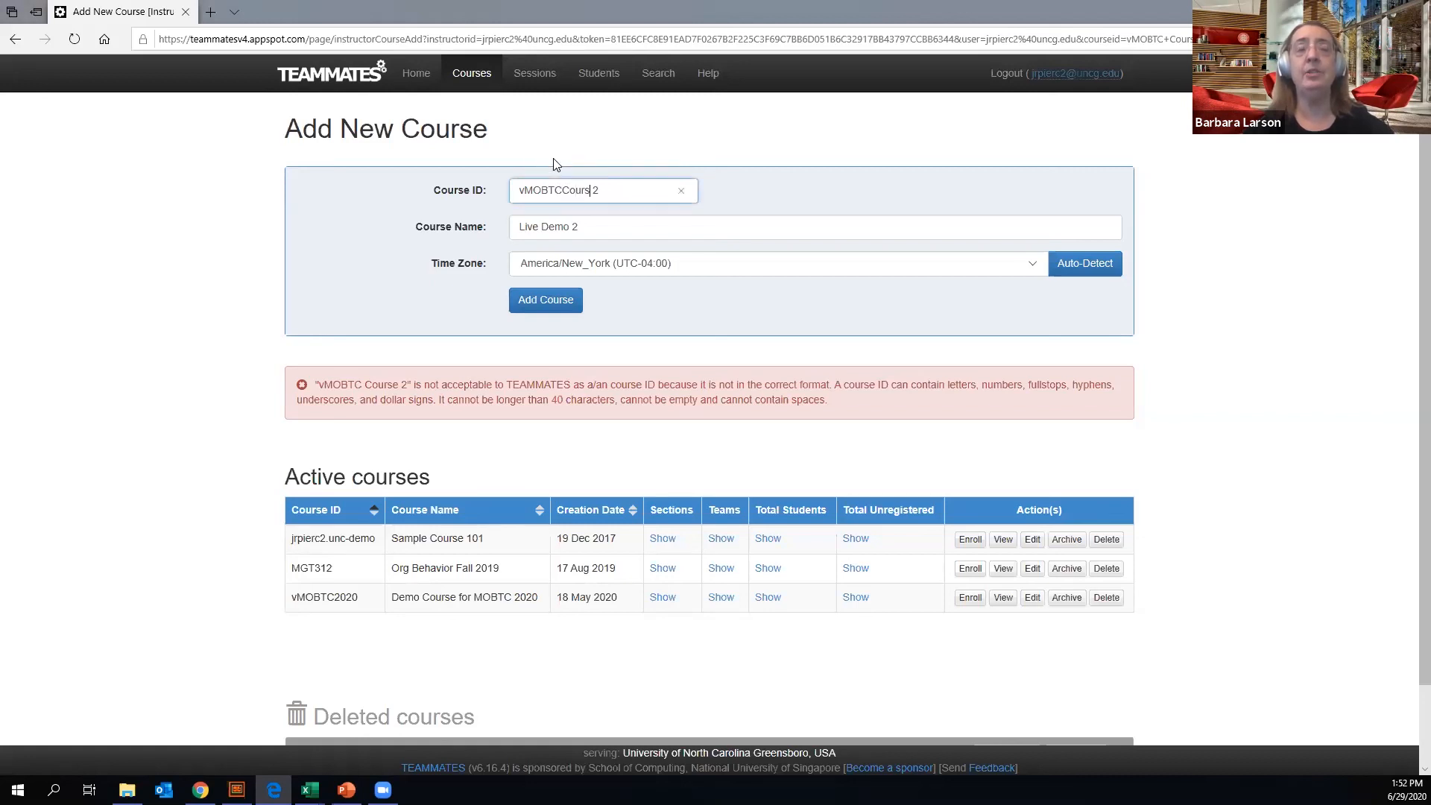
type("e")
left_click(527, 301)
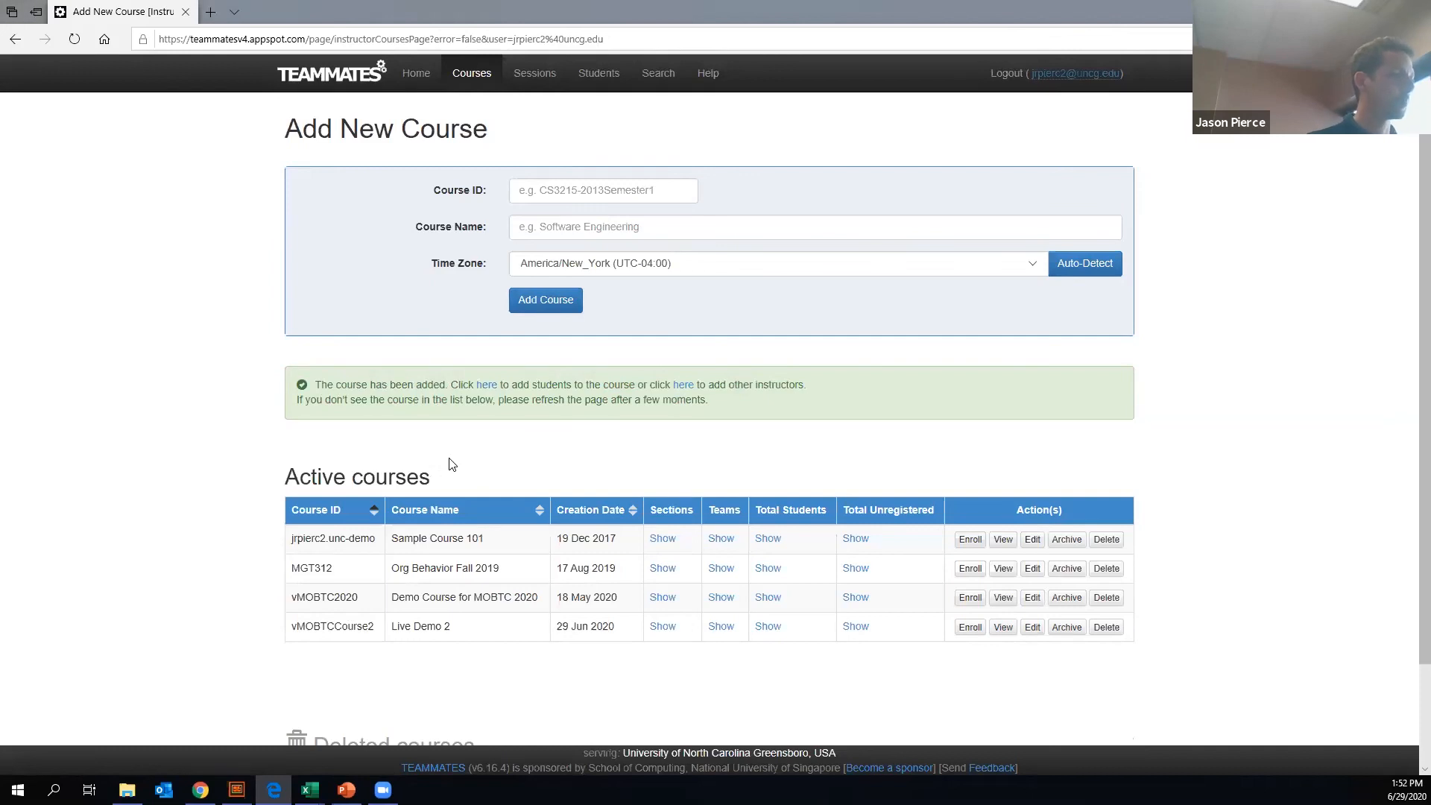
- Open student enrollment for vMOBTCCourse2 and copy the six sample student rows into the new students table
left_click_drag(445, 631, 335, 627)
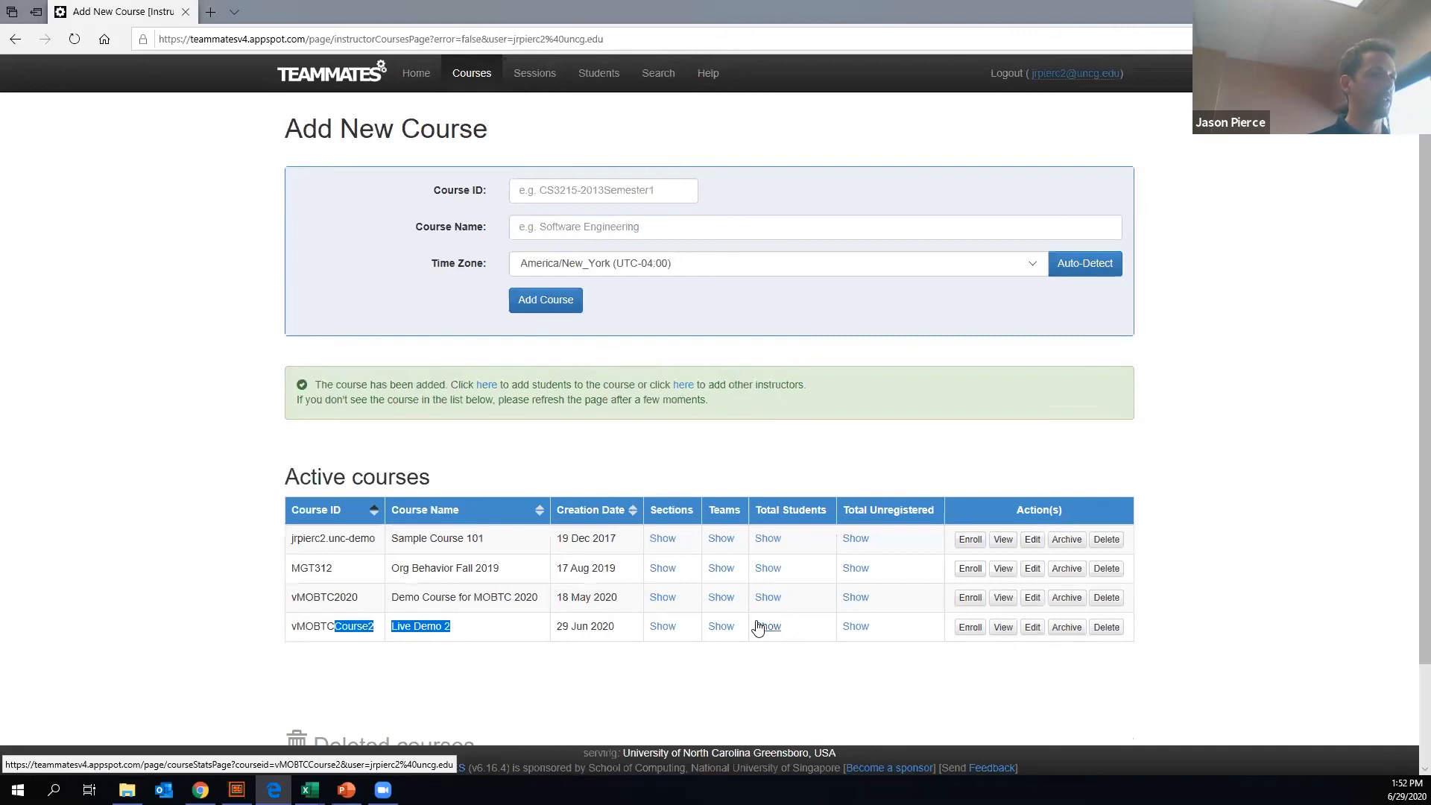
left_click(971, 630)
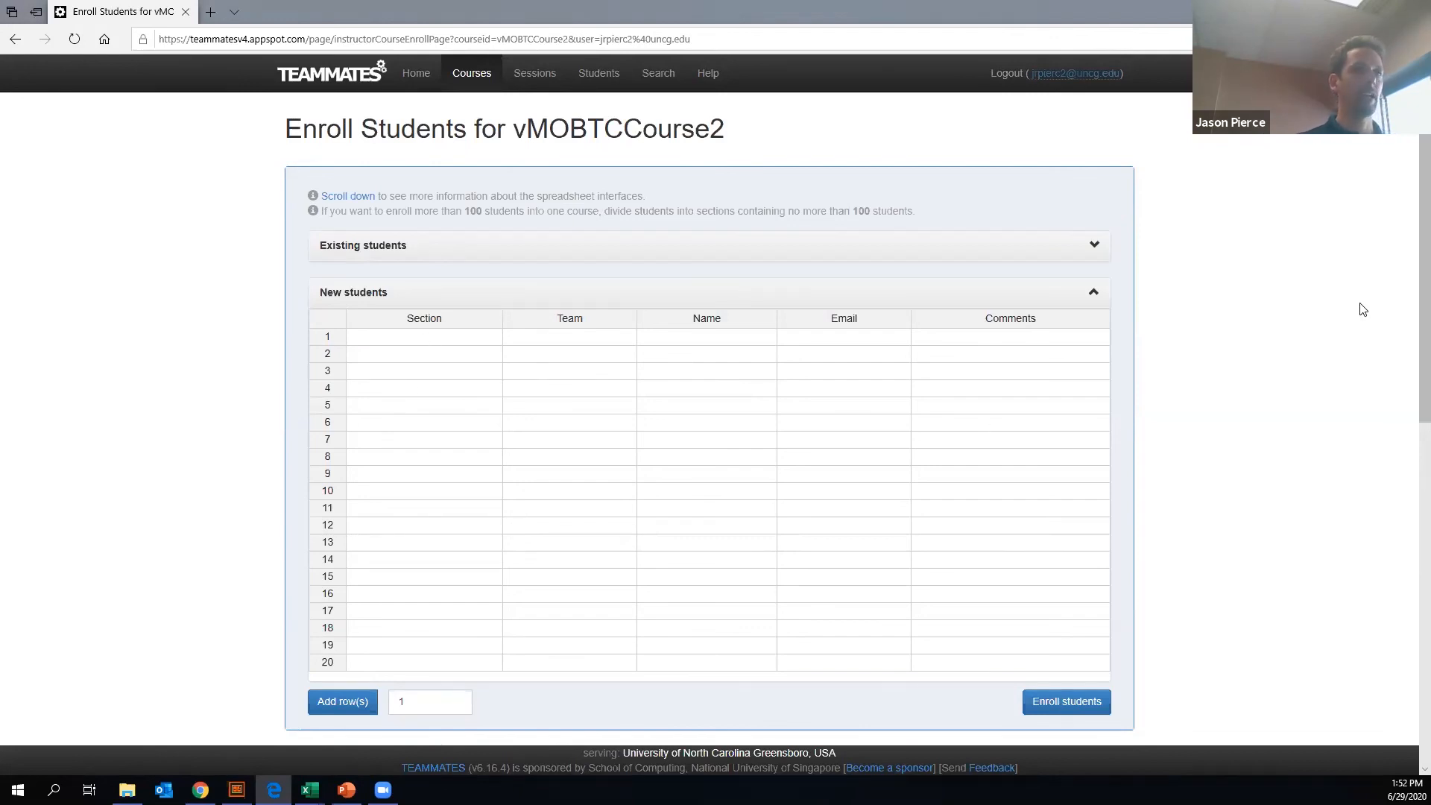
left_click(1406, 506)
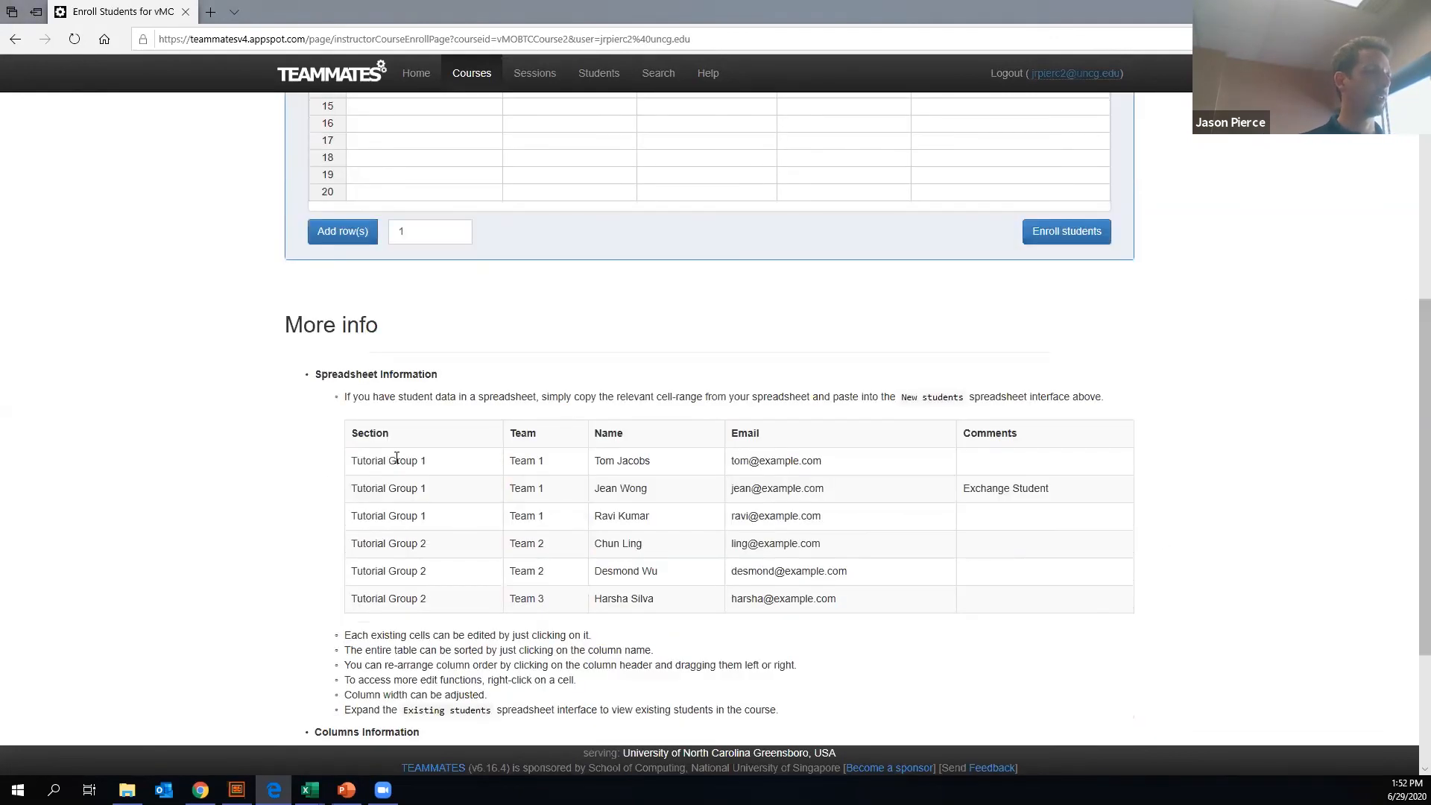
left_click_drag(356, 461, 866, 602)
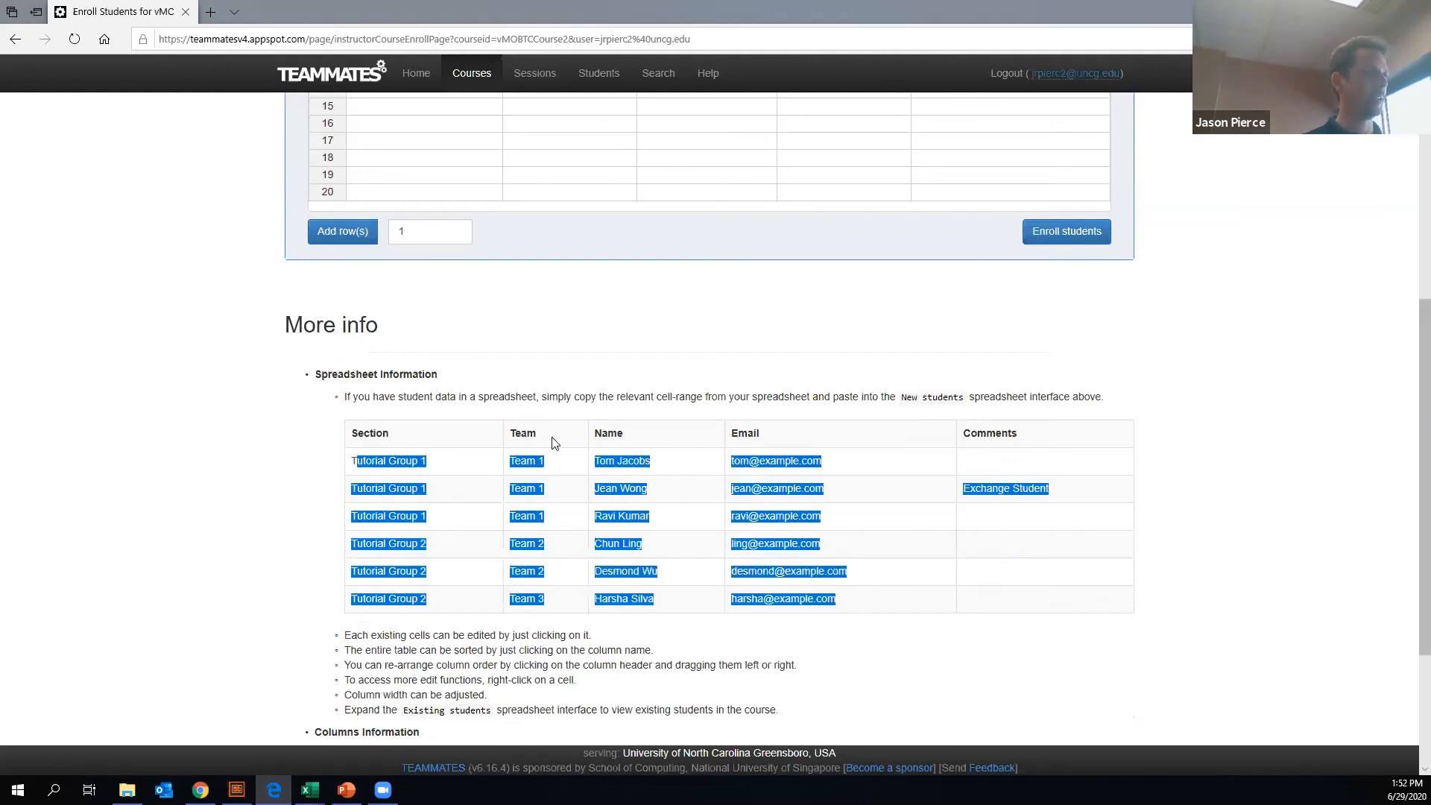
scroll(388, 218, "up", 4)
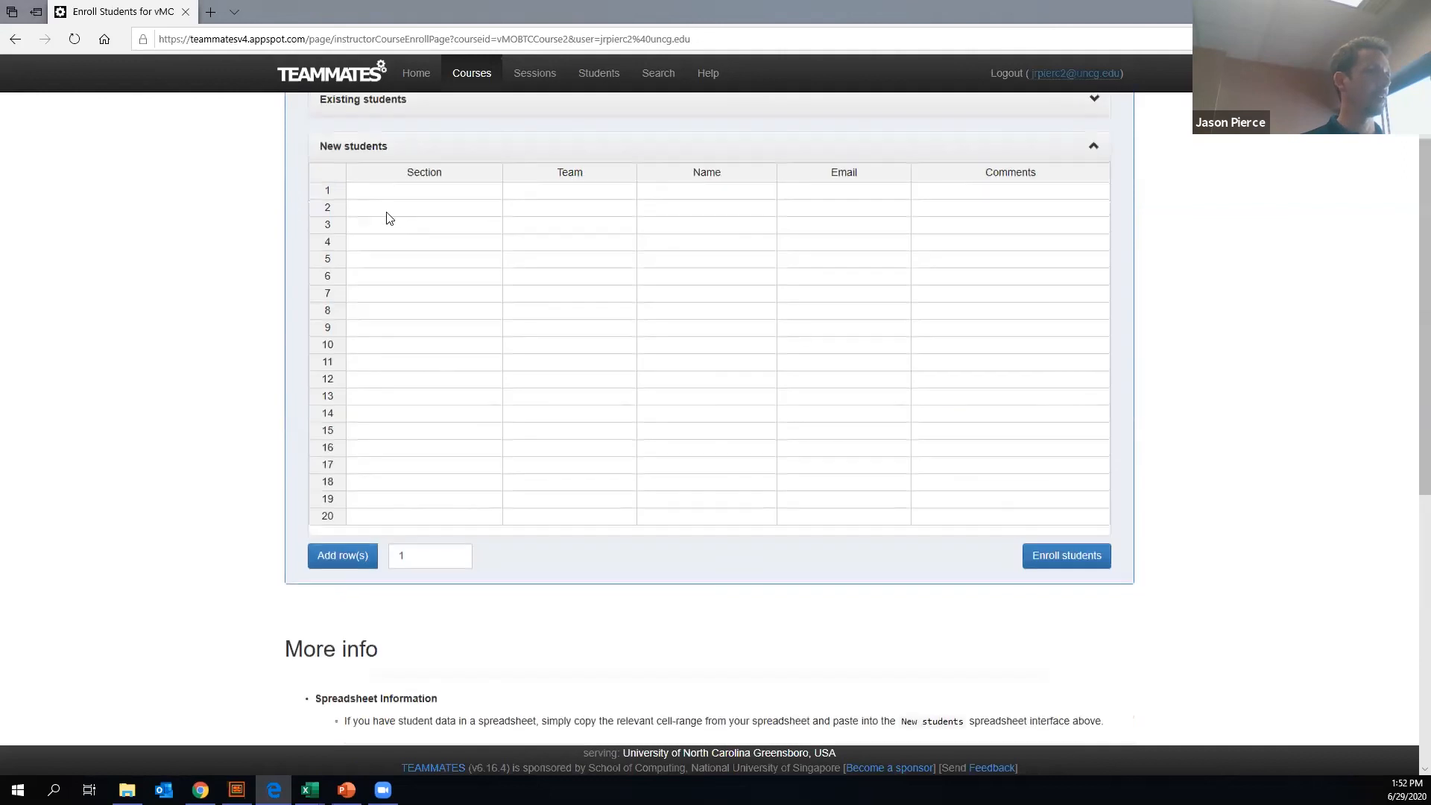
left_click(382, 196)
key("ctrl+v")
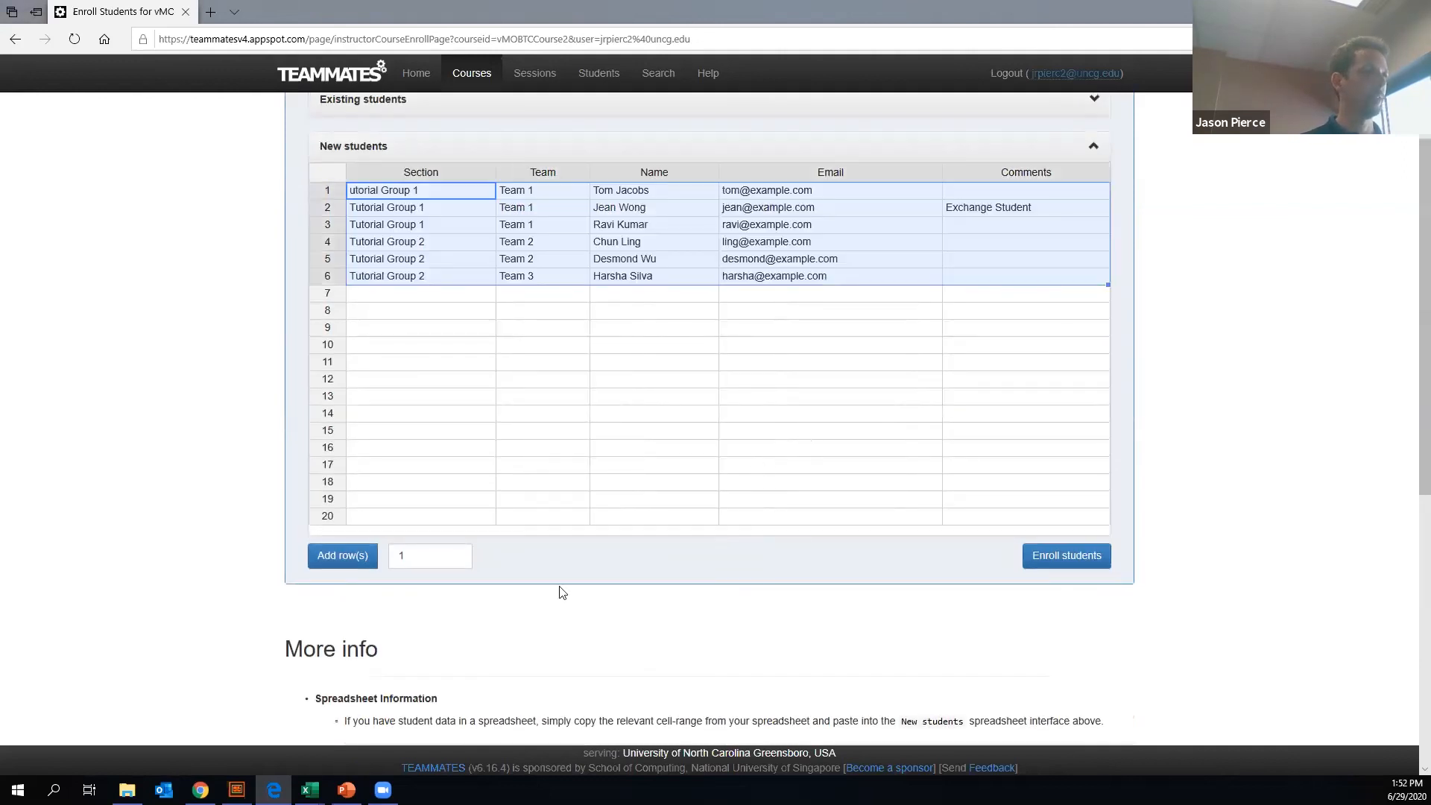
- Extend the new students table to 27 rows by adding blank rows one at a time
left_click(353, 560)
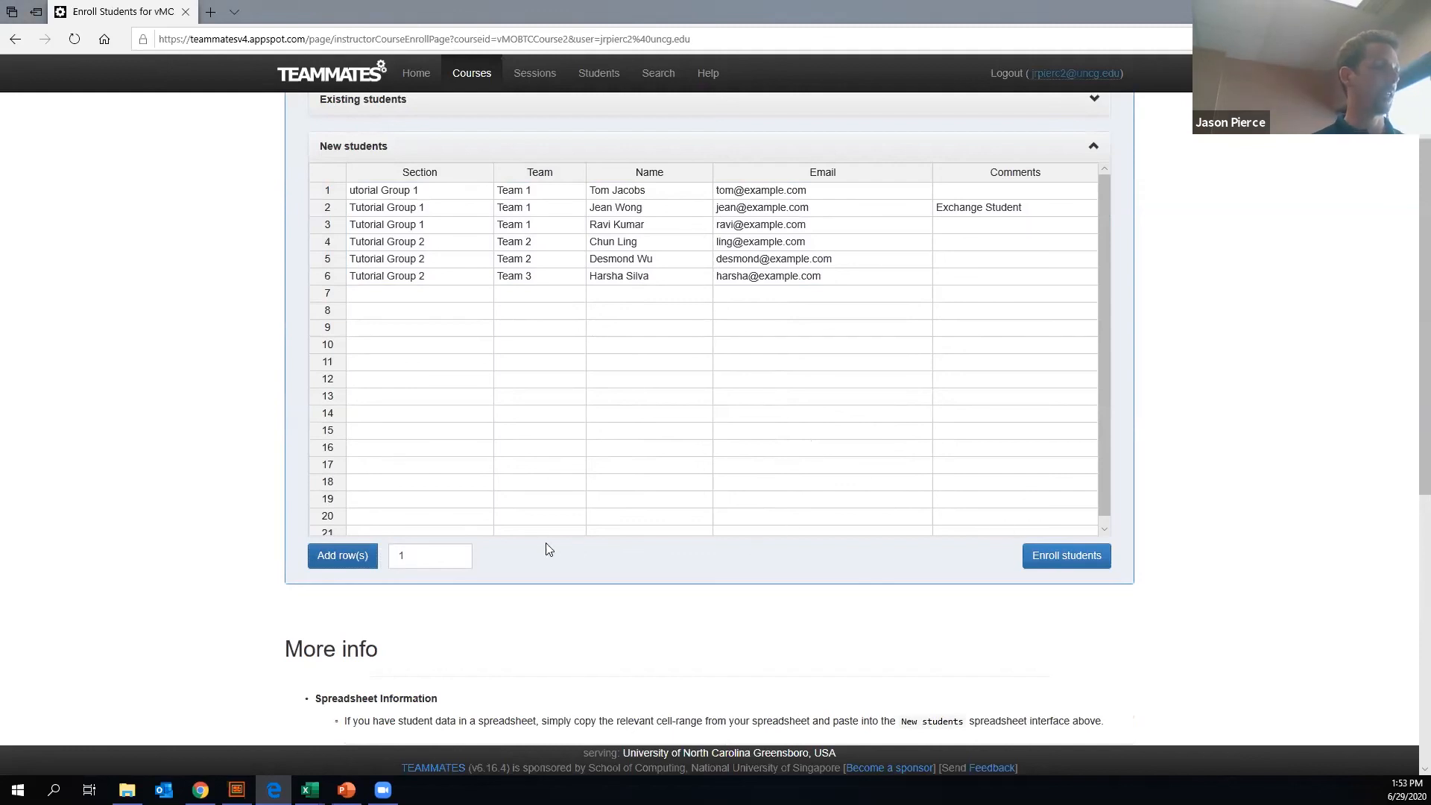
scroll(677, 424, "down", 1)
left_click(348, 564)
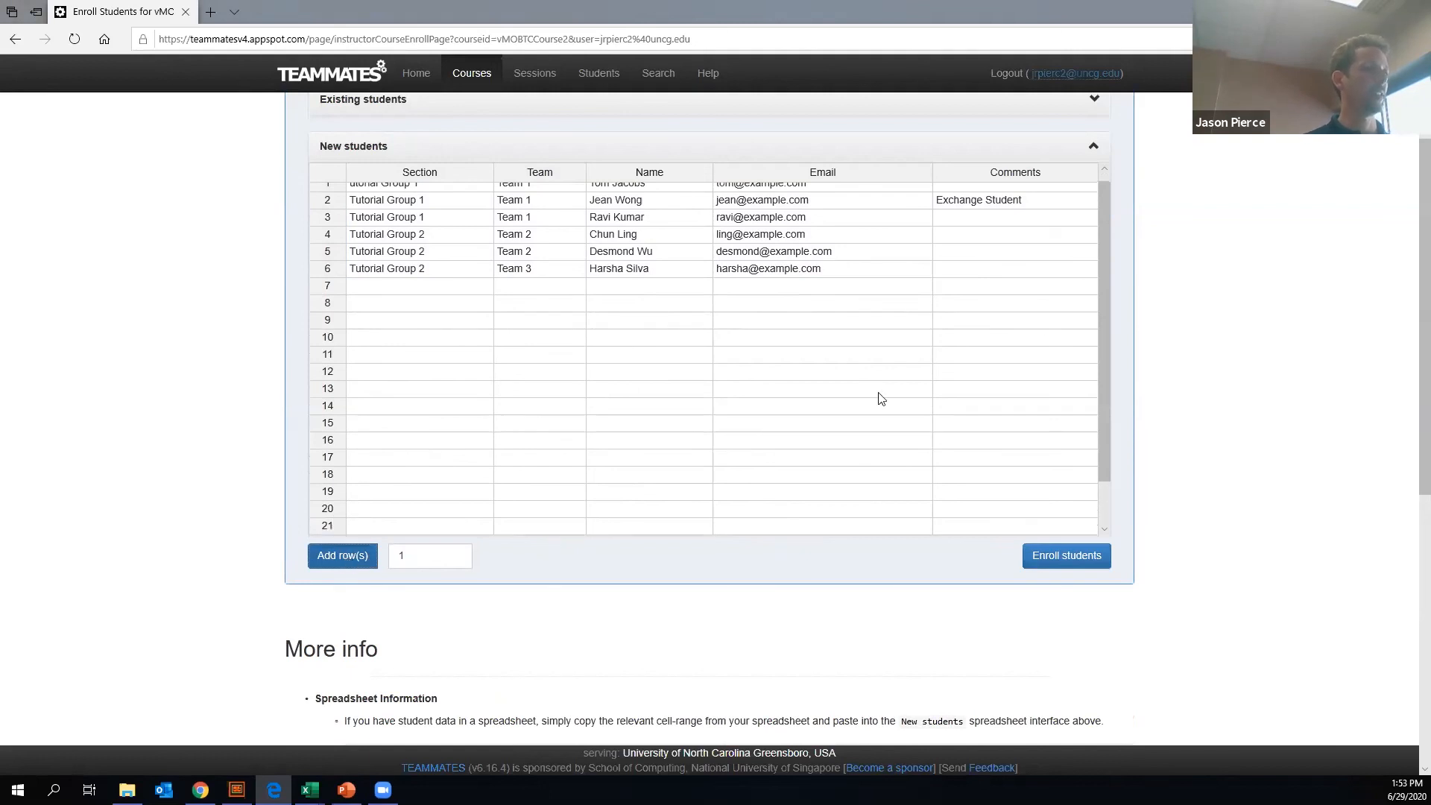
left_click_drag(1003, 373, 1058, 510)
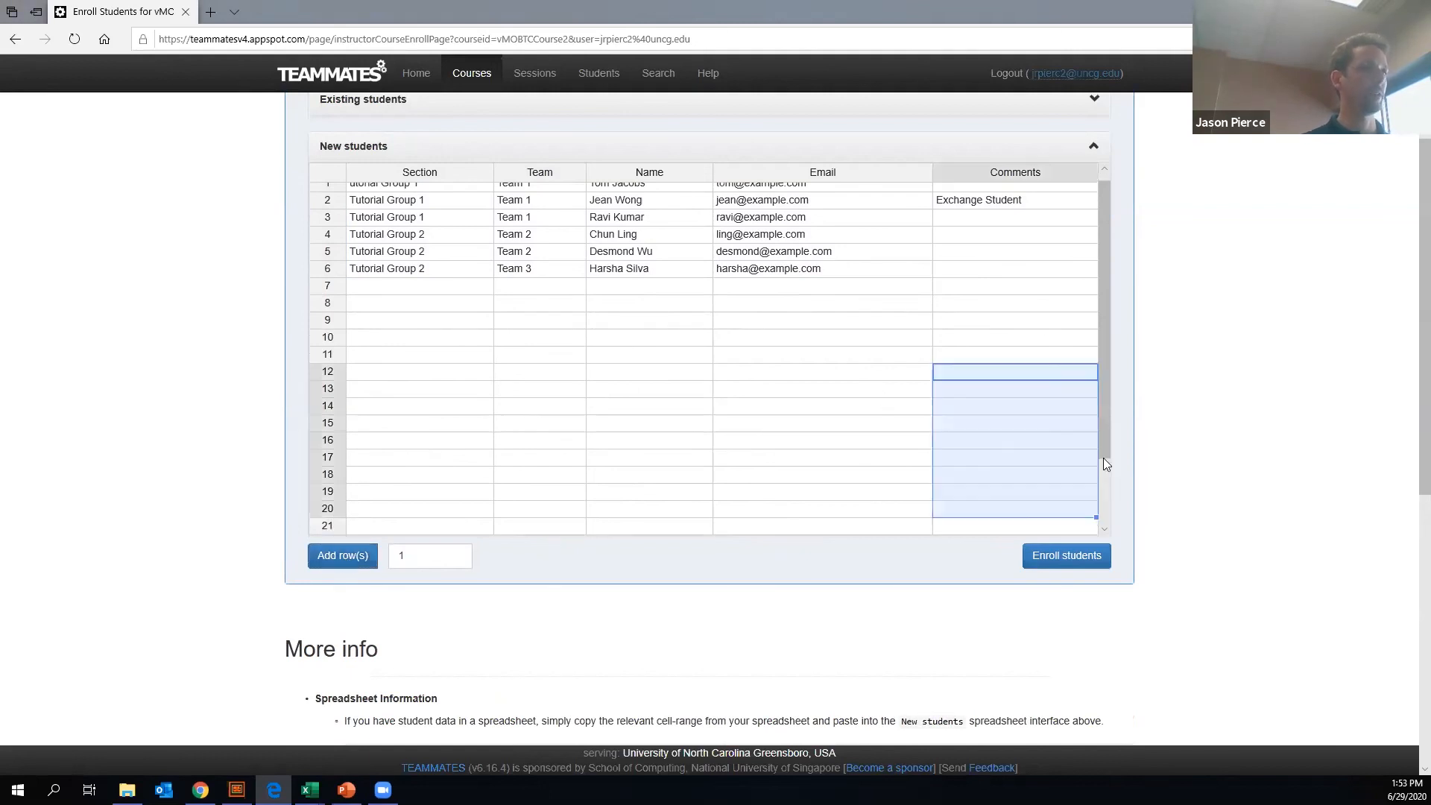
left_click(1104, 528)
left_click(345, 560)
left_click_drag(1101, 480, 1101, 500)
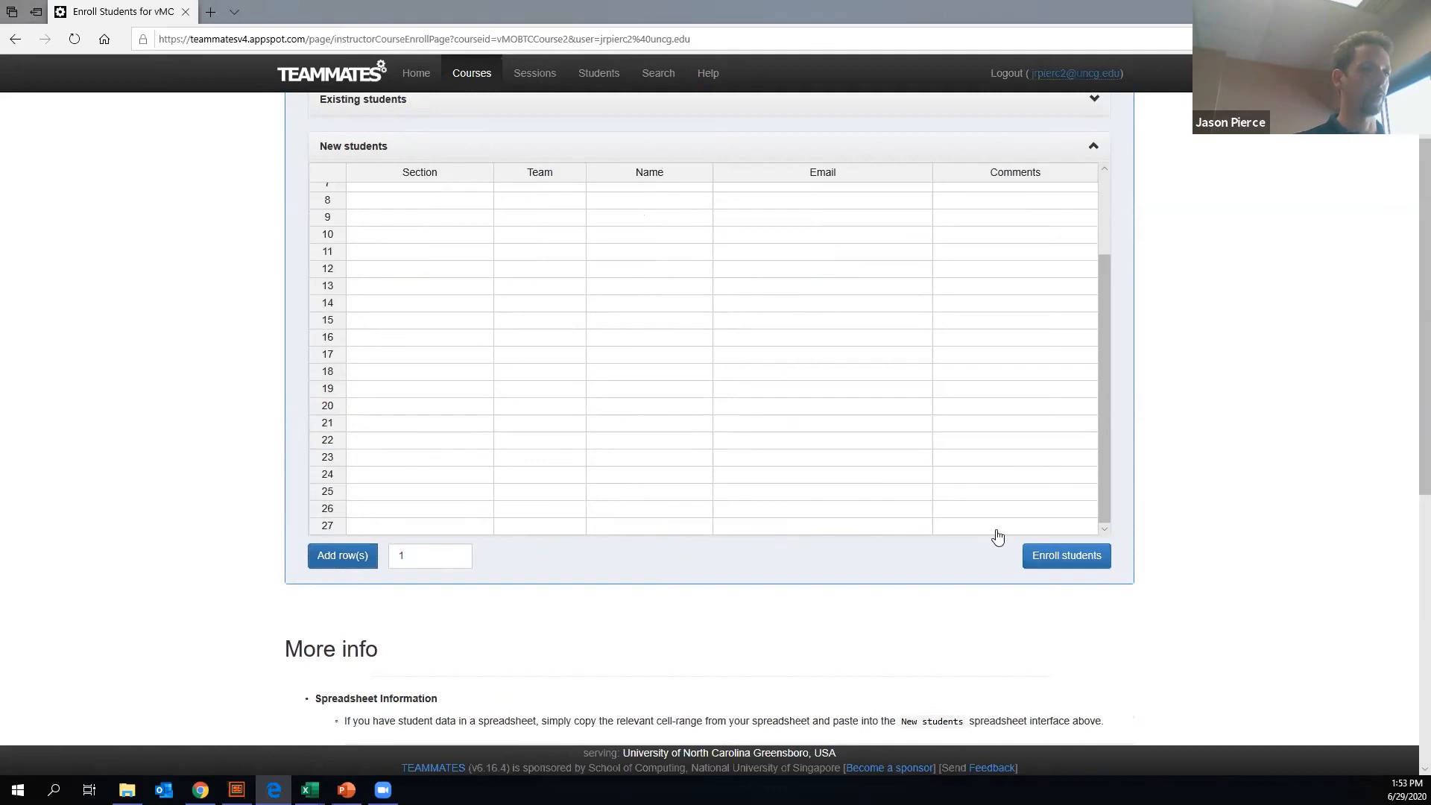
key("ctrl+v")
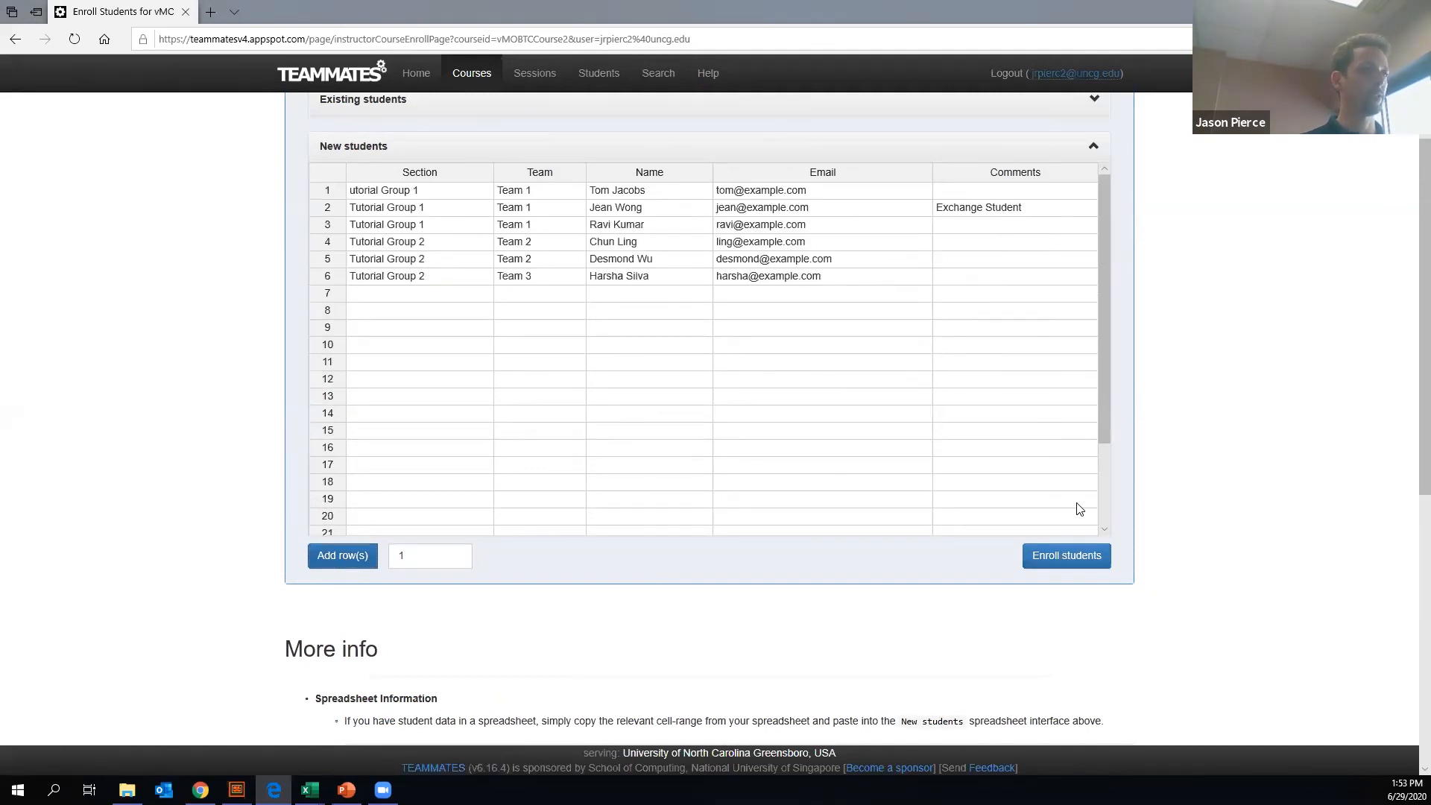
- Correct the first student's section to "Tutorial Group 1" and enroll the six sample students in vMOBTCCourse2
left_click(1069, 558)
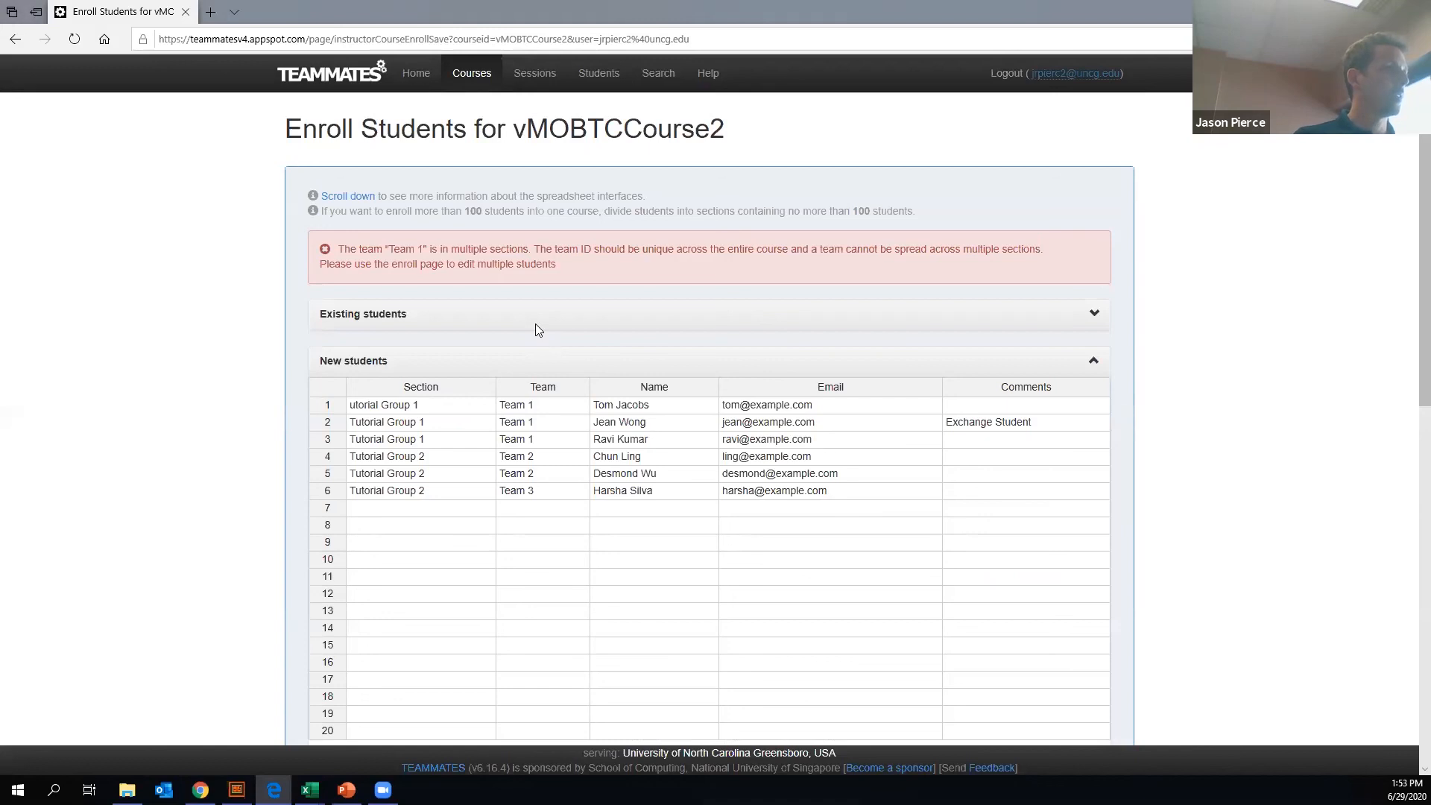
left_click(352, 406)
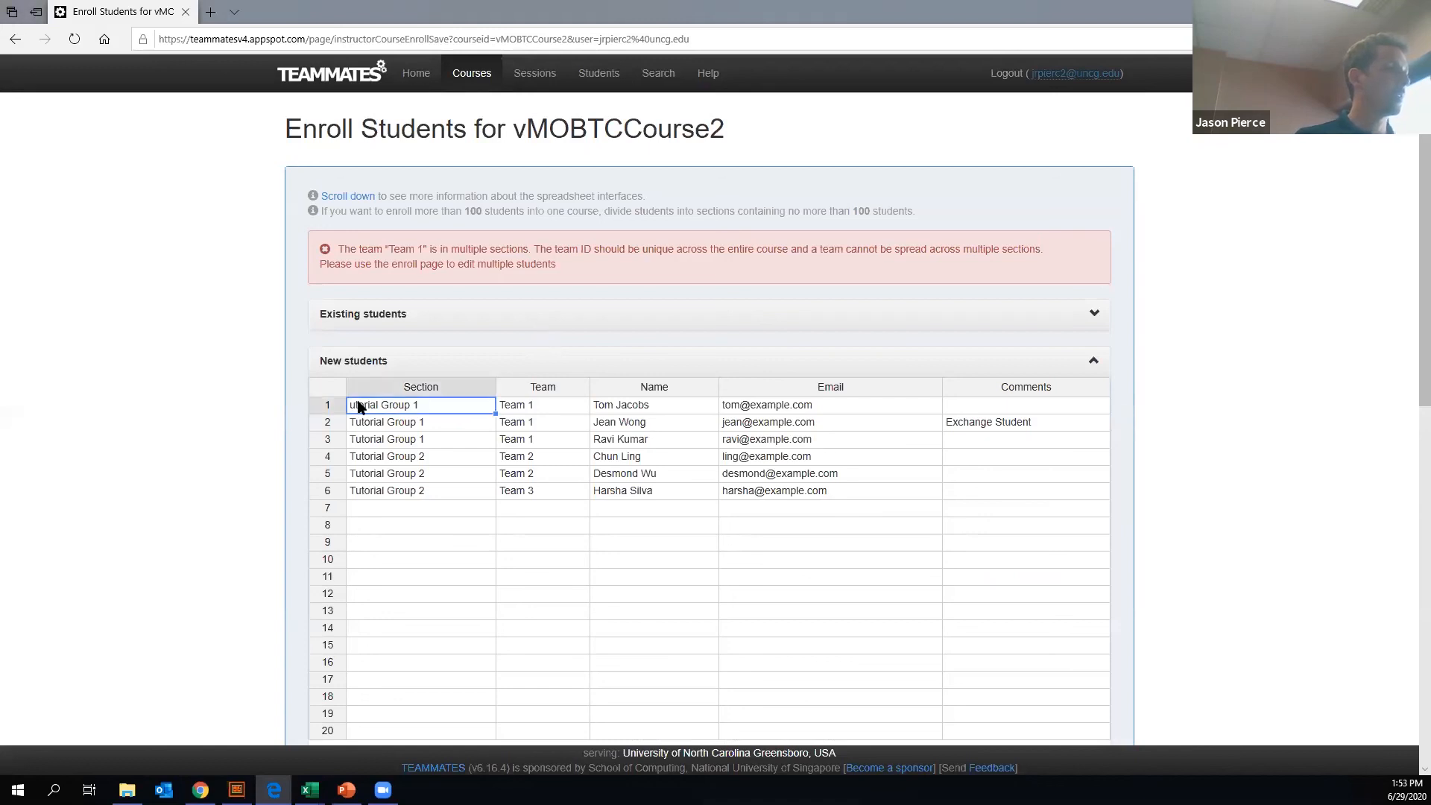
double_click(377, 404)
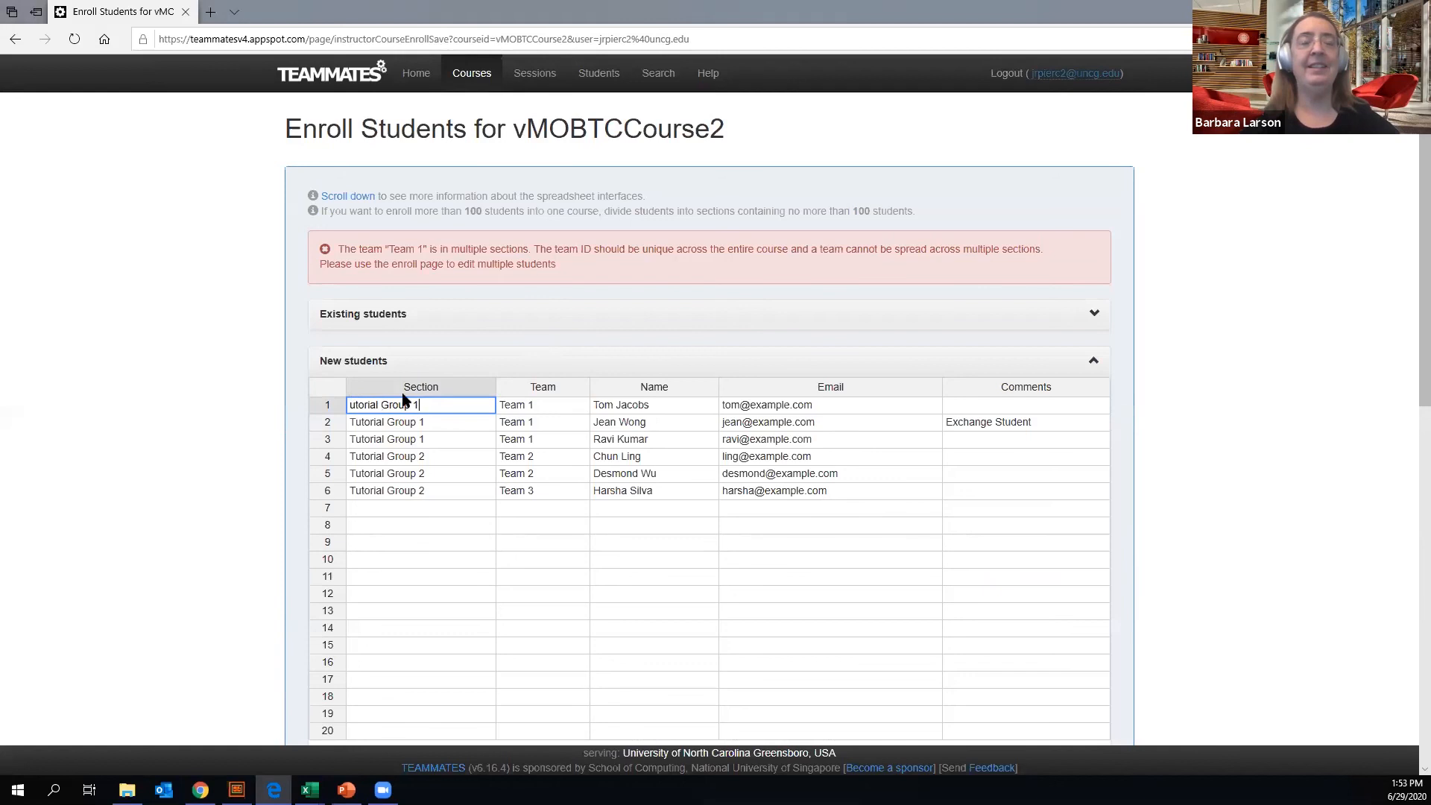
type("T")
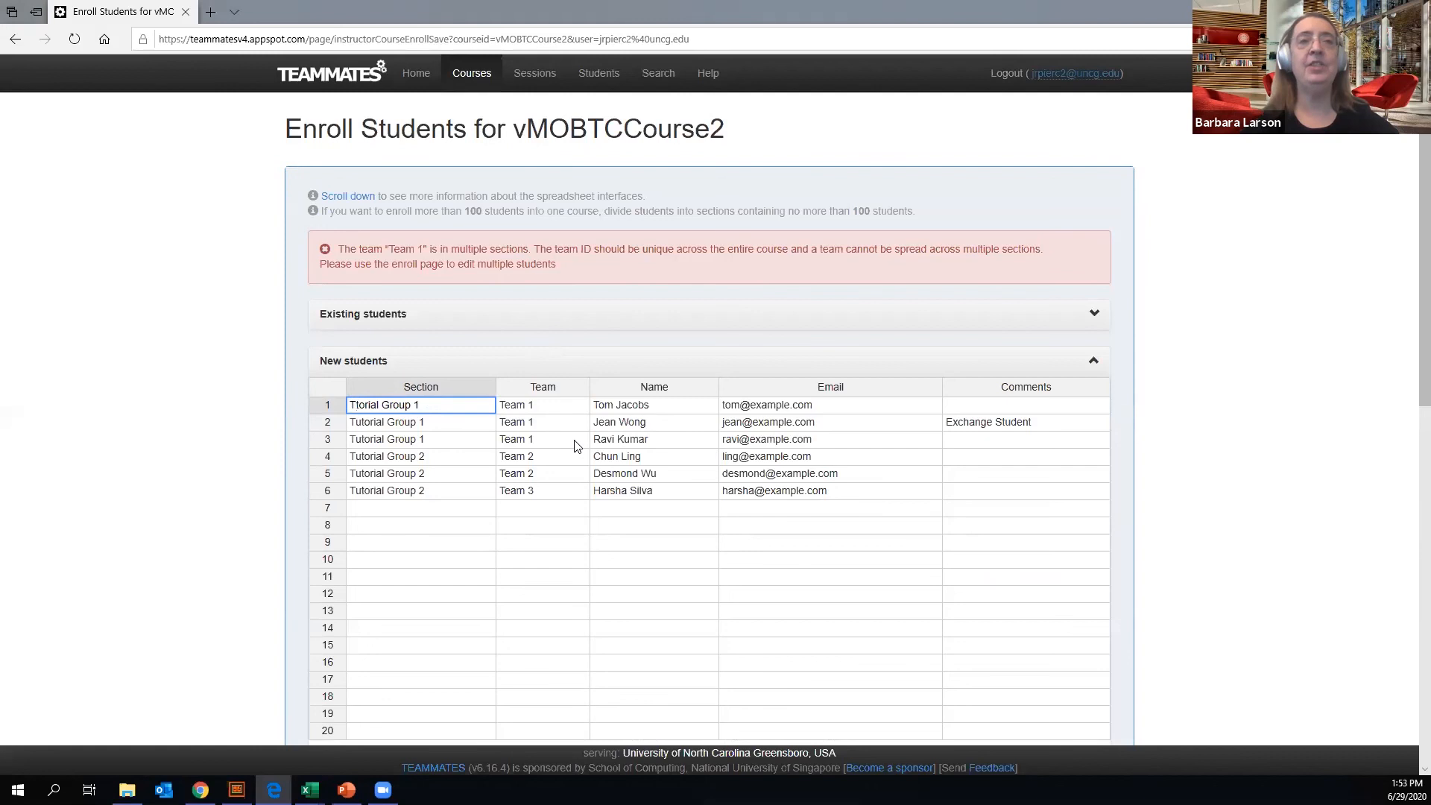
type("u")
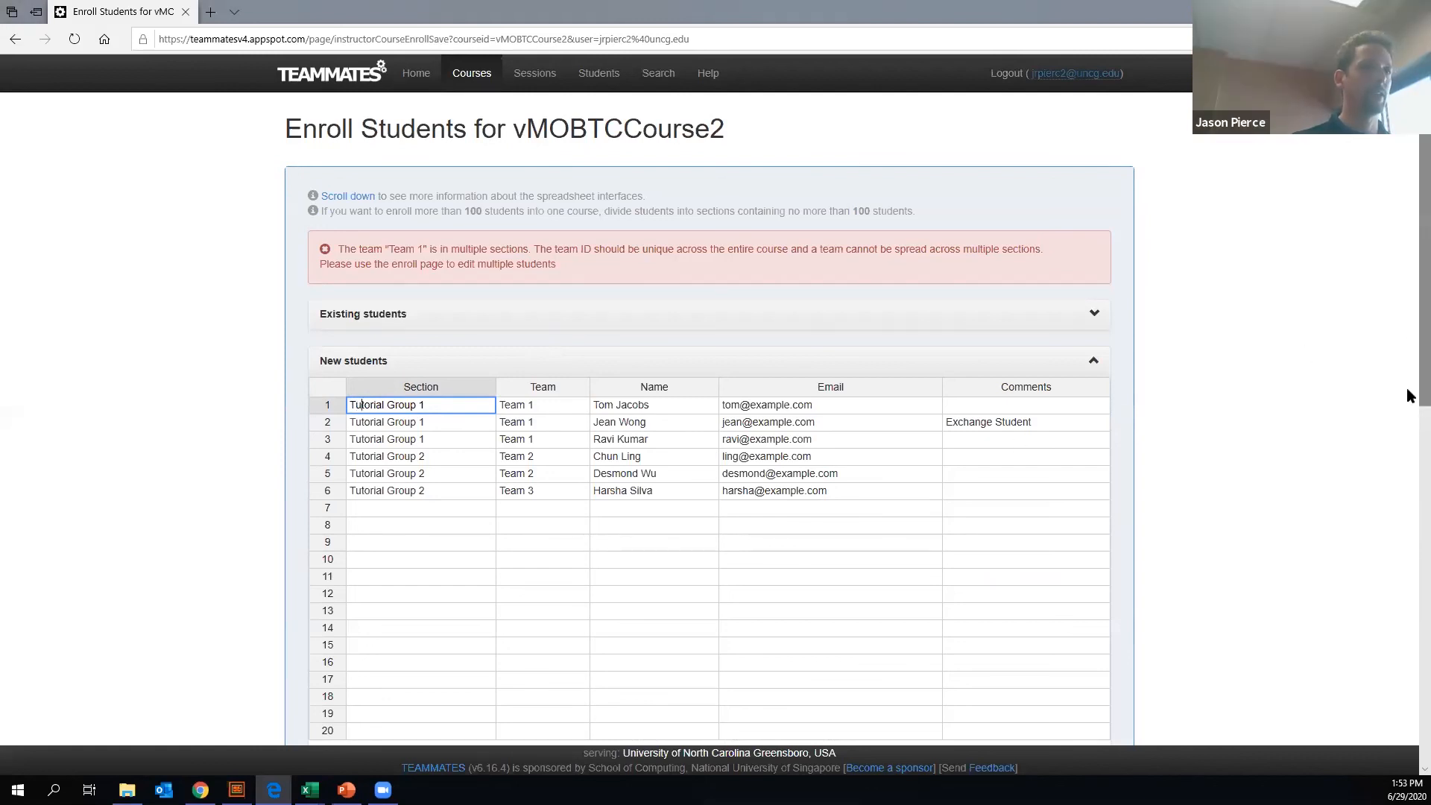
scroll(1228, 514, "down", 3)
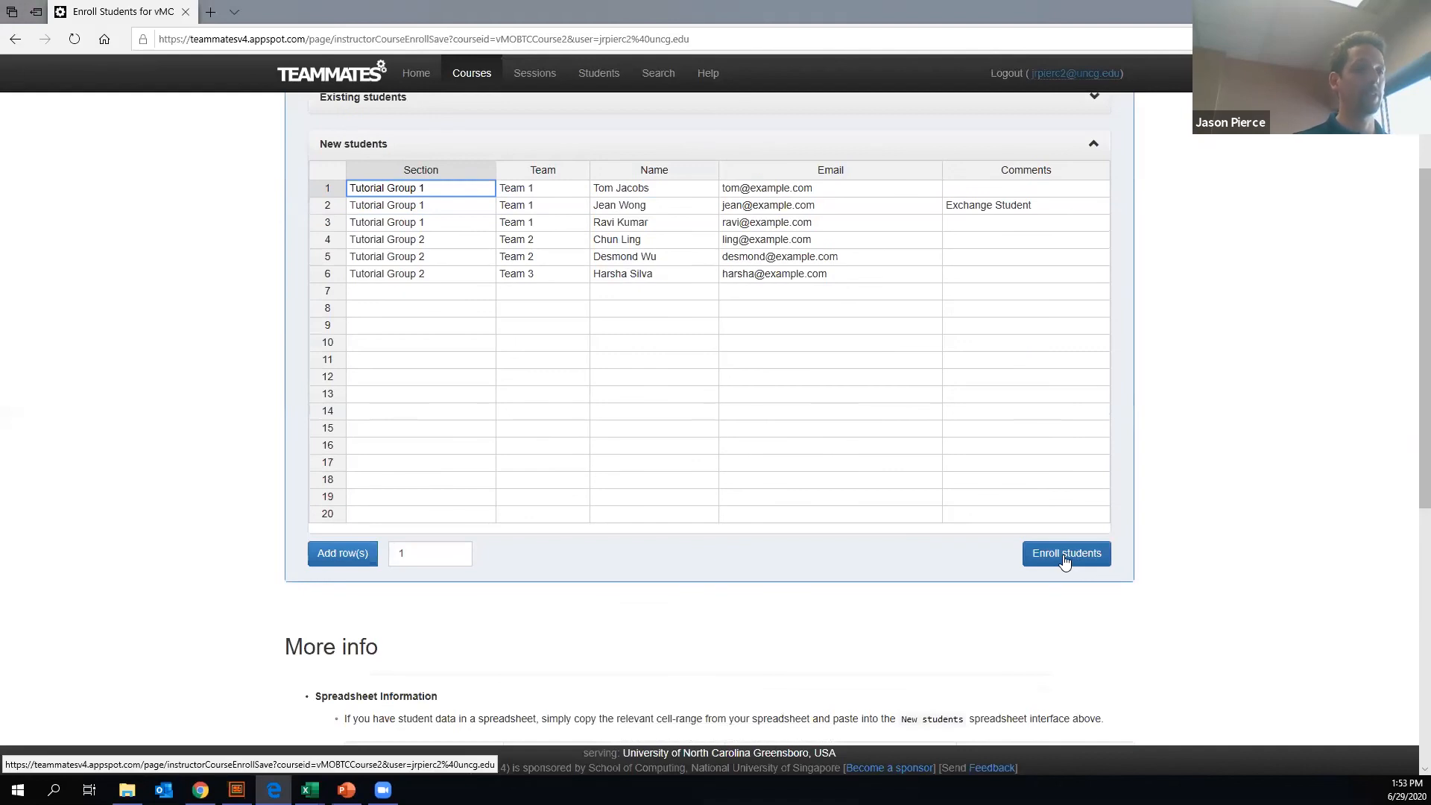
left_click(1064, 560)
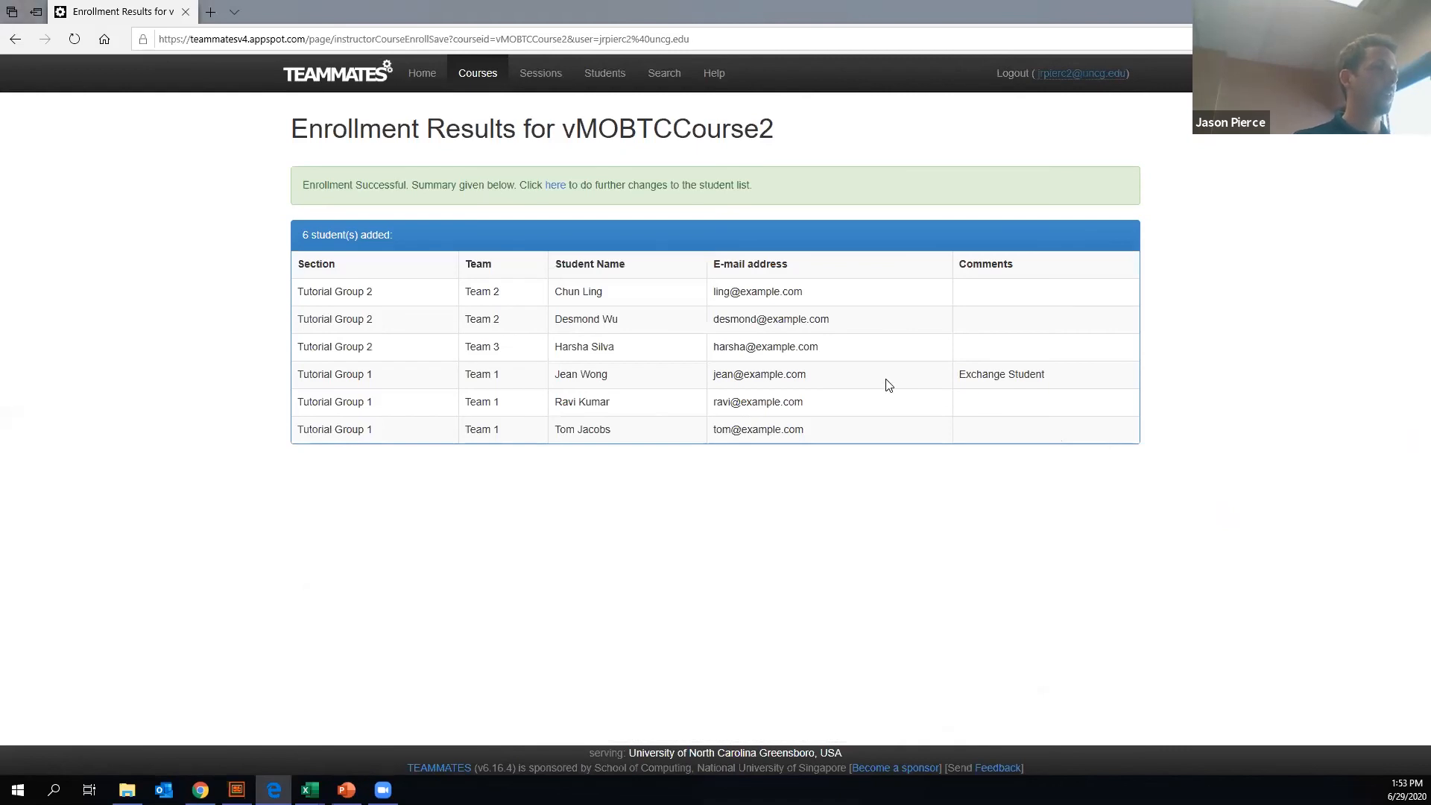
- Open the course details of vMOBTCCourse2 from the course list and remove the Team 3 student from the course
left_click(556, 185)
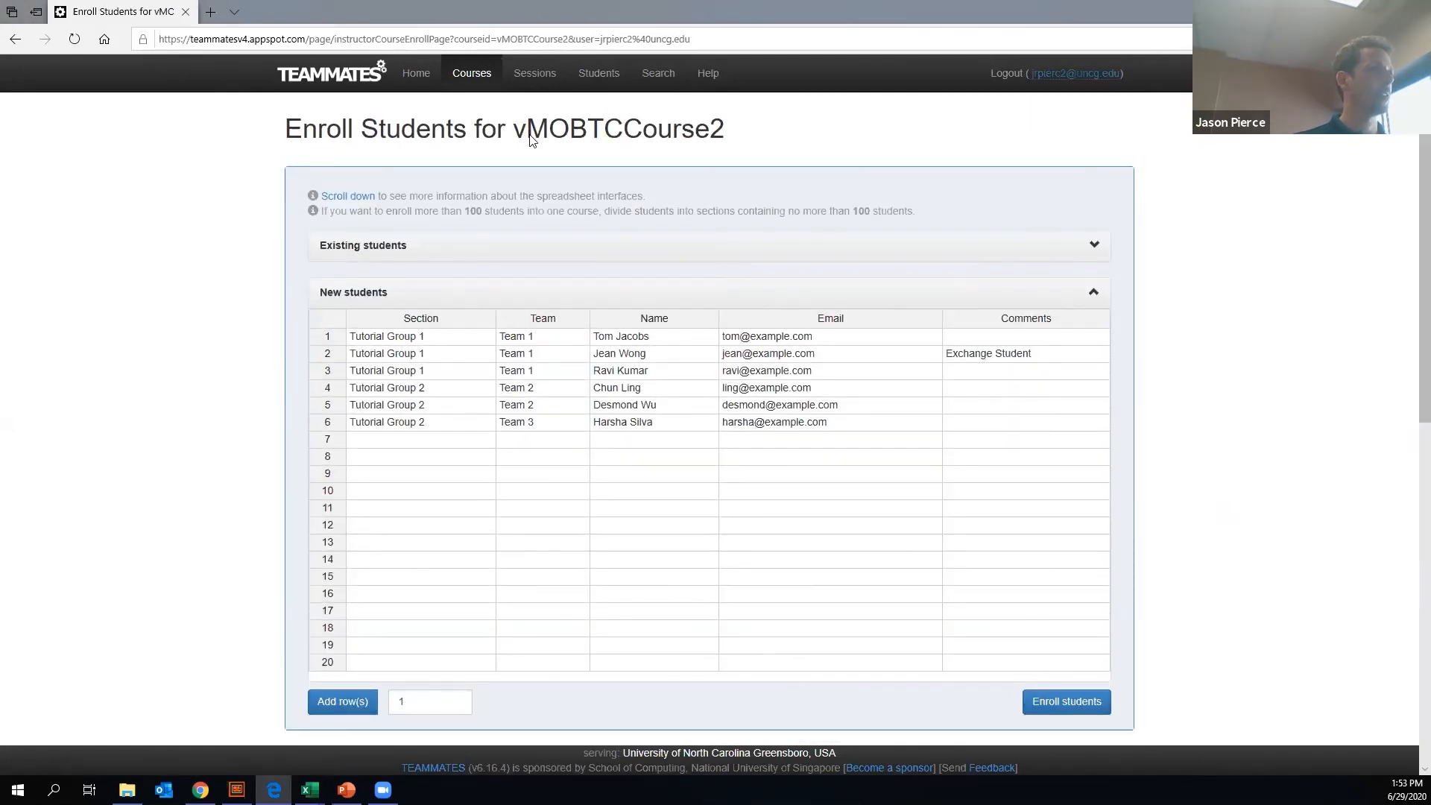
left_click(472, 72)
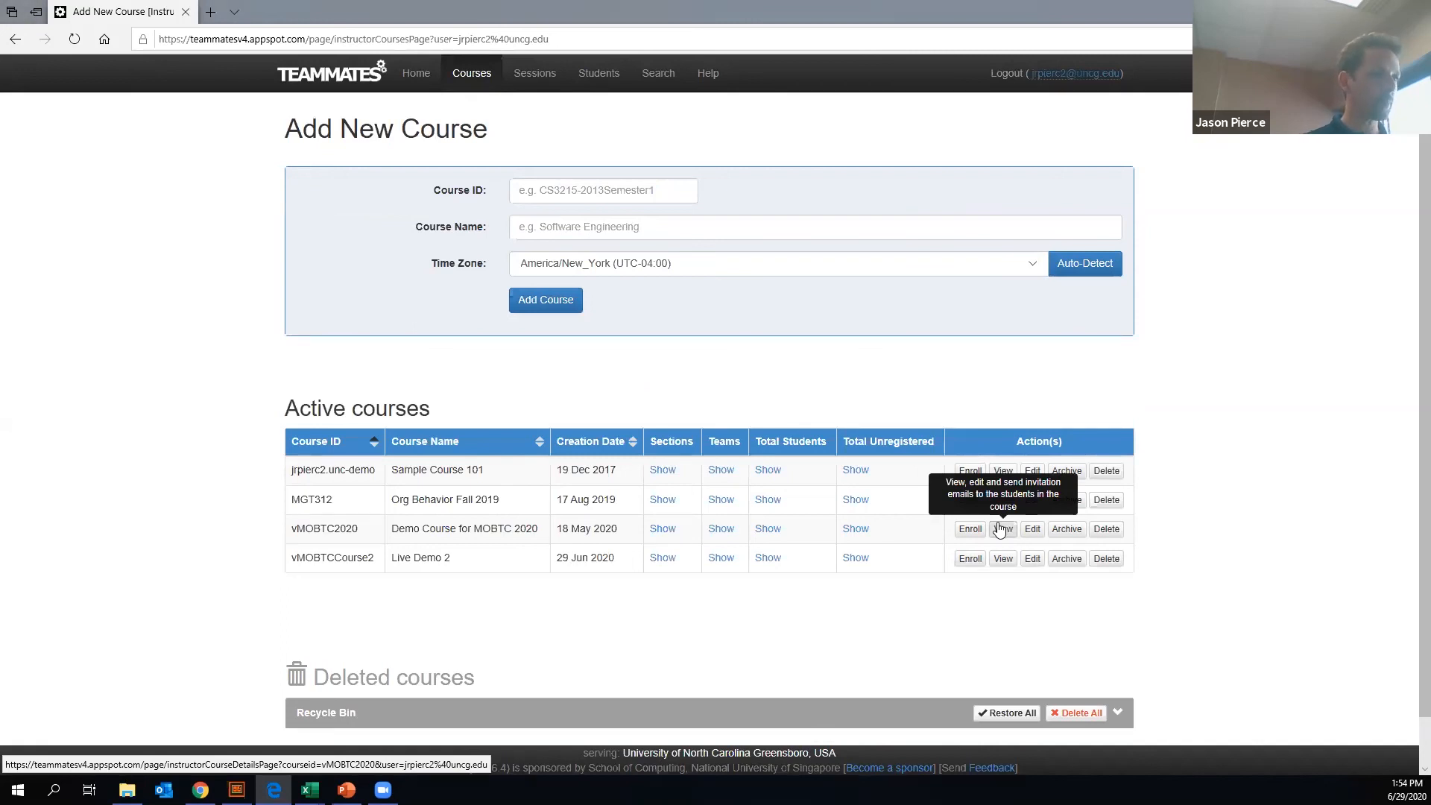
left_click(1004, 558)
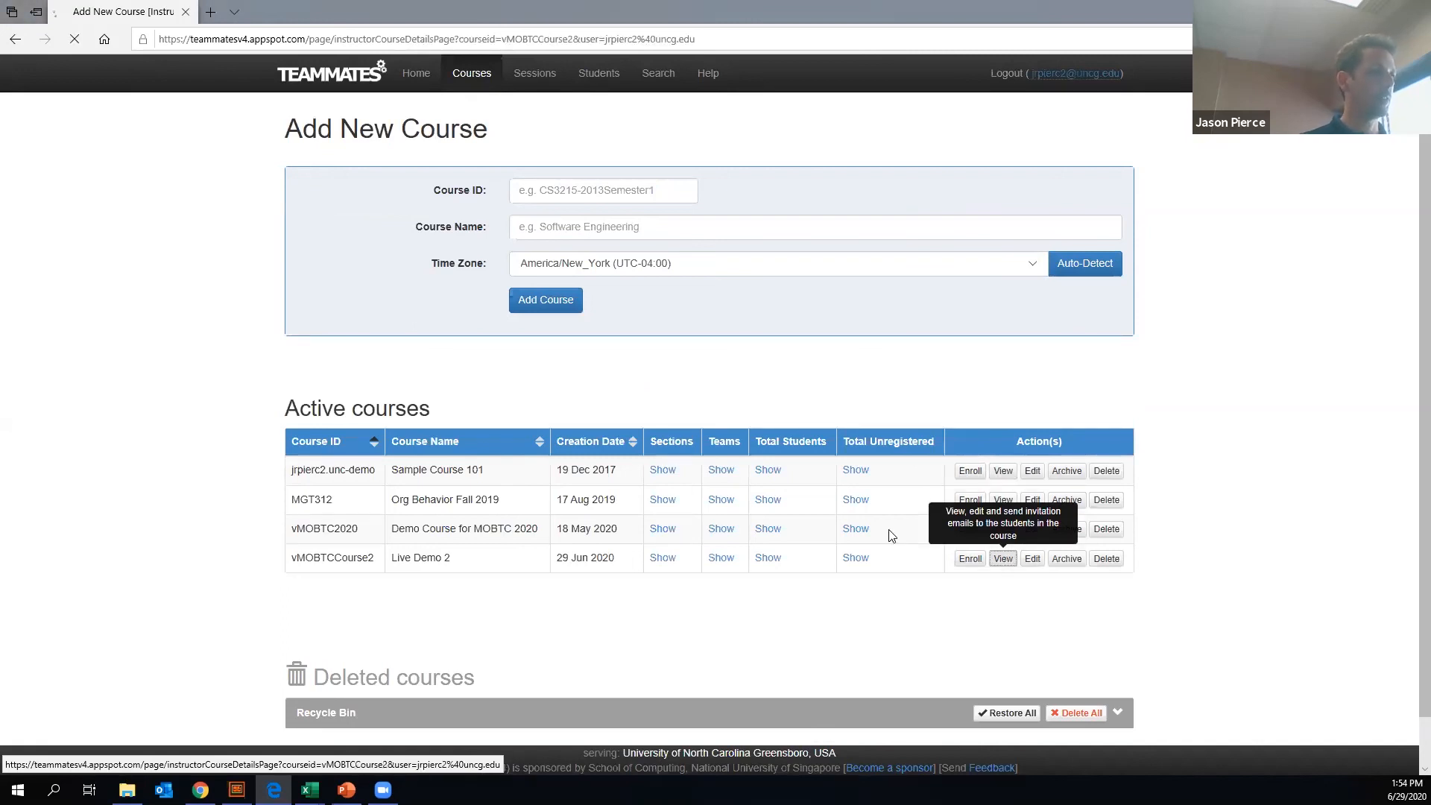
scroll(1024, 468, "down", 1)
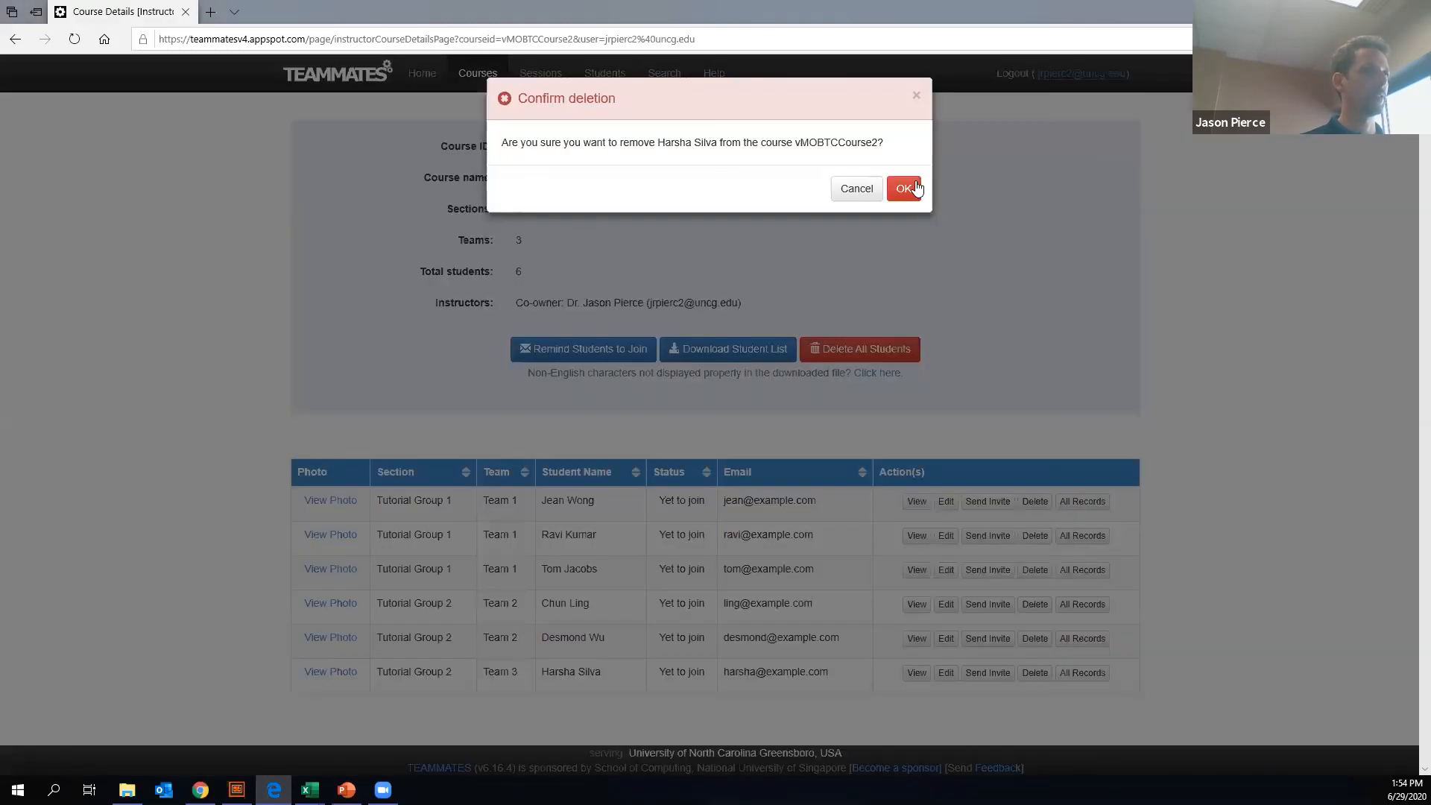
left_click(911, 188)
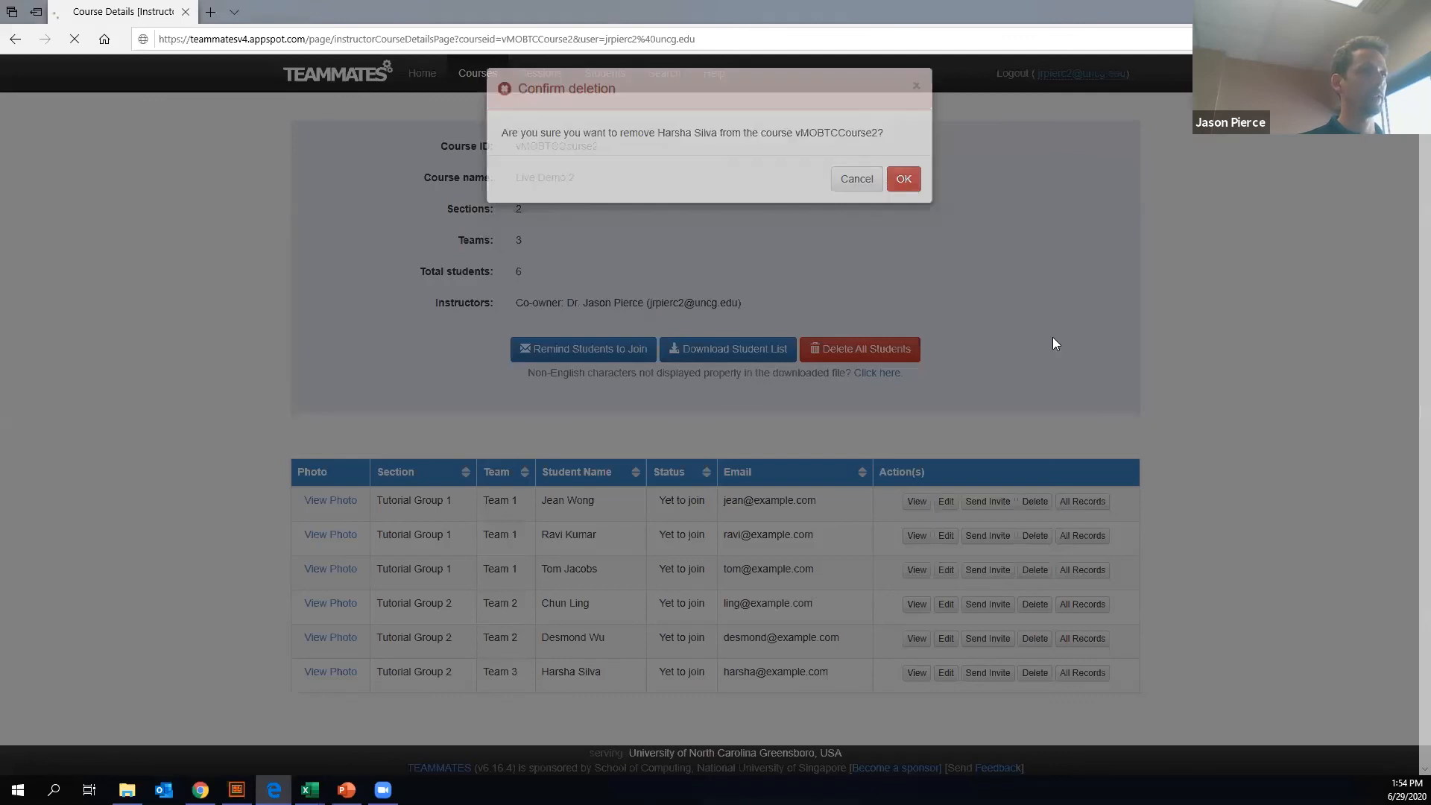
- Review the course summary and remaining students of vMOBTCCourse2, and look over the list of active courses
scroll(1043, 507, "down", 1)
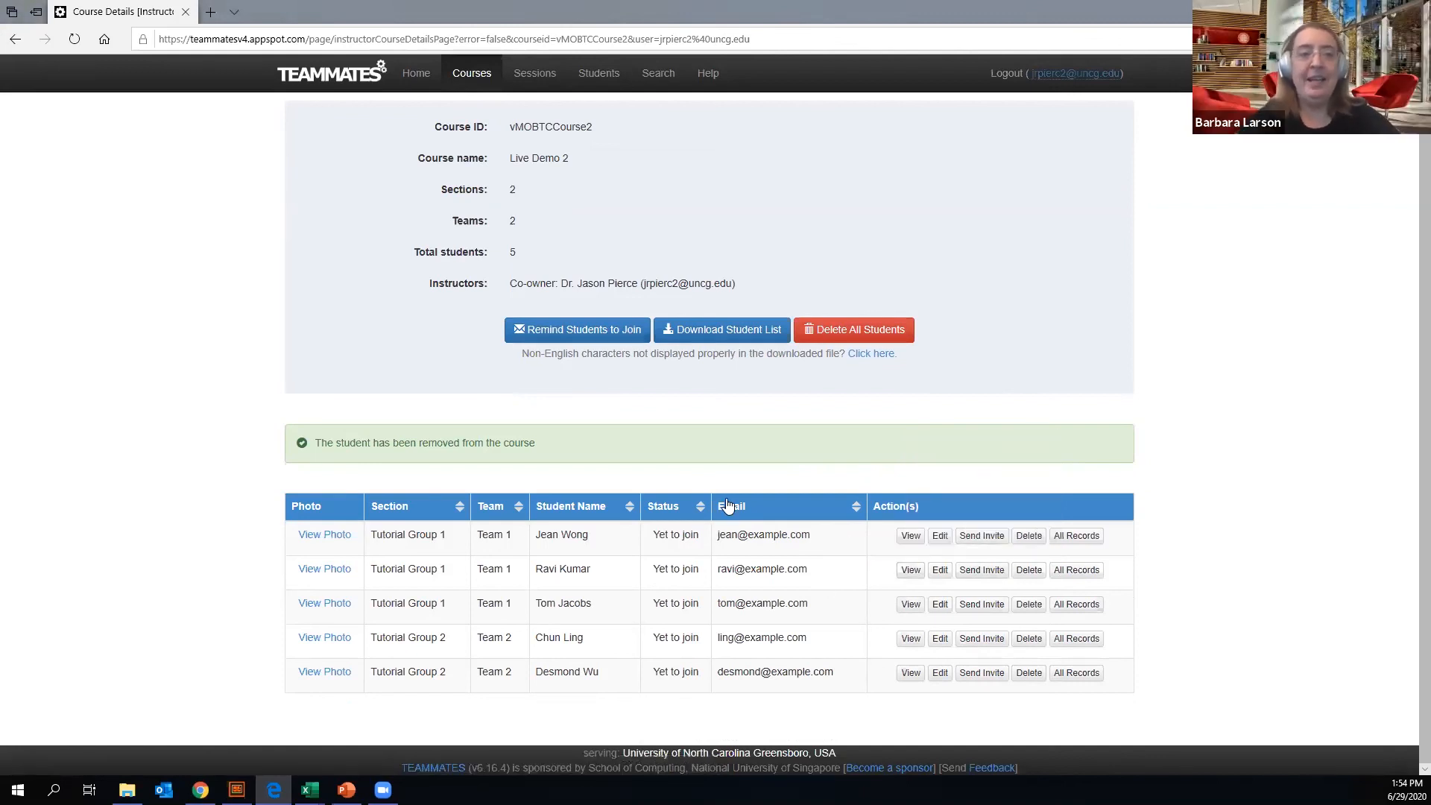
scroll(734, 510, "up", 2)
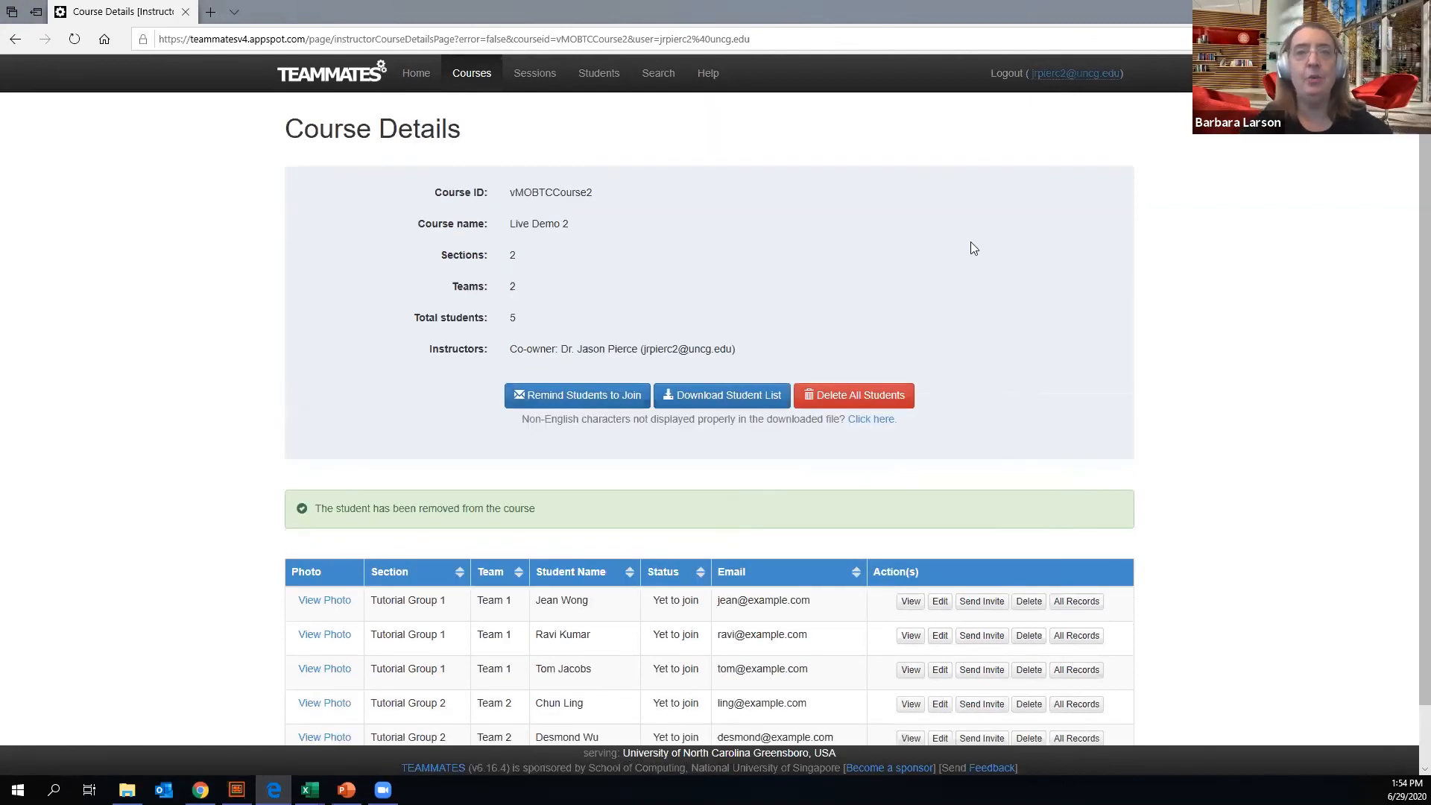
scroll(1176, 376, "down", 2)
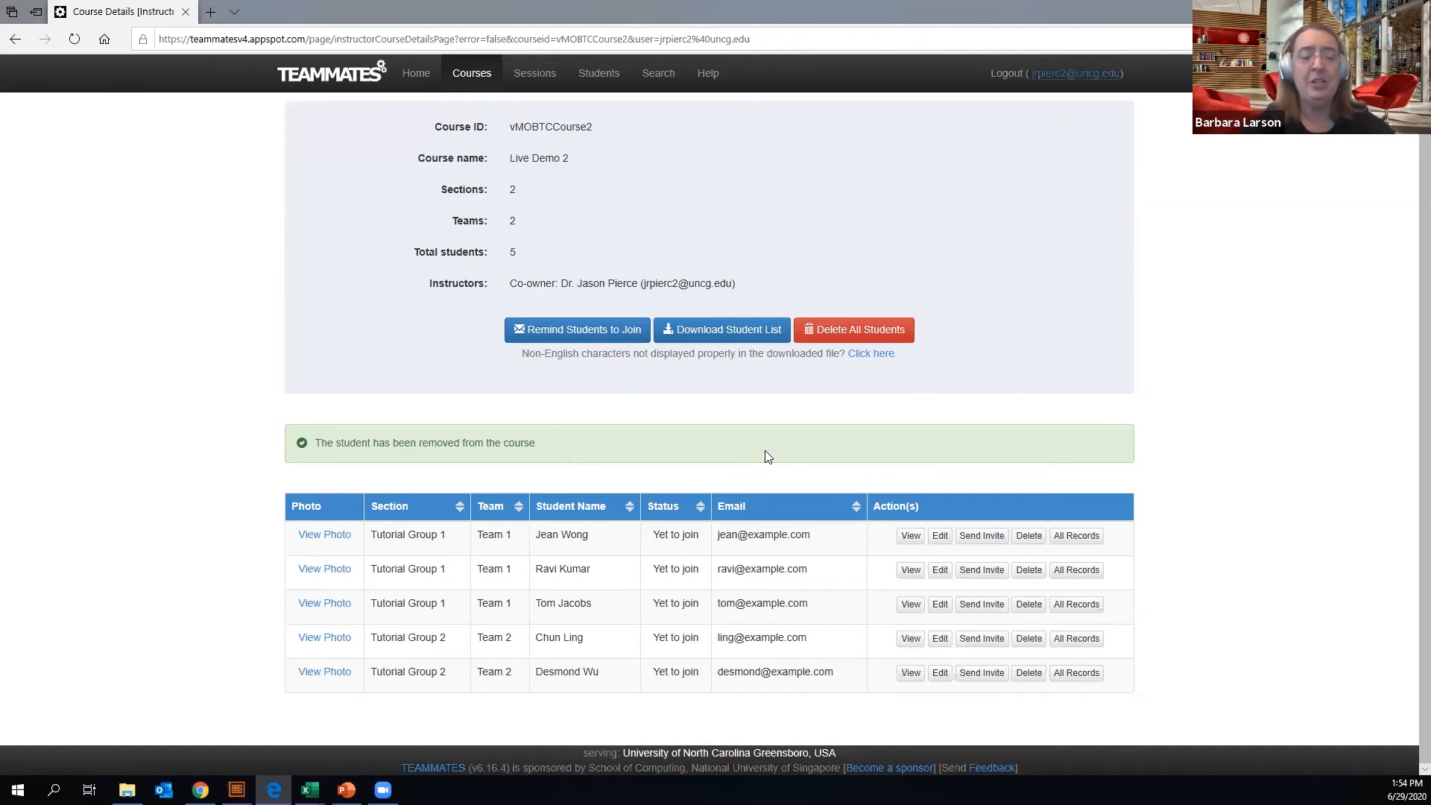
scroll(767, 456, "up", 2)
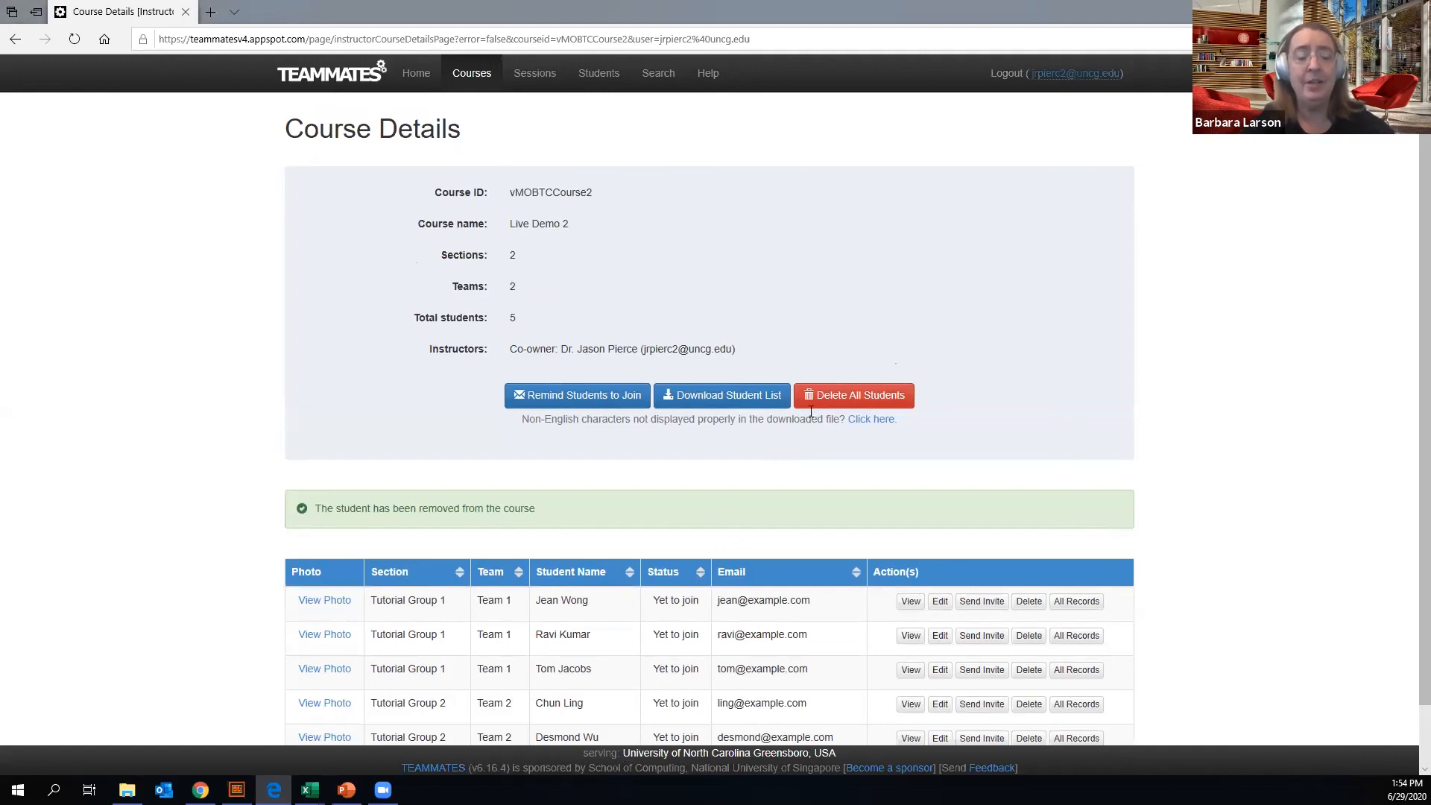
left_click(483, 75)
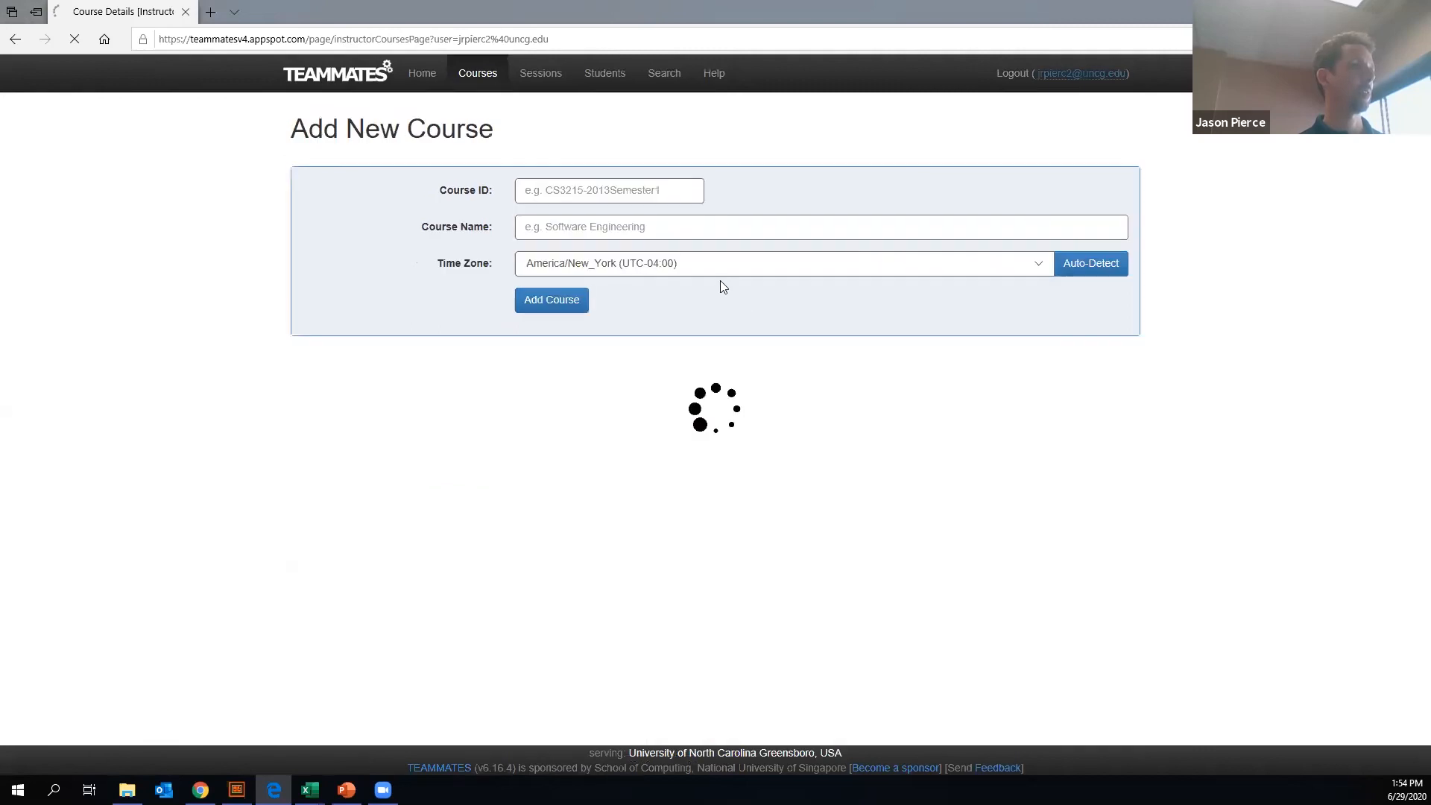
scroll(798, 465, "down", 1)
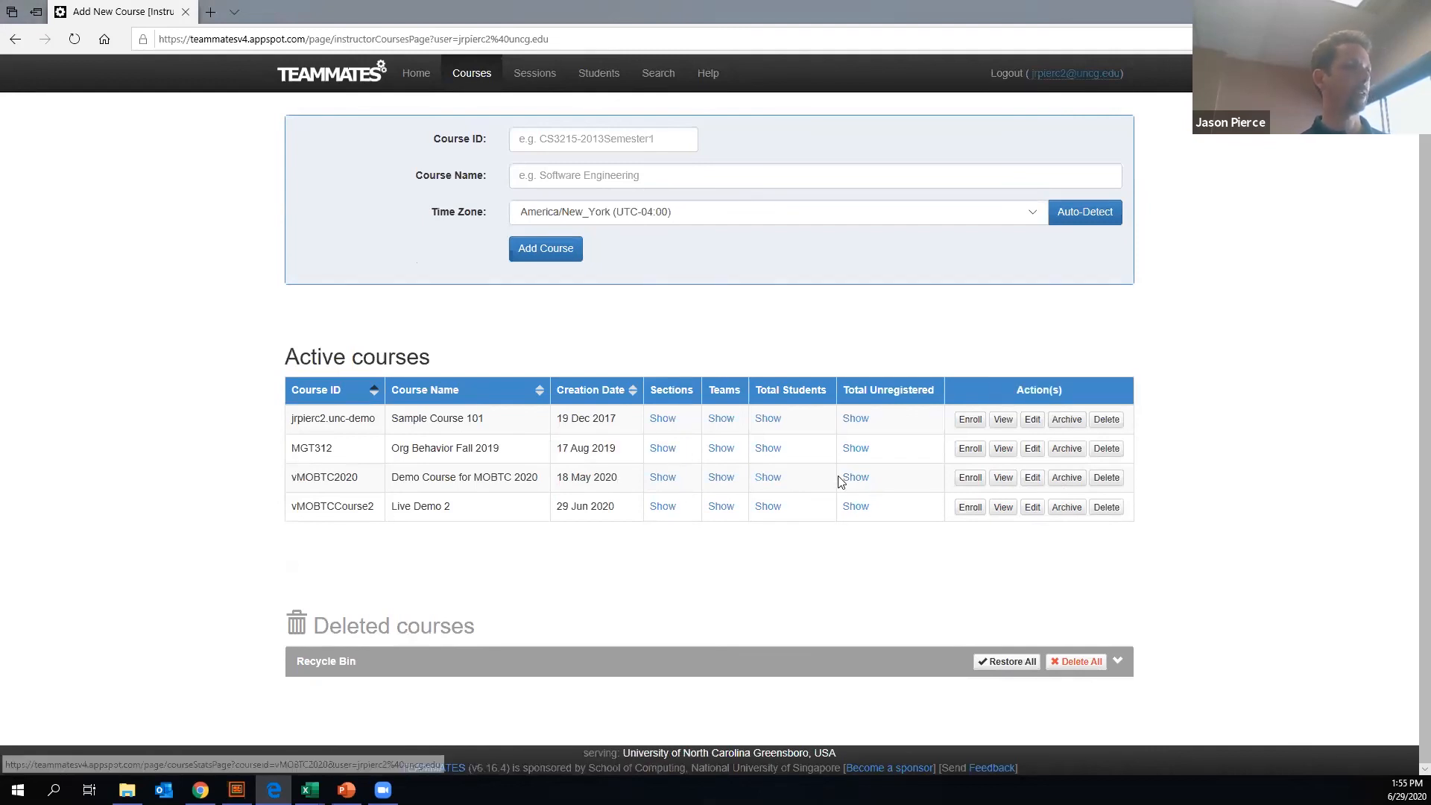
scroll(839, 481, "up", 1)
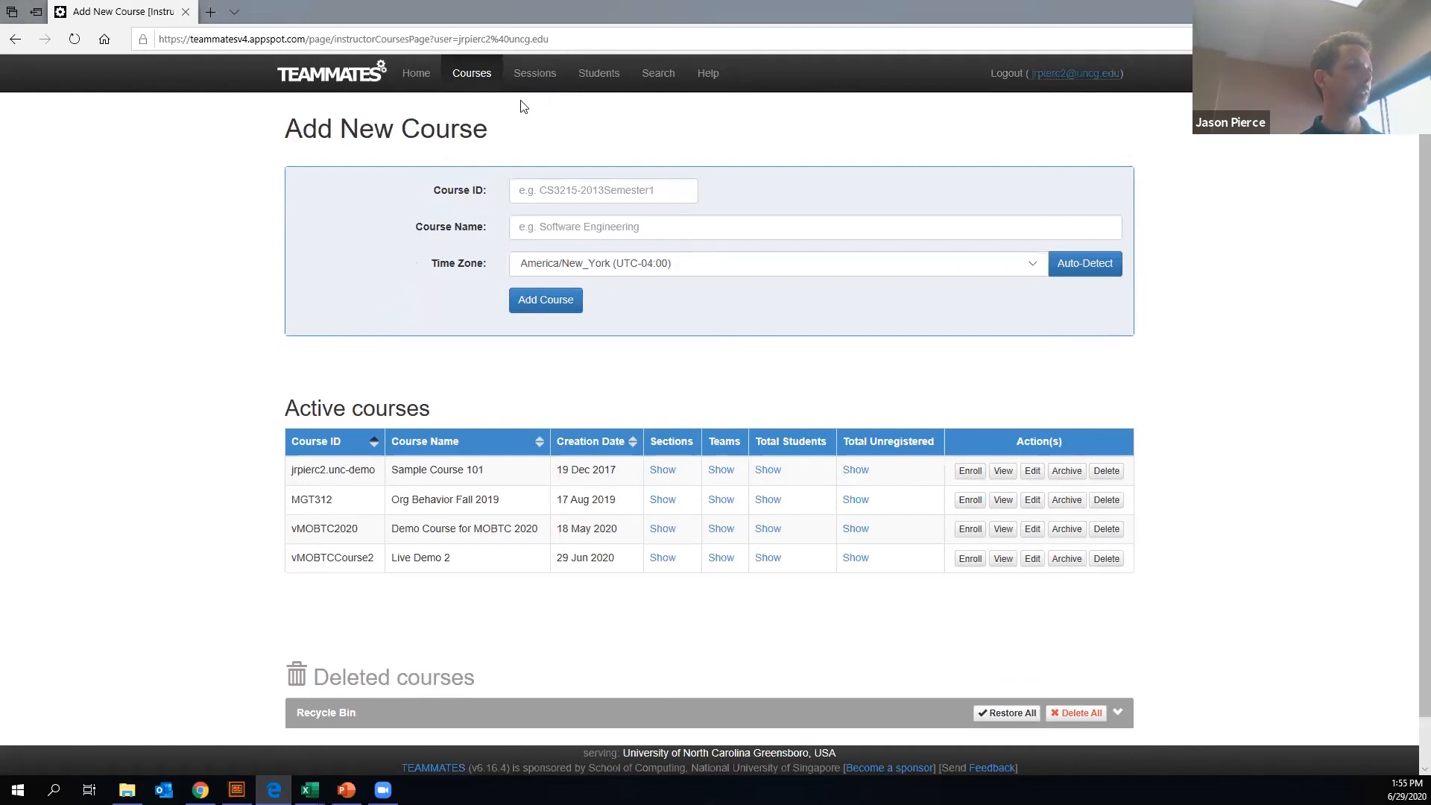
- Start a new feedback session of type "session with my own questions" and view the previous sessions available for copying
left_click(530, 80)
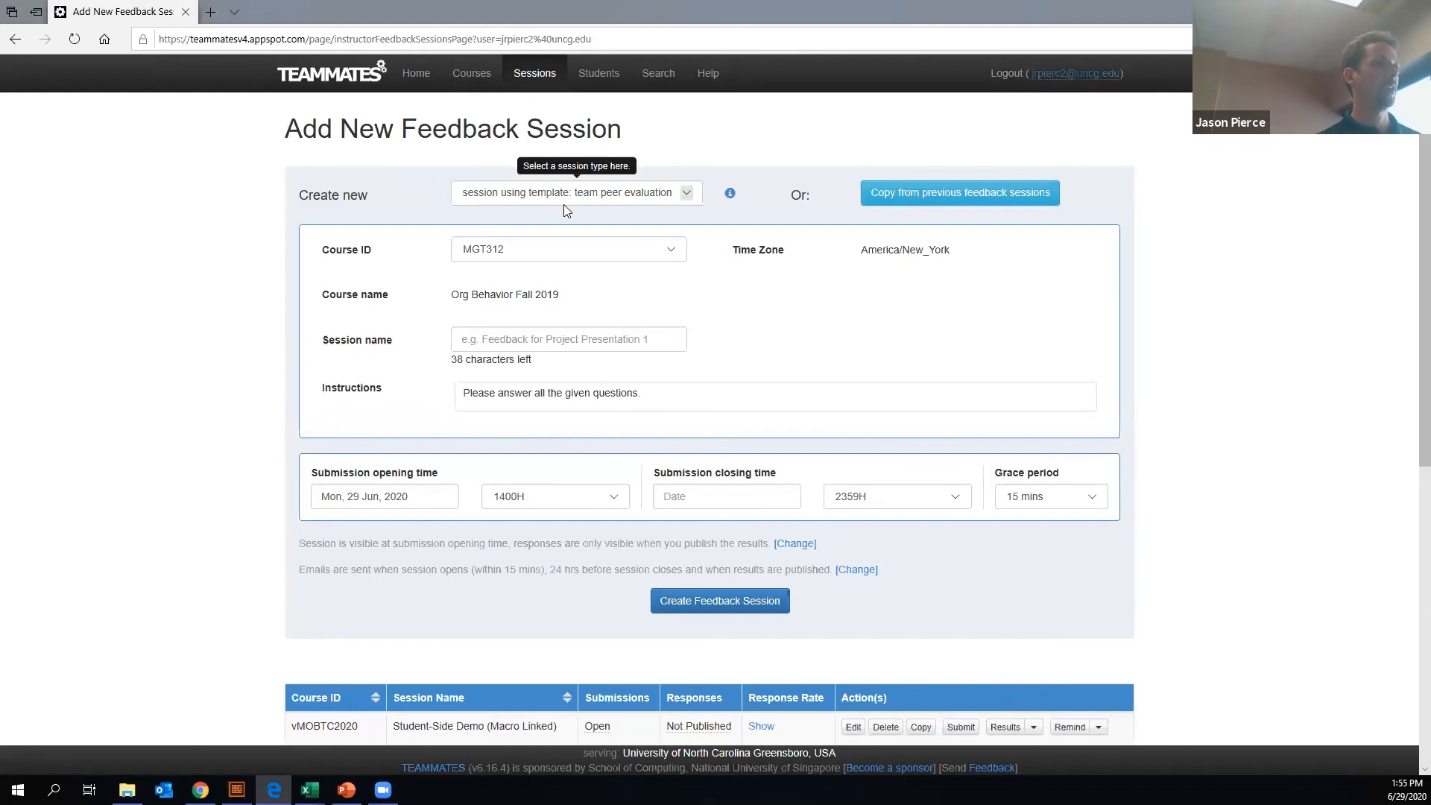
left_click(623, 195)
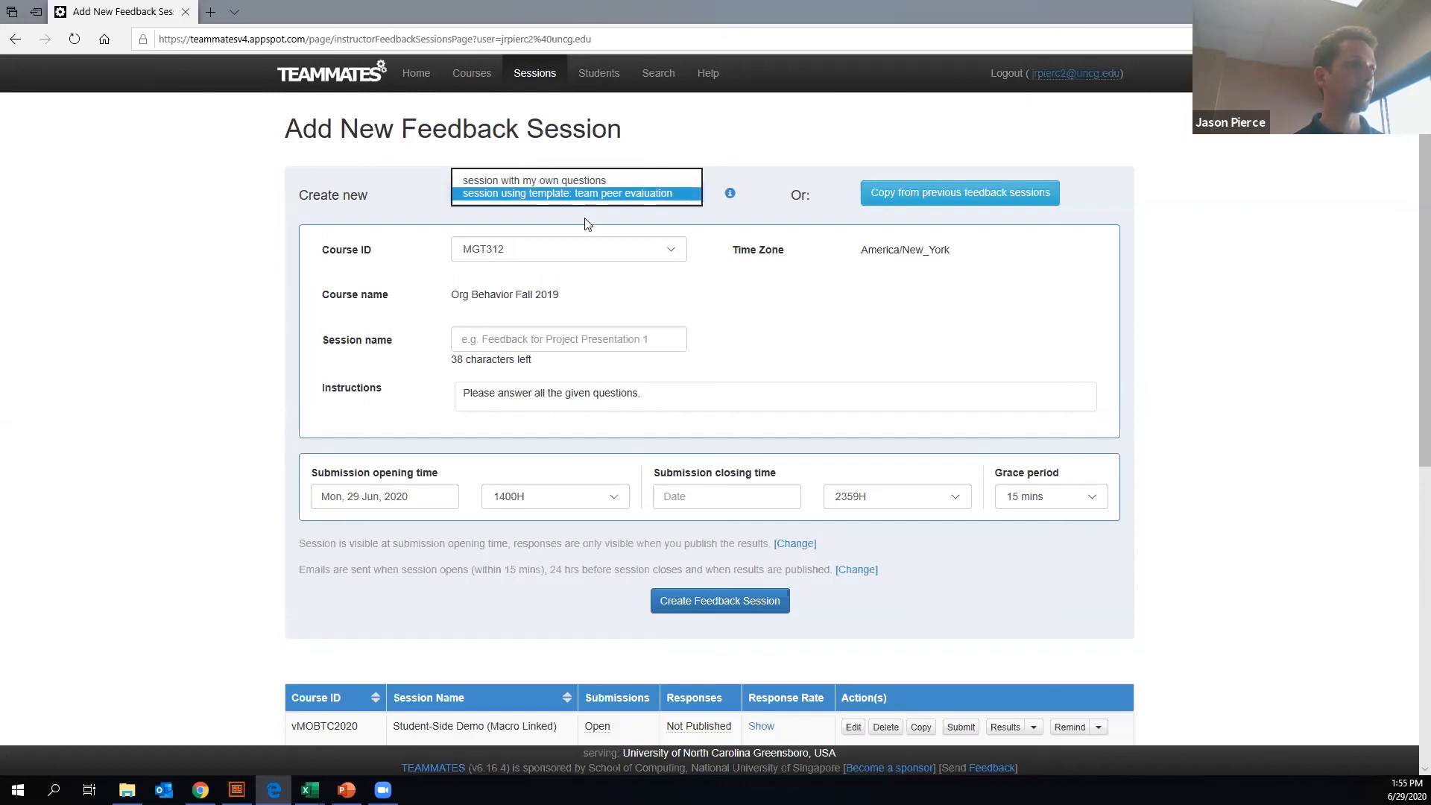
left_click(642, 194)
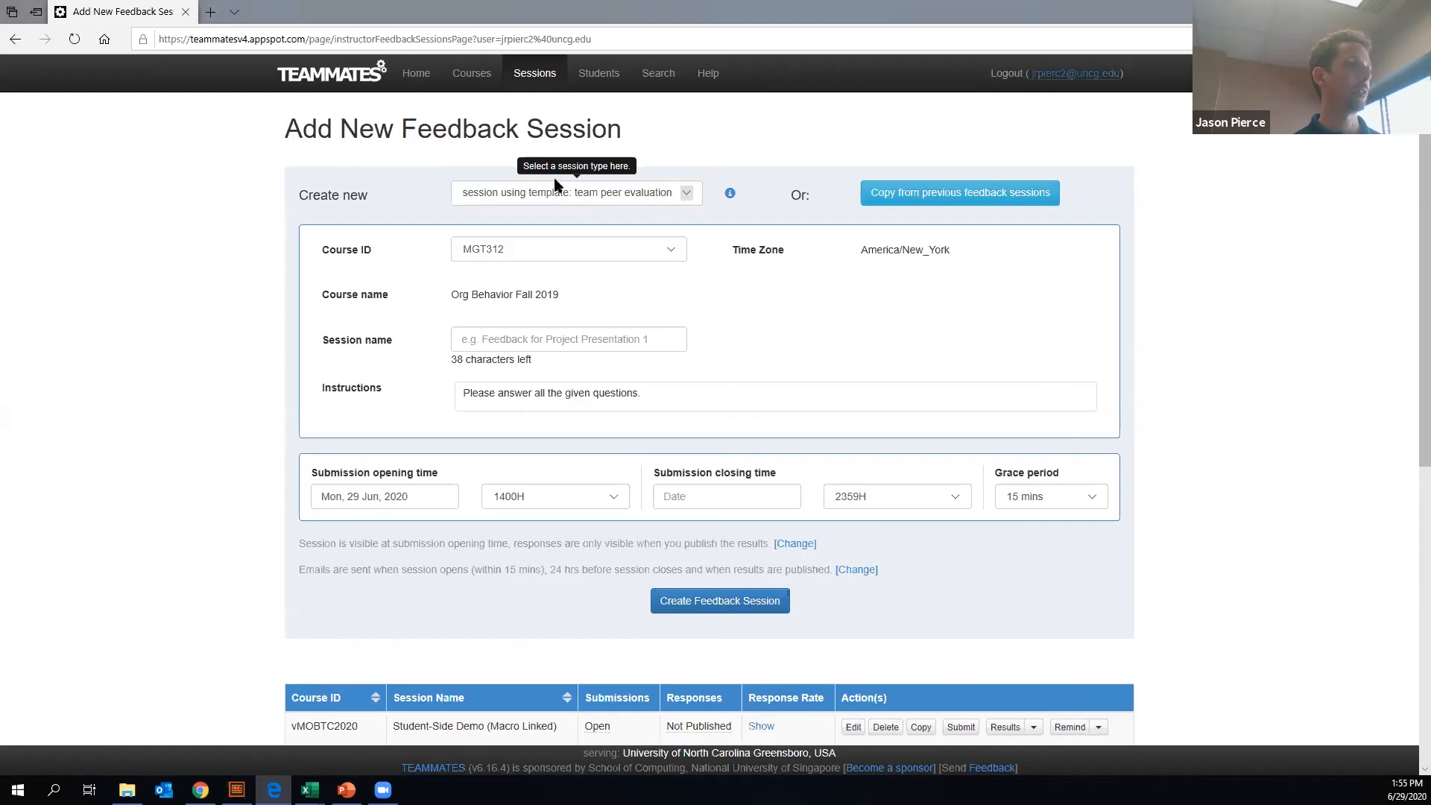
key("Up")
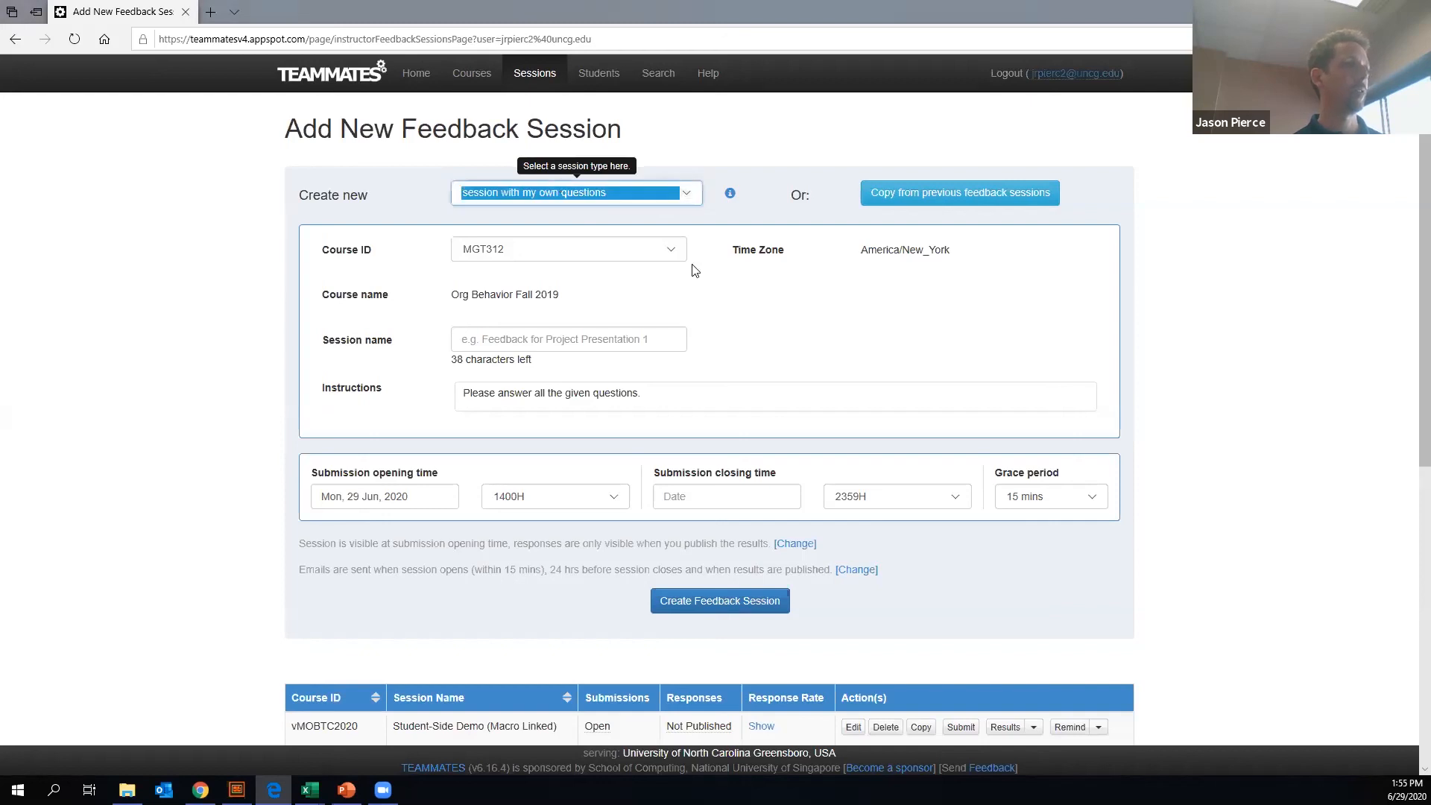
left_click(941, 195)
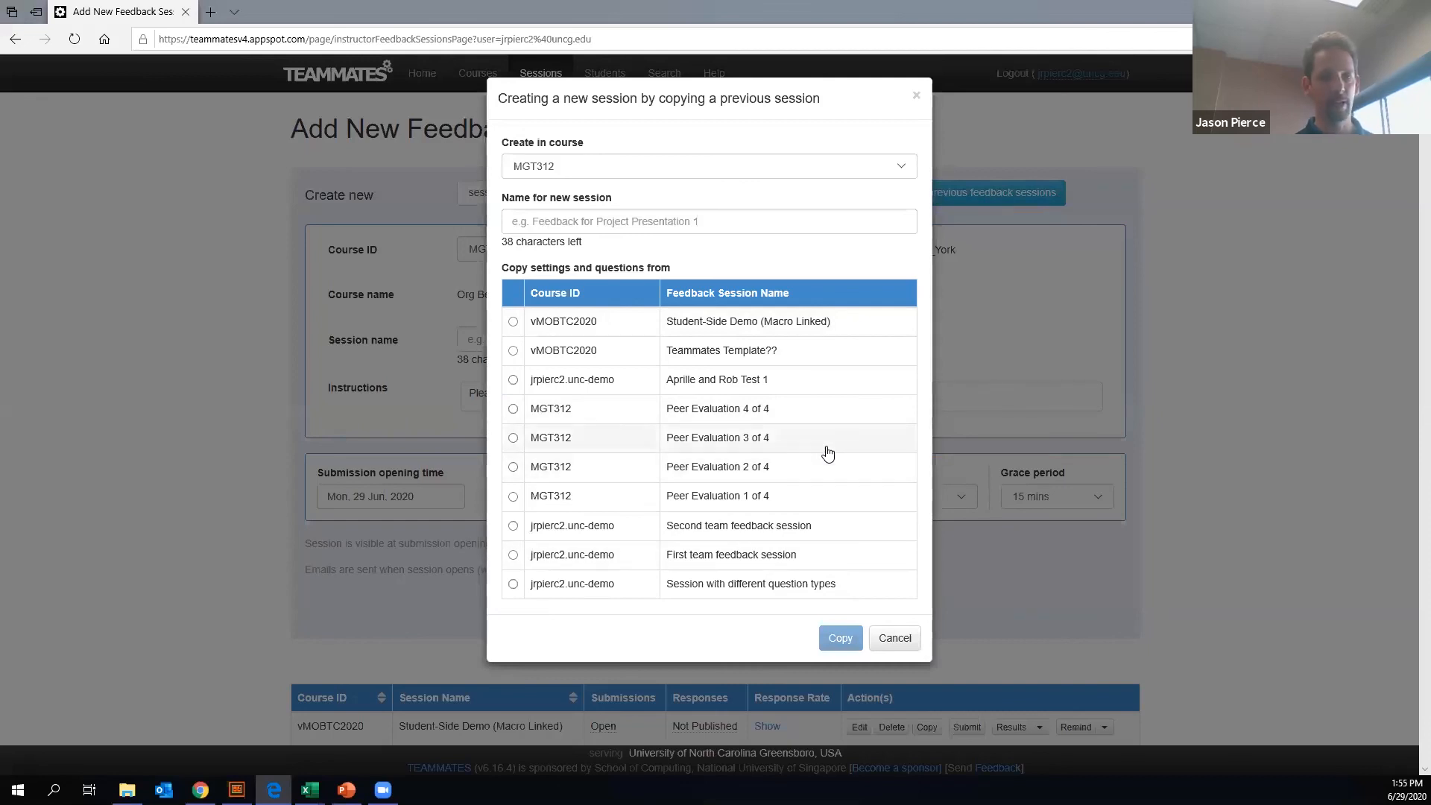
left_click(894, 638)
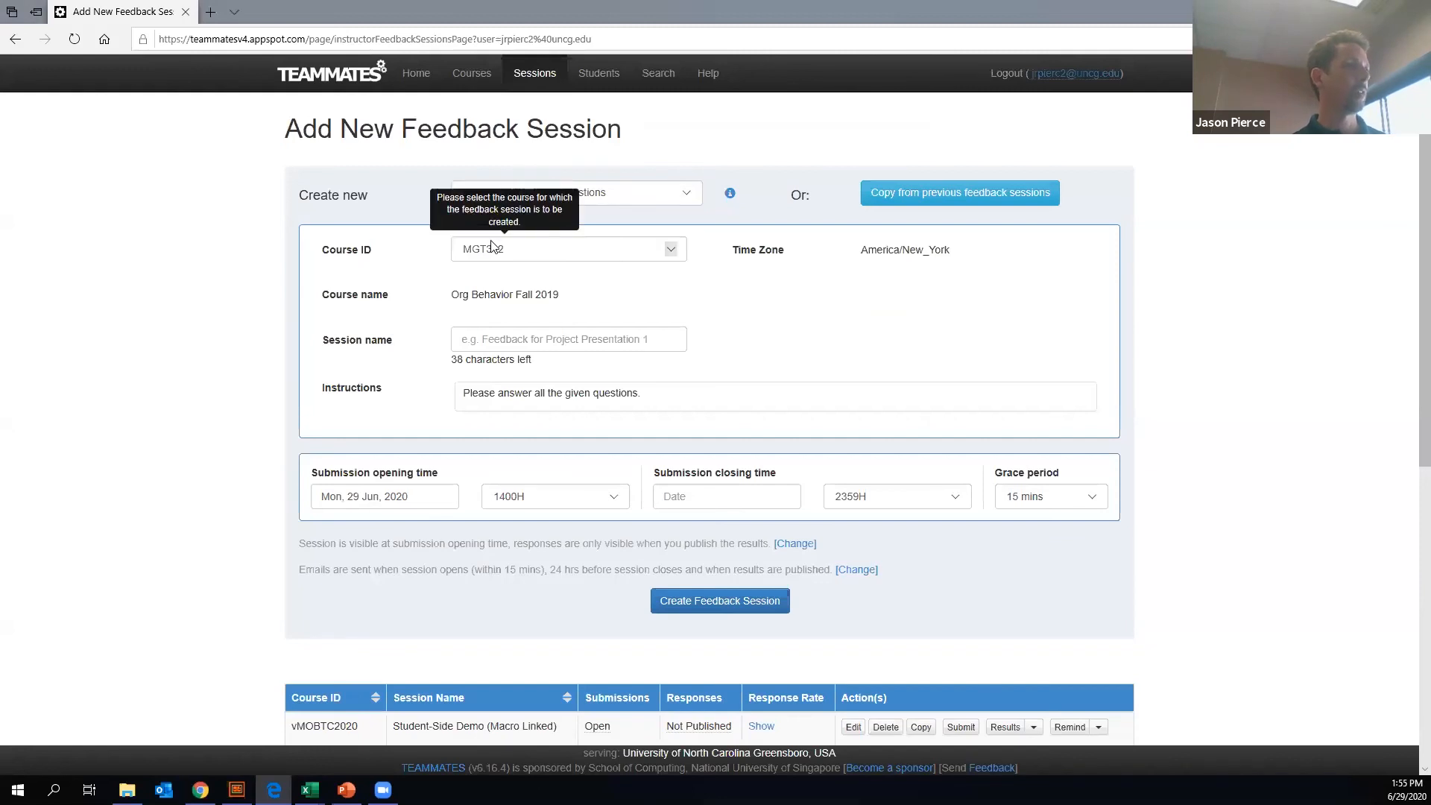
- Assign the new feedback session to course vMOBTCCourse2 and name it "LiveDemo"
left_click(595, 260)
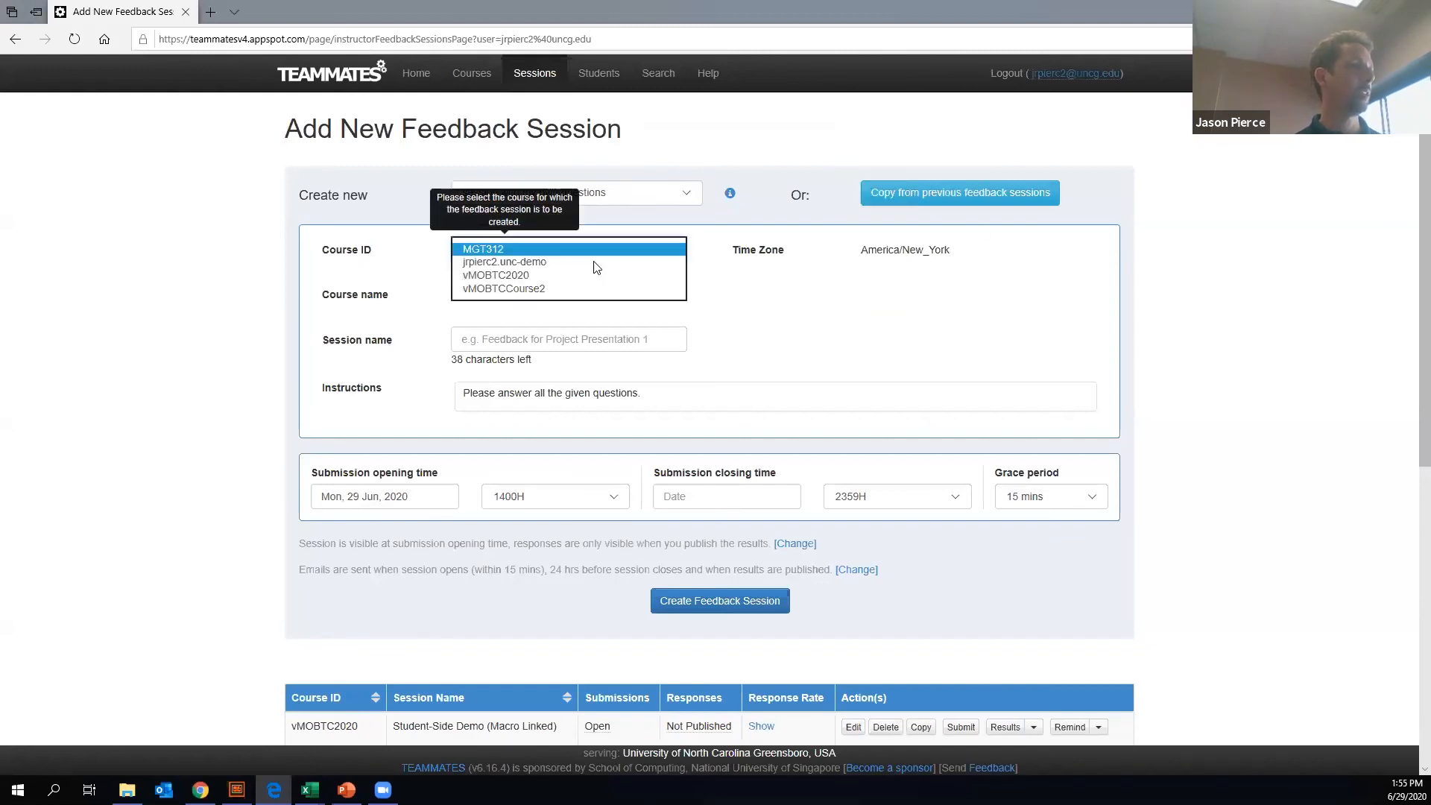
left_click(567, 288)
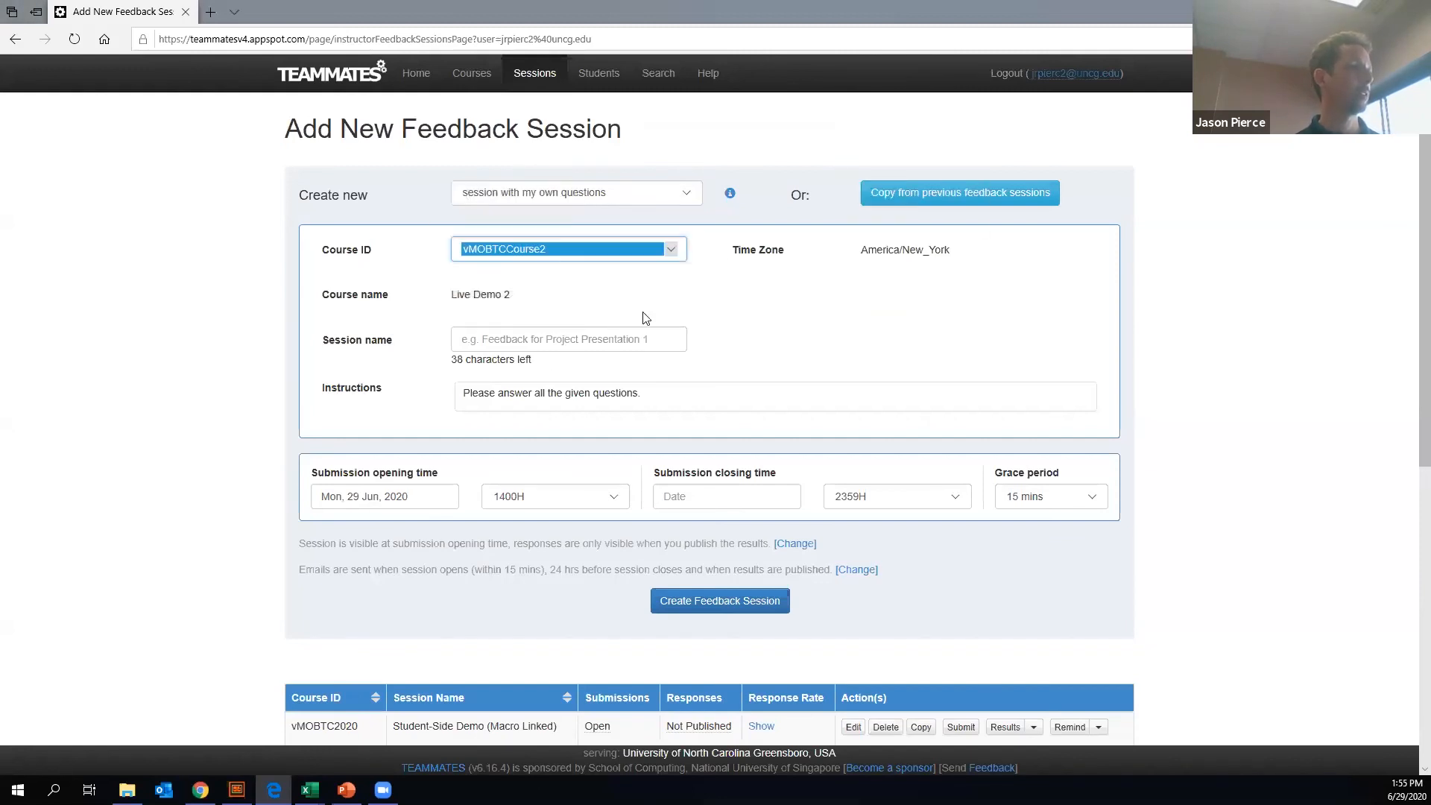
left_click(502, 342)
type("LiveDemo")
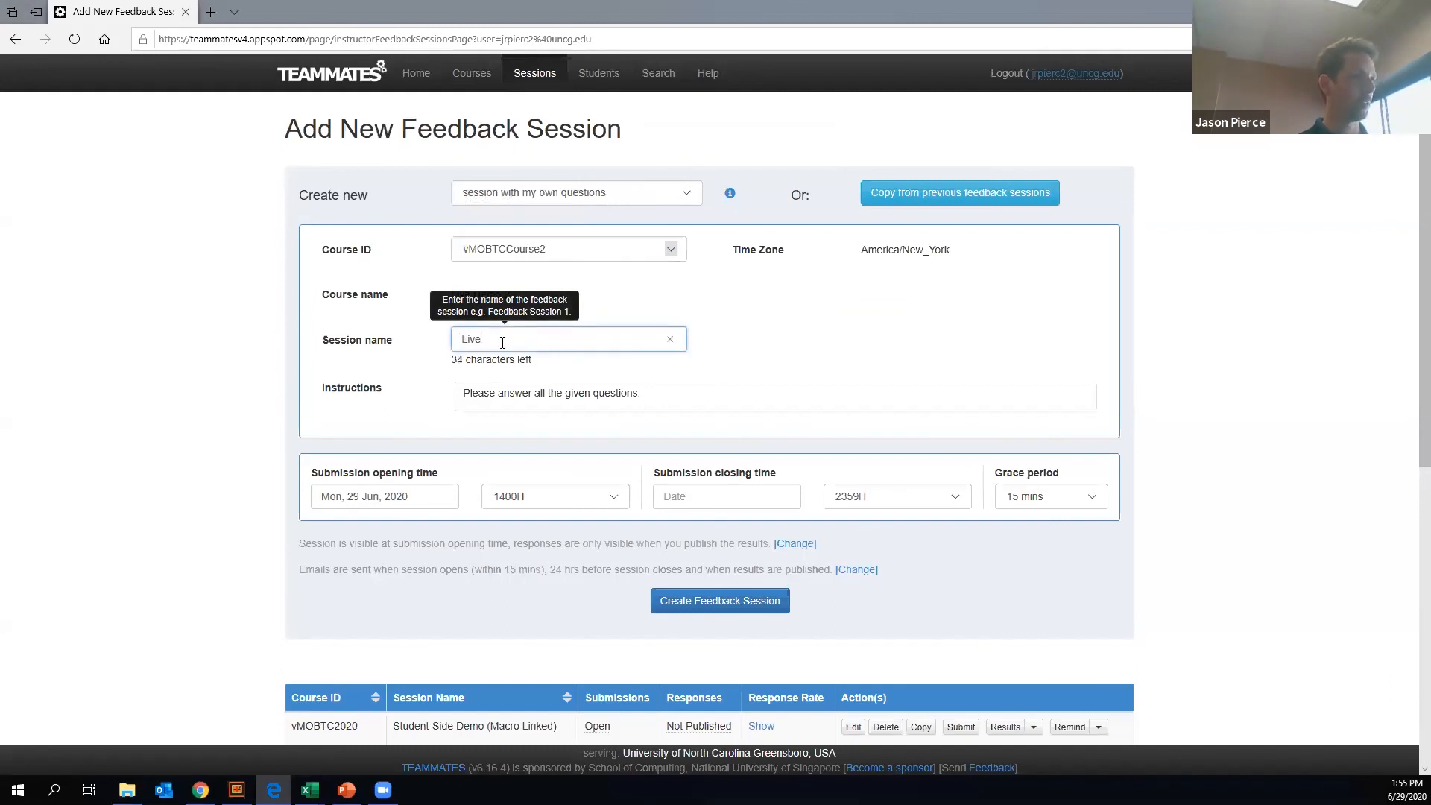
- Examine the new session's instructions editor and its choices for submission opening hour and grace period, keeping the current settings
left_click(545, 393)
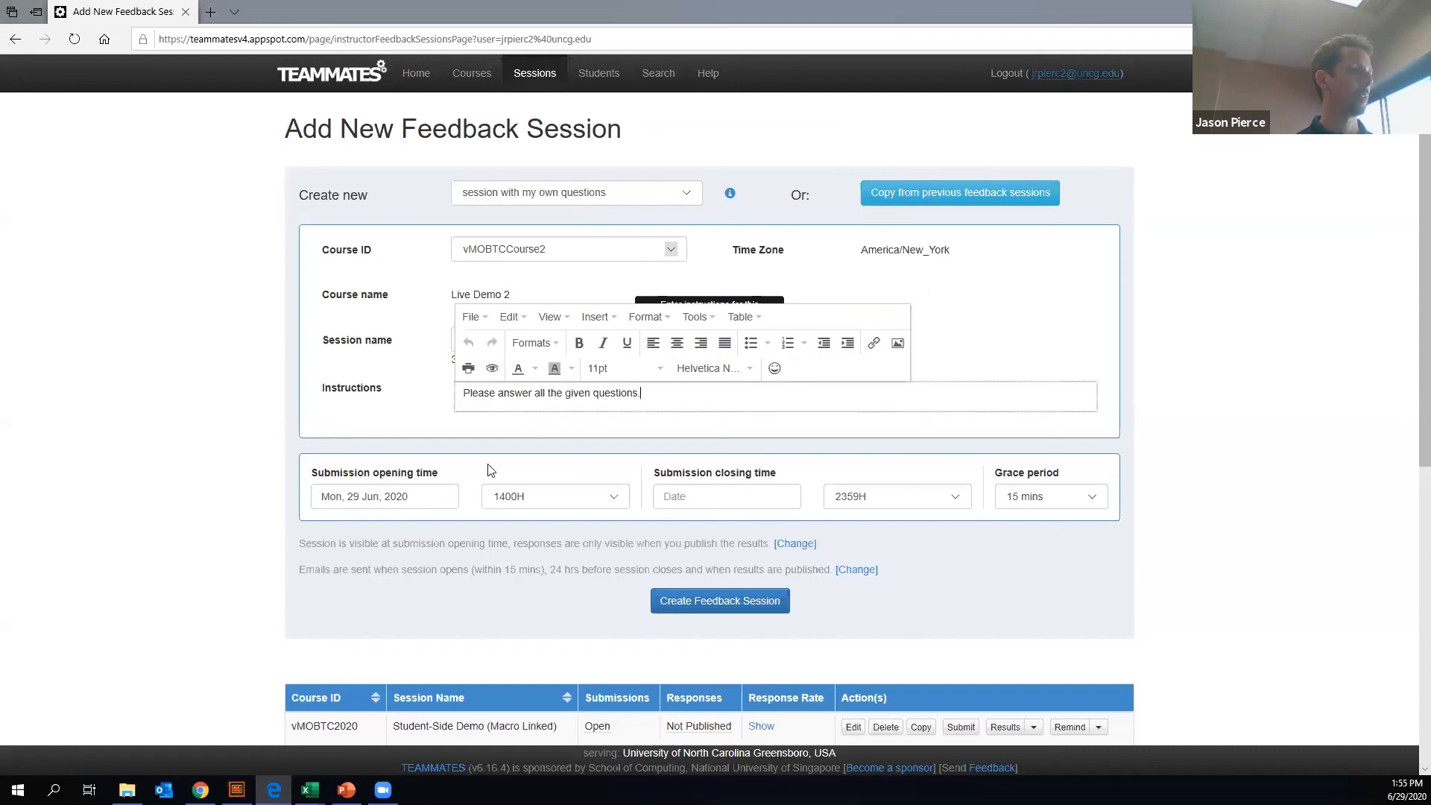
scroll(552, 337, "down", 3)
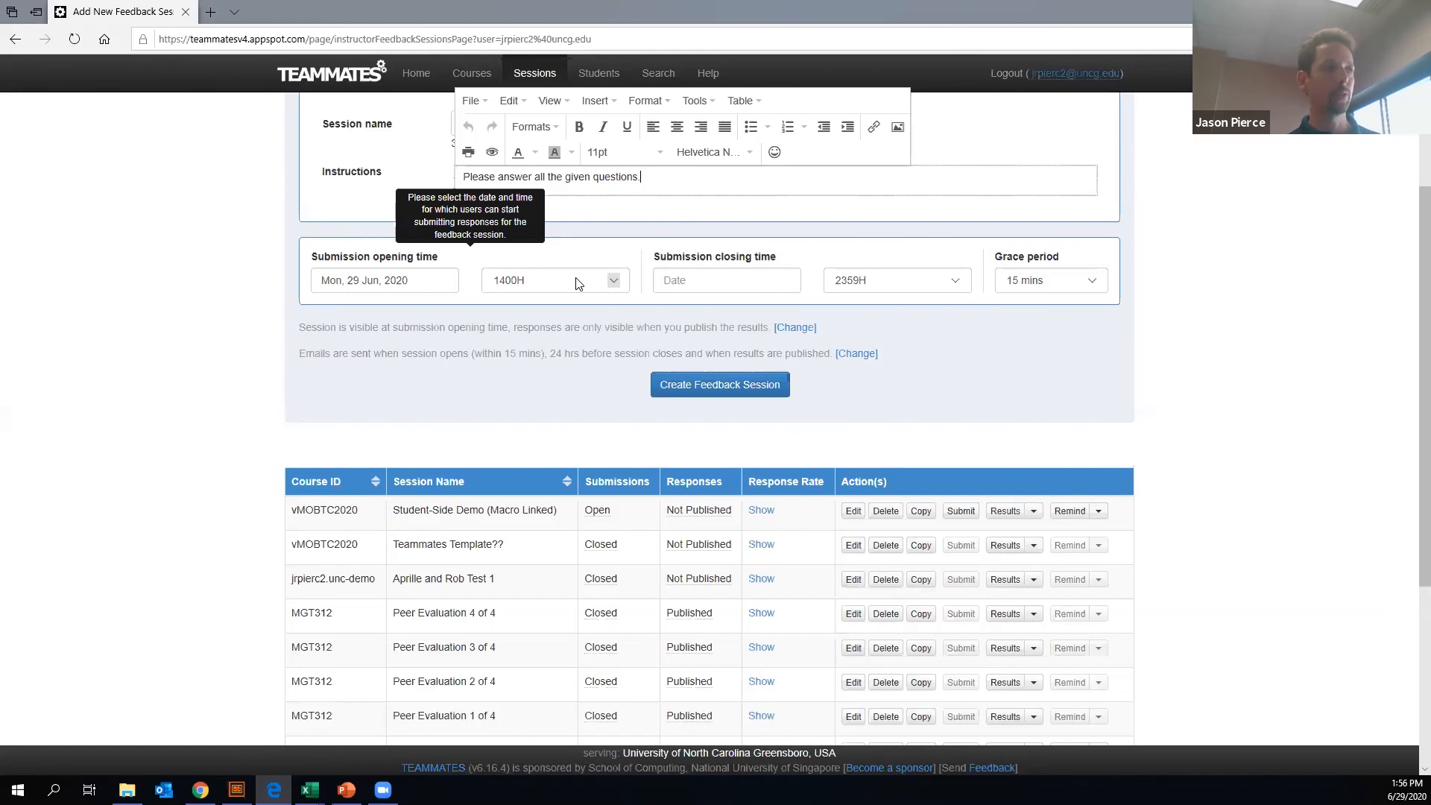
left_click(617, 284)
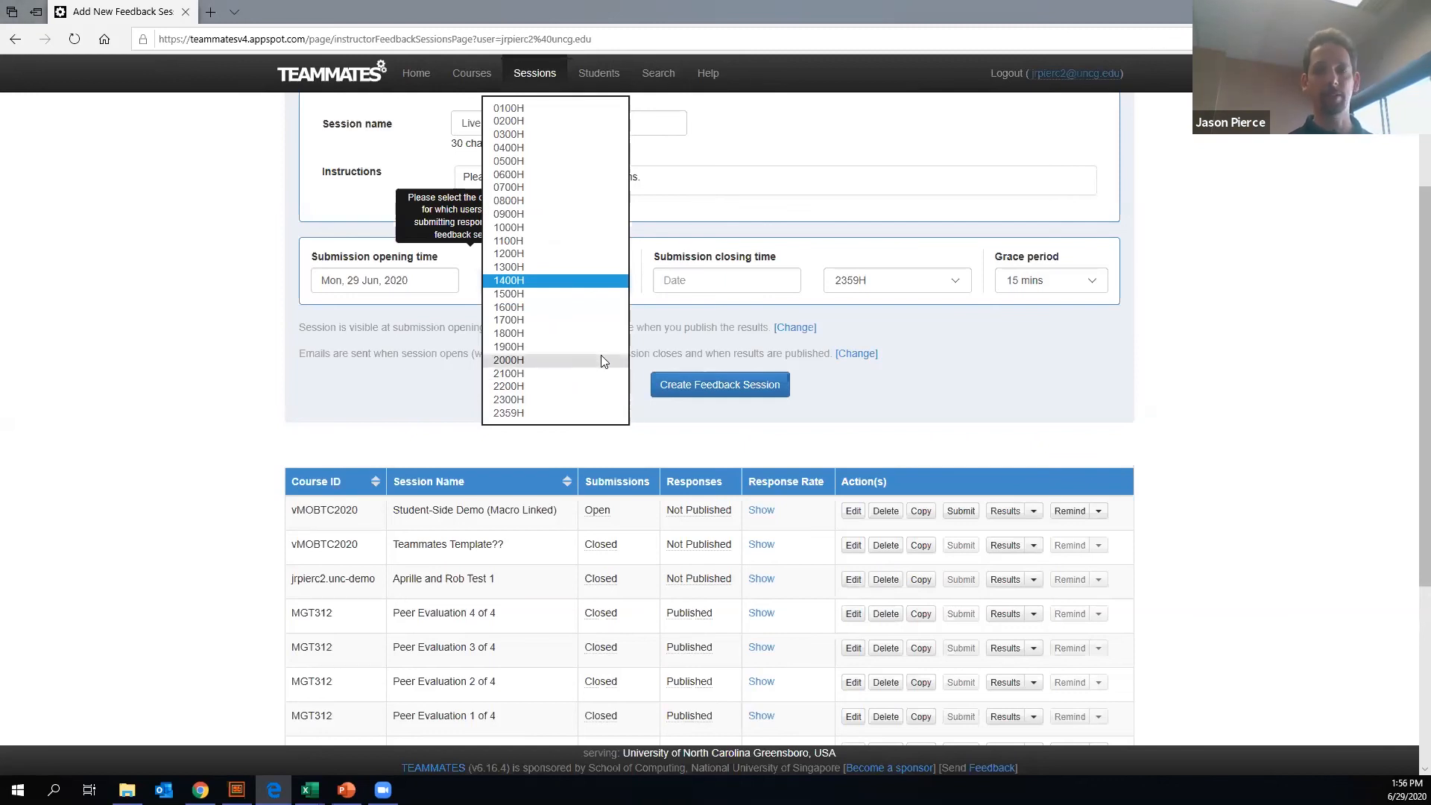
left_click(938, 367)
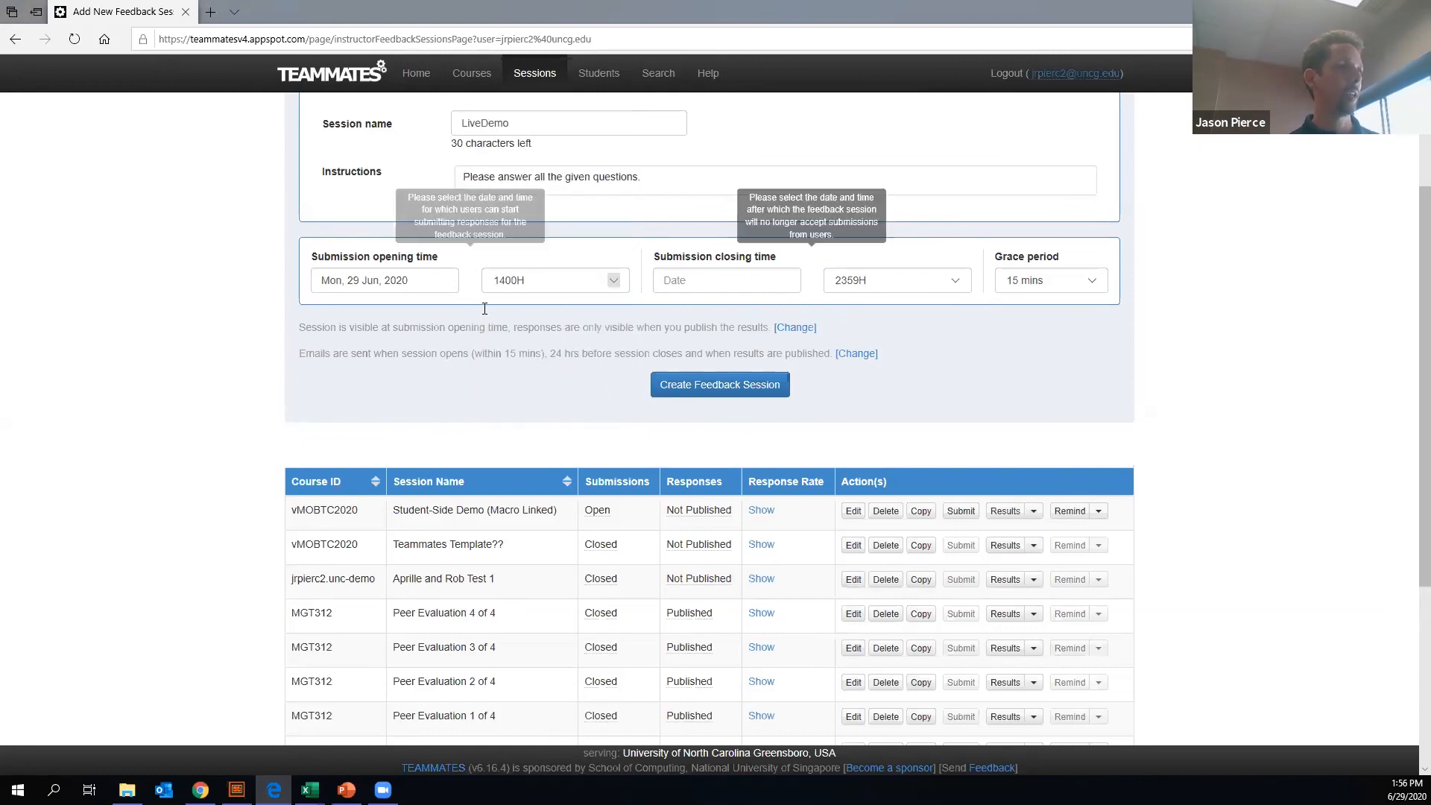
left_click(1088, 282)
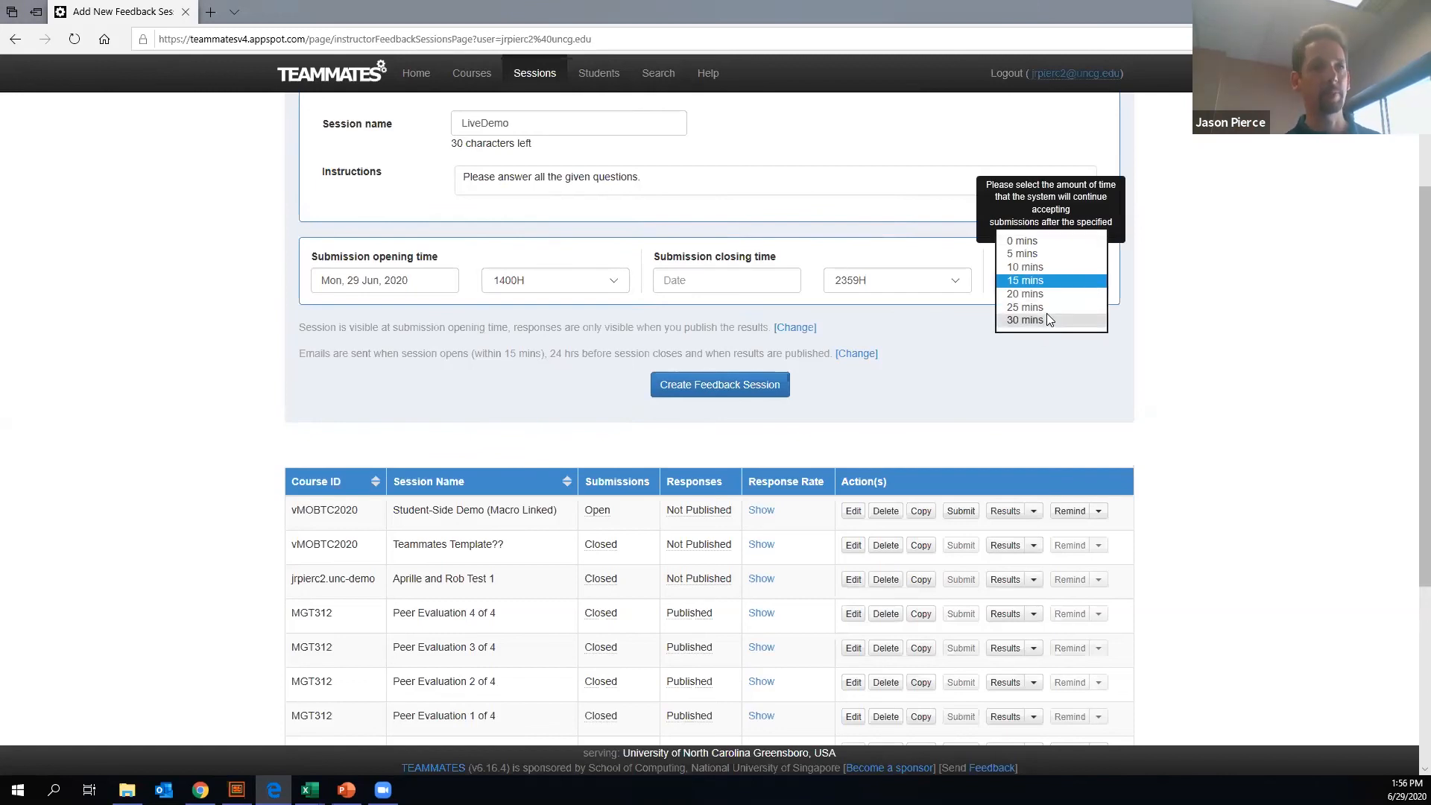
left_click(960, 381)
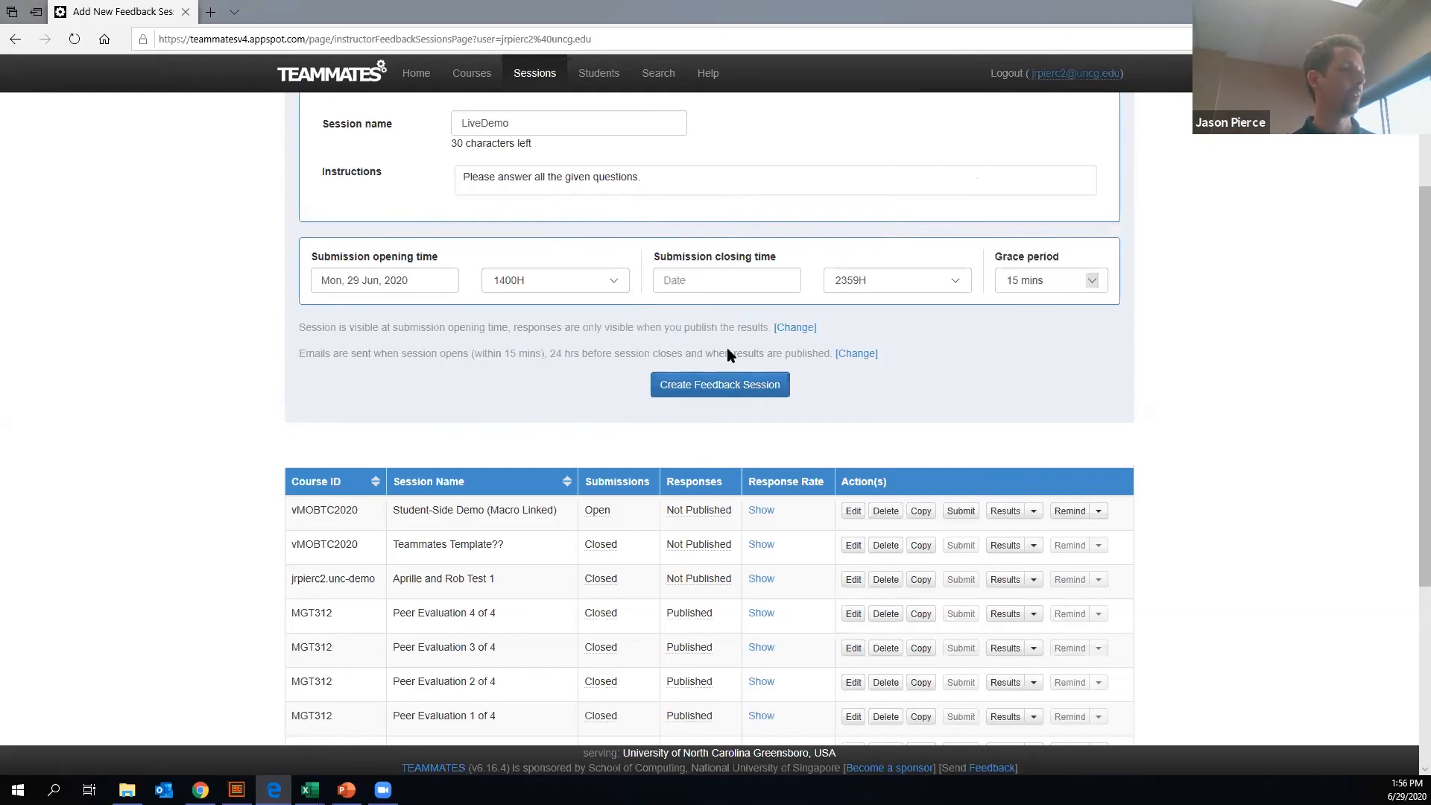
scroll(656, 328, "down", 2)
scroll(656, 328, "up", 5)
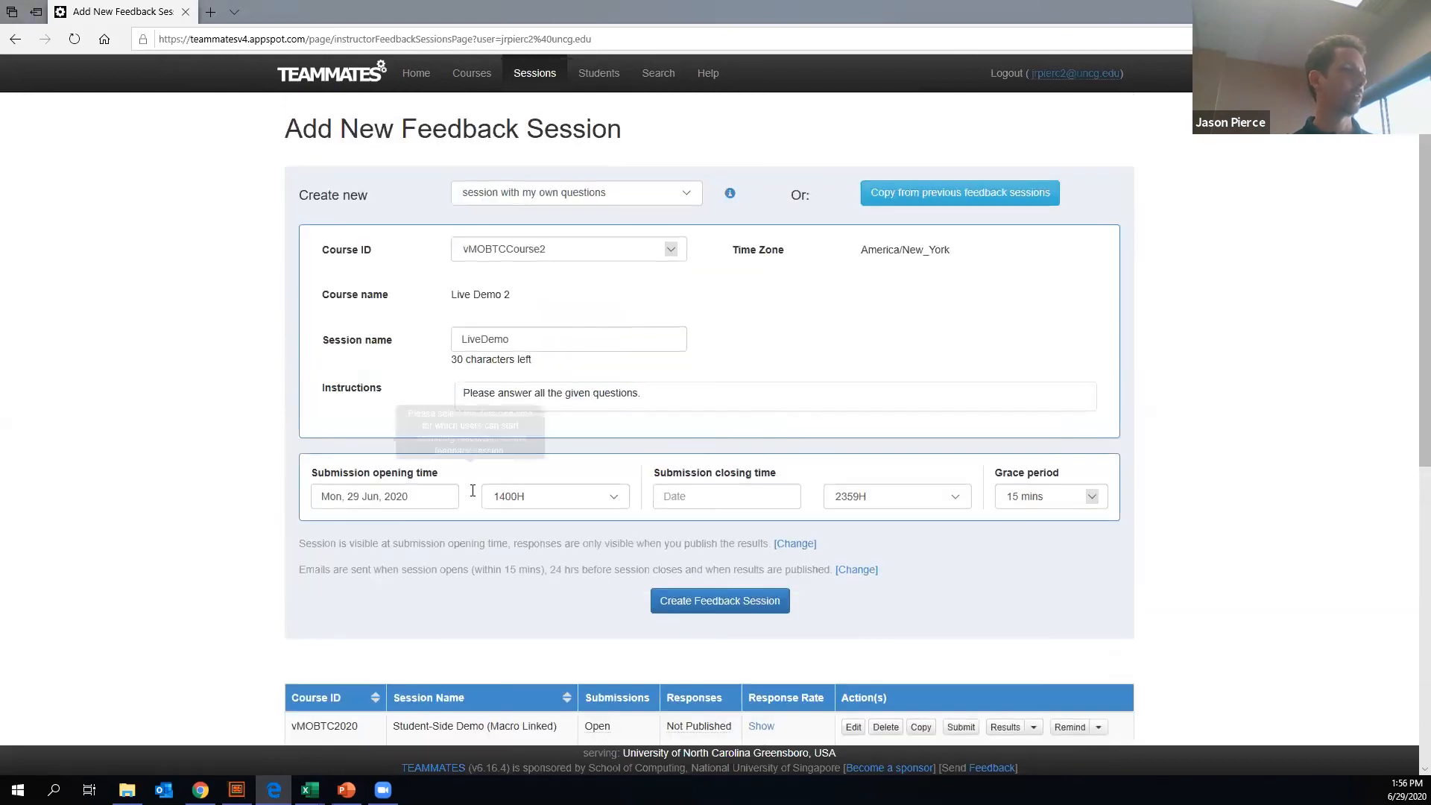
- Set the submission opening date to 30 Jun 2020 and the closing time to 3 Jul 2020 at 1700H
left_click(426, 498)
left_click(367, 657)
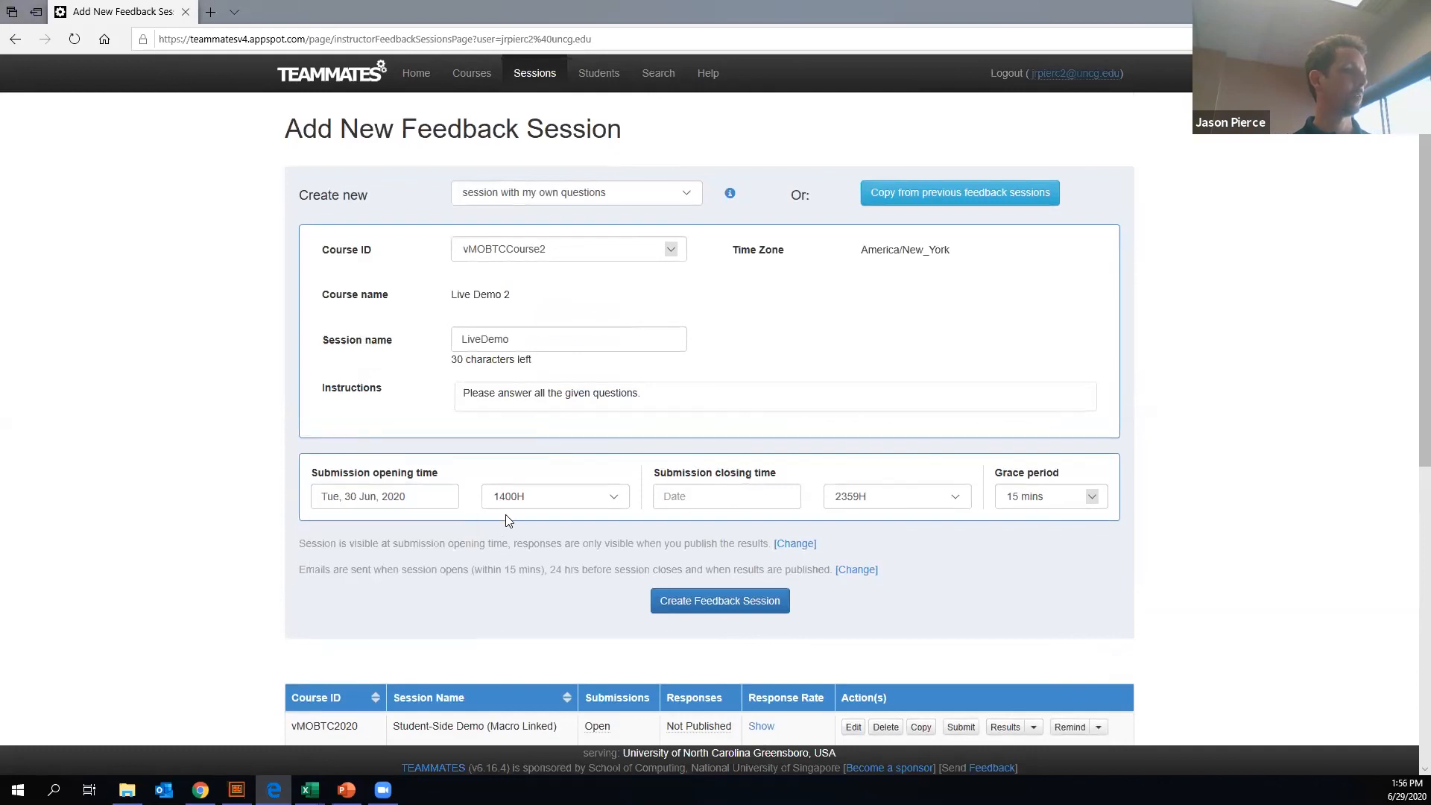
left_click(708, 495)
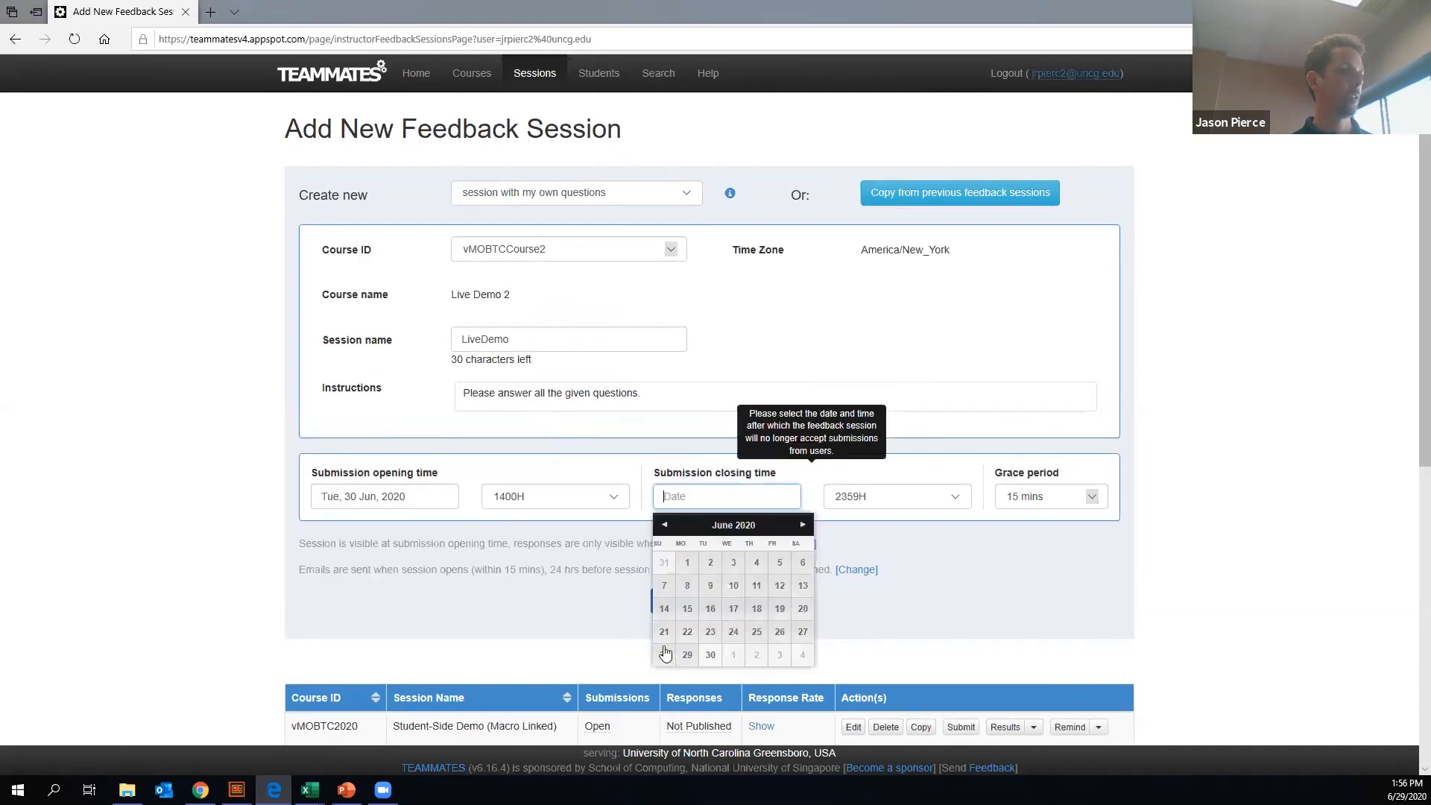
left_click(732, 654)
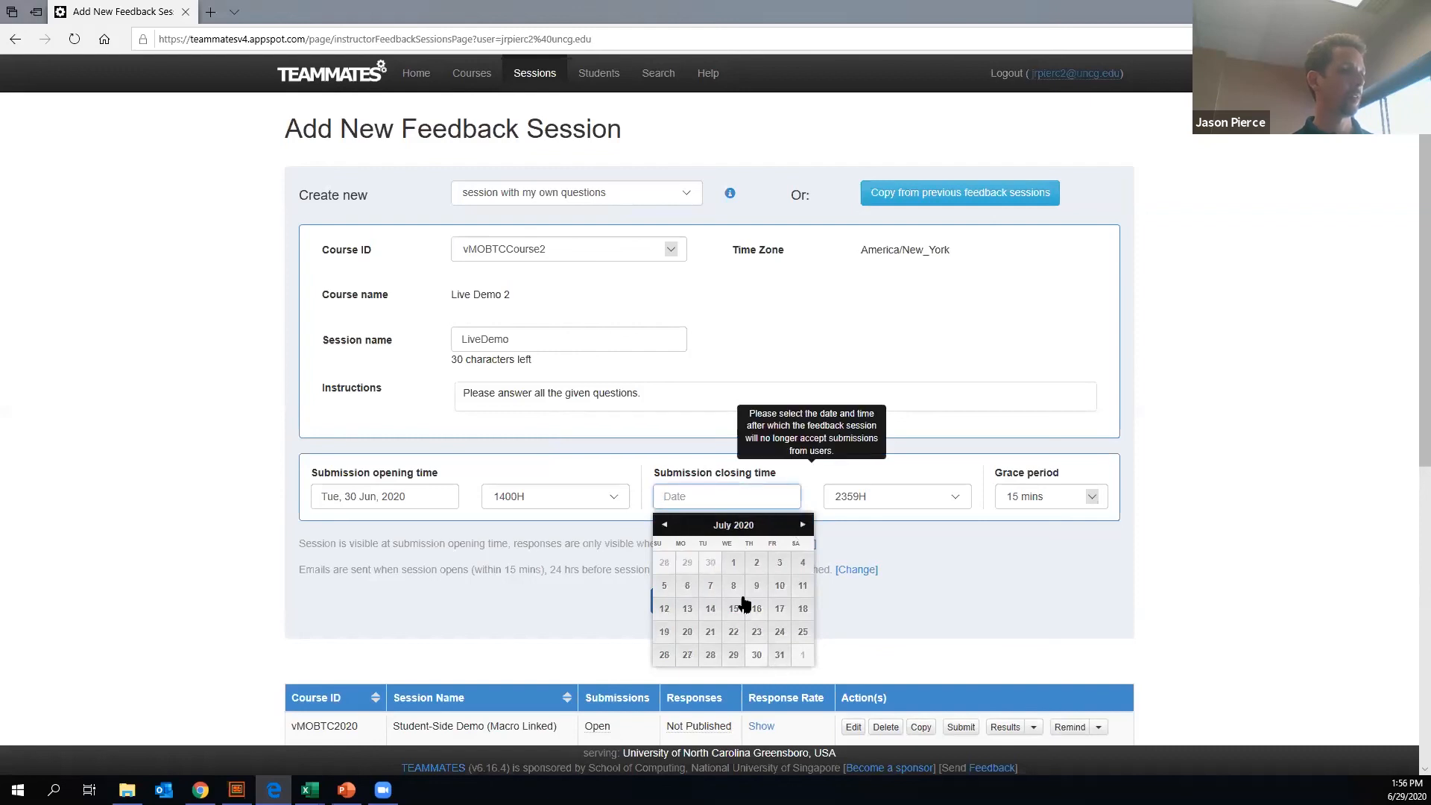
left_click(775, 564)
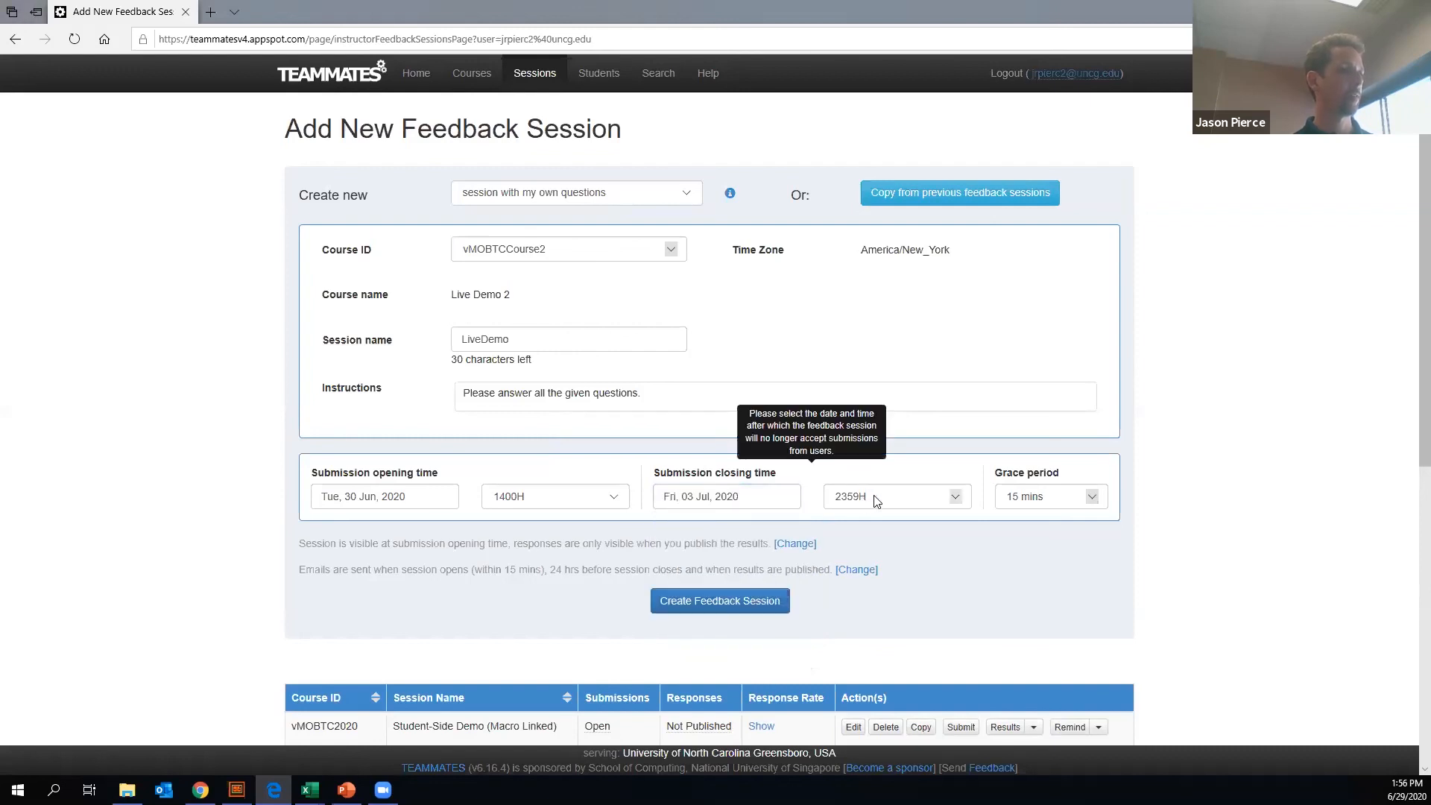
left_click(875, 496)
left_click(879, 407)
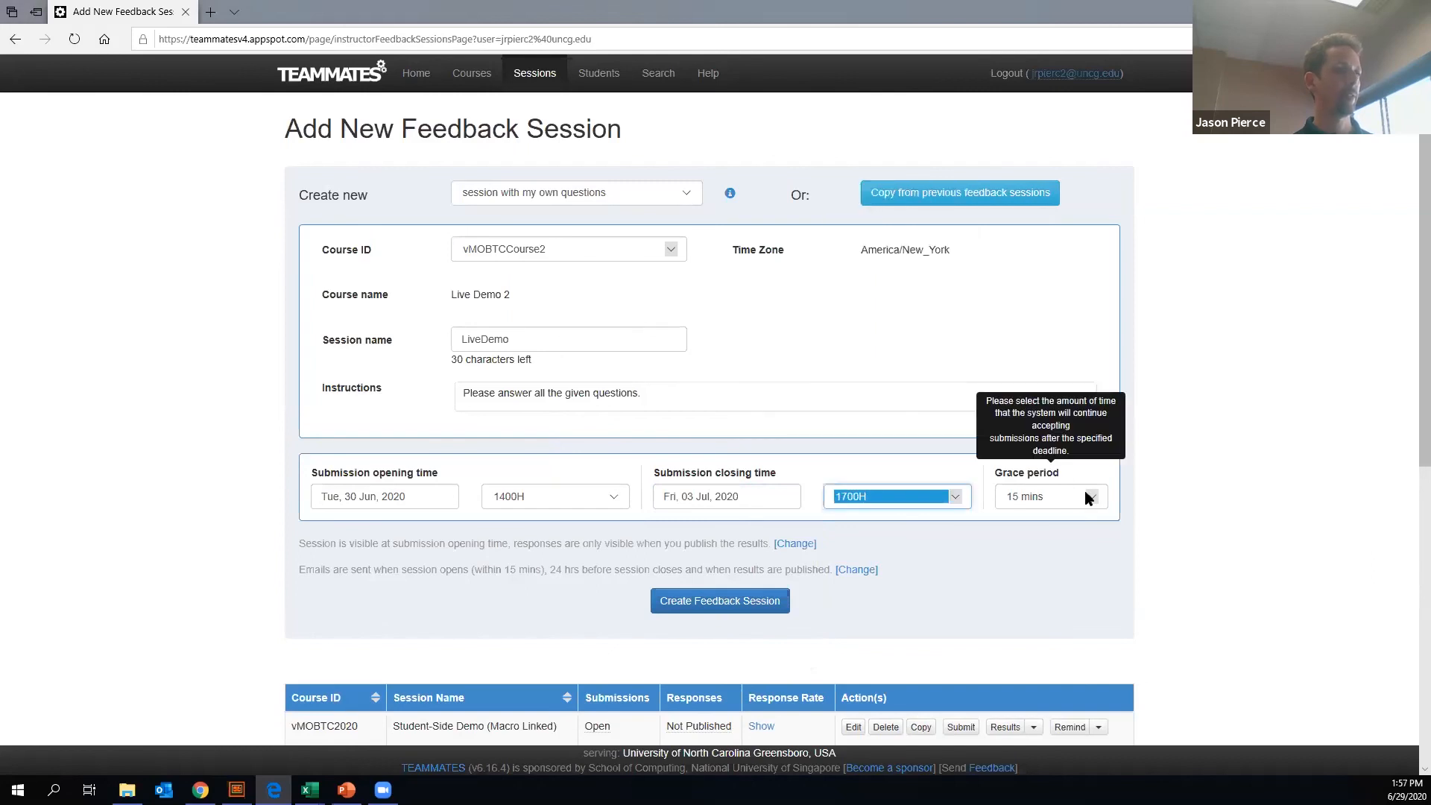
- Check the grace period choices, keep 15 mins, and create the feedback session
left_click(1091, 497)
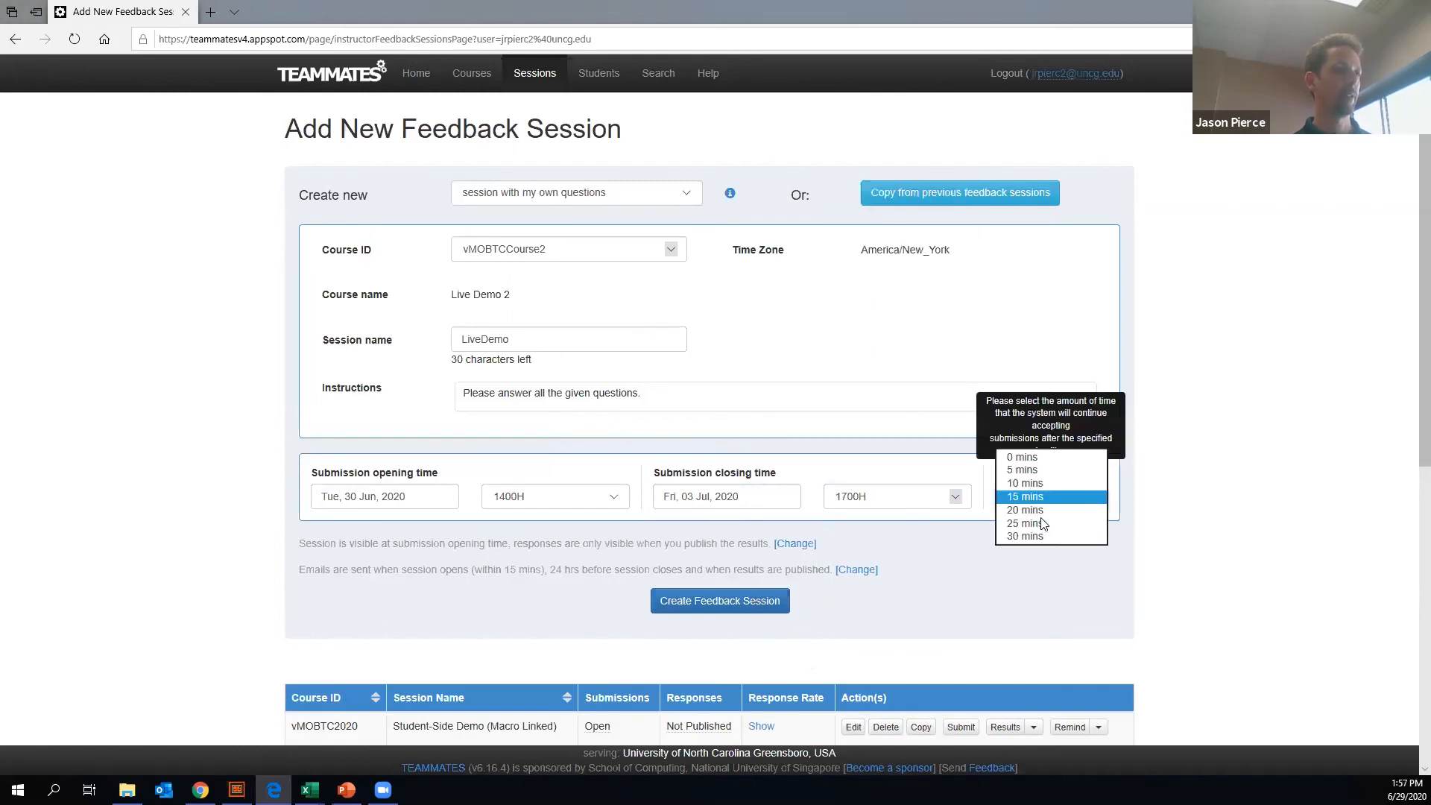
left_click(719, 599)
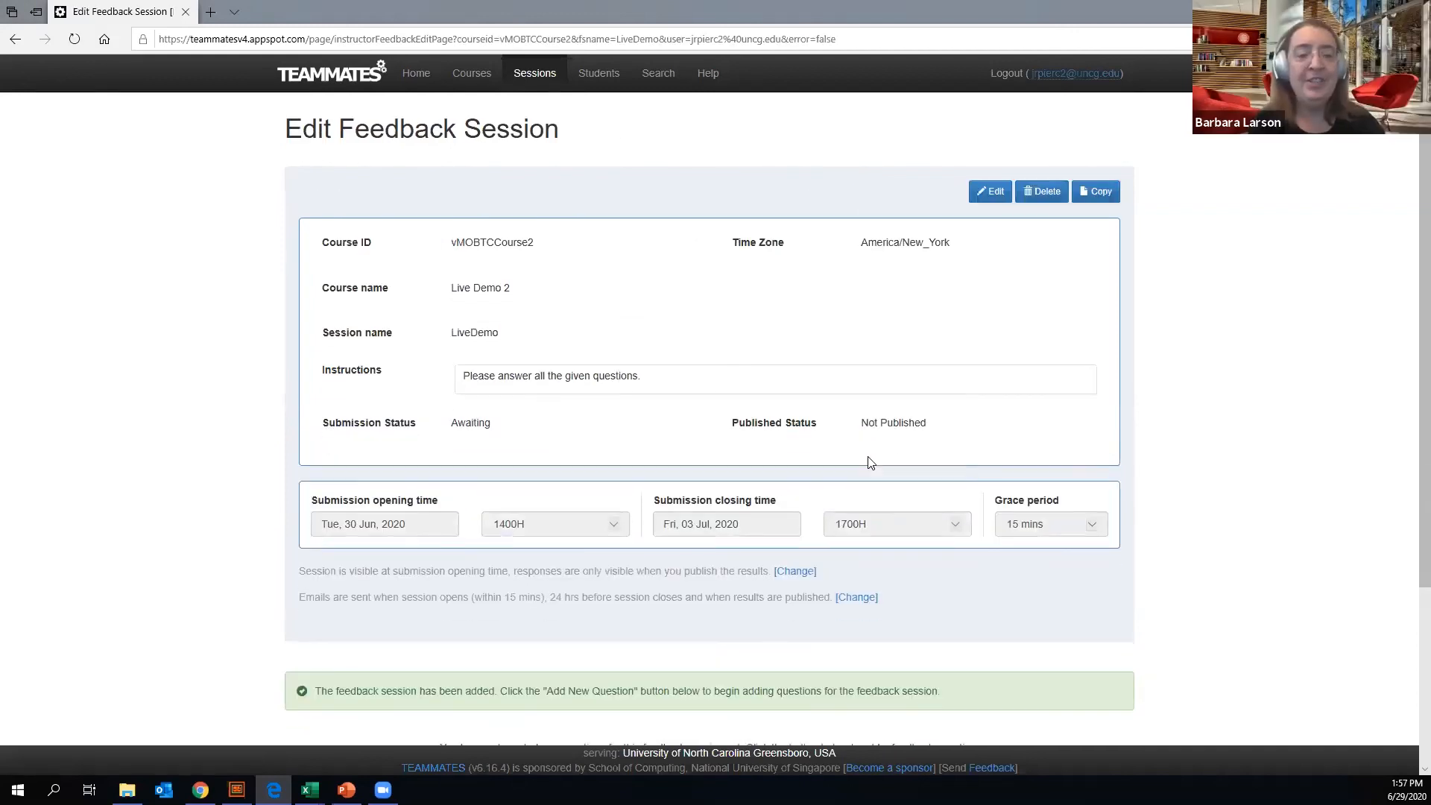
scroll(857, 446, "down", 3)
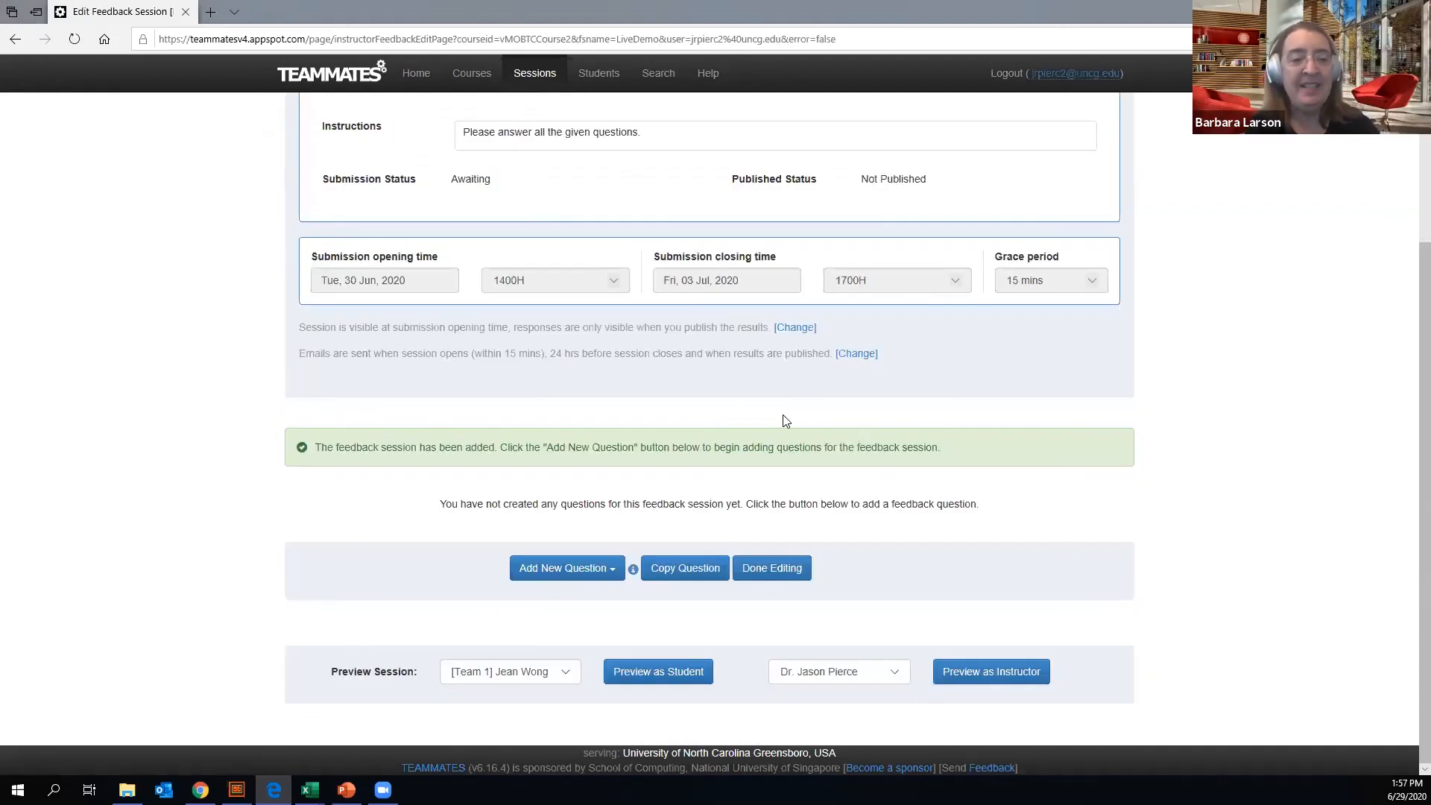
scroll(770, 415, "up", 3)
- Examine the question types available for the session and the list of template questions, without adding any
scroll(741, 406, "down", 3)
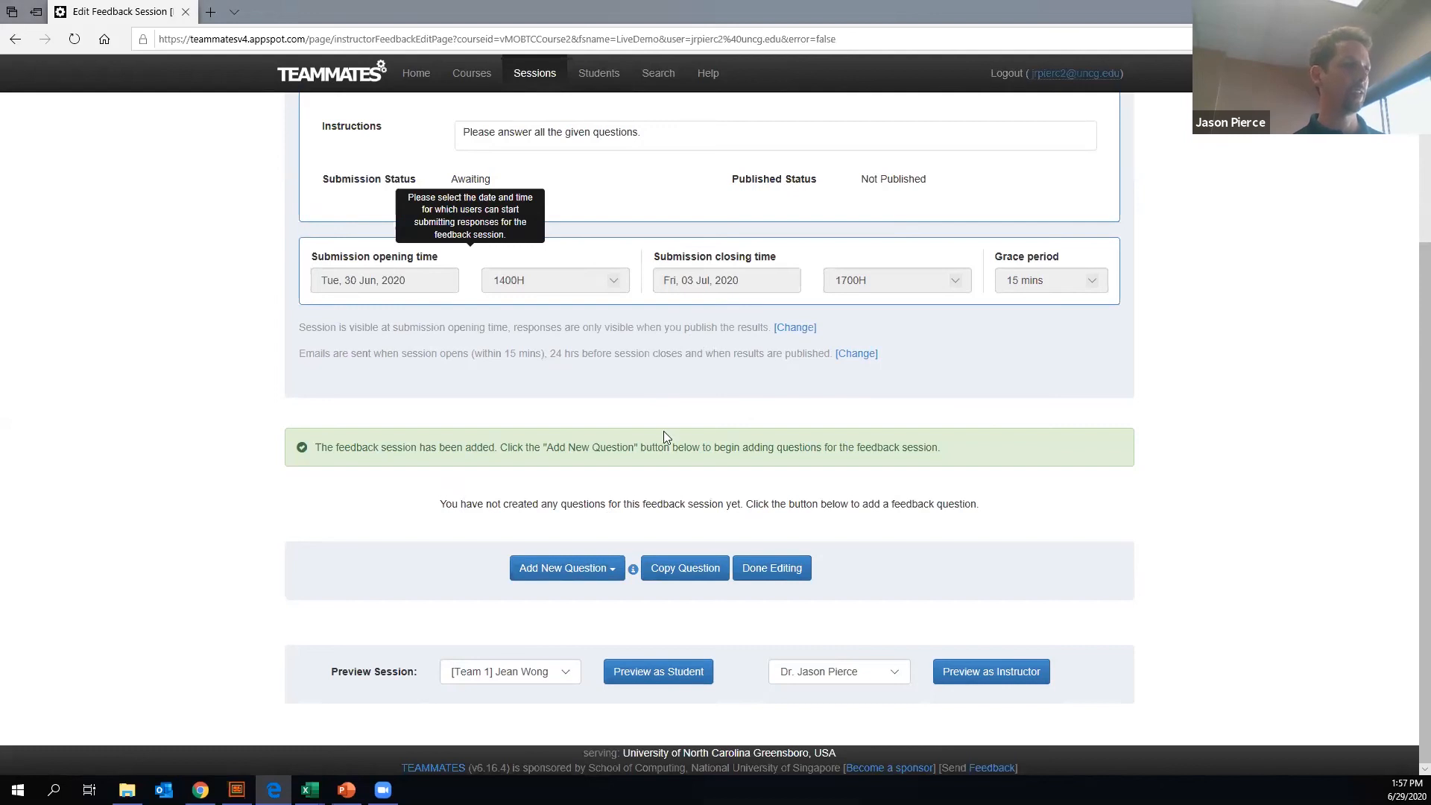
left_click(614, 570)
scroll(613, 671, "down", 1)
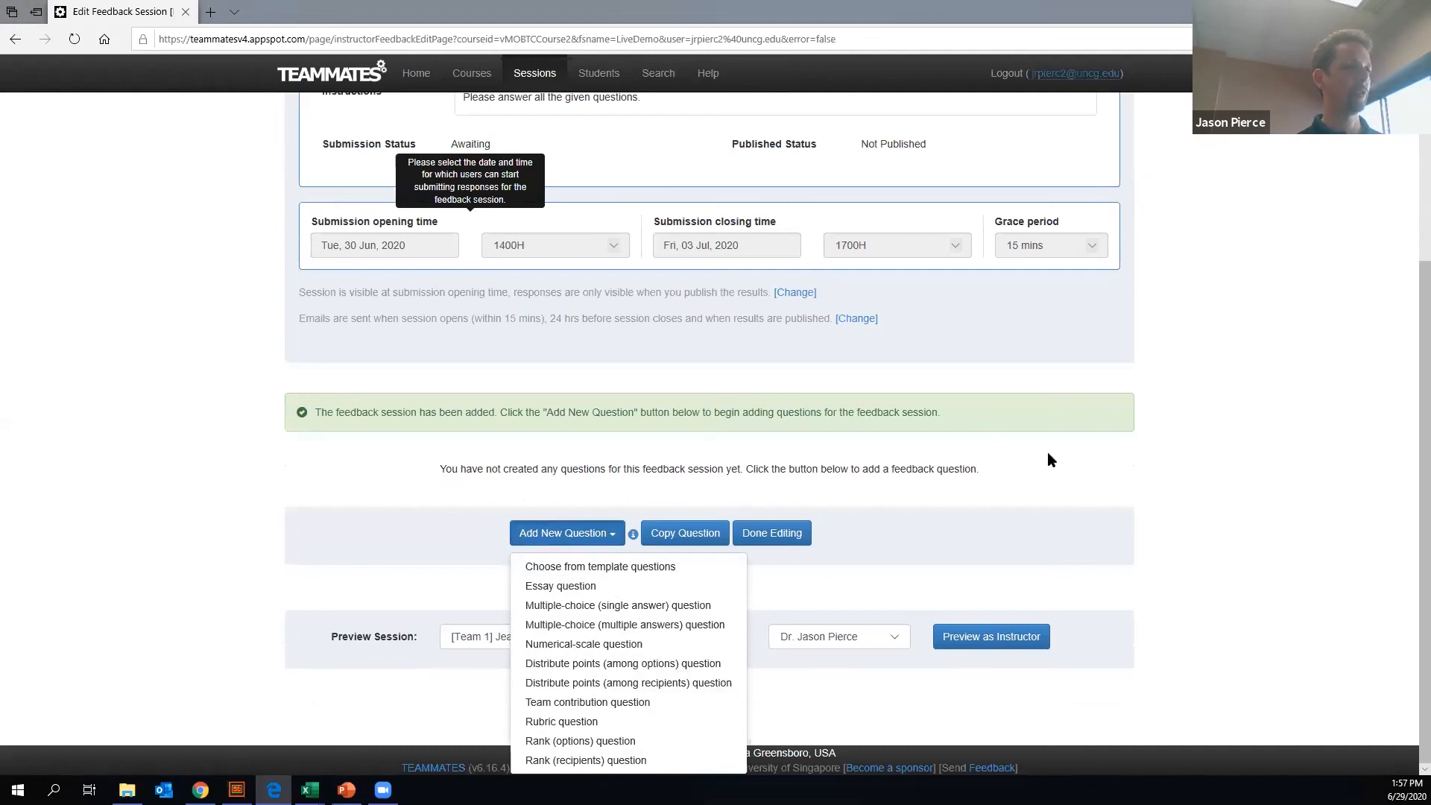
scroll(656, 343, "up", 4)
scroll(656, 342, "down", 4)
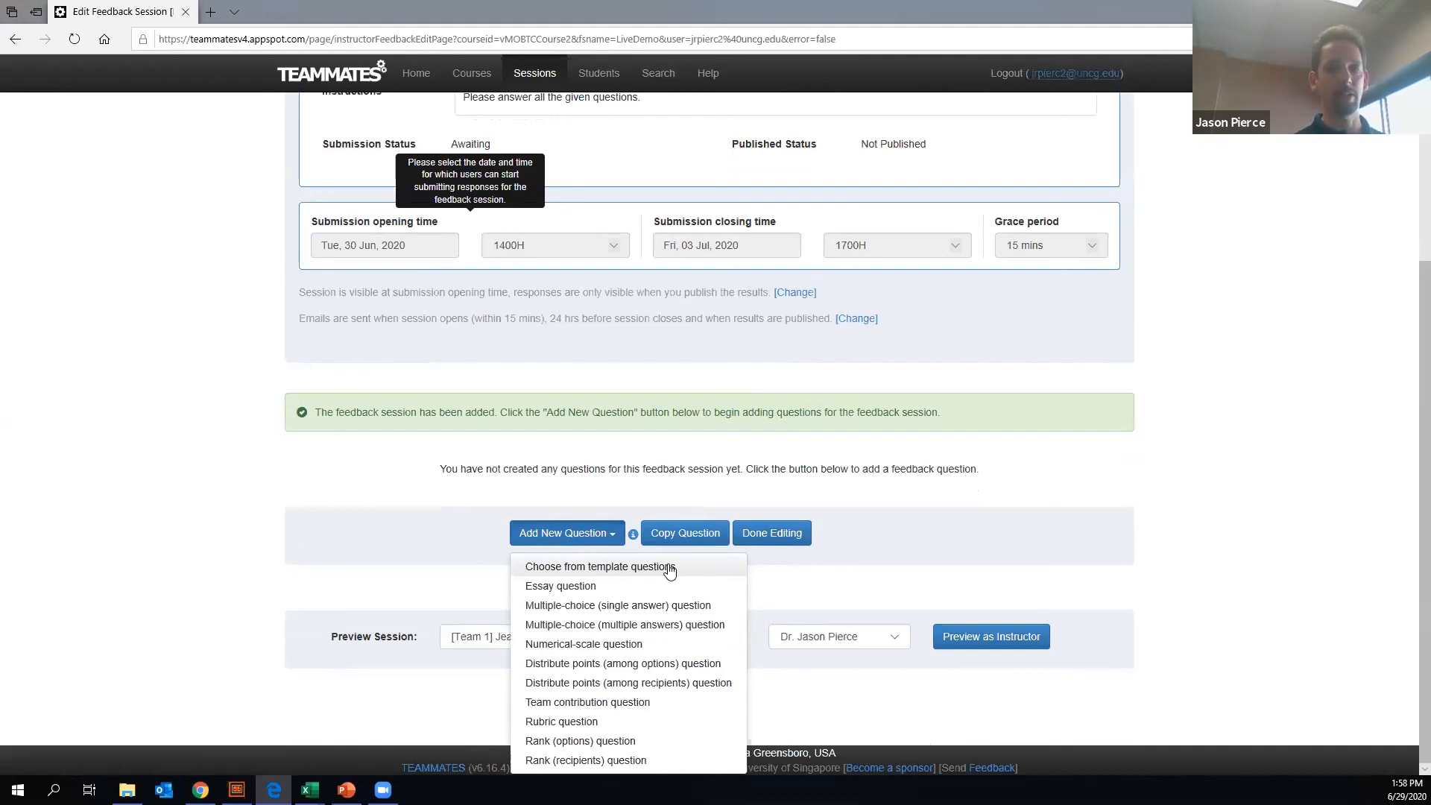
left_click(668, 568)
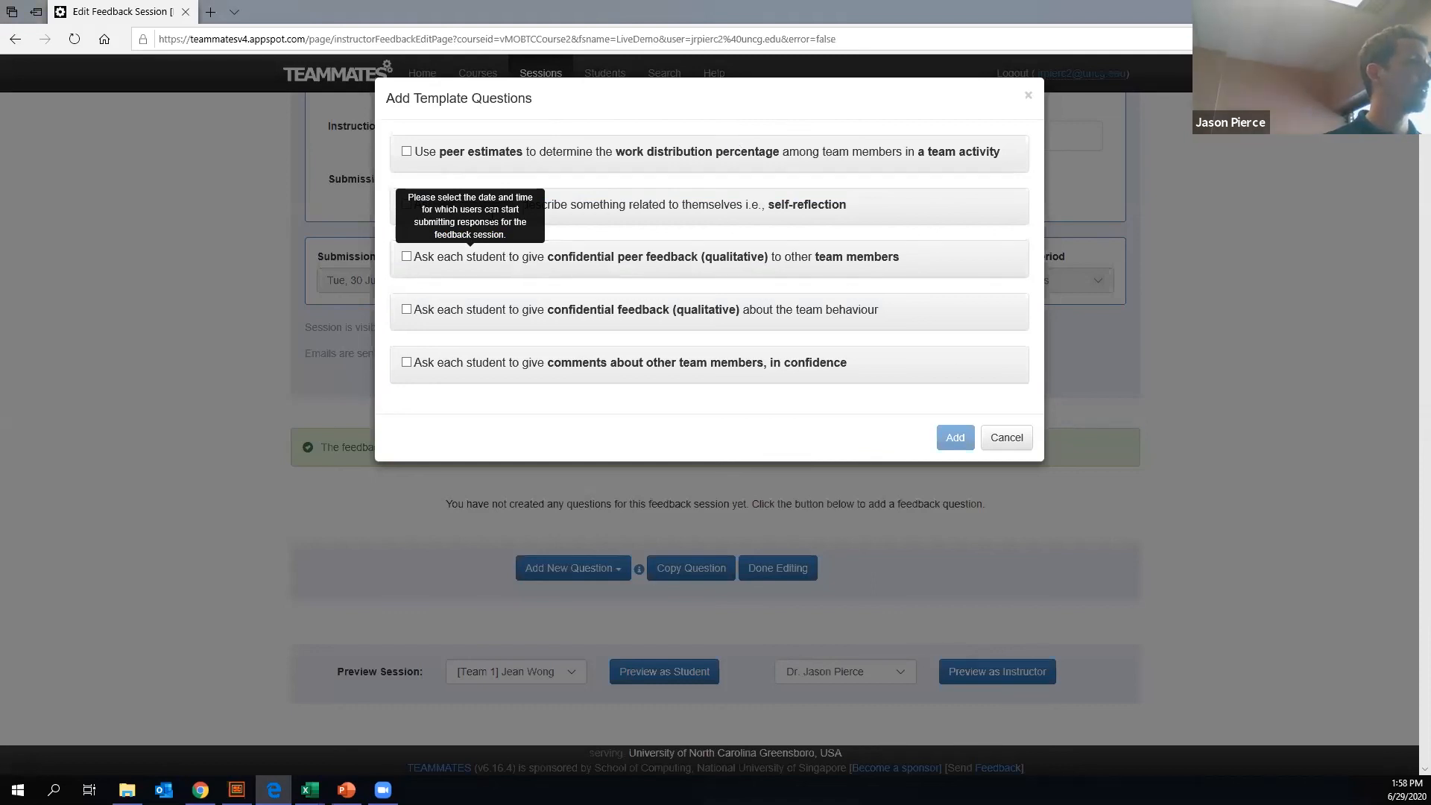
left_click(1004, 439)
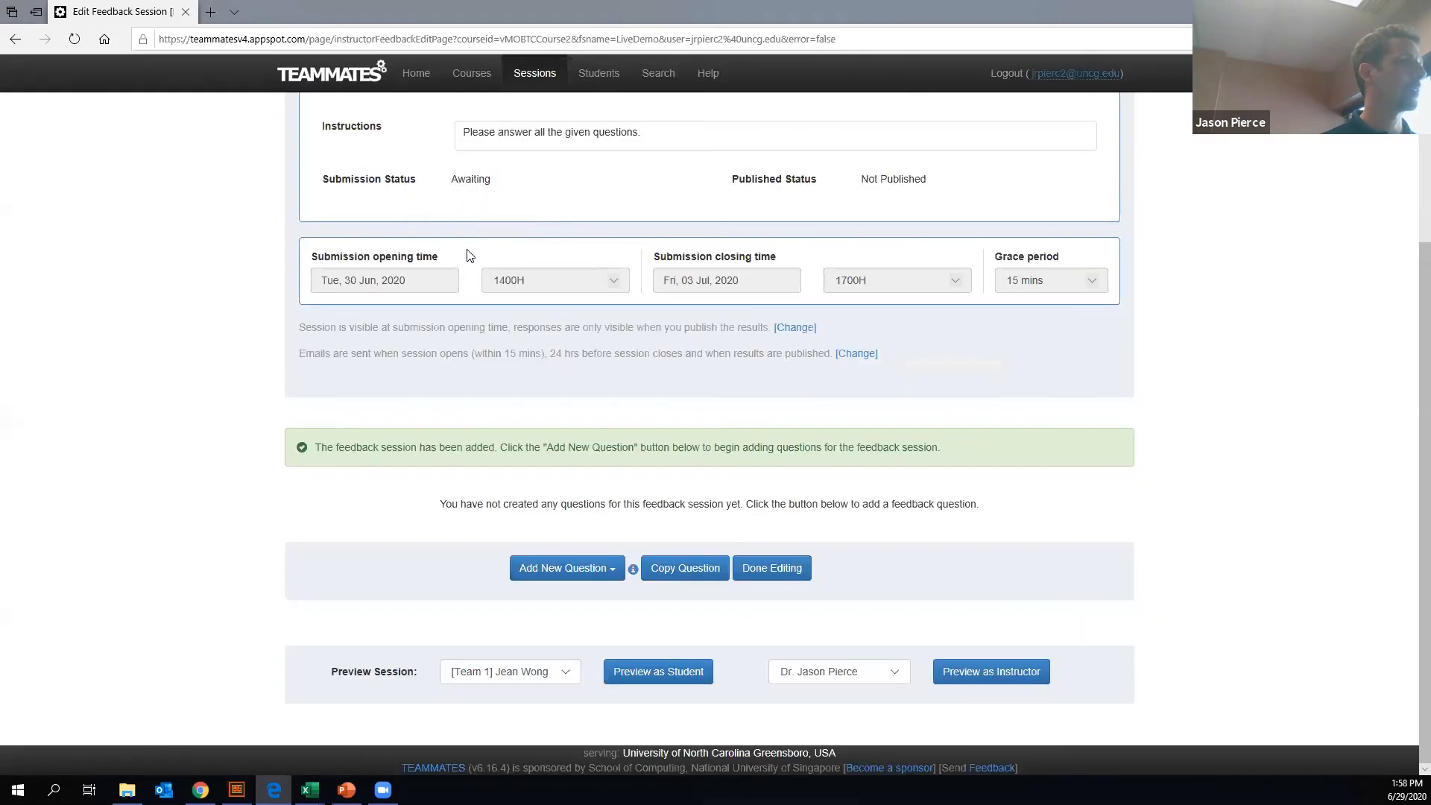
left_click(597, 568)
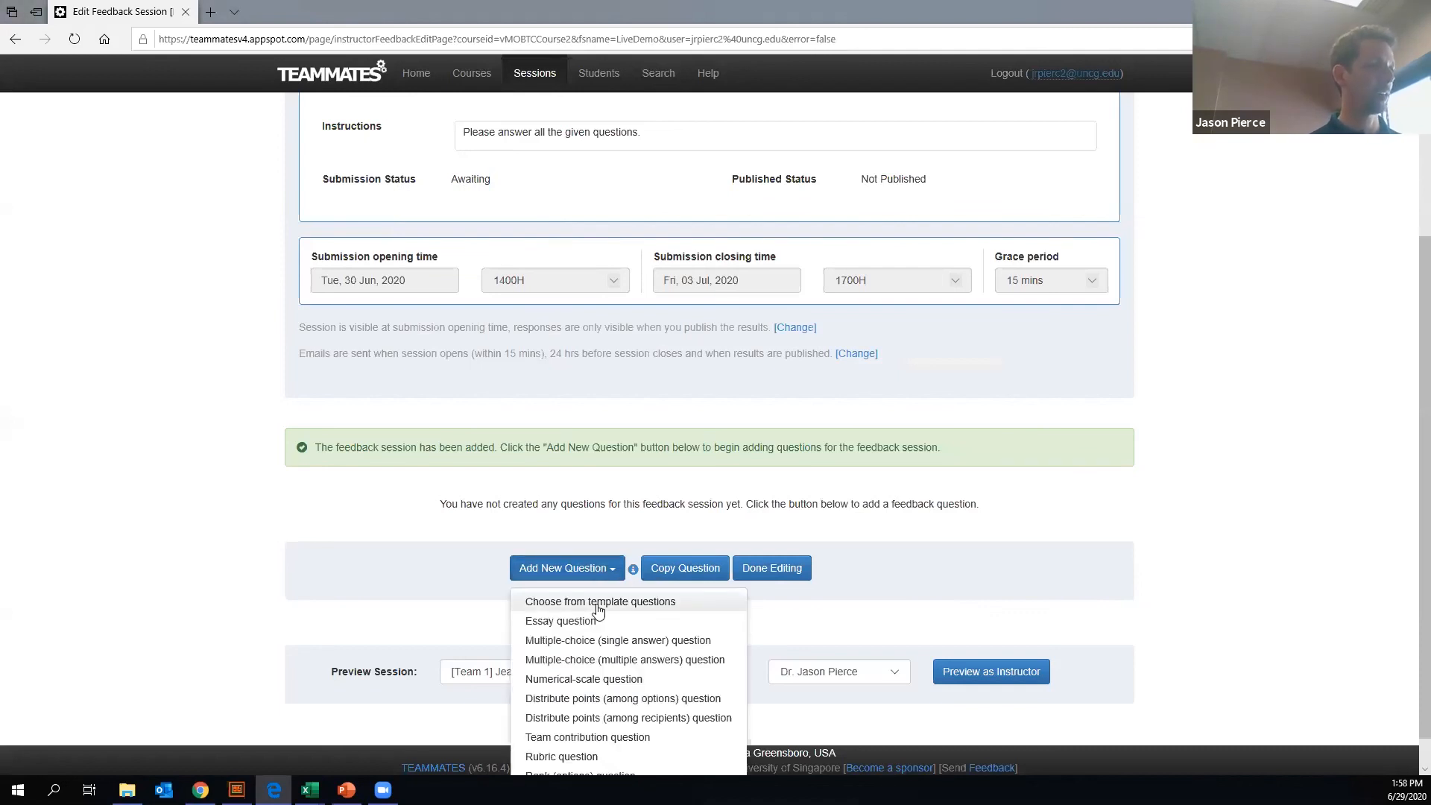
left_click(597, 604)
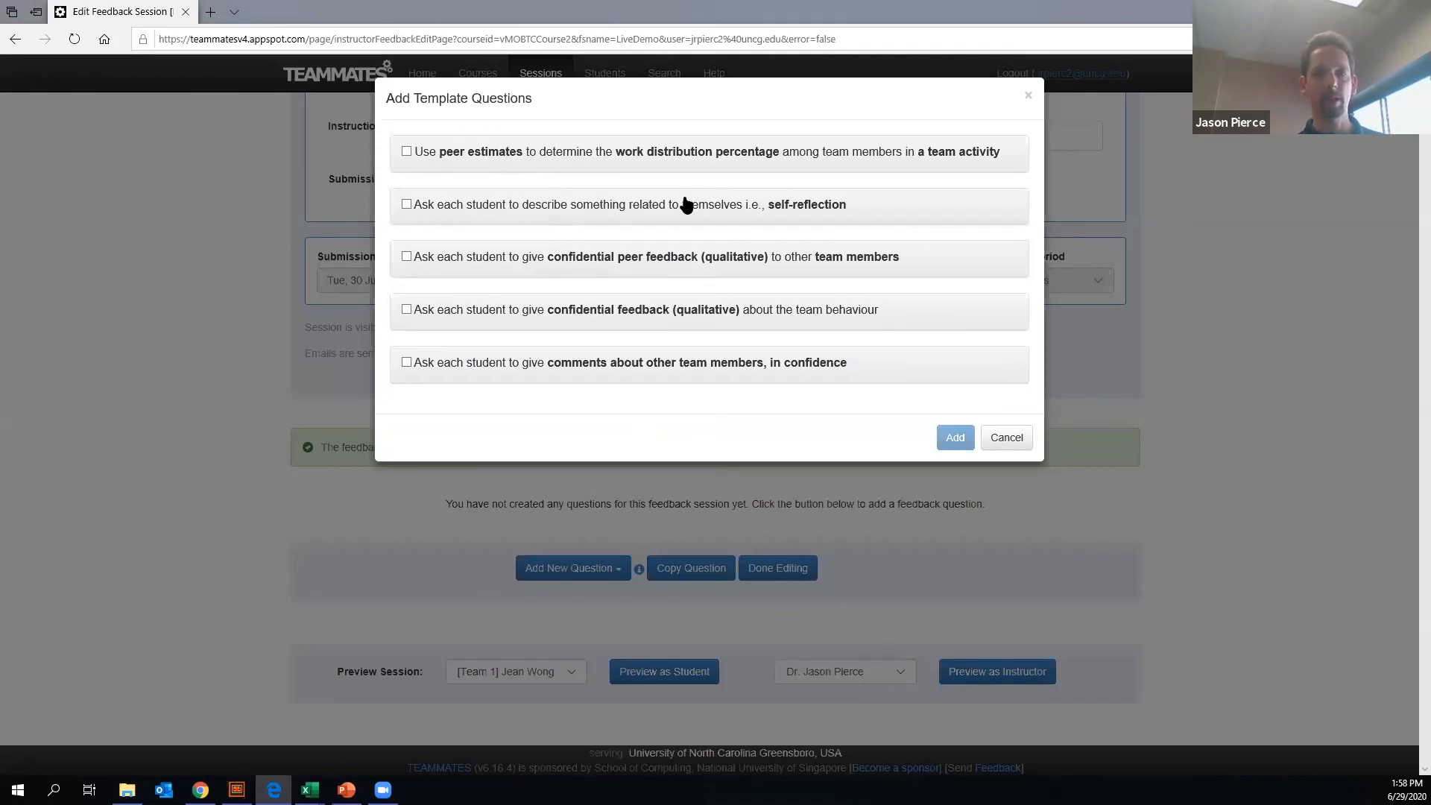
left_click(1015, 440)
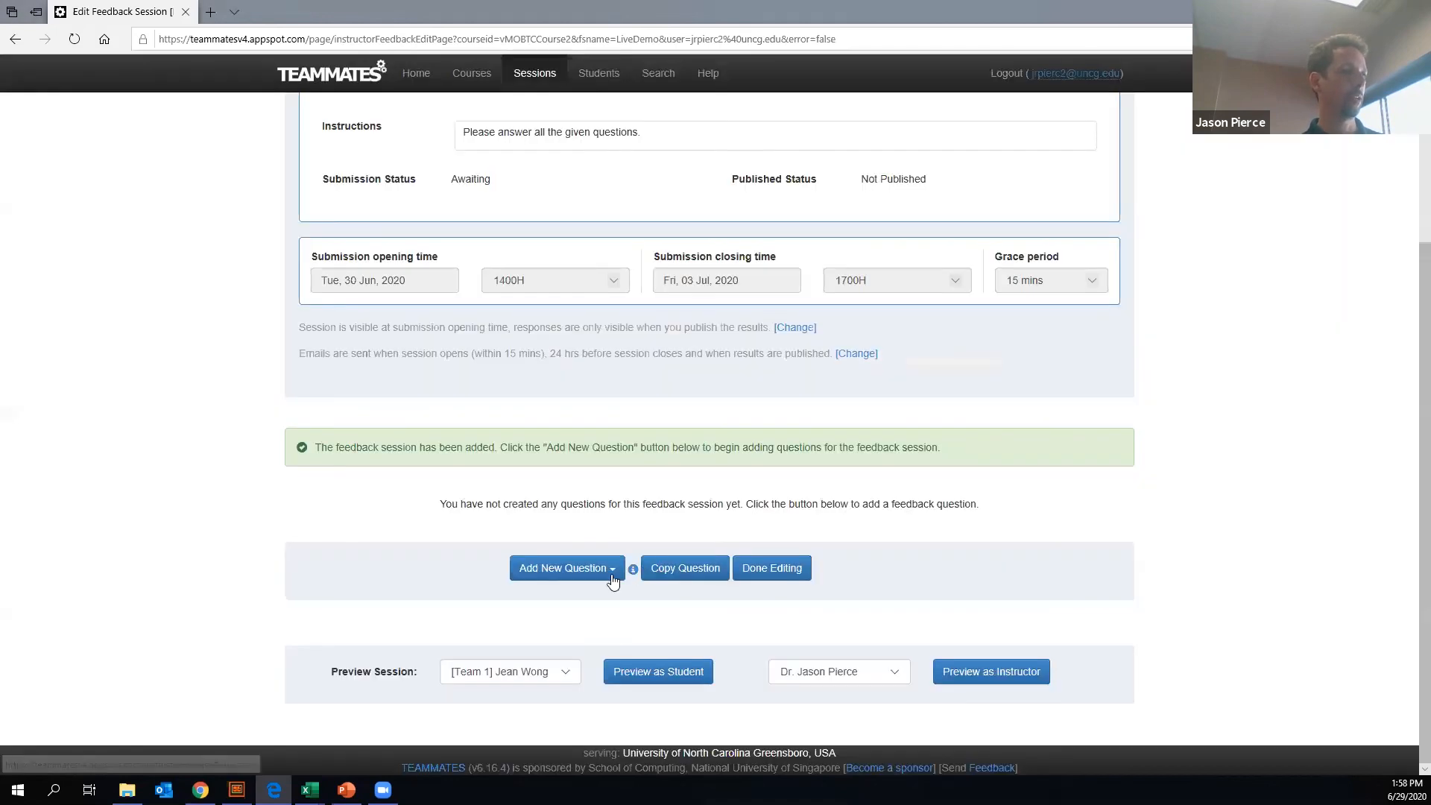
- Add a team contribution question with the text "How much did each person contribute to the project?"
left_click(613, 572)
scroll(616, 623, "down", 1)
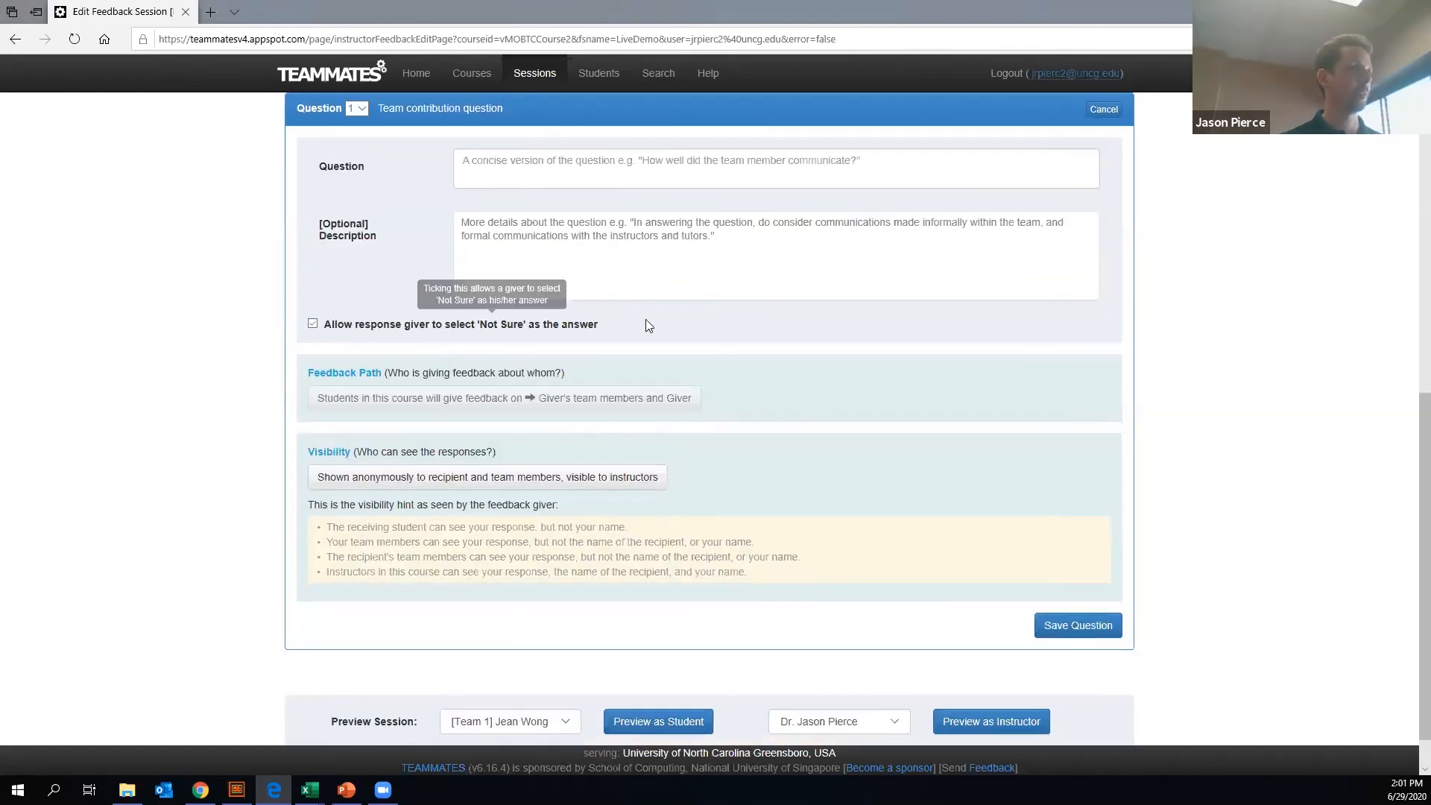
left_click(497, 164)
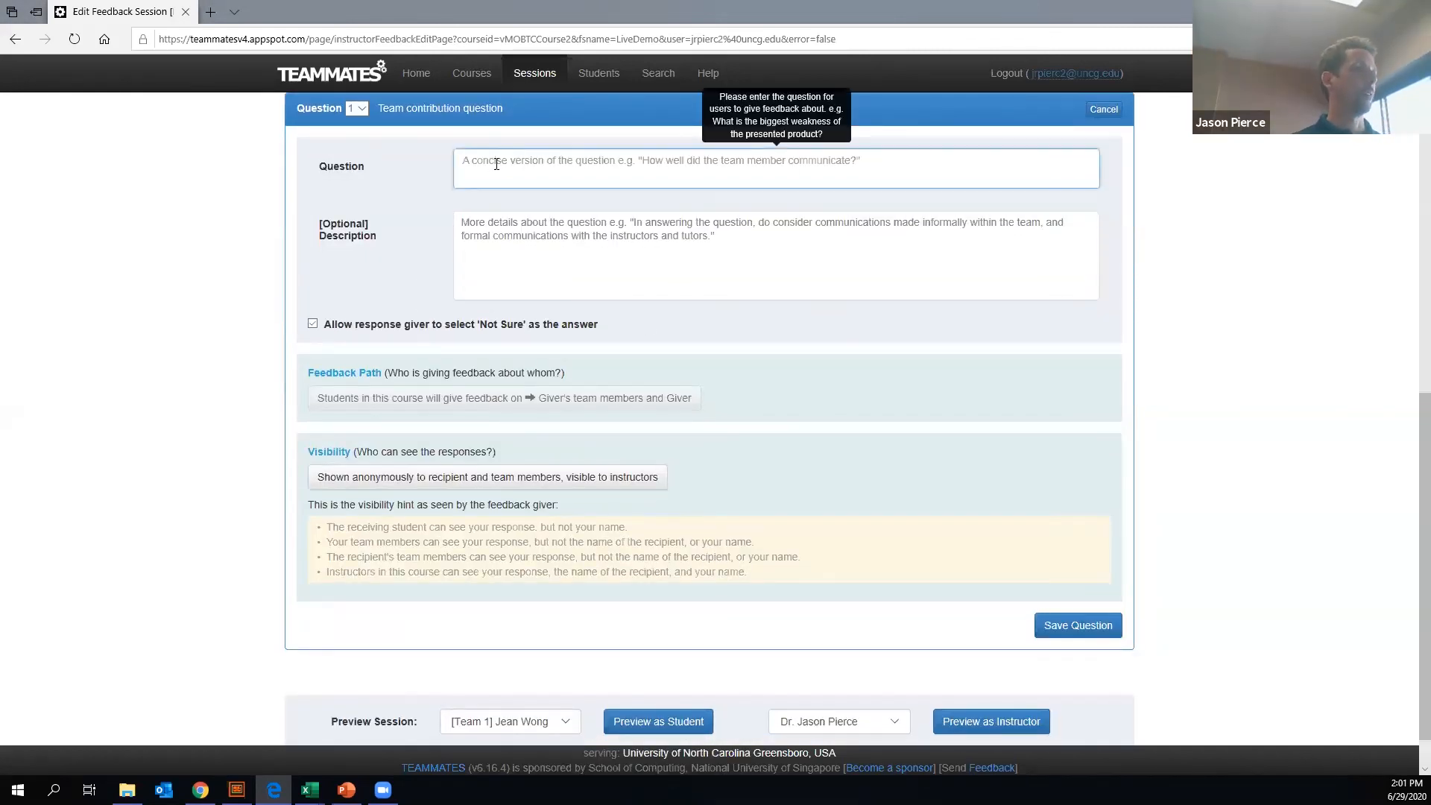
type("How")
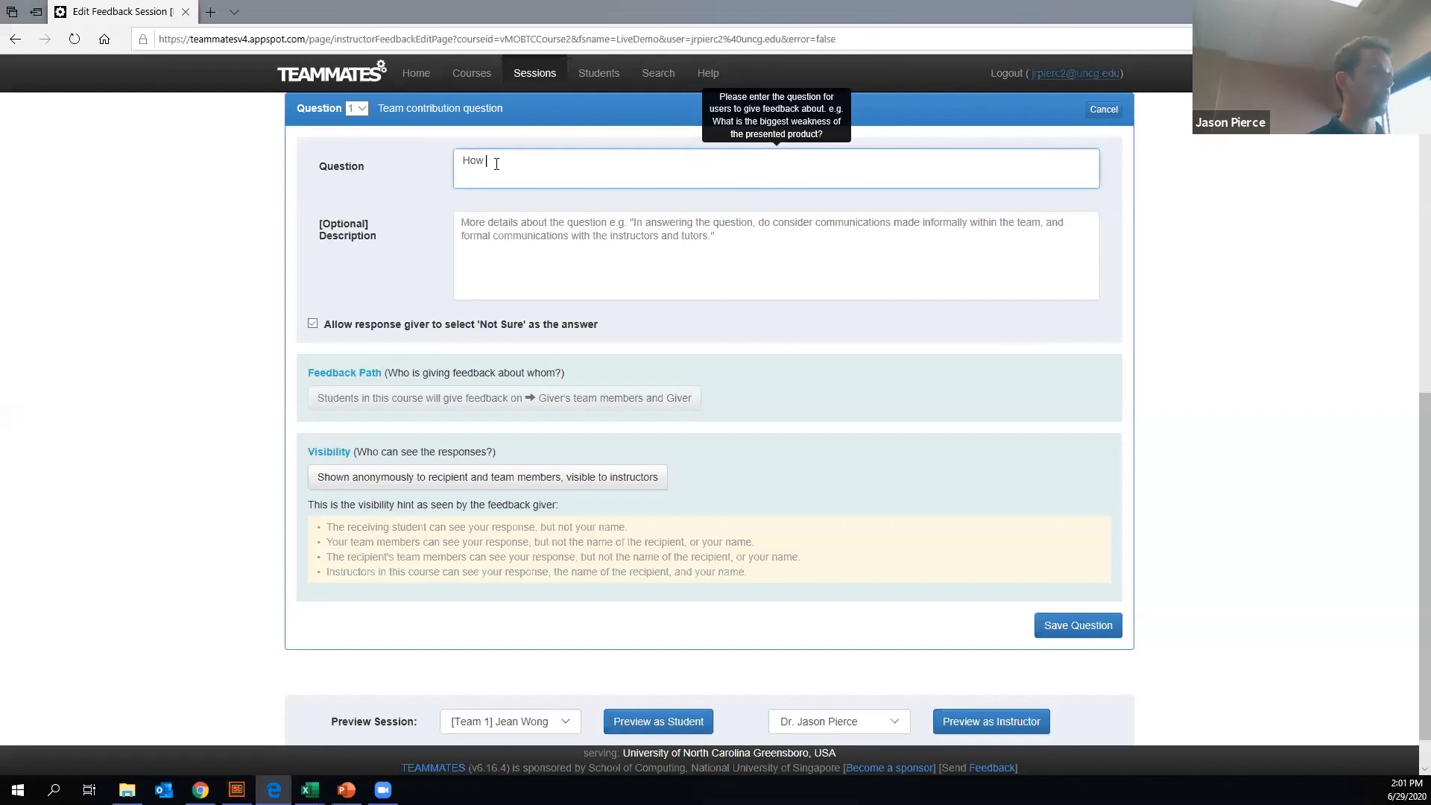
type(" much did each perrson")
key("BackSpace")
key("BackSpace")
key("BackSpace")
key("BackSpace")
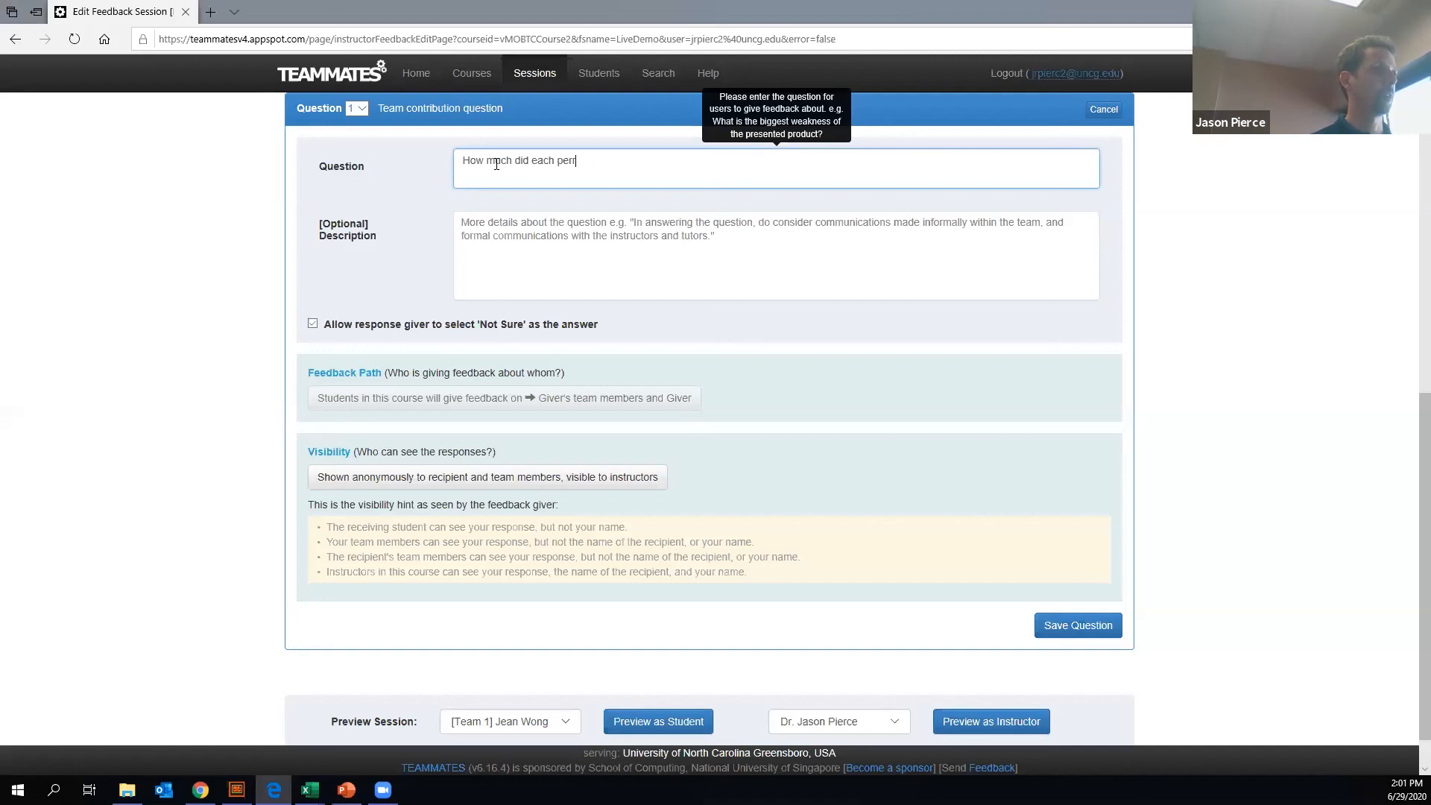
key("BackSpace")
type("son contribute to he")
key("BackSpace")
key("BackSpace")
key("BackSpace")
type("the pro")
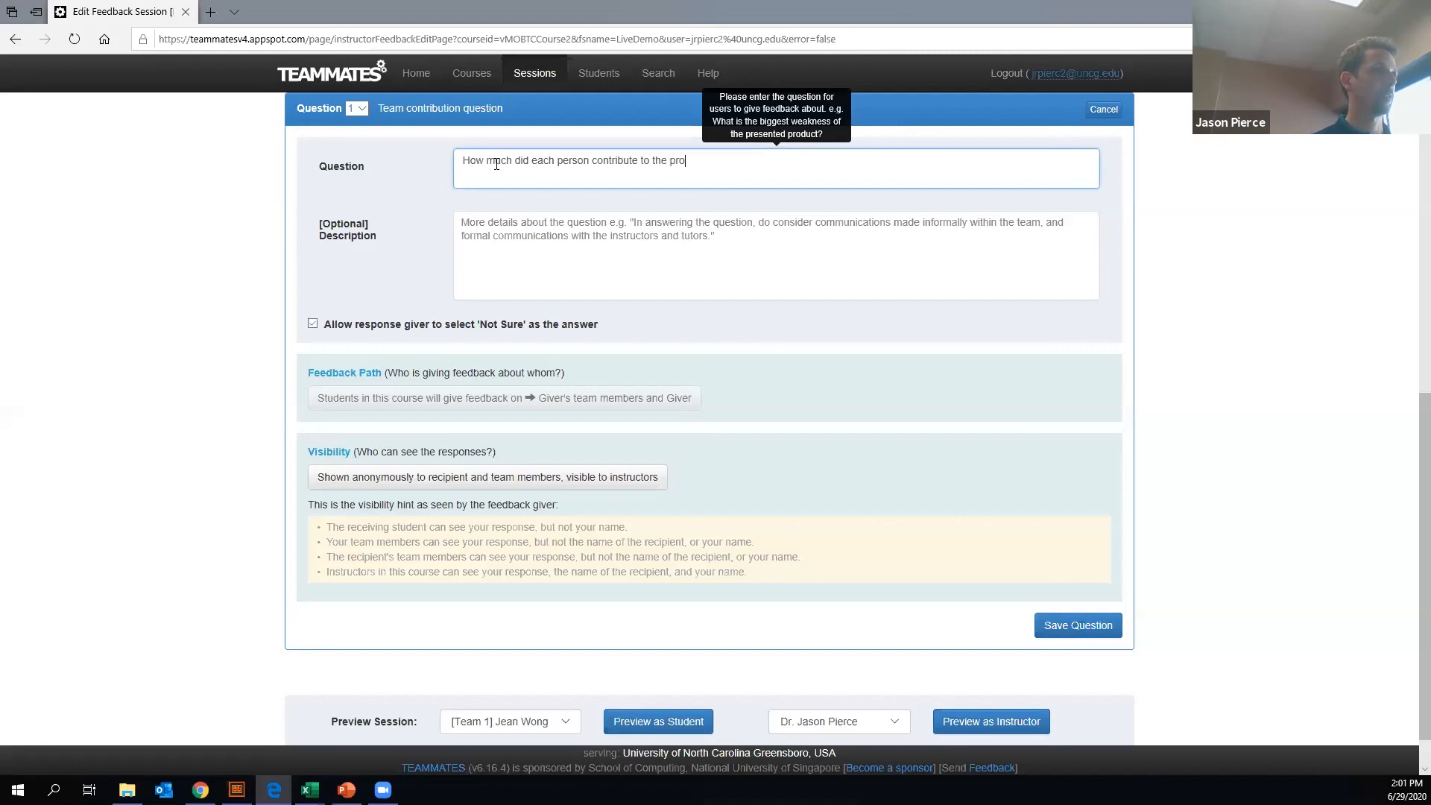
type("ject?")
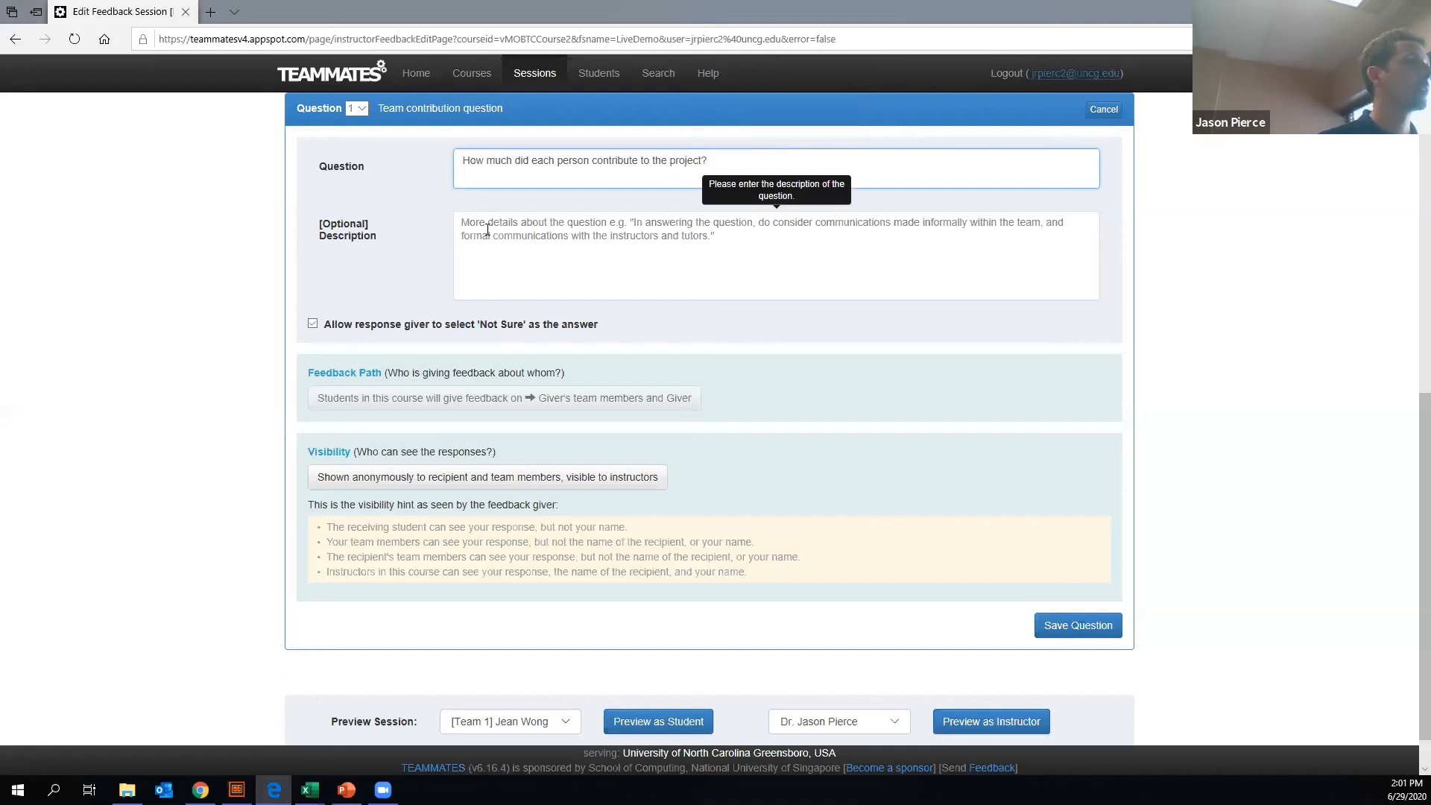
- Give the question the description "Provide guidance and tips here." and disallow 'Not Sure' as an answer
left_click(566, 242)
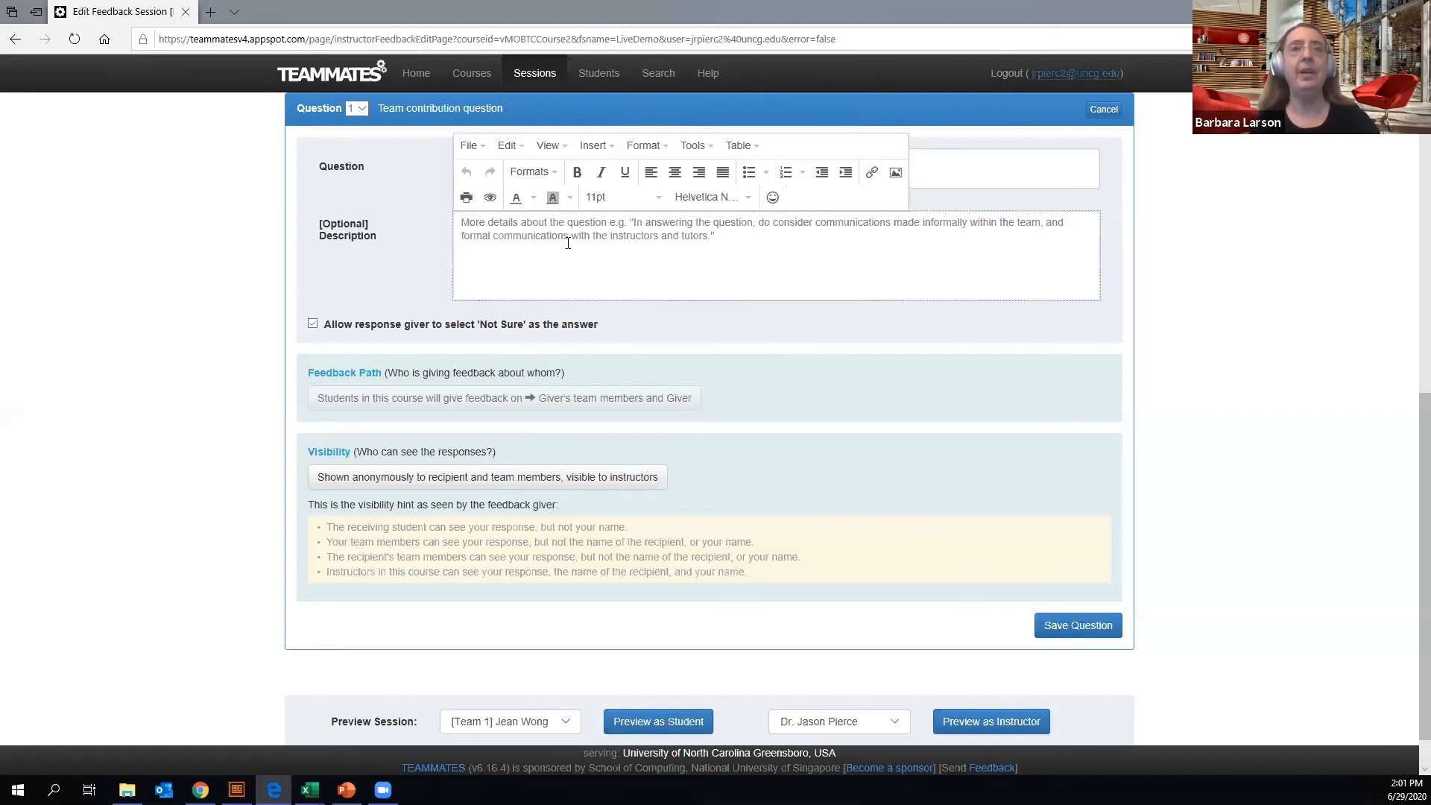
type("Por")
type("vide guidance a")
type("nd tip")
type("s here.")
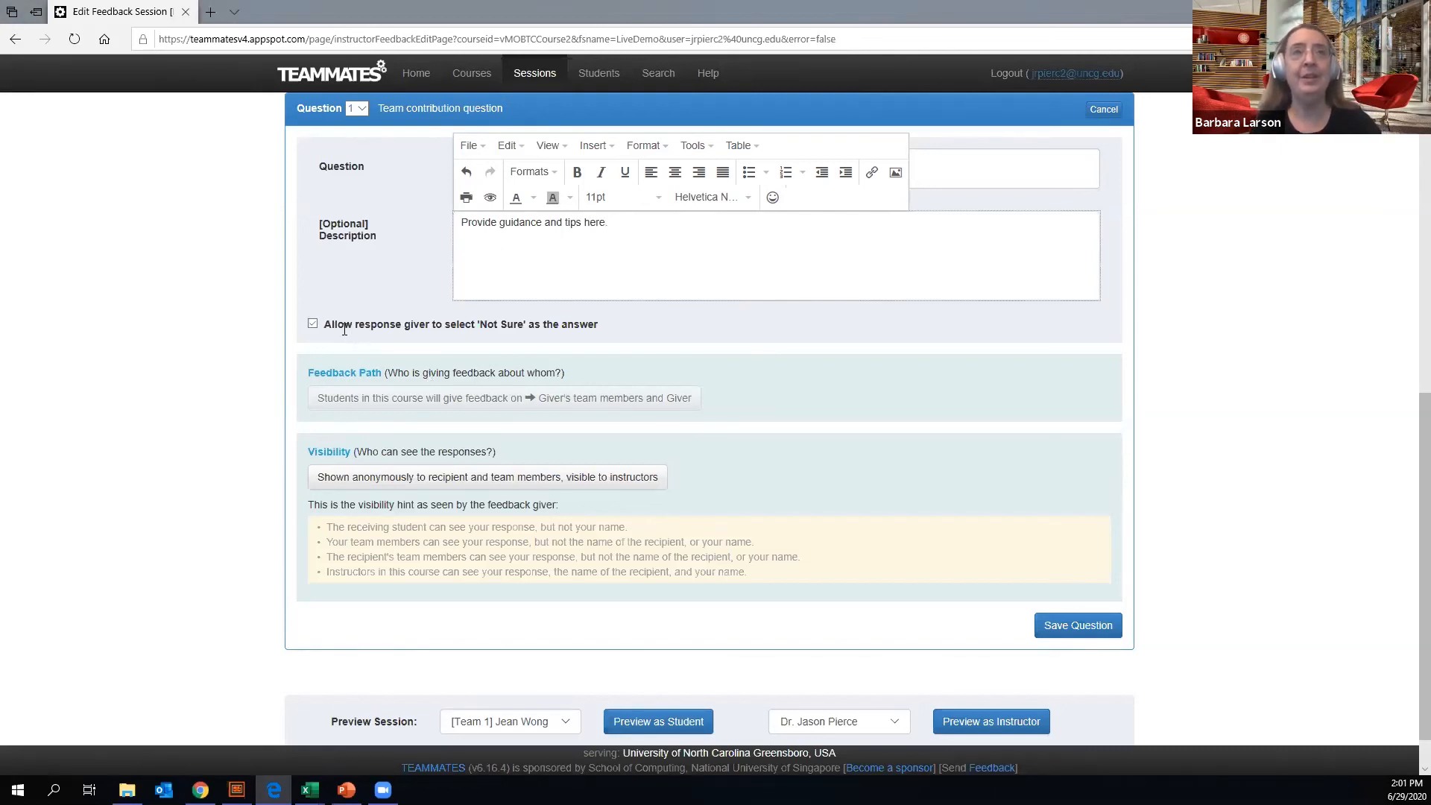
left_click(312, 324)
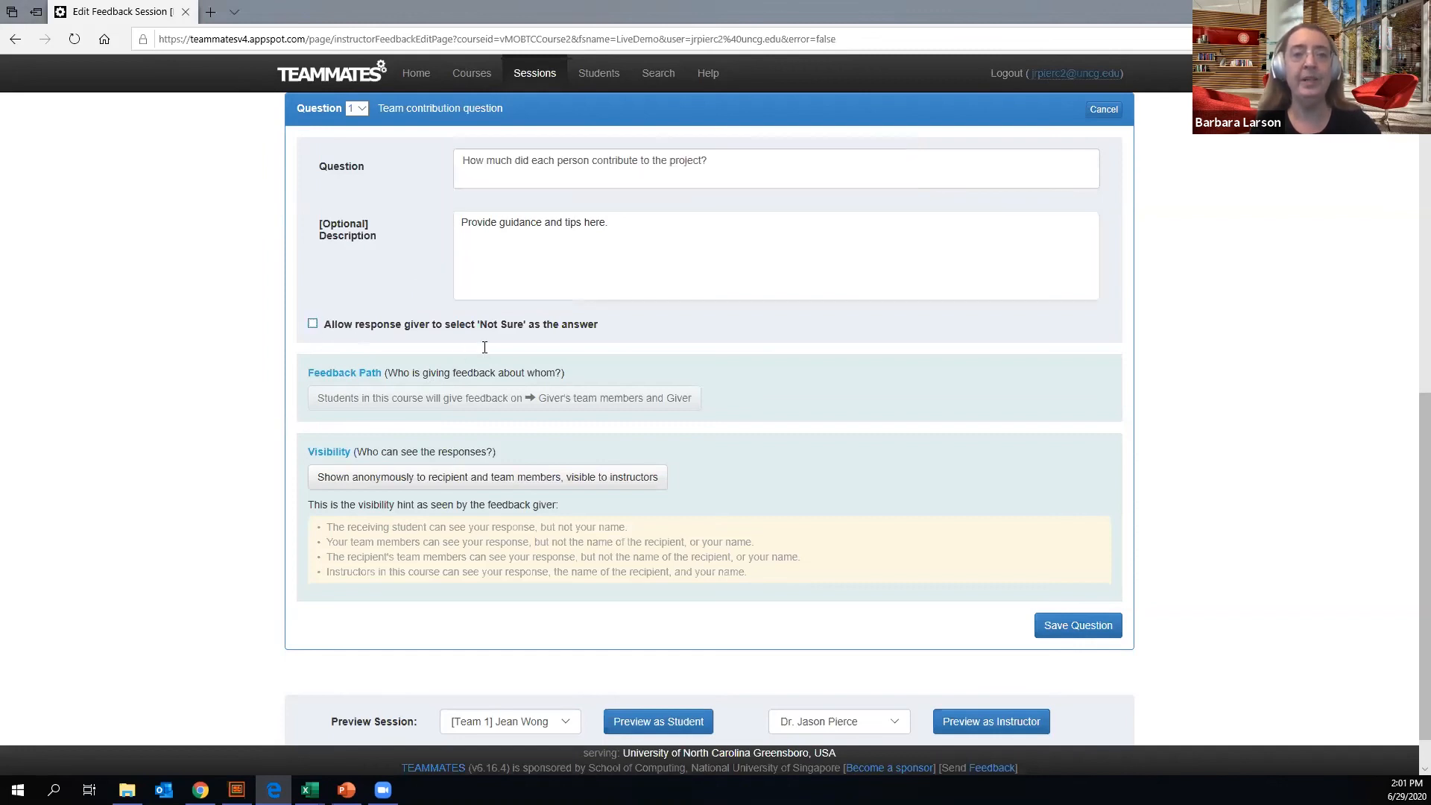
- Review the question's feedback path, visibility options and visibility hints, keeping responses shown anonymously to recipient and team members and visible to instructors
scroll(471, 366, "down", 1)
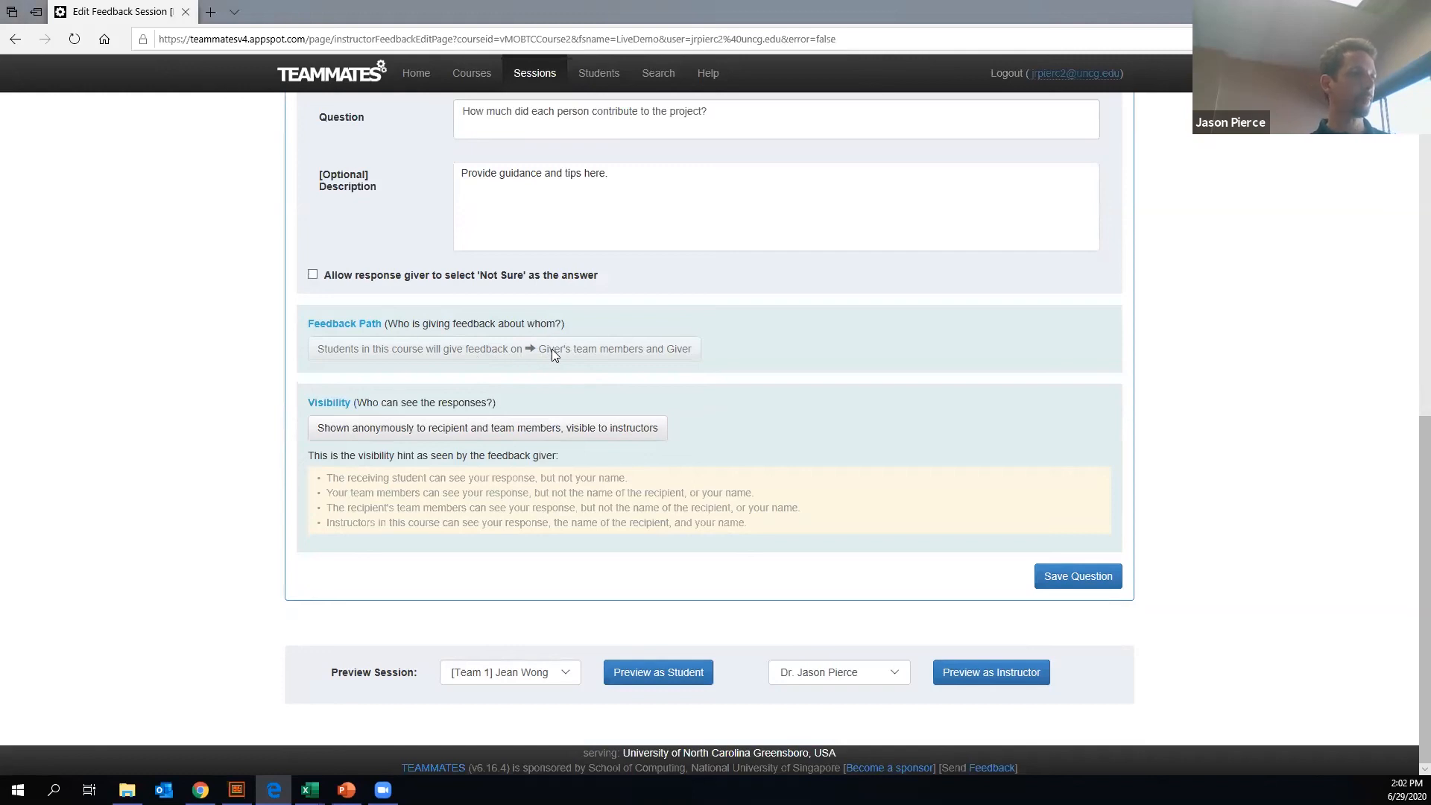
left_click(409, 429)
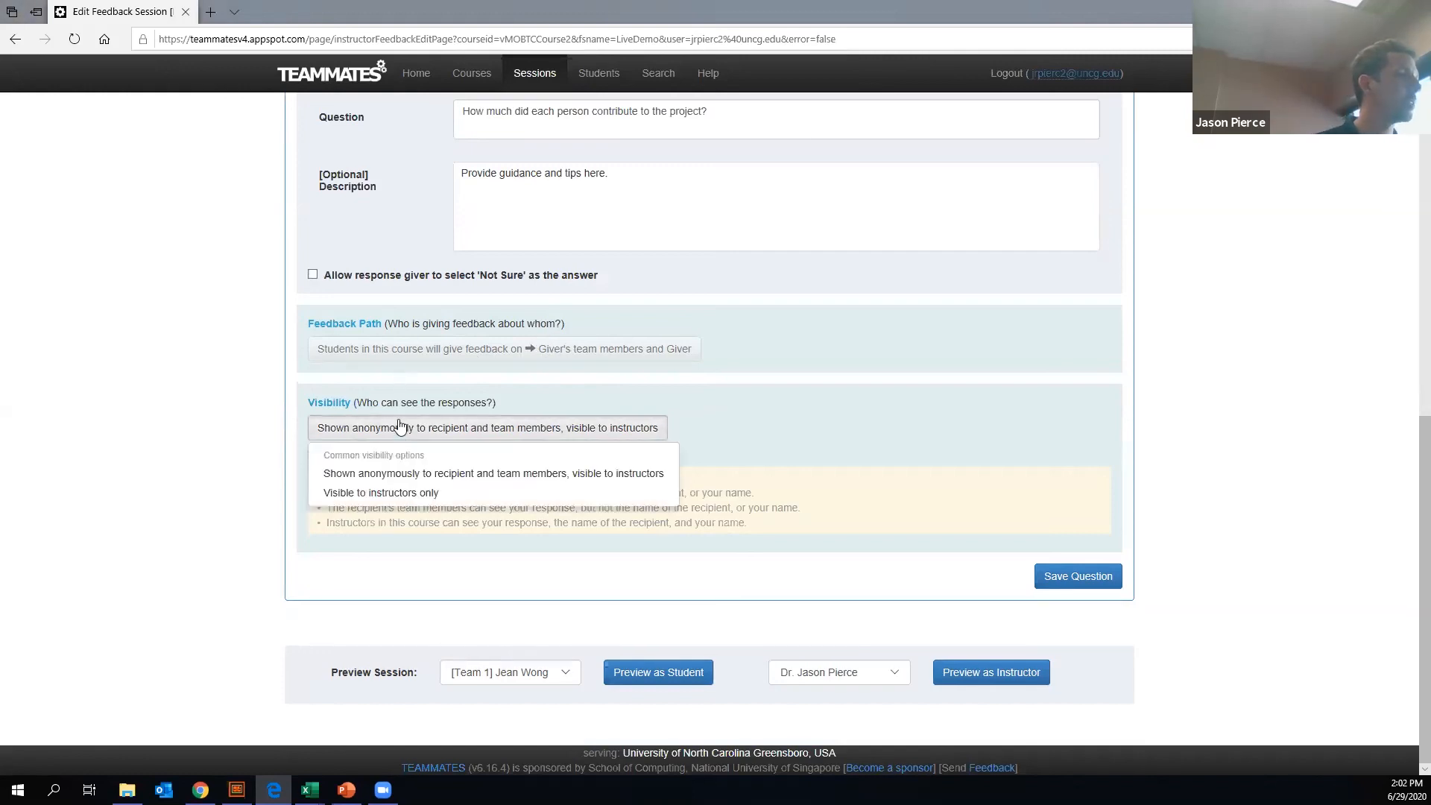
left_click(397, 349)
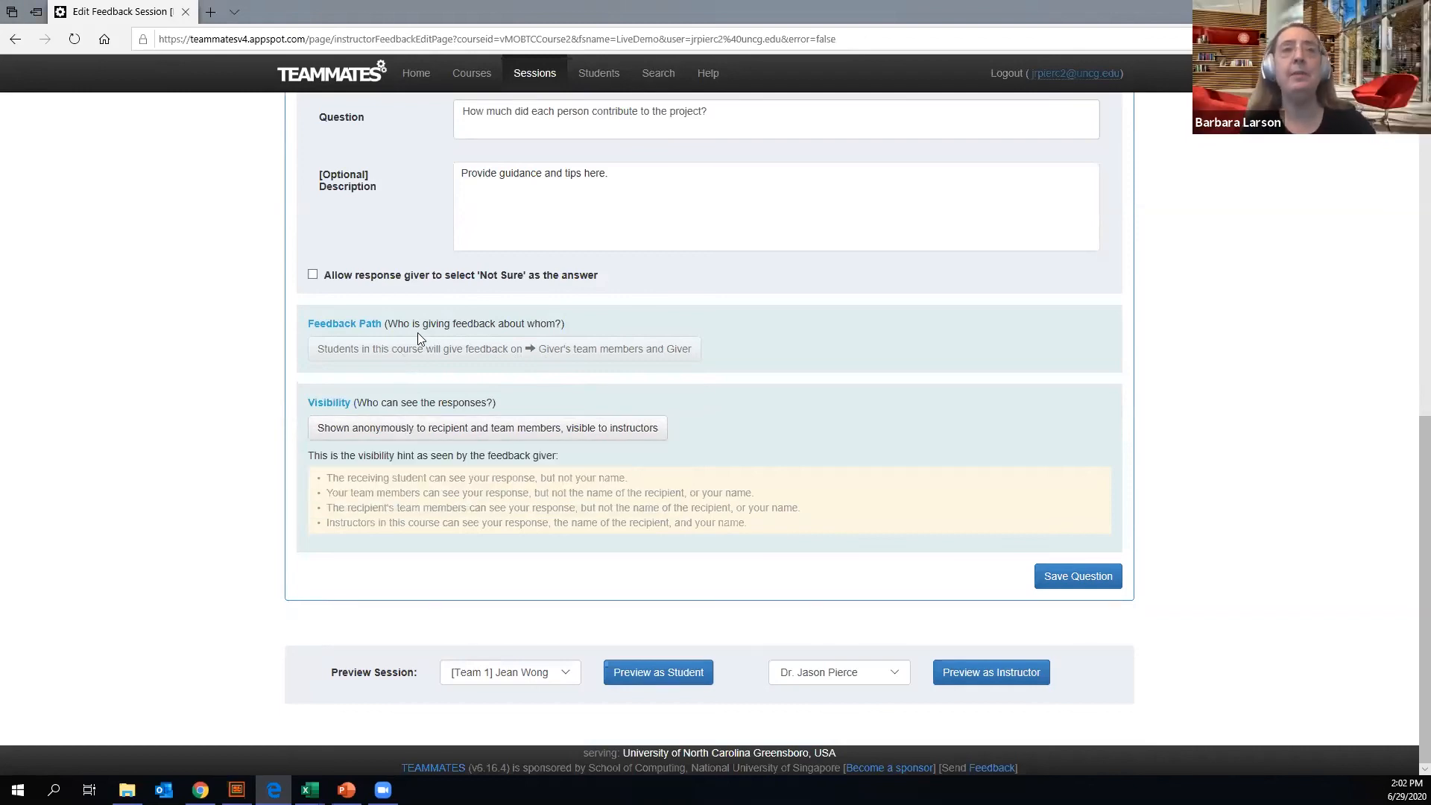
scroll(744, 332, "up", 3)
scroll(732, 348, "down", 3)
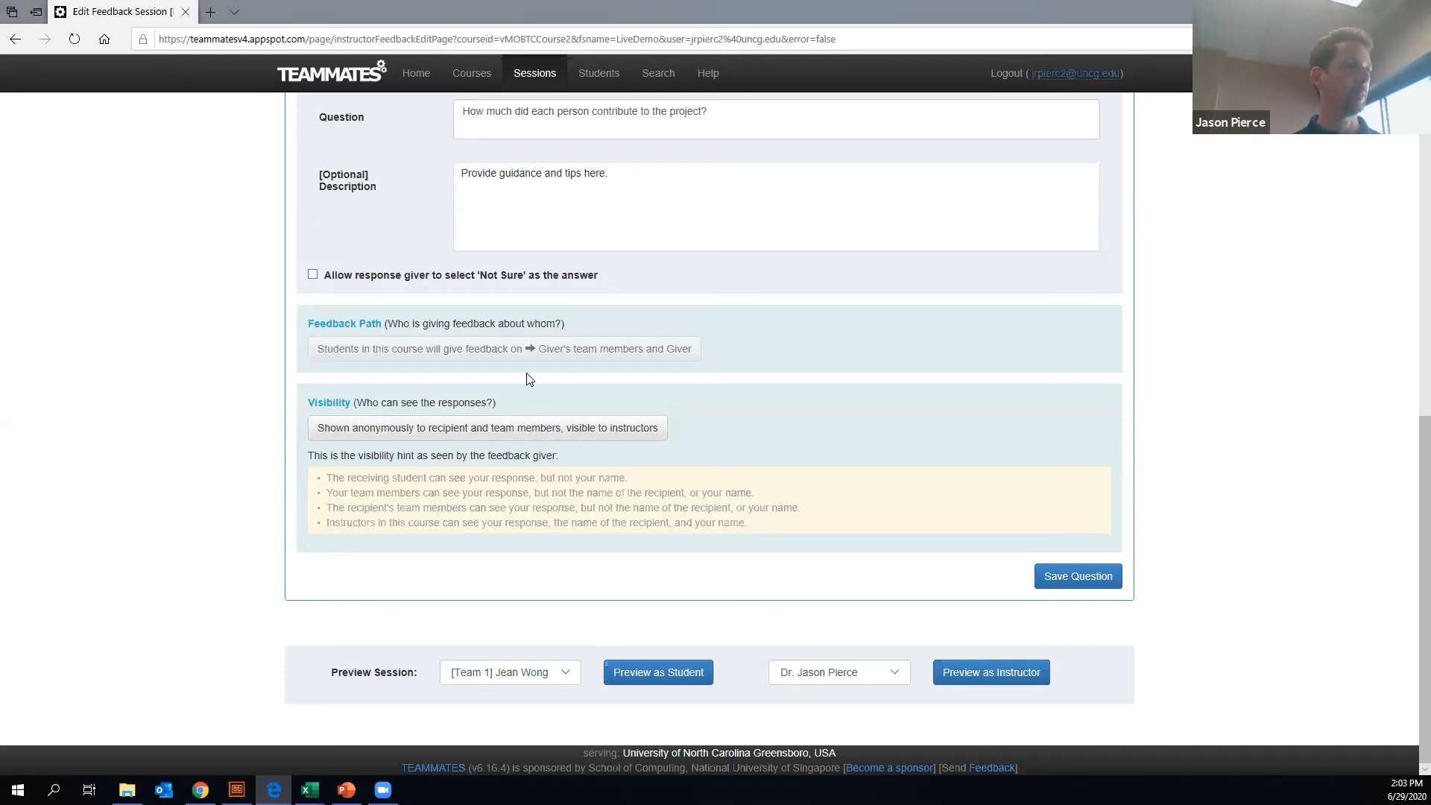
left_click(462, 433)
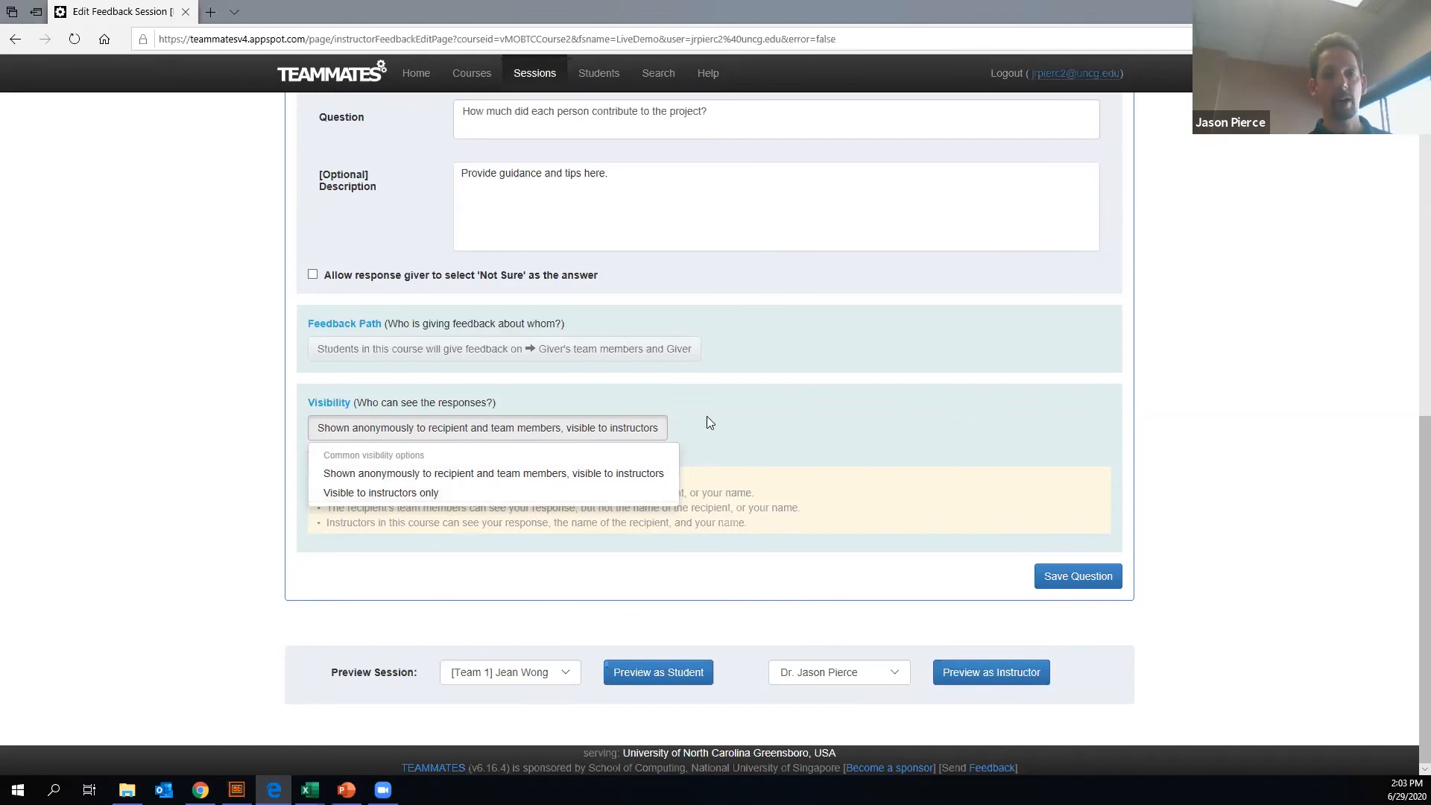
left_click(424, 476)
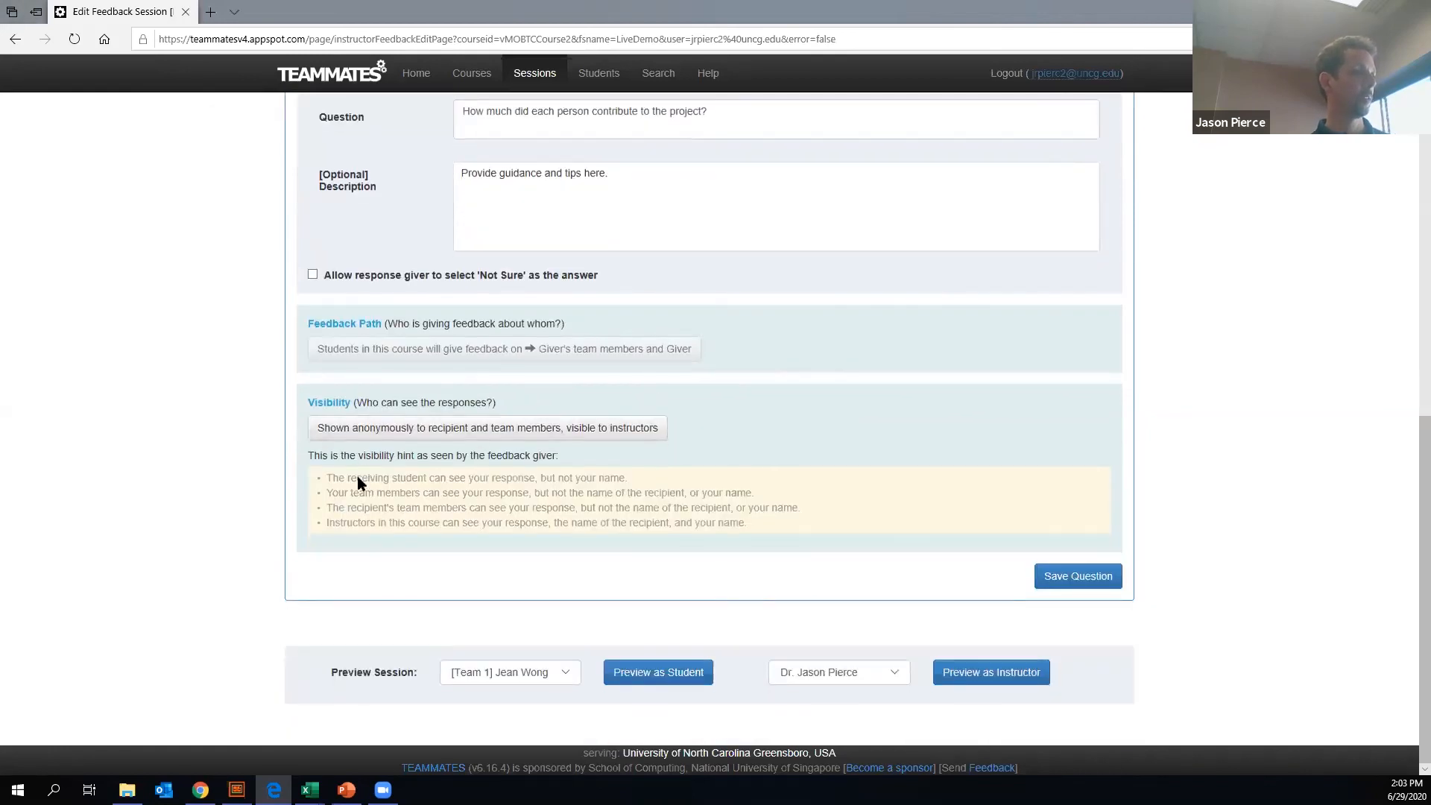
left_click_drag(358, 477, 731, 549)
left_click_drag(326, 472, 767, 521)
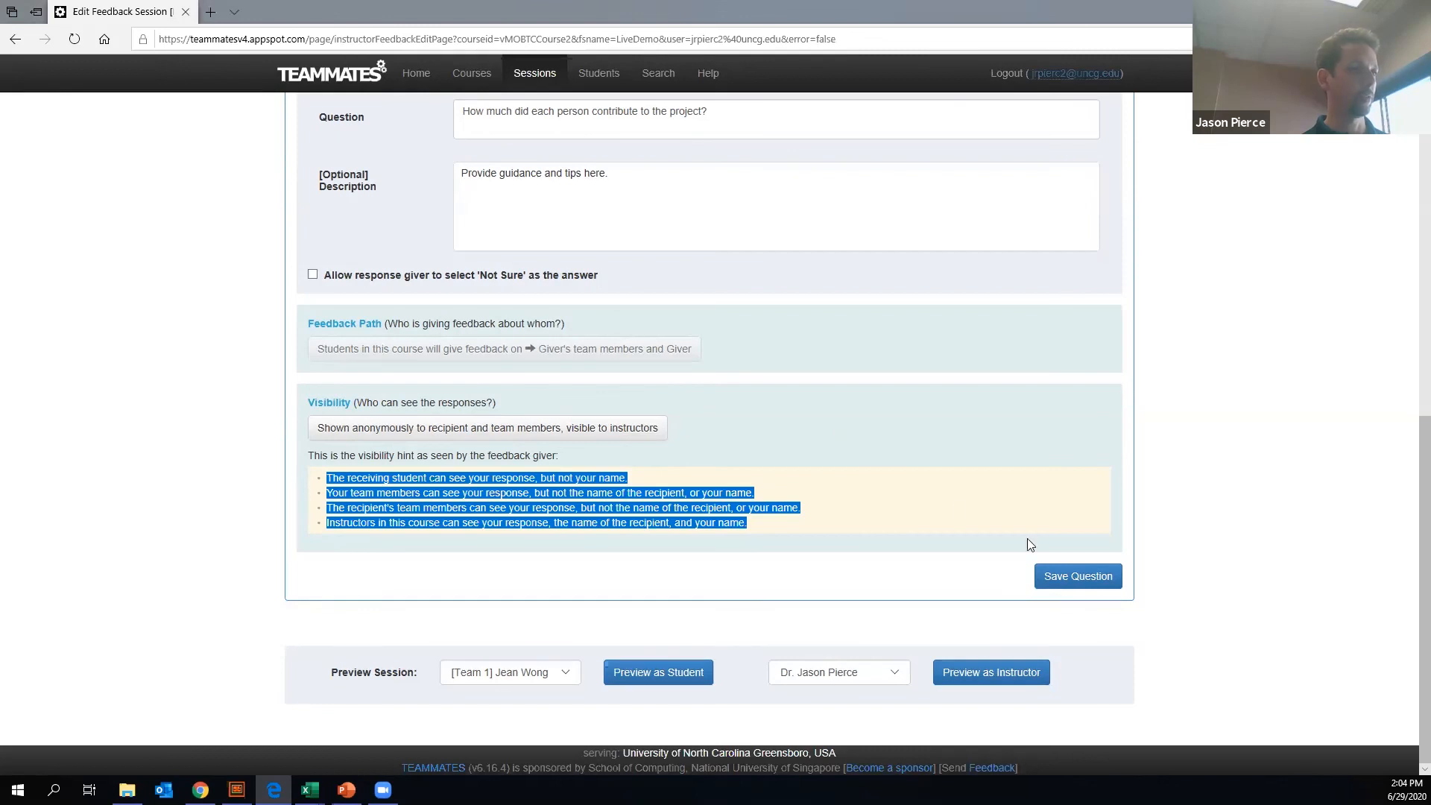
- Save the team contribution question to the feedback session
left_click(1069, 586)
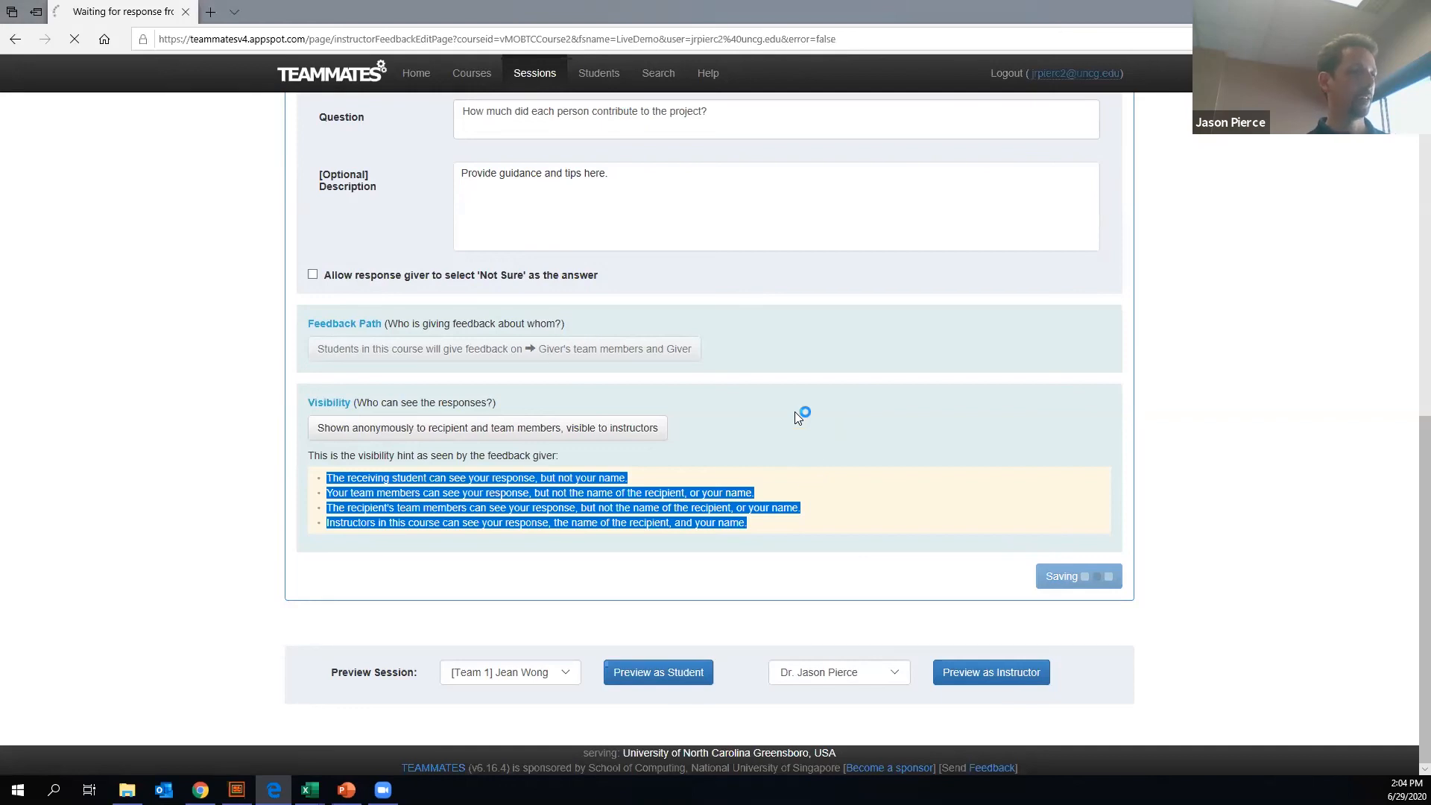
scroll(663, 425, "down", 10)
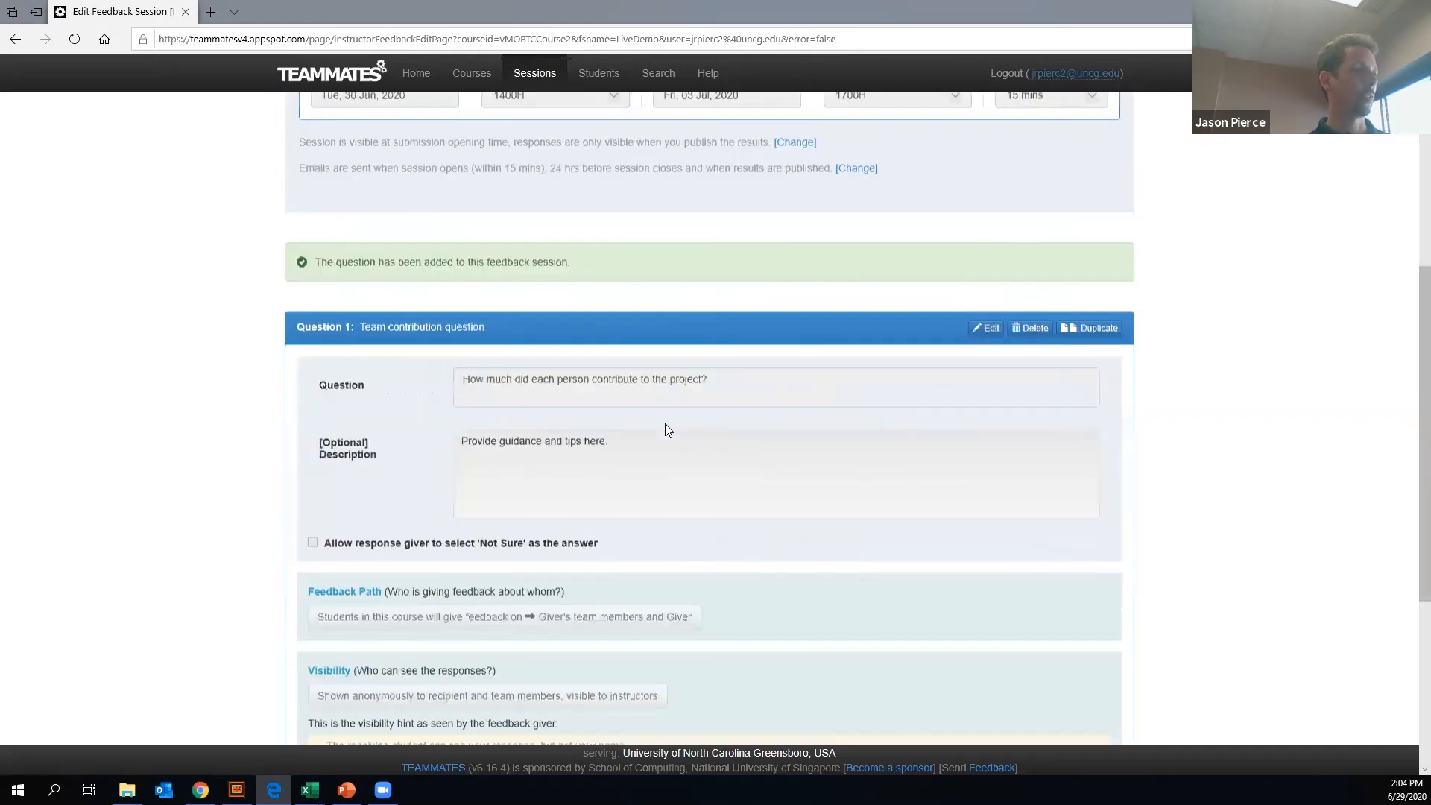
scroll(664, 424, "down", 1)
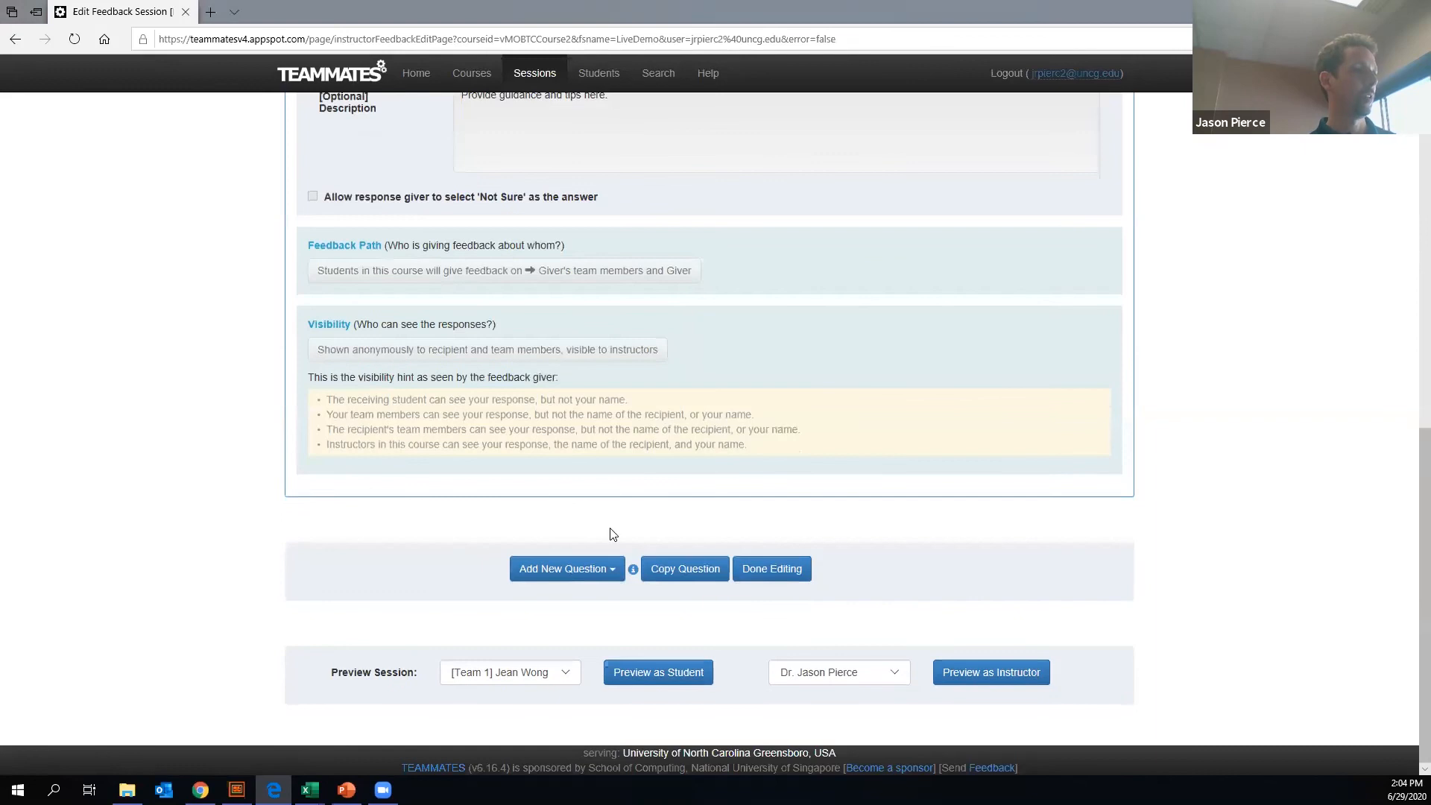
- Add a rank recipients question with the text "Who would you hire 1st, 2nd, etc."
left_click(607, 559)
scroll(589, 626, "down", 1)
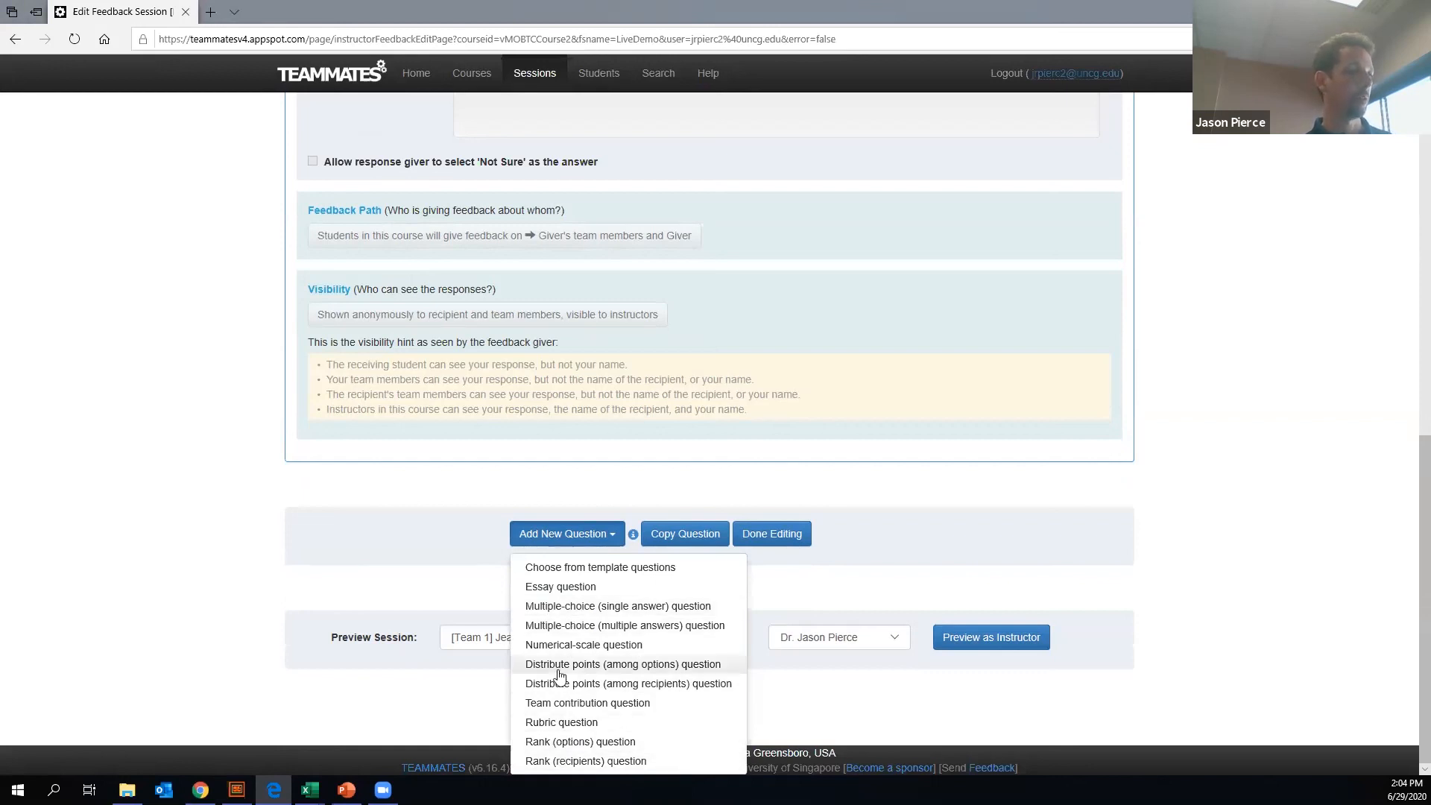
left_click(589, 761)
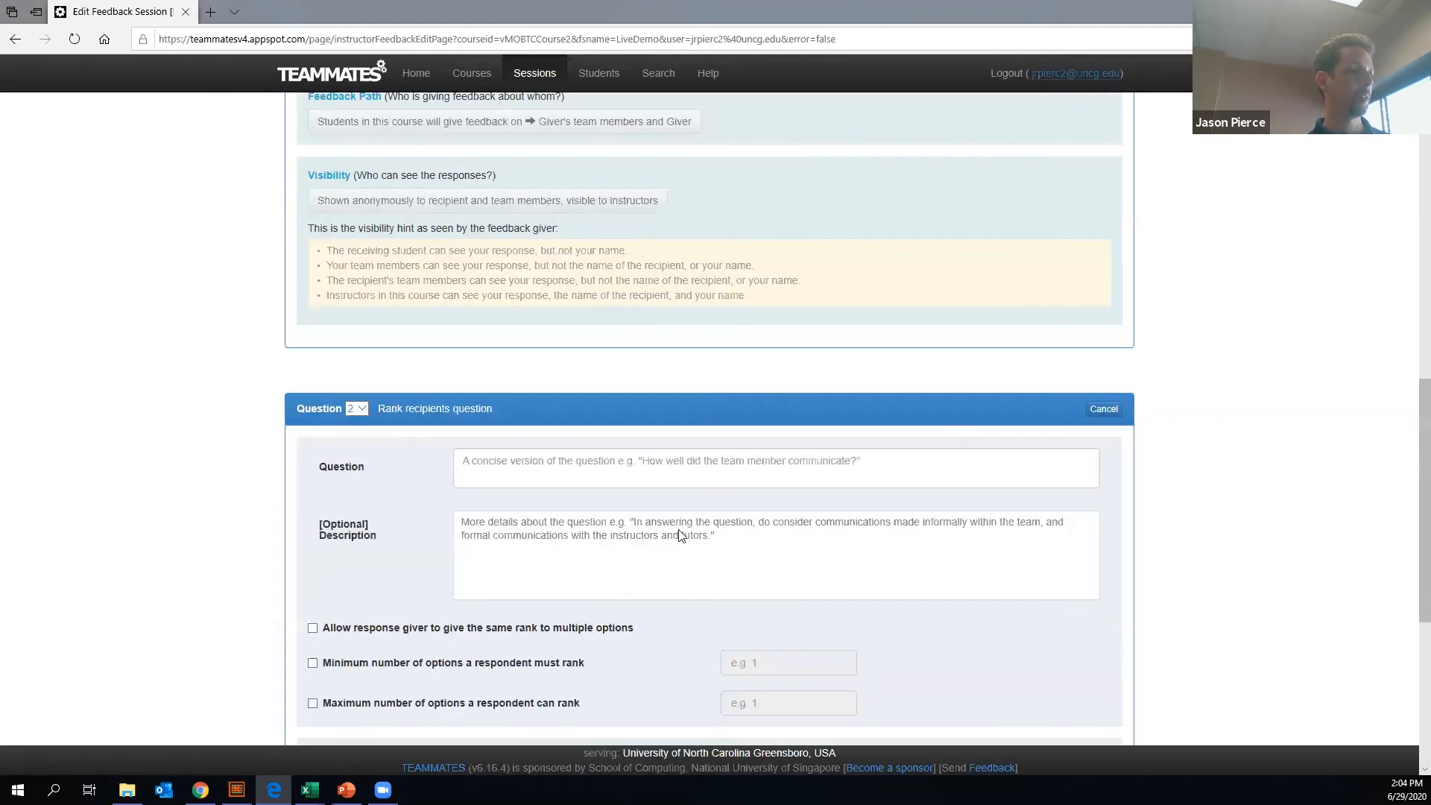
left_click(485, 165)
type("Who would you f")
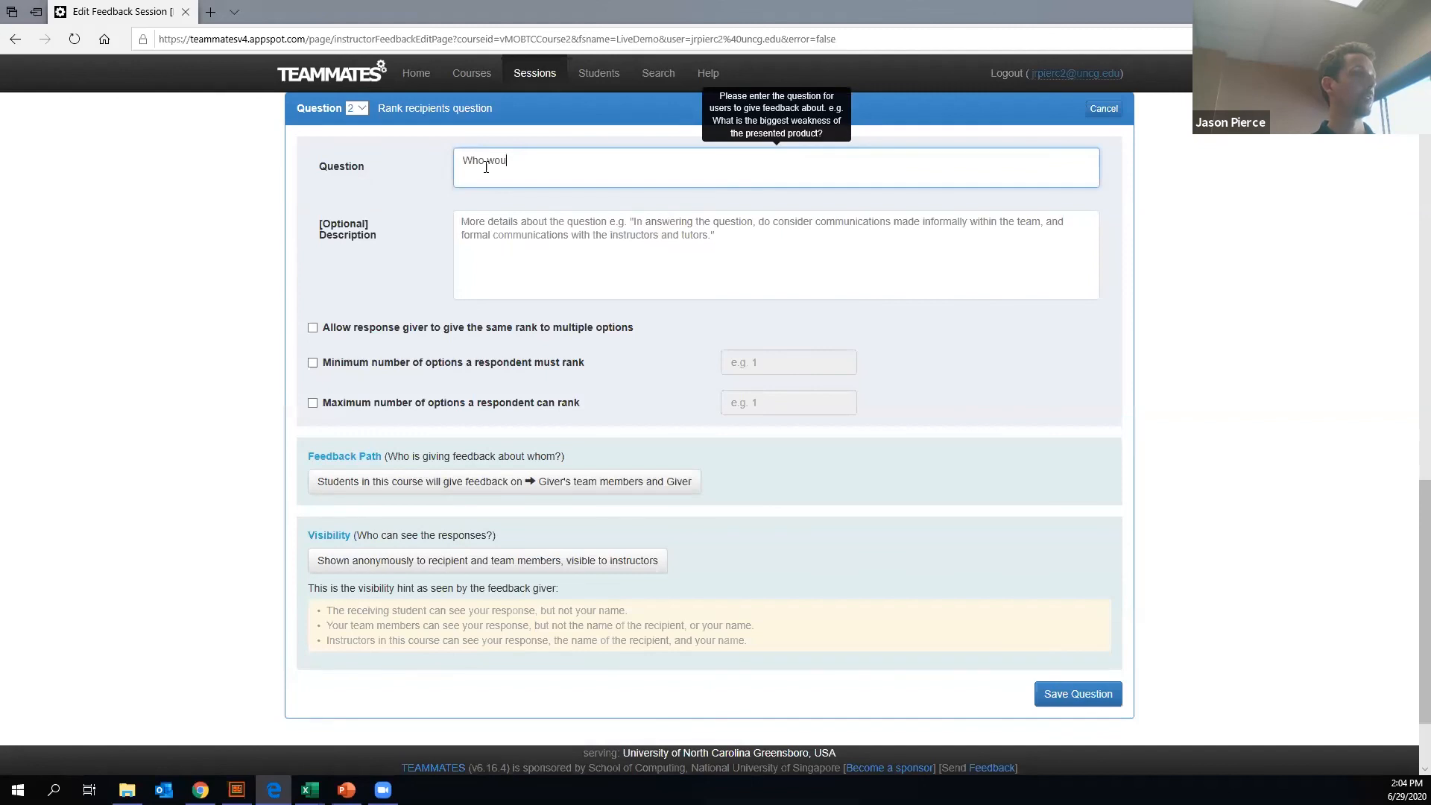
key("BackSpace")
type("hire 1st, 2nd.,")
key("BackSpace")
key("BackSpace")
key("BackSpace")
type(", etc.")
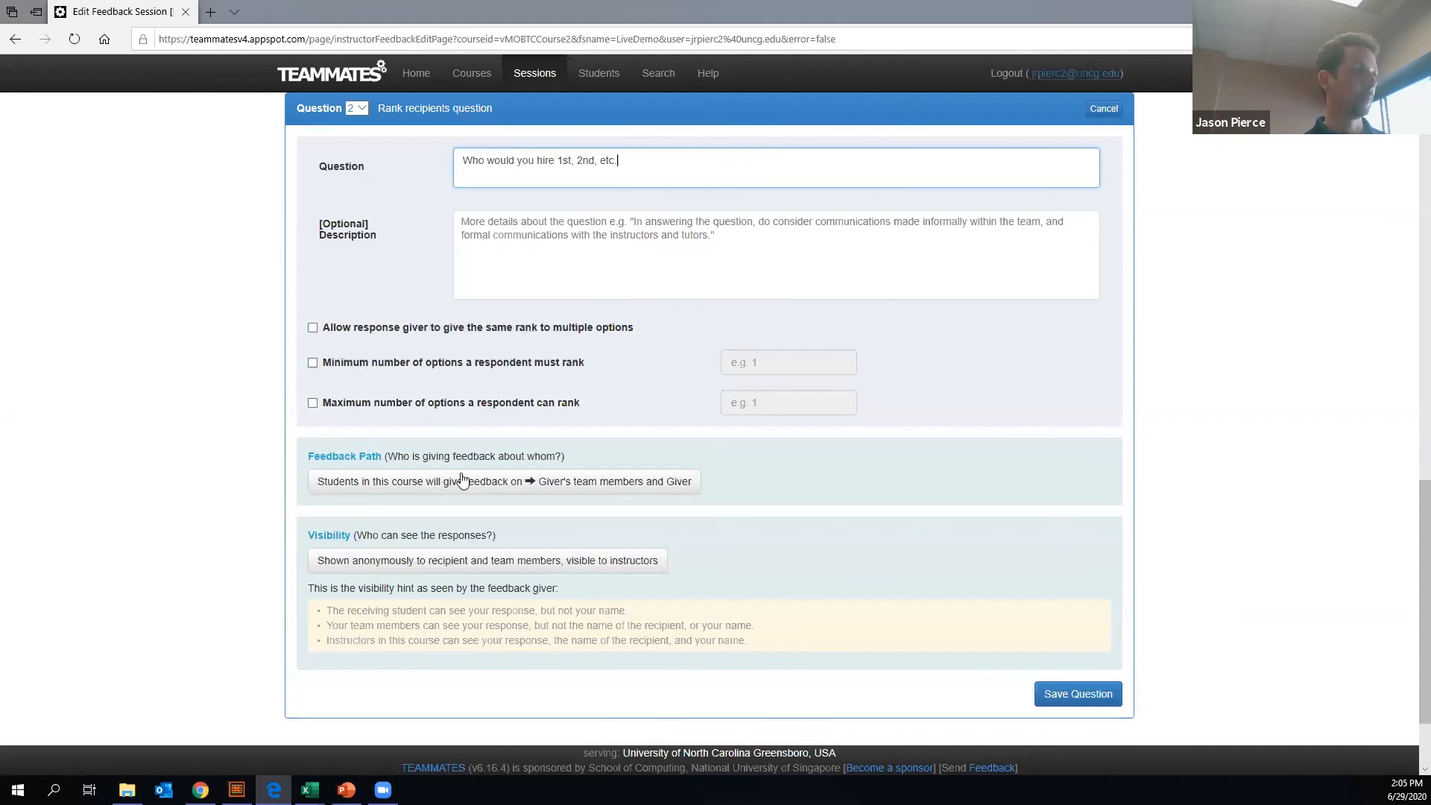
- Set the ranking question's feedback path so that students in the course give feedback on the giver's team members
left_click(501, 486)
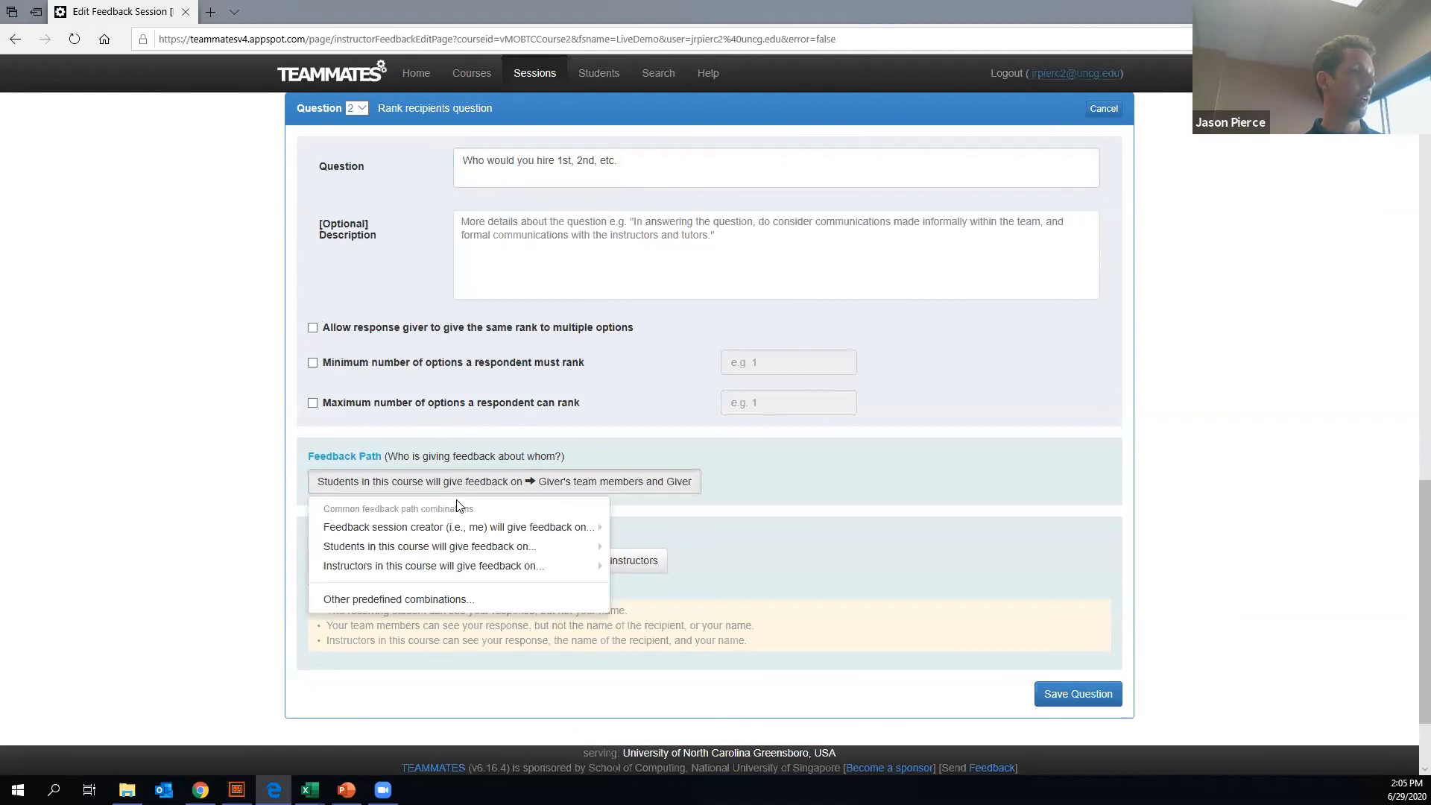
mouse_move(460, 527)
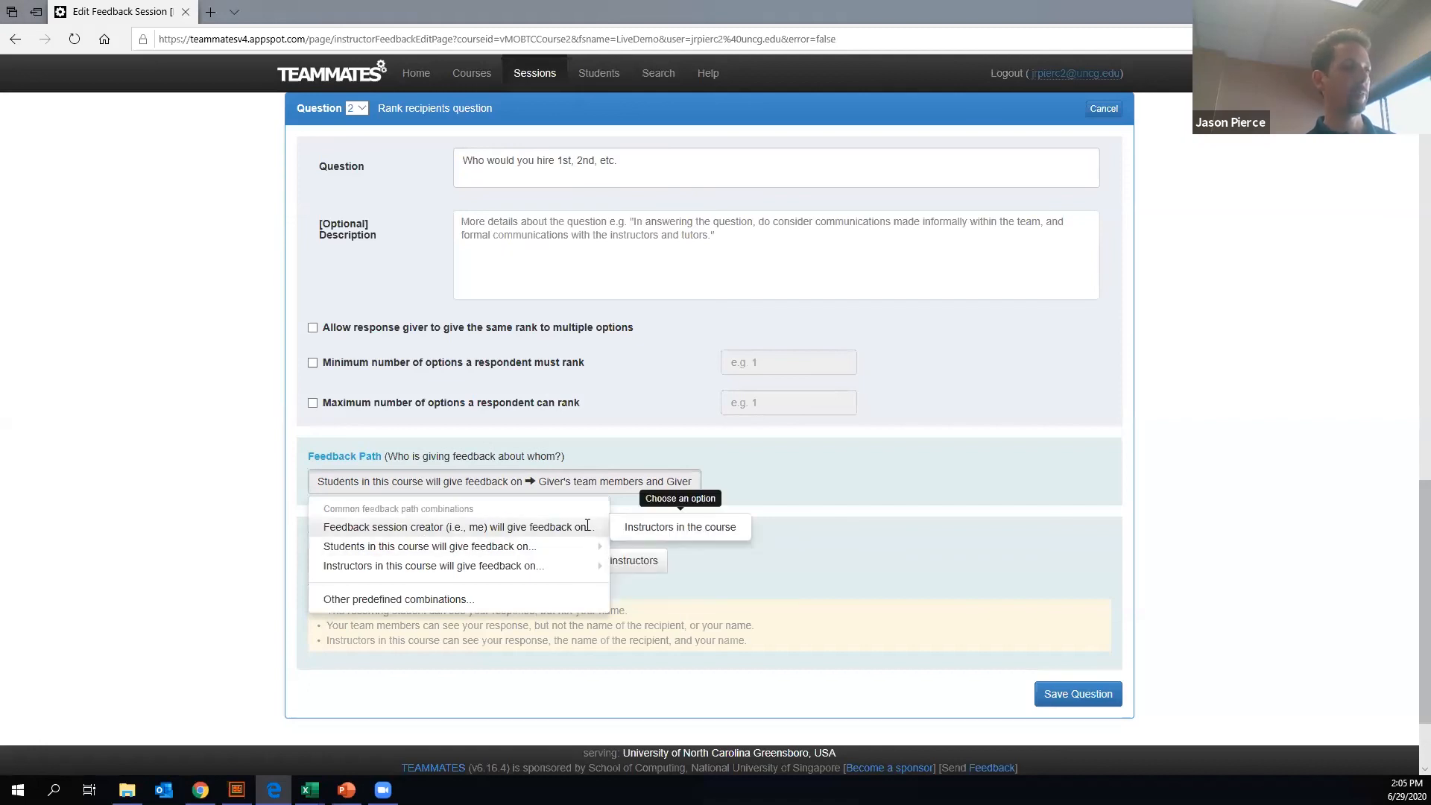
mouse_move(417, 550)
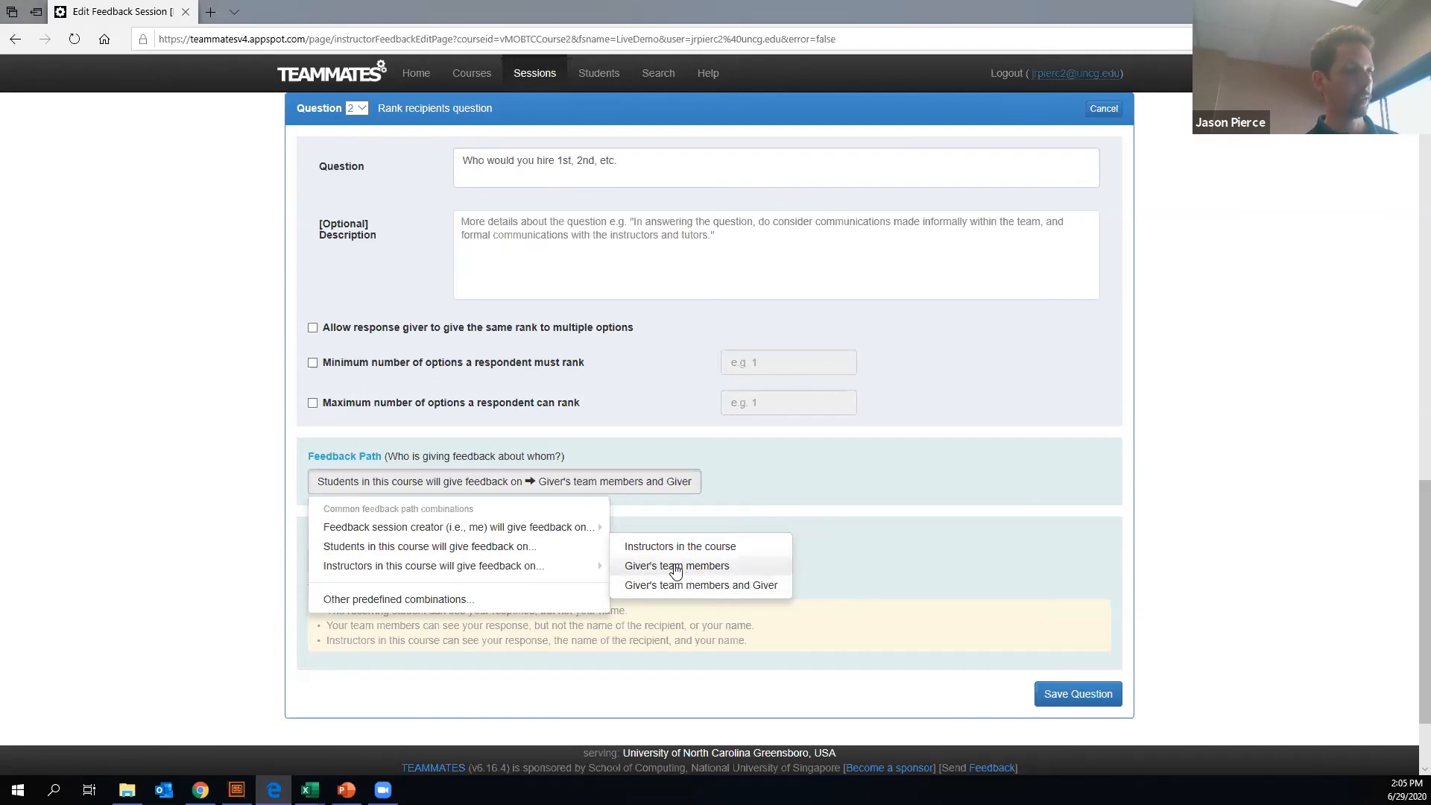
left_click(689, 572)
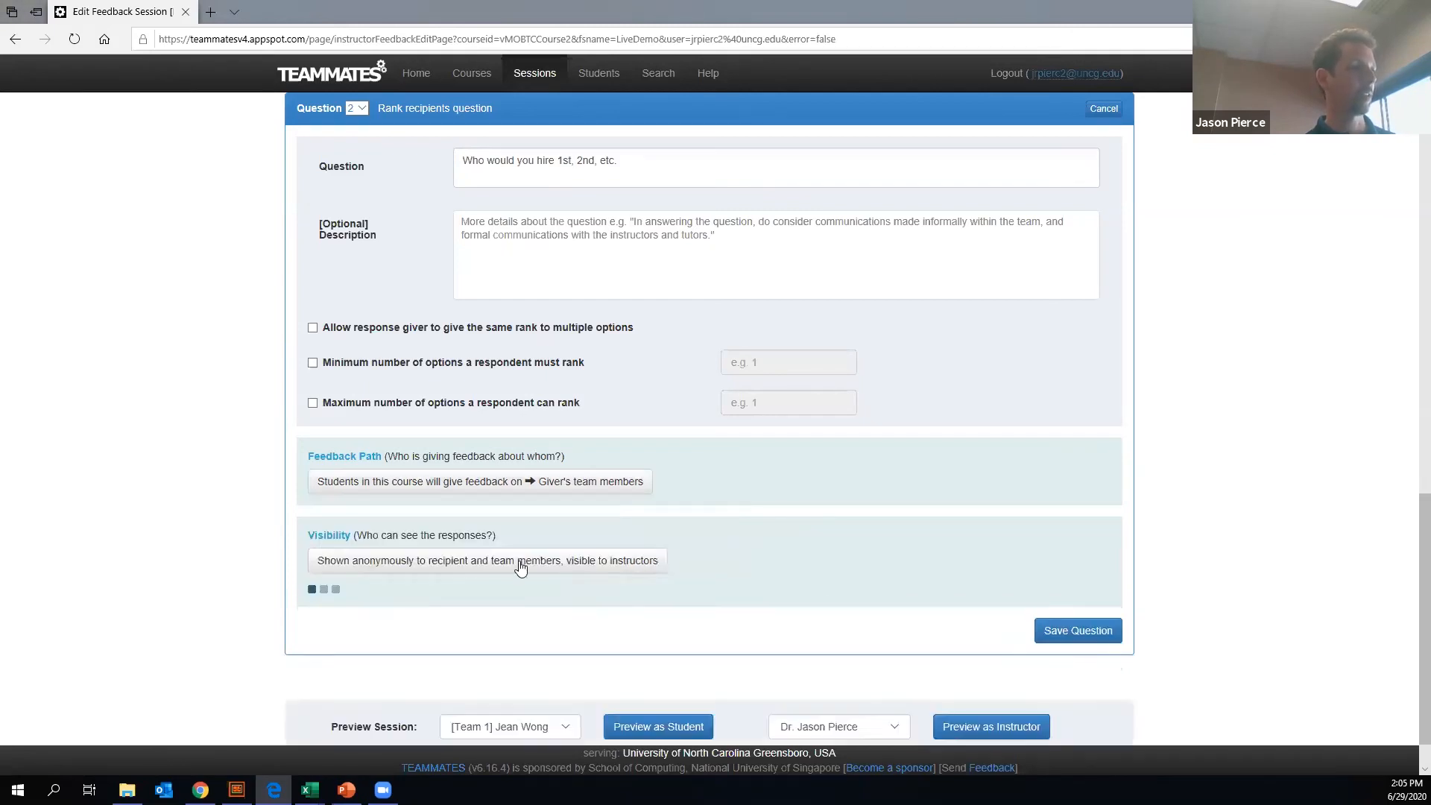
left_click(563, 486)
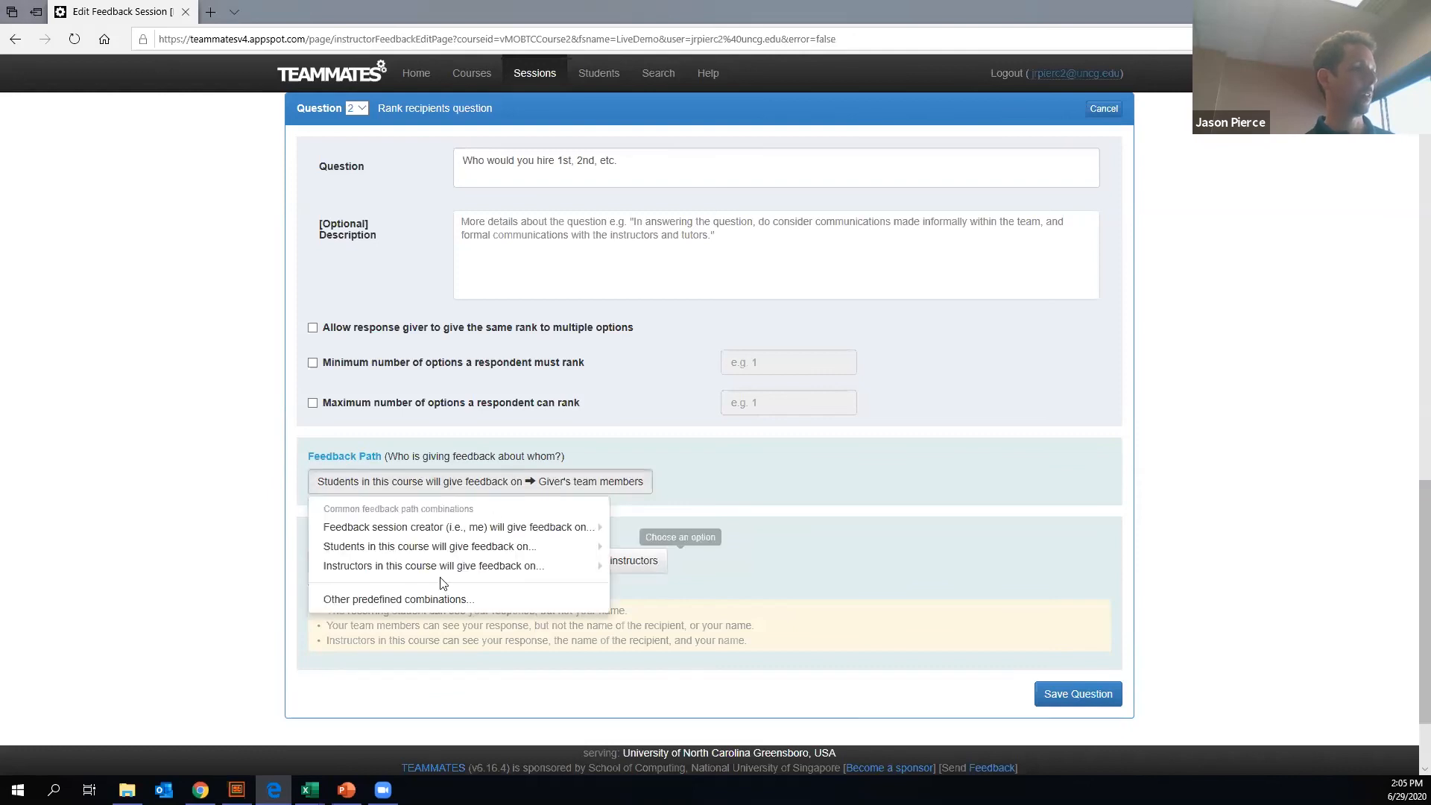
mouse_move(445, 577)
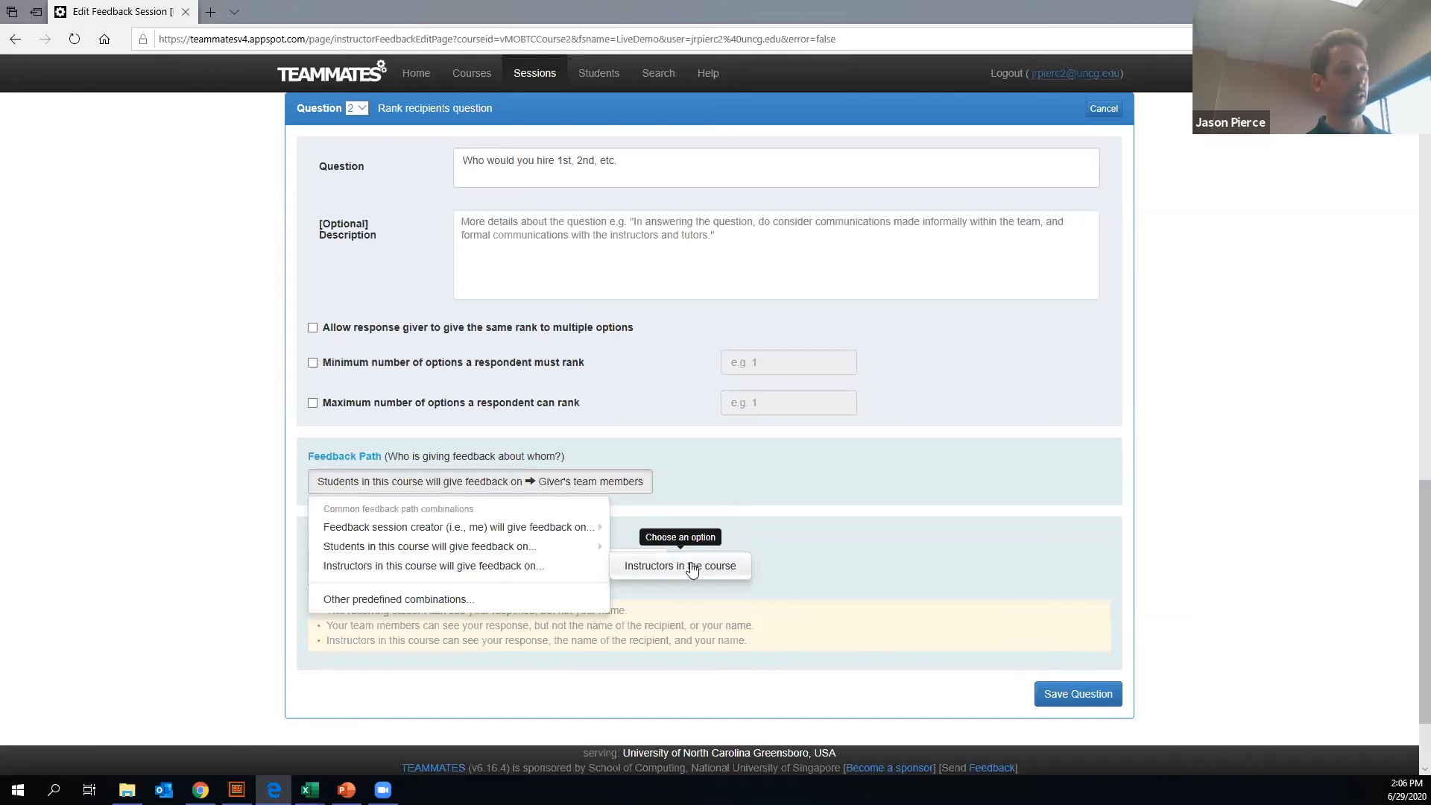
left_click(830, 540)
- Make the ranking responses shown anonymously to recipient and visible to instructors, and save the question to the session
scroll(561, 475, "down", 2)
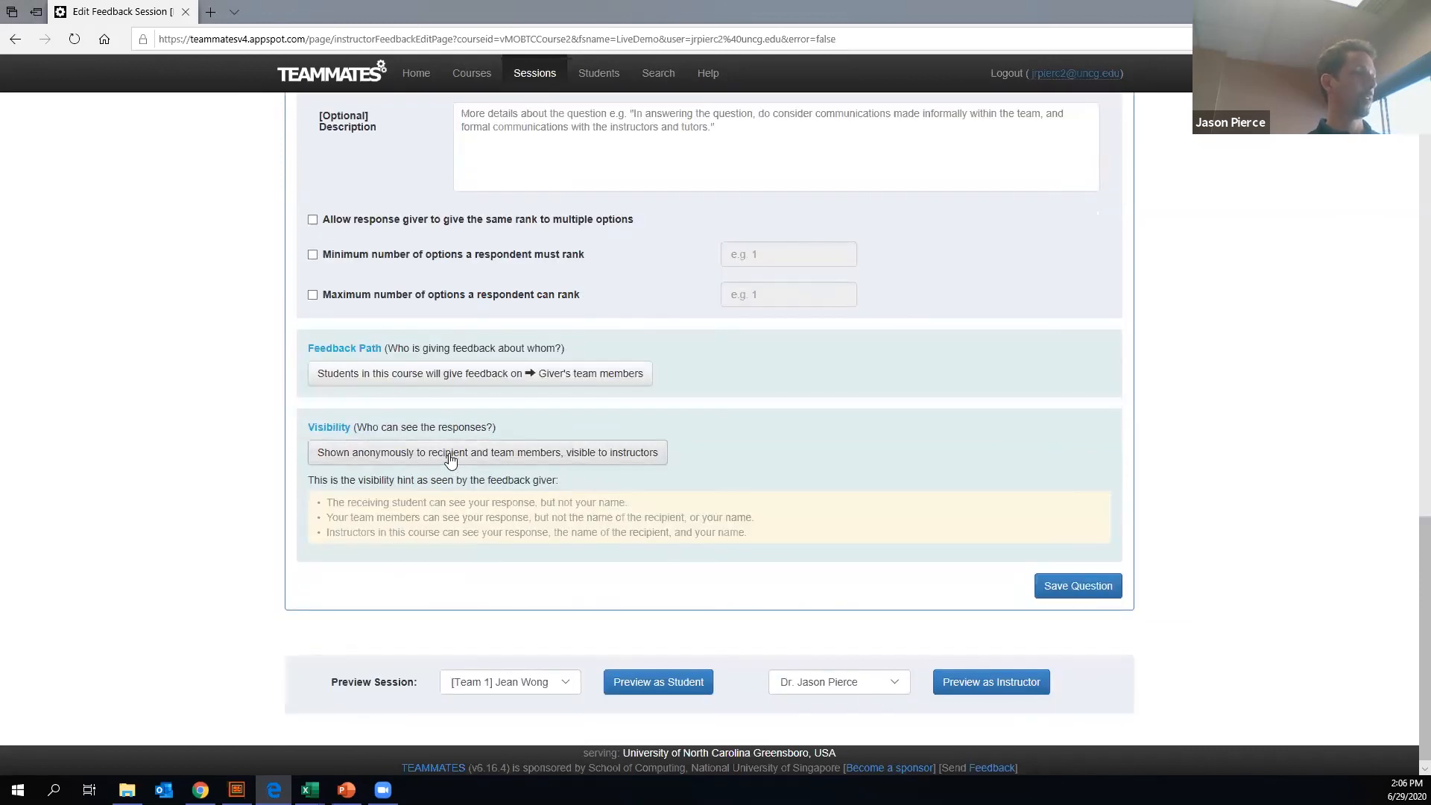
left_click(451, 462)
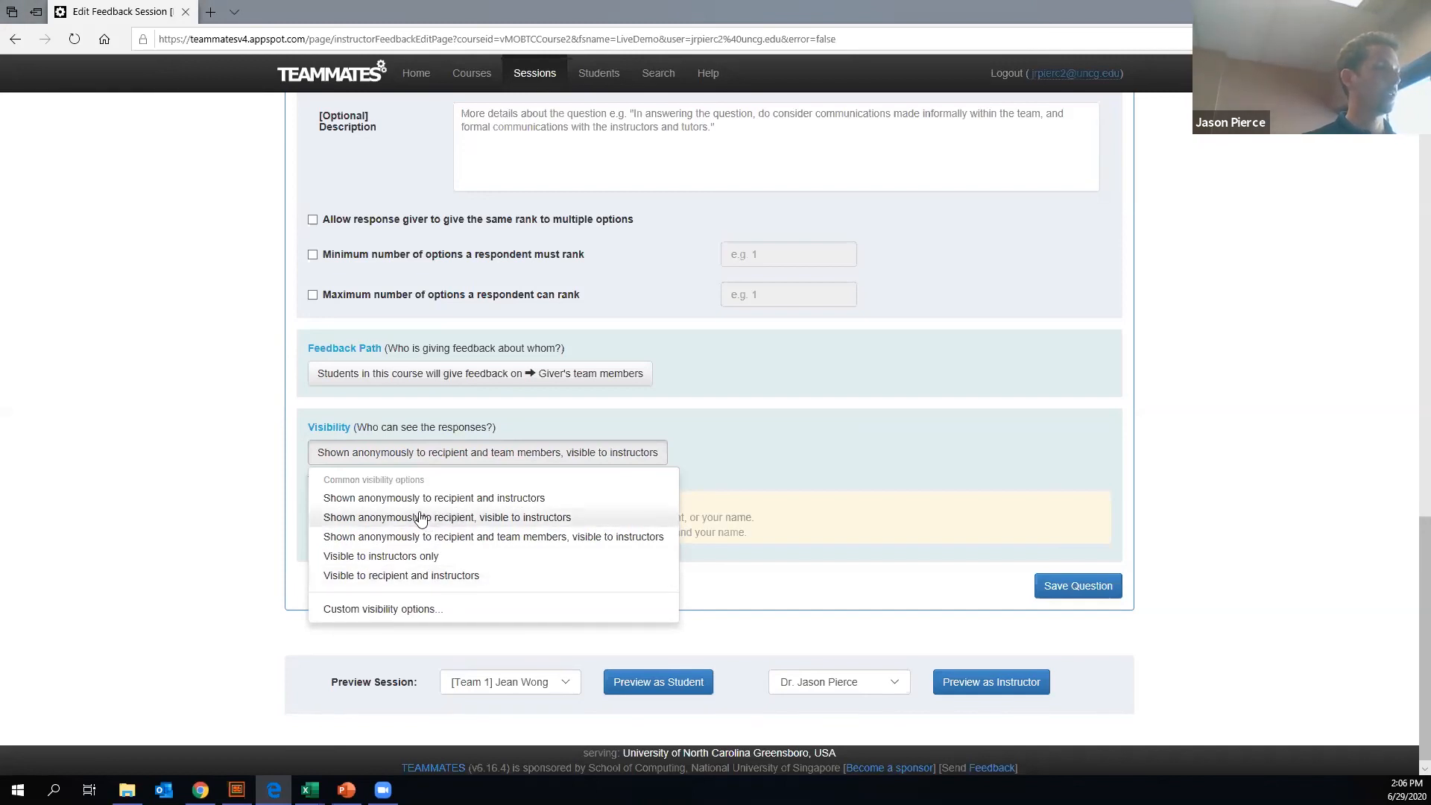
left_click(504, 518)
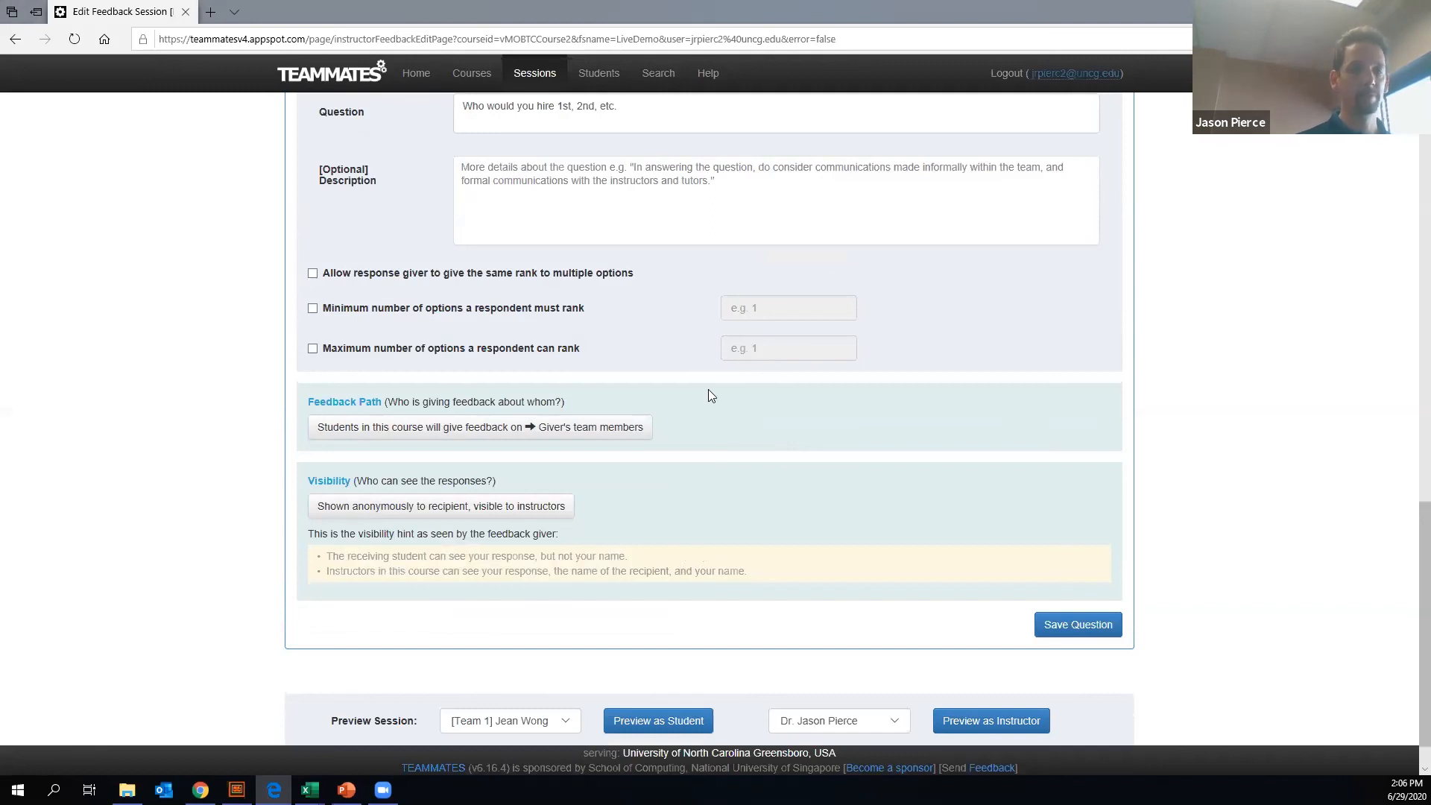
left_click(1065, 626)
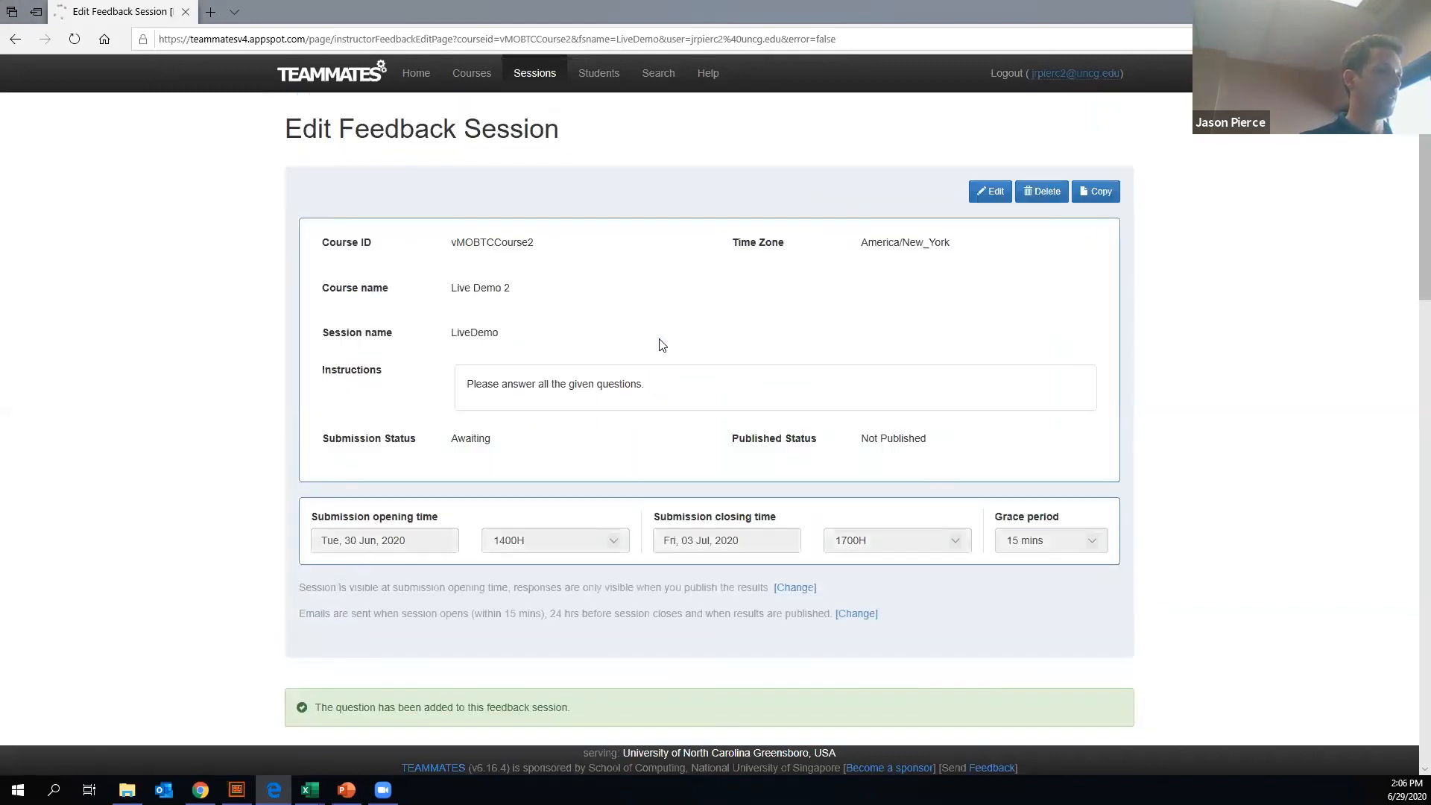
- Add the template question asking each student to give confidential peer feedback (qualitative) to other team members
scroll(656, 356, "down", 8)
scroll(656, 356, "down", 10)
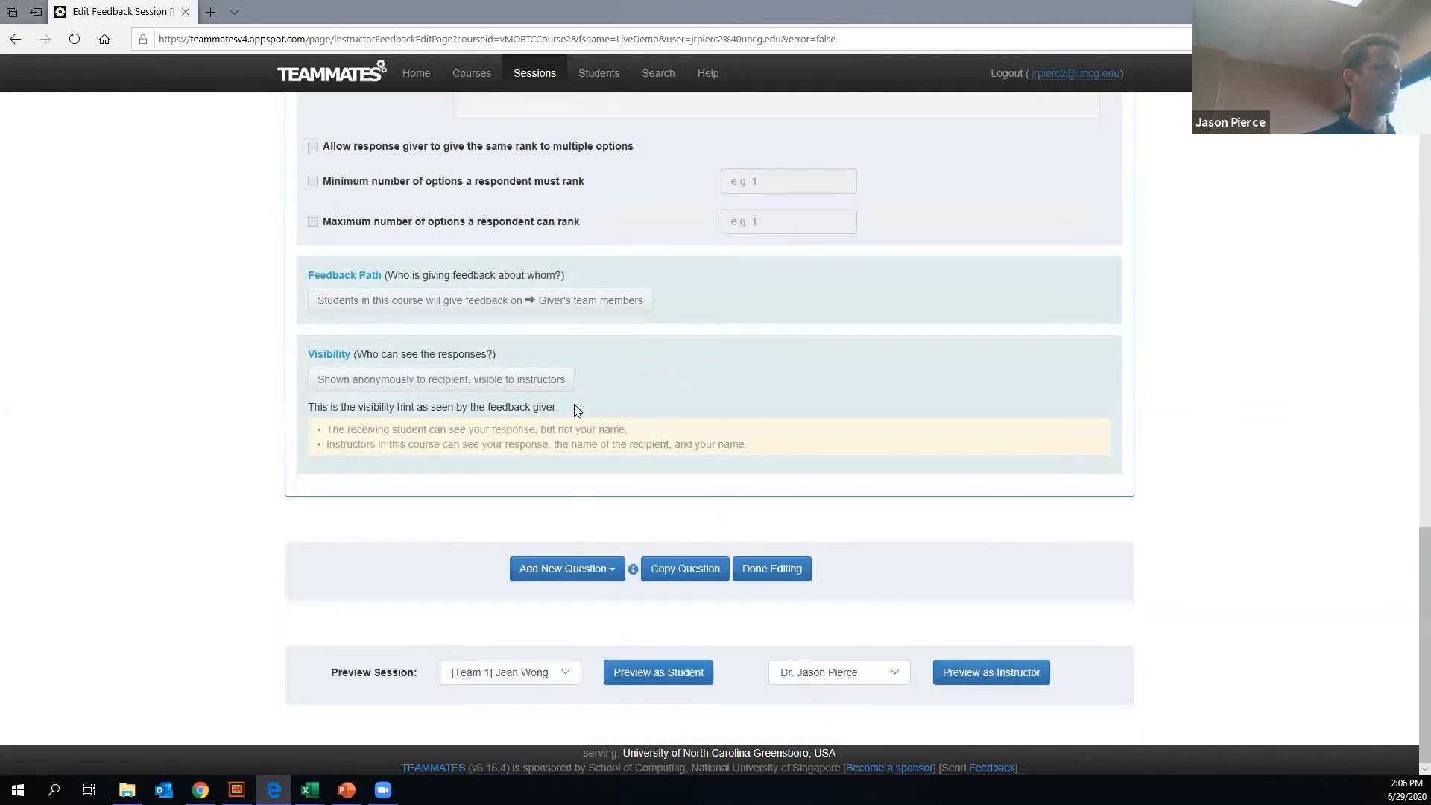
scroll(573, 406, "up", 8)
scroll(583, 423, "down", 8)
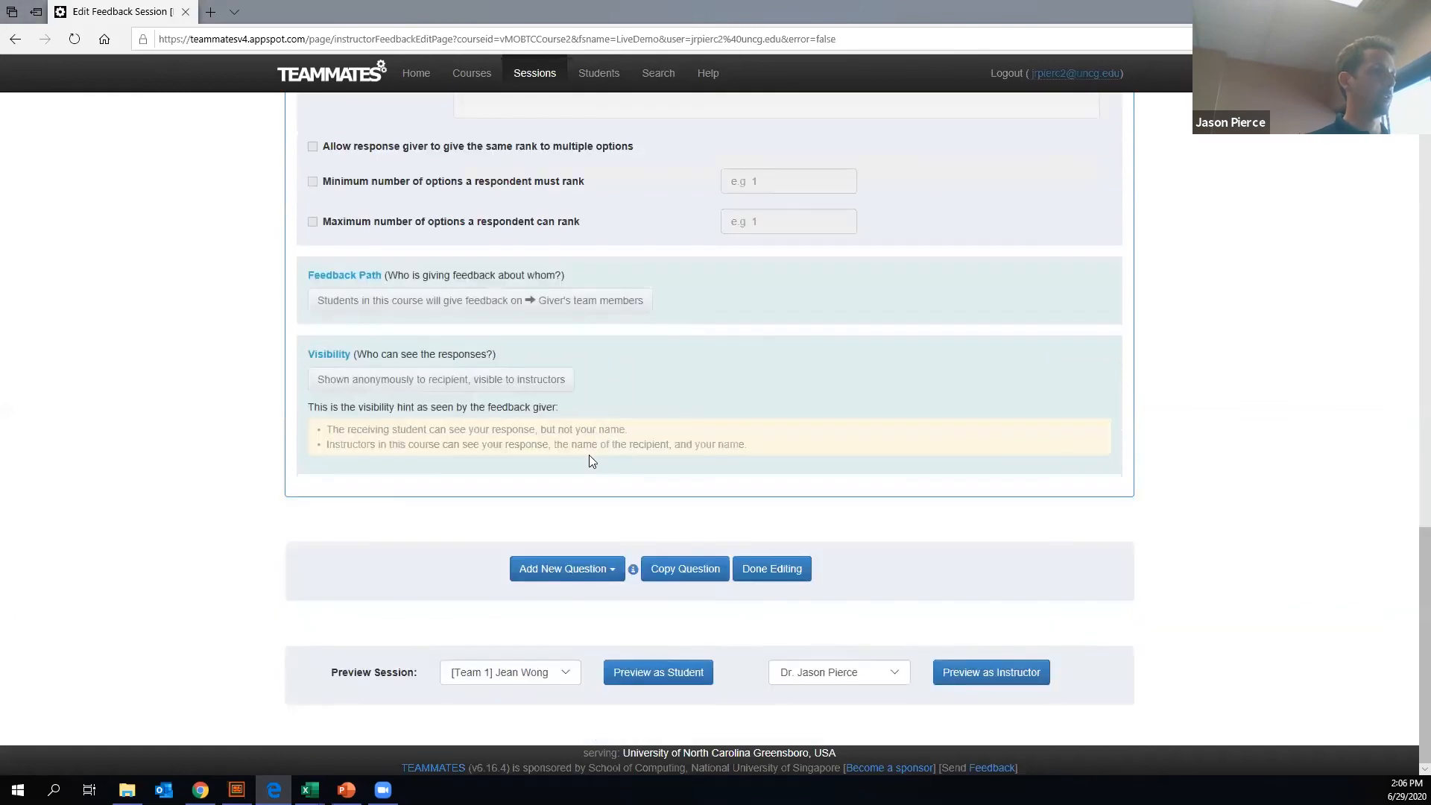
left_click(585, 566)
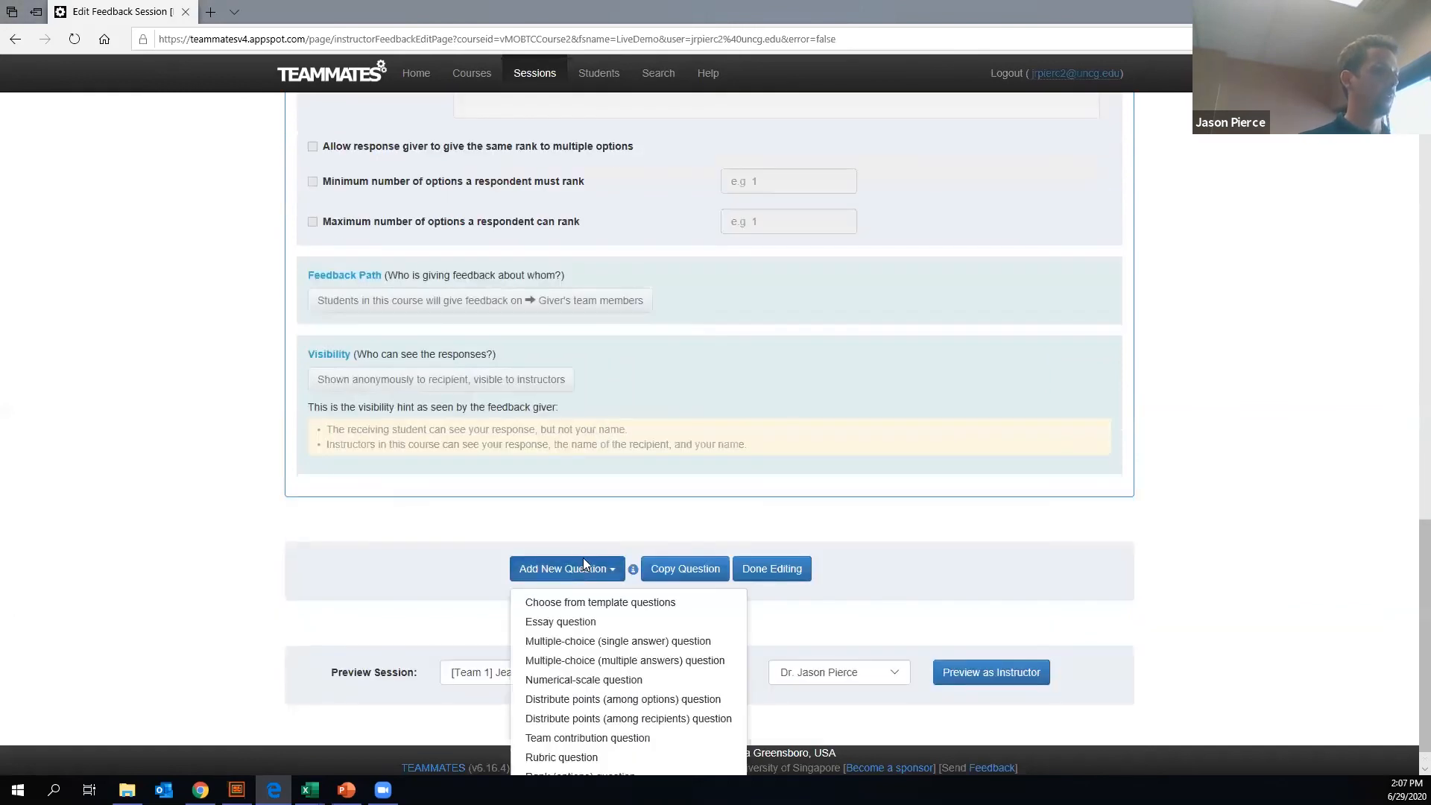
left_click(581, 608)
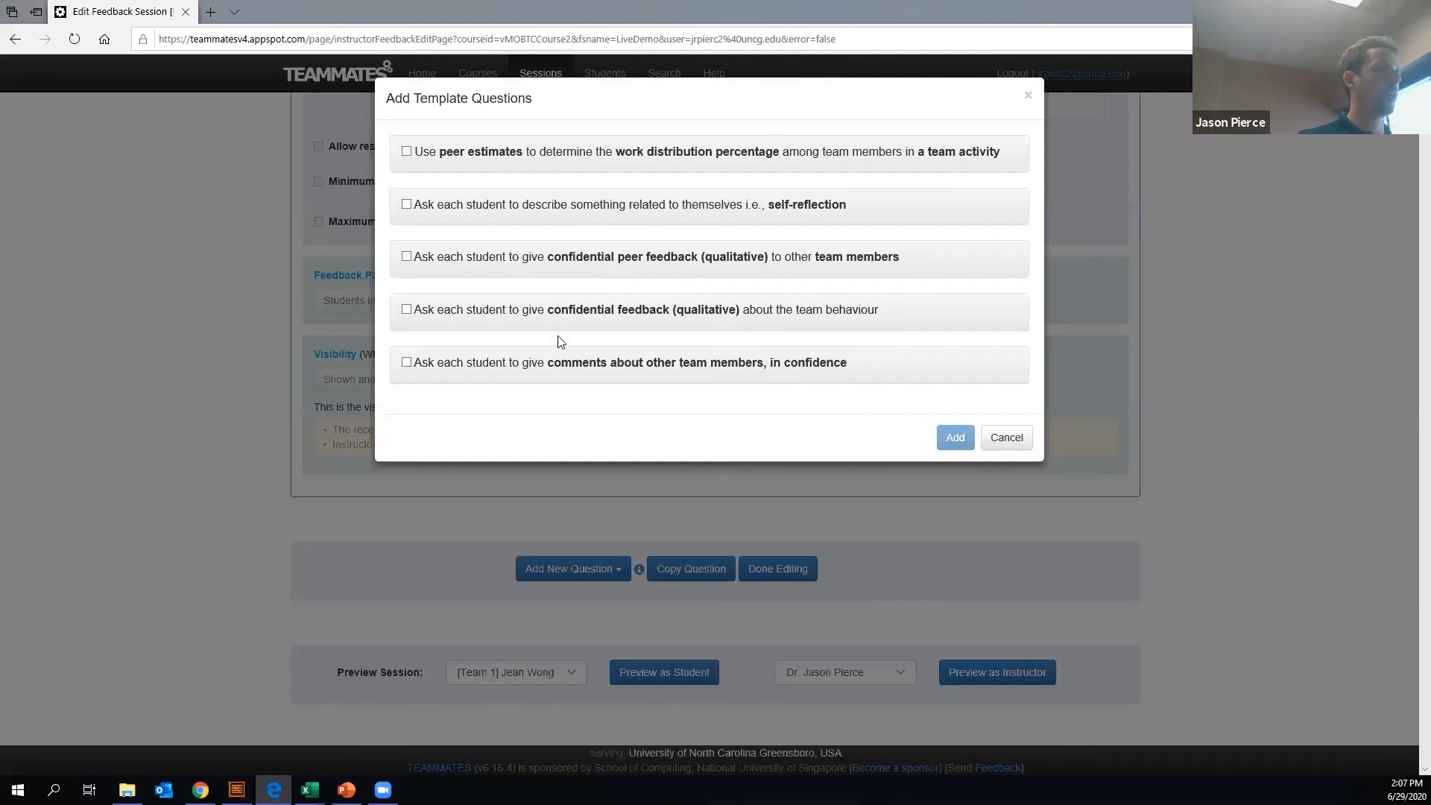
left_click(408, 257)
left_click(953, 440)
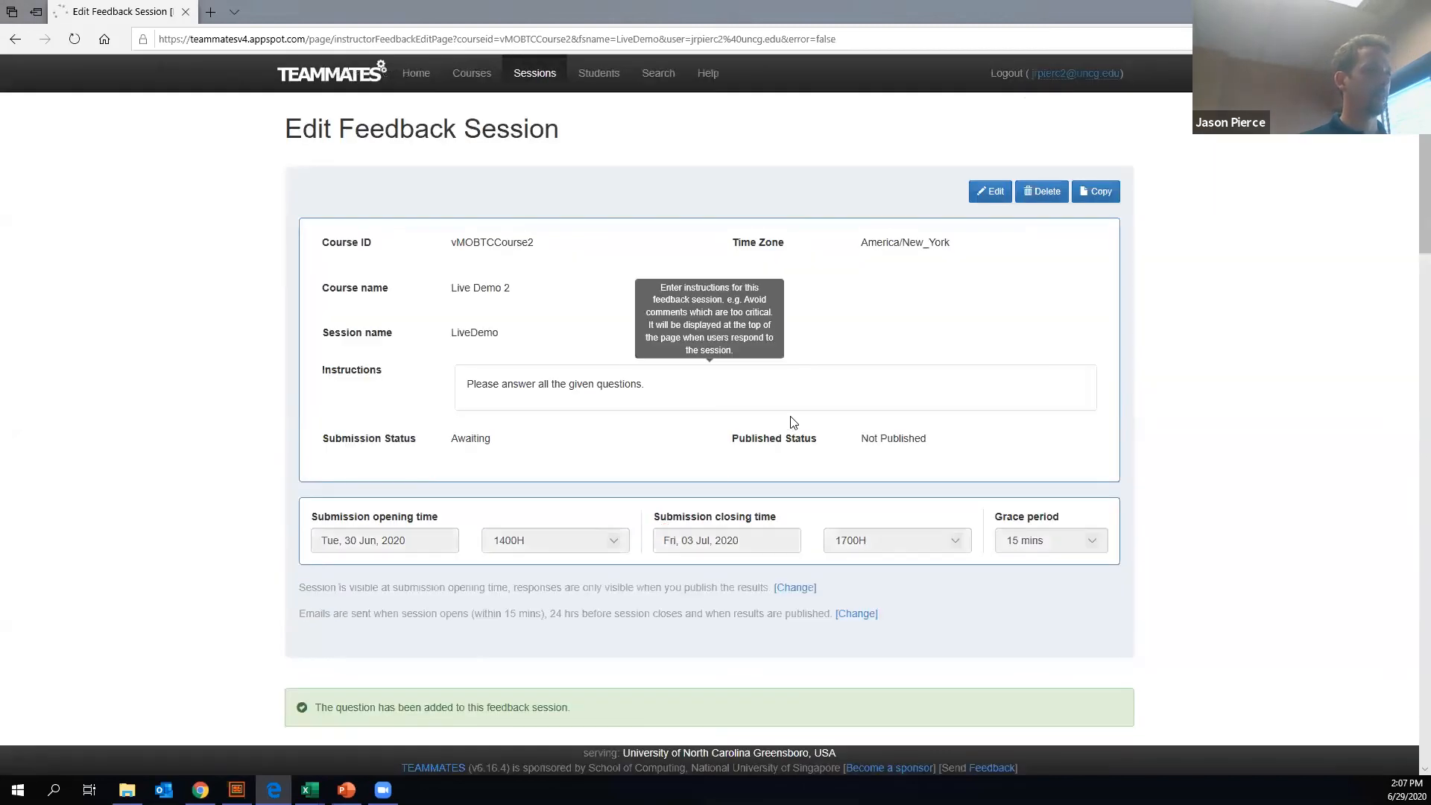
- Preview the feedback session as the first listed Team 1 student
scroll(693, 415, "down", 5)
scroll(694, 414, "down", 10)
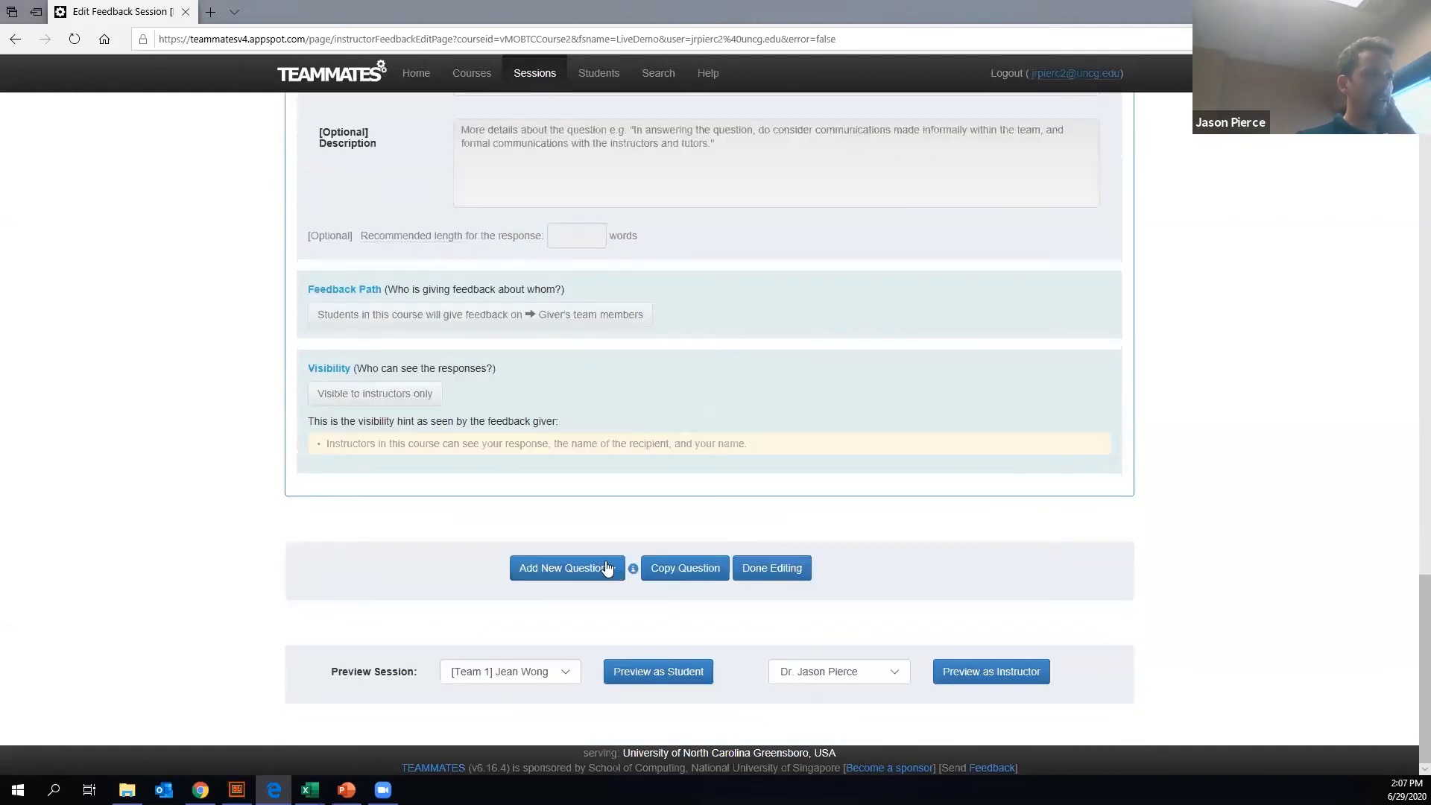
left_click(594, 580)
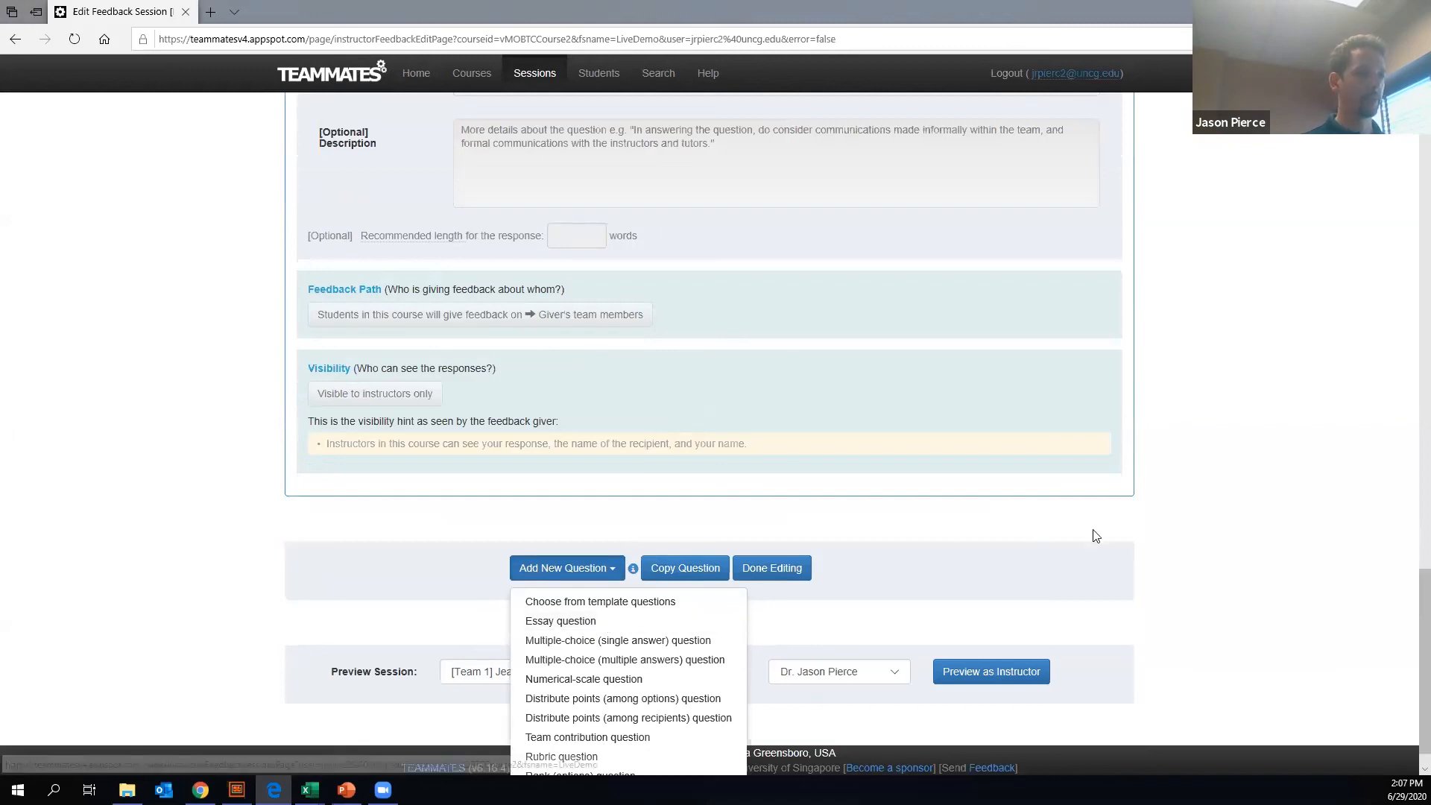
left_click(1148, 538)
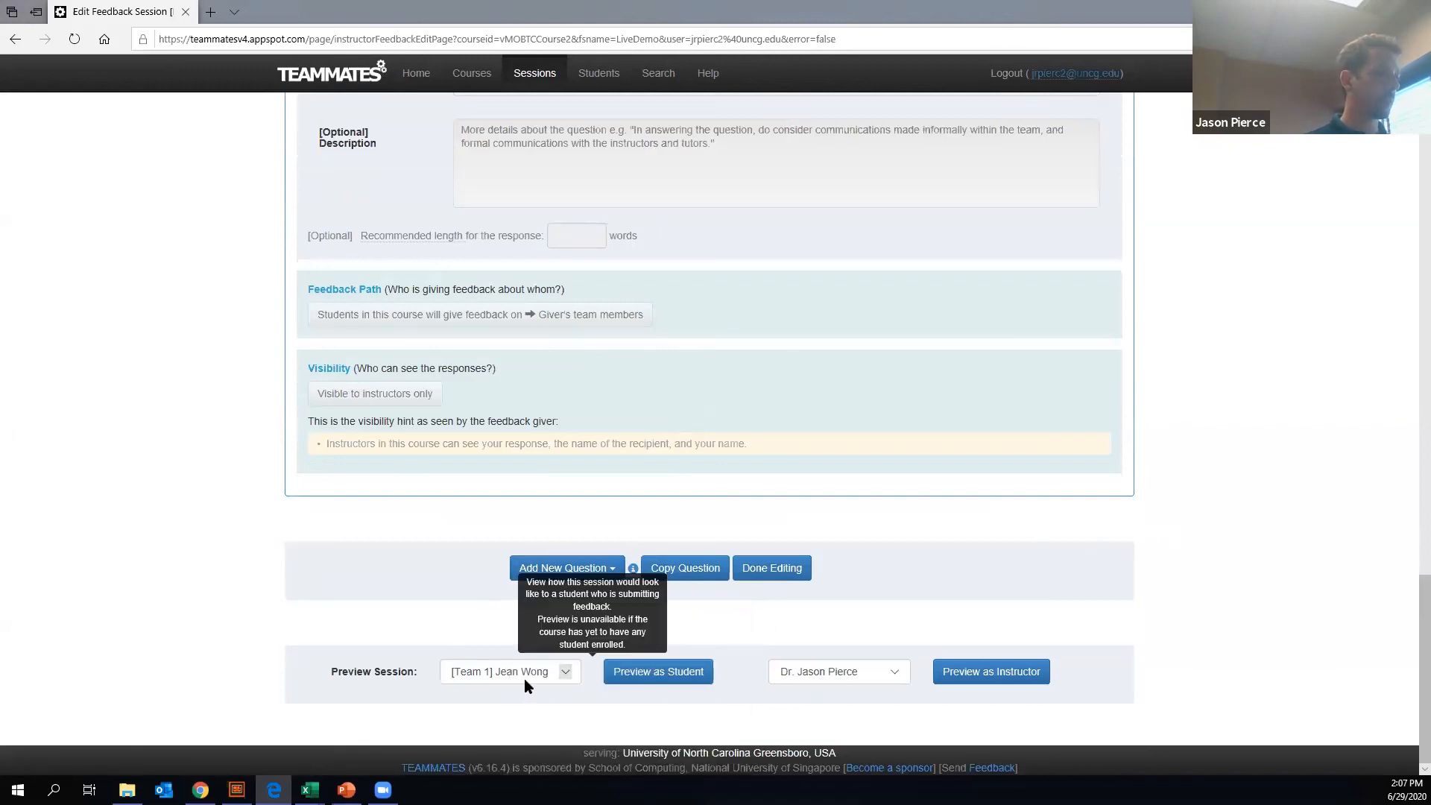
left_click(565, 675)
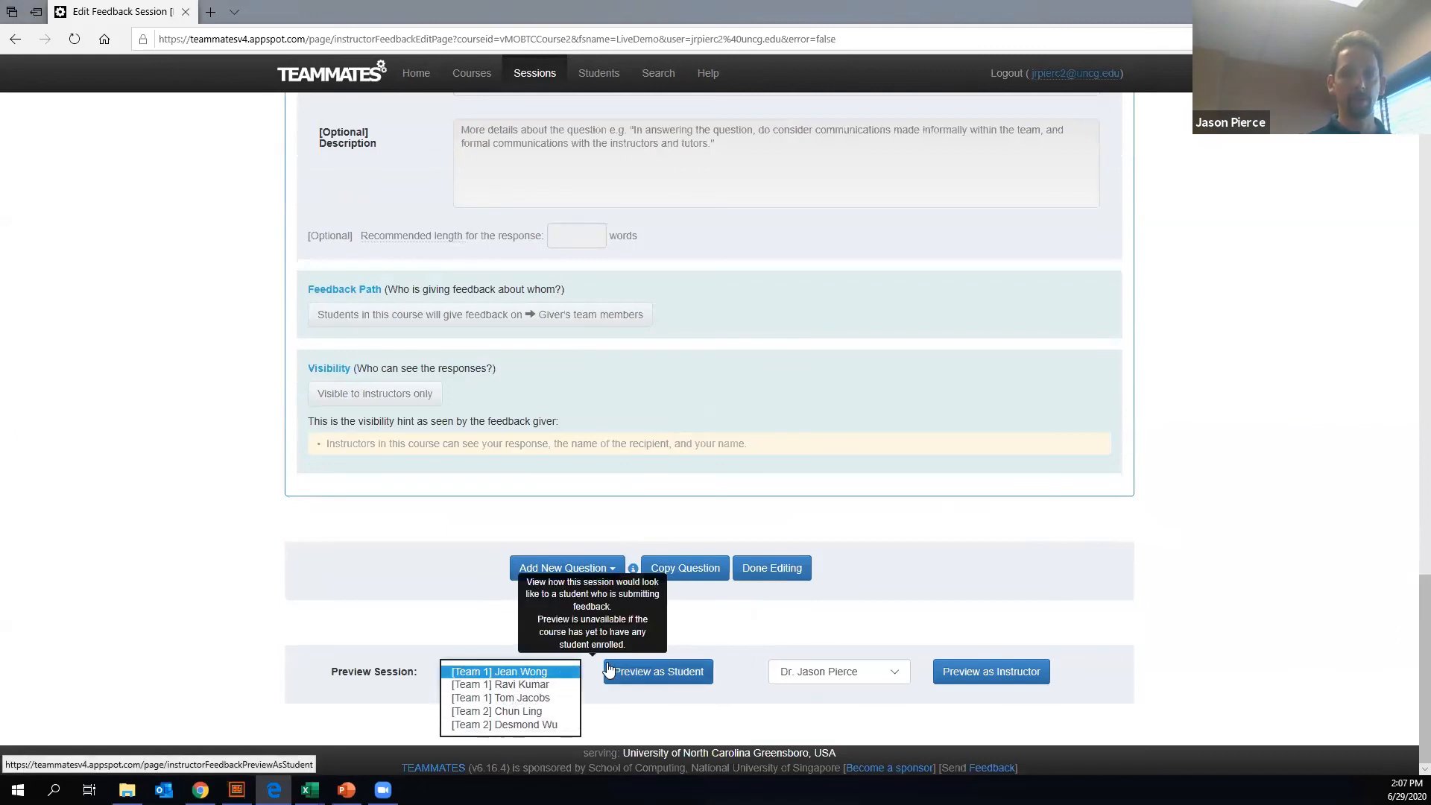
left_click(651, 673)
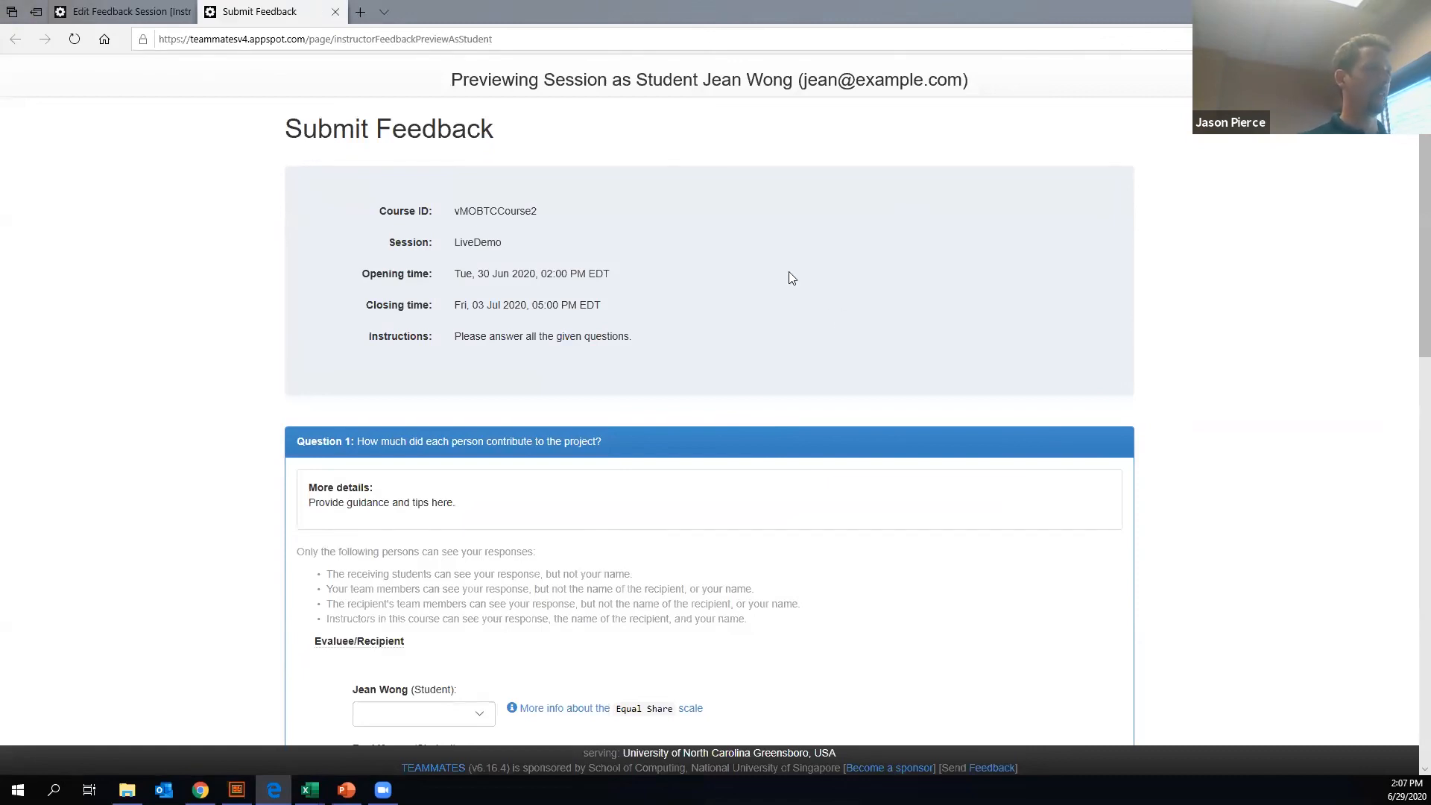
- In the preview's contribution question, rate the three listed students in order as Equal share + 20%, Equal share - 20% and Equal share
scroll(765, 270, "down", 3)
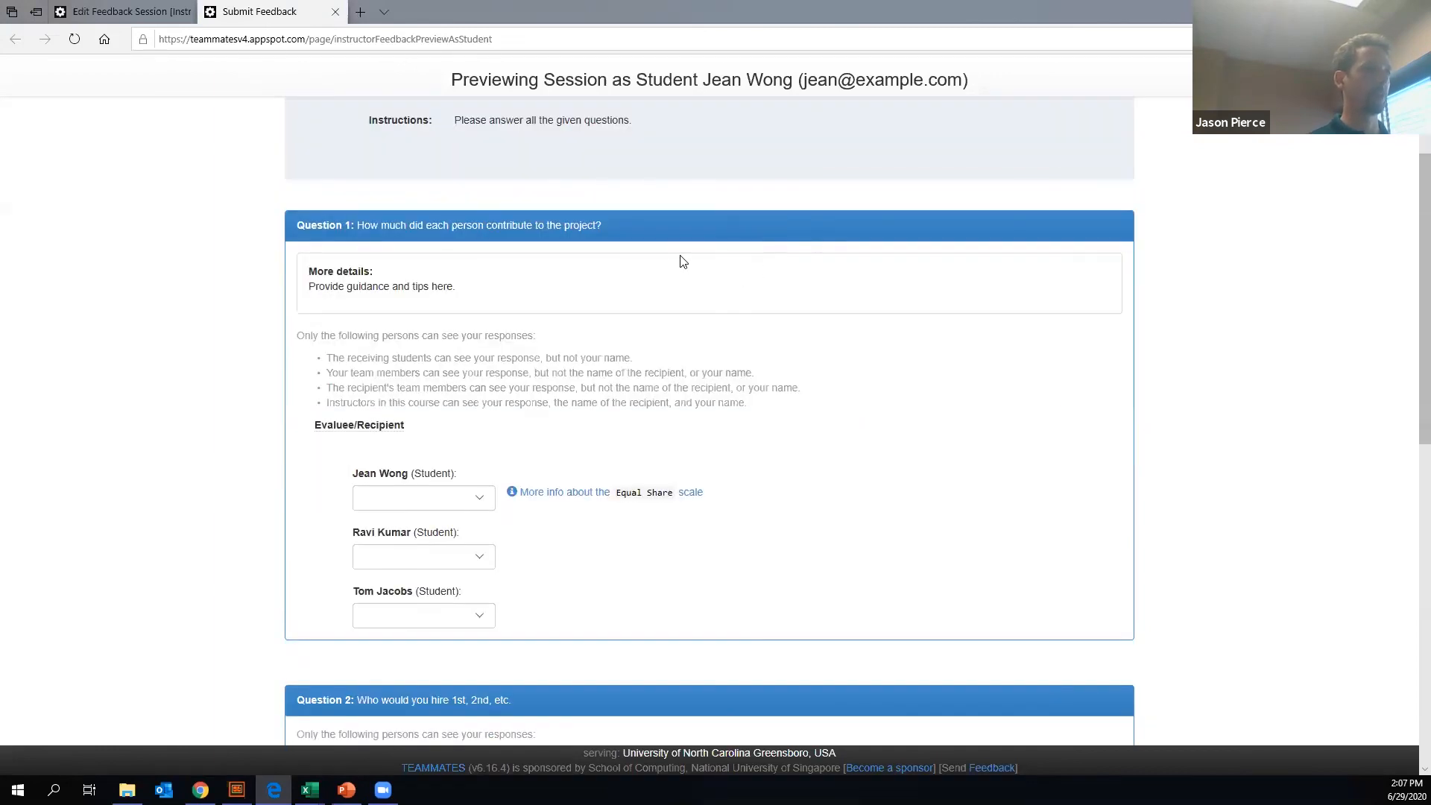
scroll(600, 276, "down", 2)
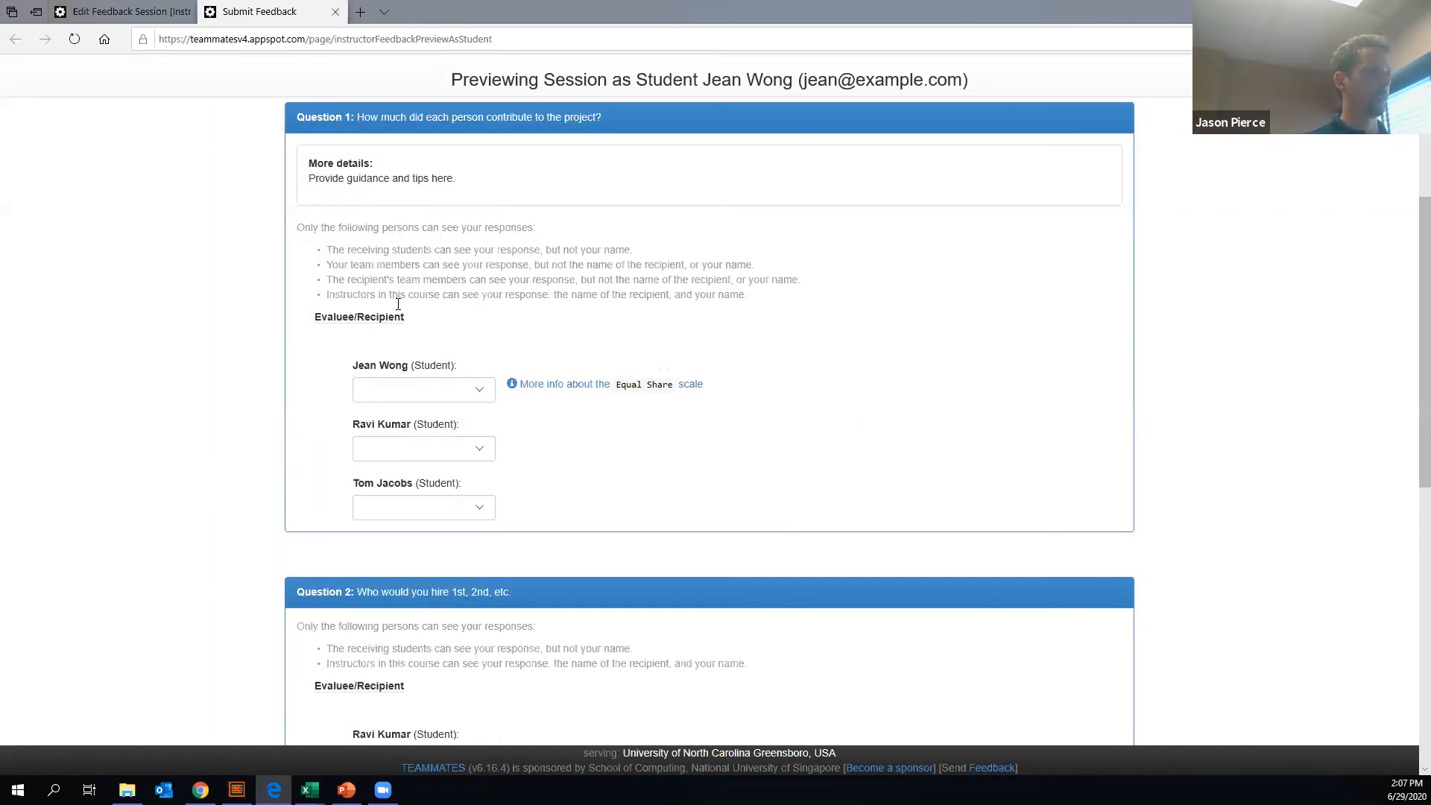
scroll(440, 149, "down", 2)
scroll(454, 190, "up", 3)
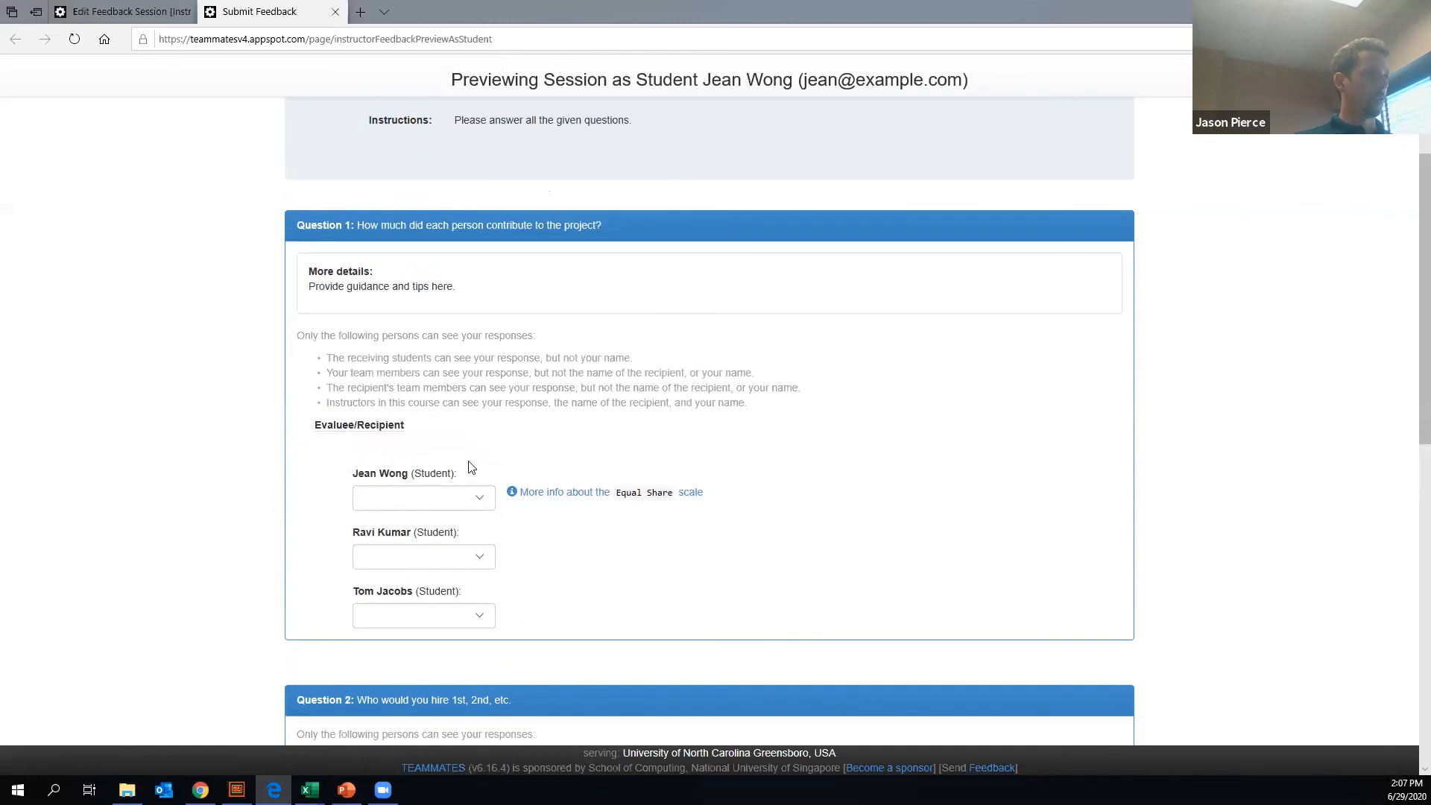
left_click(481, 499)
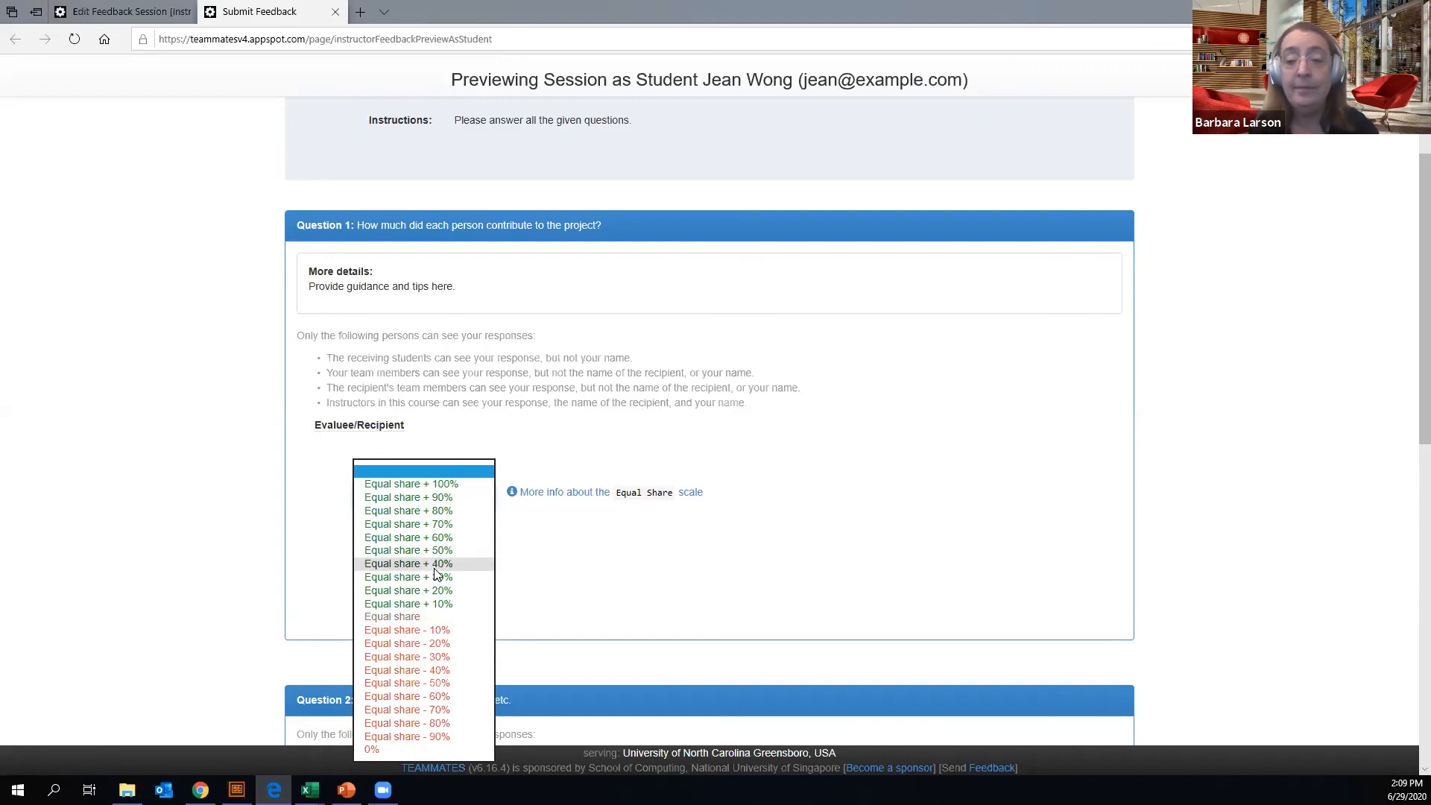
left_click(432, 590)
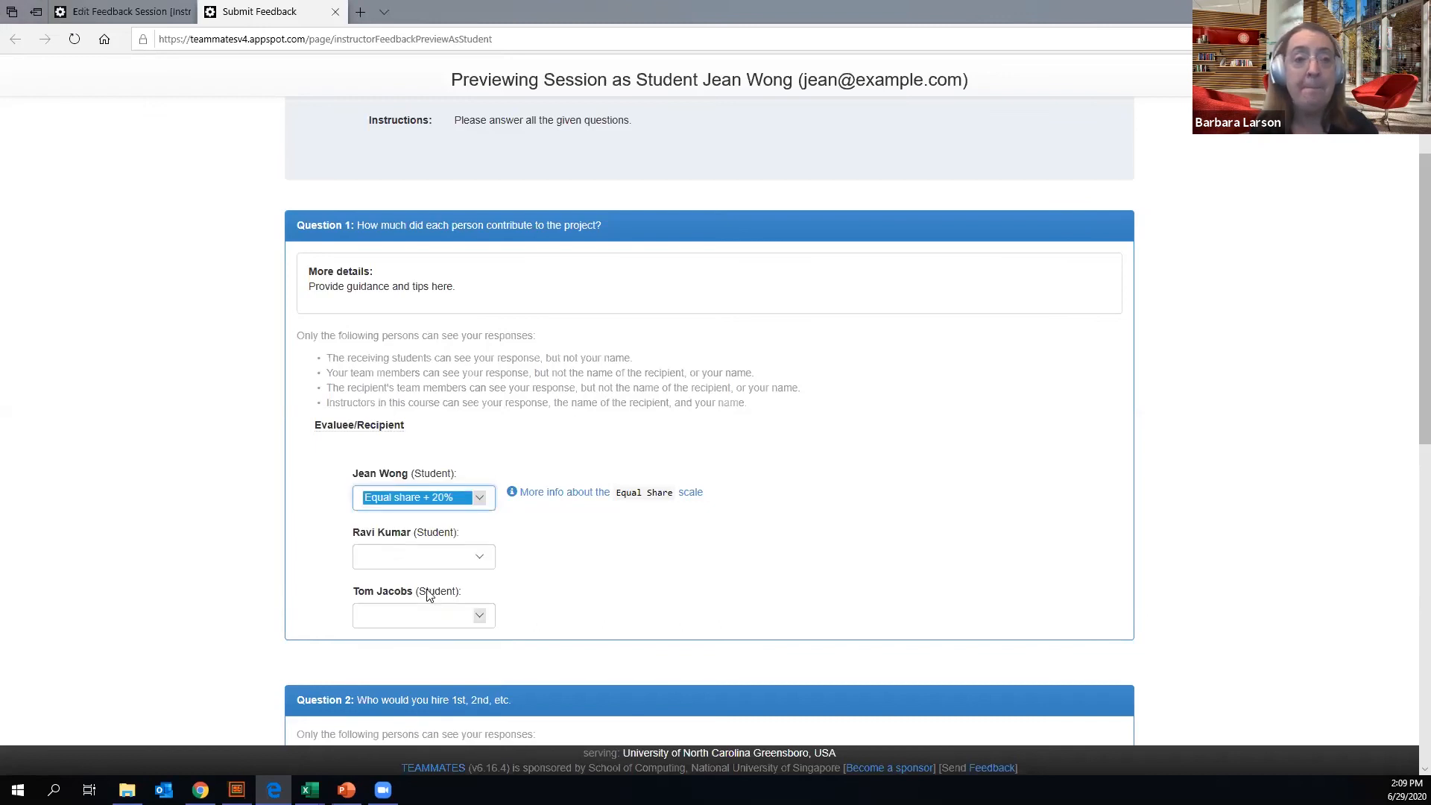
left_click(461, 574)
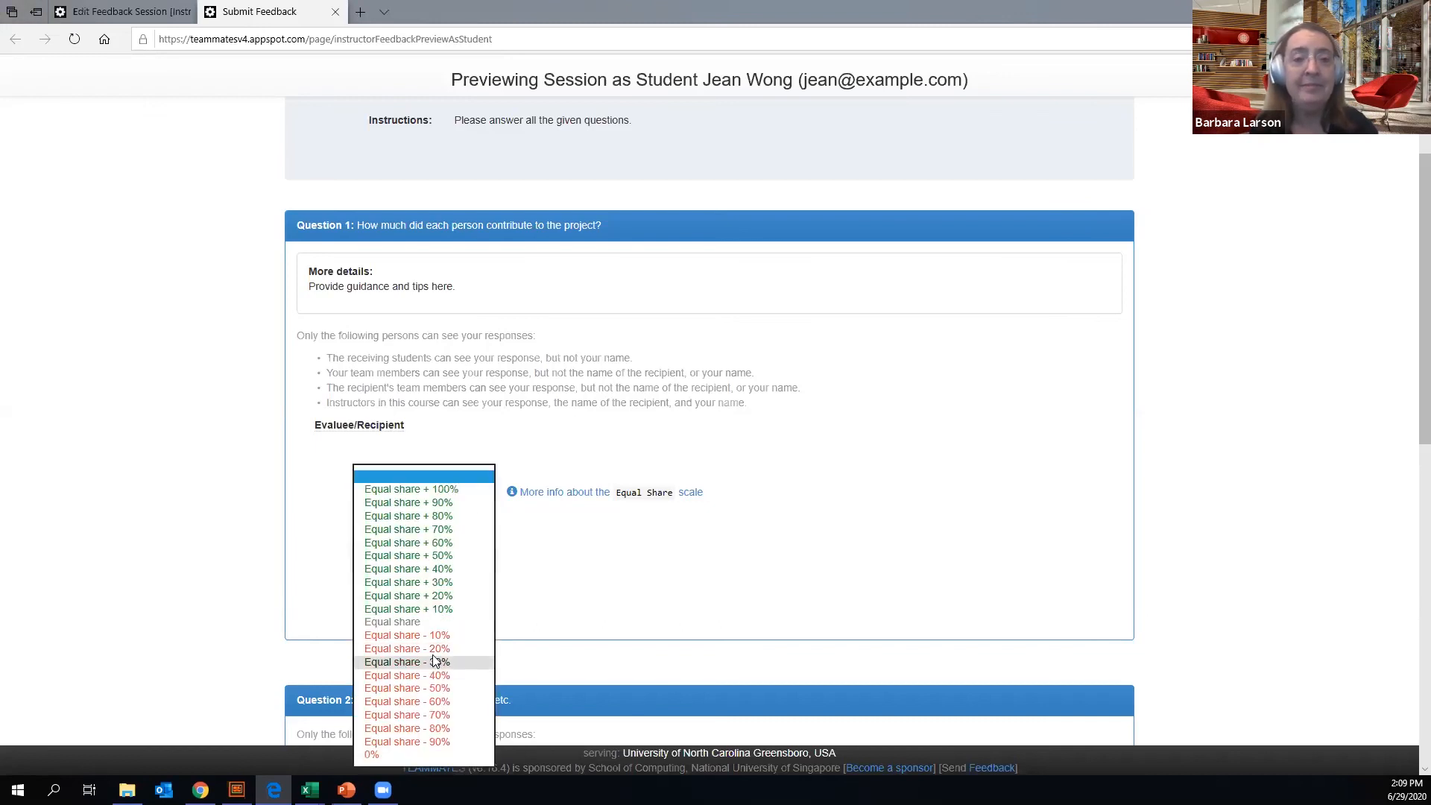
left_click(456, 614)
left_click(459, 613)
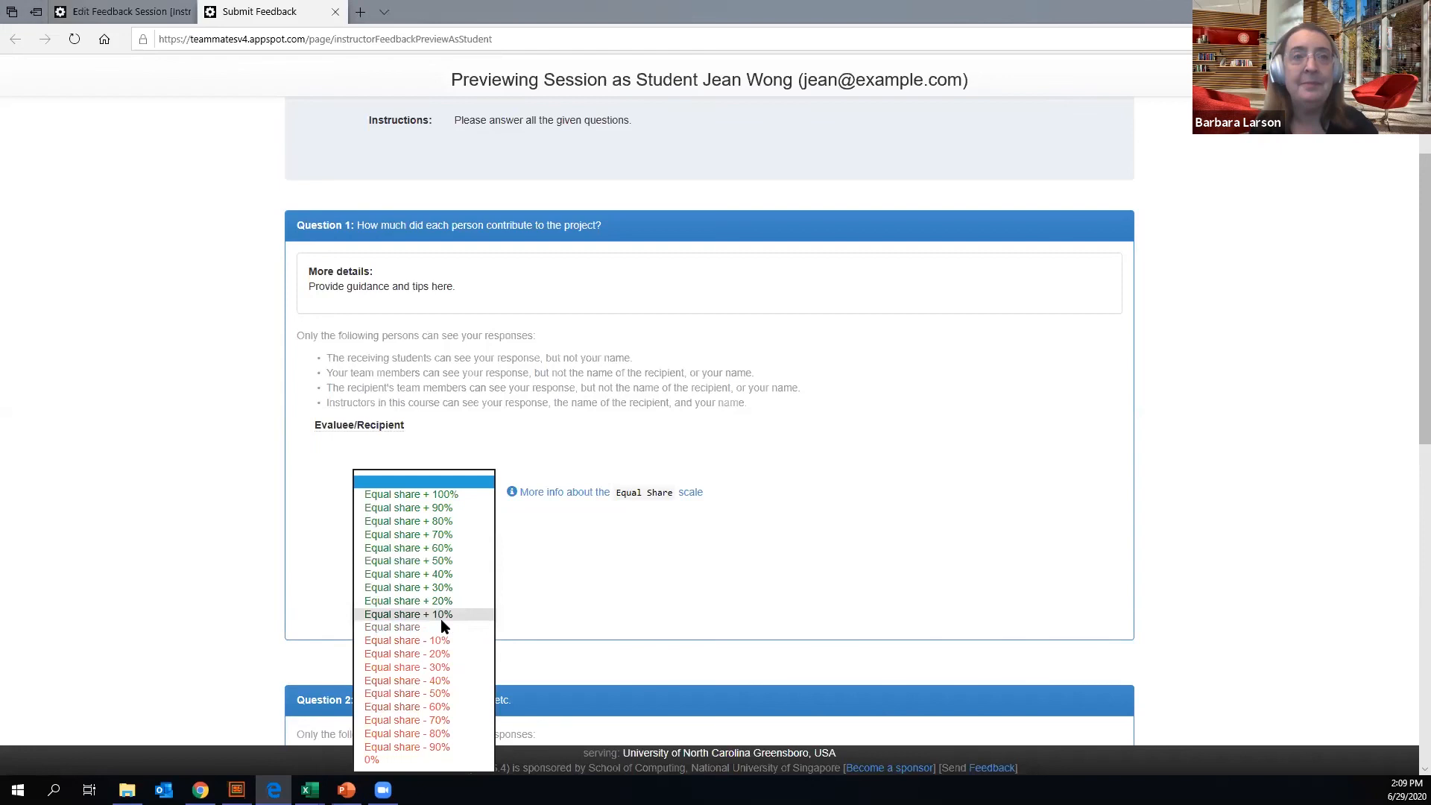
left_click(439, 631)
- In the preview's hiring question, rank the first listed teammate 1 and the second listed teammate 2
scroll(557, 556, "down", 2)
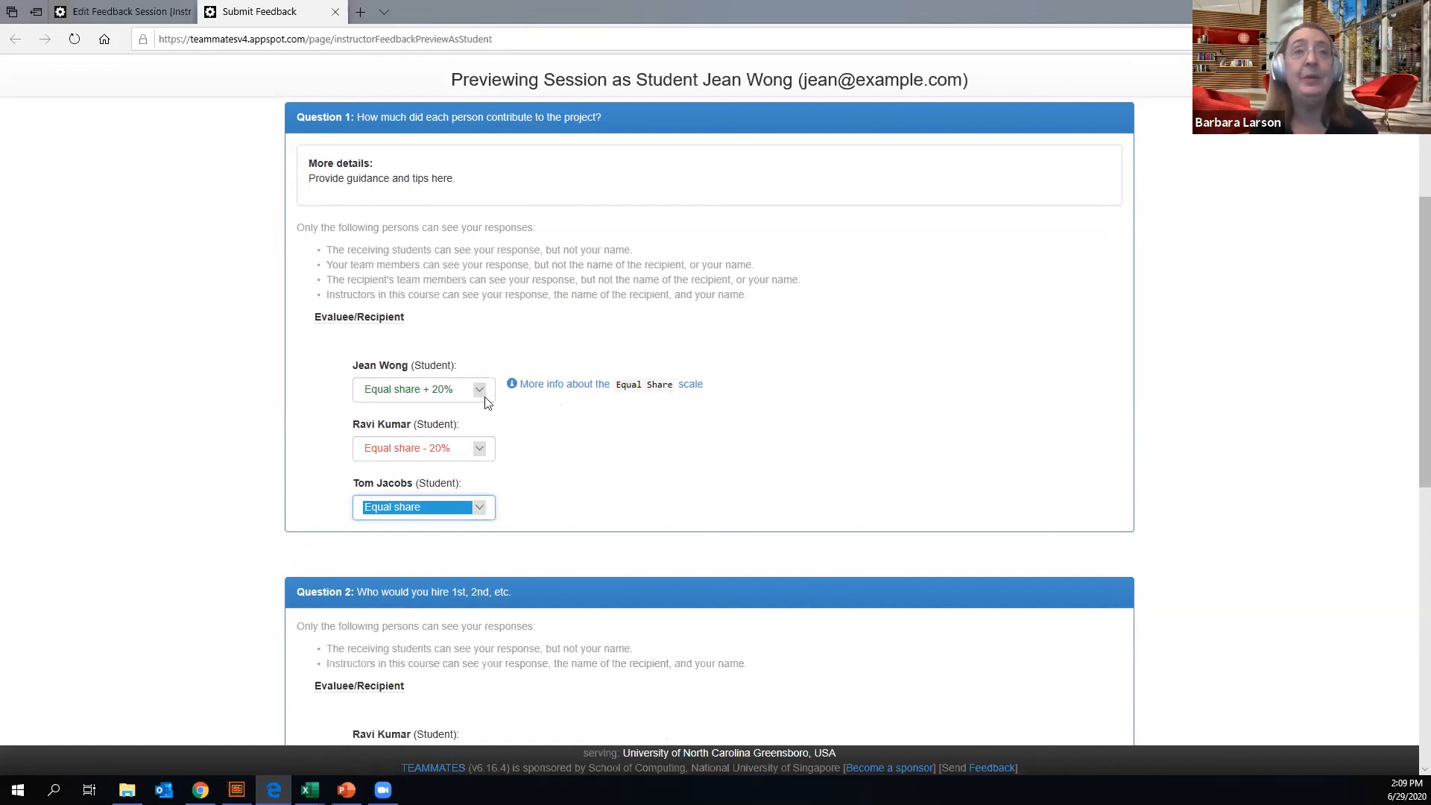
scroll(556, 402, "down", 2)
scroll(540, 332, "down", 6)
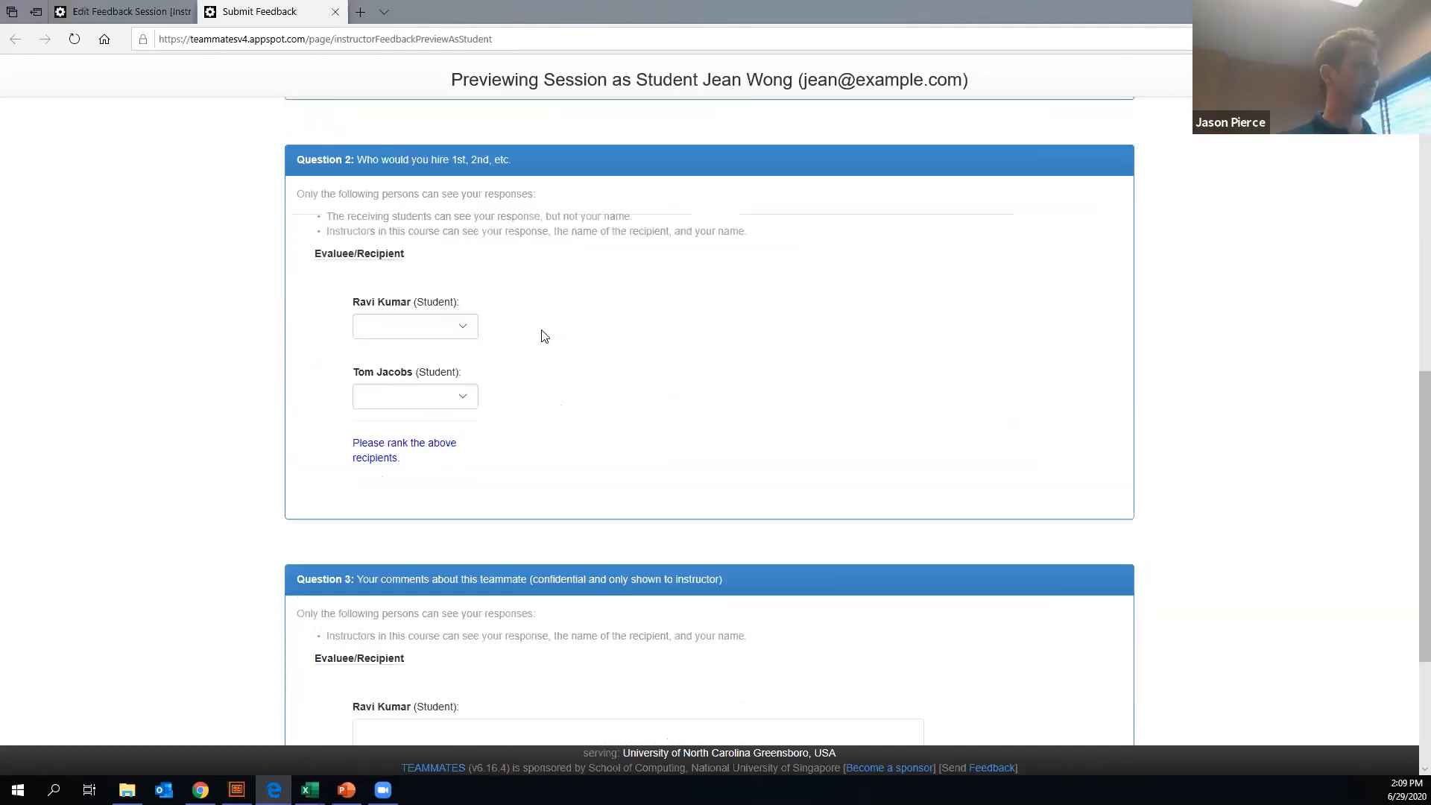
left_click(463, 328)
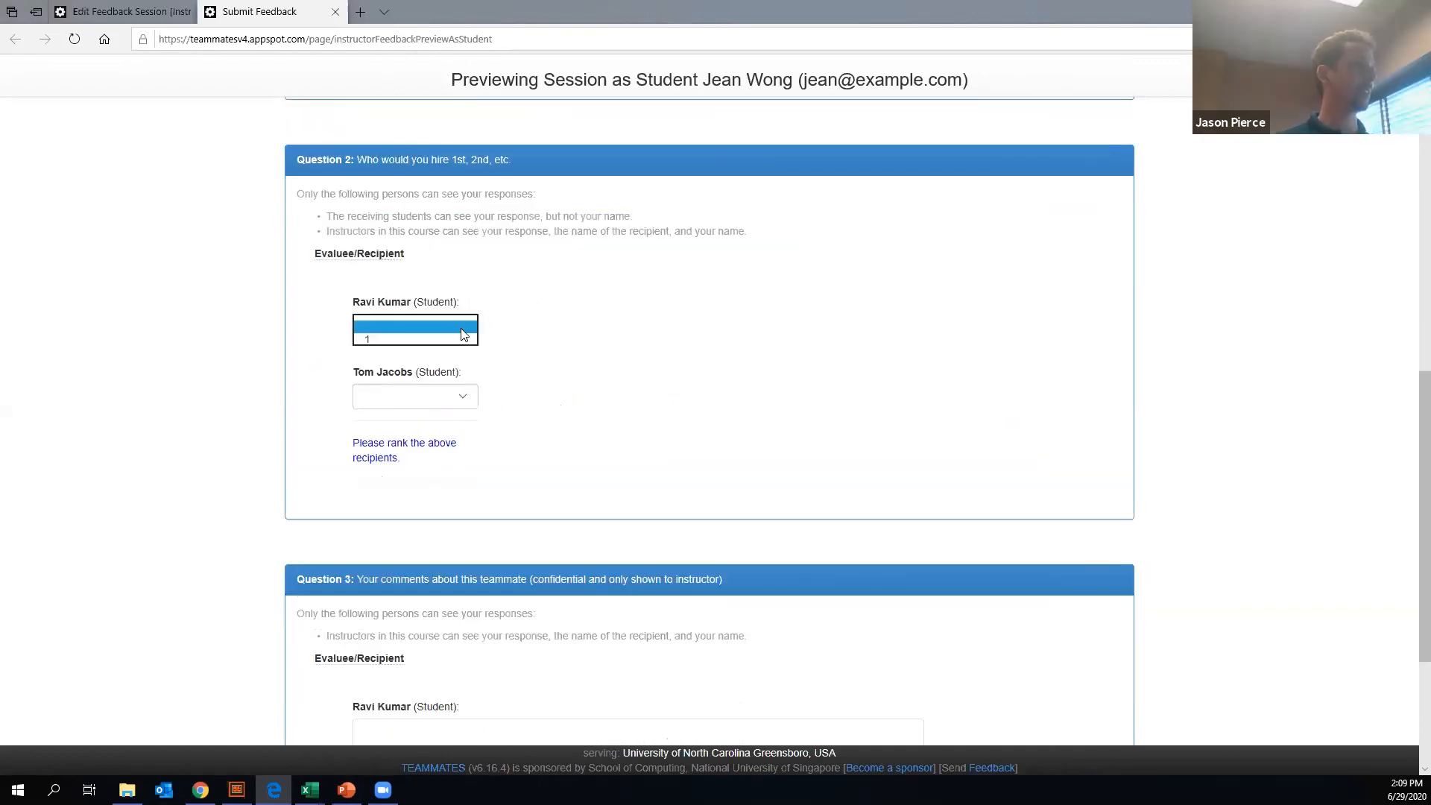
left_click(472, 393)
left_click(462, 395)
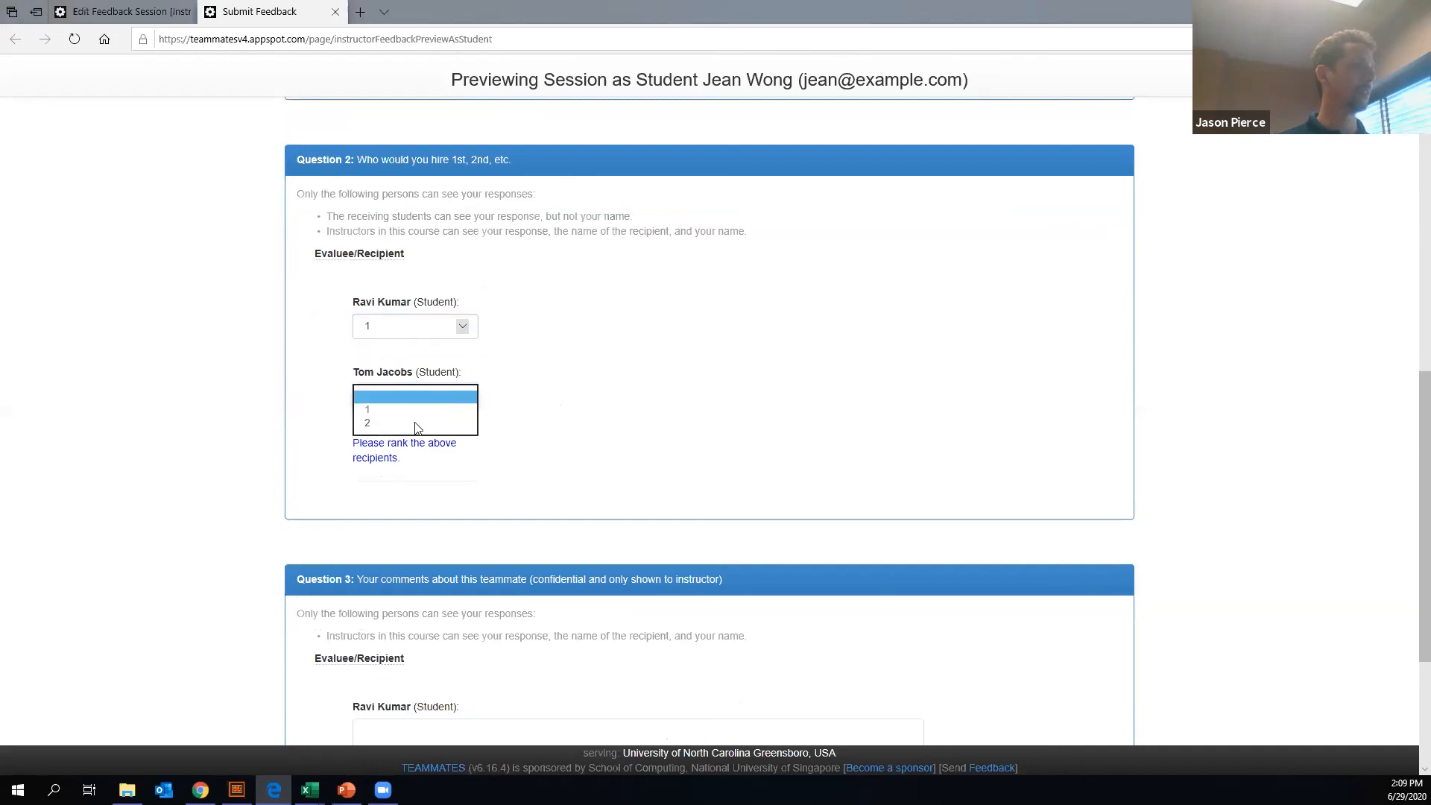
left_click(415, 424)
- Enter "This person didn't bring enough donuts." as the confidential comment about the first listed teammate in Question 3
scroll(564, 349, "down", 3)
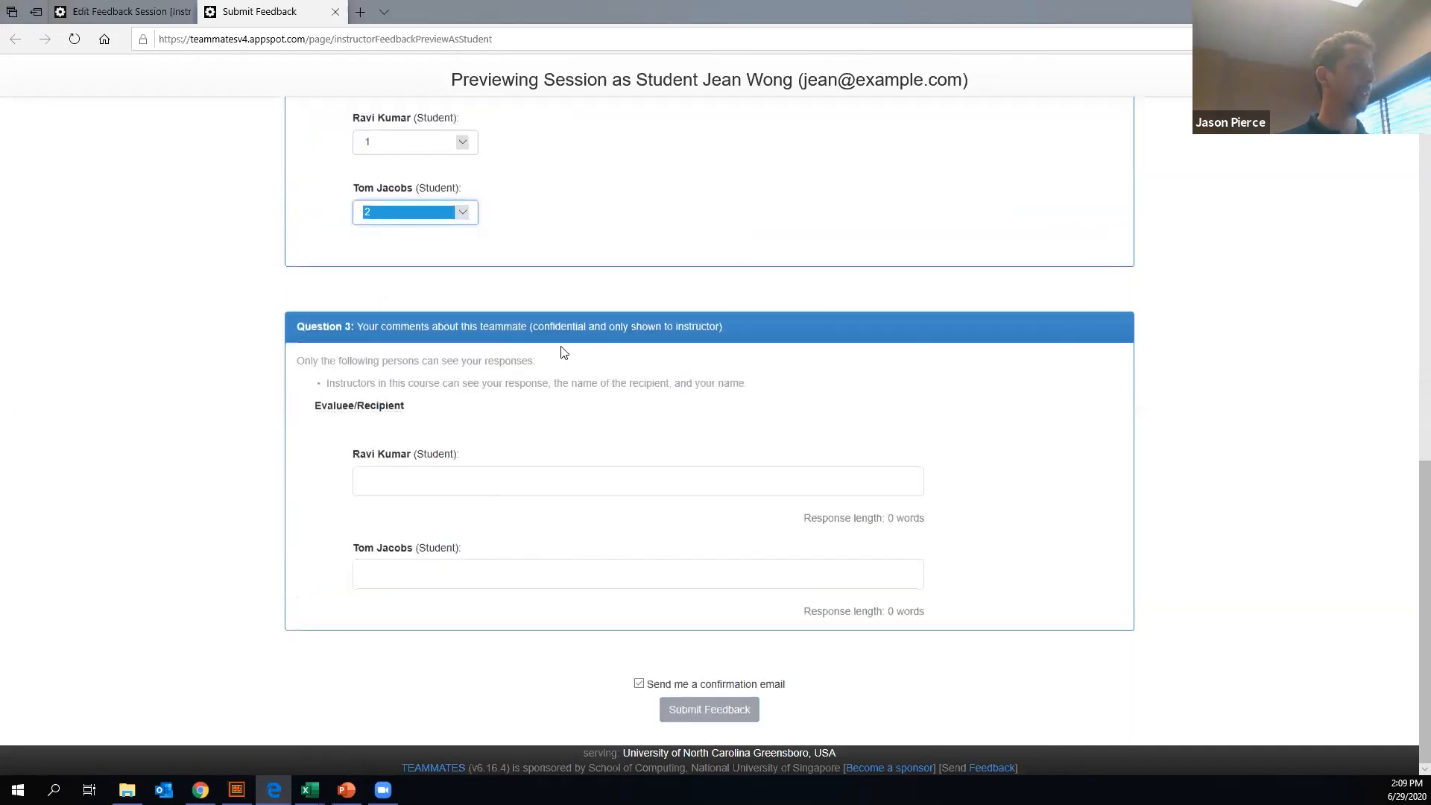
left_click(429, 482)
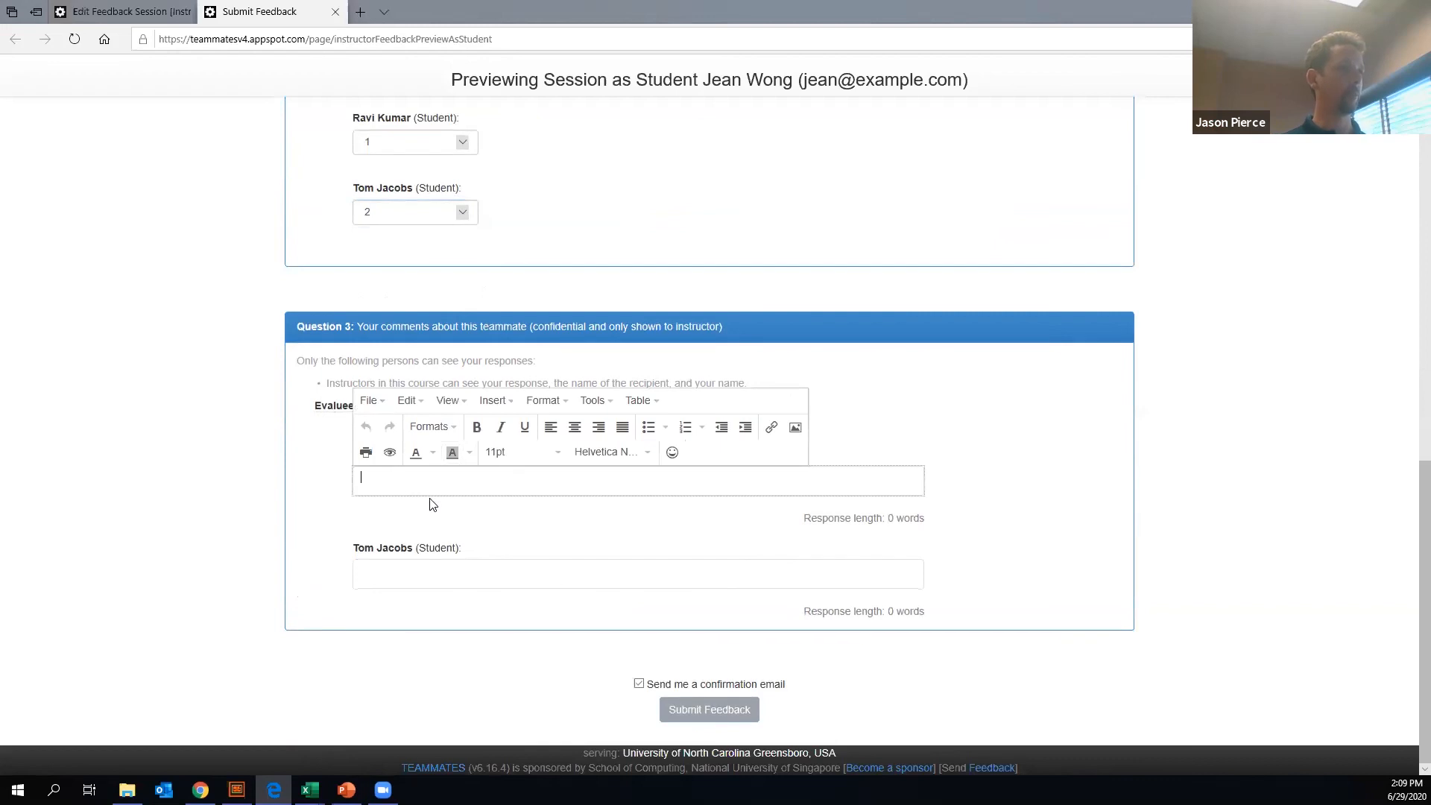
type("This person didn't bri")
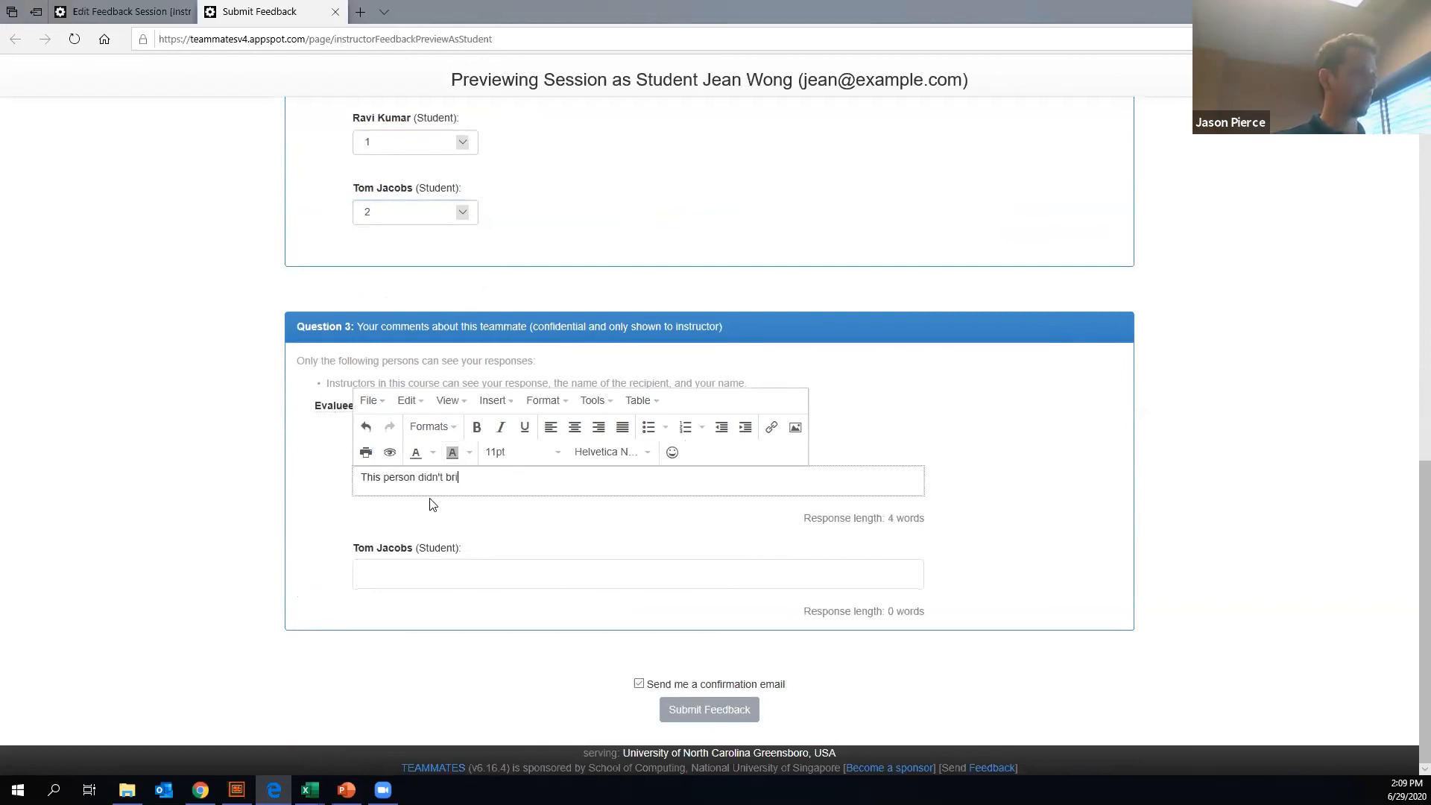
type("ng enough douuts.")
key("Return")
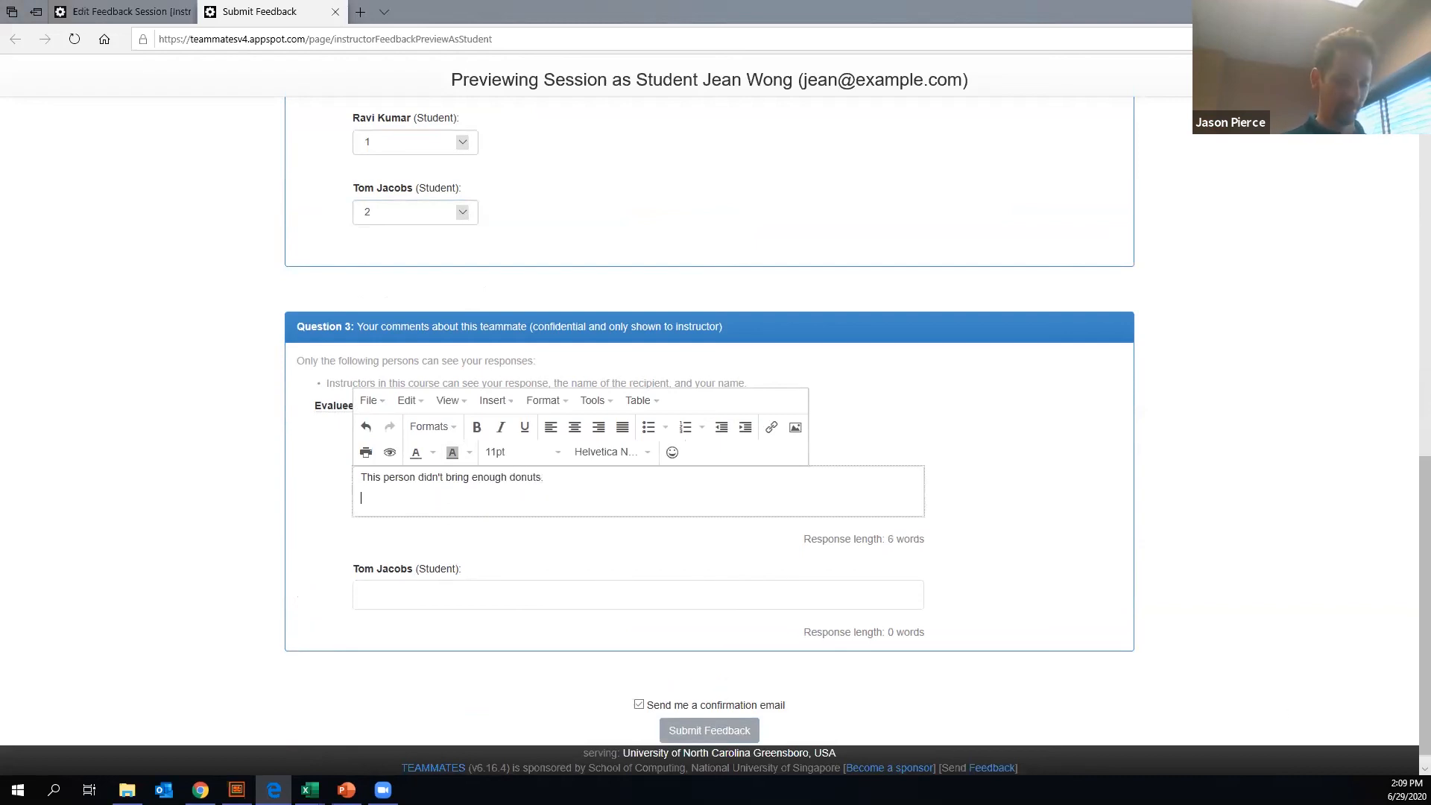
key("BackSpace")
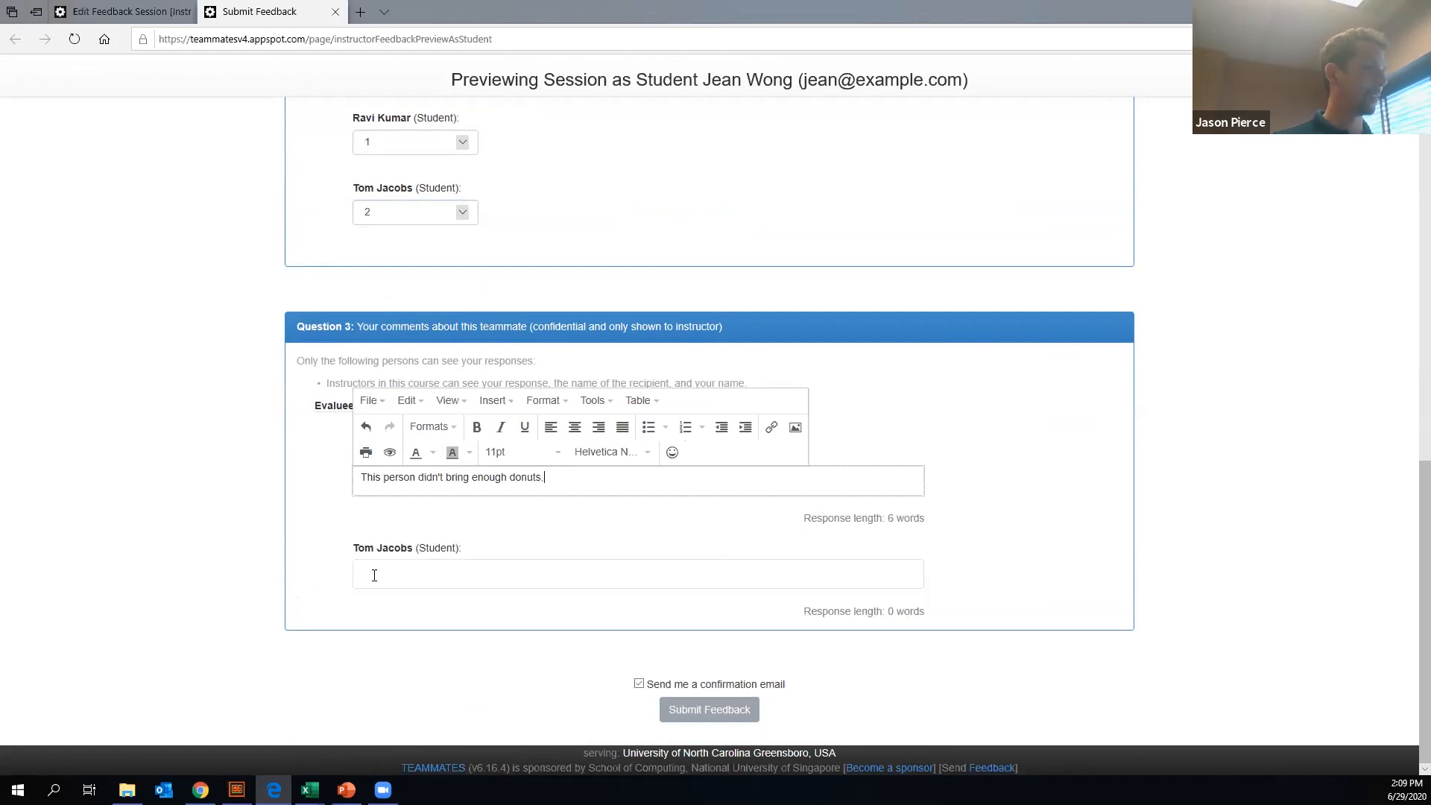
- Copy the donuts comment into the second teammate's confidential comment field and try to submit the previewed feedback
left_click(375, 580)
left_click(559, 476)
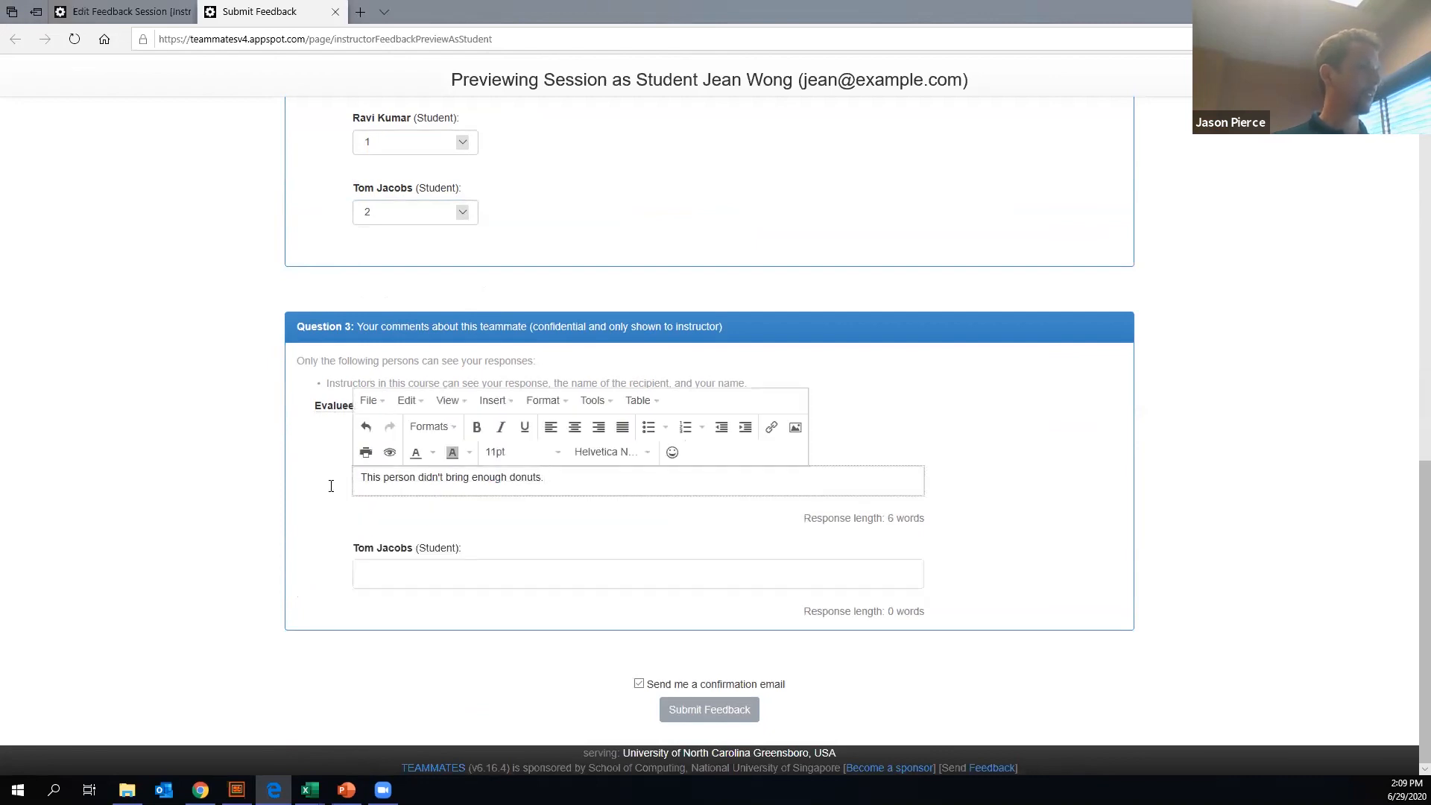
left_click_drag(363, 478, 551, 492)
key("ctrl+c")
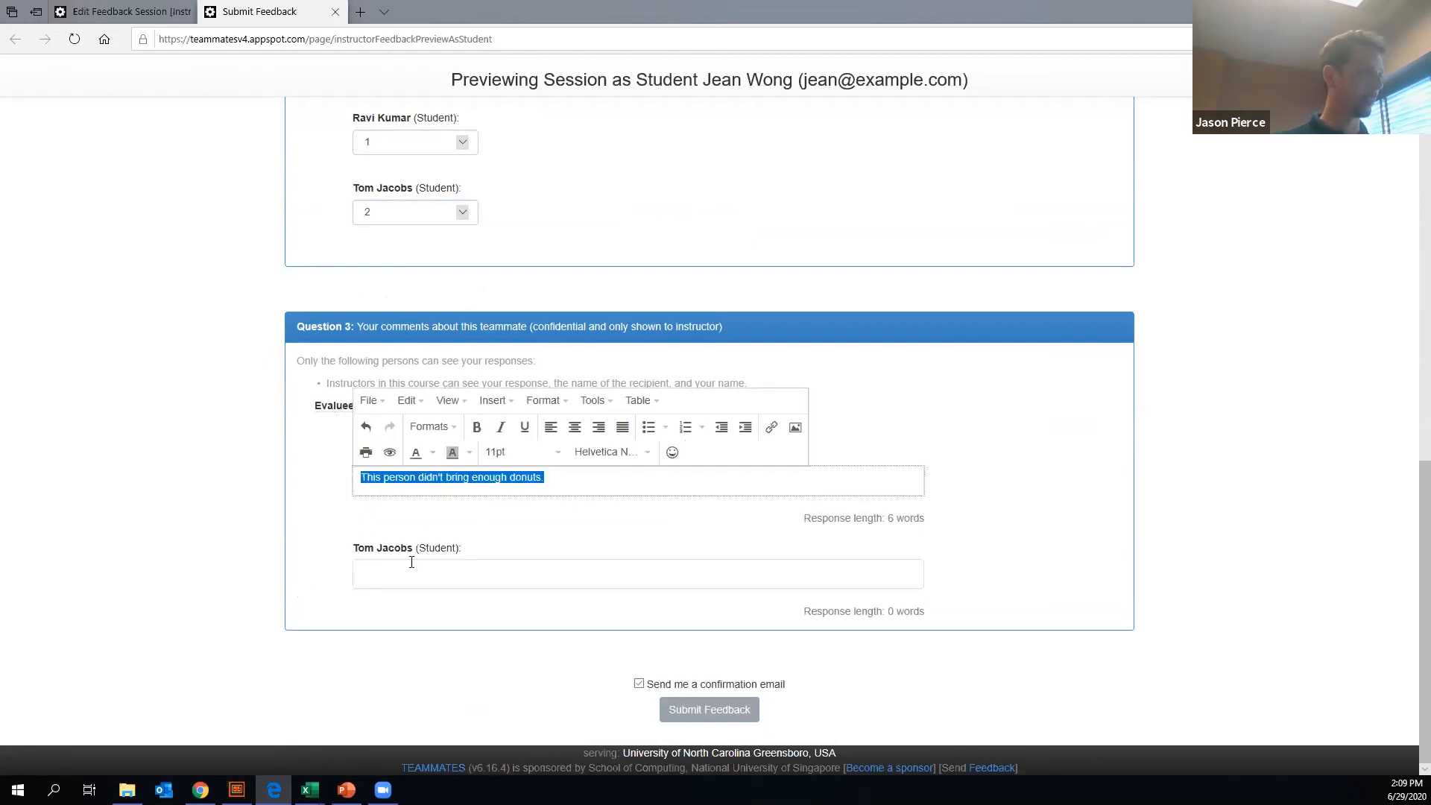
left_click(411, 562)
key("ctrl+v")
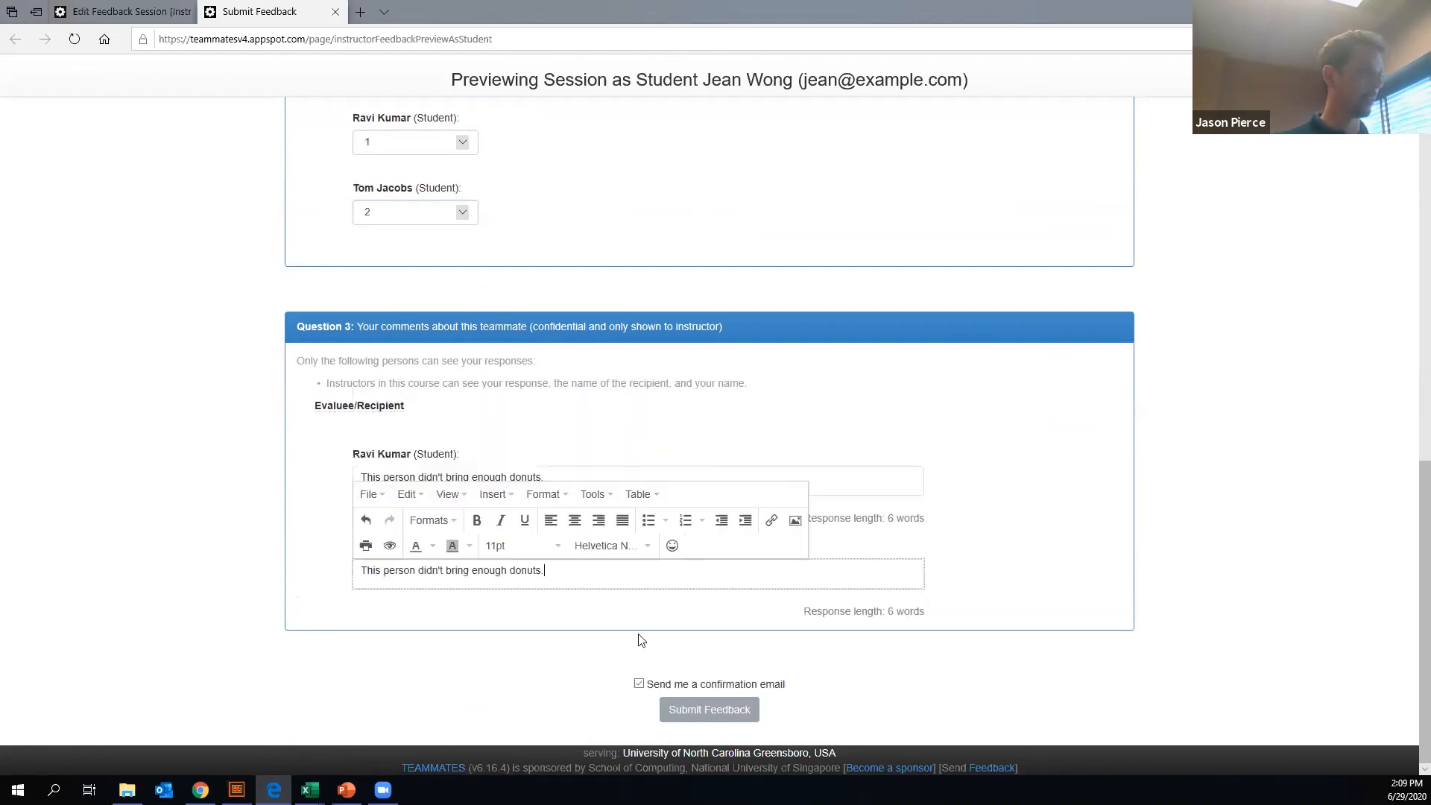
left_click(696, 709)
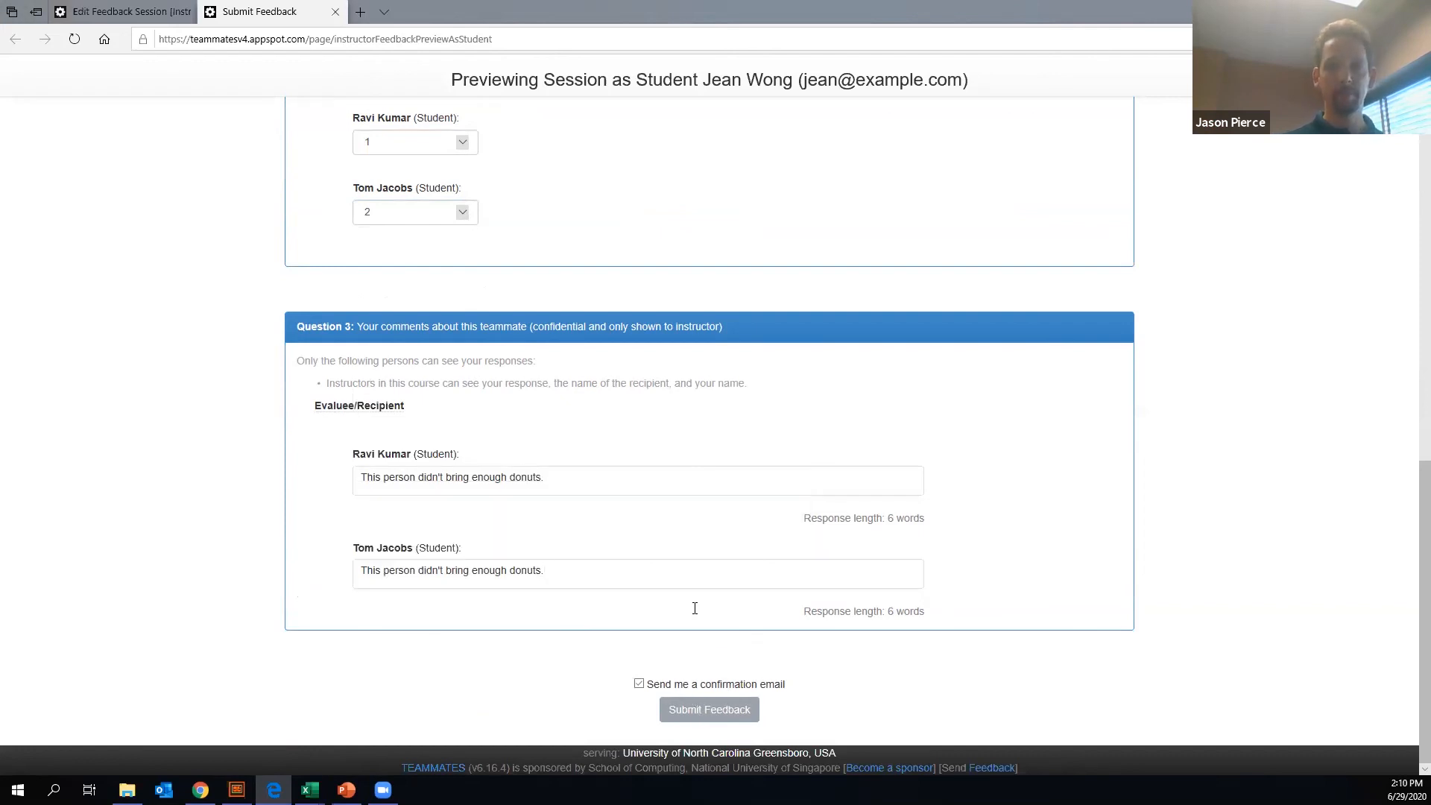
- Return from the student preview to the LiveDemo session's editing page and finish editing the session
scroll(697, 490, "up", 20)
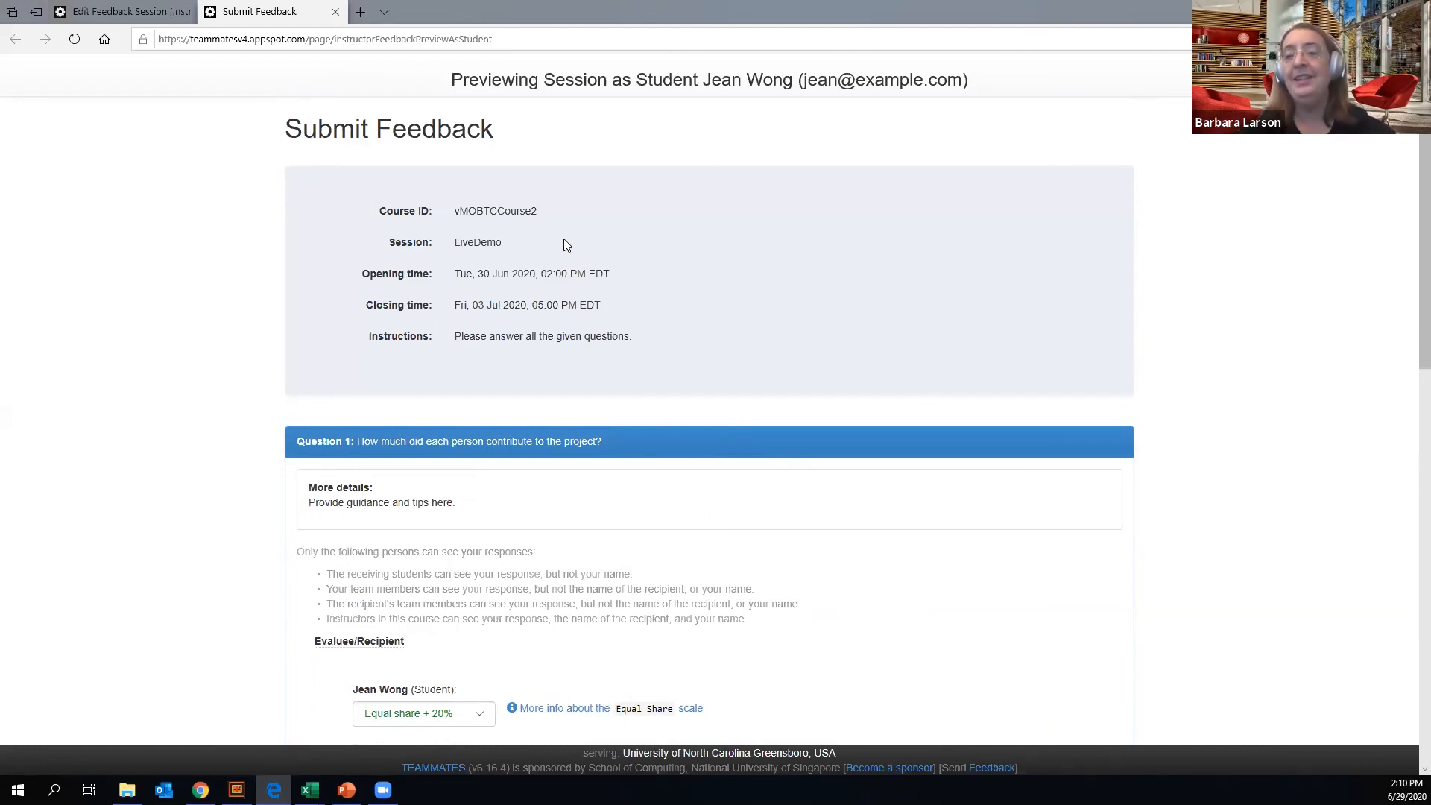
scroll(629, 313, "down", 20)
scroll(632, 319, "up", 19)
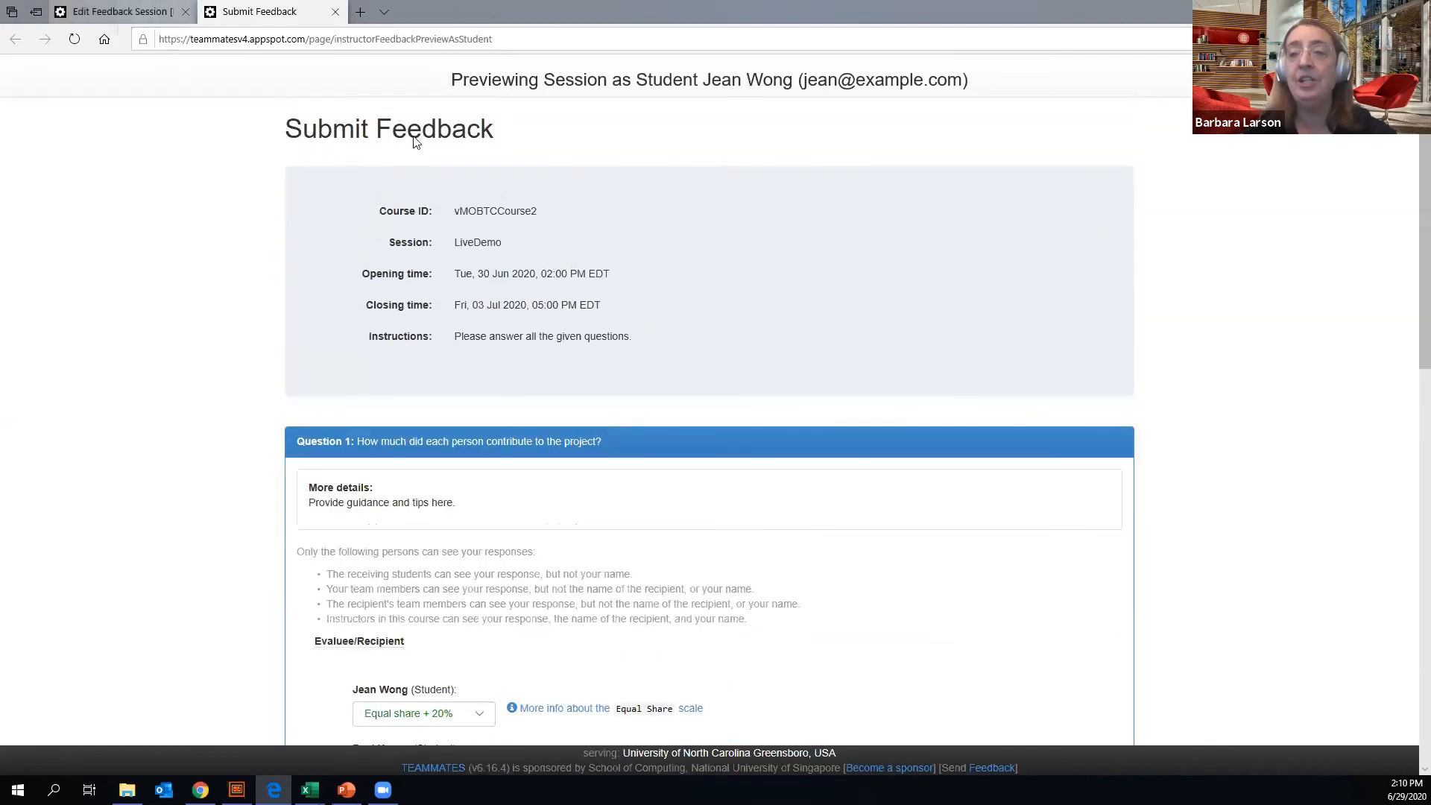
key("ctrl+Tab")
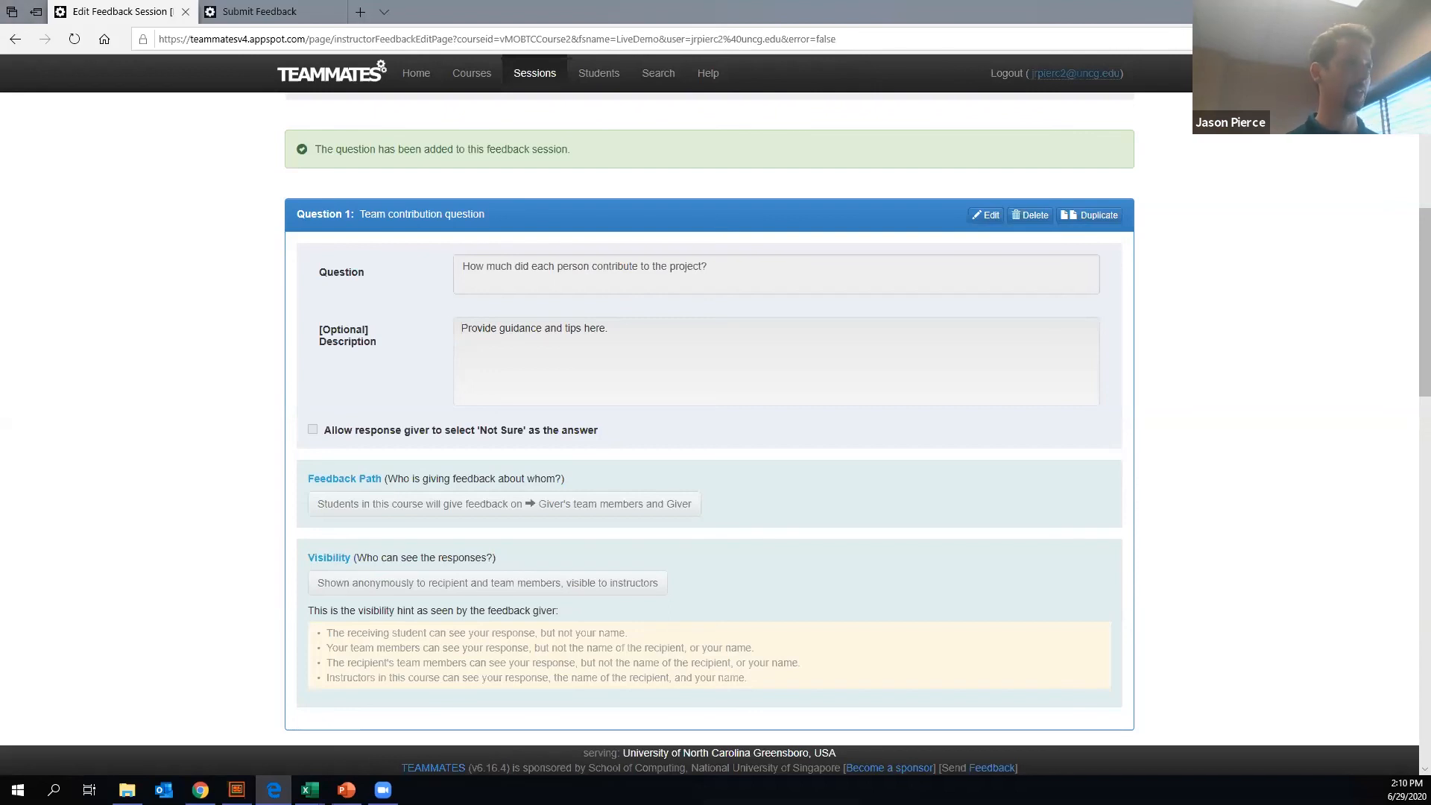
scroll(412, 229, "up", 3)
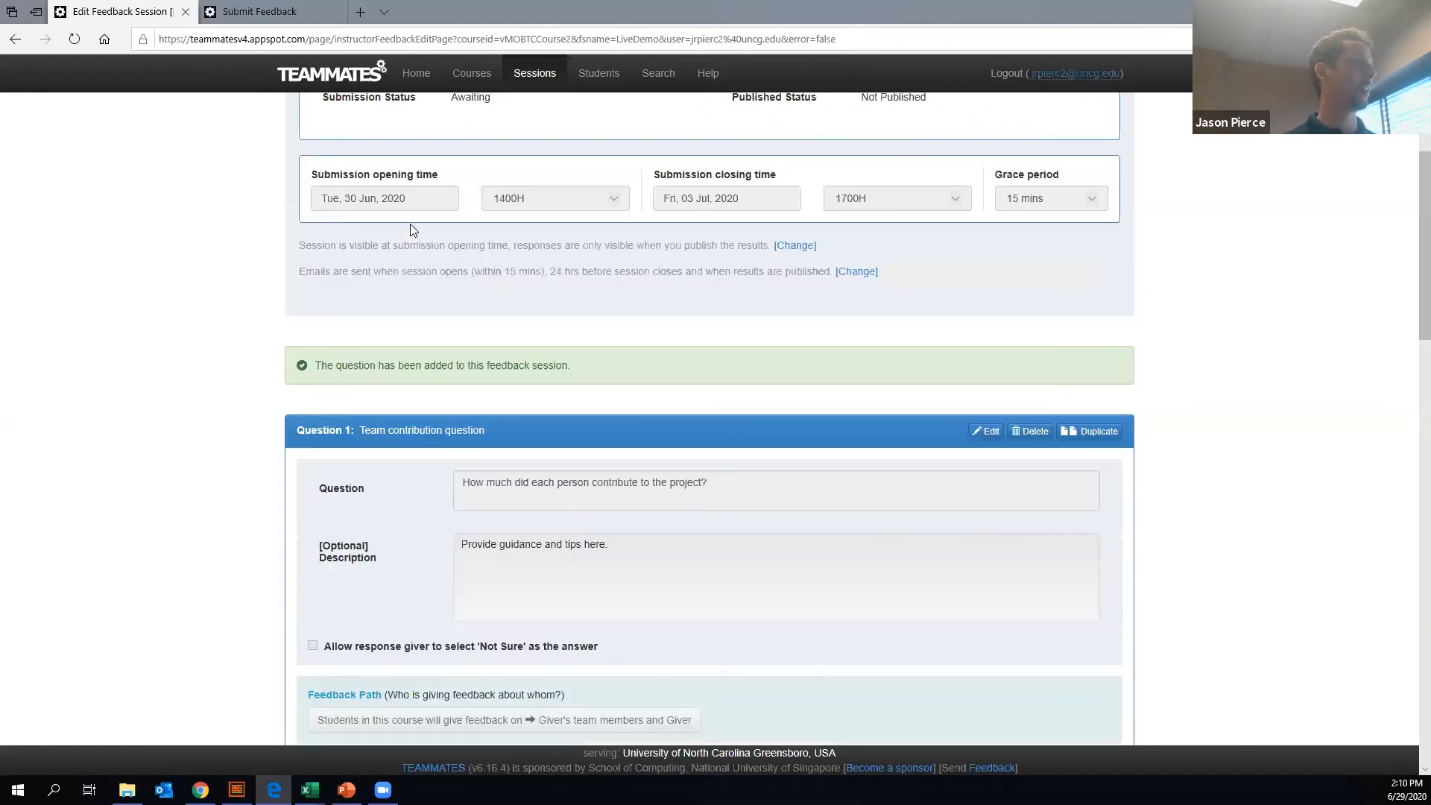
scroll(412, 230, "up", 4)
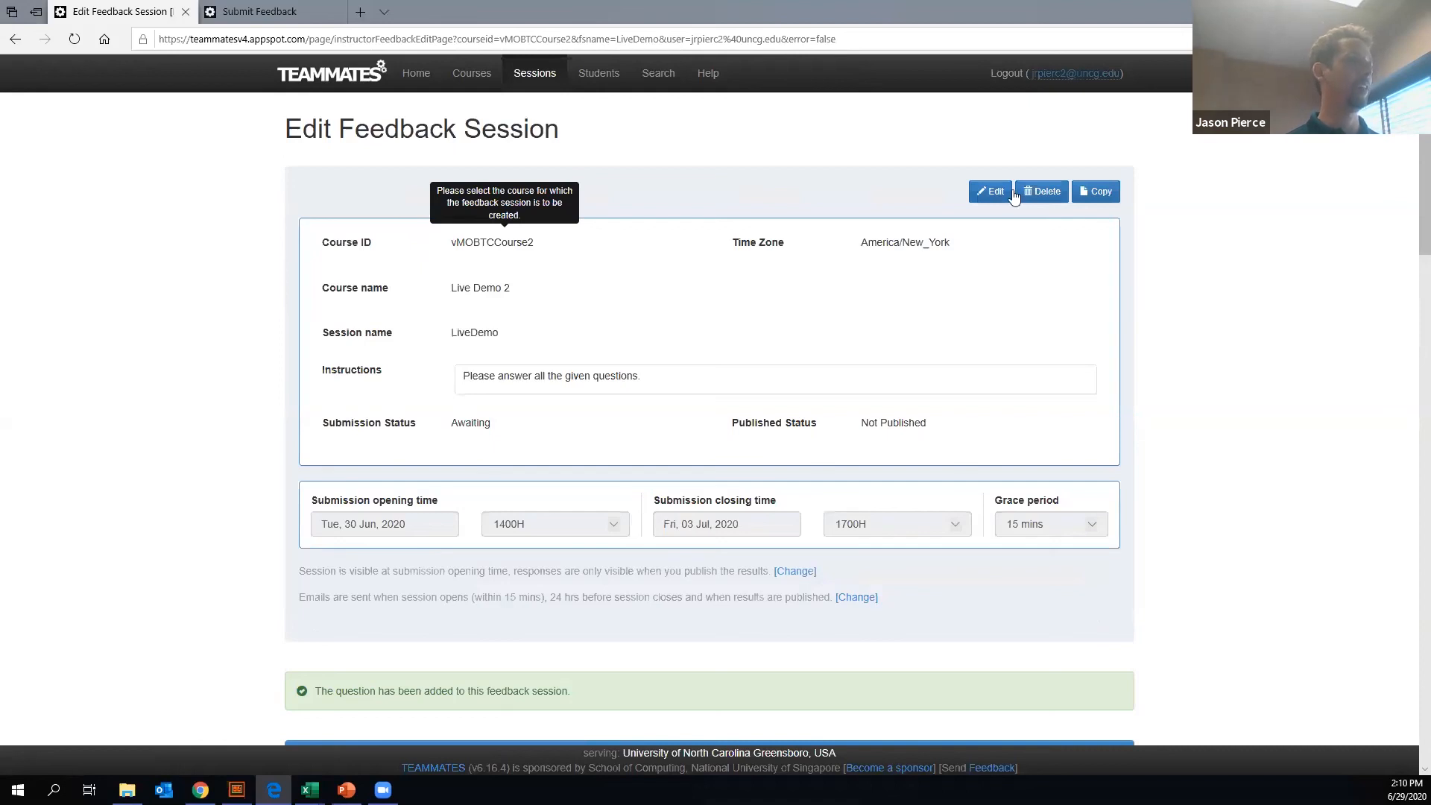
scroll(953, 249, "down", 10)
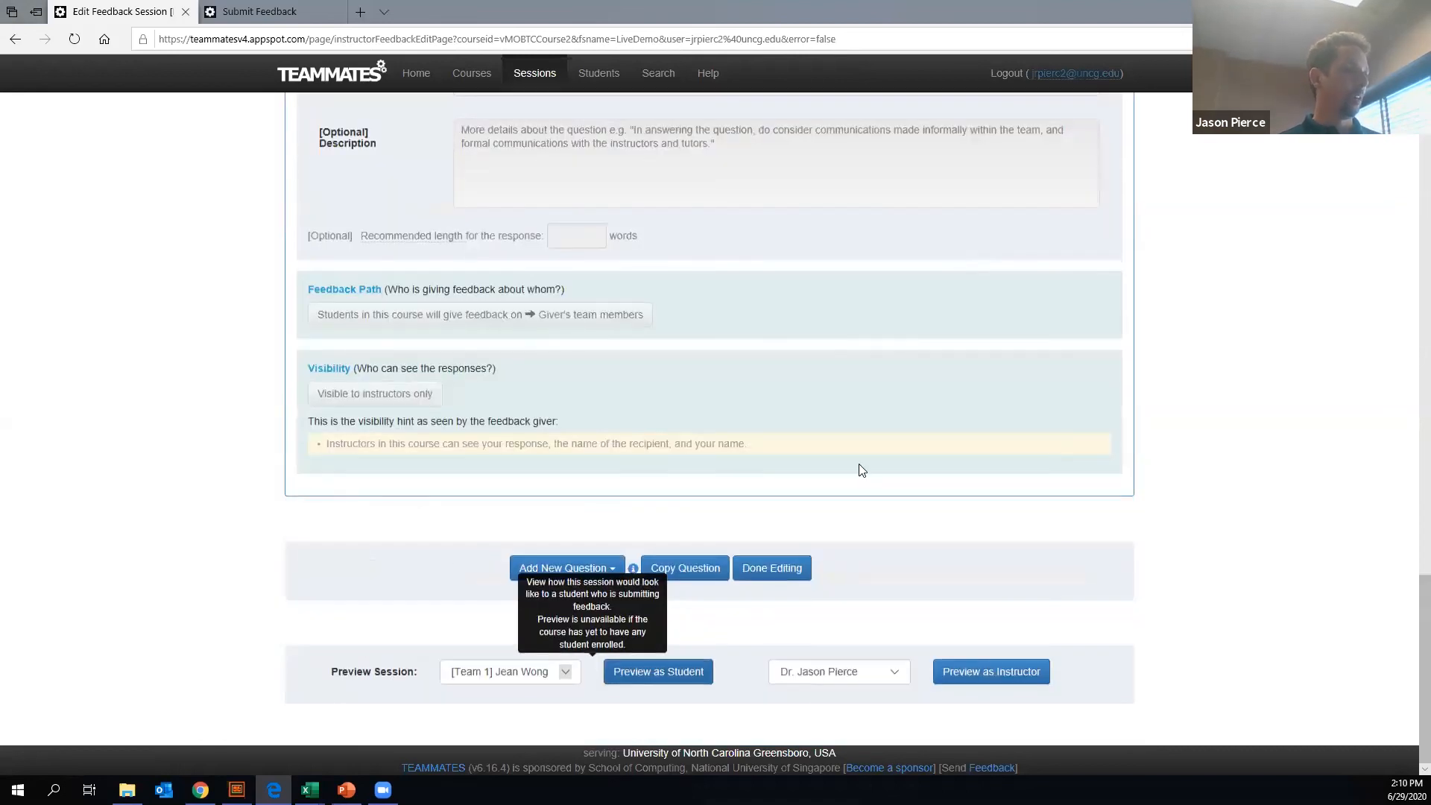
scroll(854, 440, "up", 10)
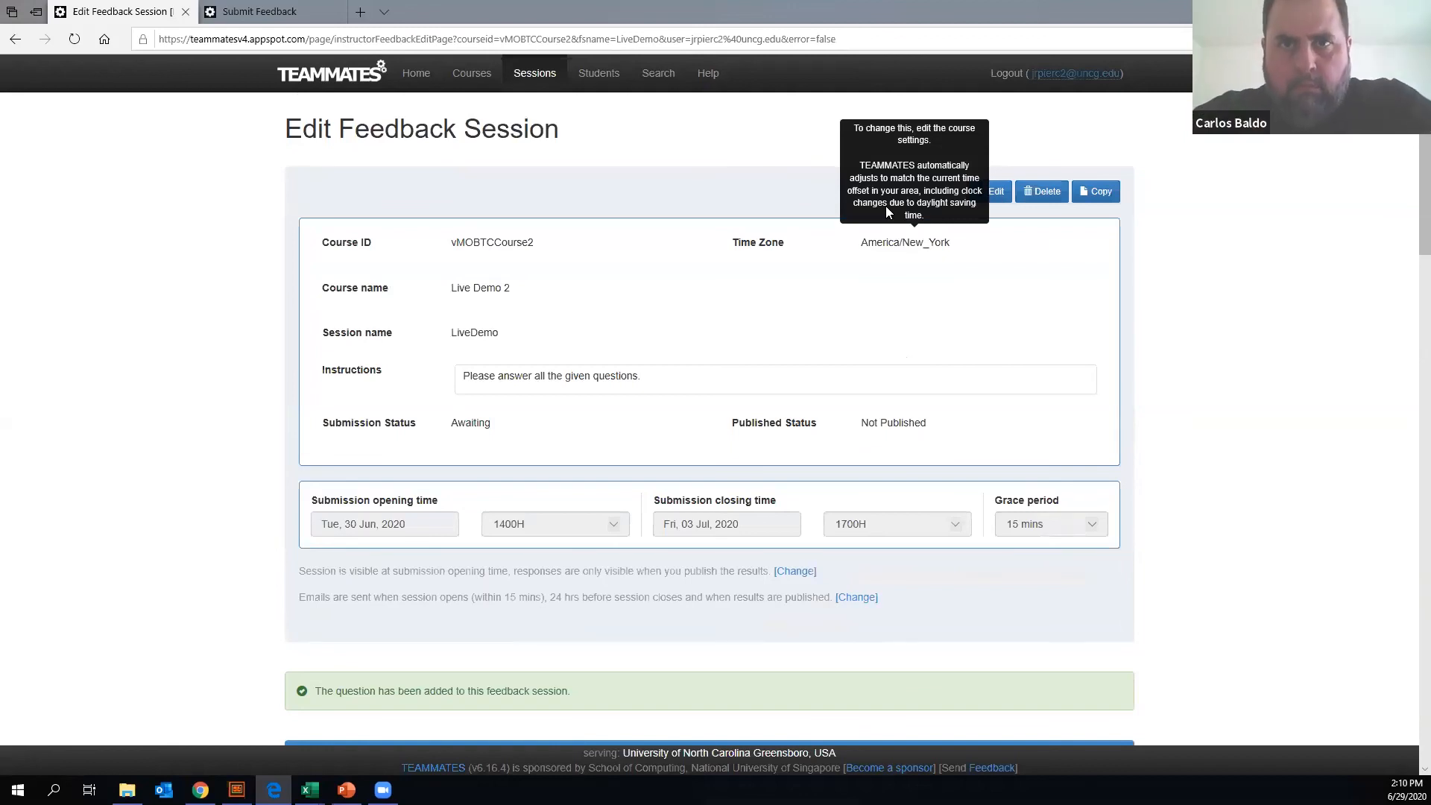
scroll(893, 399, "down", 12)
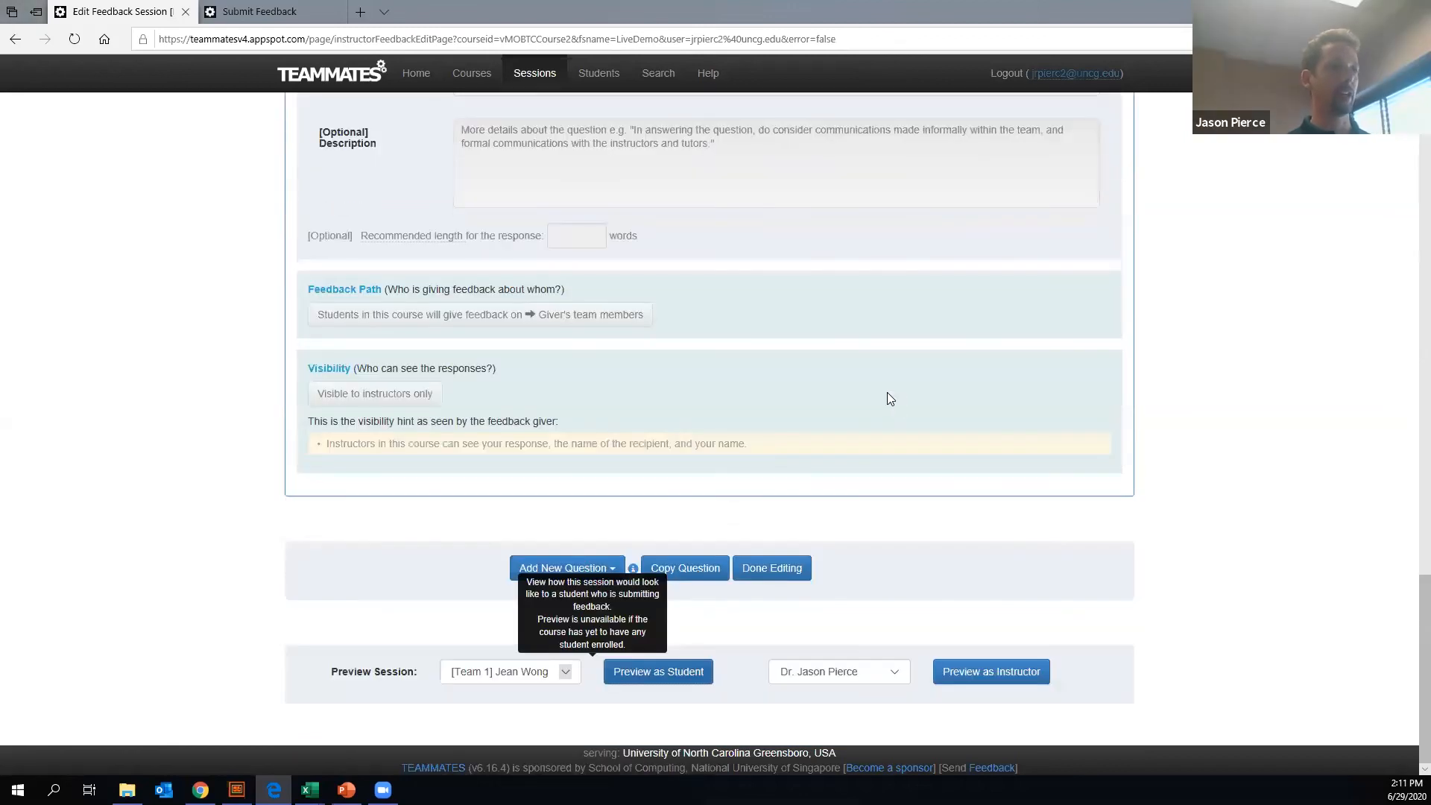
left_click(770, 569)
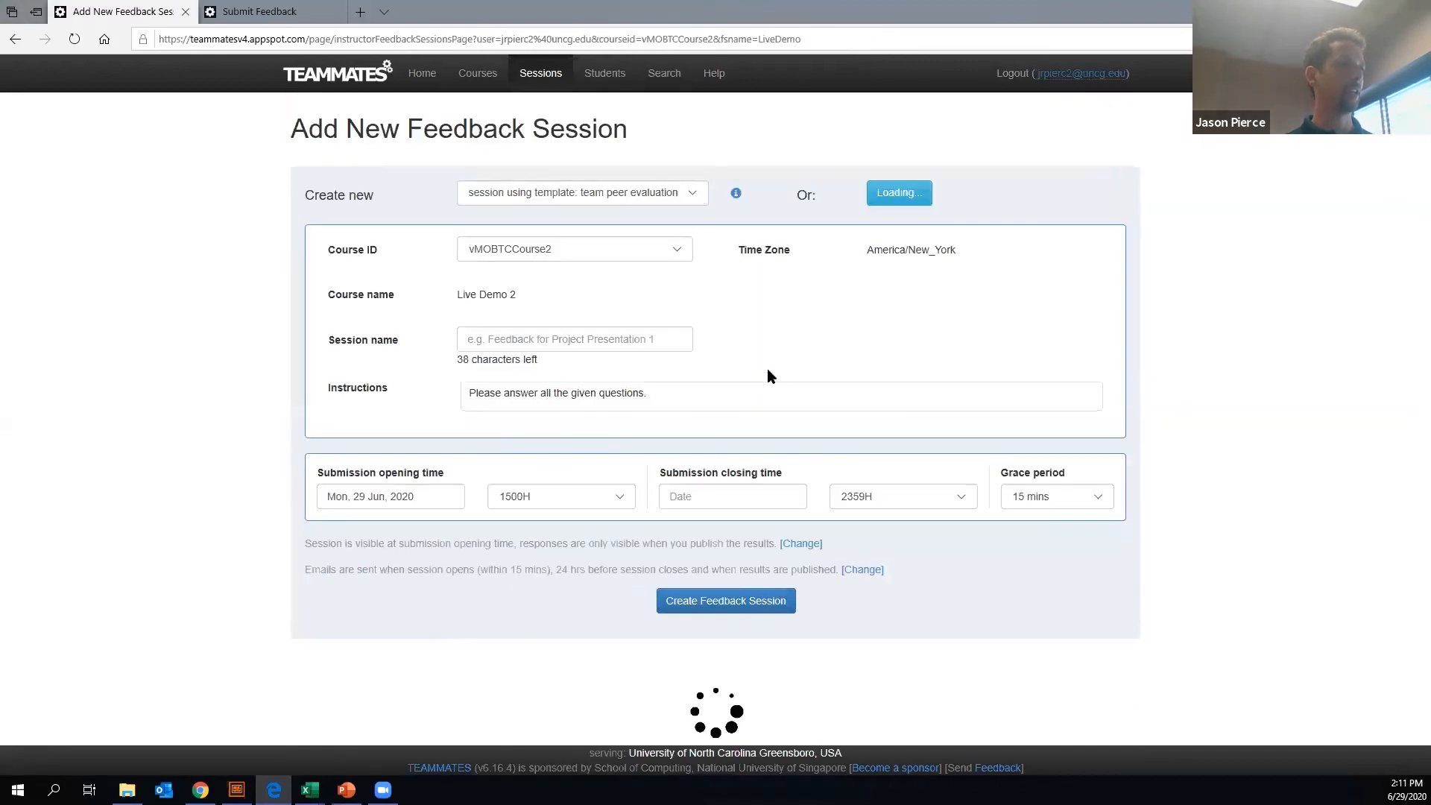
- Delete the LiveDemo session of course vMOBTCCourse2 from the list of feedback sessions
scroll(737, 341, "down", 7)
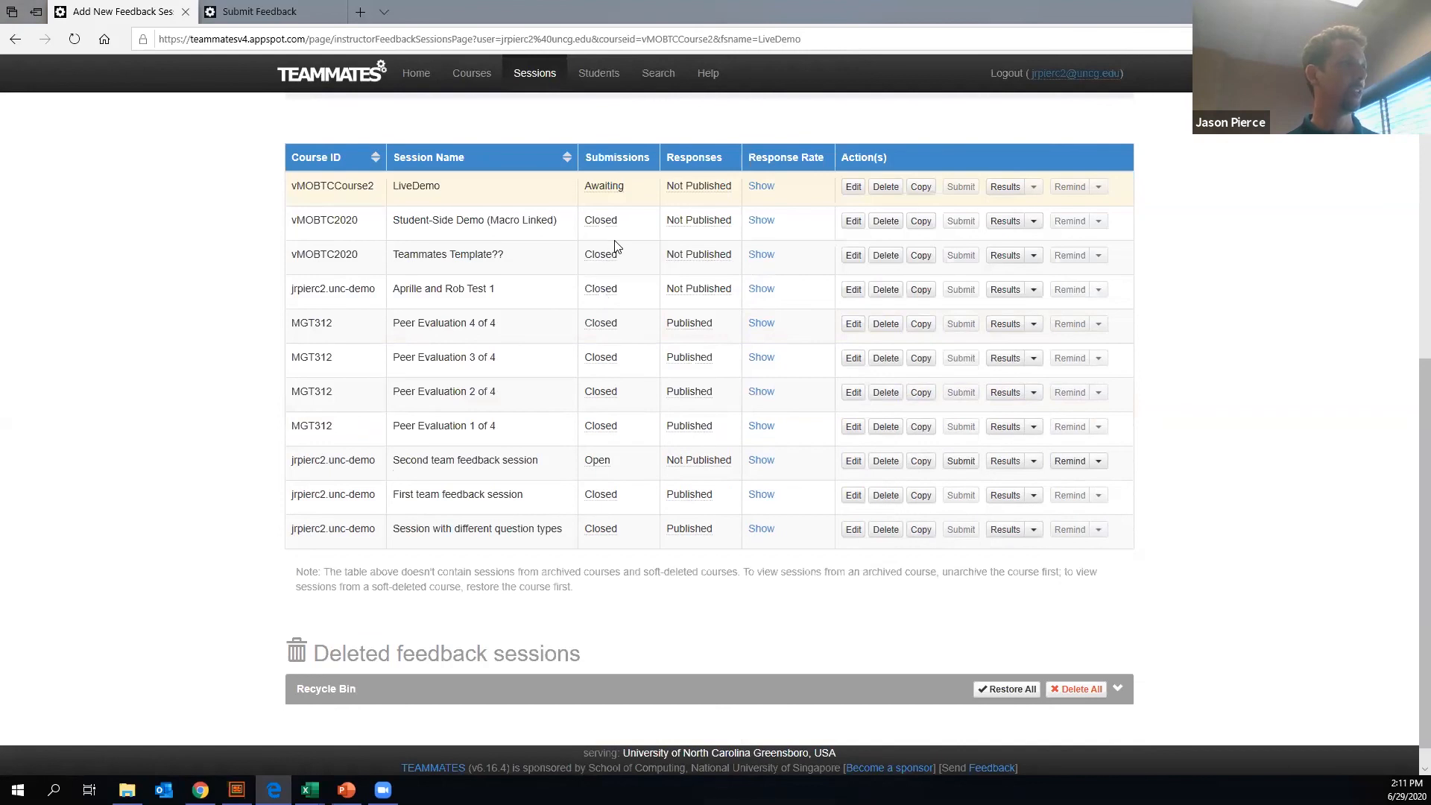
scroll(613, 249, "up", 7)
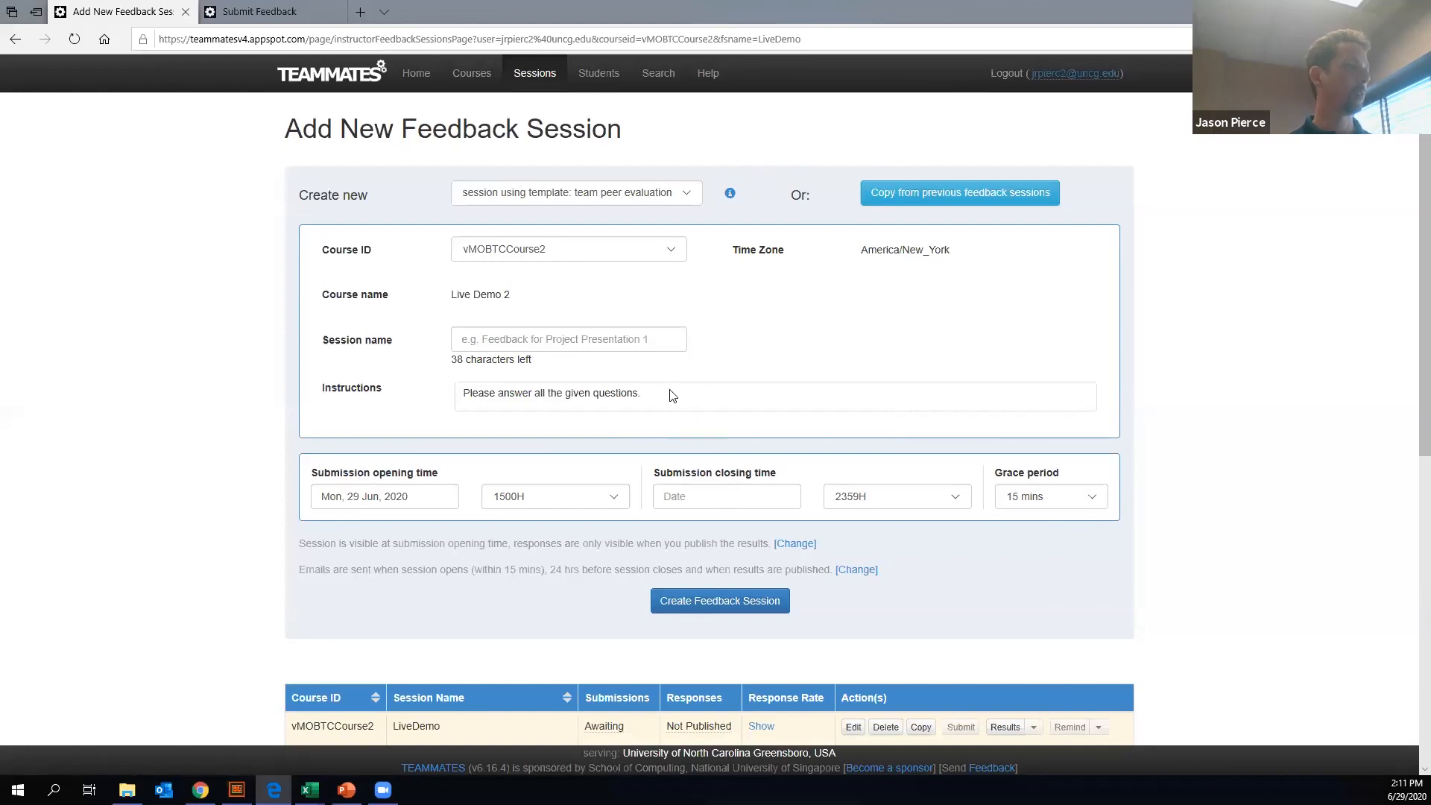
scroll(671, 393, "down", 5)
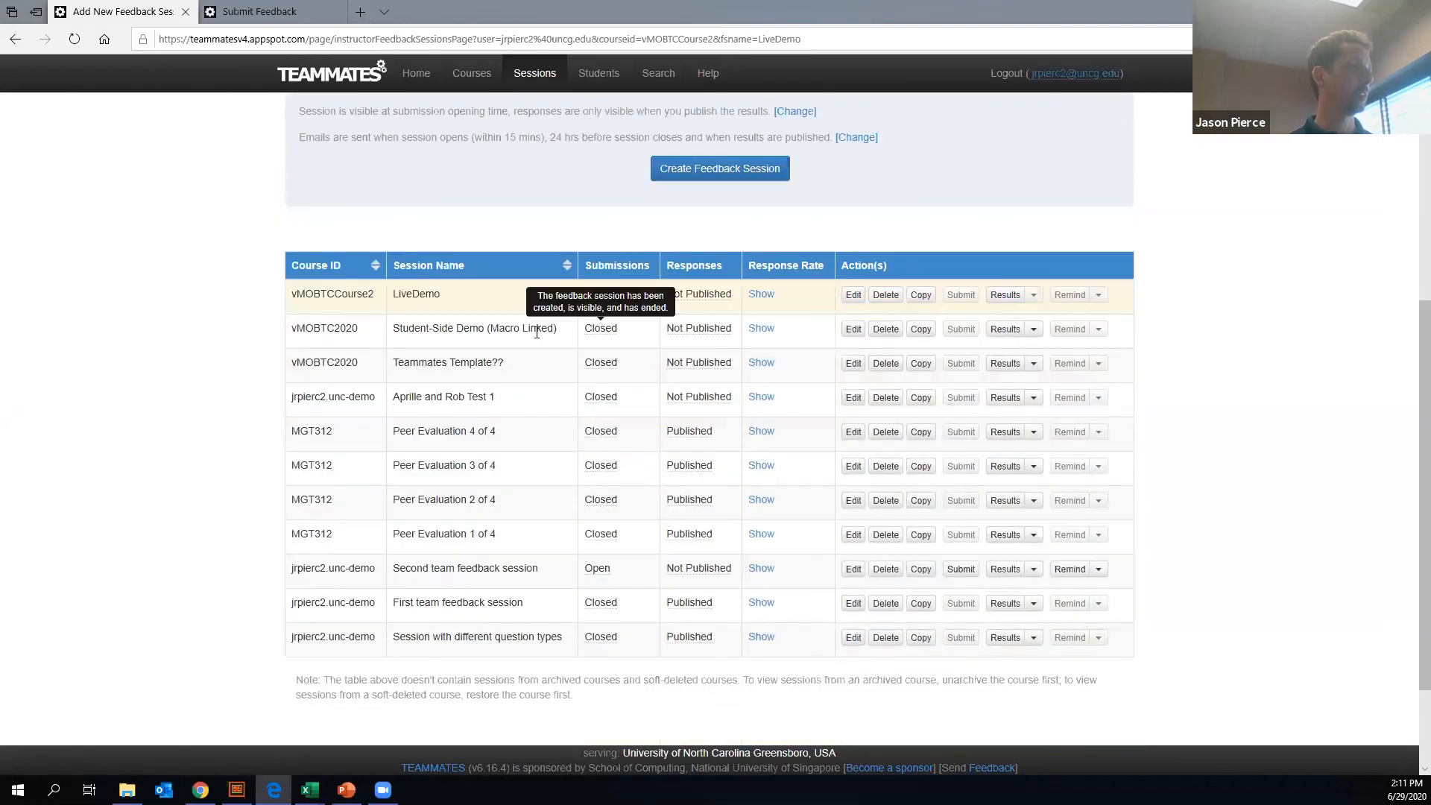
left_click(883, 295)
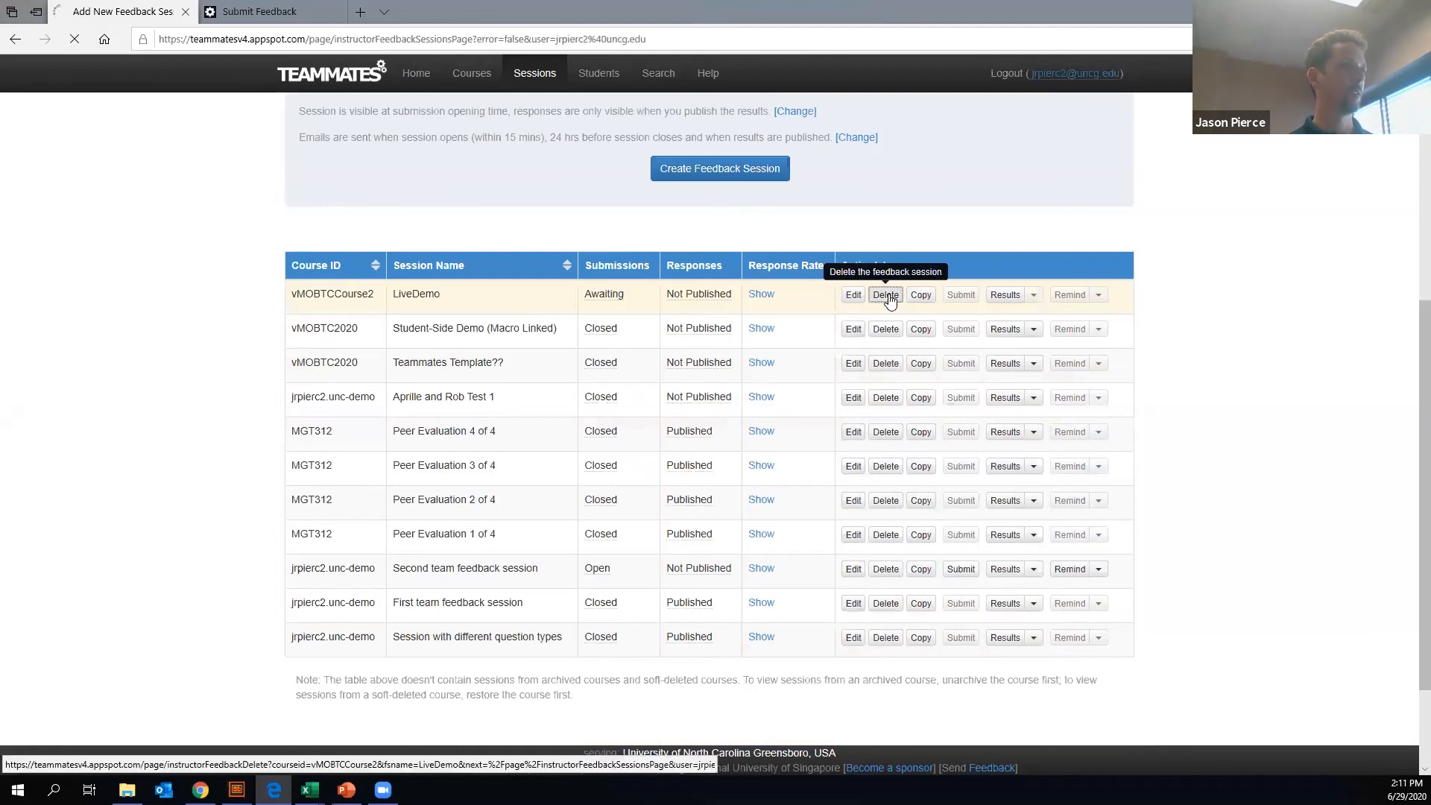
- View the results of the Student-Side Demo (Macro Linked) session in vMOBTC2020 and look through its question list
scroll(689, 420, "down", 5)
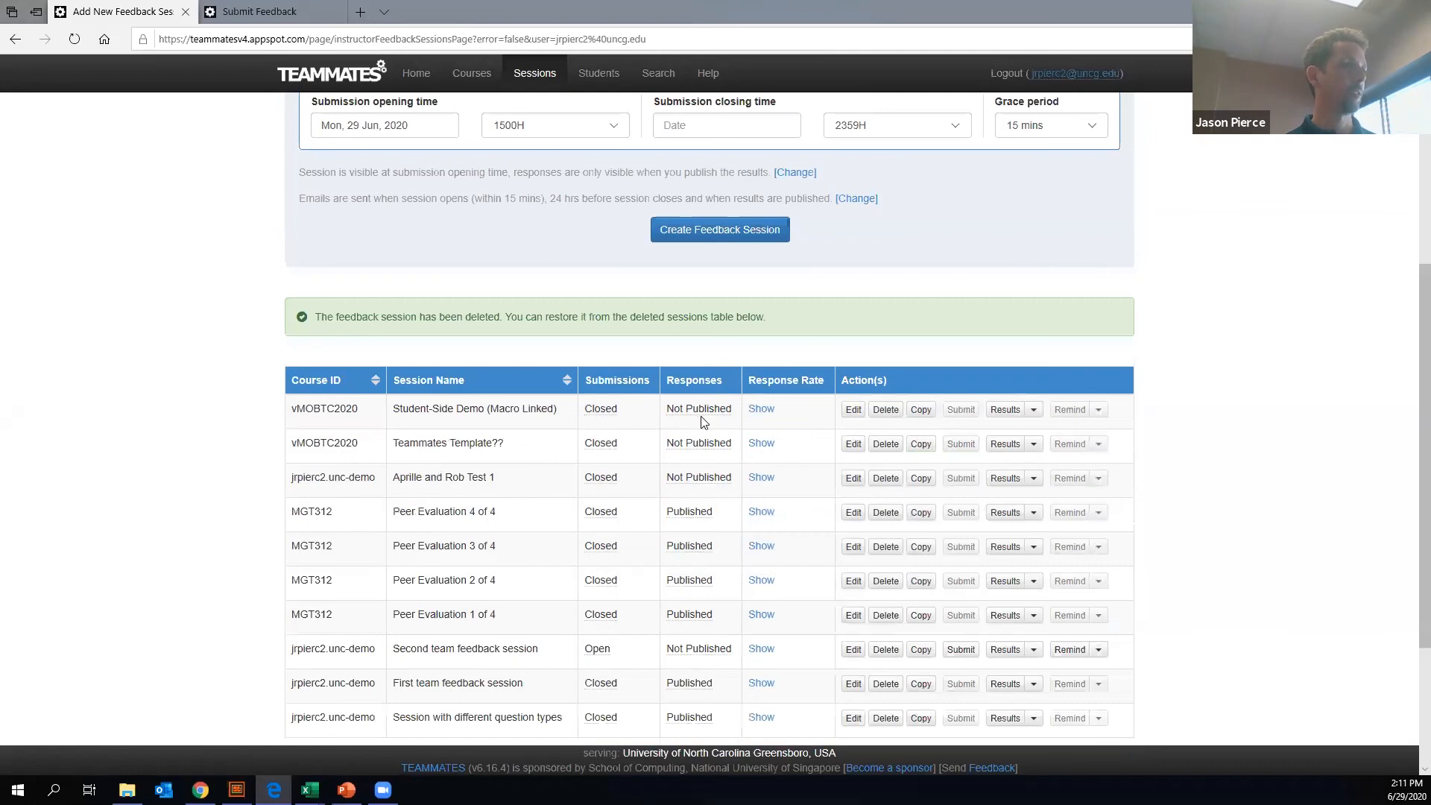
scroll(790, 395, "down", 3)
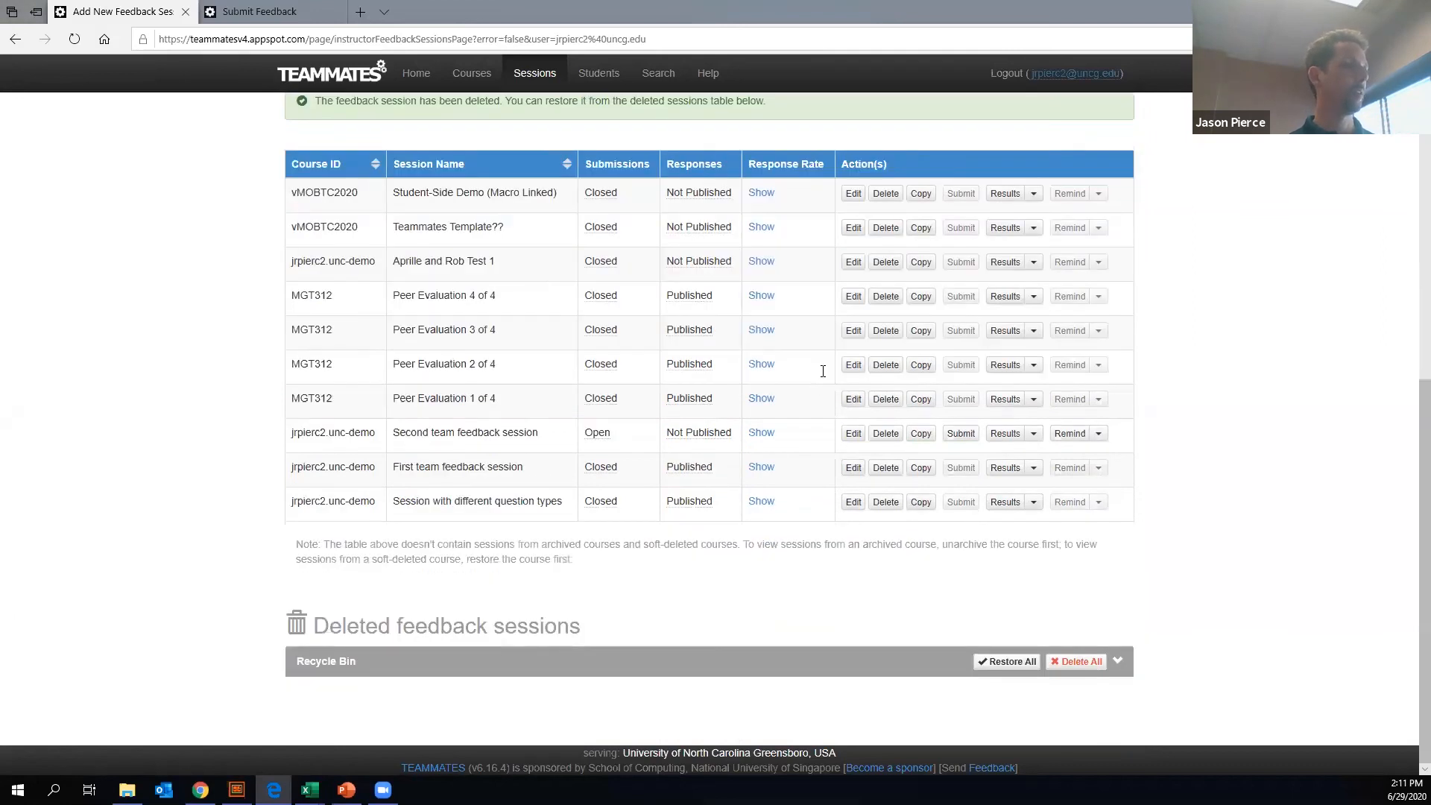
scroll(821, 367, "up", 8)
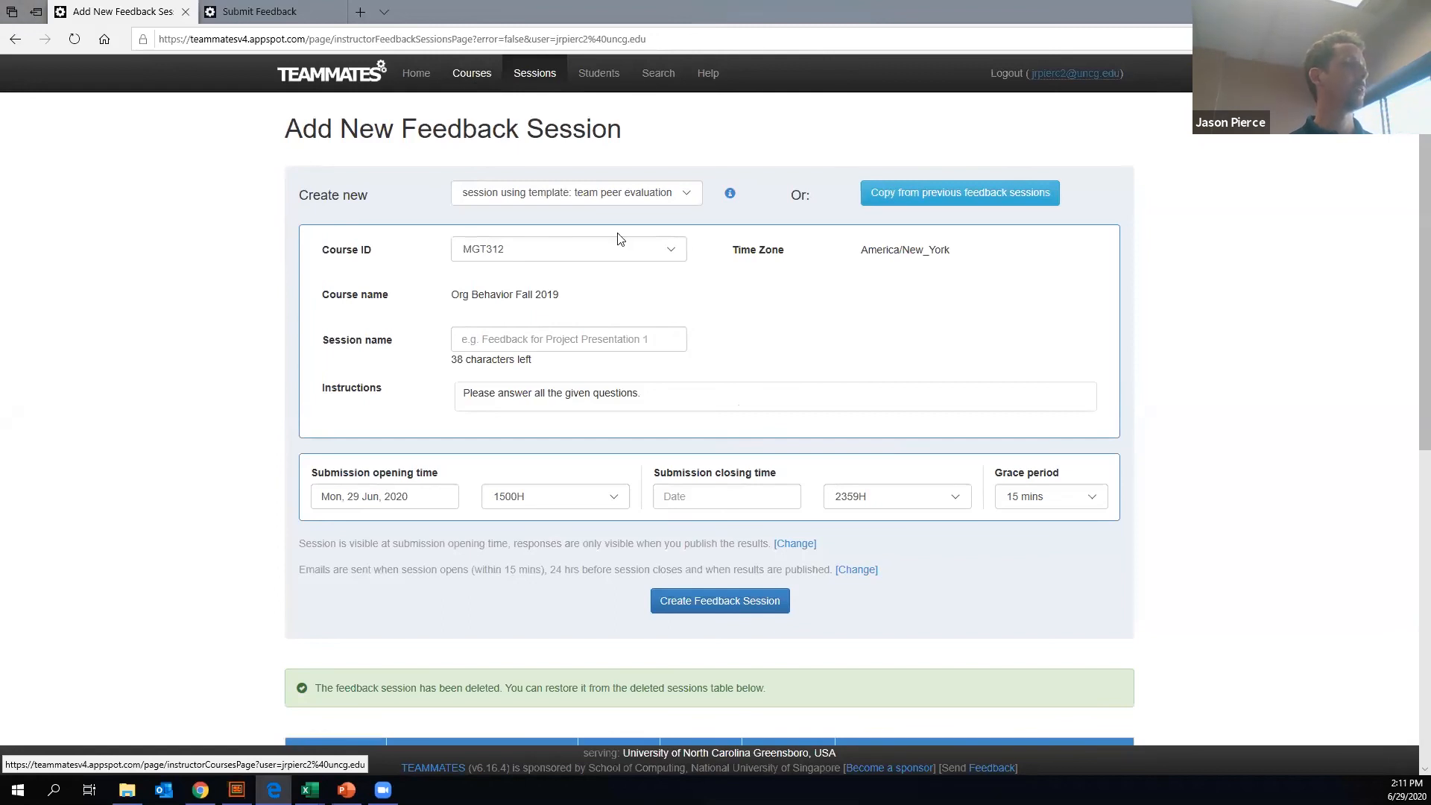
scroll(686, 297, "down", 5)
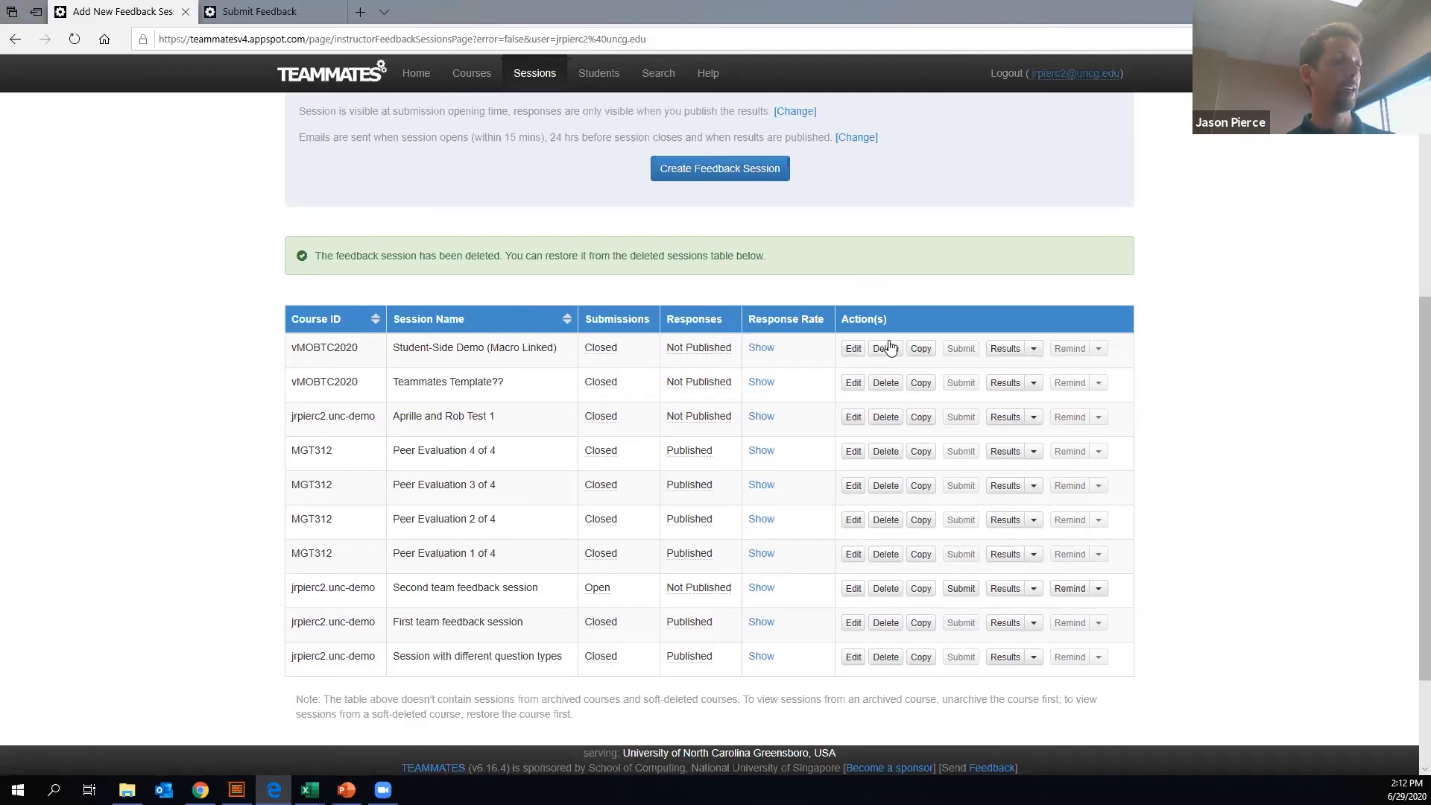
left_click(1029, 356)
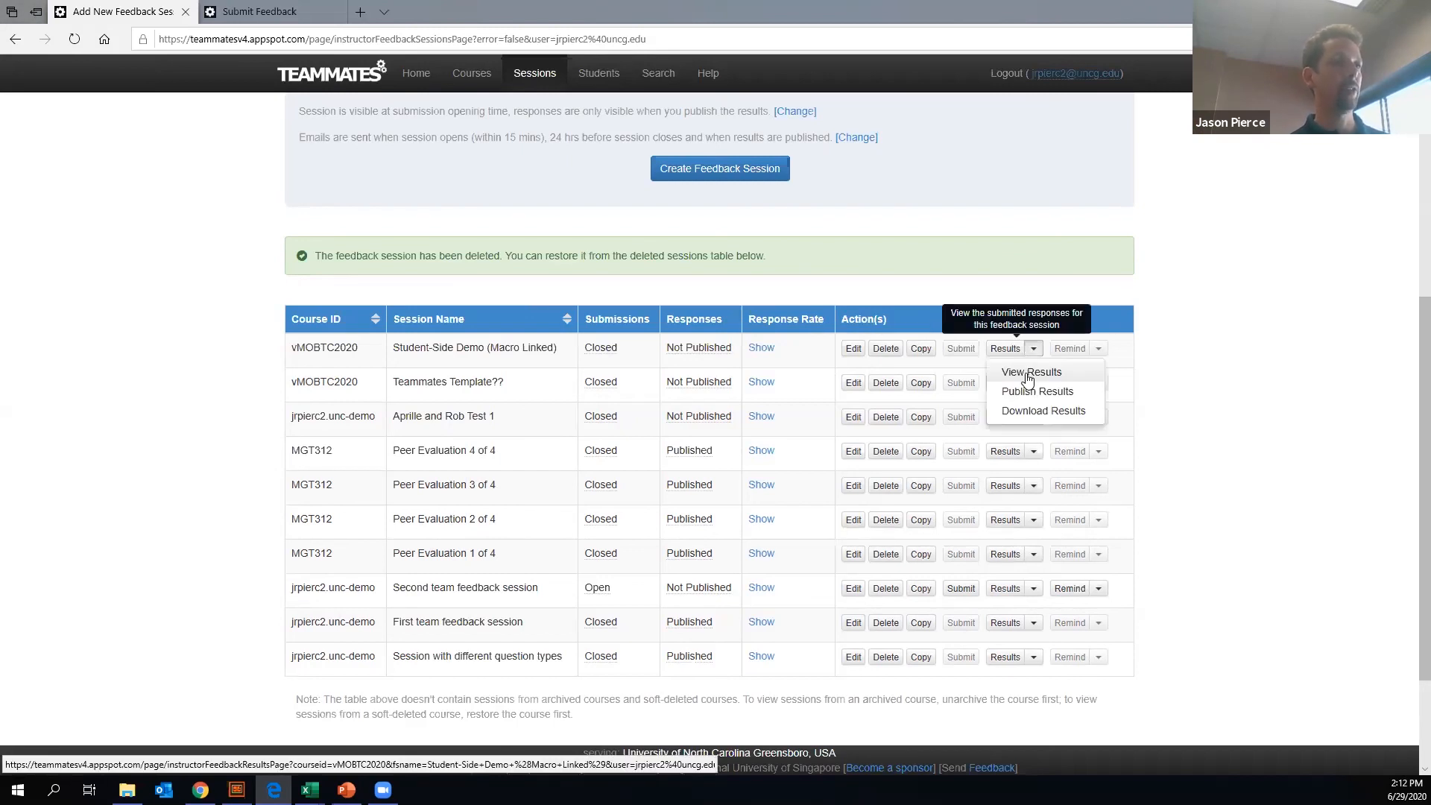
left_click(1022, 370)
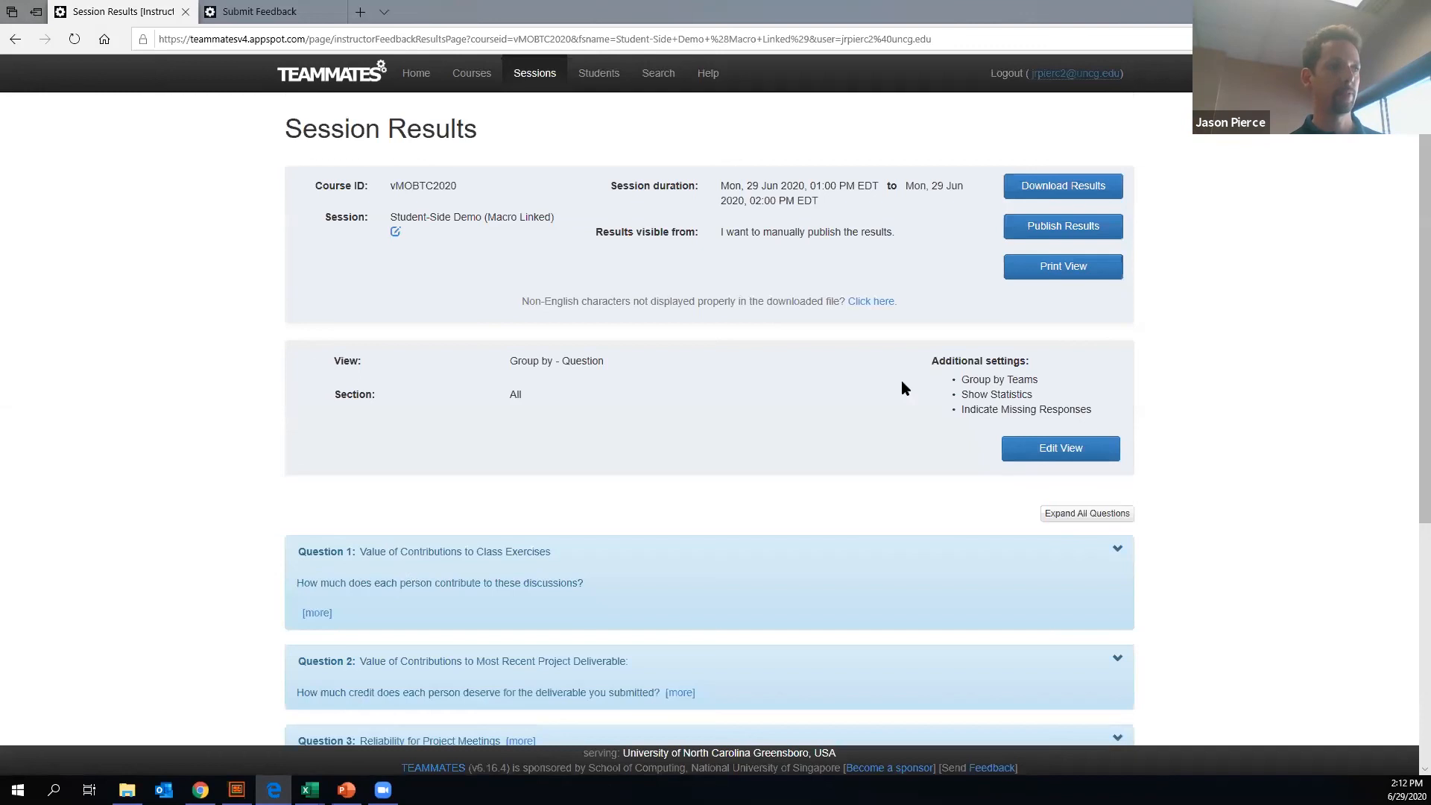
scroll(770, 335, "down", 4)
scroll(770, 336, "up", 4)
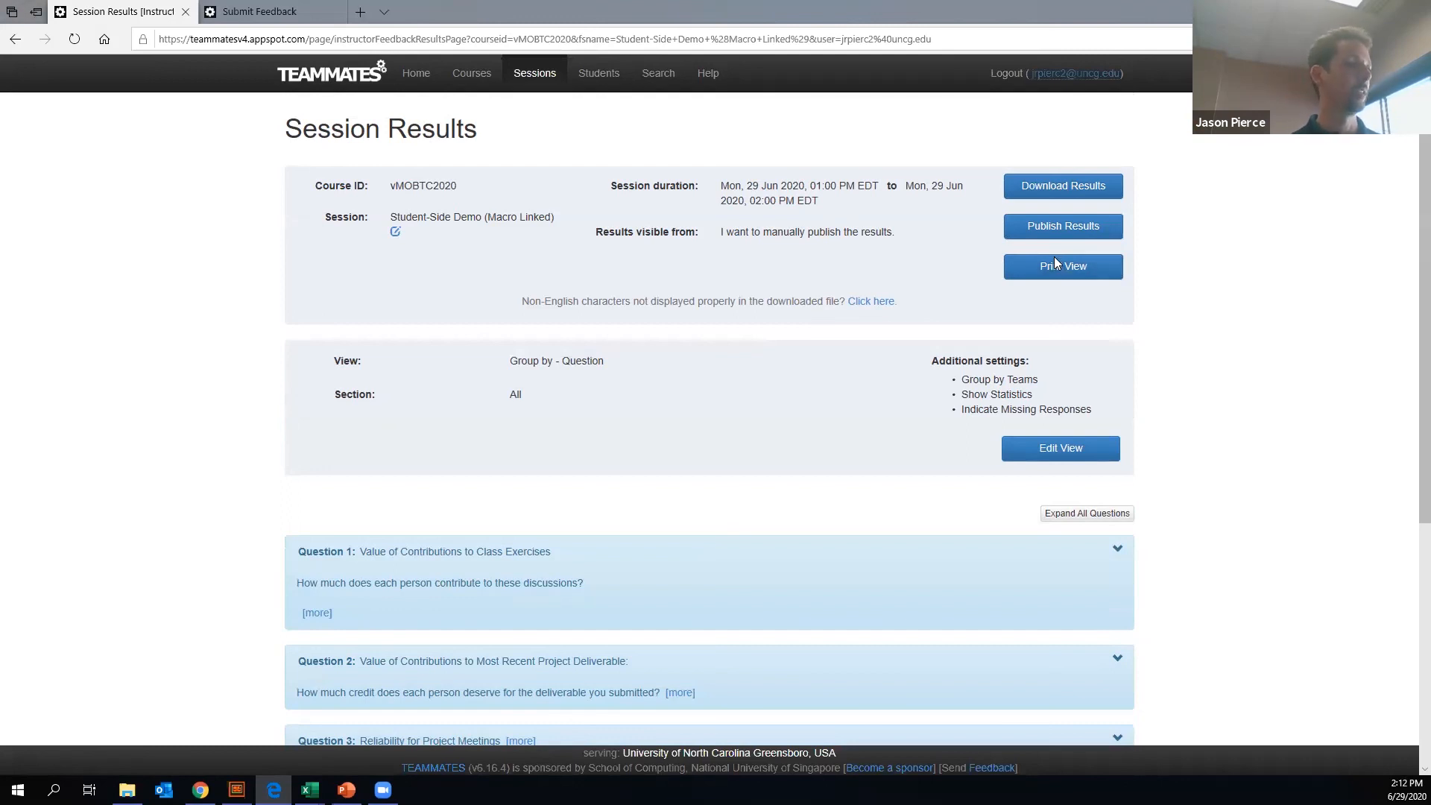
scroll(1076, 336, "down", 5)
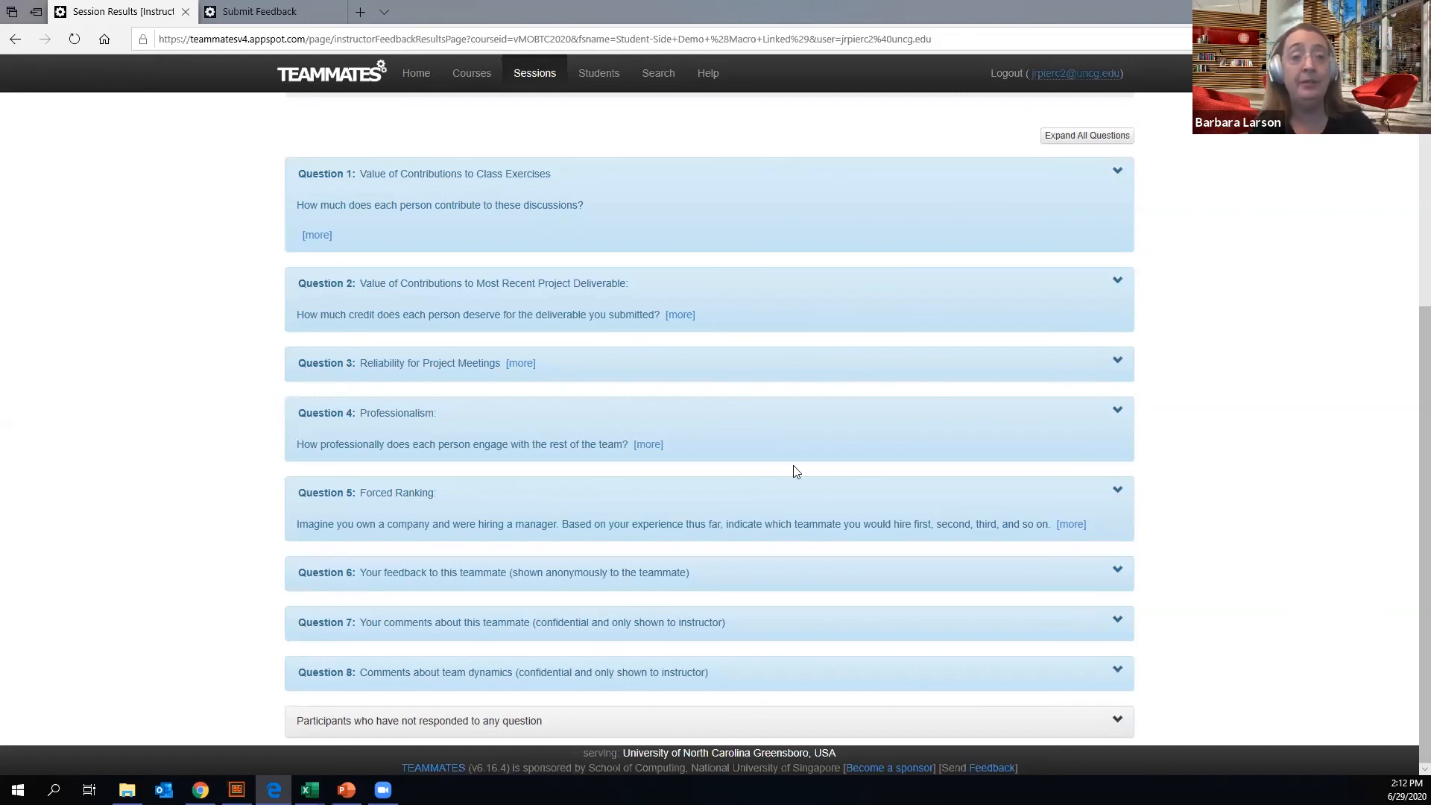
scroll(896, 468, "up", 3)
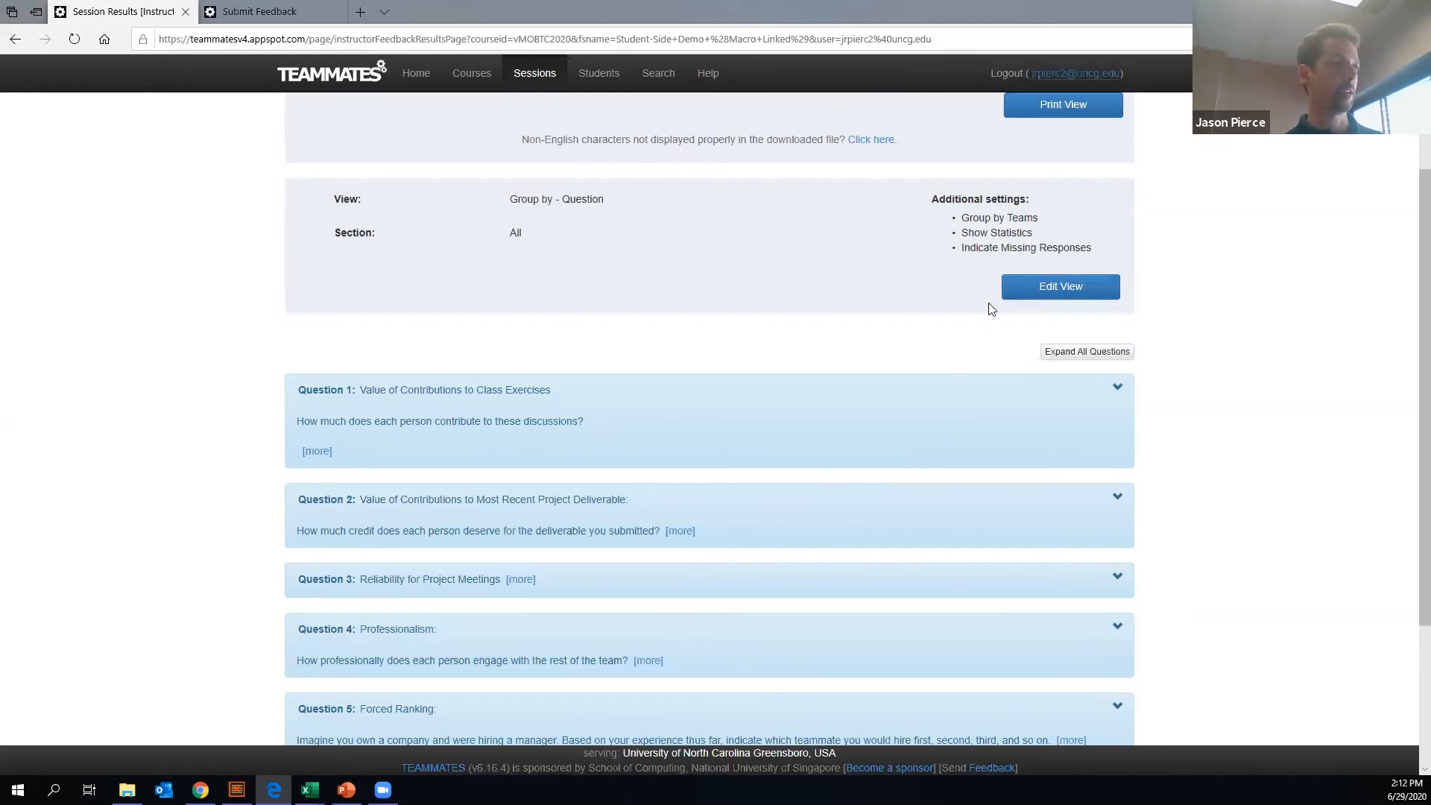
- Expand Question 1, examine its points summary per recipient and the individual team responses, and collapse the question again
left_click(1115, 389)
scroll(951, 435, "down", 7)
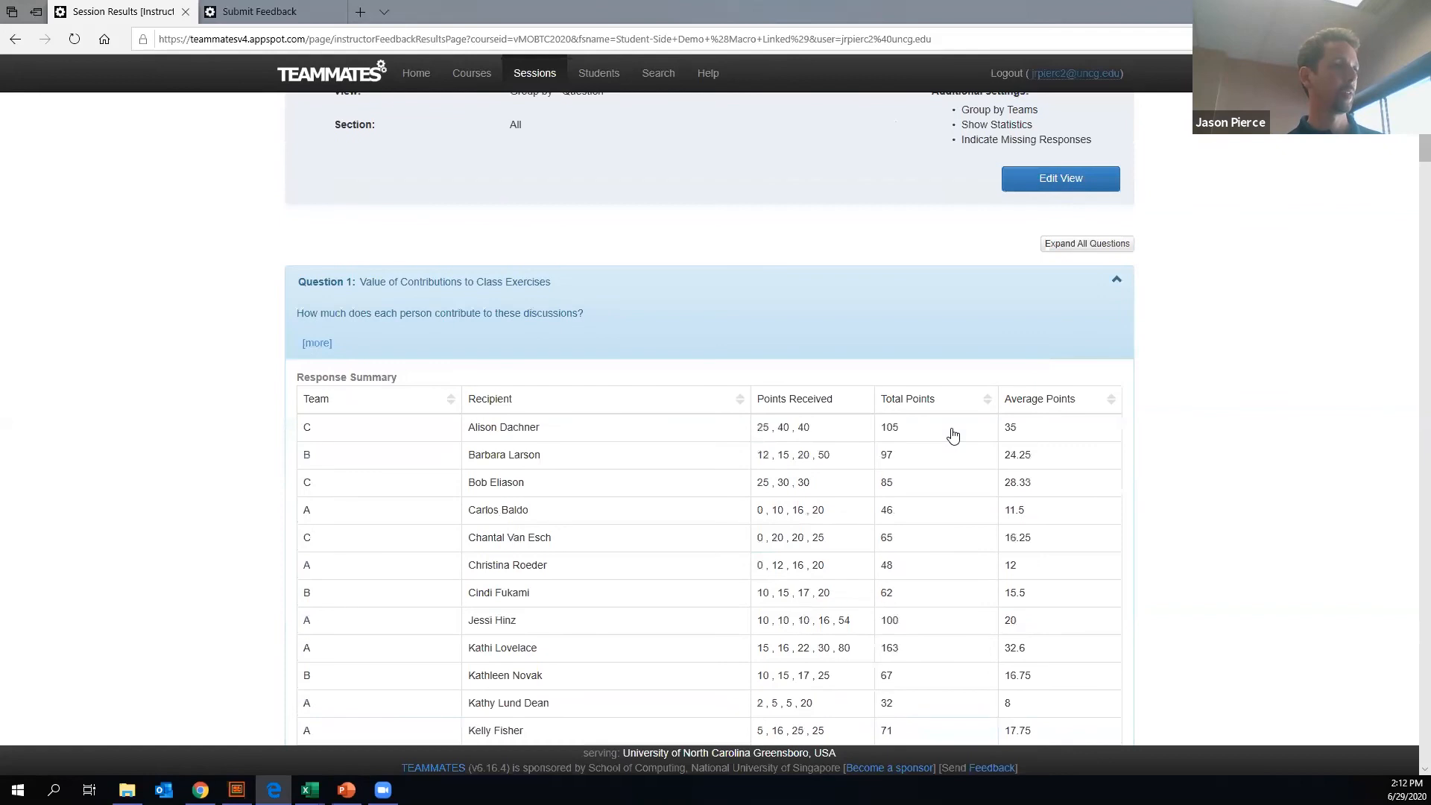
scroll(954, 434, "up", 3)
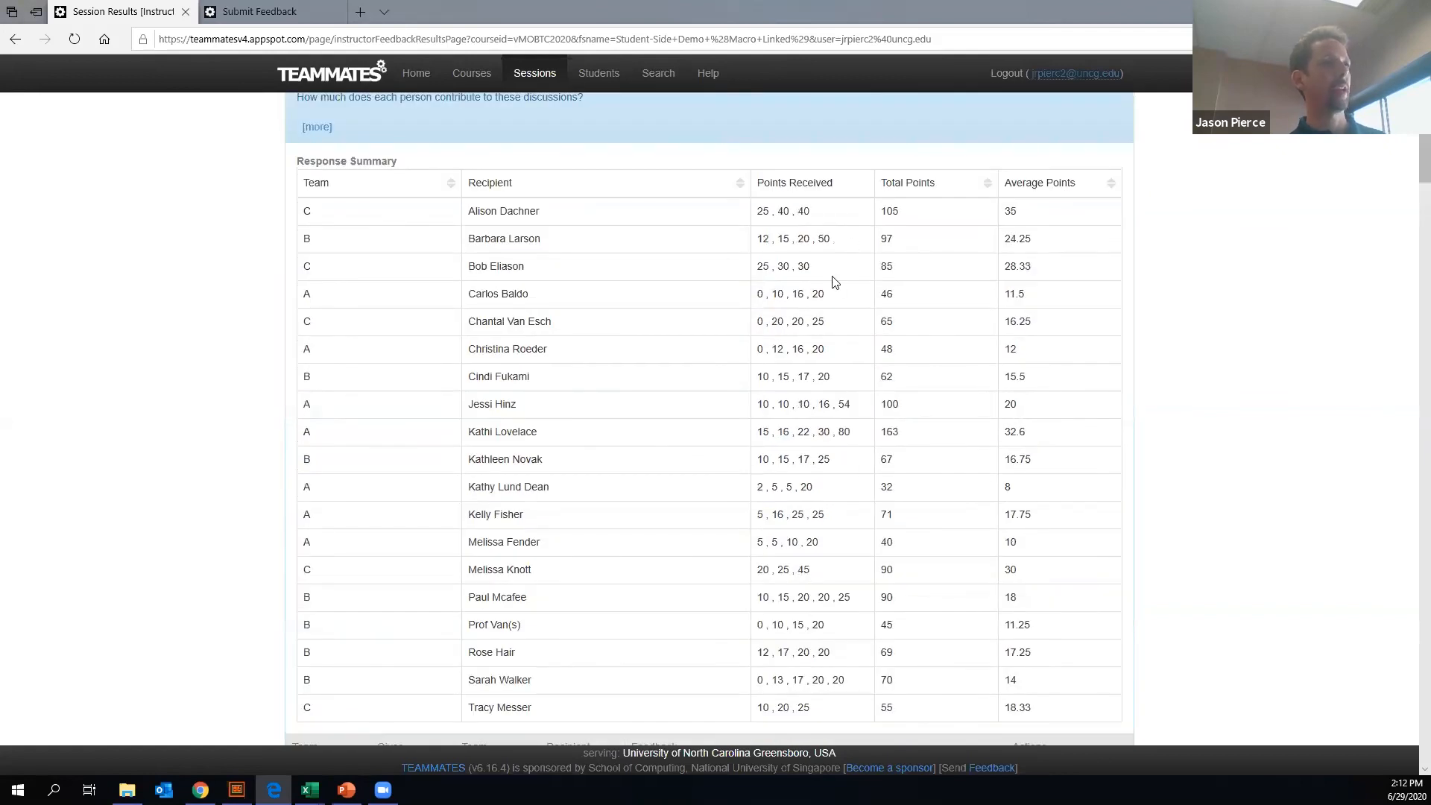
scroll(835, 281, "down", 6)
scroll(843, 285, "up", 5)
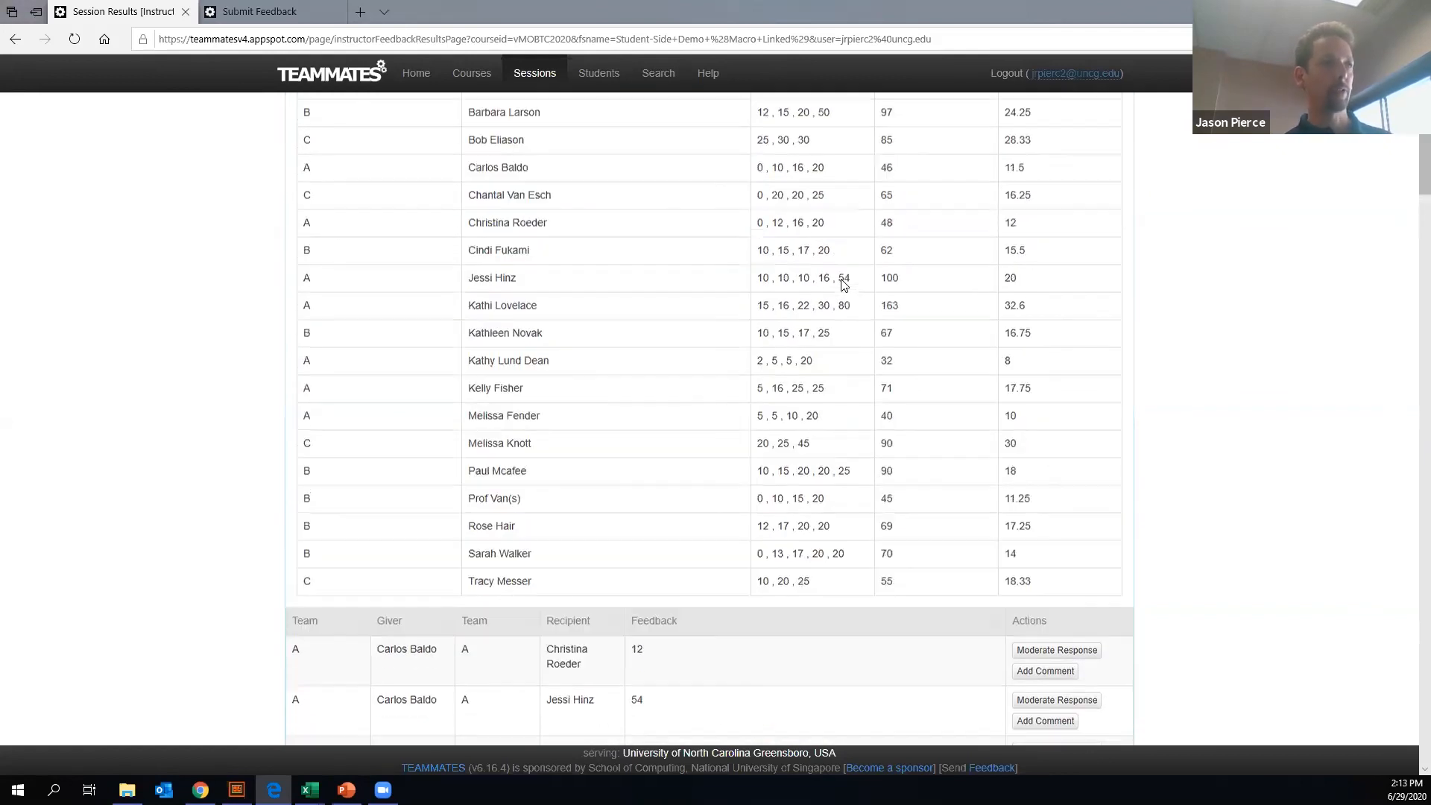
scroll(844, 287, "up", 4)
scroll(850, 290, "down", 2)
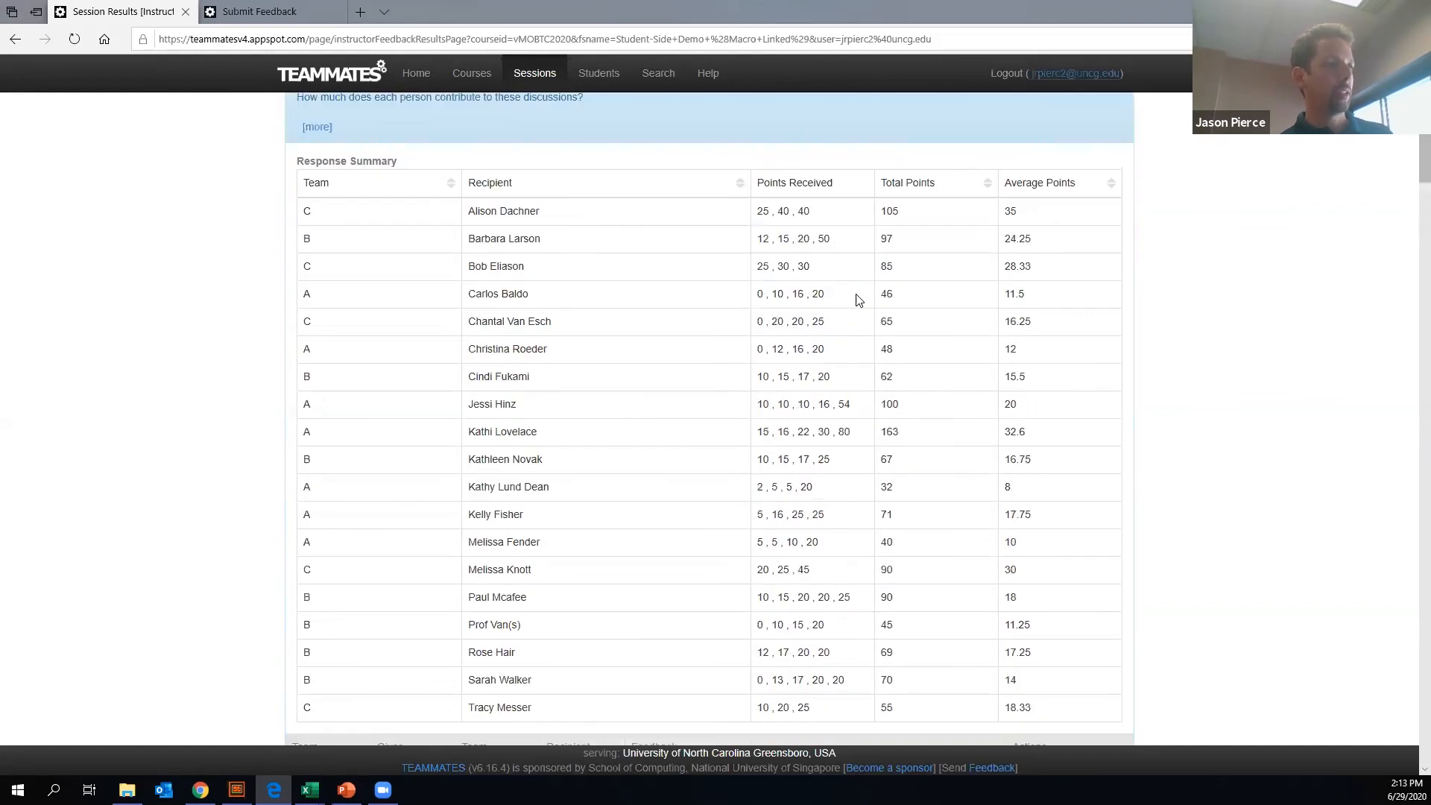
scroll(864, 313, "down", 8)
scroll(878, 339, "down", 1)
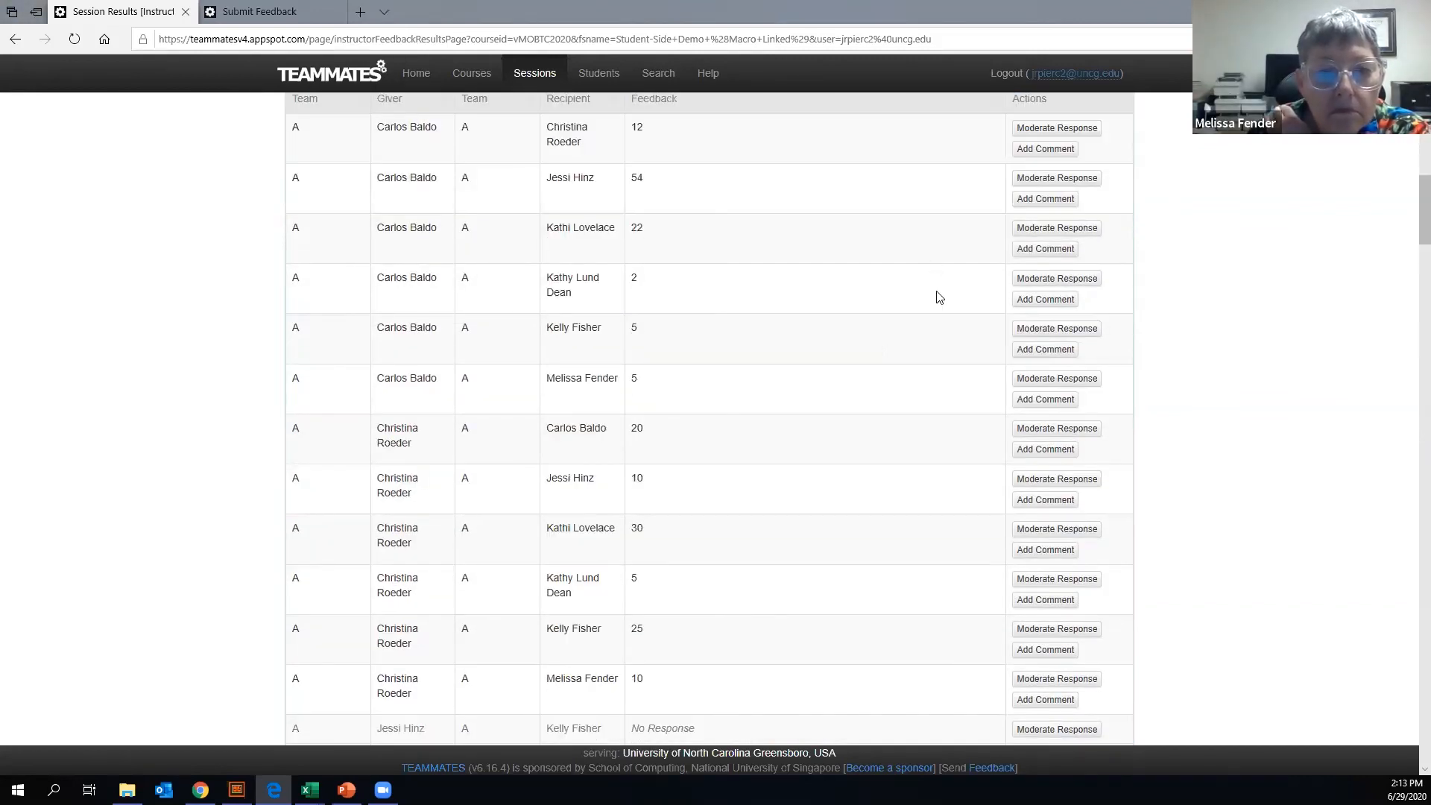
scroll(961, 295, "down", 2)
scroll(1091, 249, "up", 6)
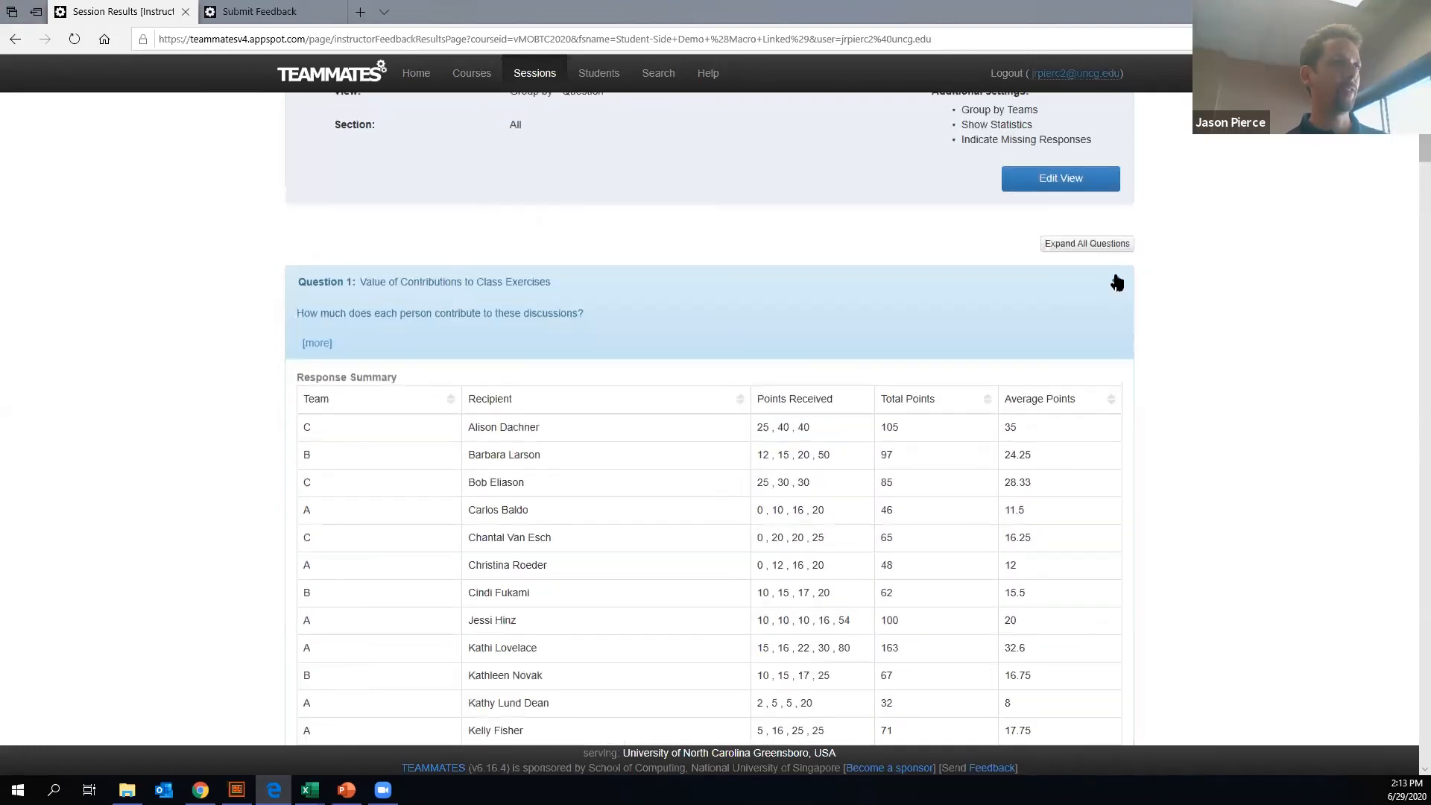
left_click(1115, 282)
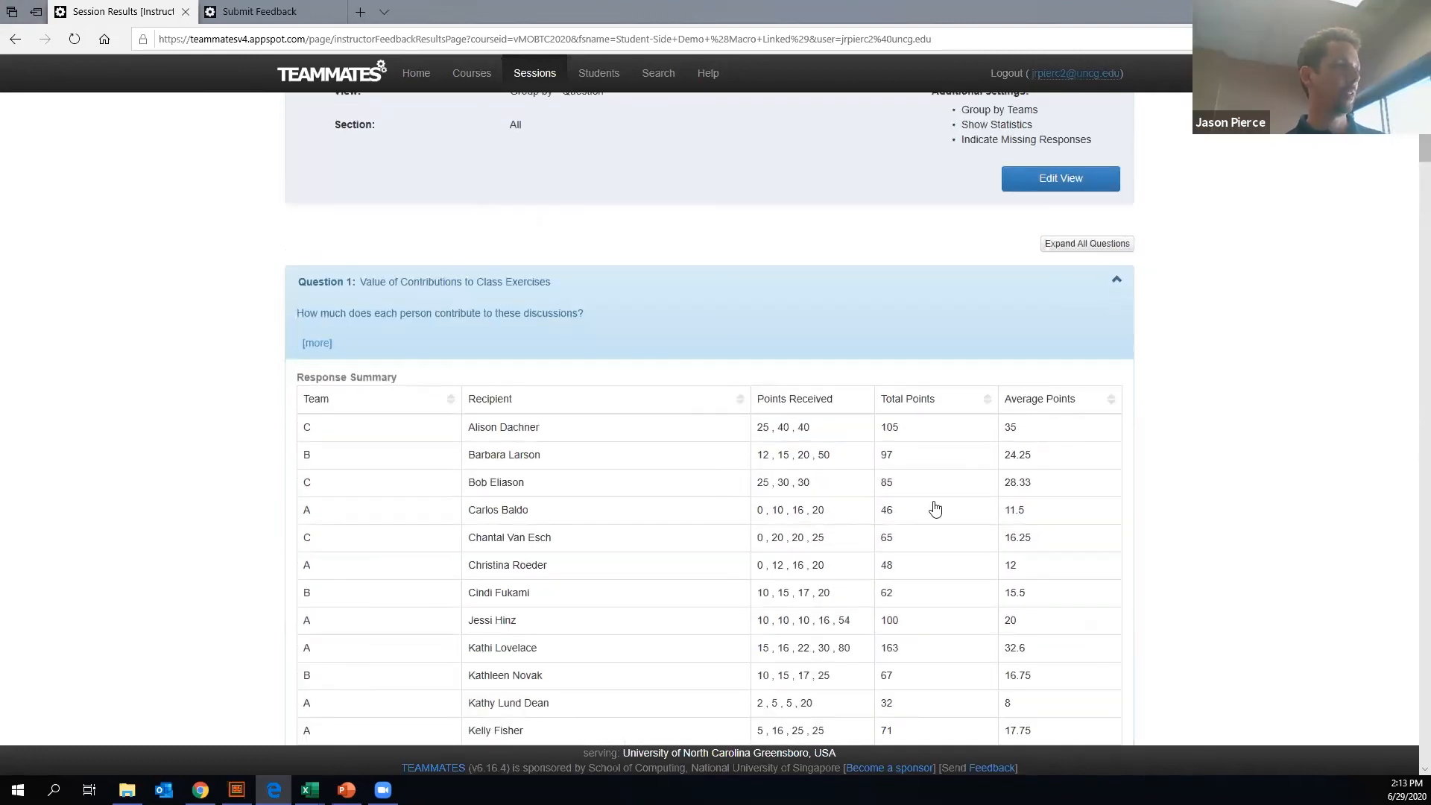
- Expand Question 6 on anonymous feedback to teammates and read through the written responses of teams A and B
left_click(1118, 572)
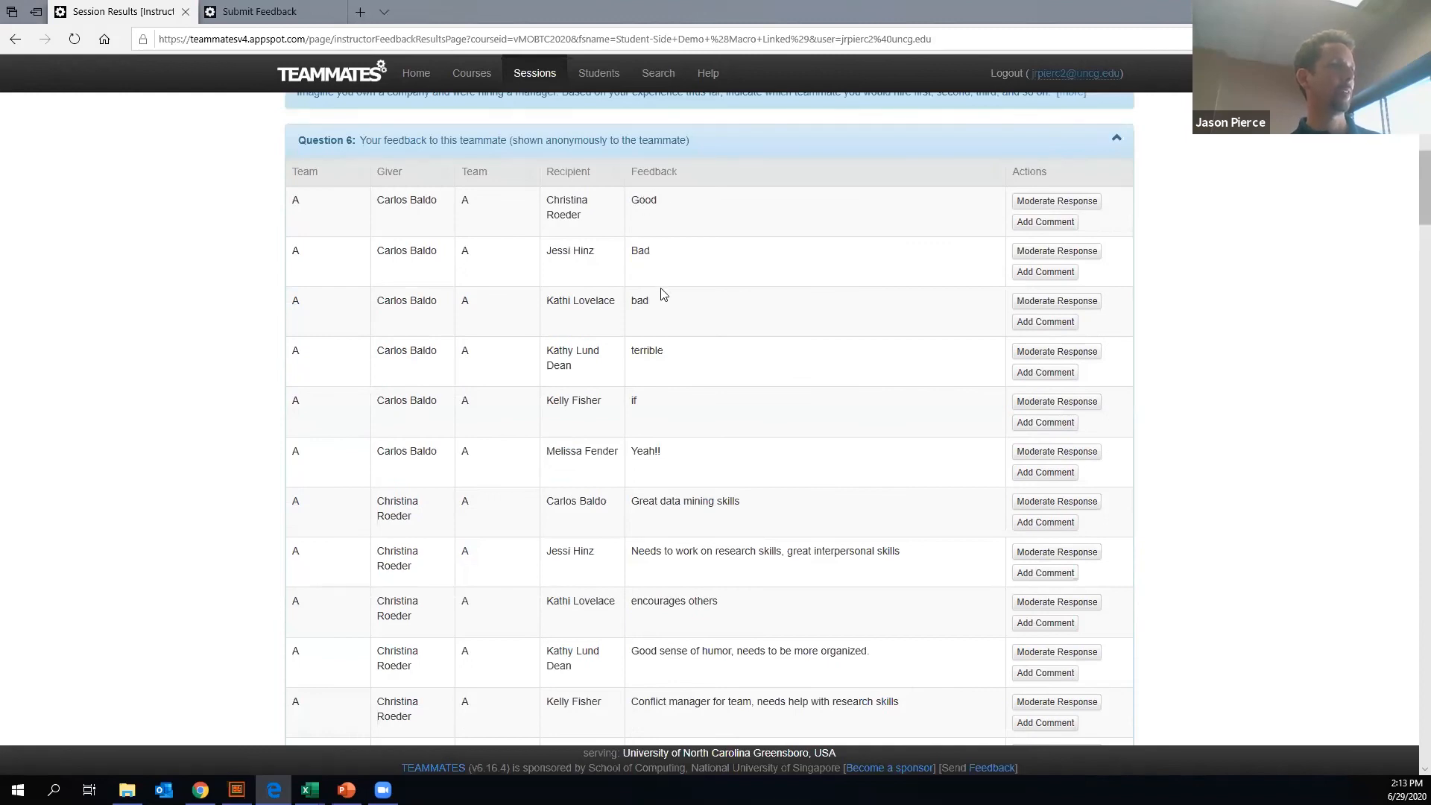
scroll(662, 297, "down", 8)
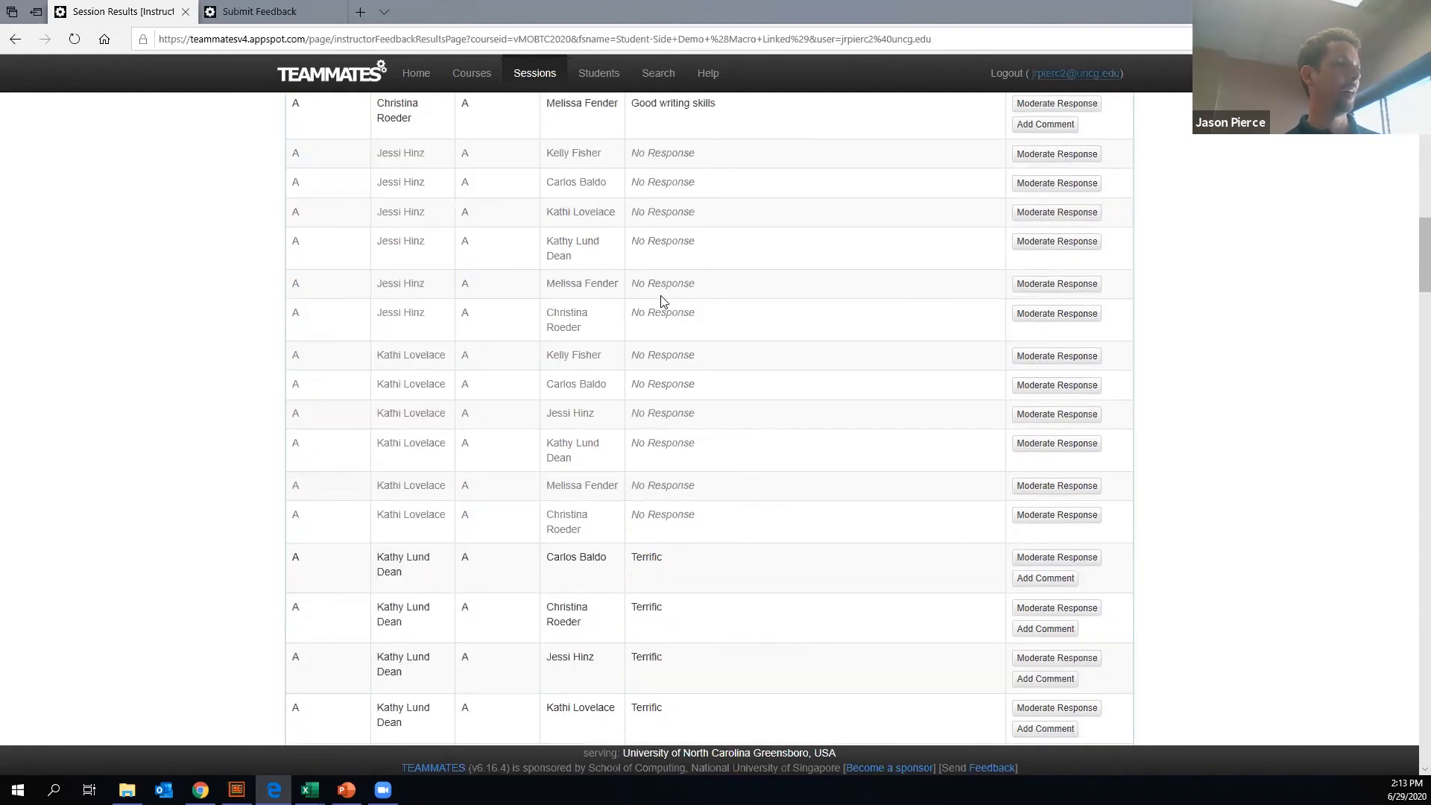
scroll(662, 299, "up", 1)
scroll(671, 293, "down", 2)
scroll(675, 291, "down", 14)
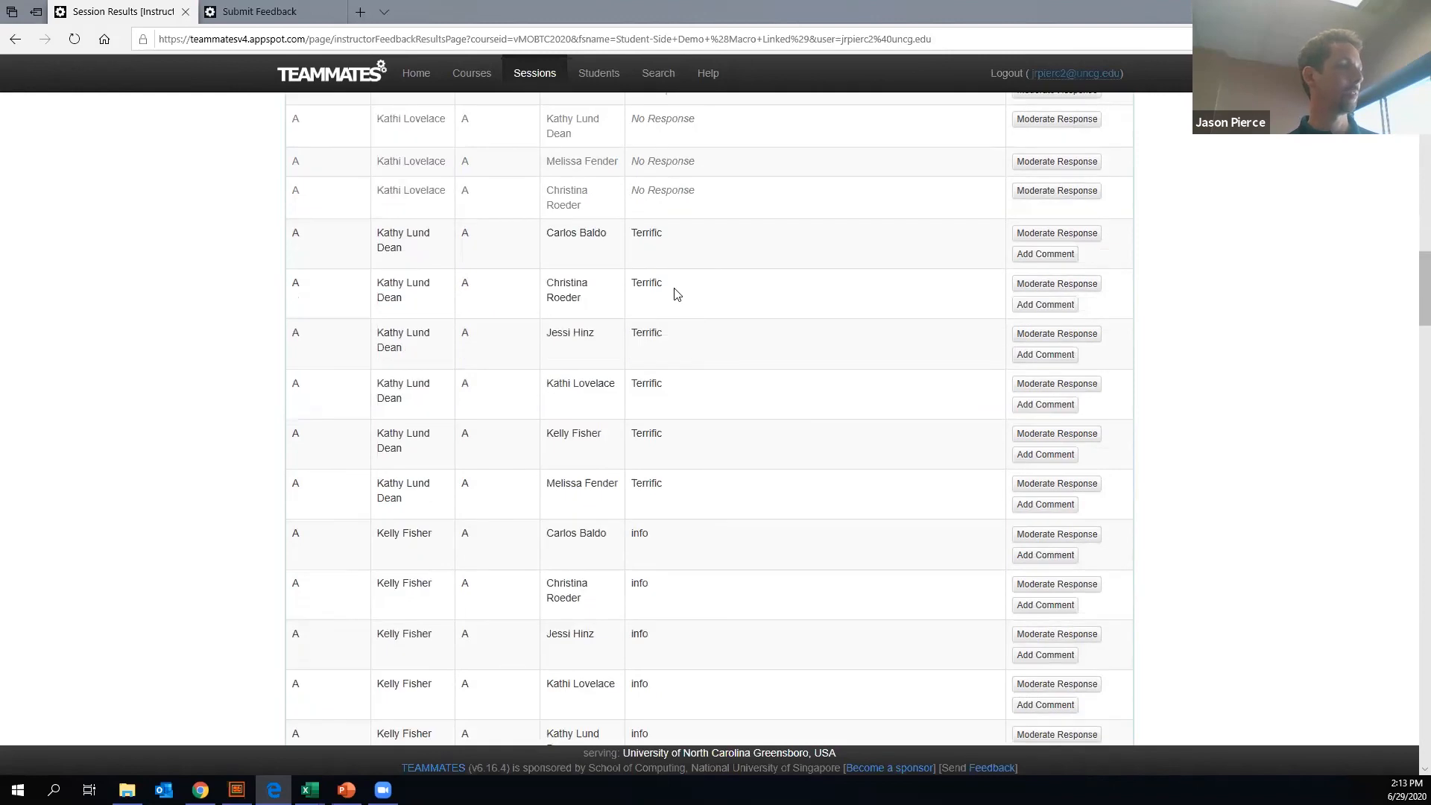
scroll(676, 361, "up", 3)
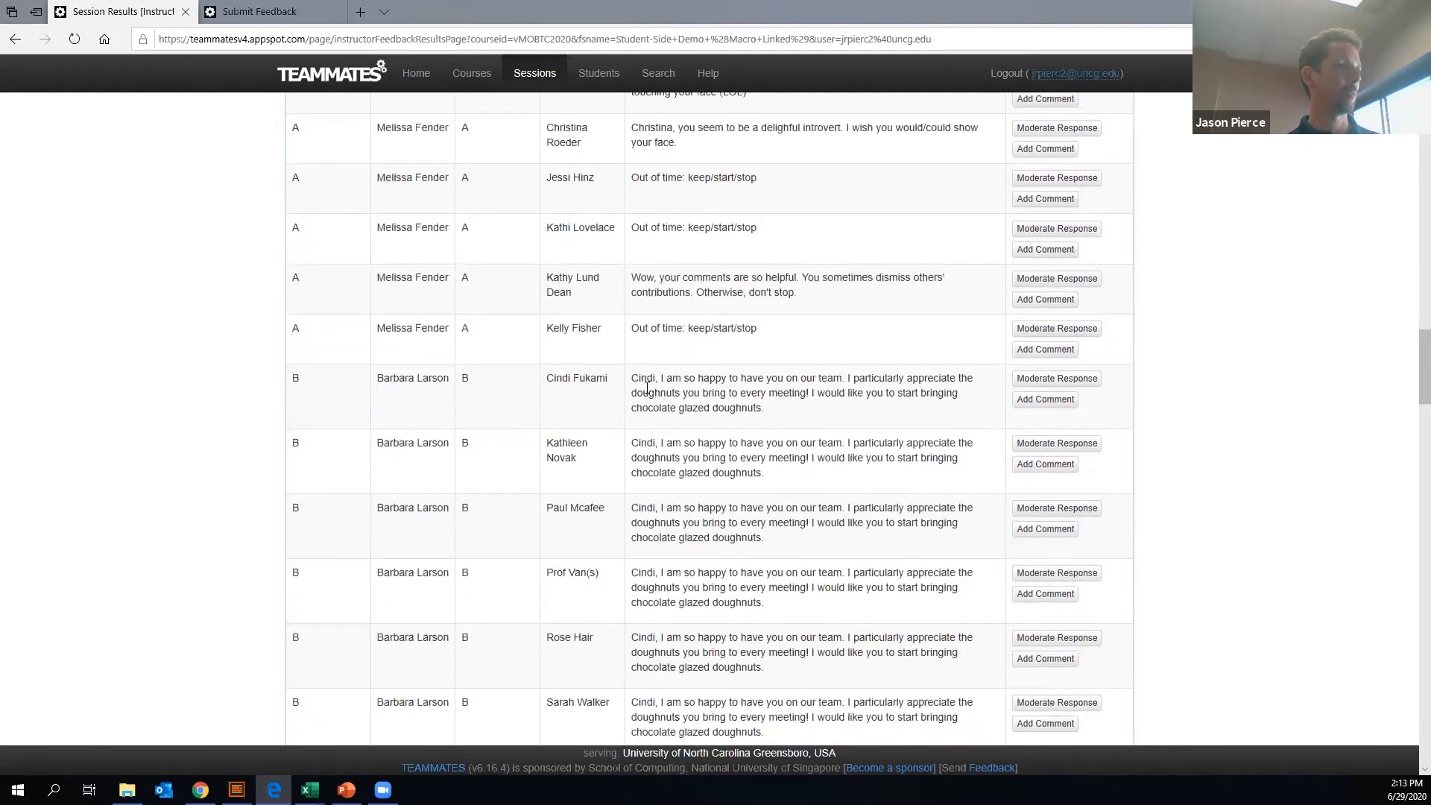
- Add the comment "It appears you gave the same feedback to everyone." to the first team B response about doughnuts and close the comment dialog
left_click_drag(641, 375, 886, 430)
scroll(1021, 317, "down", 1)
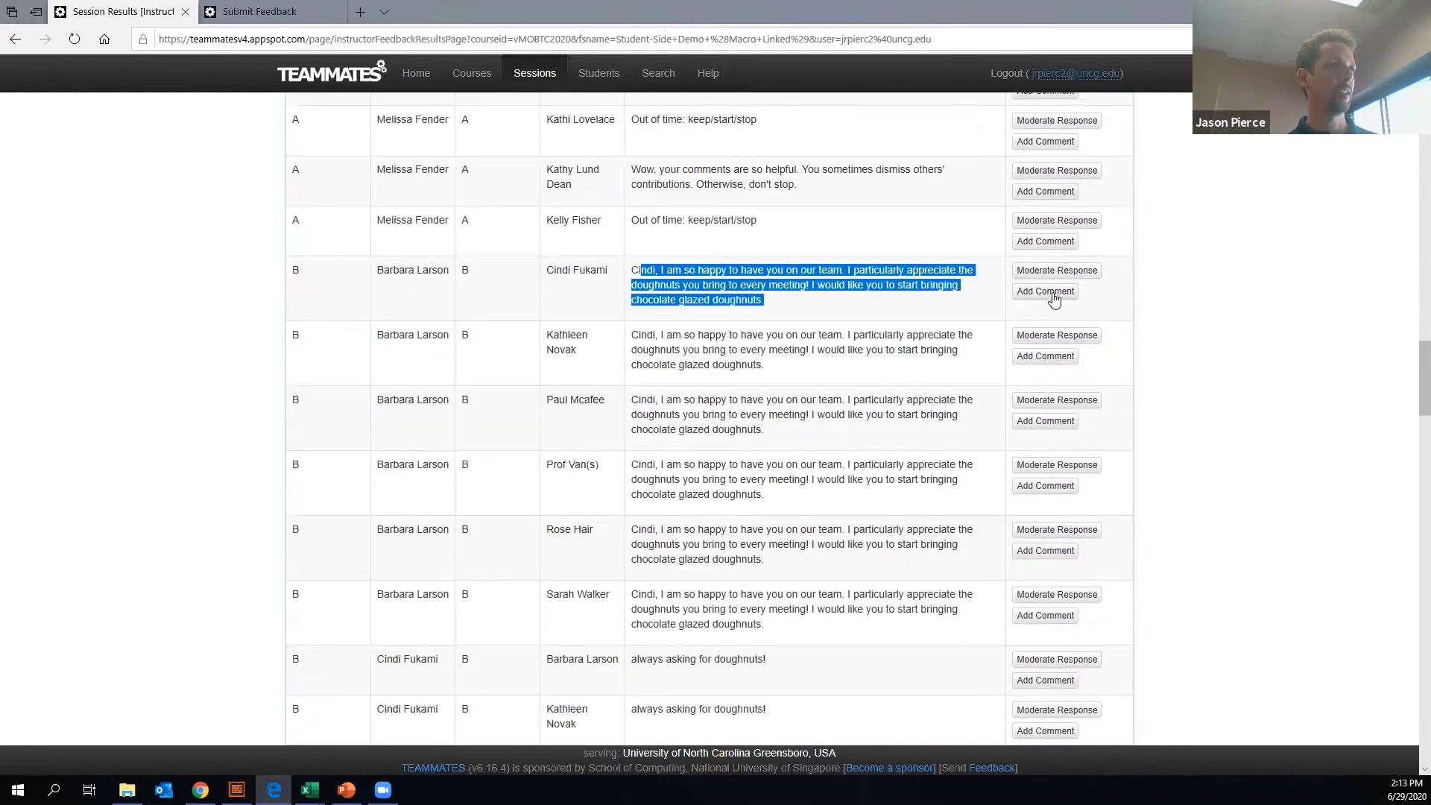
left_click(1053, 296)
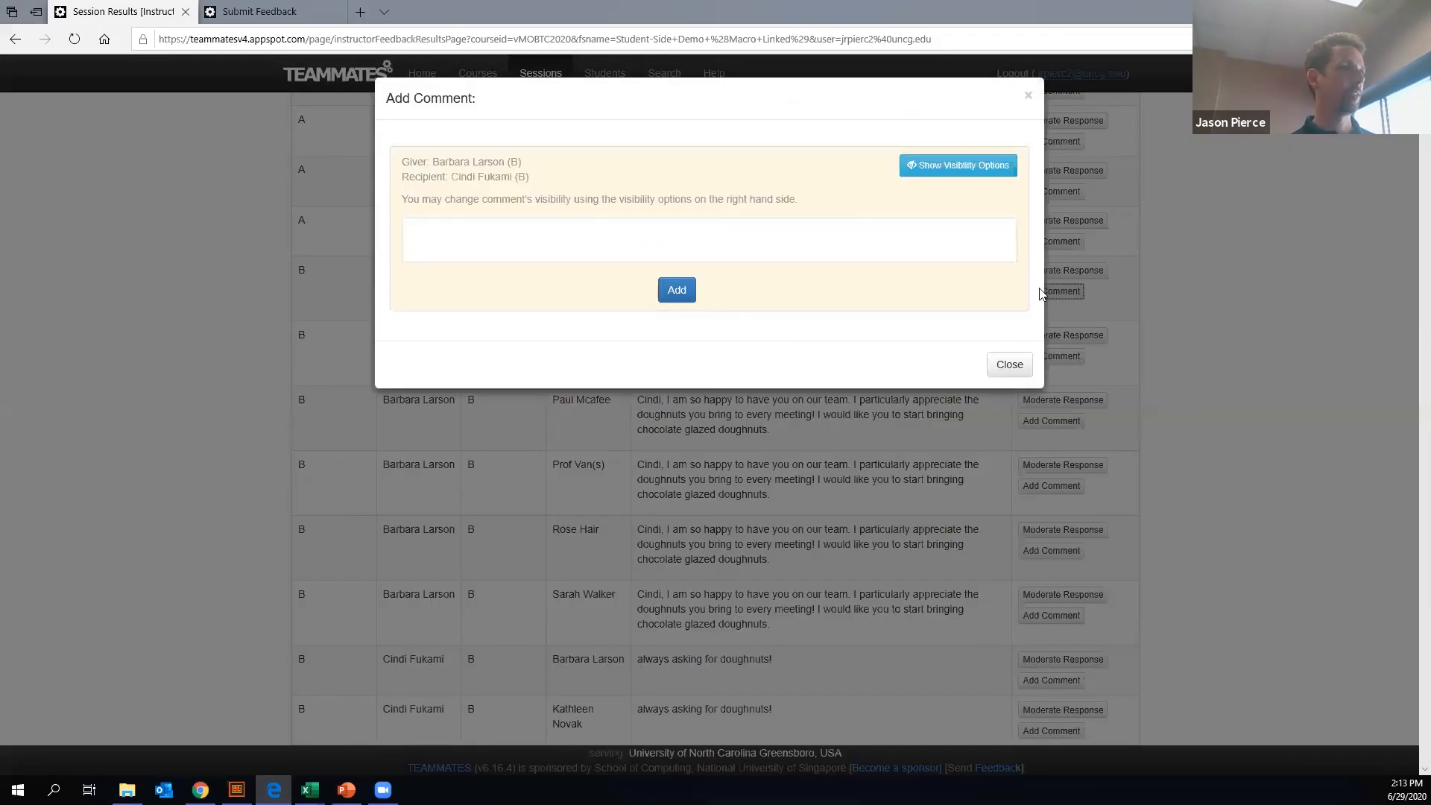
left_click(468, 223)
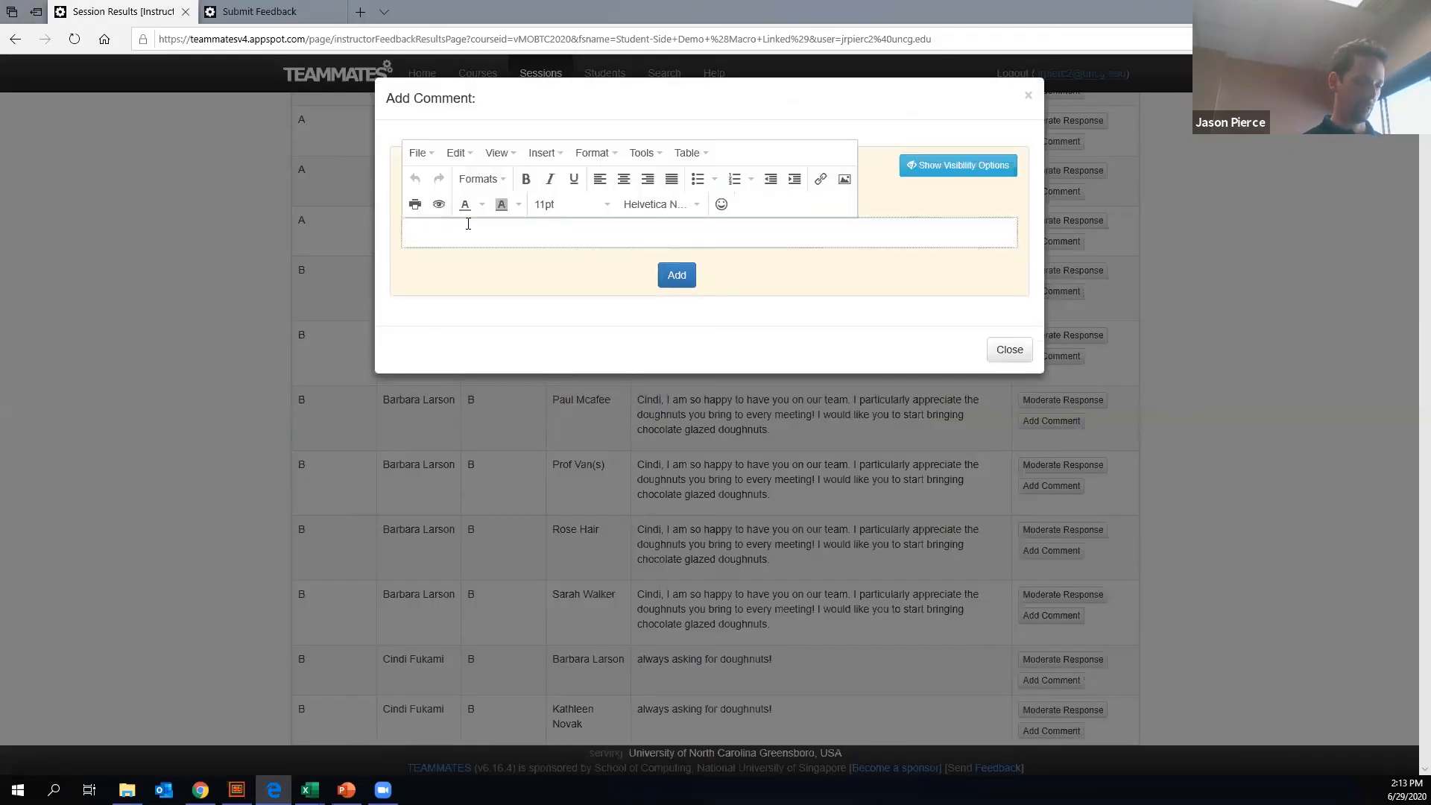
type("It appears ye")
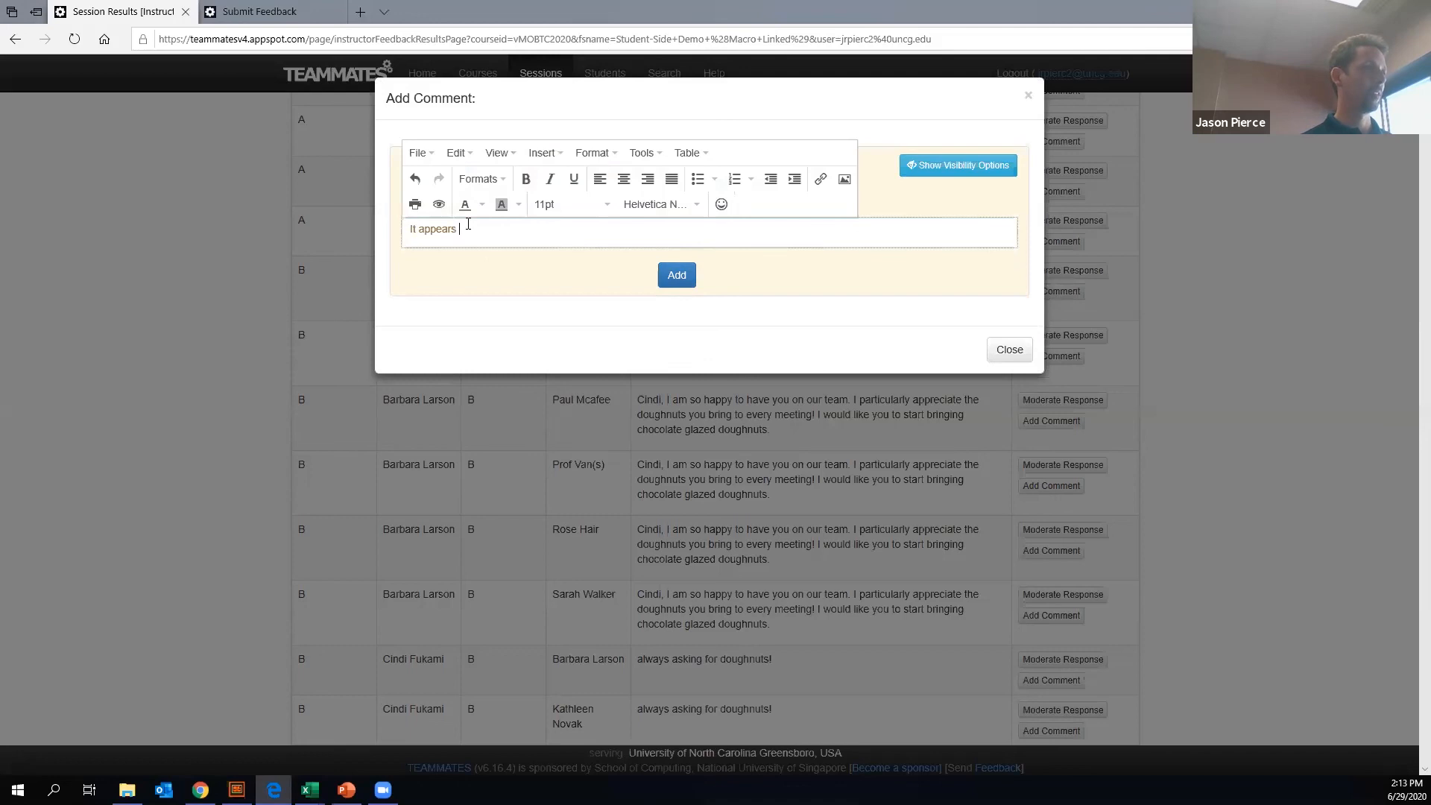
key("BackSpace")
type("ou have the")
key("BackSpace")
key("BackSpace")
key("BackSpace")
key("BackSpace")
key("BackSpace")
key("BackSpace")
key("BackSpace")
type("gave the ")
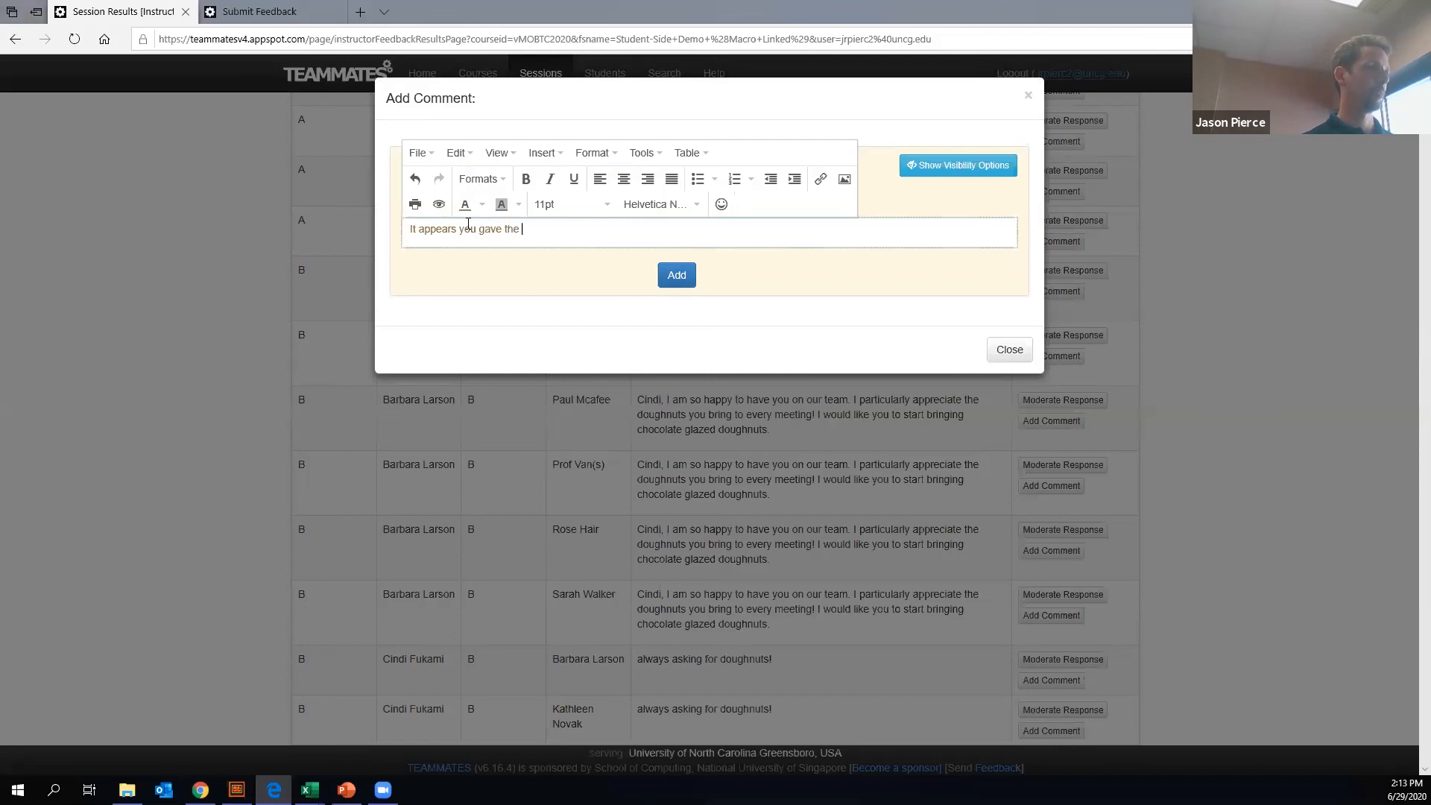
type("same feedback to everyone.")
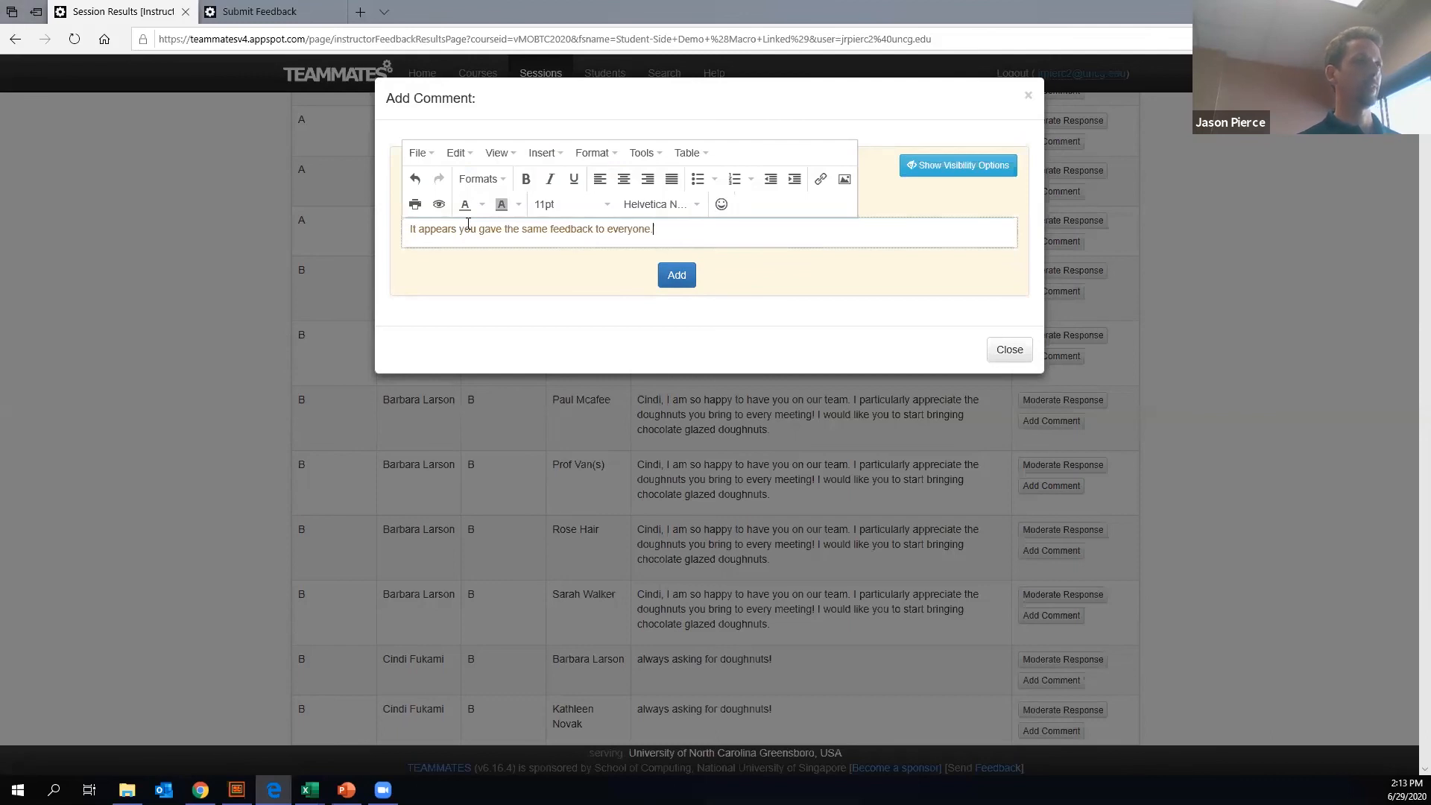
left_click(692, 275)
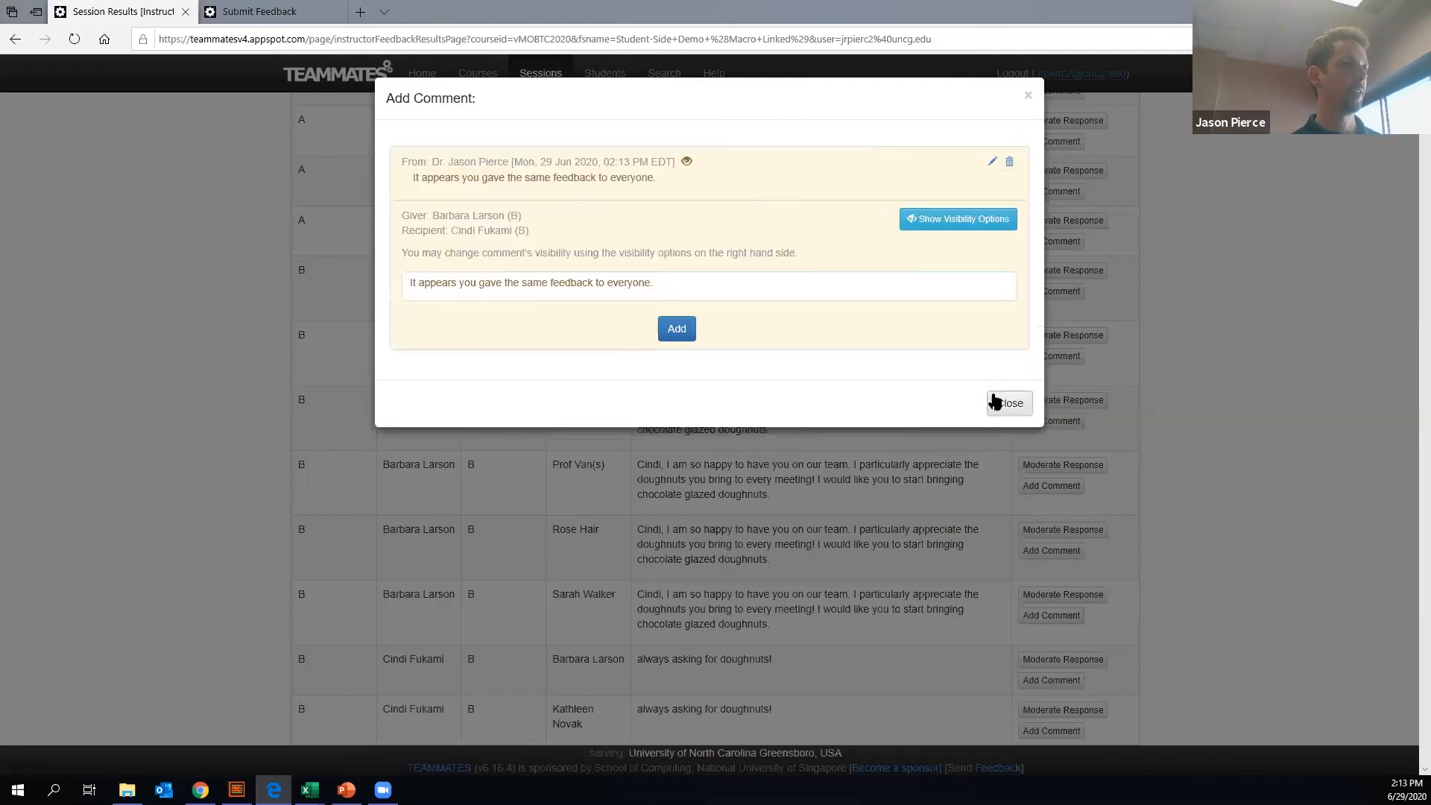
left_click(1016, 394)
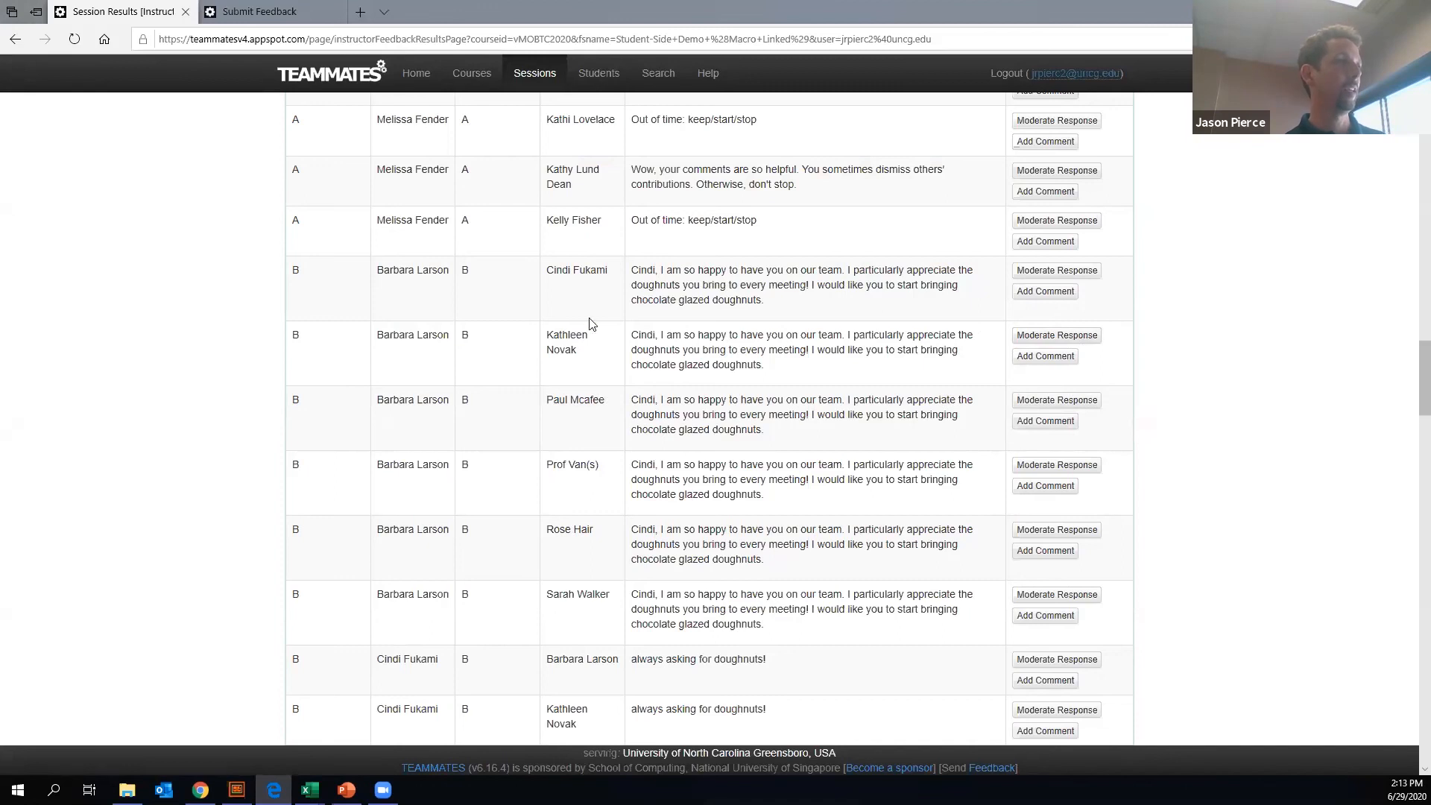
- Compare the name greeted in the repeated doughnut feedback with the recipient of the second team B response by highlighting both
left_click_drag(630, 269, 655, 272)
left_click_drag(638, 336, 662, 345)
left_click_drag(547, 337, 603, 356)
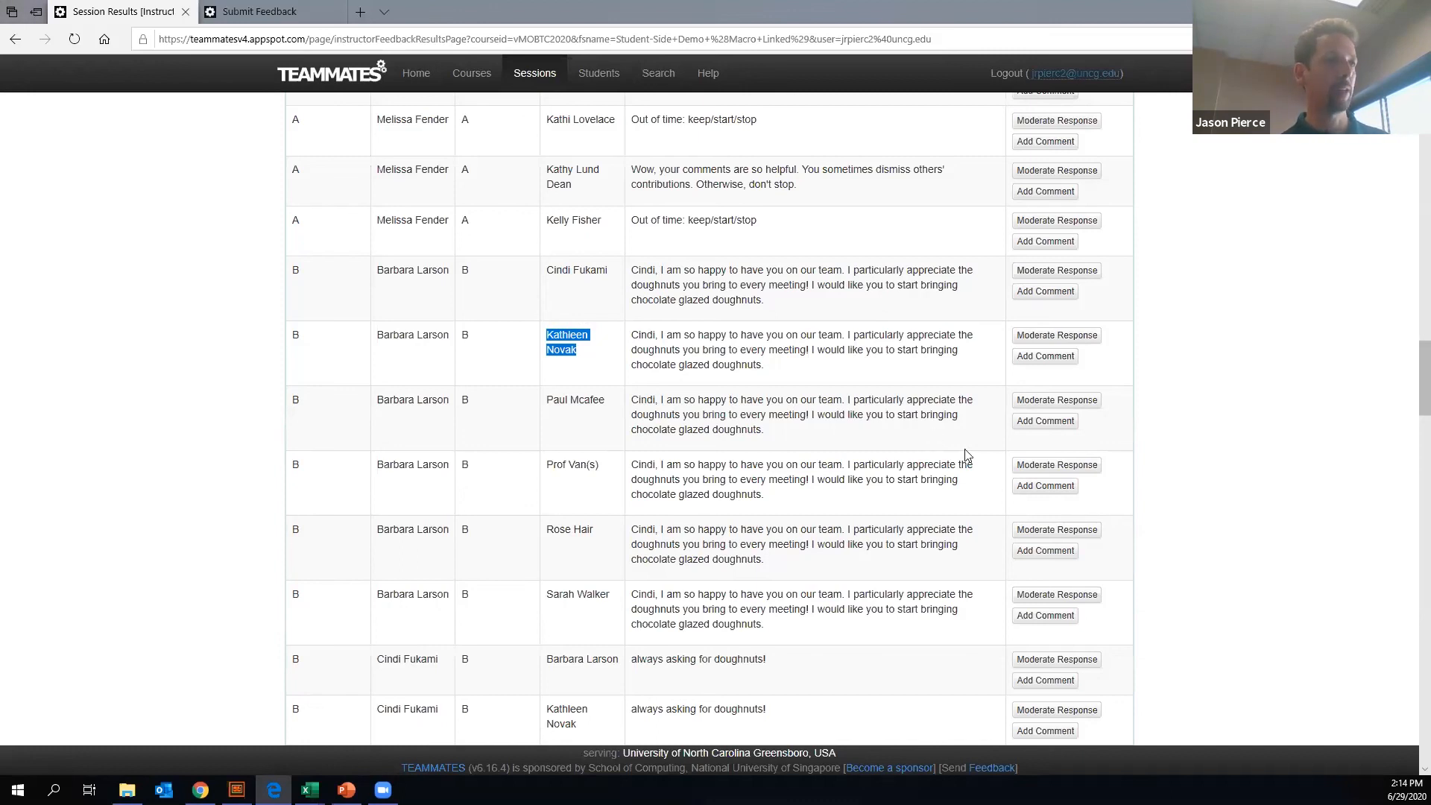
scroll(1045, 428, "down", 15)
scroll(1048, 432, "up", 12)
scroll(1051, 438, "up", 4)
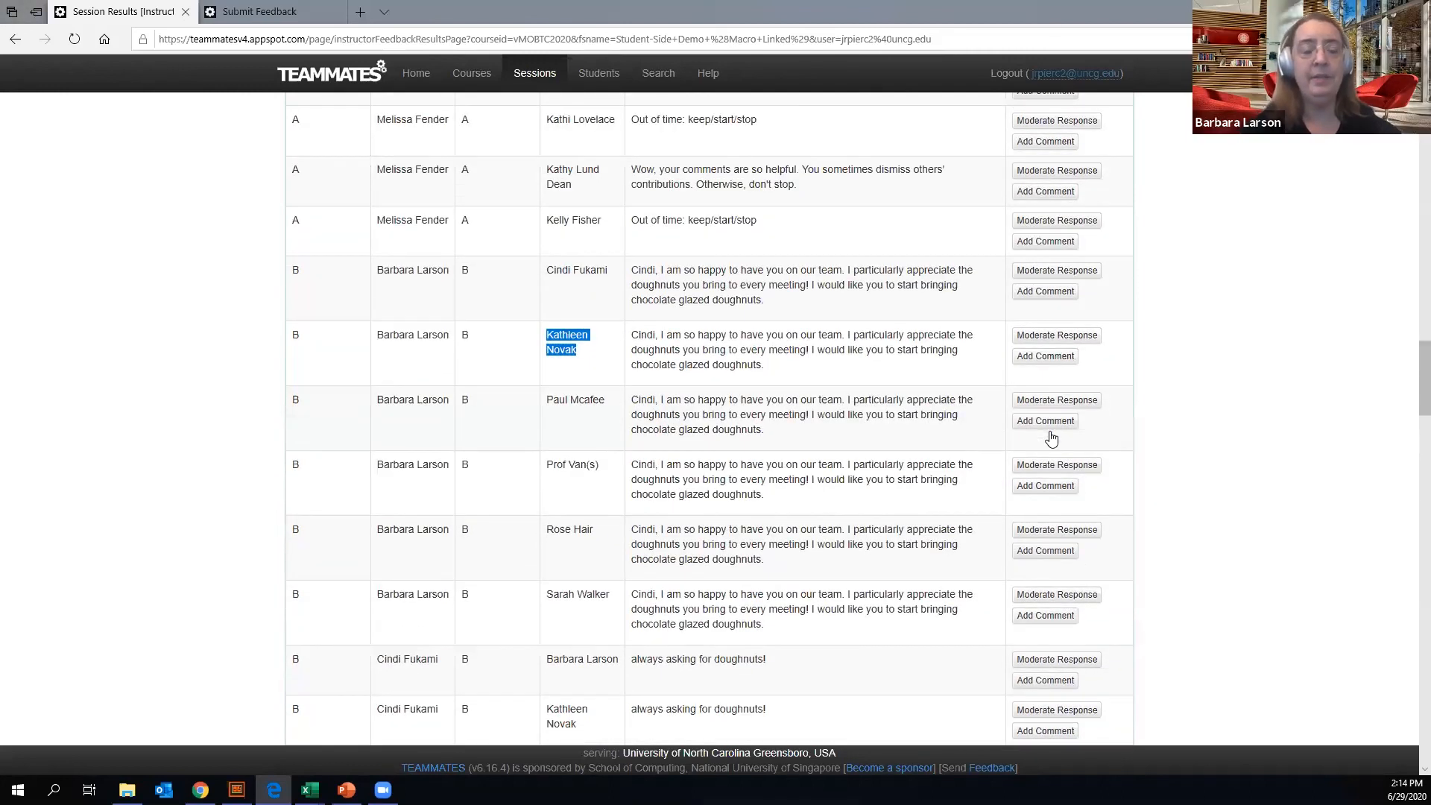
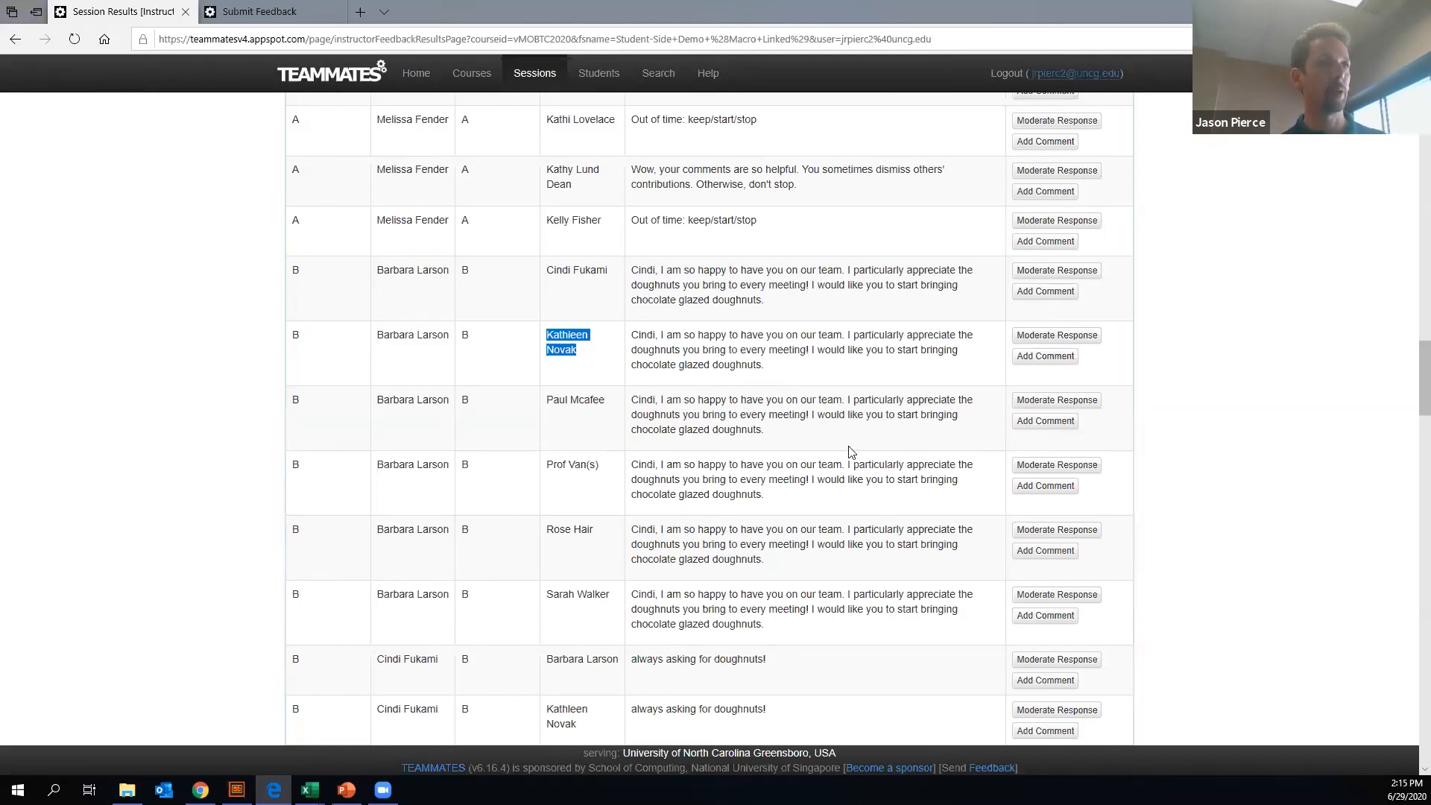
- Publish the results of the Student-Side Demo (Macro Linked) session and confirm sending the notification to students
scroll(926, 536, "up", 15)
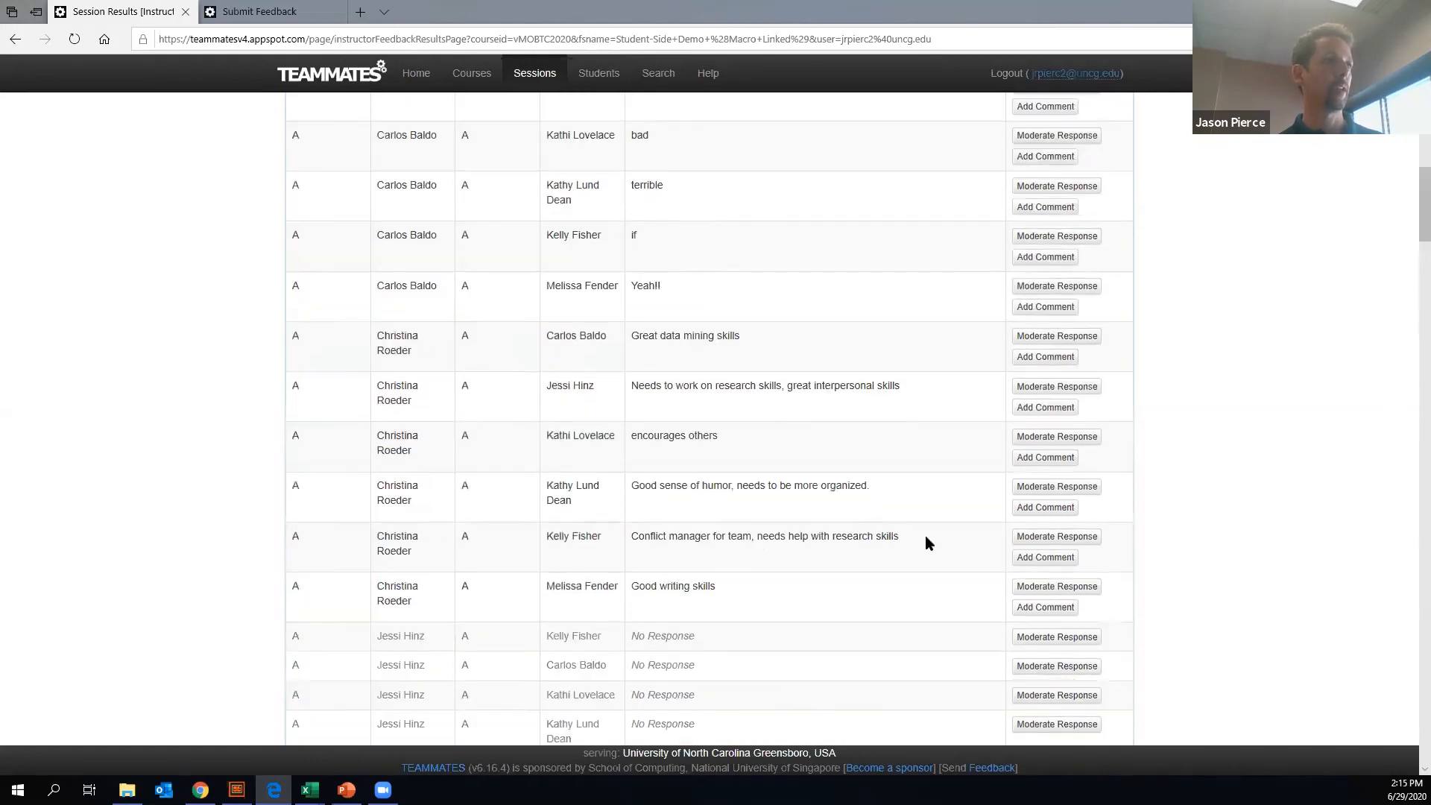
scroll(926, 537, "up", 15)
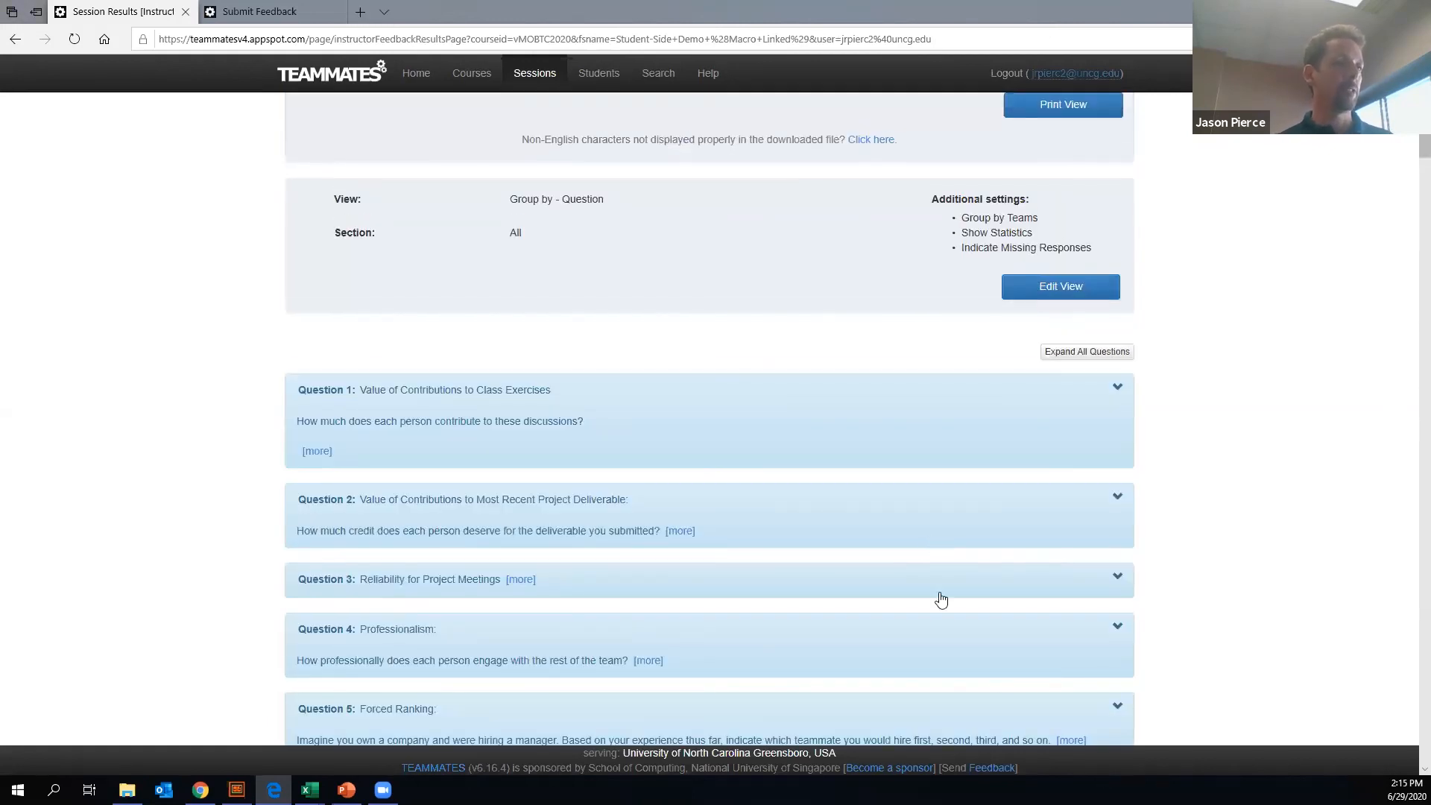
scroll(1409, 569, "down", 20)
scroll(1409, 336, "up", 20)
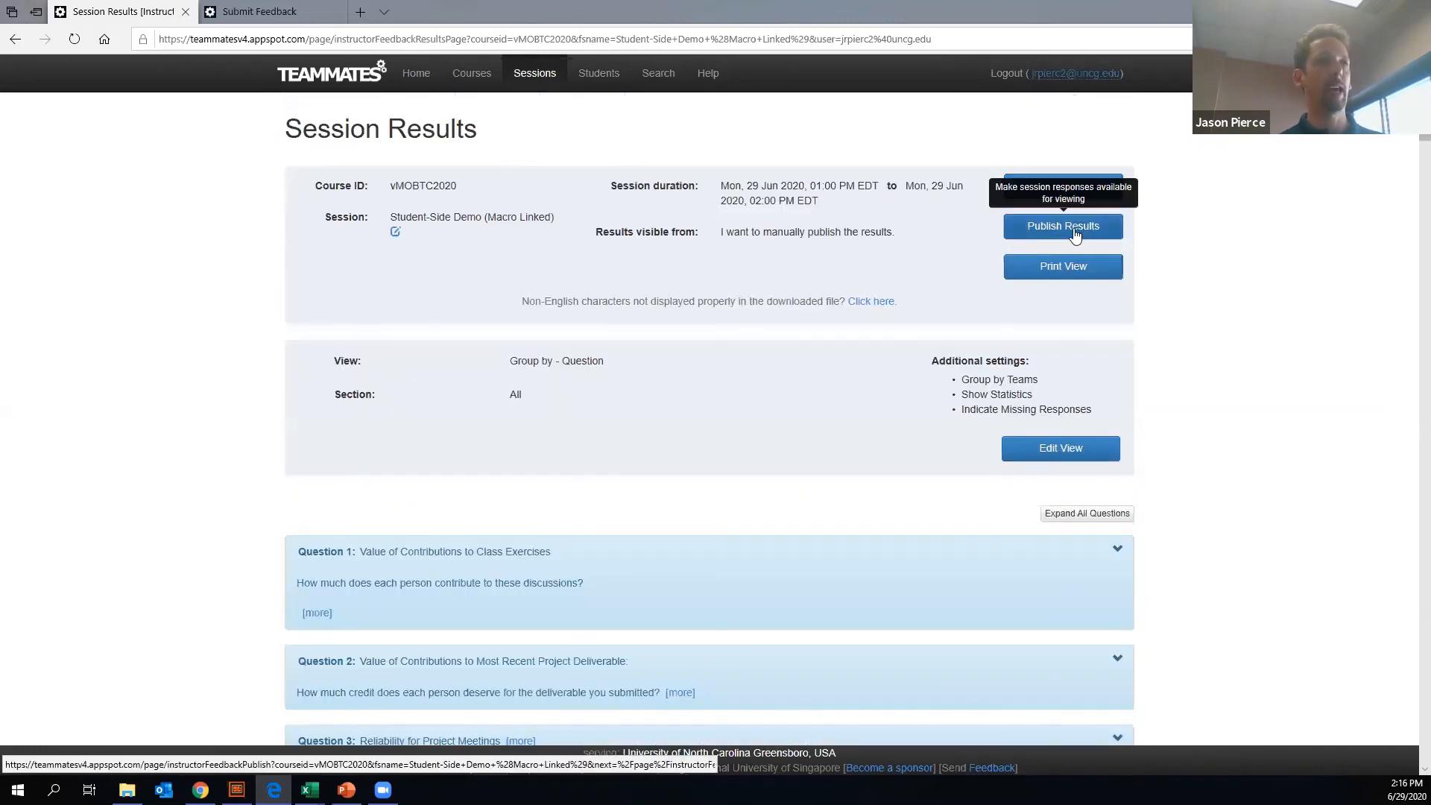
left_click(1074, 235)
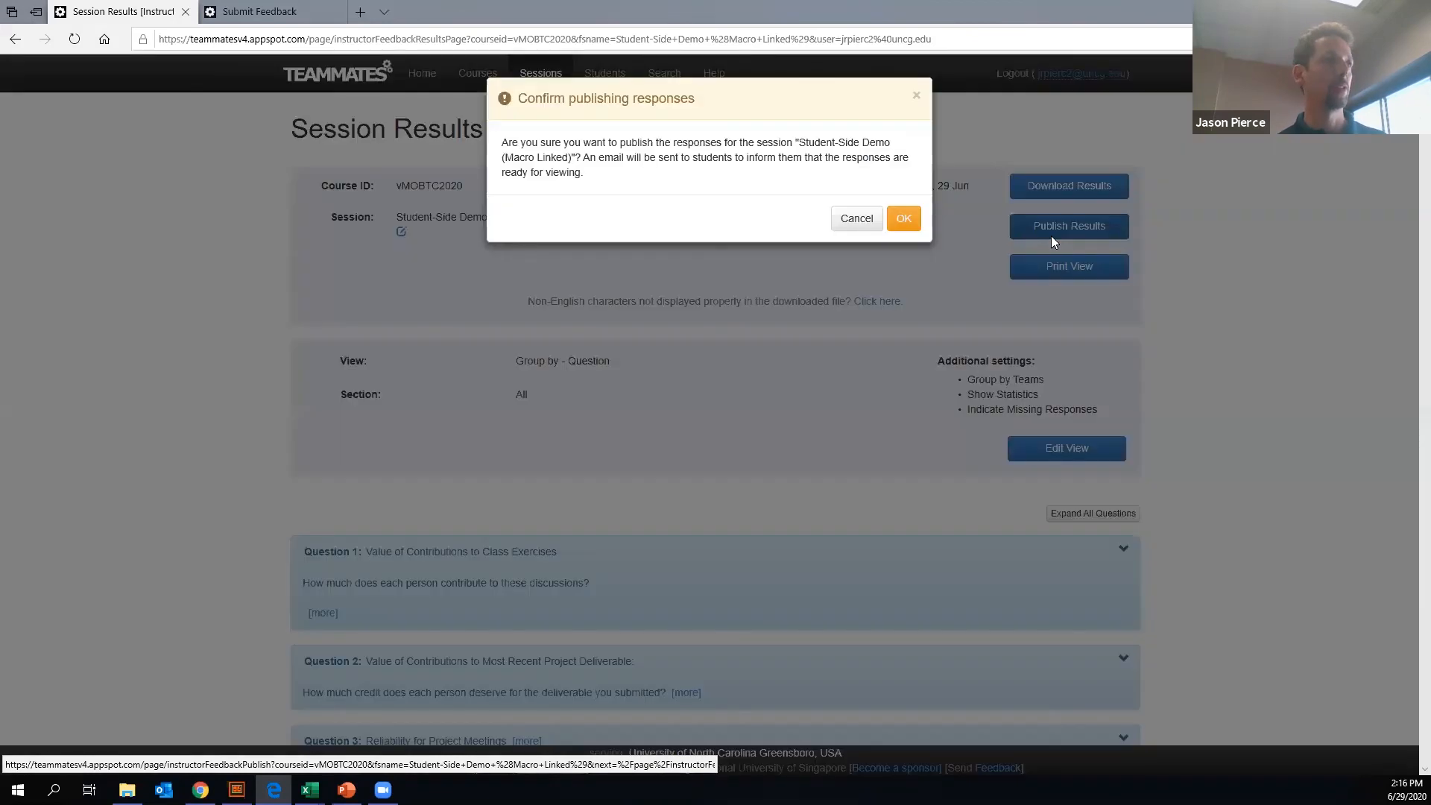
left_click(904, 219)
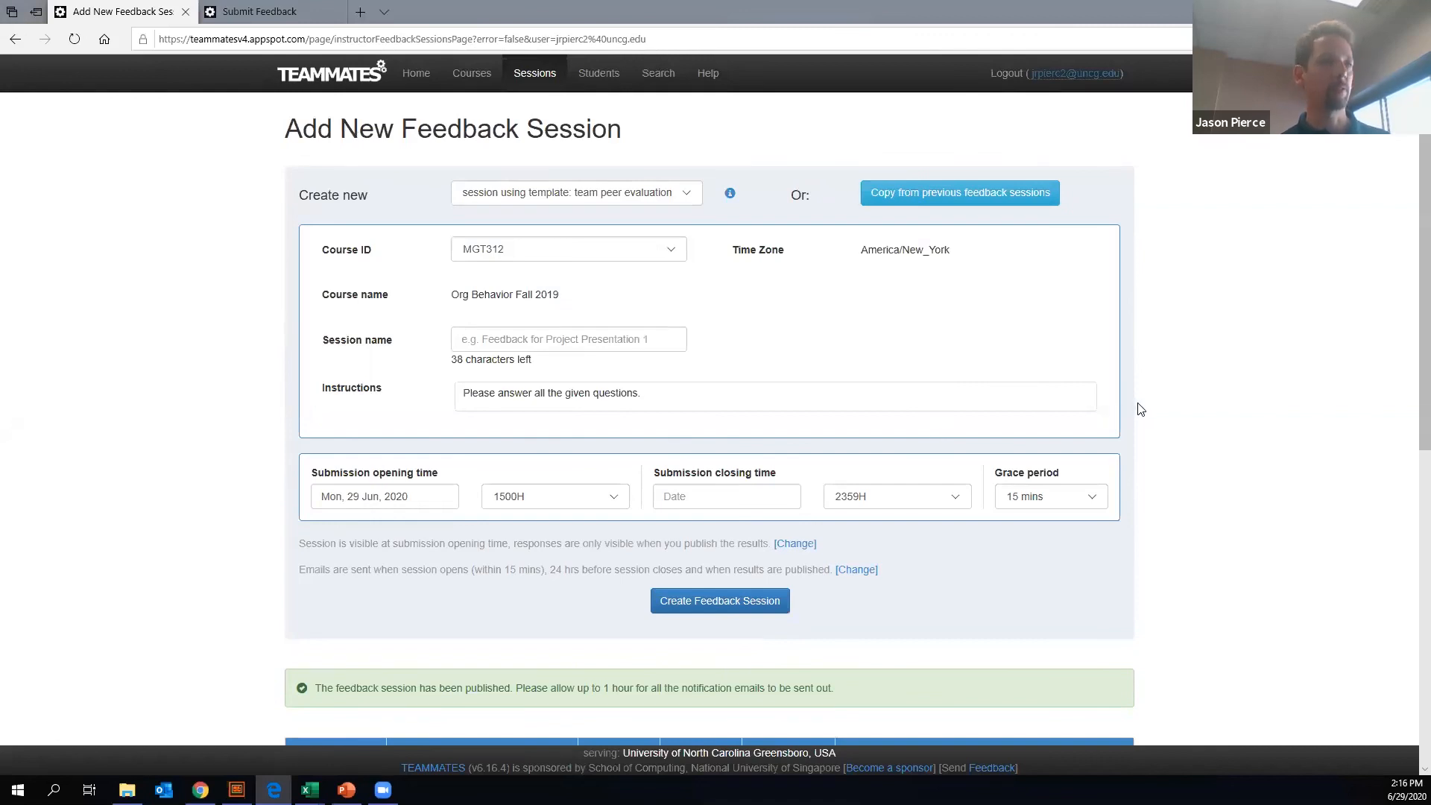
- Check the submission and publication status of the feedback sessions in the sessions table
scroll(1137, 406, "down", 8)
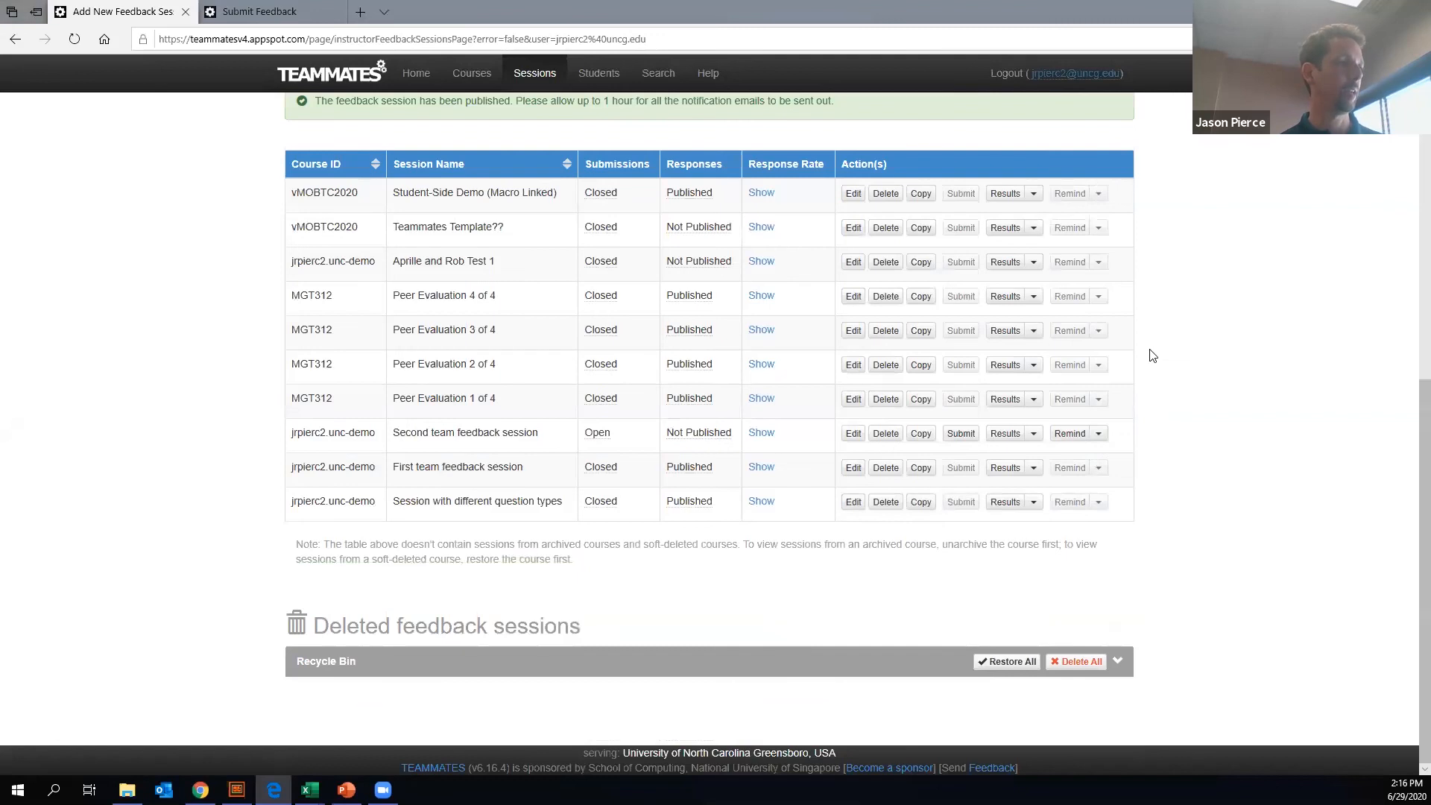
scroll(1000, 377, "up", 8)
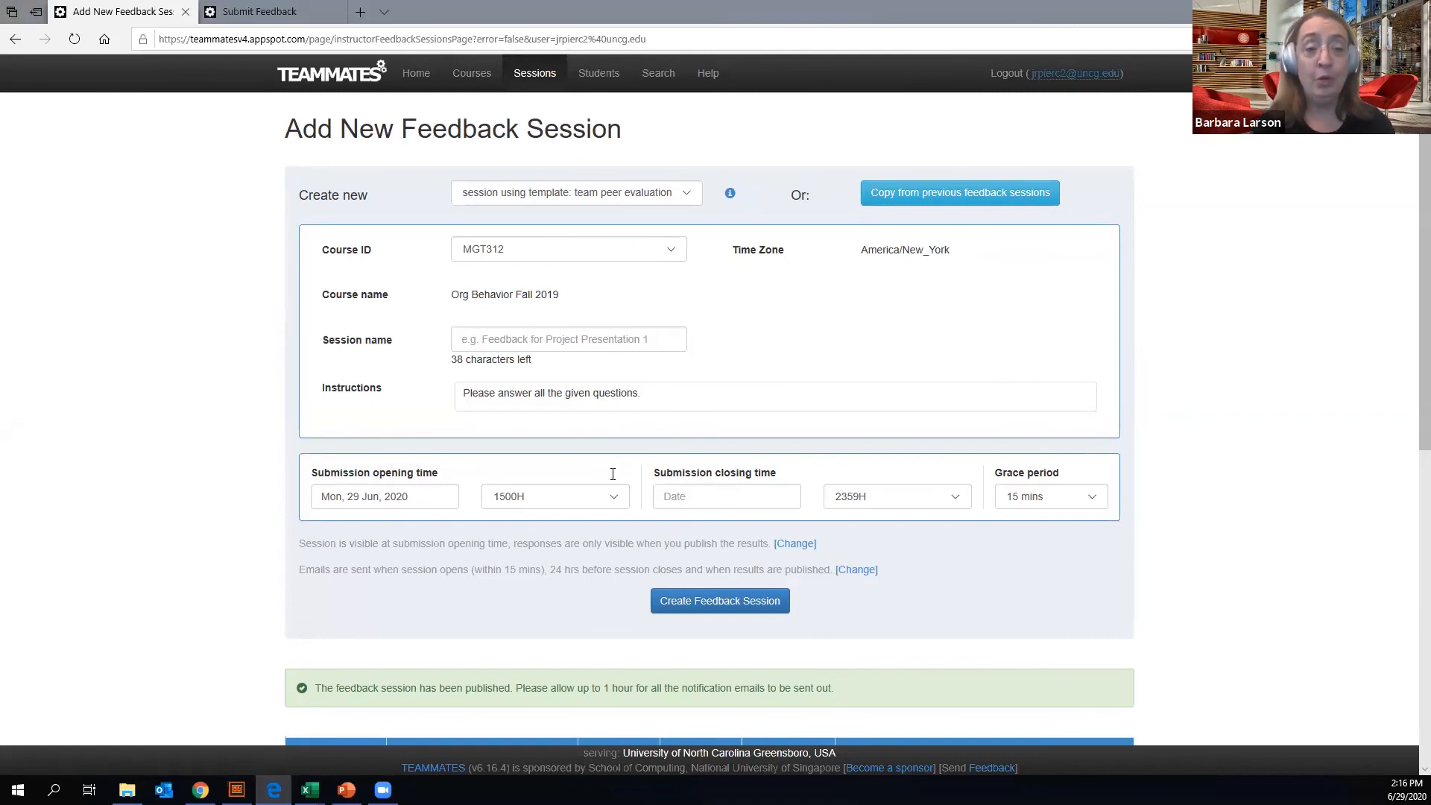
scroll(613, 474, "down", 8)
scroll(612, 474, "up", 8)
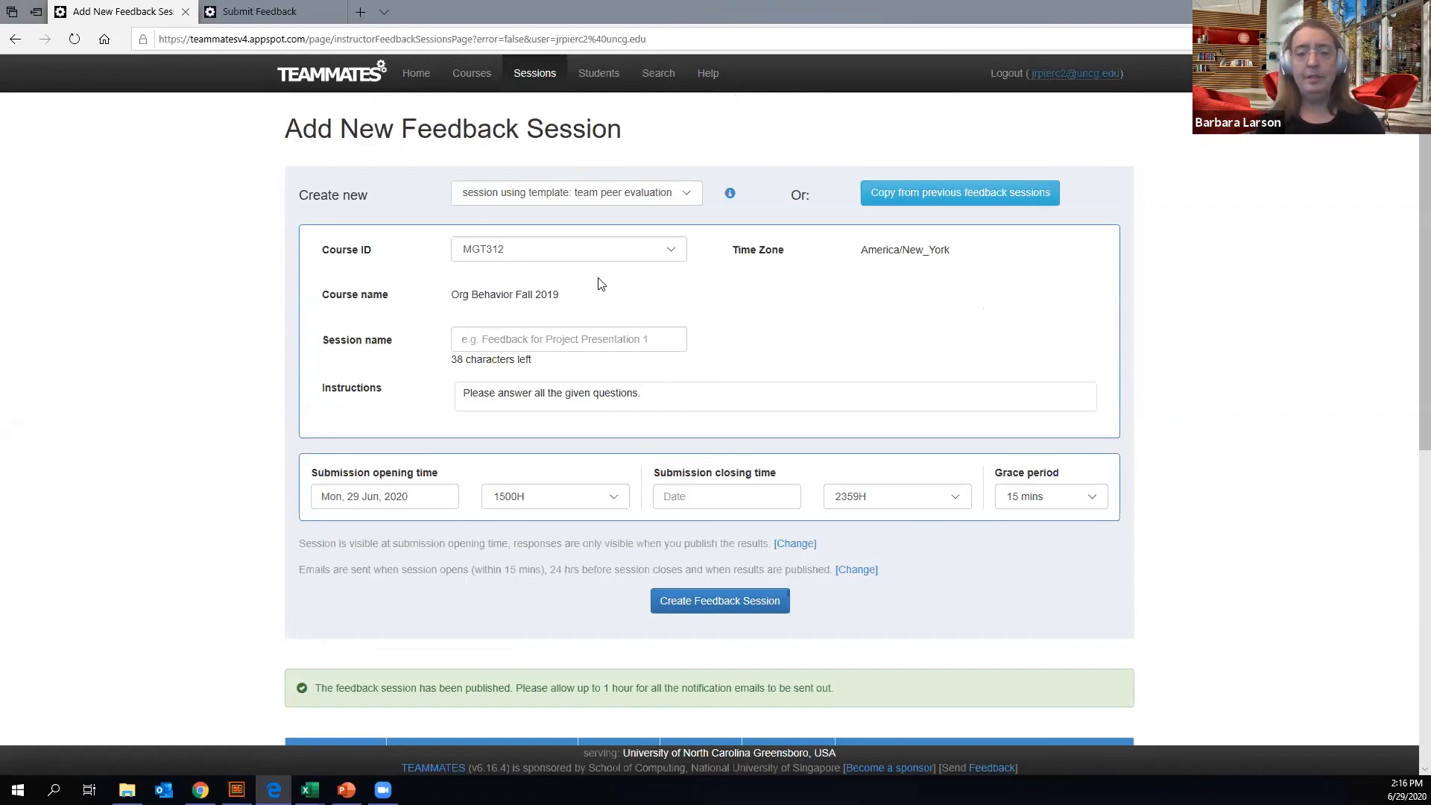
scroll(600, 286, "down", 4)
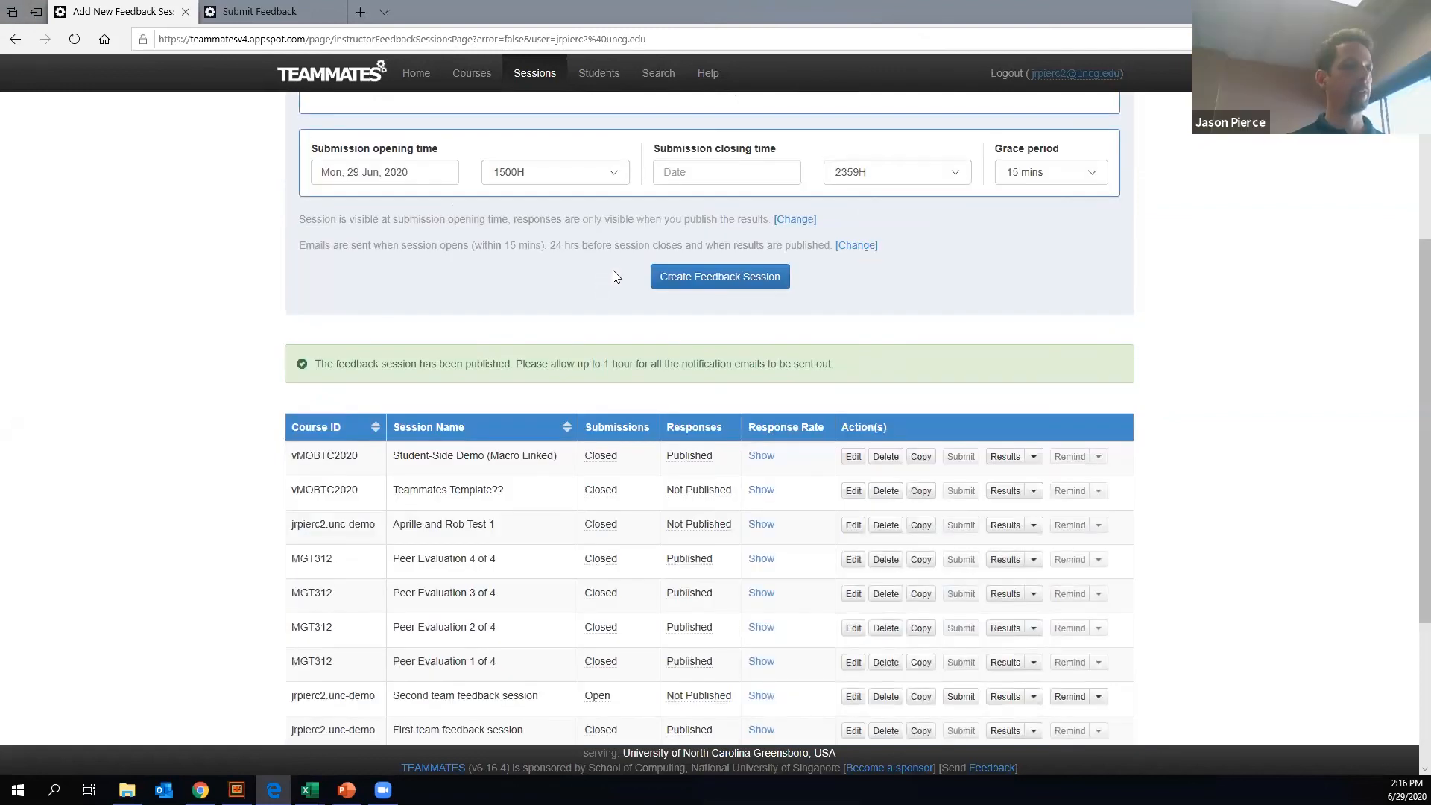
scroll(649, 209, "up", 4)
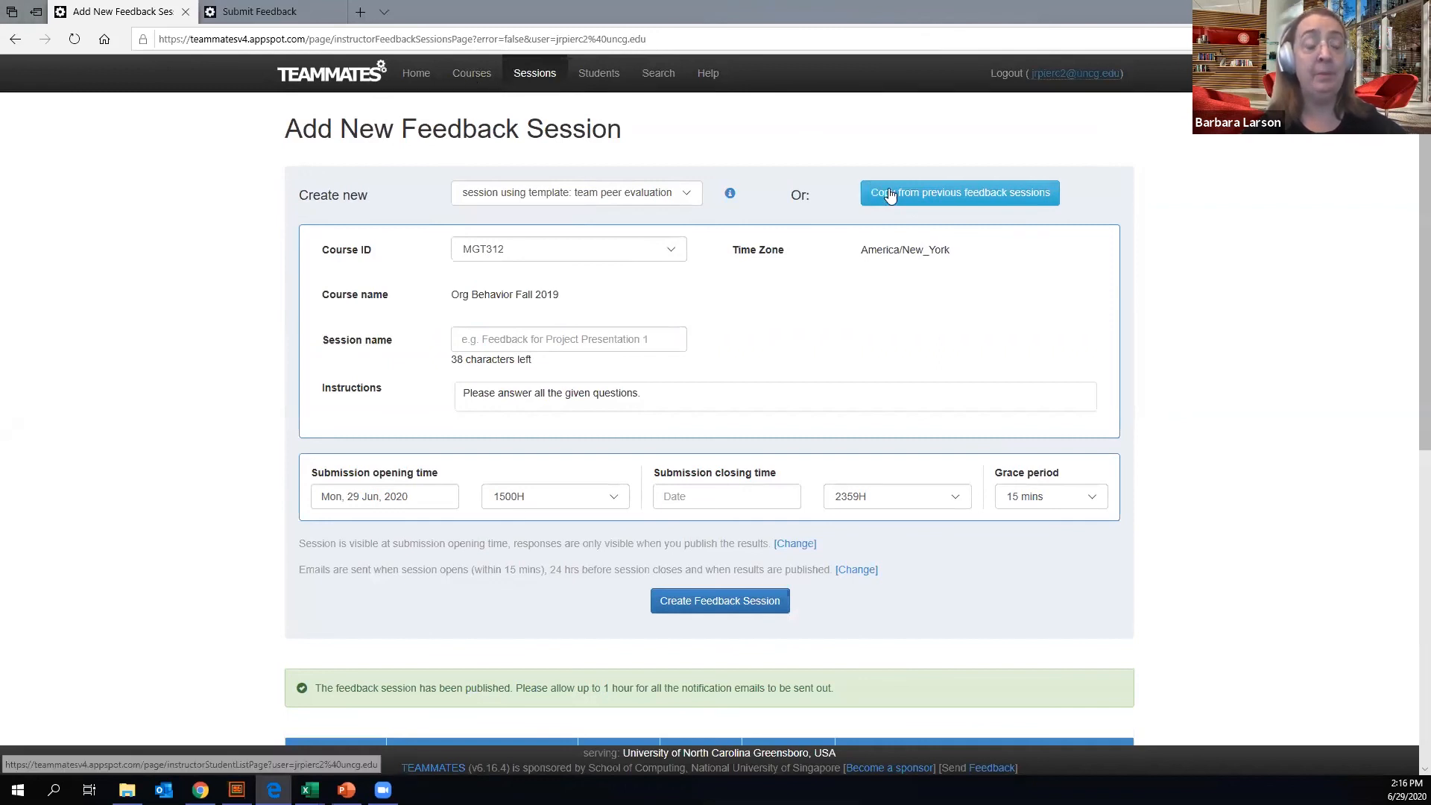
- Download the Student-Side Demo (Macro Linked) results as a CSV file and open it in a maximized Excel window
scroll(922, 272, "down", 7)
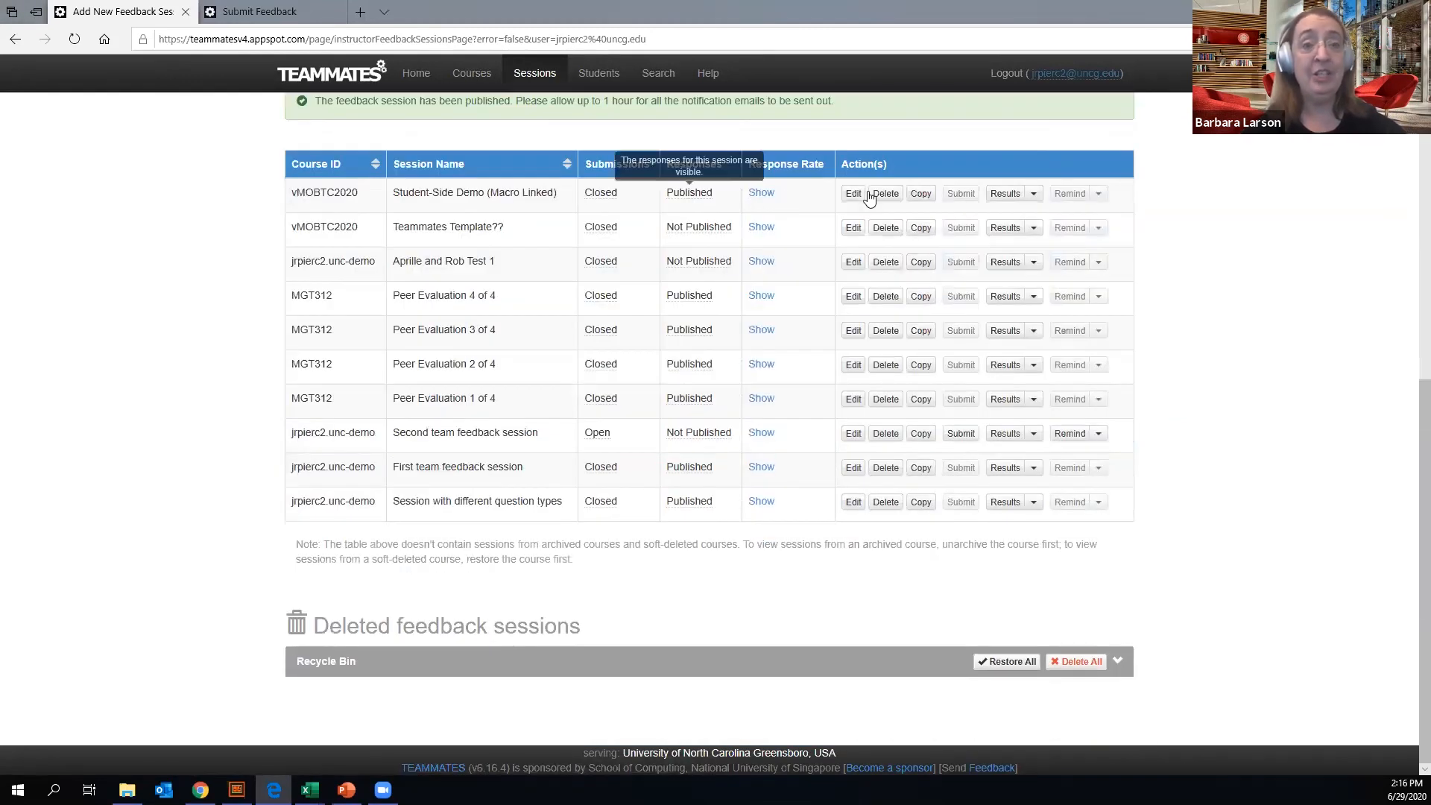
left_click(1035, 195)
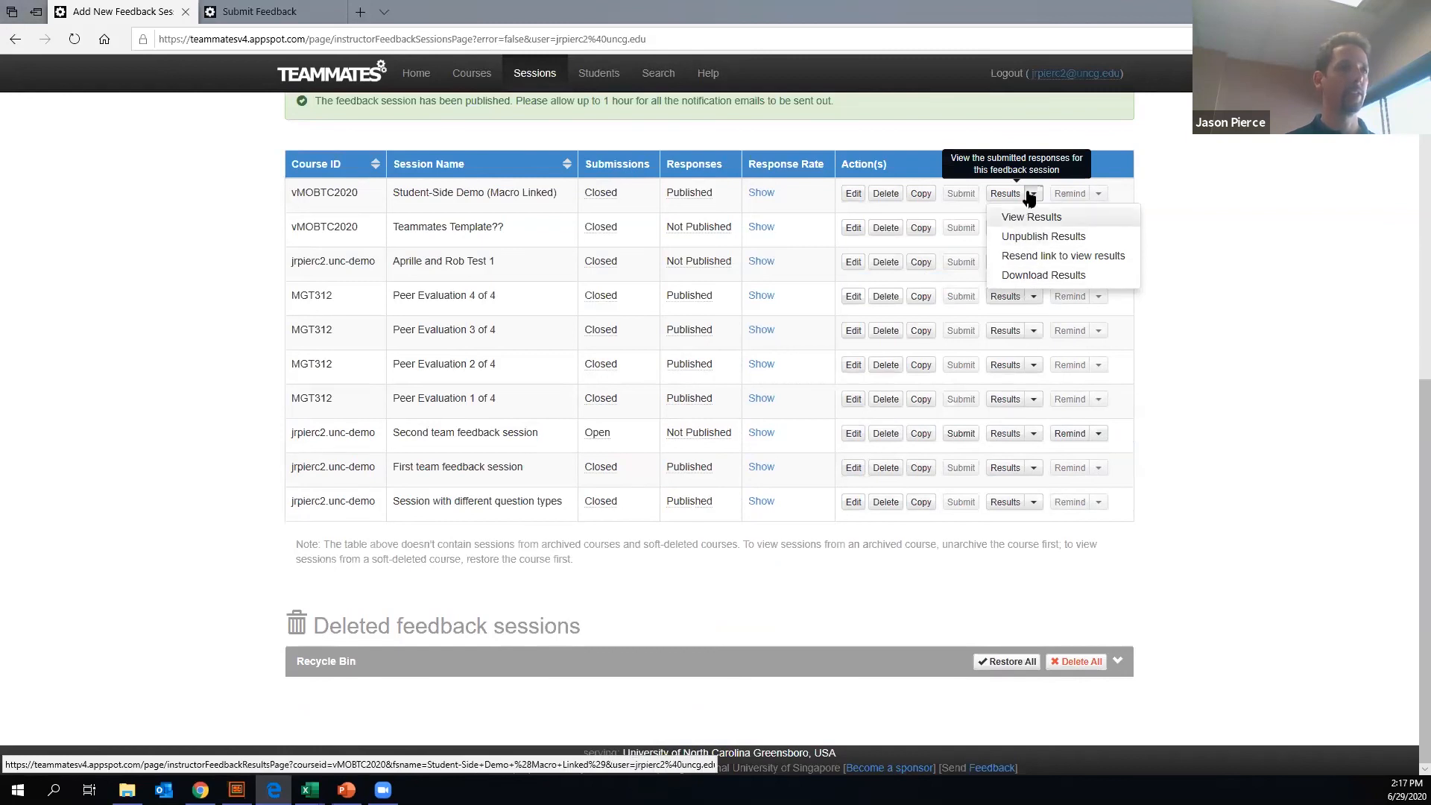
left_click(1029, 276)
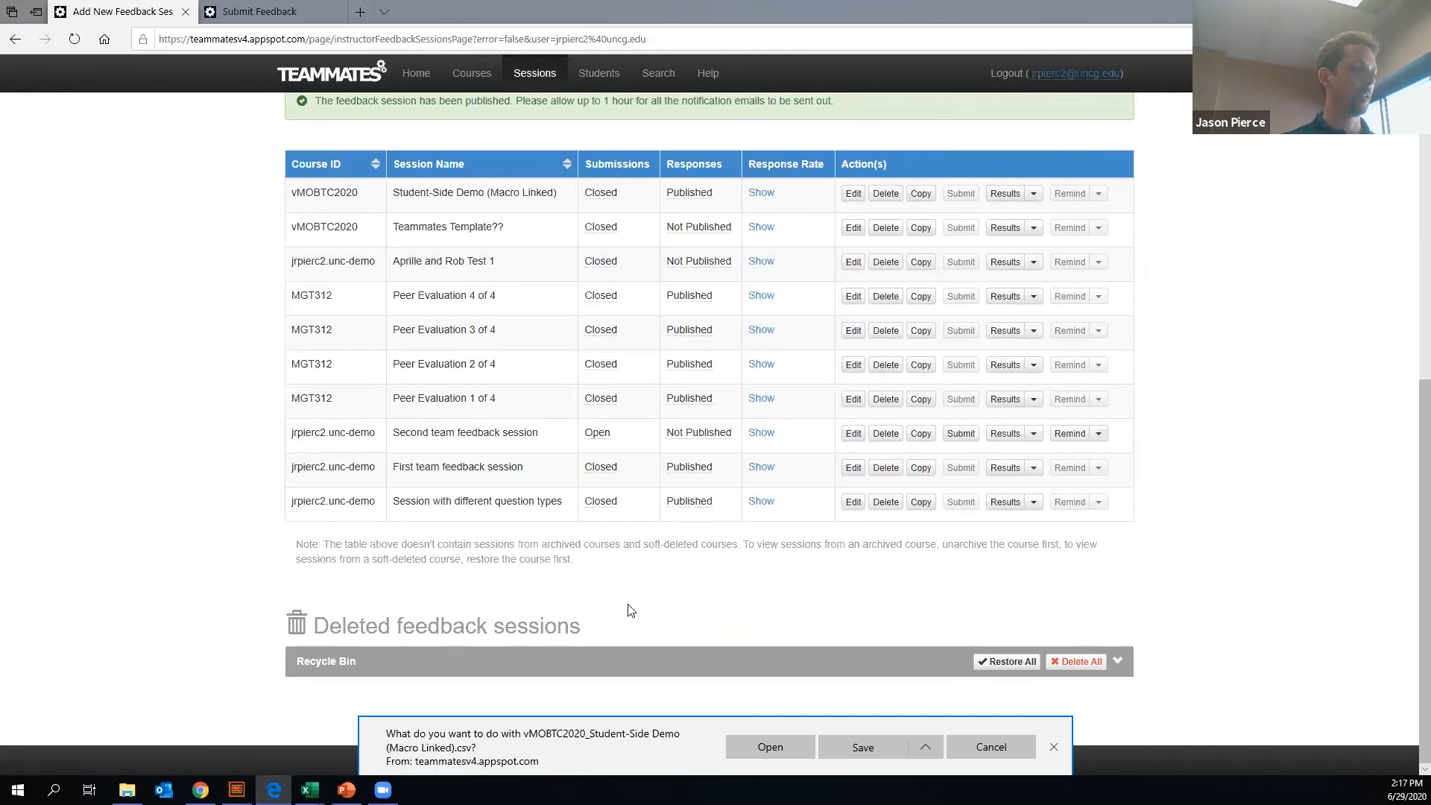
left_click(787, 748)
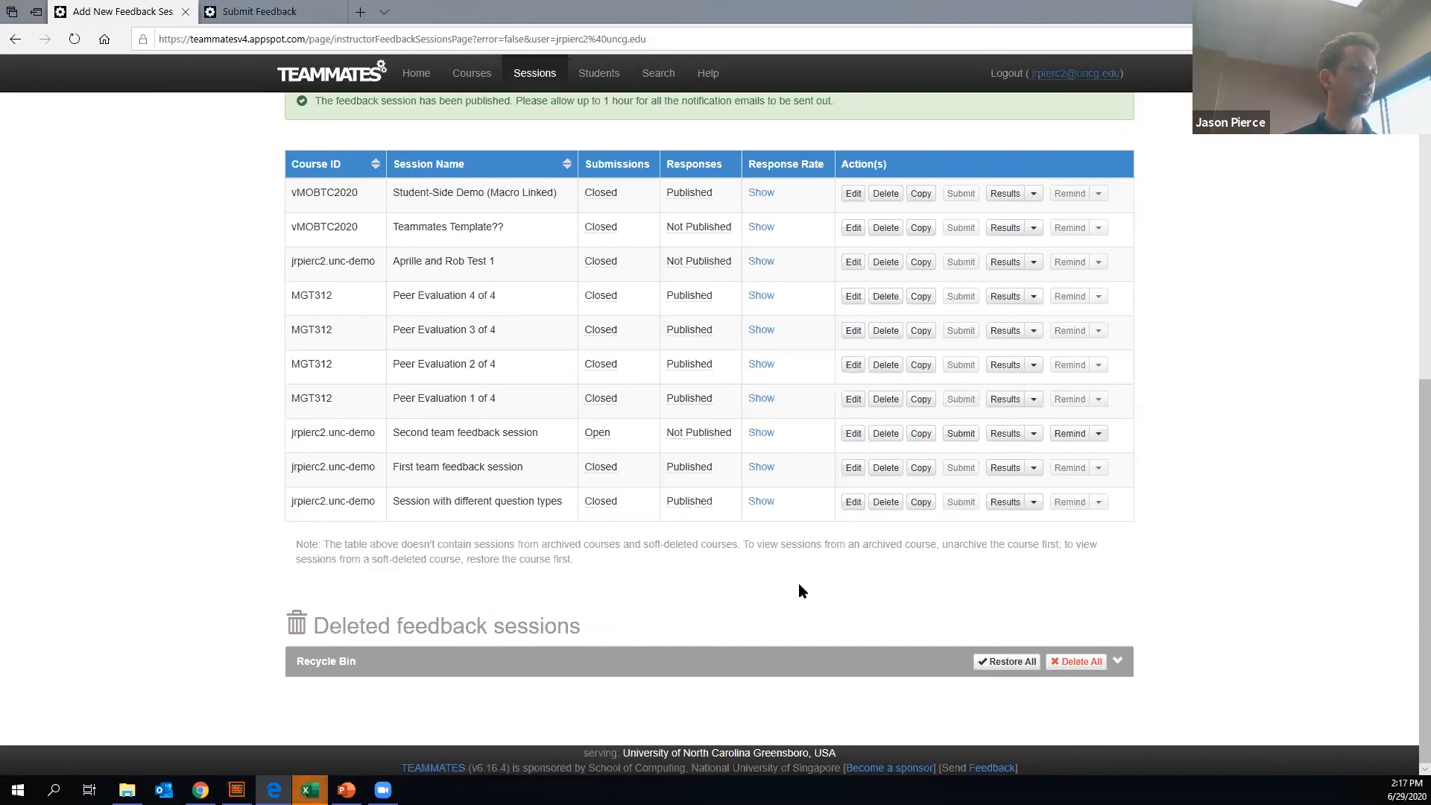
mouse_move(310, 789)
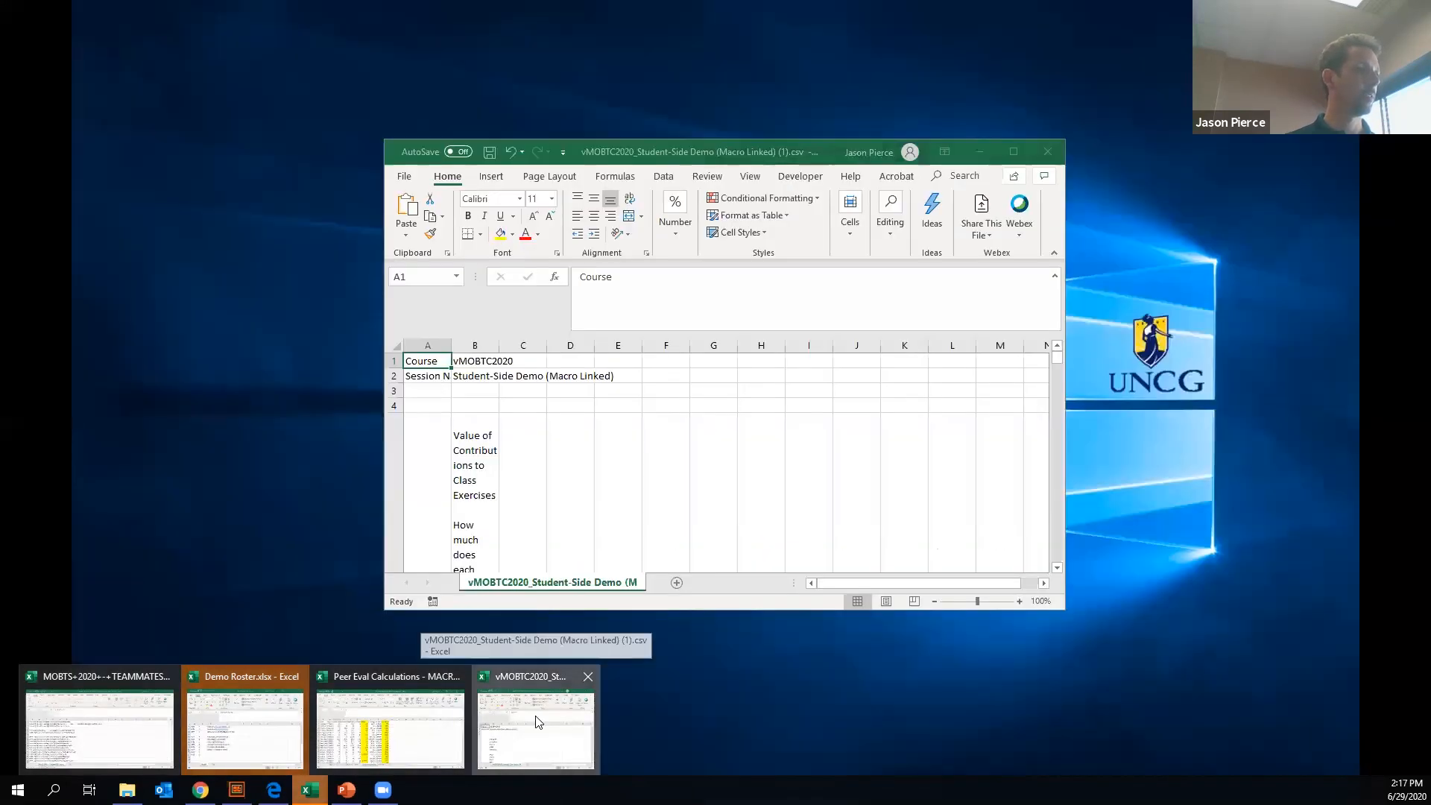
left_click(536, 717)
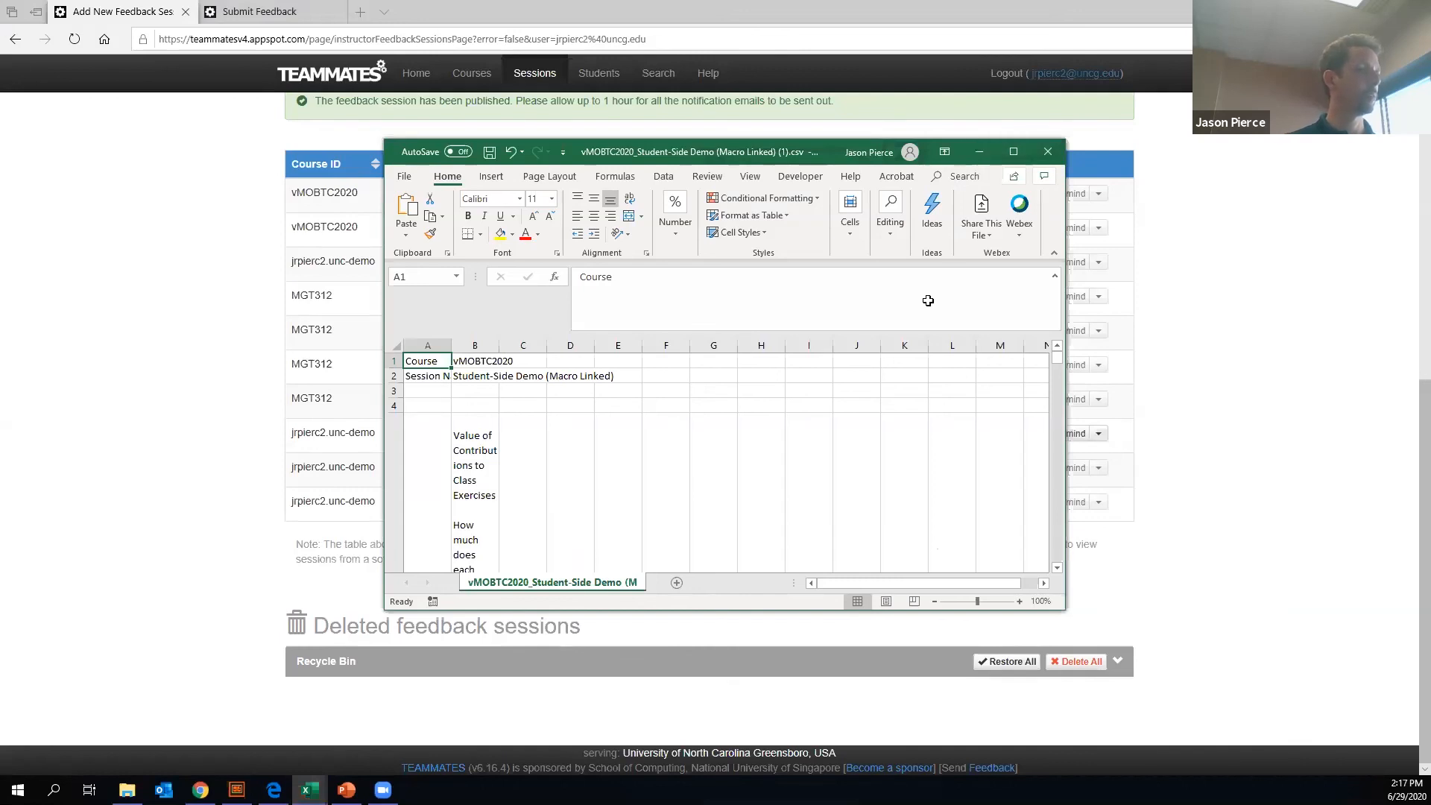
scroll(891, 368, "down", 3)
scroll(891, 369, "up", 3)
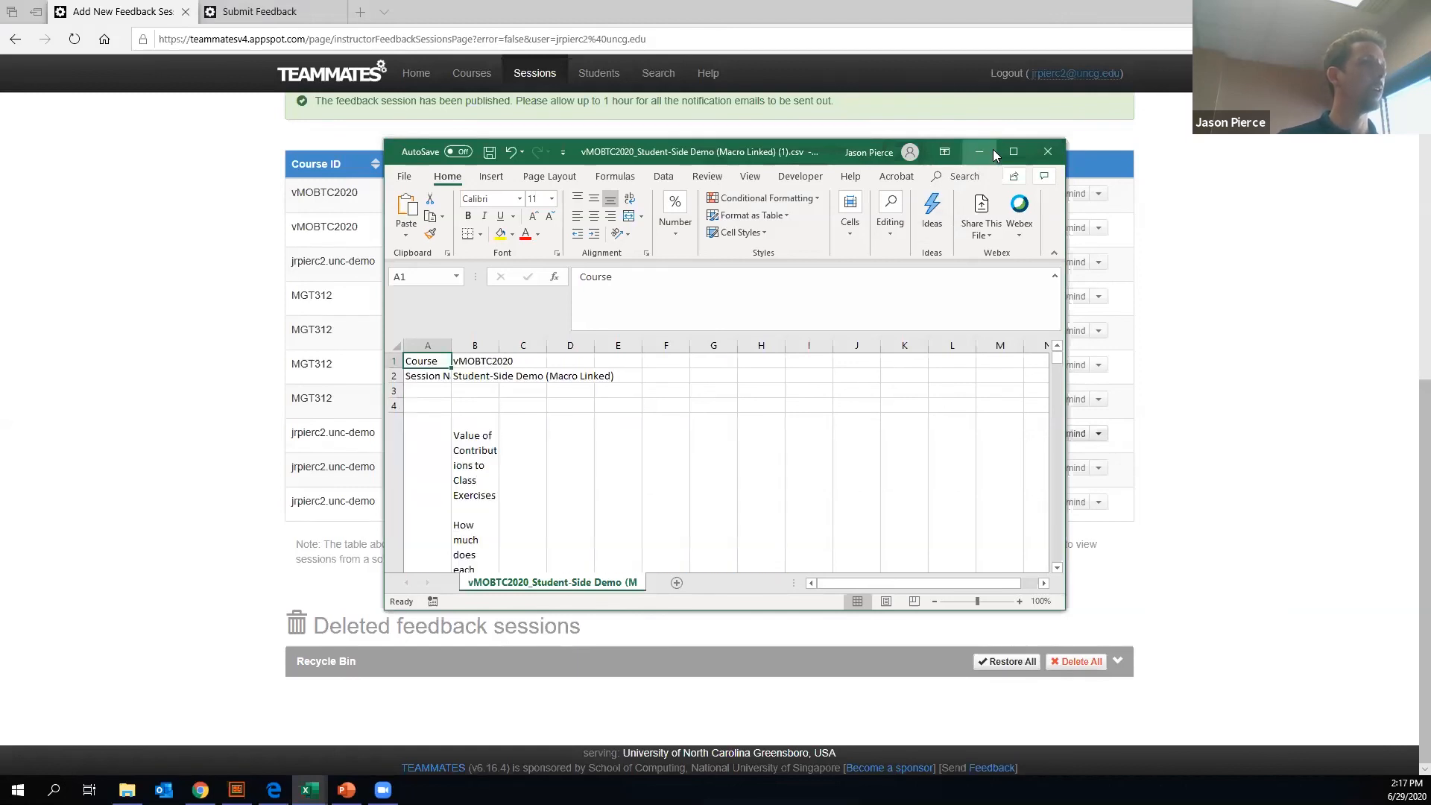
left_click(1014, 152)
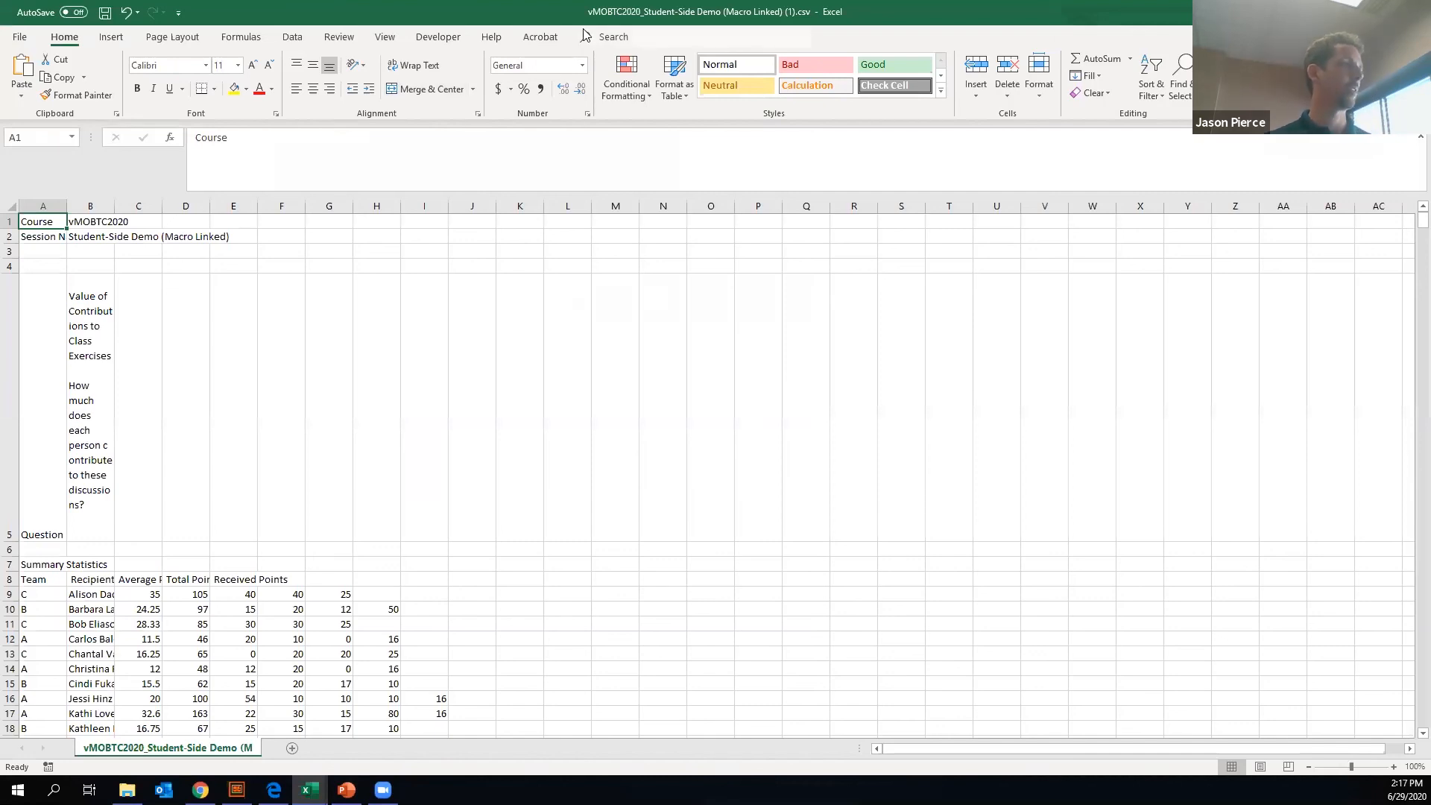
- Examine the exported results from the Question 1 summary statistics and individual responses down to the final team dynamics comments
scroll(117, 322, "down", 2)
scroll(122, 332, "up", 2)
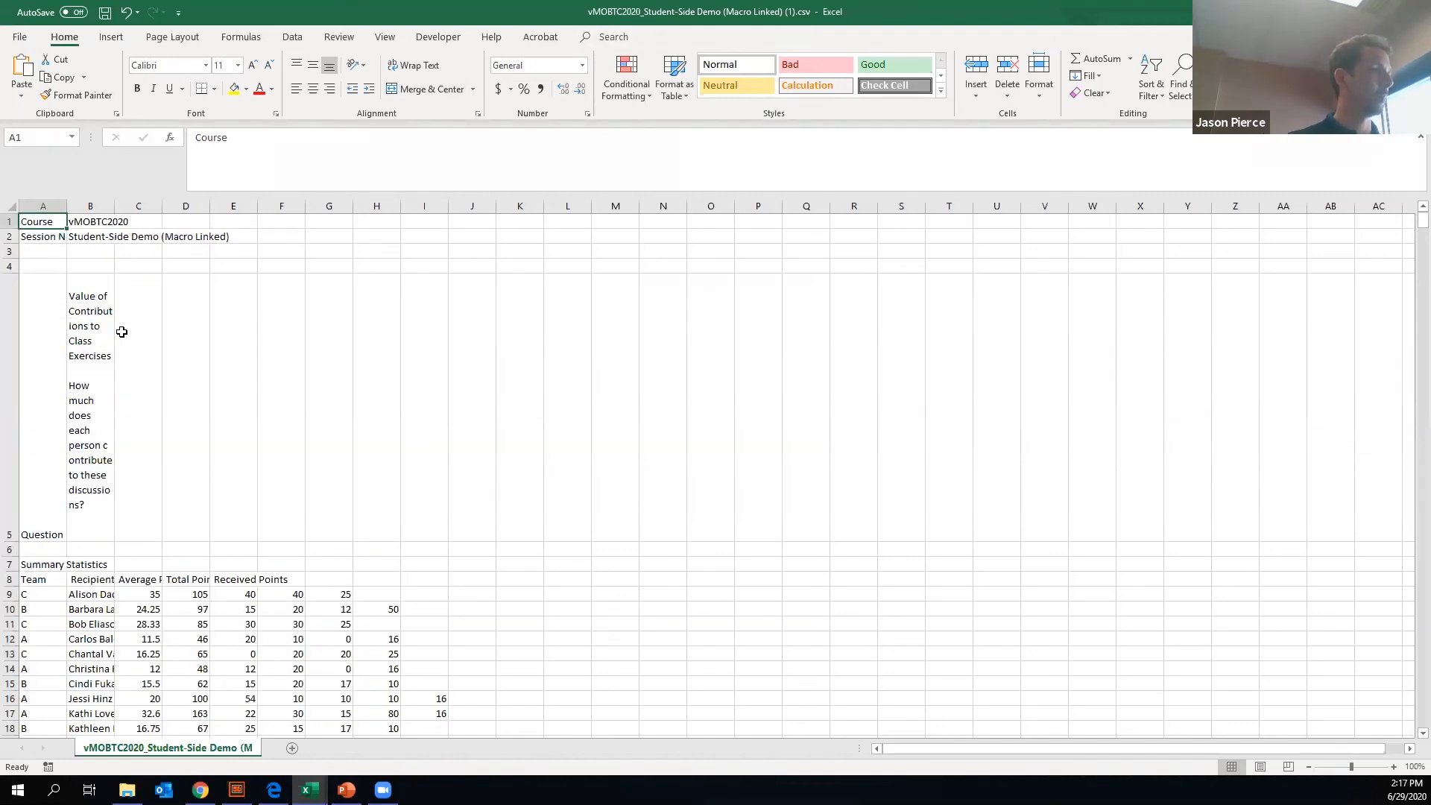
scroll(375, 379, "down", 16)
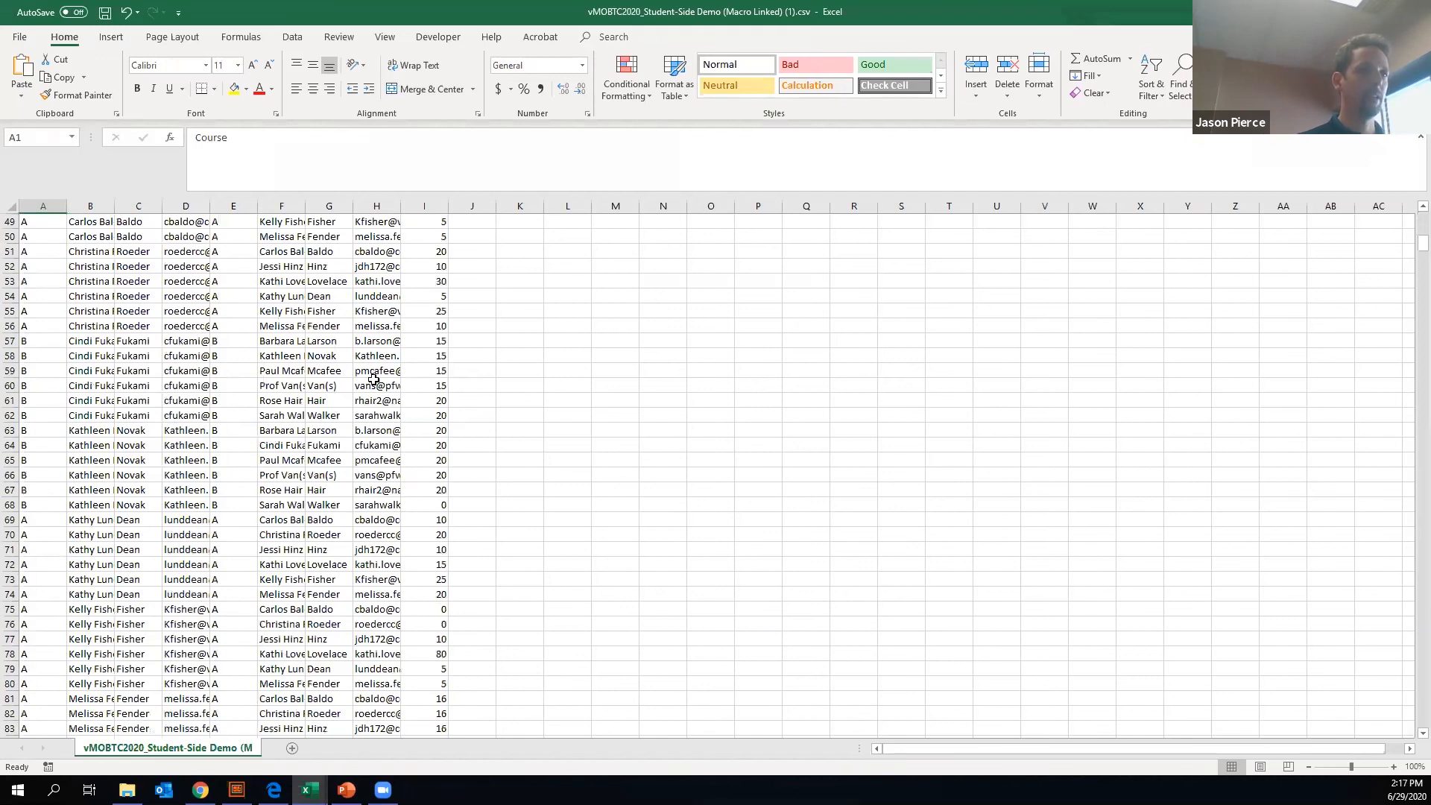
scroll(375, 381, "down", 20)
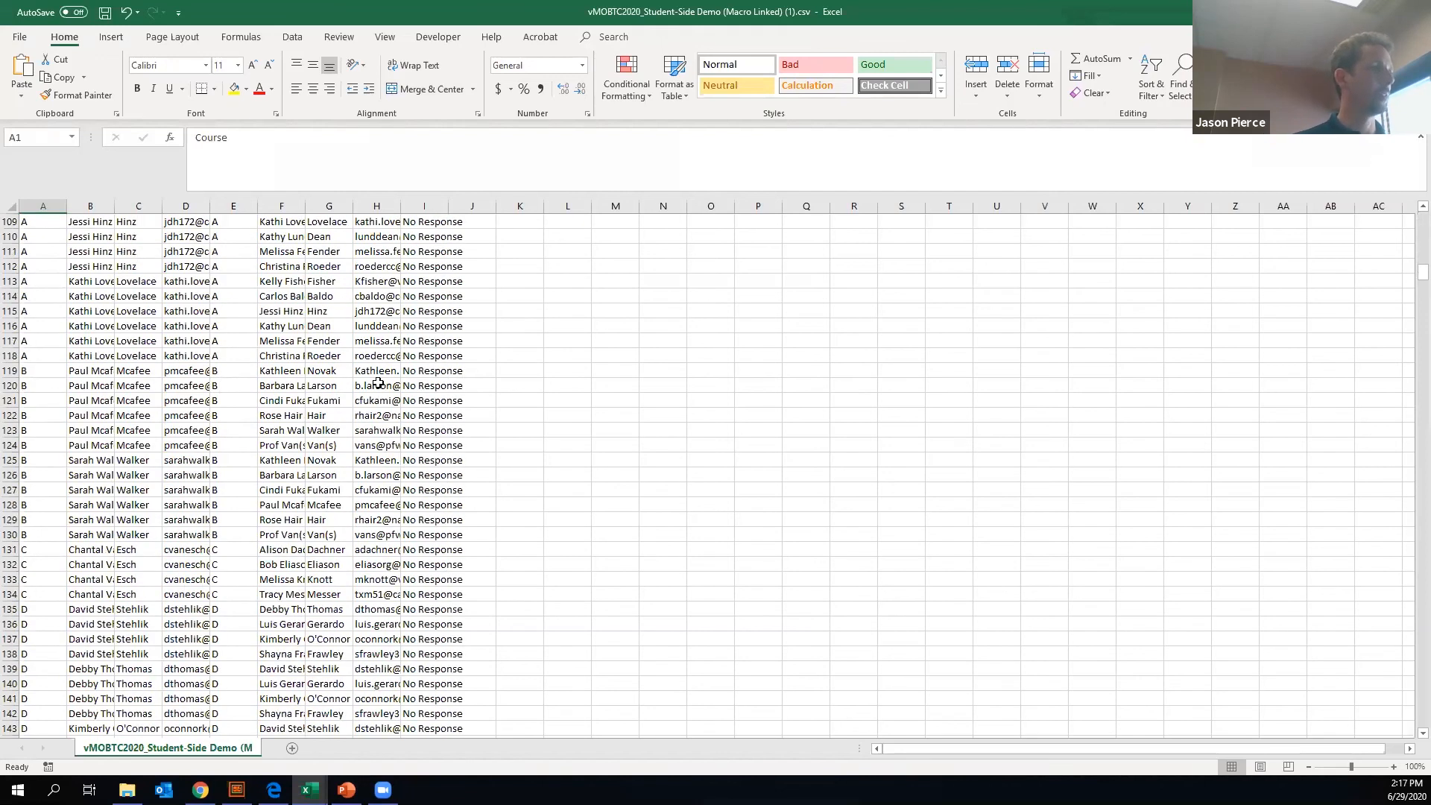
scroll(378, 383, "up", 20)
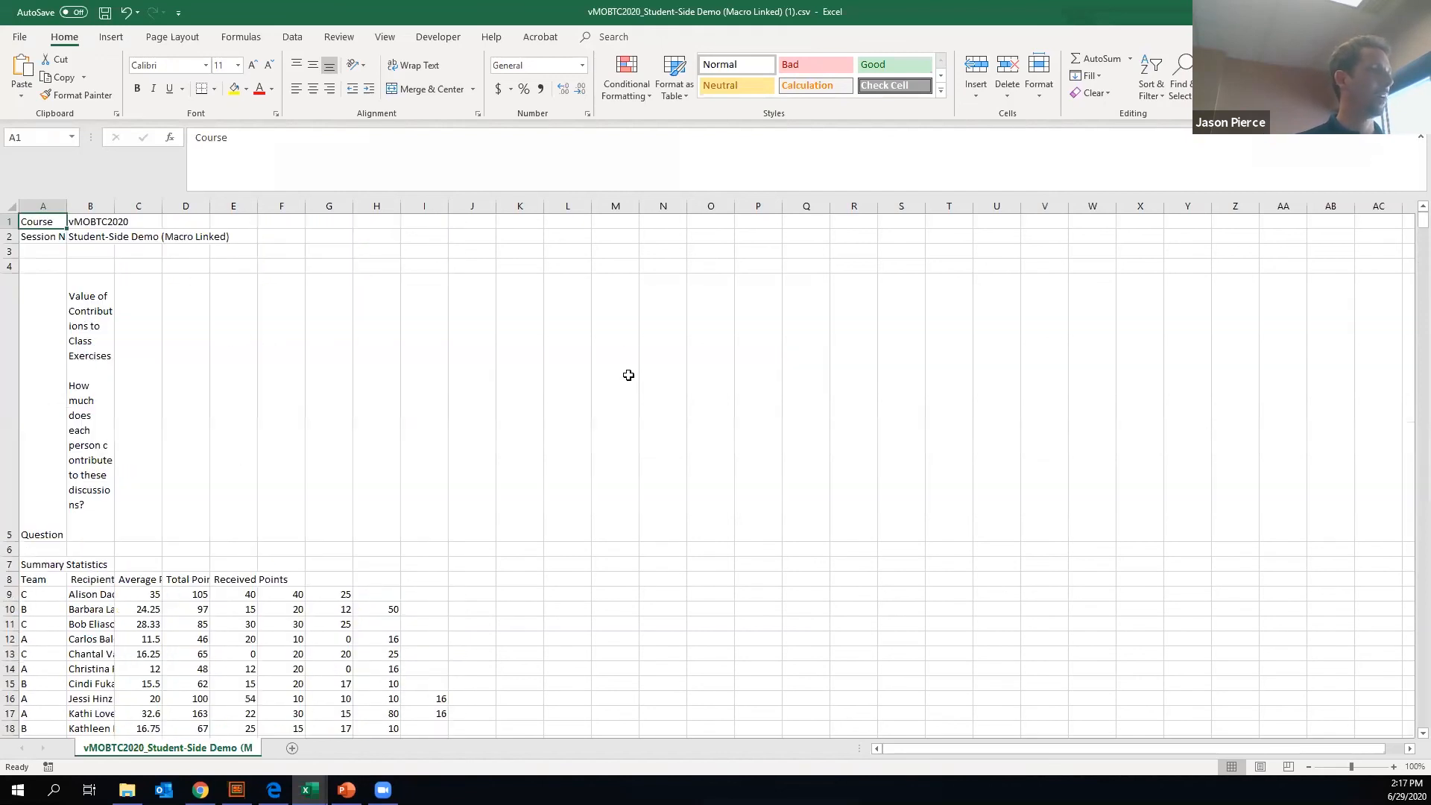
scroll(628, 375, "down", 3)
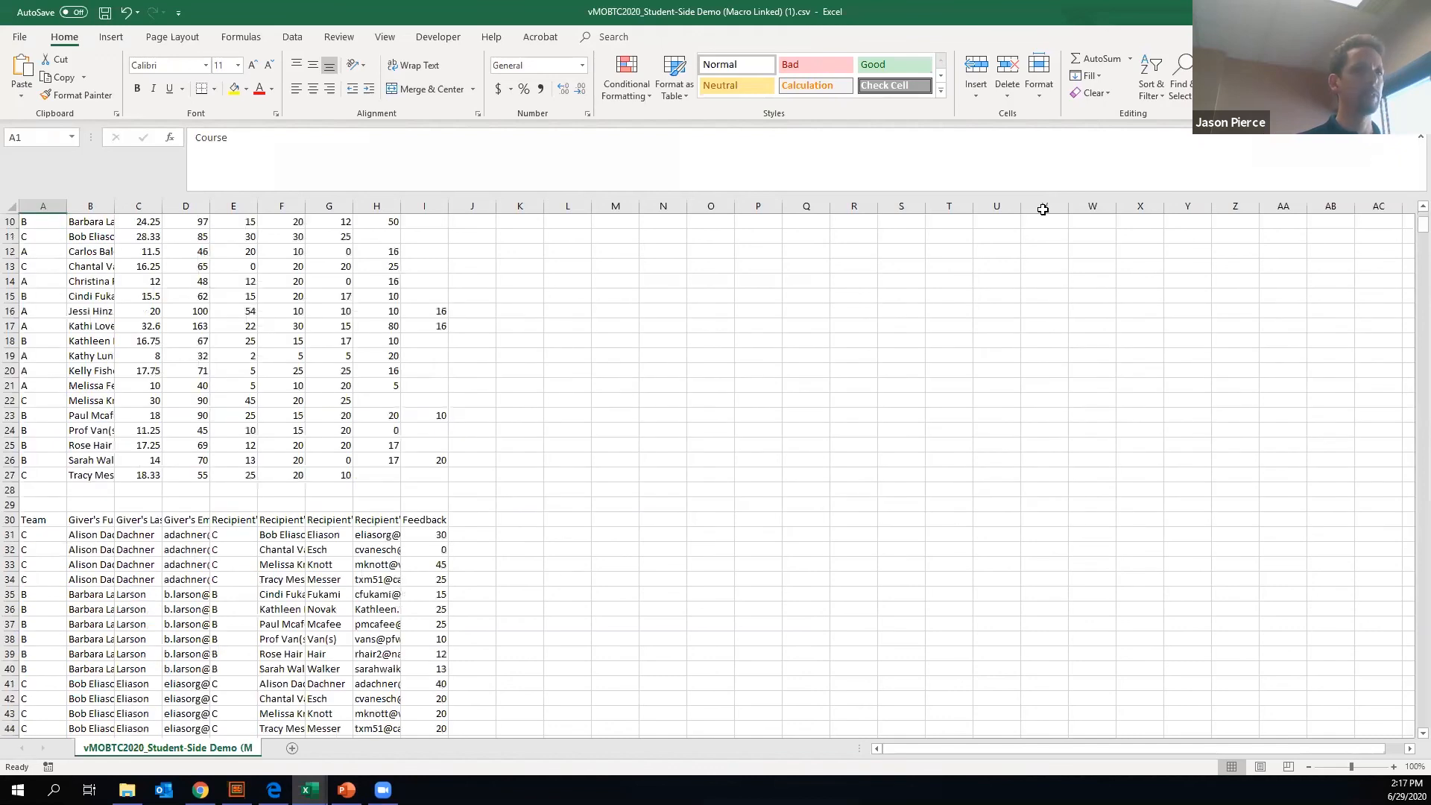
left_click_drag(1414, 225, 1409, 735)
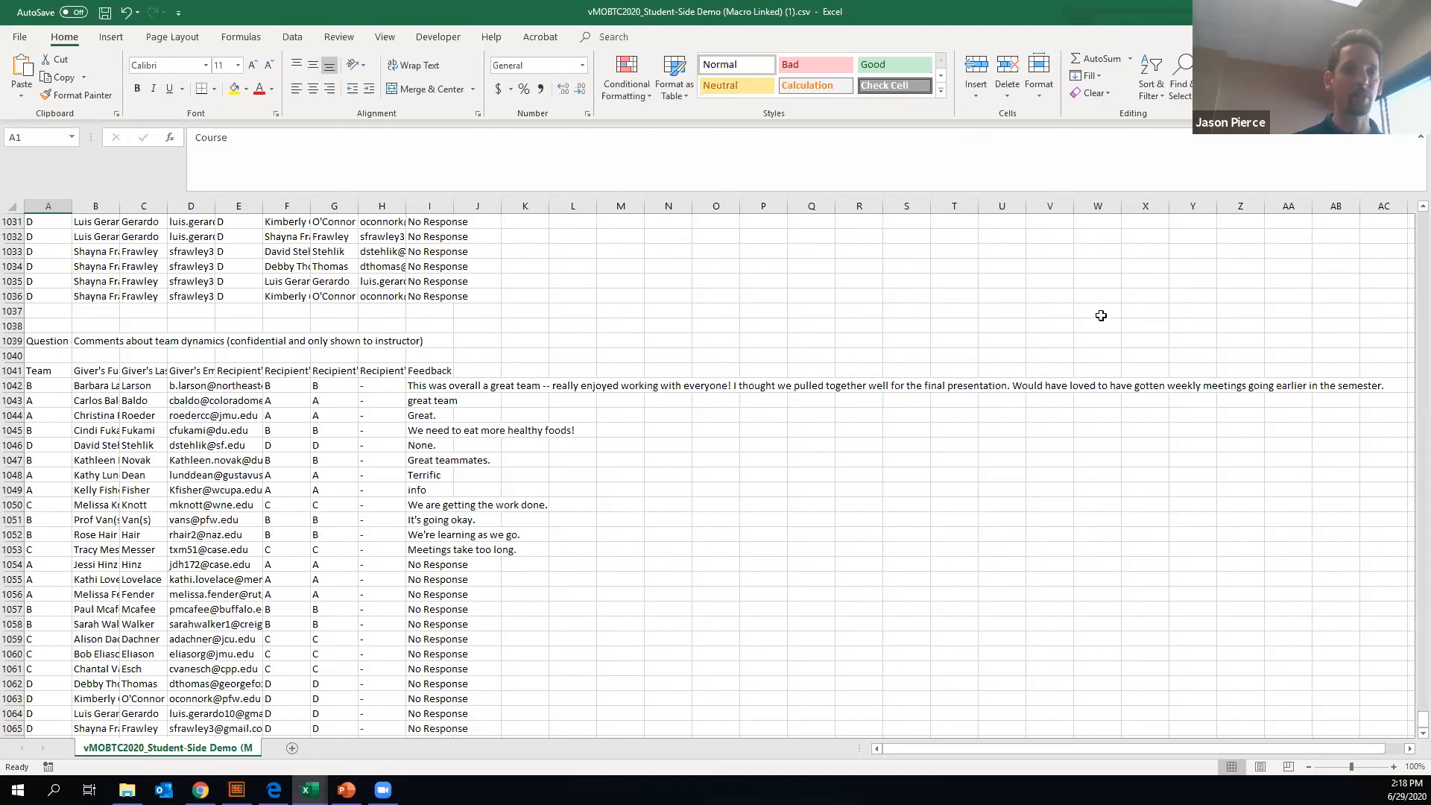
- Minimize the exported results and Demo Roster workbooks, and bring up Peer Eval Calculations - MACRO DEMO.xlsb in a maximized window
left_click(1345, 12)
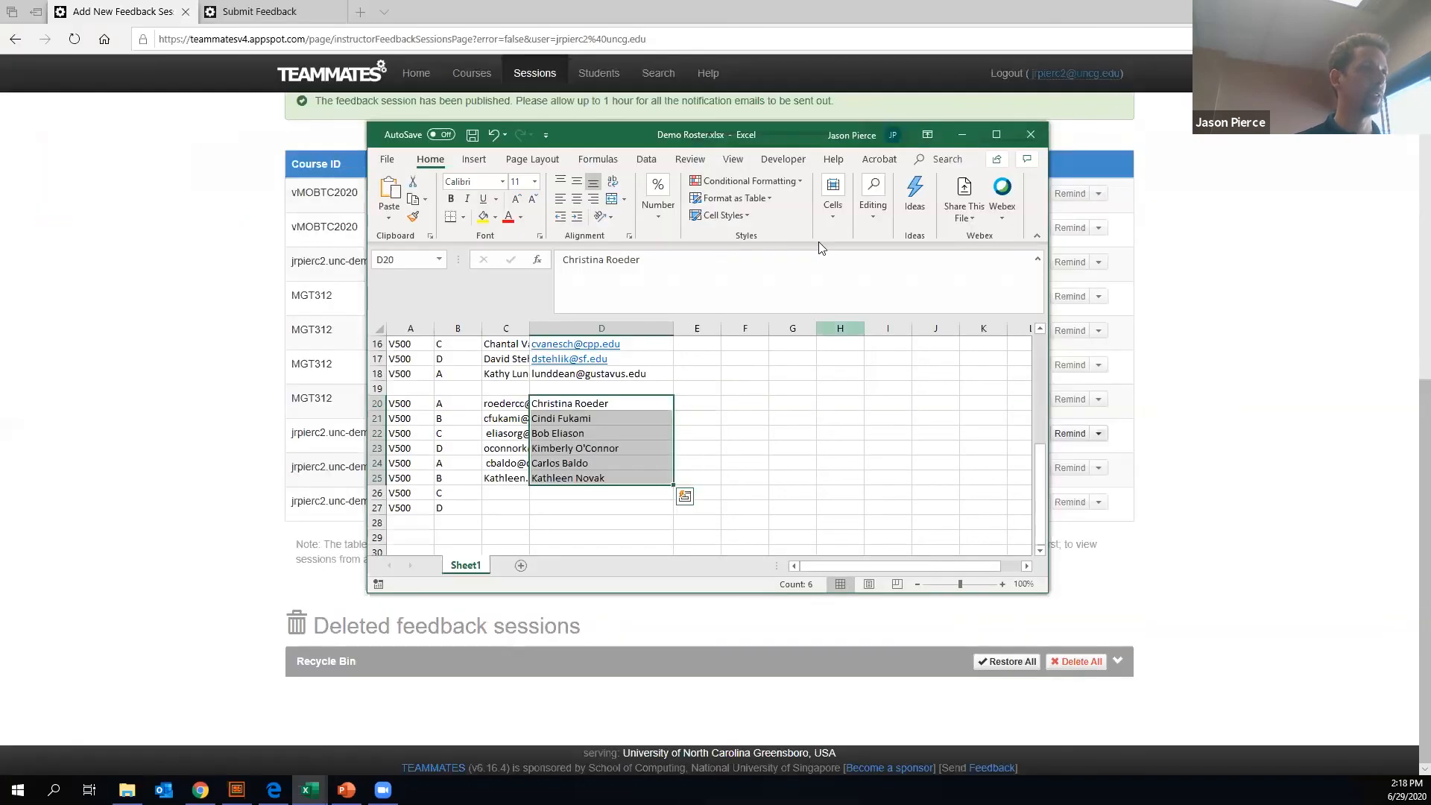
left_click(961, 135)
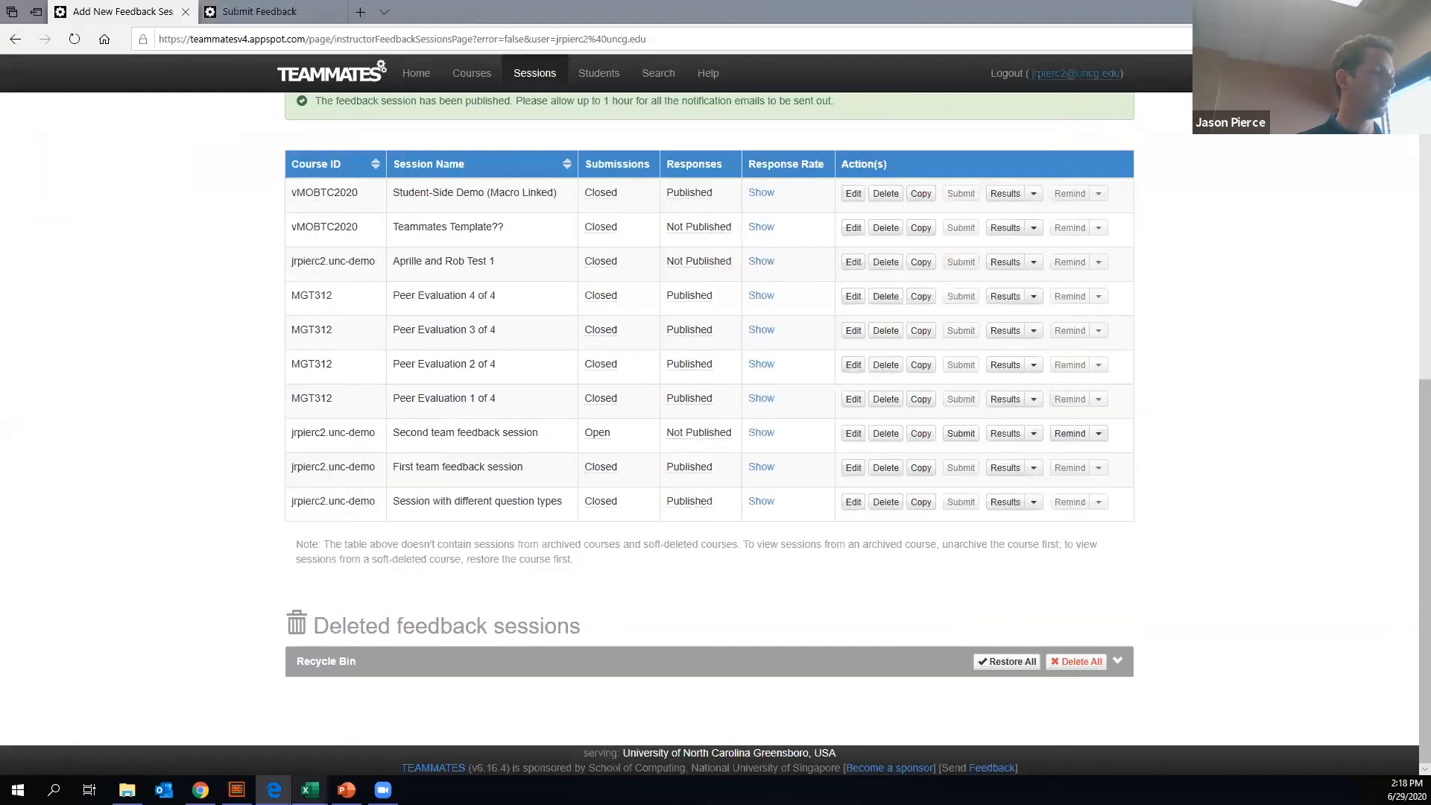
left_click(311, 790)
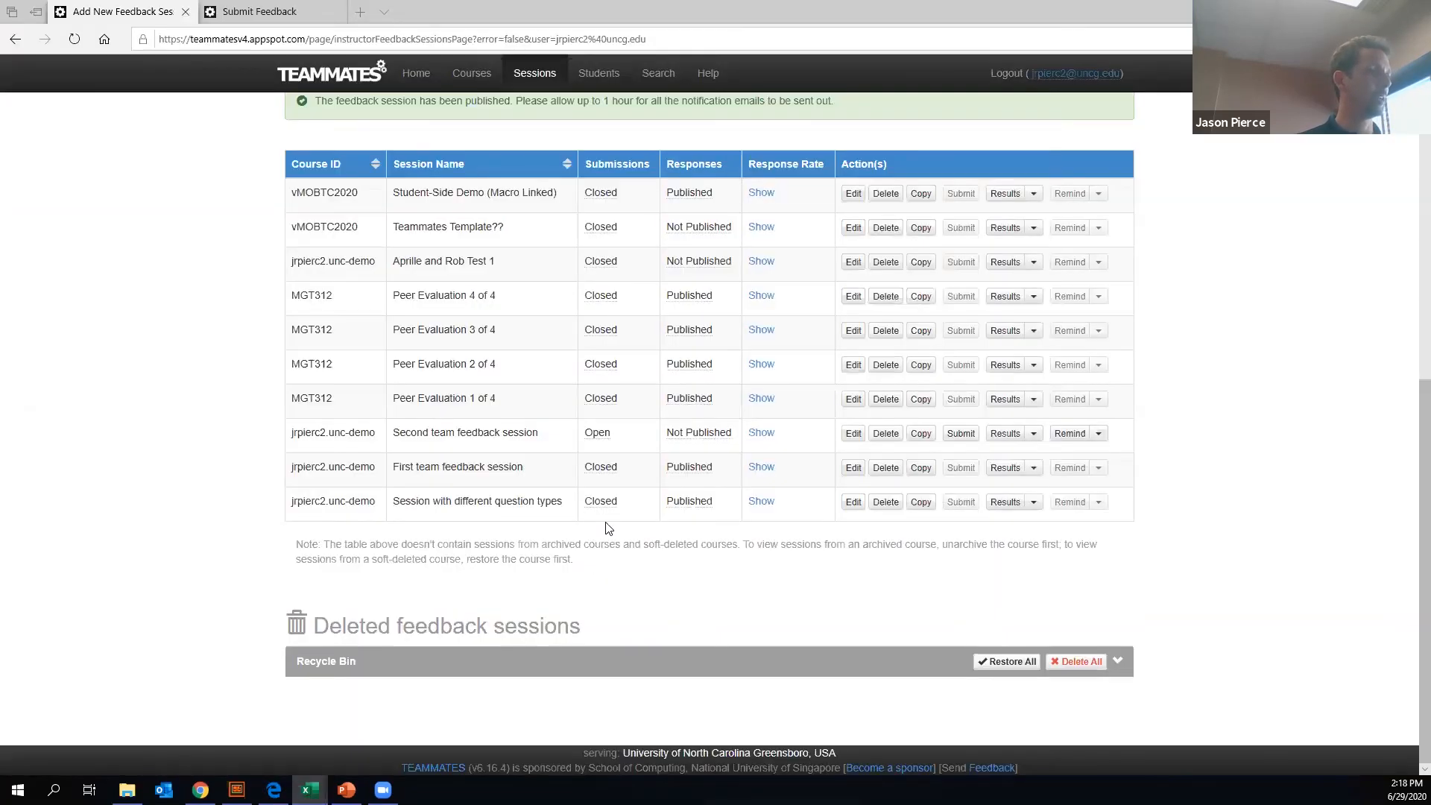
mouse_move(311, 790)
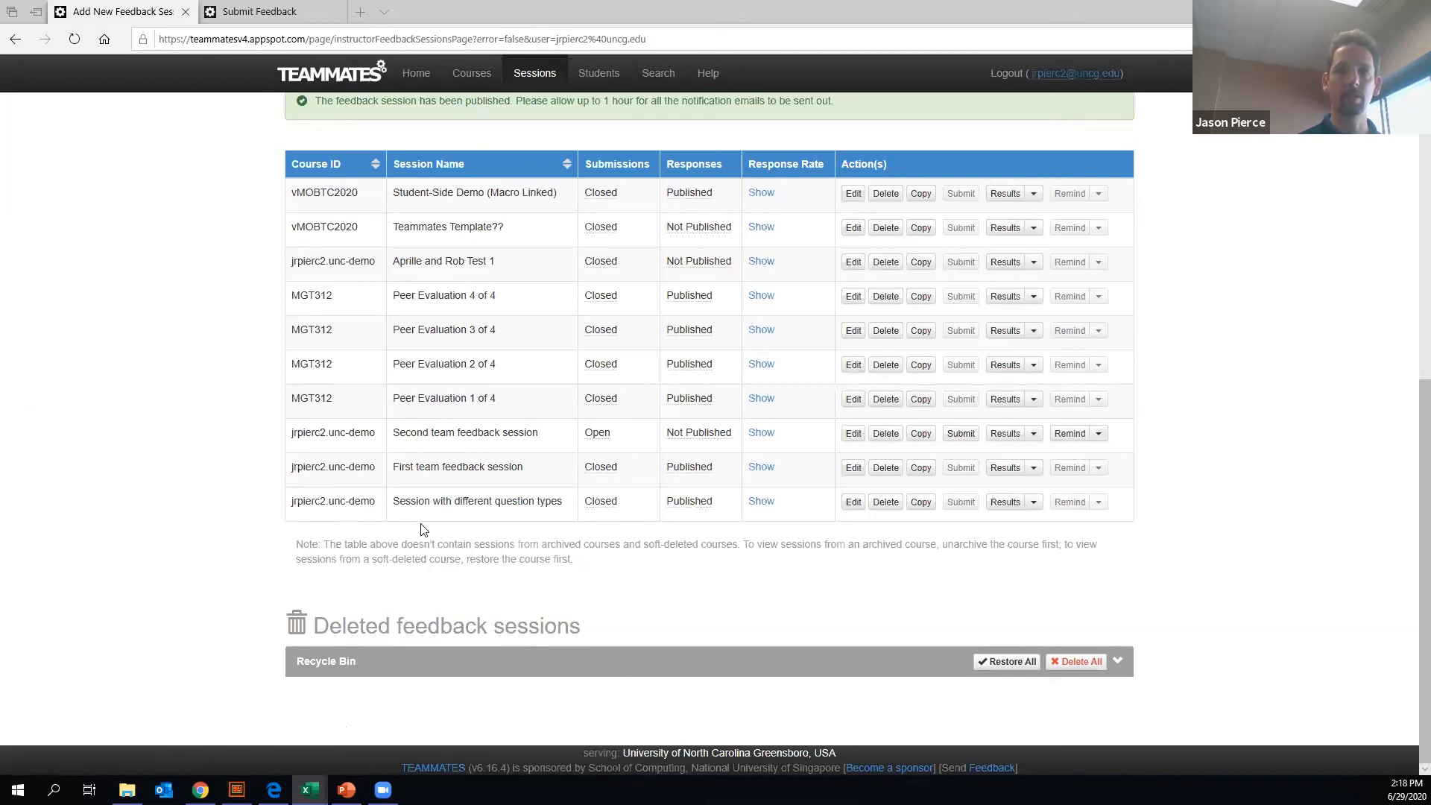
key("alt+Tab")
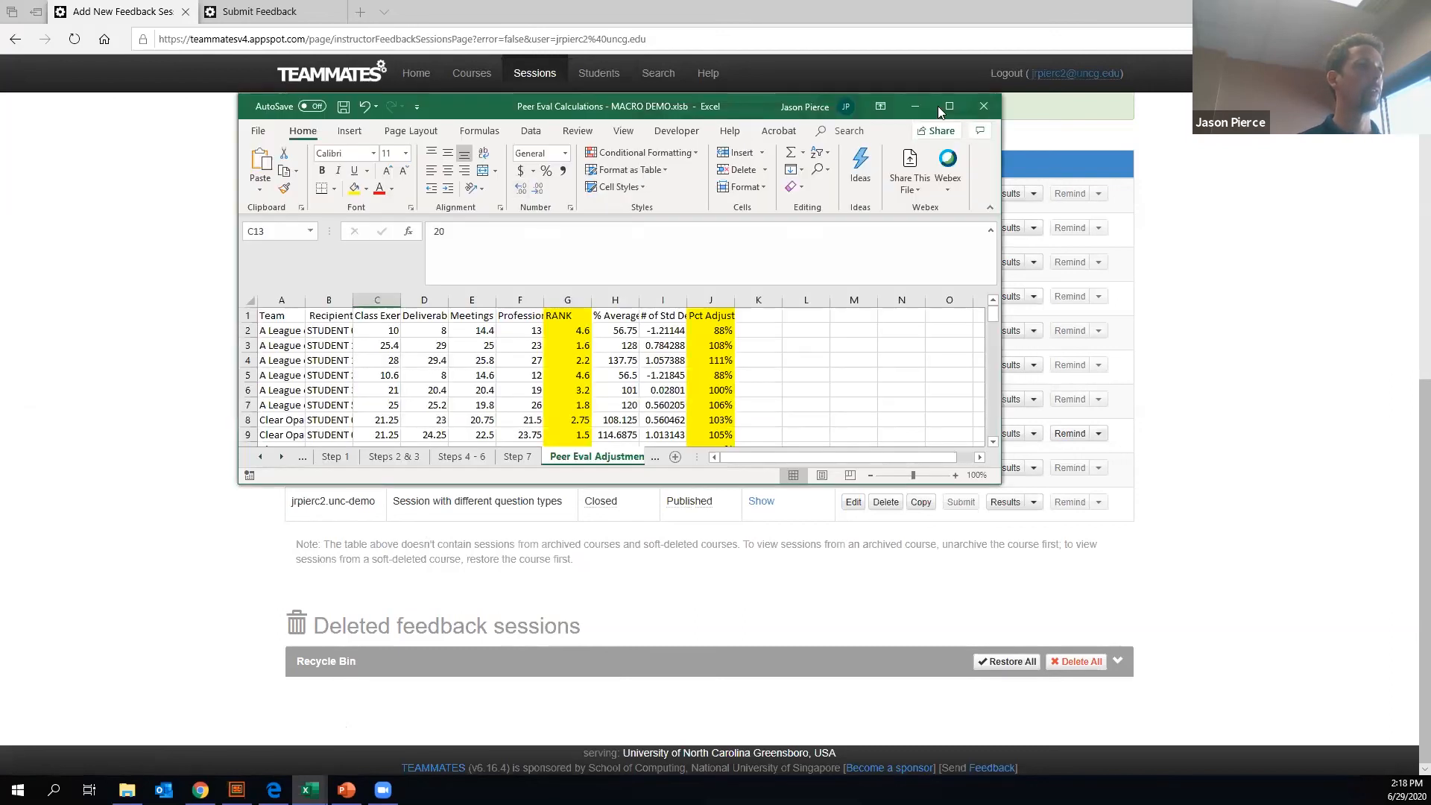
key("super+Up")
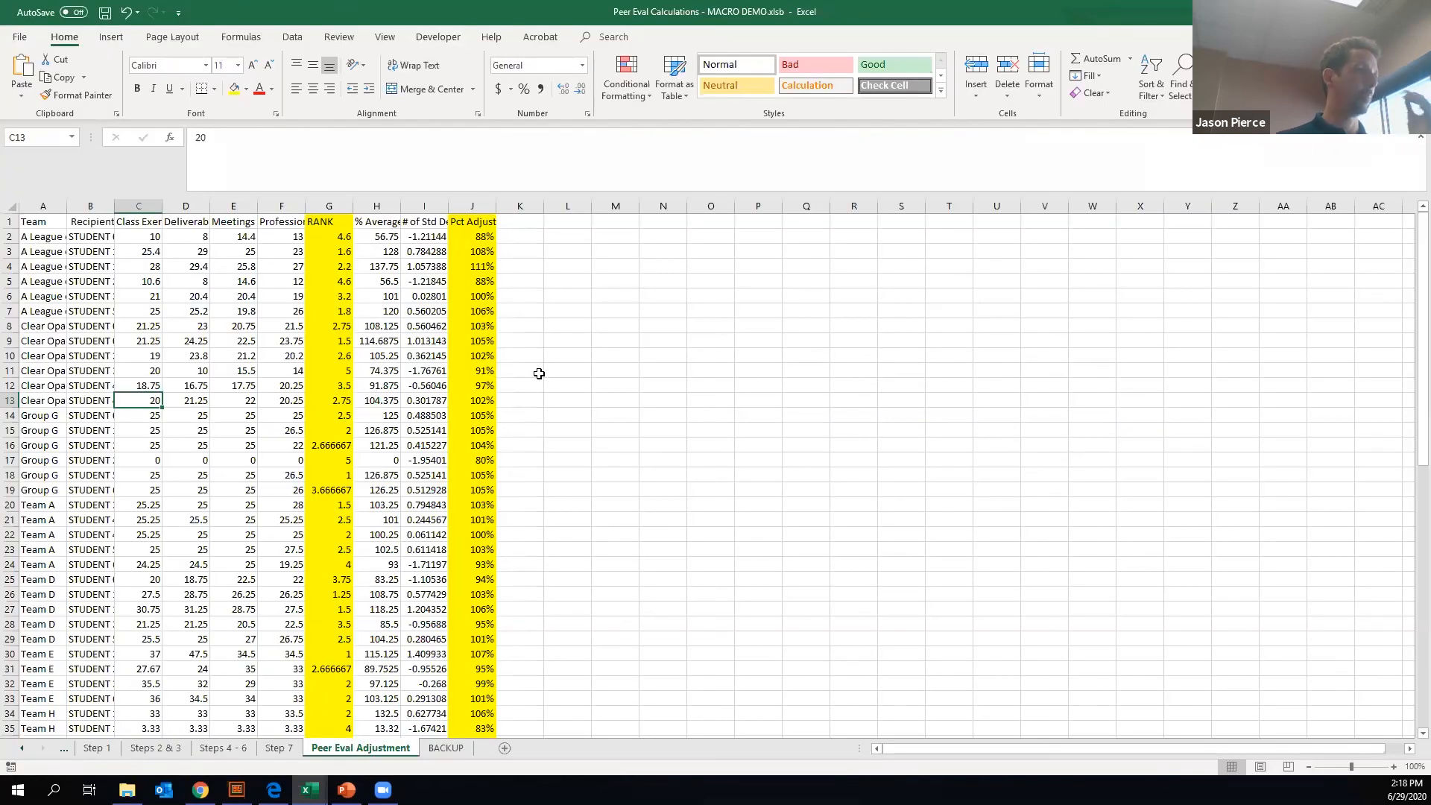
- Review the rows of the Peer Eval Adjustment sheet and highlight cells in its Team and Recipient columns
scroll(422, 477, "down", 19)
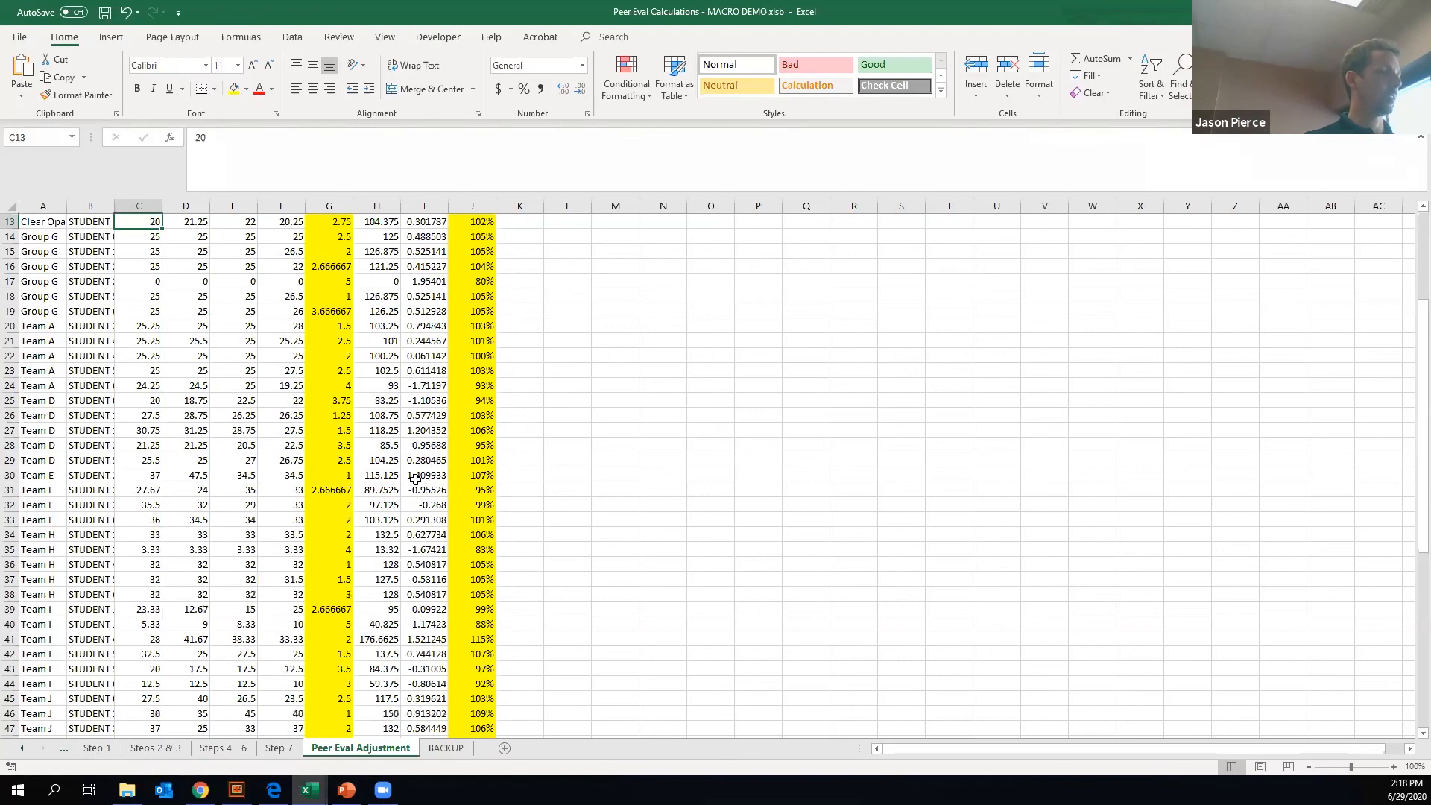
scroll(373, 479, "up", 4)
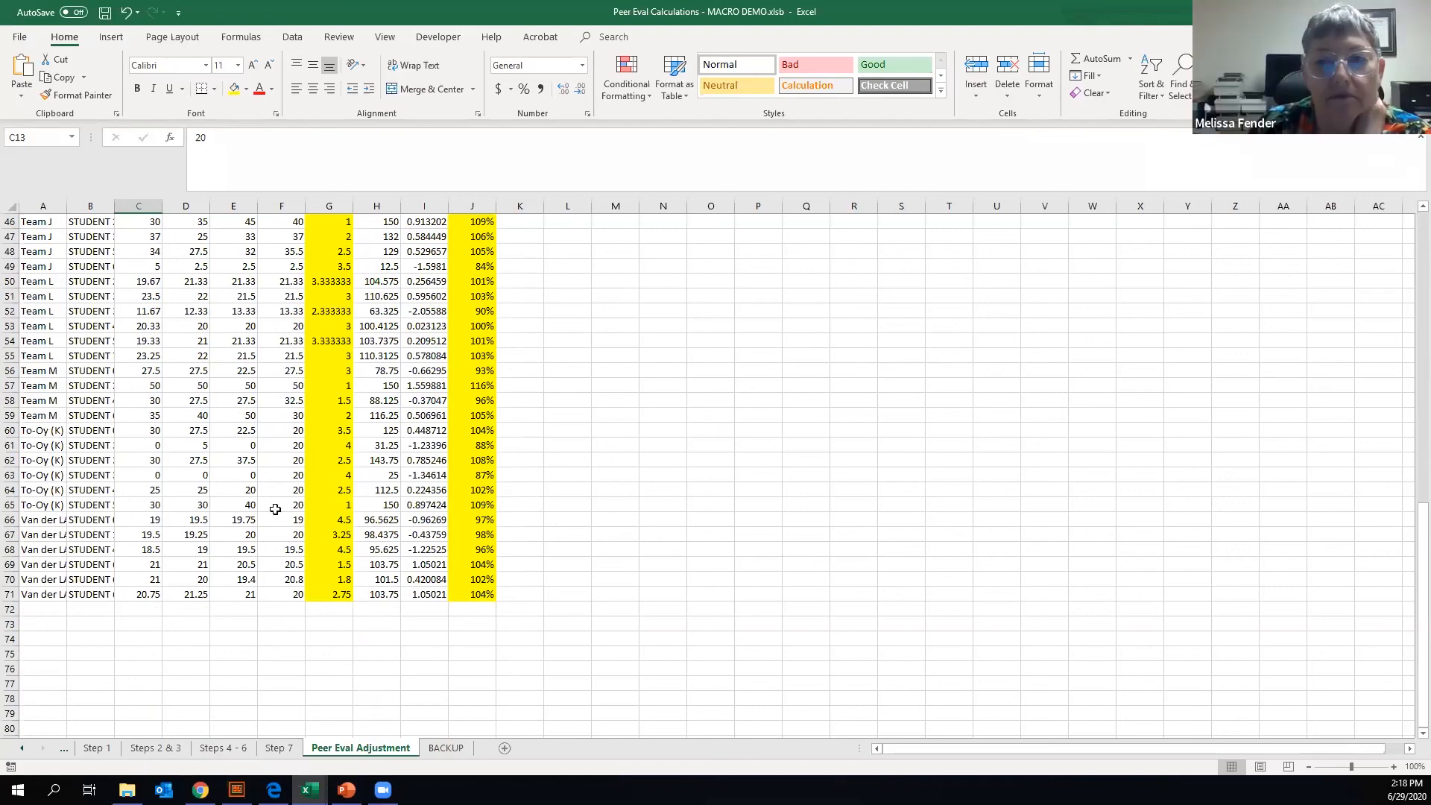
scroll(275, 505, "up", 4)
scroll(275, 504, "up", 11)
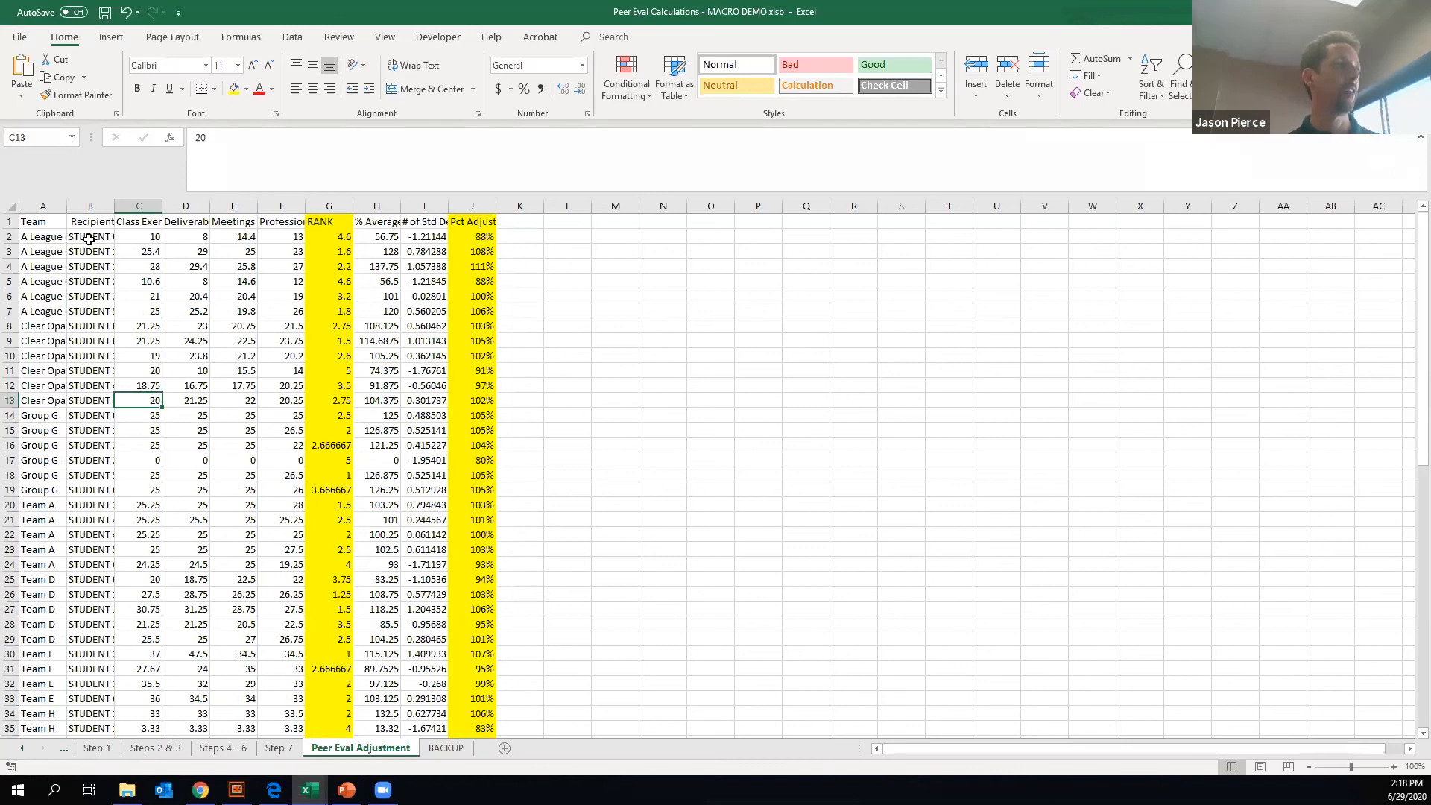
left_click_drag(42, 239, 56, 356)
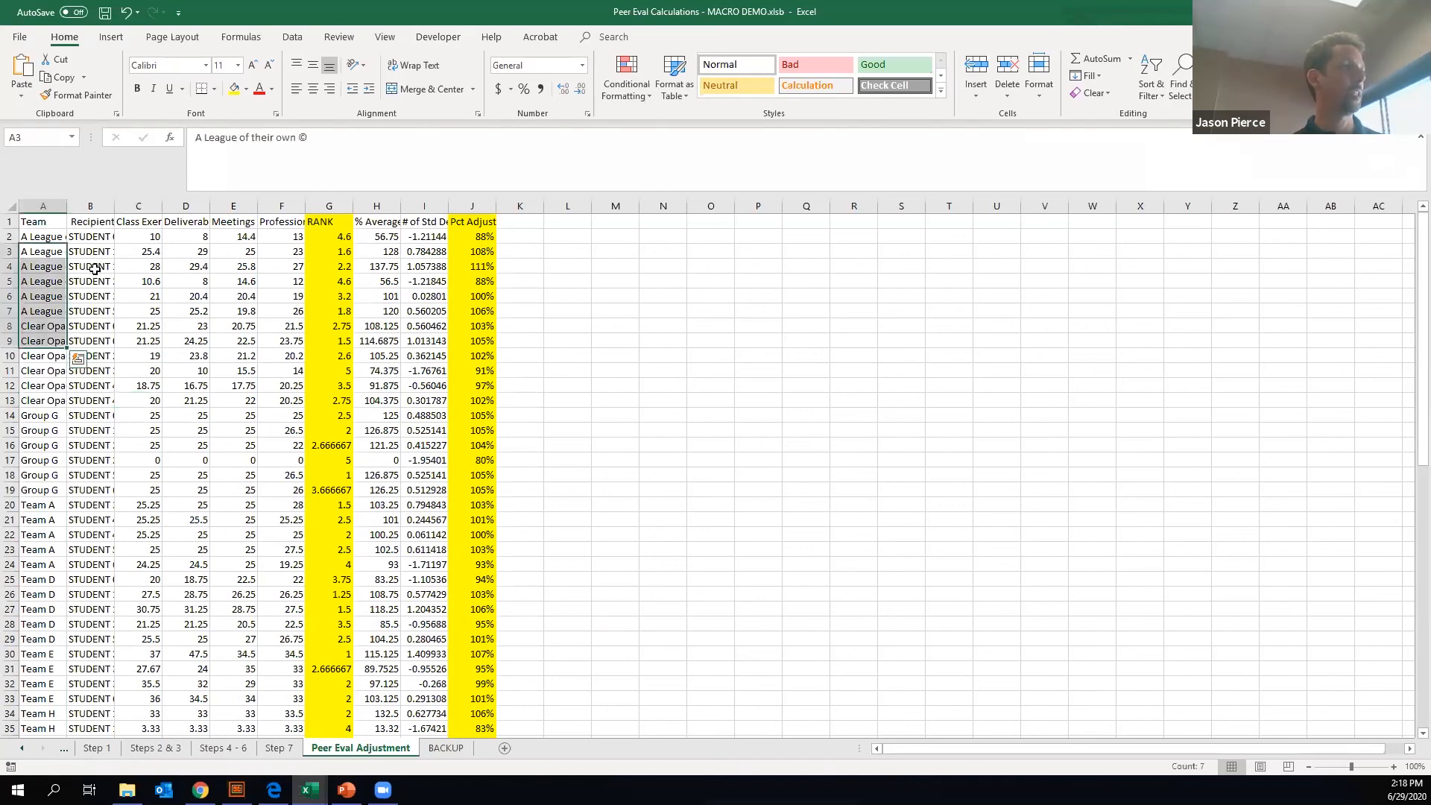
left_click_drag(96, 237, 88, 471)
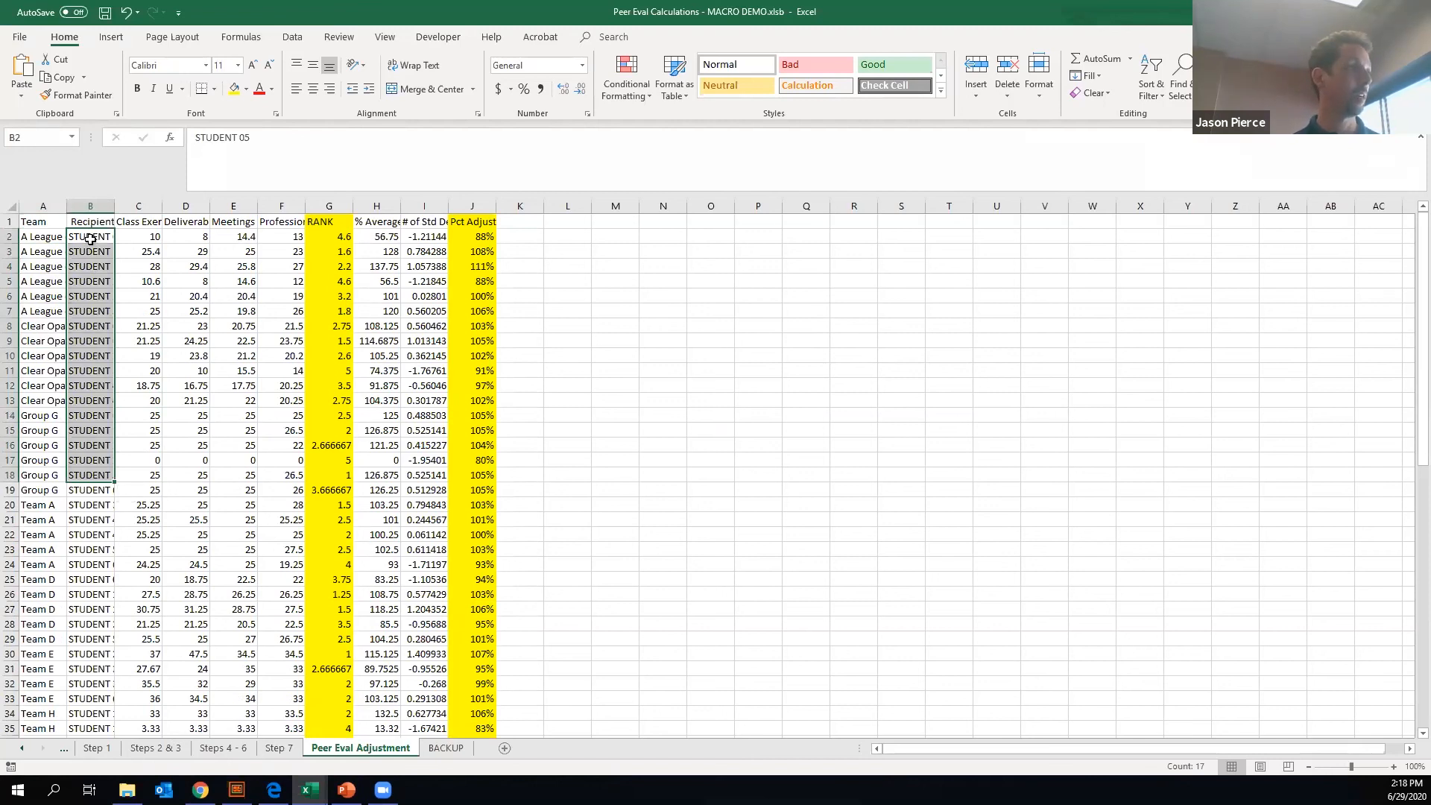
- Examine the RANK and Pct Adjust headings and highlight the first recipient's four category scores in C2:F2 on the Peer Eval Adjustment sheet
left_click(159, 236)
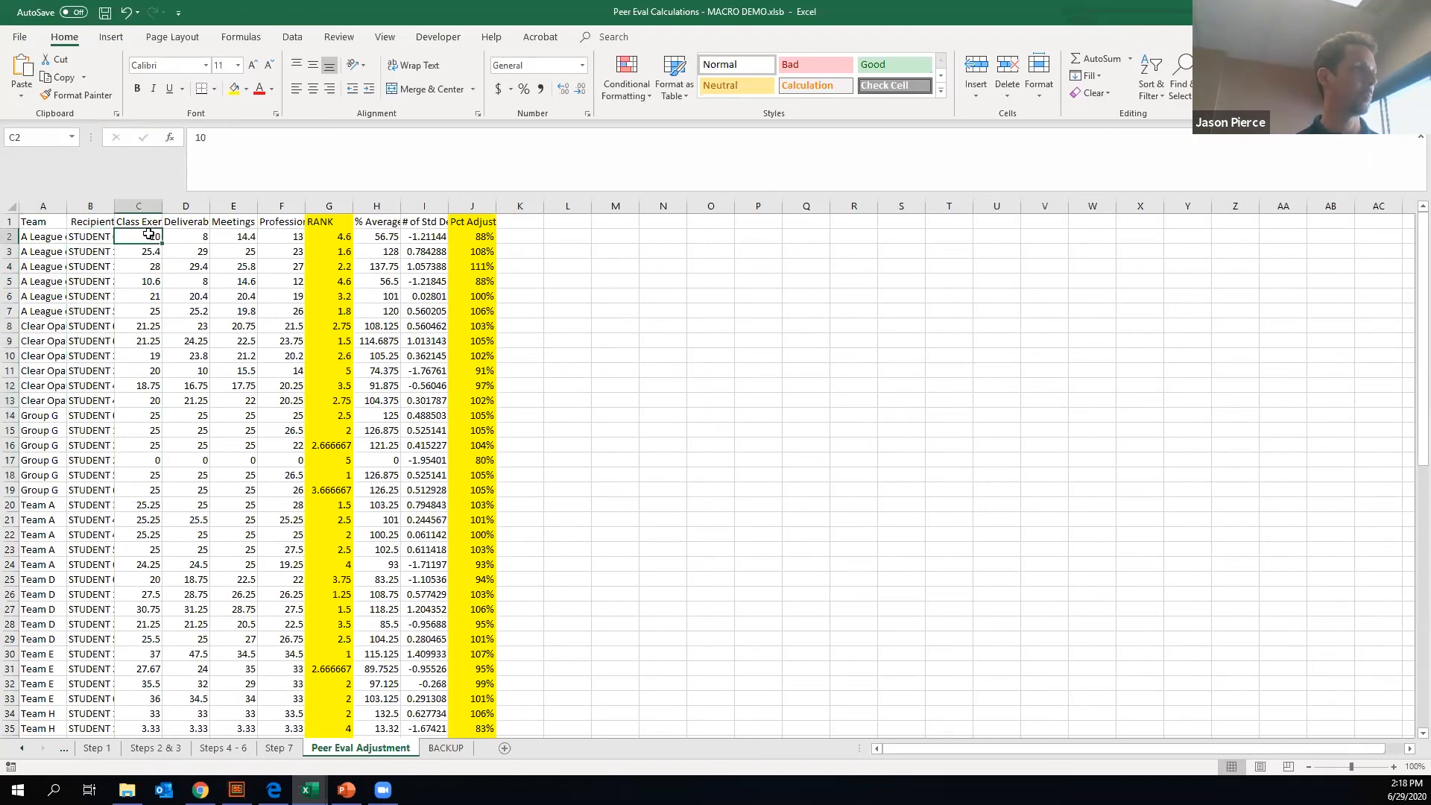
left_click(340, 222)
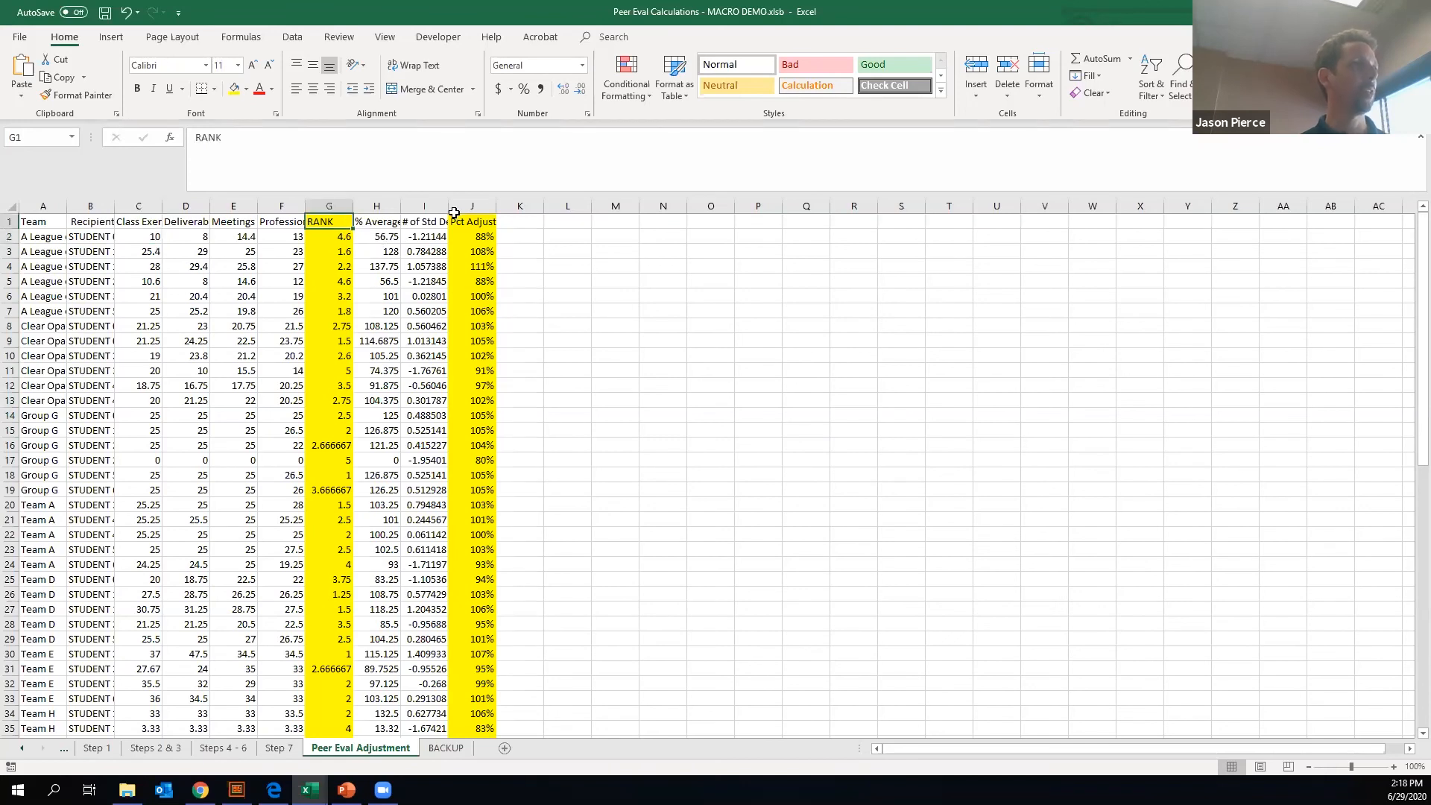
left_click(474, 221)
left_click(332, 222)
left_click(455, 223)
left_click_drag(142, 236, 276, 235)
left_click_drag(152, 237, 284, 240)
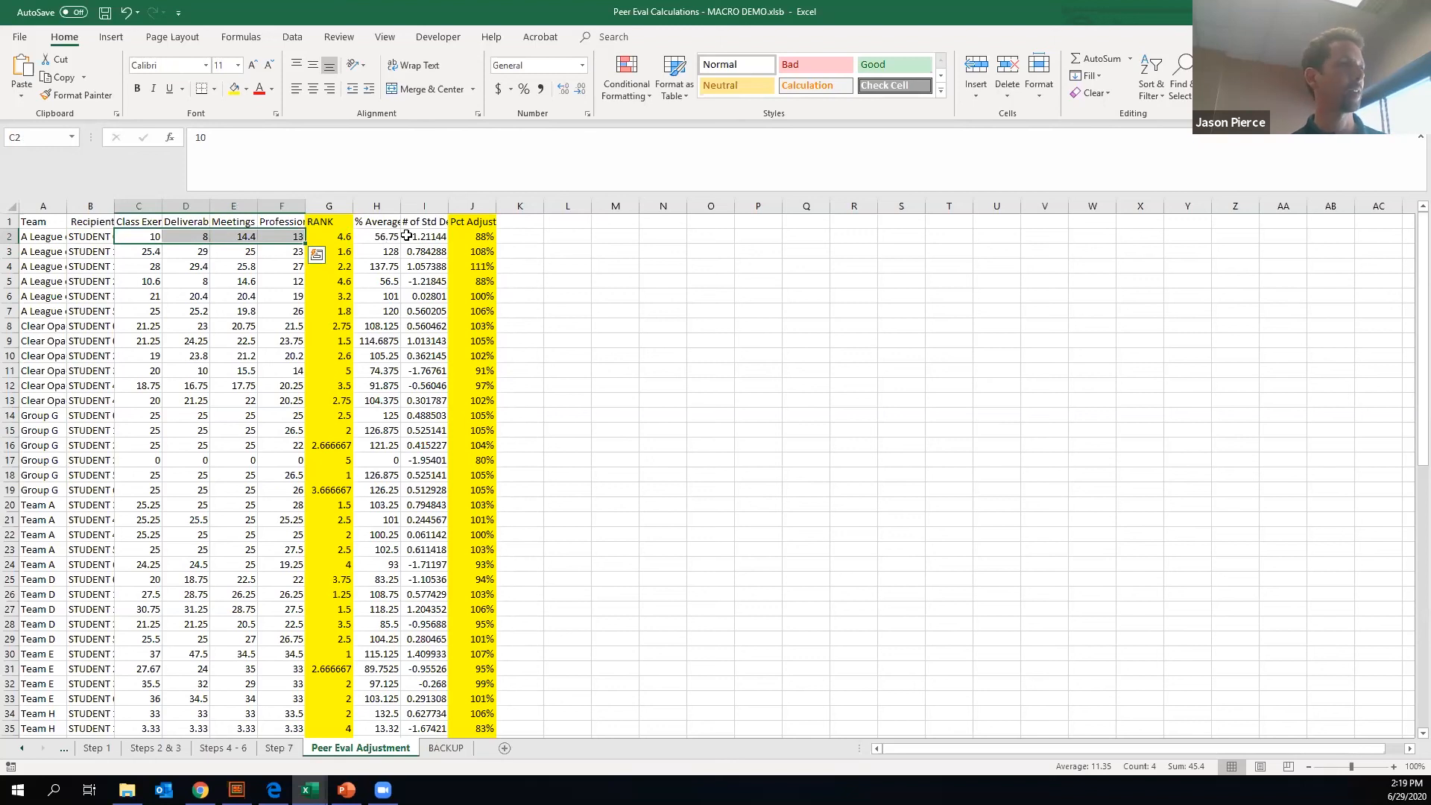
- Highlight the first team's Pct Adjust percentages in J2:J7 and compare them with the members' RANK values
left_click(477, 238)
mouse_move(480, 234)
left_mouse_down()
mouse_move(481, 309)
mouse_move(481, 236)
left_mouse_up()
left_click_drag(480, 235, 481, 313)
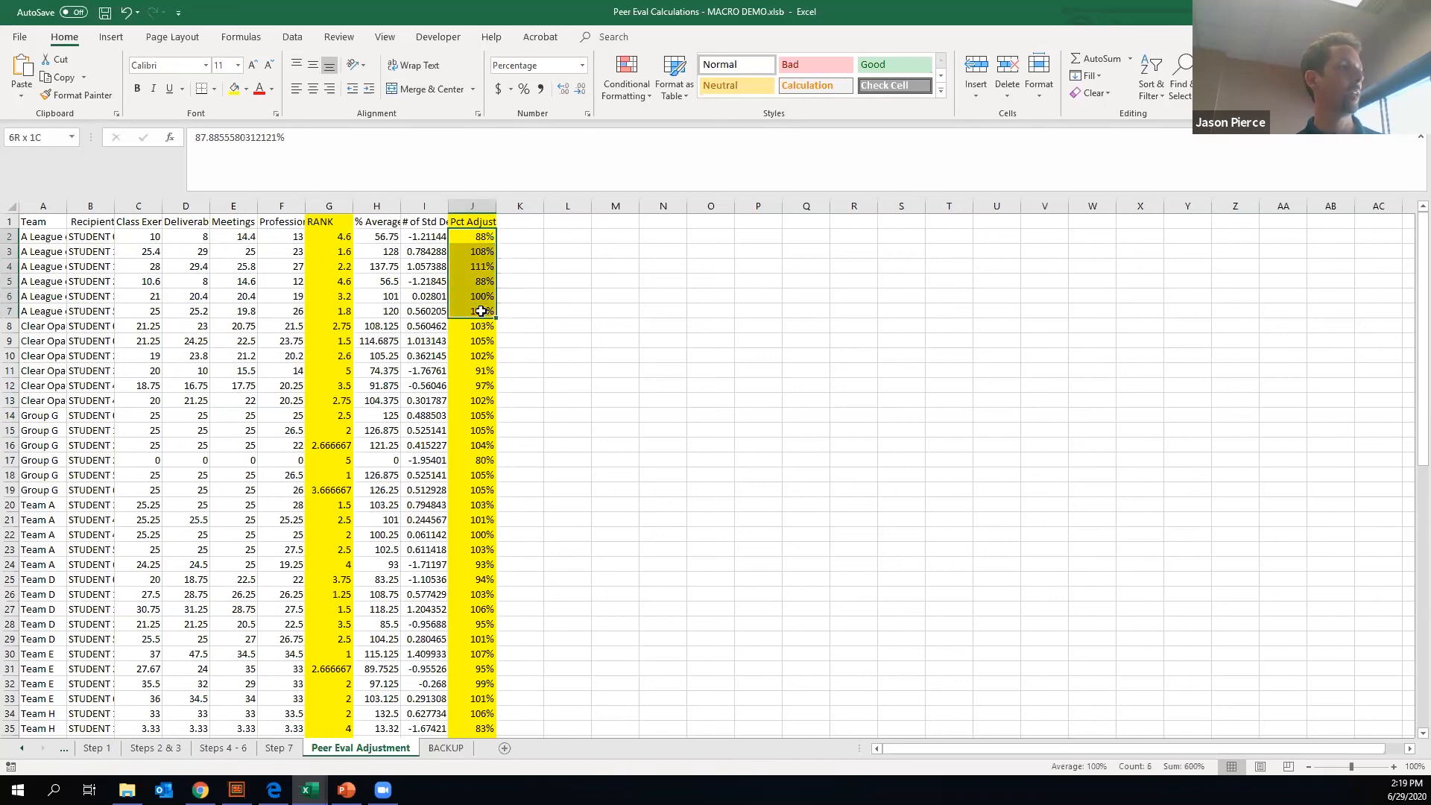
left_click(559, 298)
left_click_drag(480, 235, 485, 314)
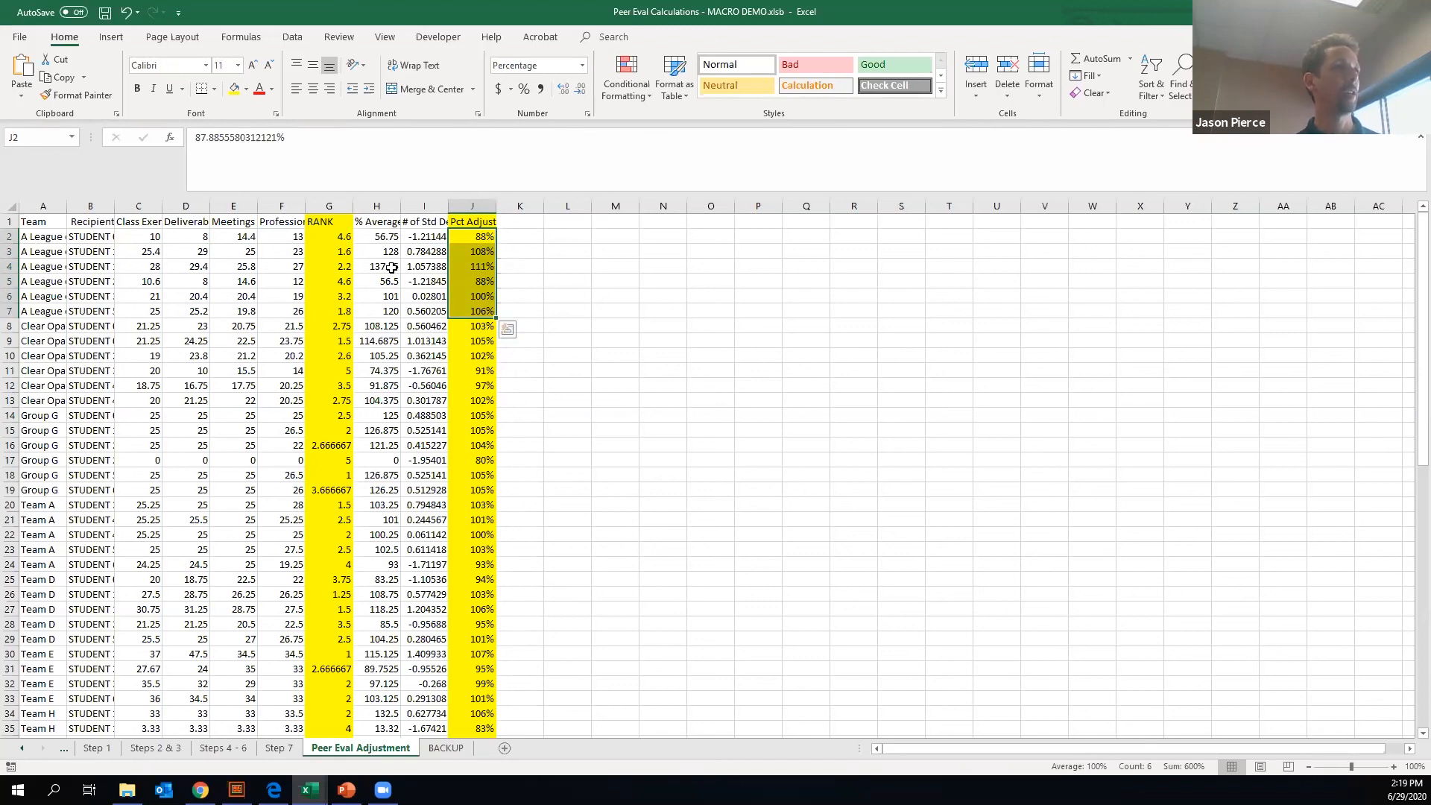
left_click(343, 253)
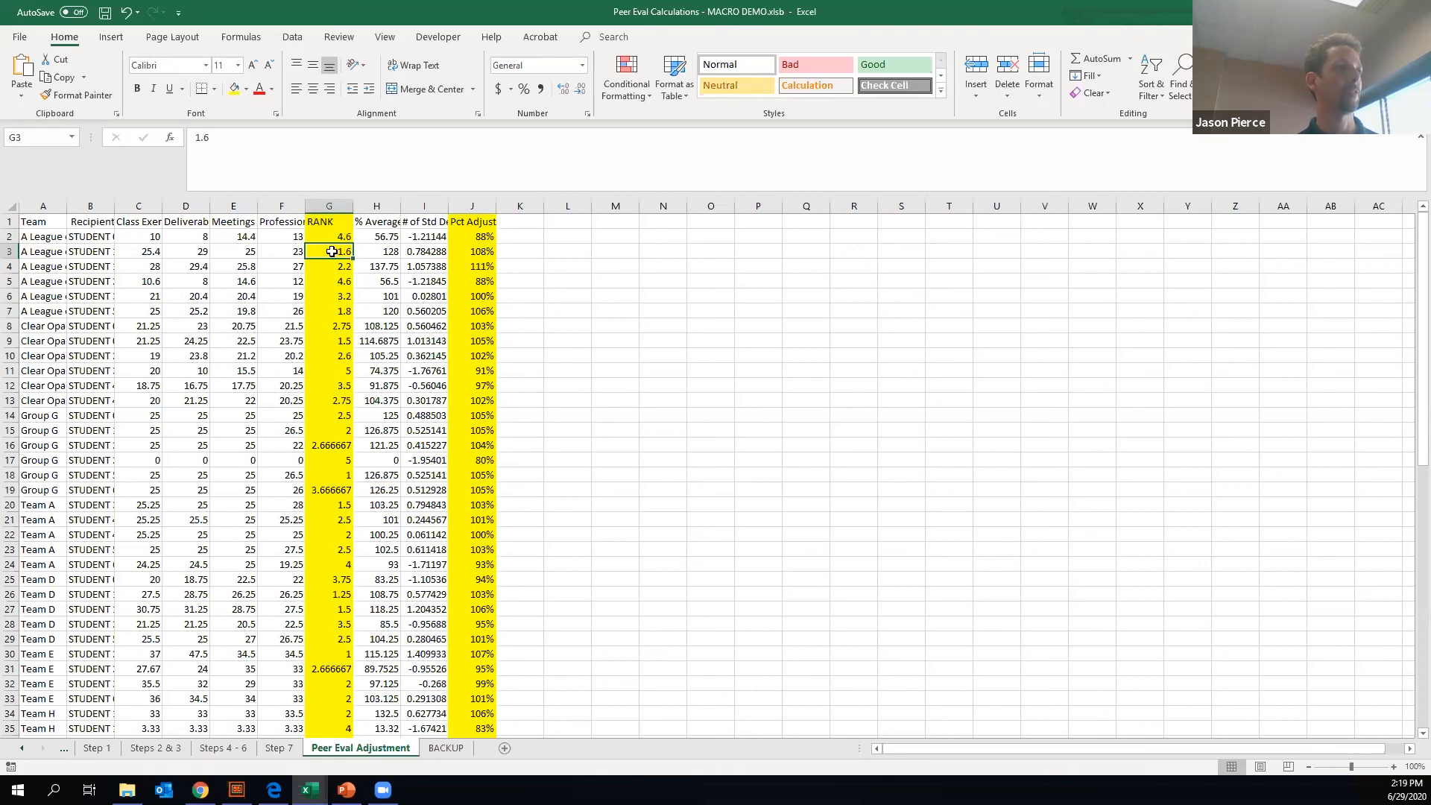
left_click_drag(475, 252, 477, 266)
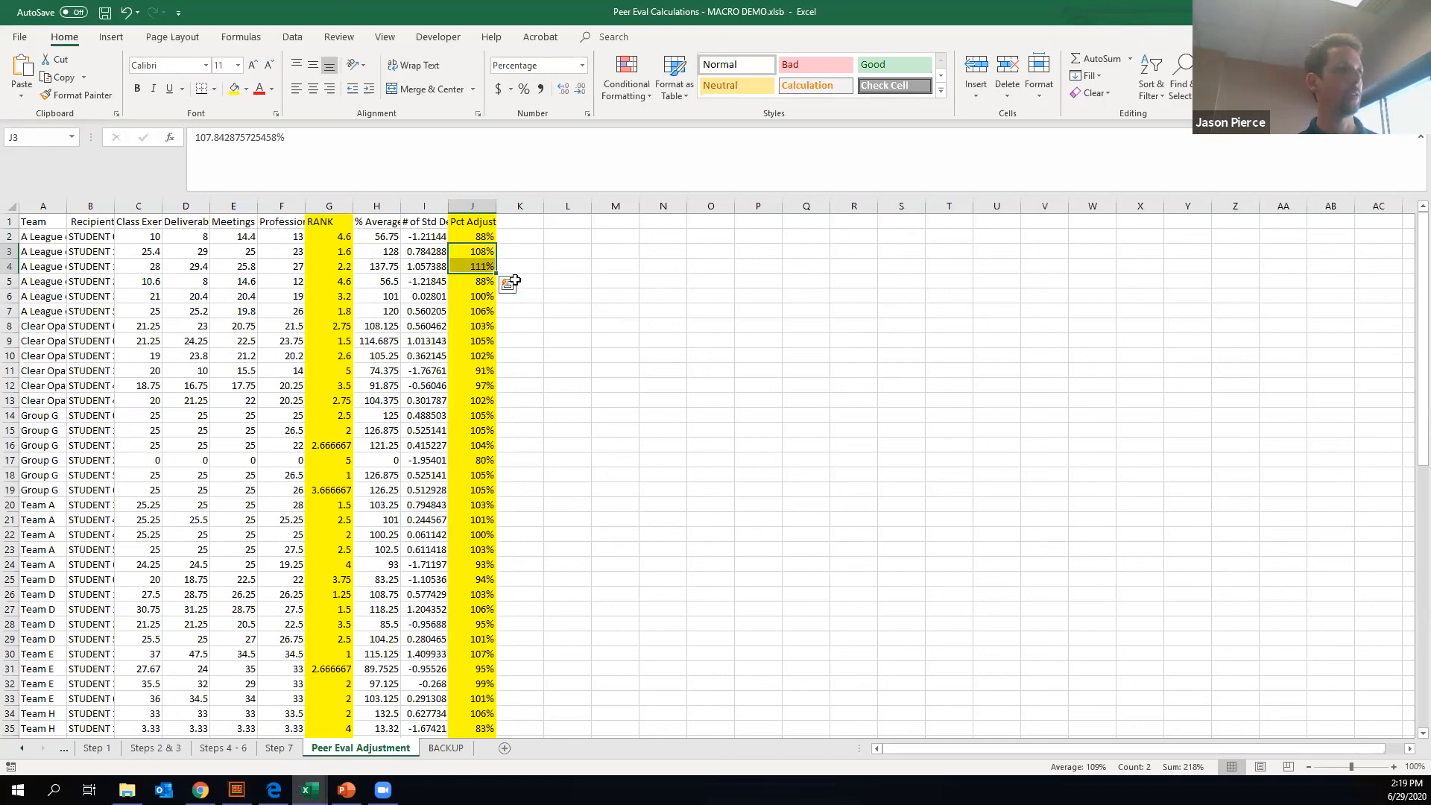
left_click_drag(480, 238, 480, 266)
left_click(485, 307, "shift")
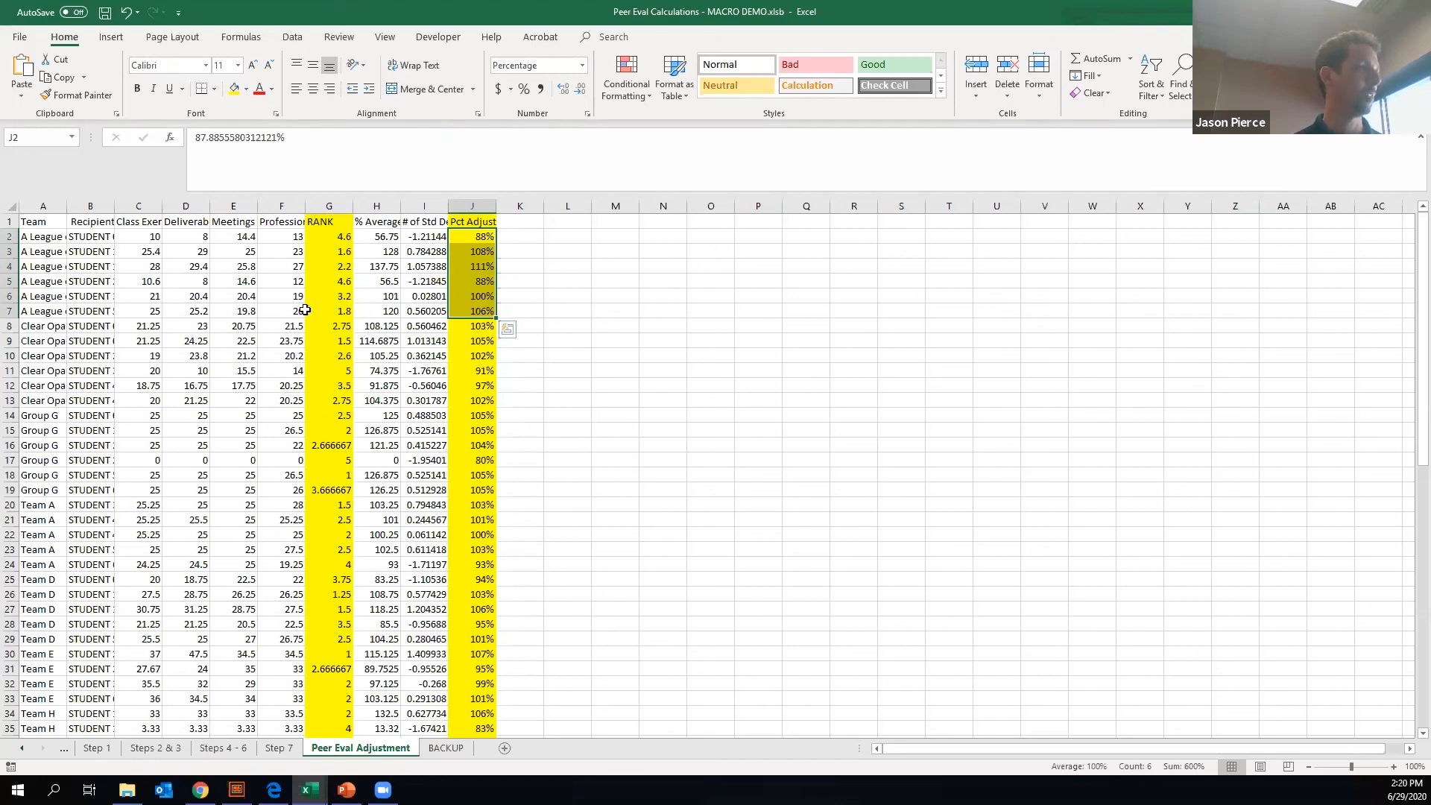
left_click(440, 387)
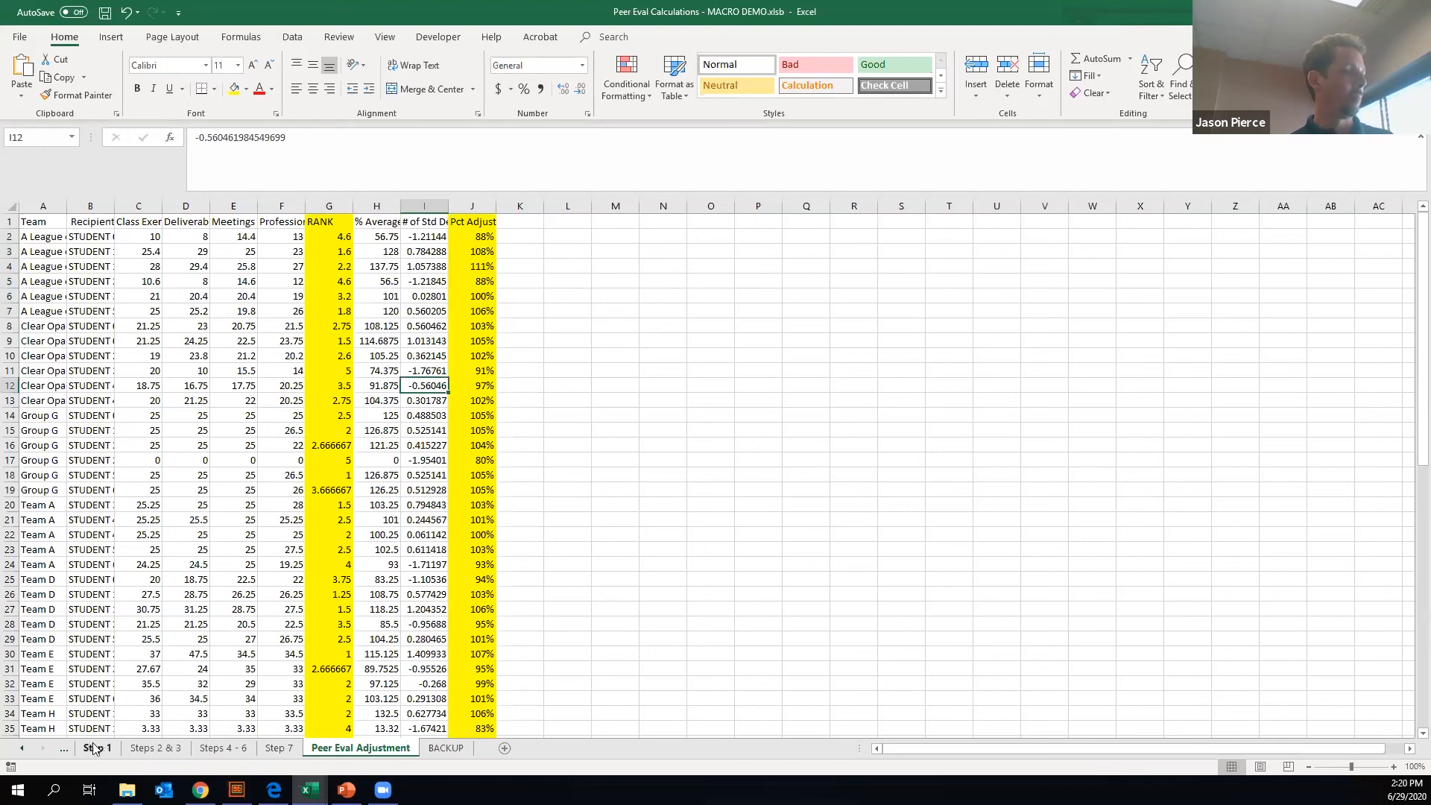
- Open the INSTRUCTIONS sheet and review the steps for preparing data before running the macro, down to the optional backup deletion
left_click(21, 748)
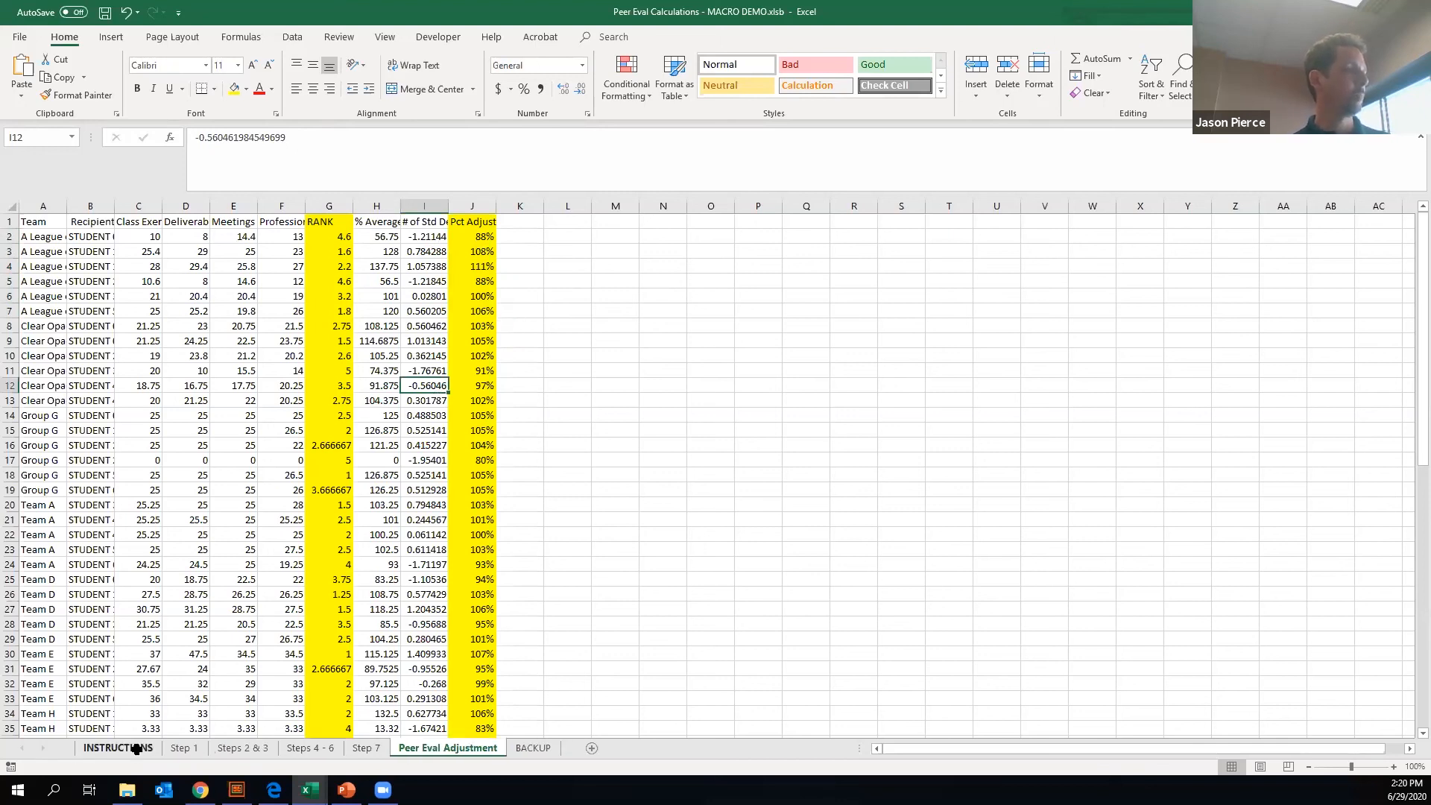
left_click(126, 748)
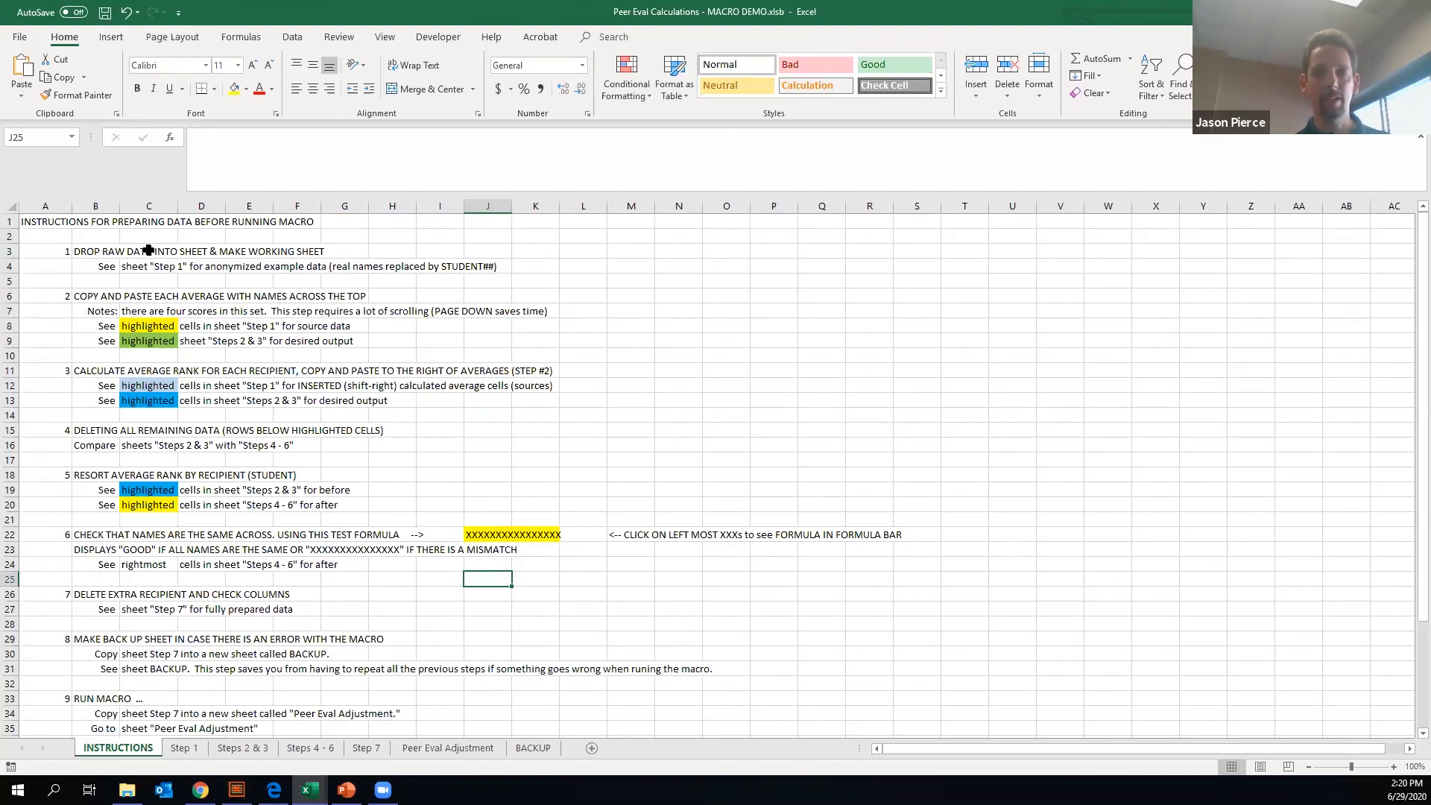
left_click(37, 221)
left_click_drag(260, 445, 439, 706)
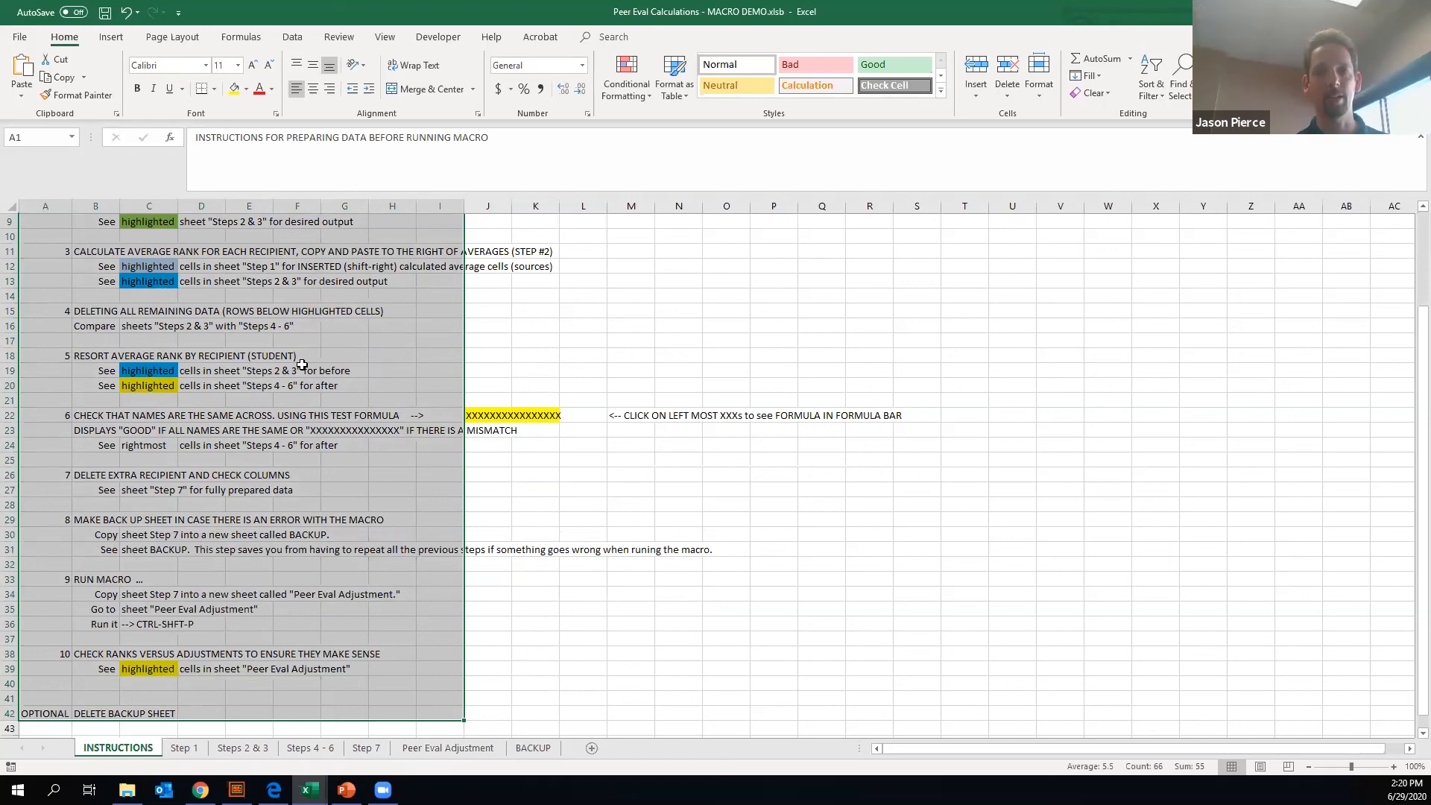
scroll(302, 365, "up", 1)
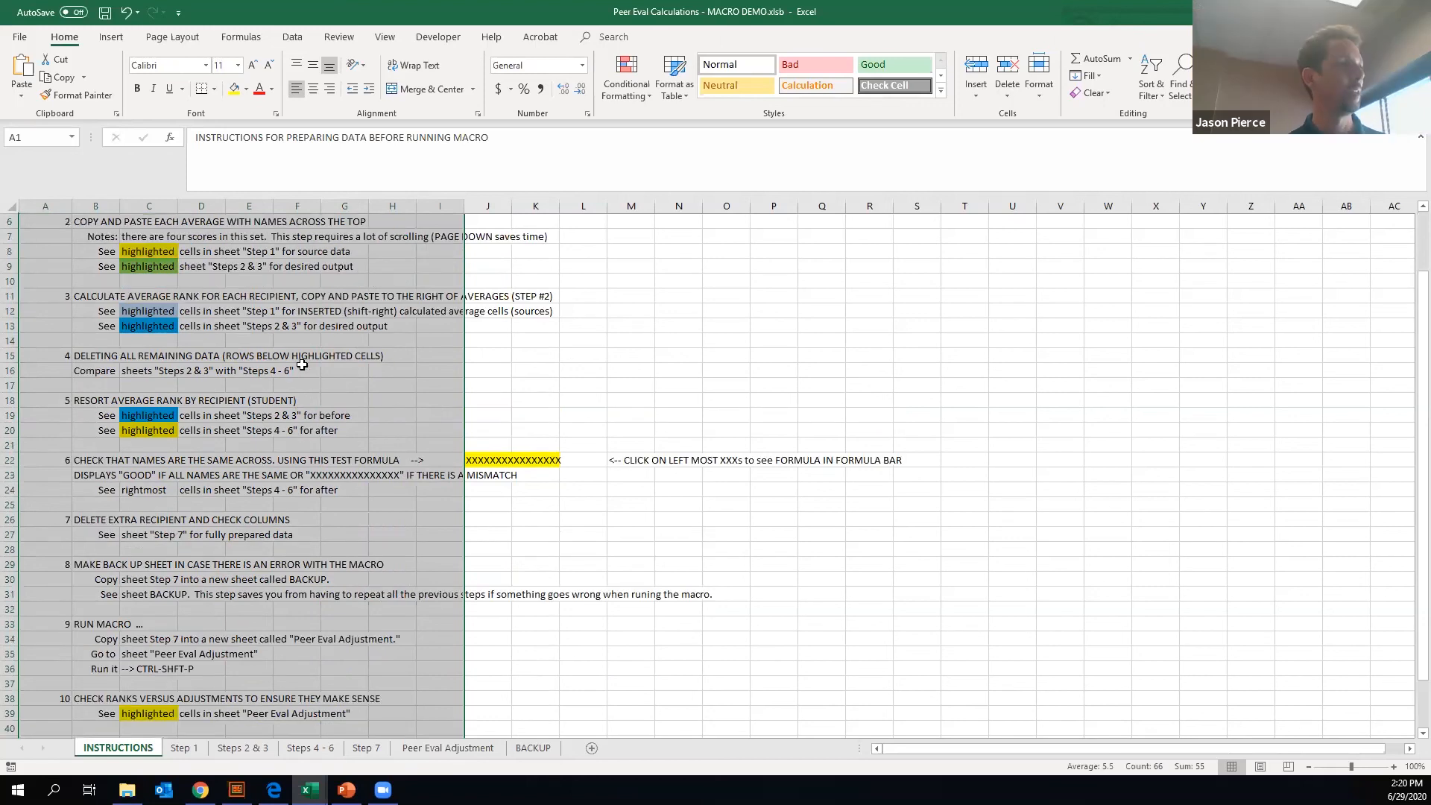
scroll(302, 365, "up", 2)
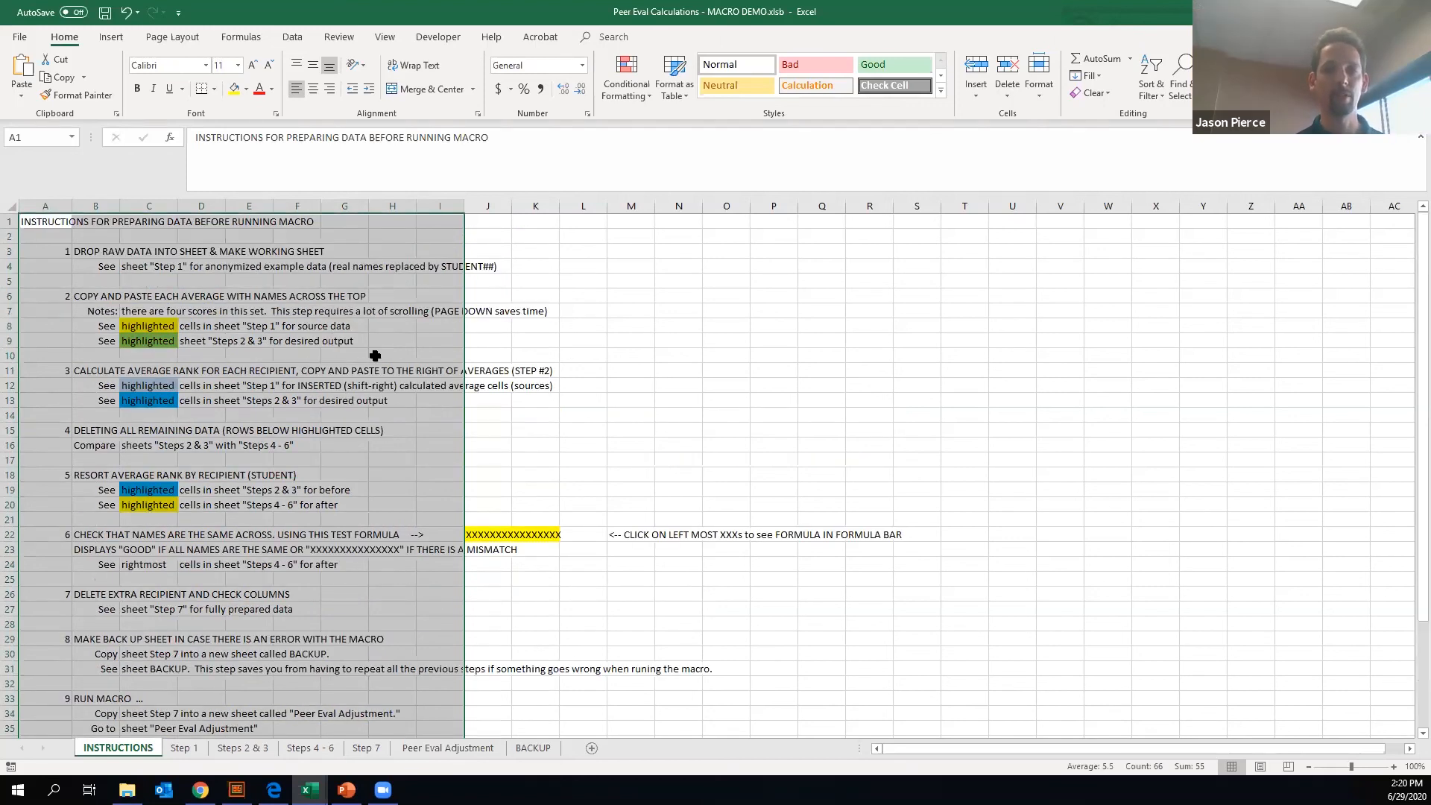
left_click(262, 297)
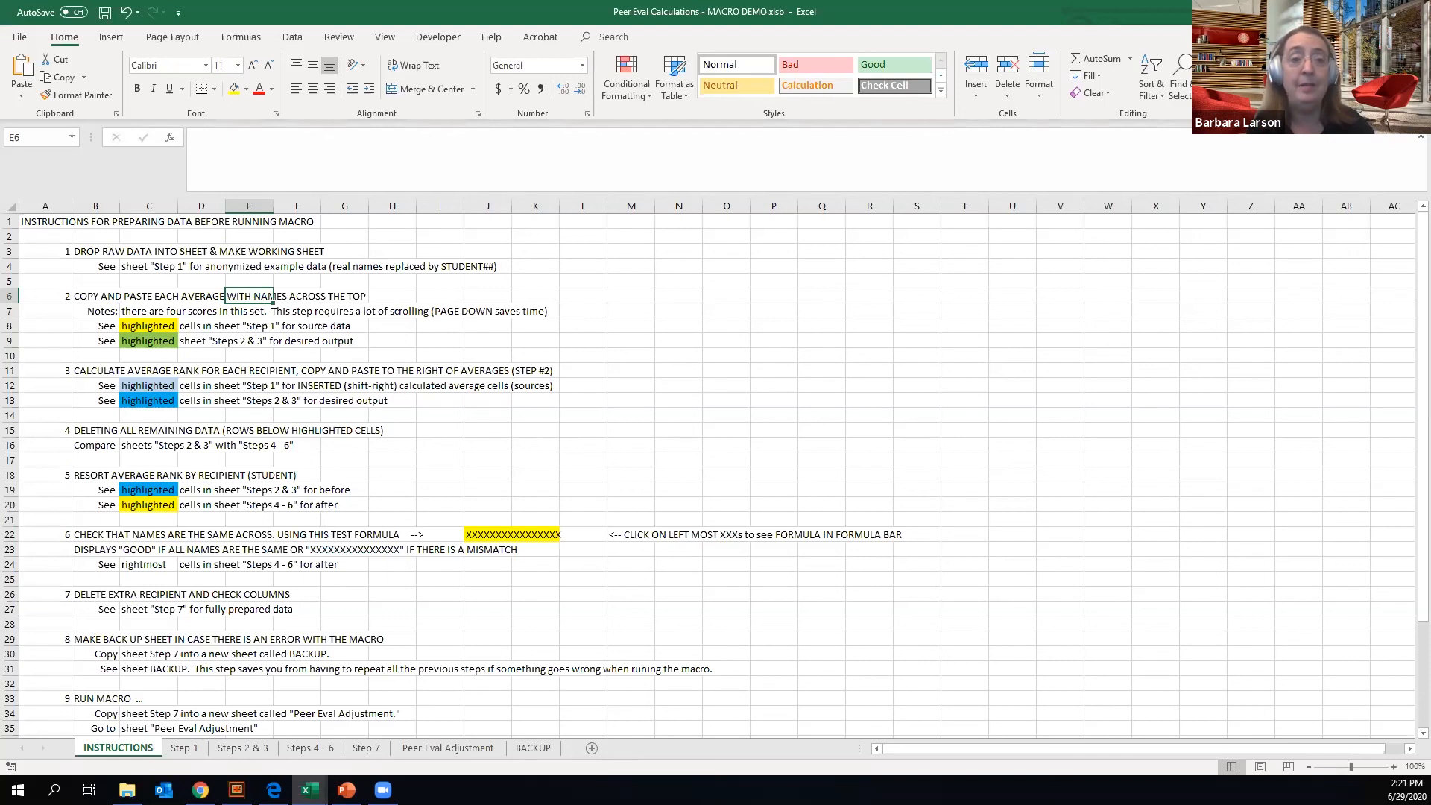
- Switch to Chrome and examine the student's Feedback Results page, from the session details to the anonymous Question 1 ratings
key("alt+Tab")
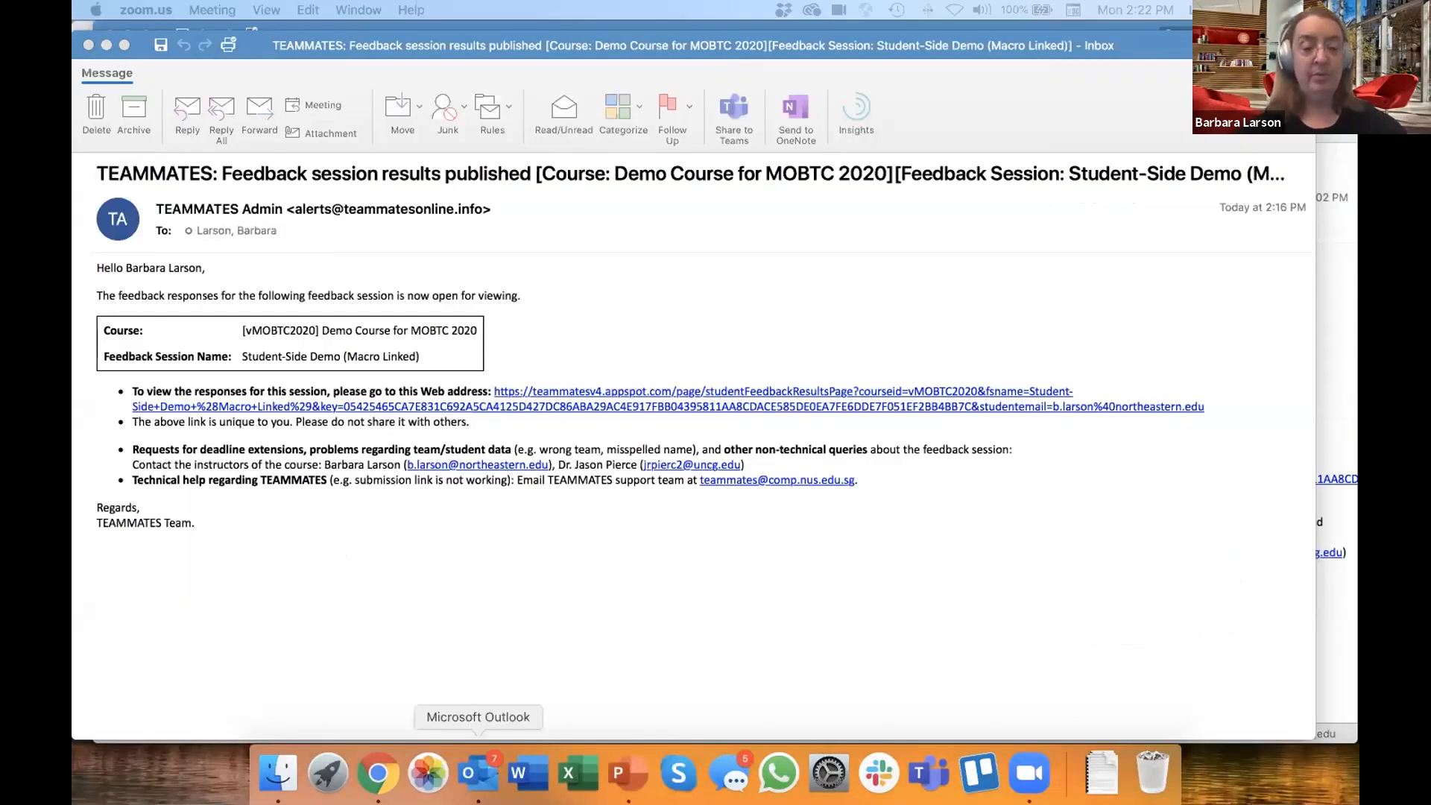
left_click(378, 773)
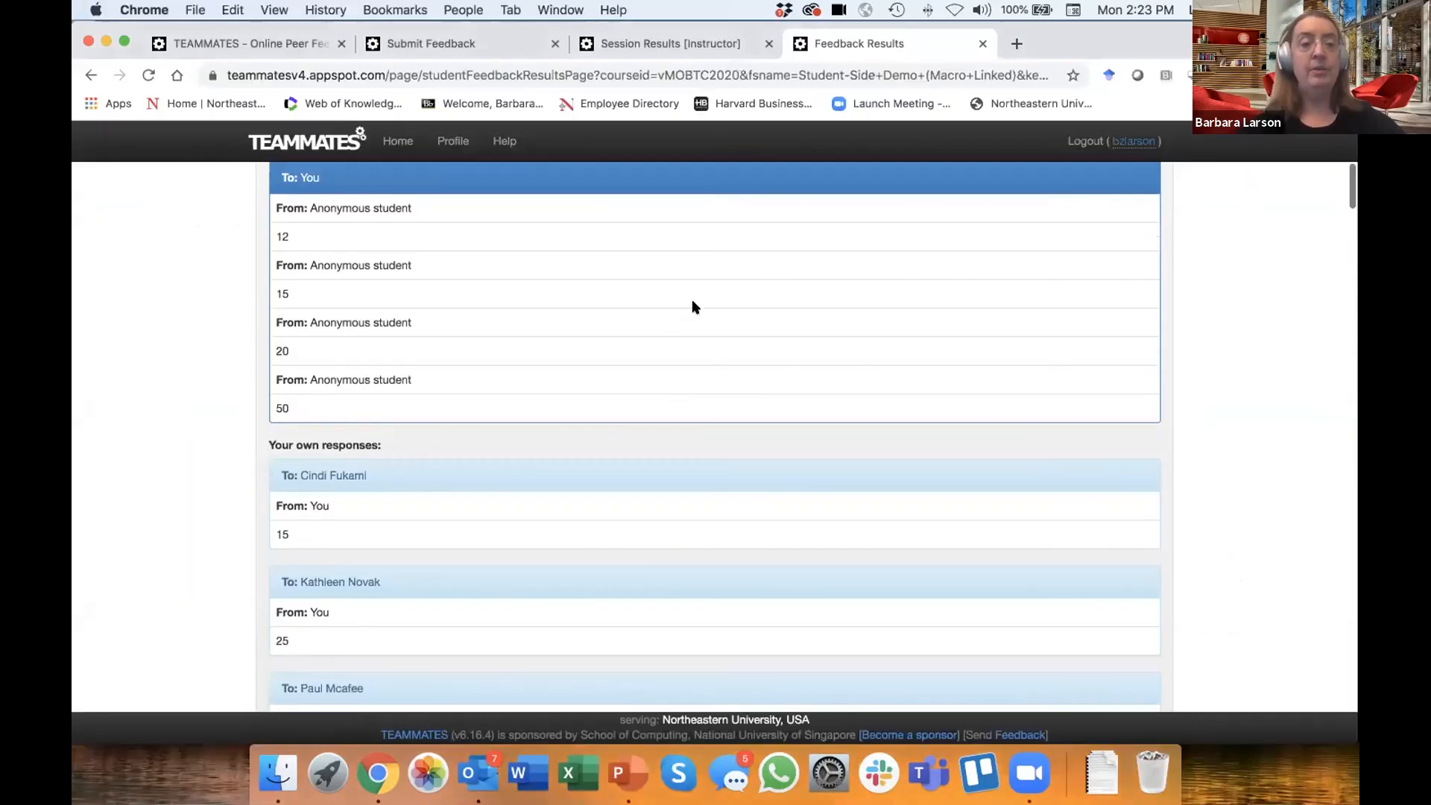
scroll(692, 307, "up", 10)
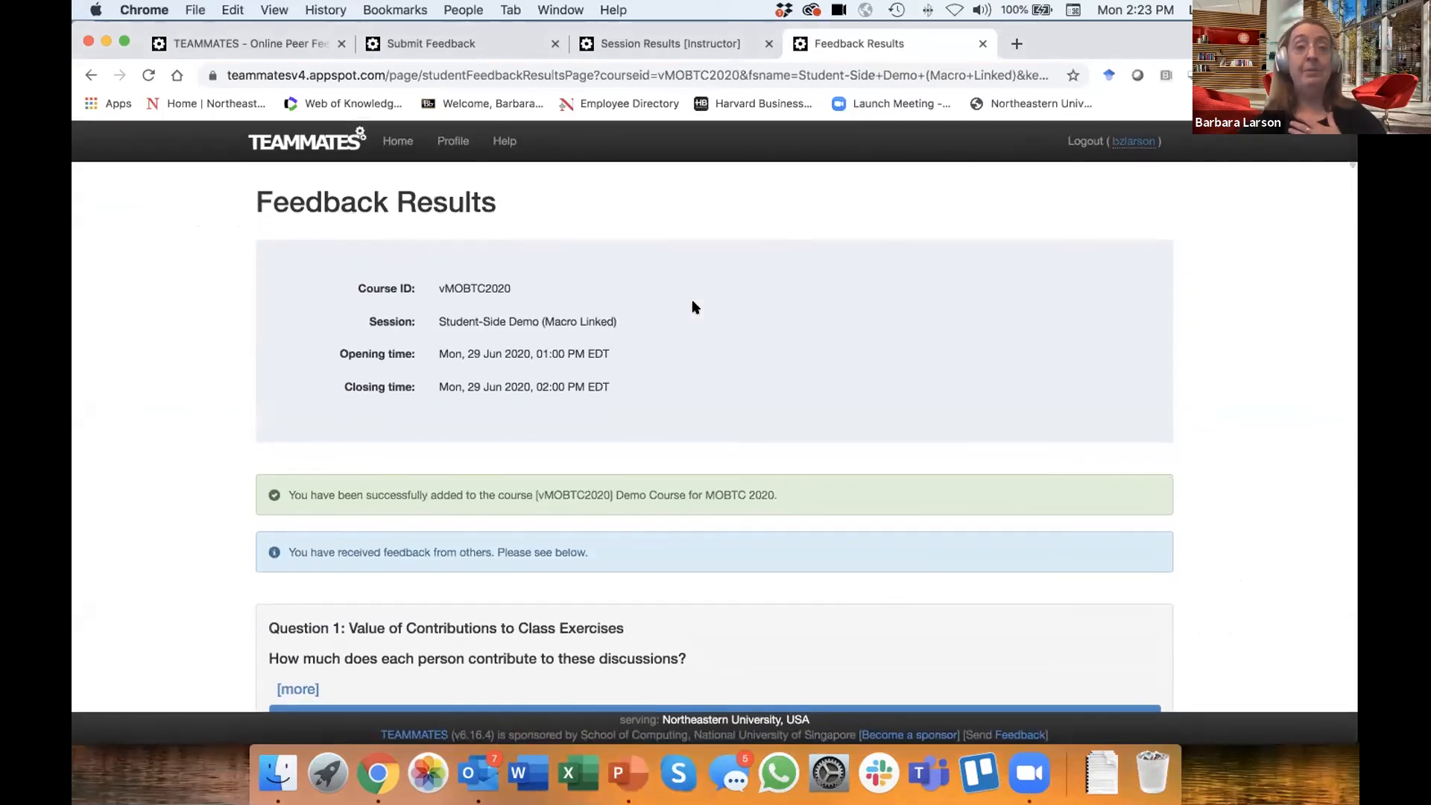
scroll(692, 301, "down", 2)
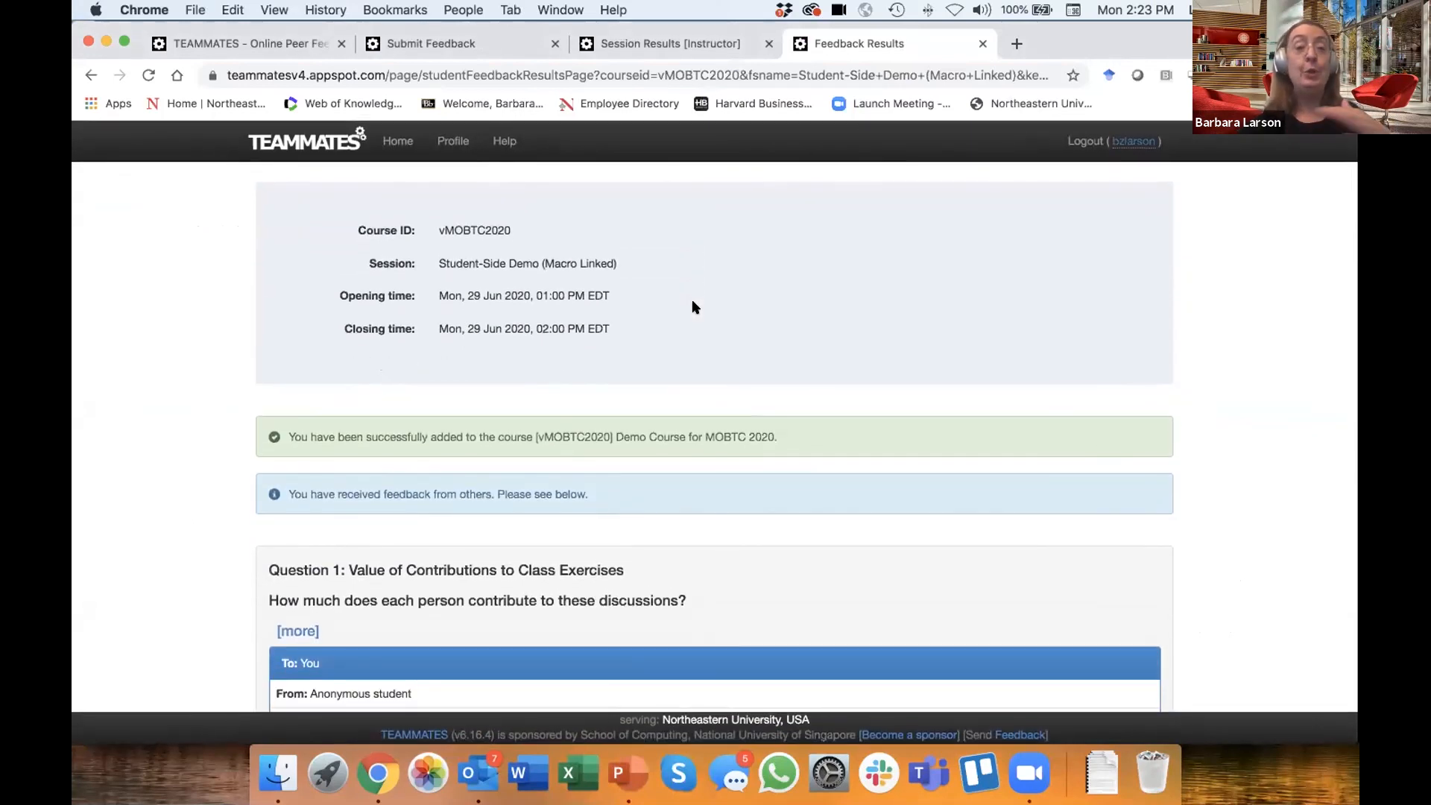
scroll(691, 306, "down", 8)
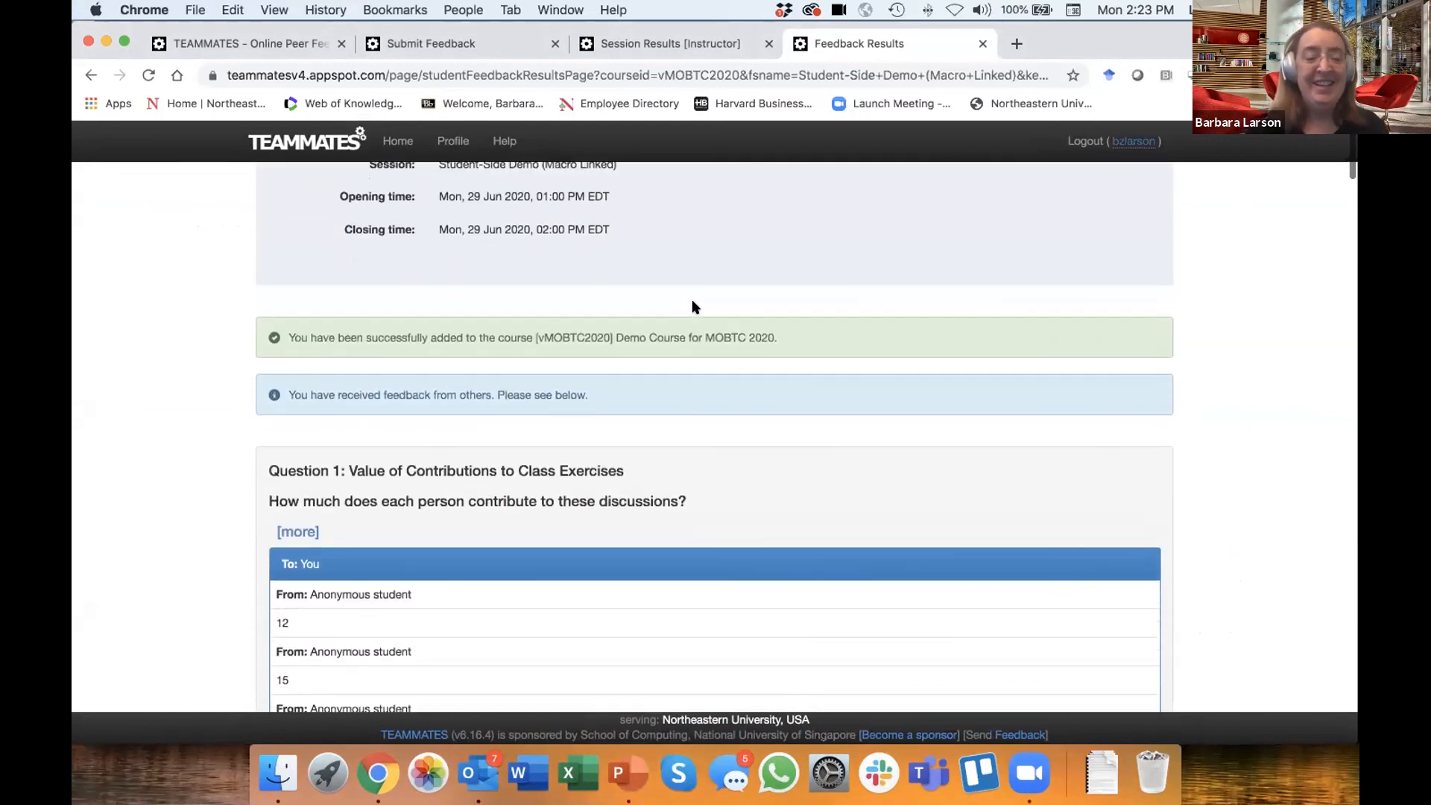
scroll(692, 306, "down", 3)
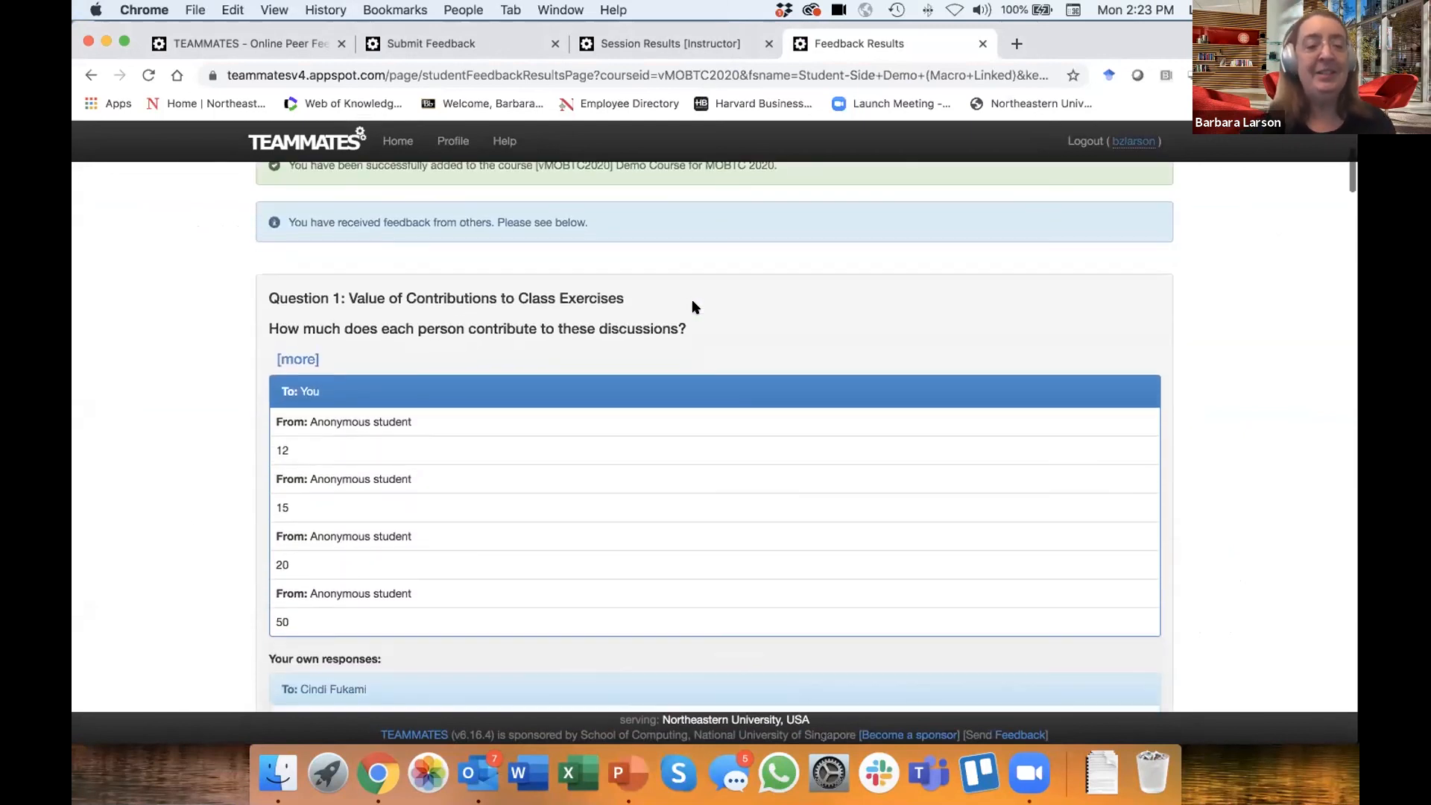
scroll(692, 306, "down", 3)
scroll(692, 306, "up", 4)
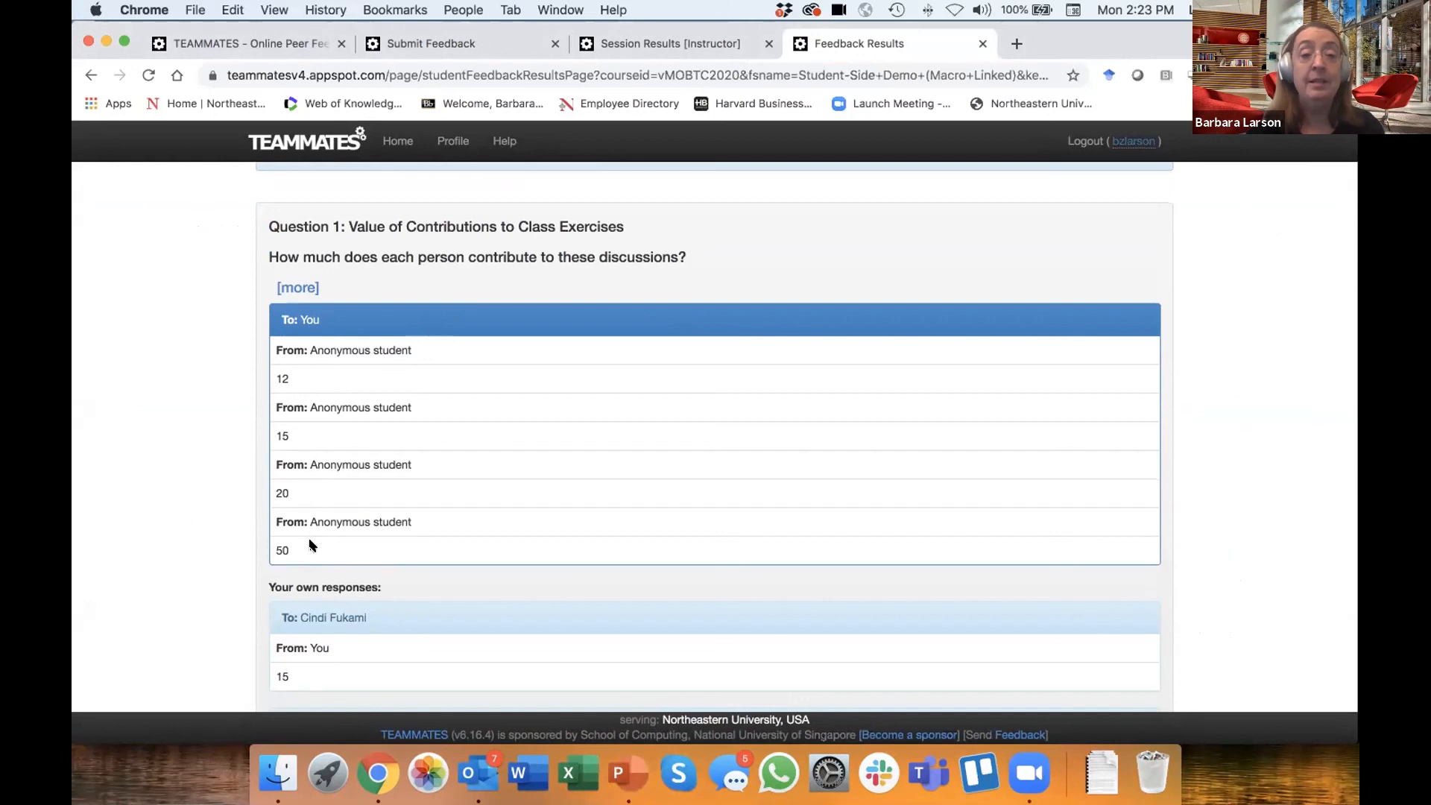
- Examine the student's own Question 1 responses and the results for Question 2, Question 3 and Question 4: Professionalism
scroll(312, 544, "down", 3)
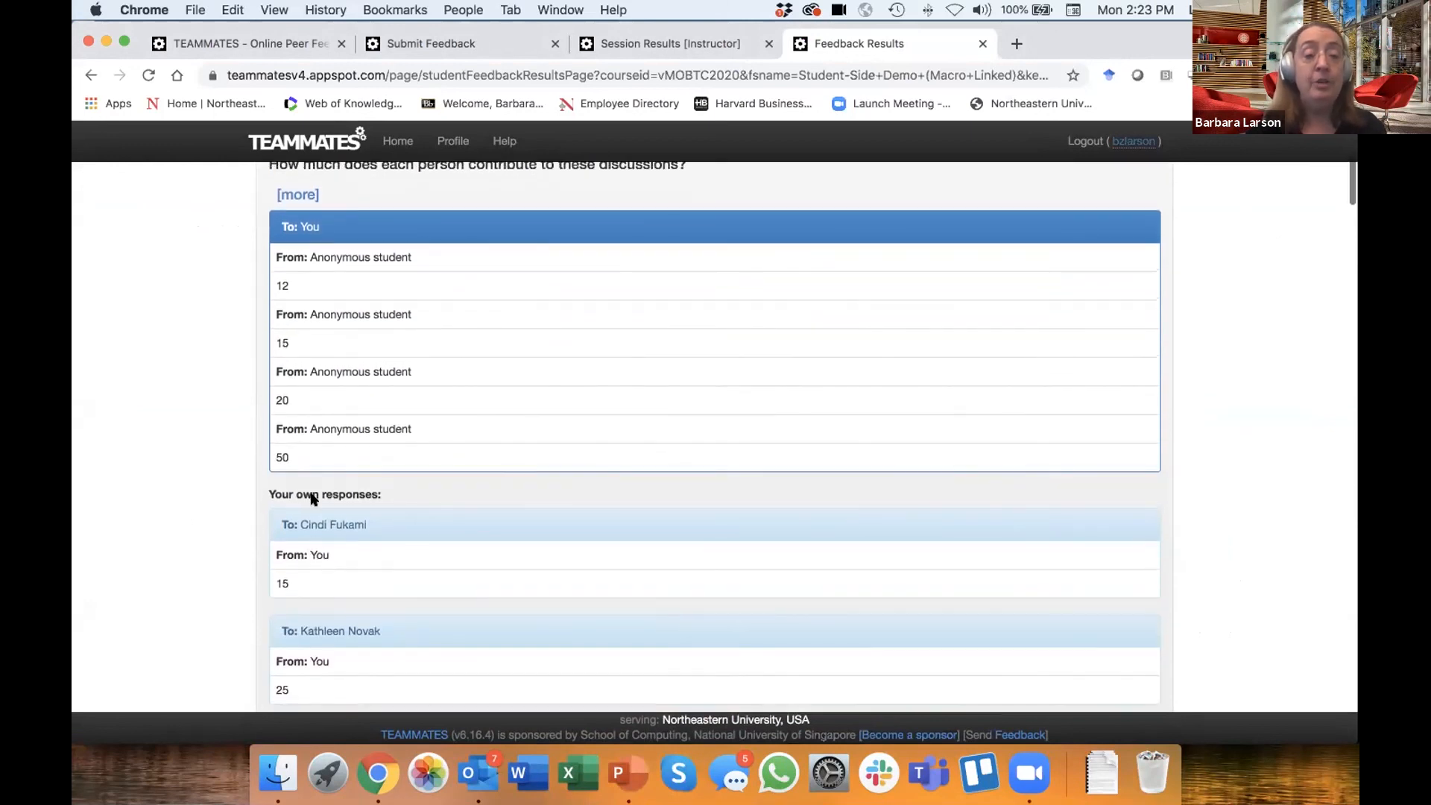
scroll(342, 345, "down", 8)
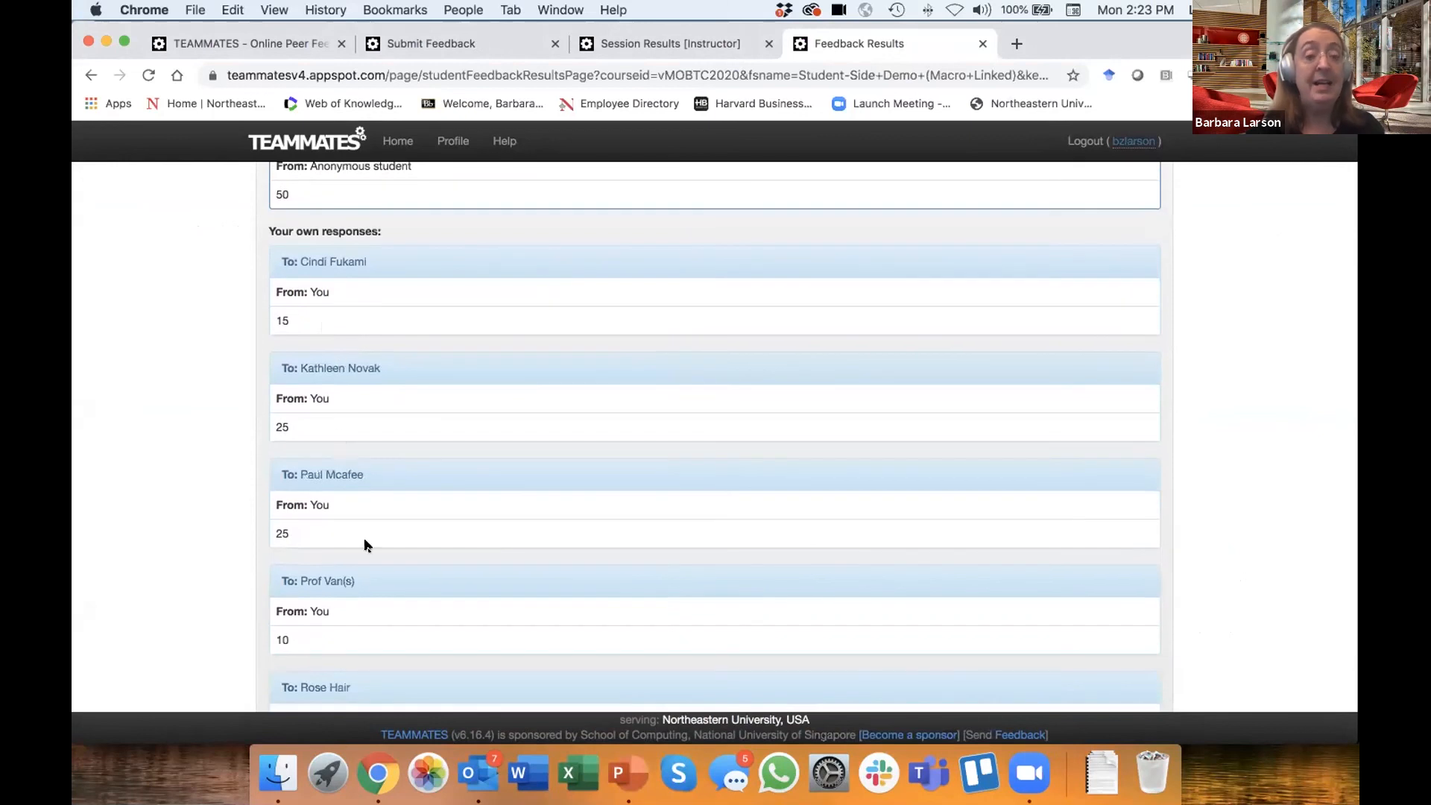
scroll(363, 544, "down", 15)
scroll(365, 545, "down", 15)
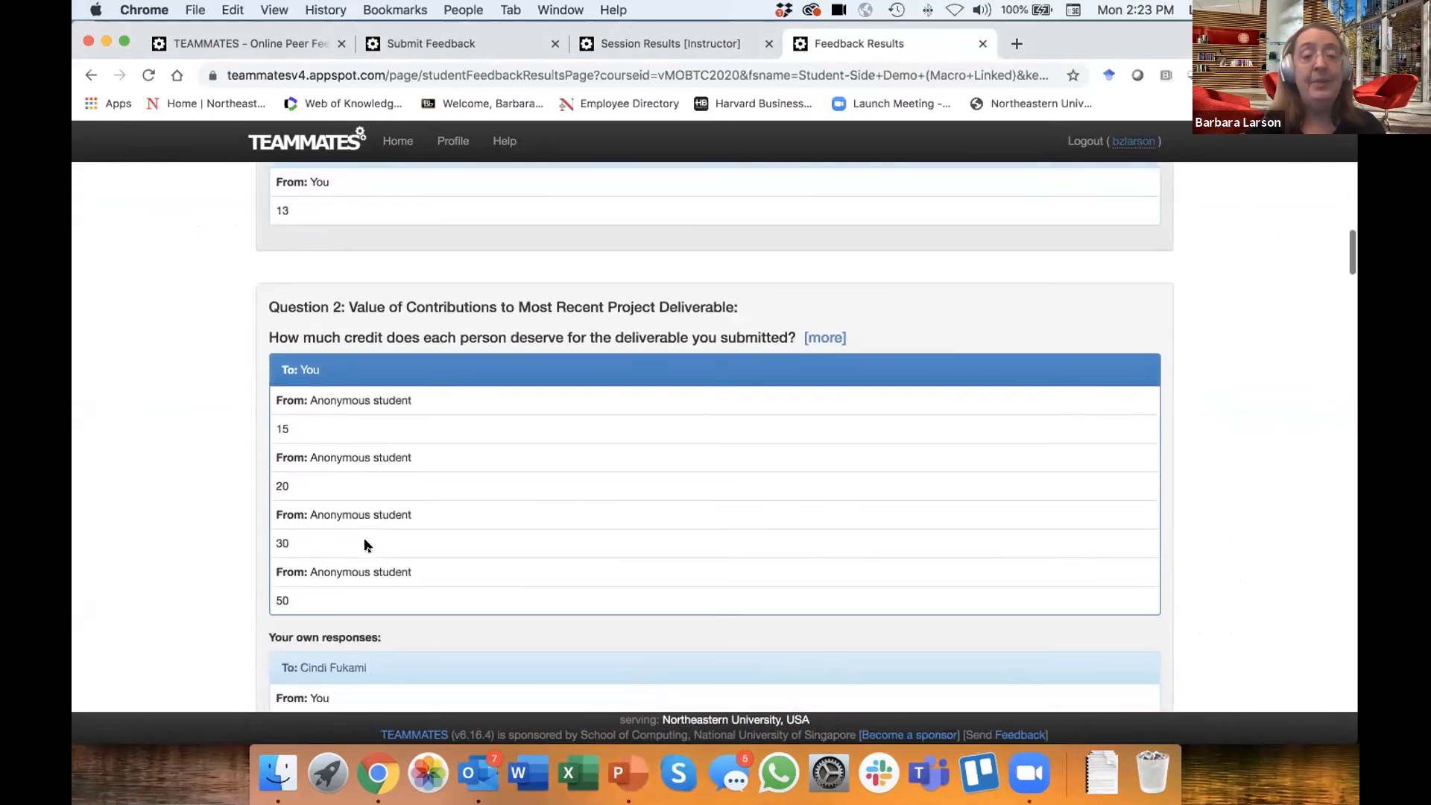
scroll(365, 545, "down", 17)
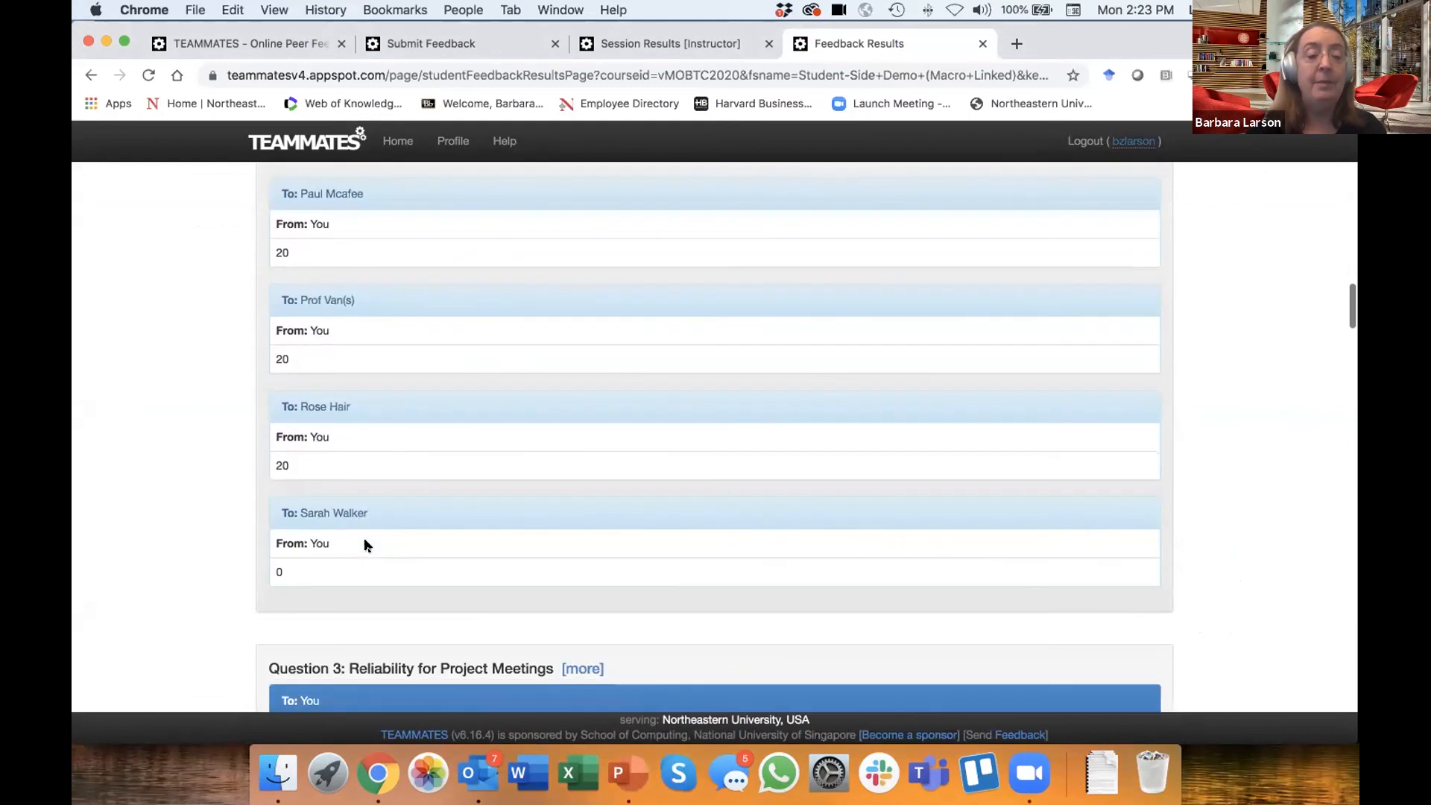
scroll(365, 545, "down", 20)
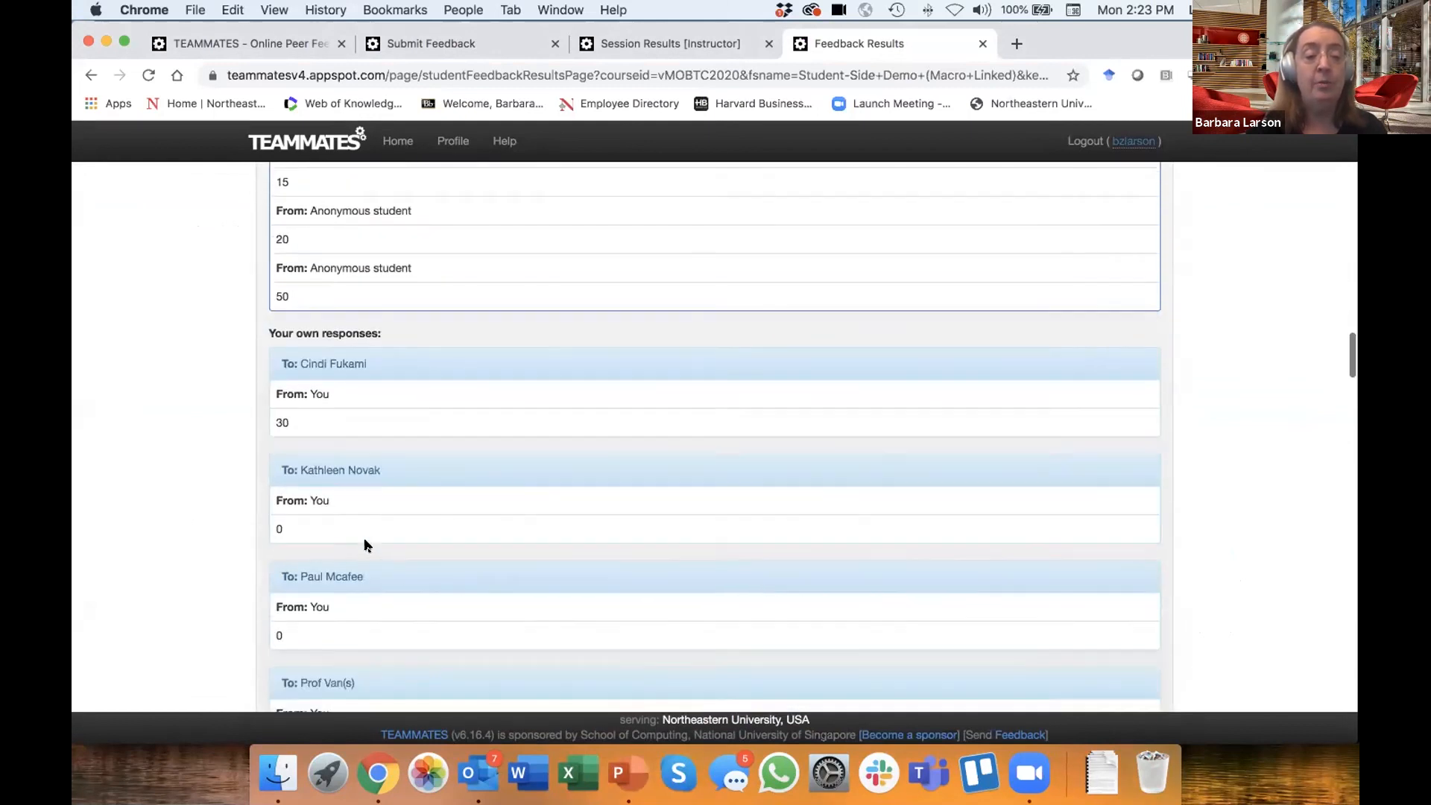
scroll(365, 545, "down", 20)
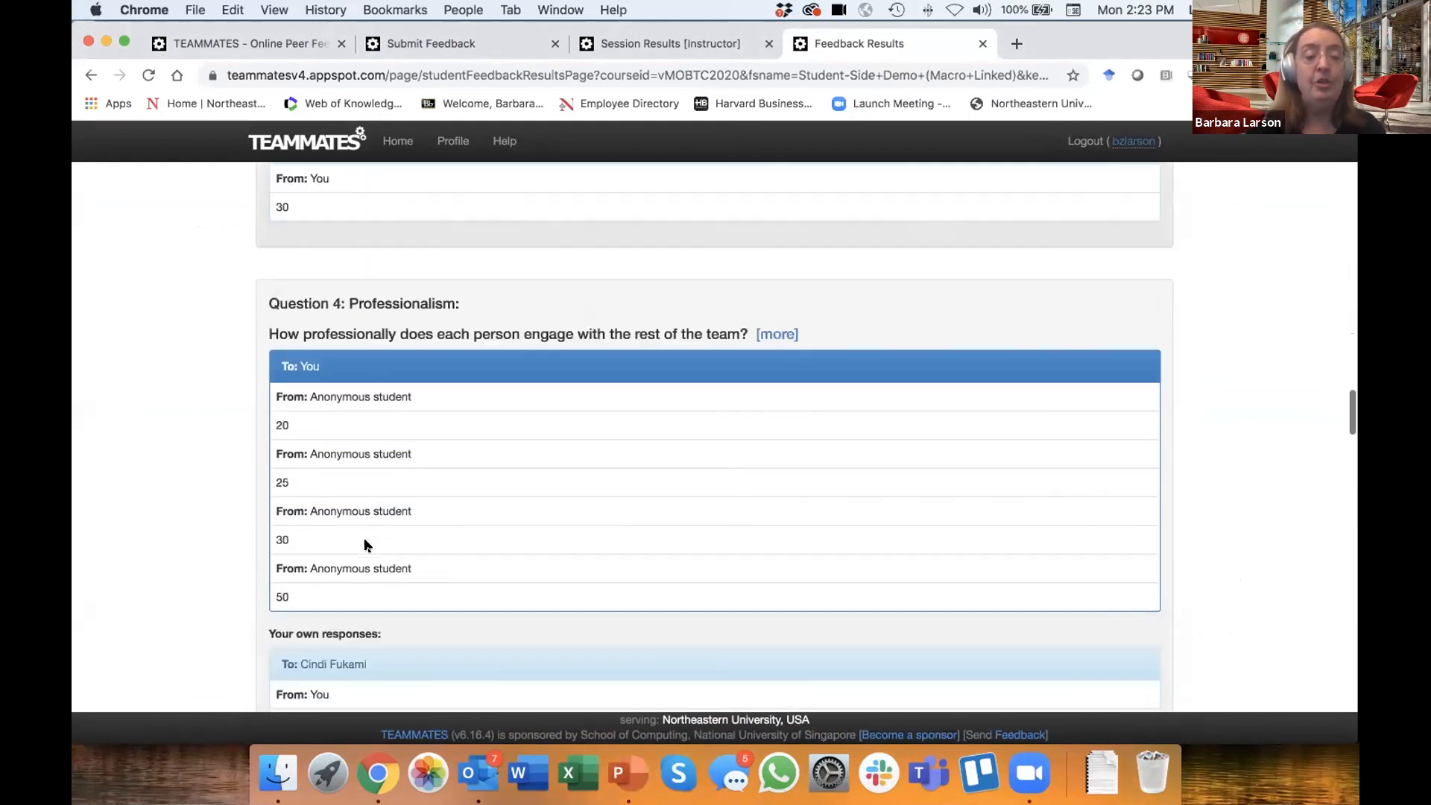
- Examine the Question 5: Forced Ranking results and the Question 6 teammate feedback, down to the instructor's comment on the student's own response
scroll(365, 545, "down", 14)
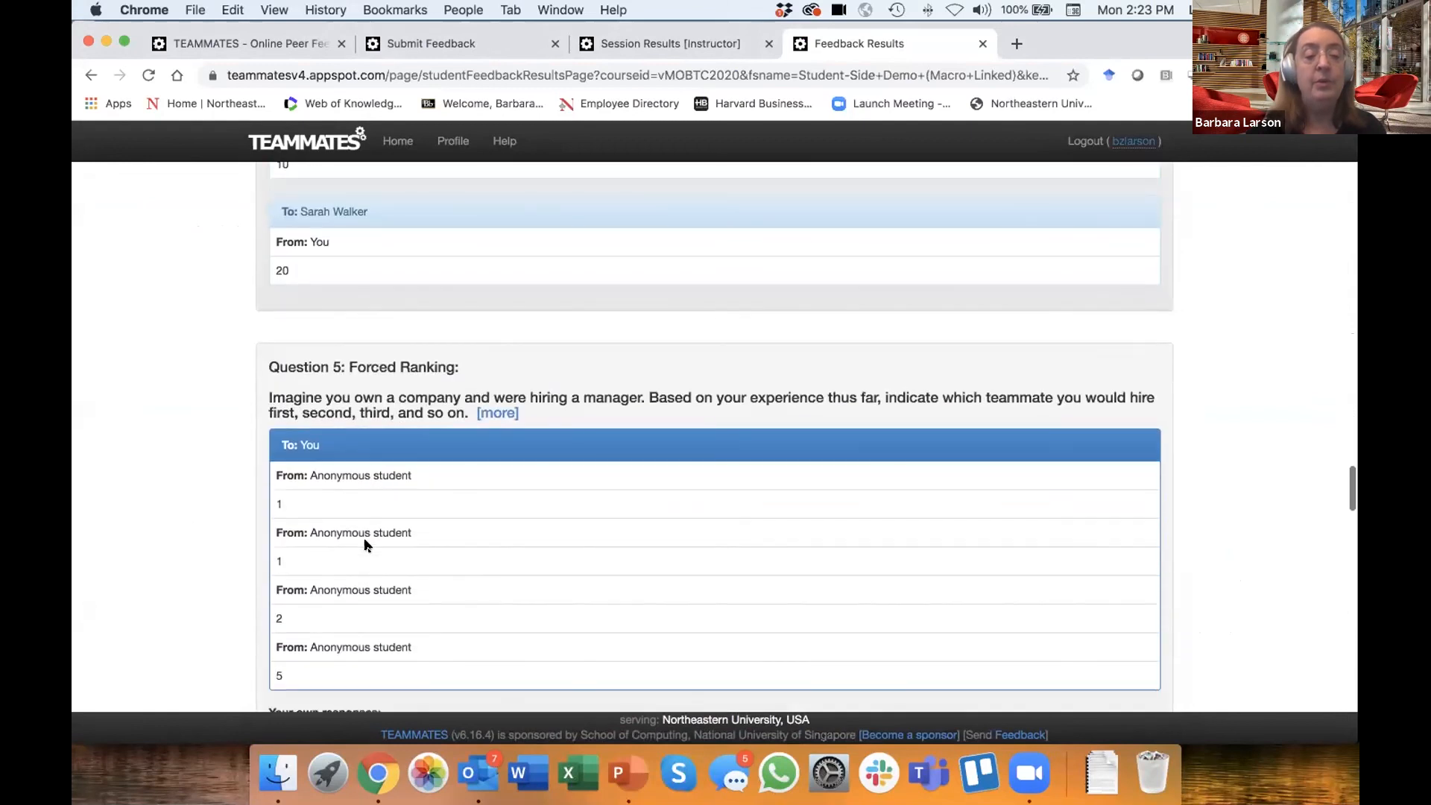
scroll(365, 545, "down", 1)
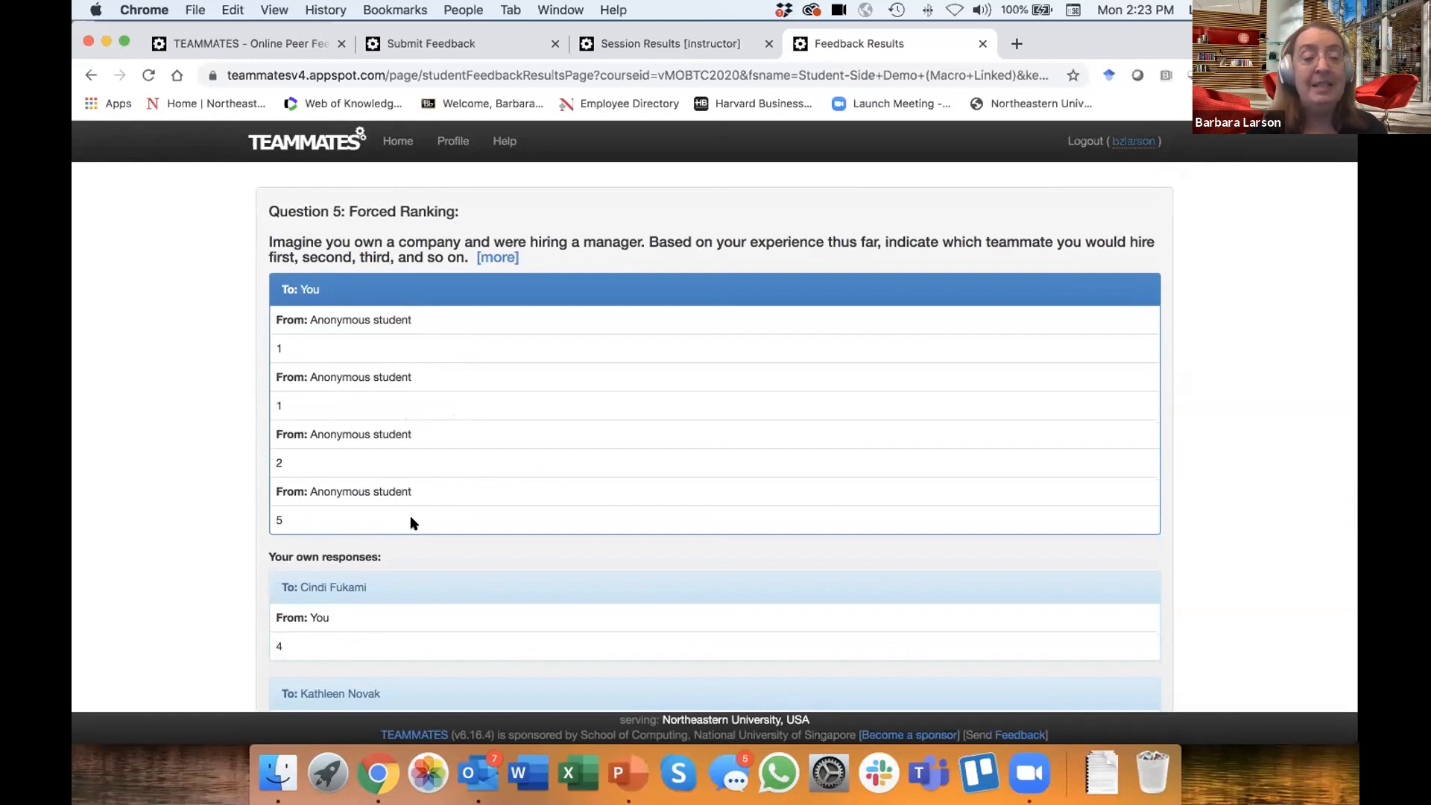
scroll(416, 470, "down", 5)
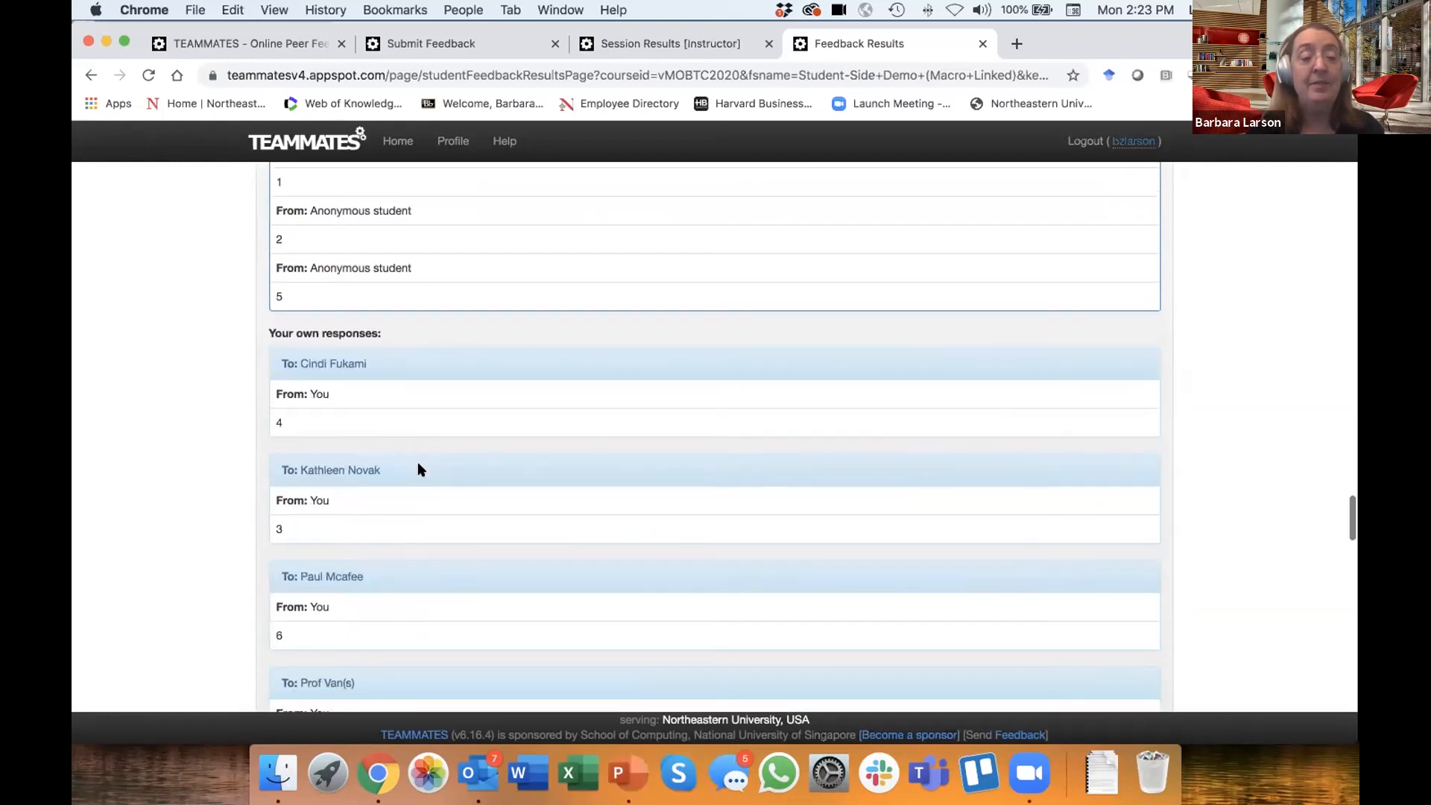
scroll(417, 469, "down", 7)
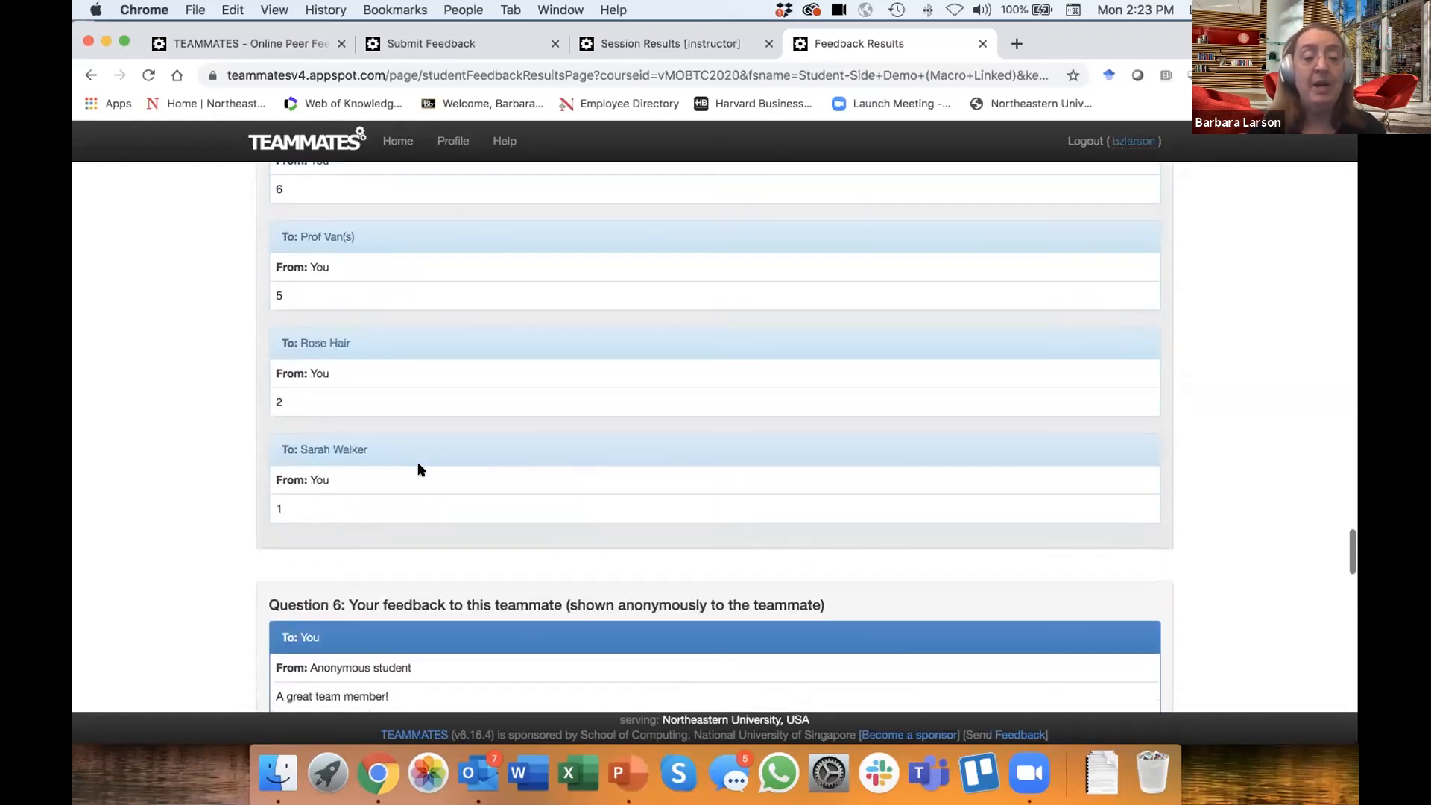
scroll(418, 469, "down", 3)
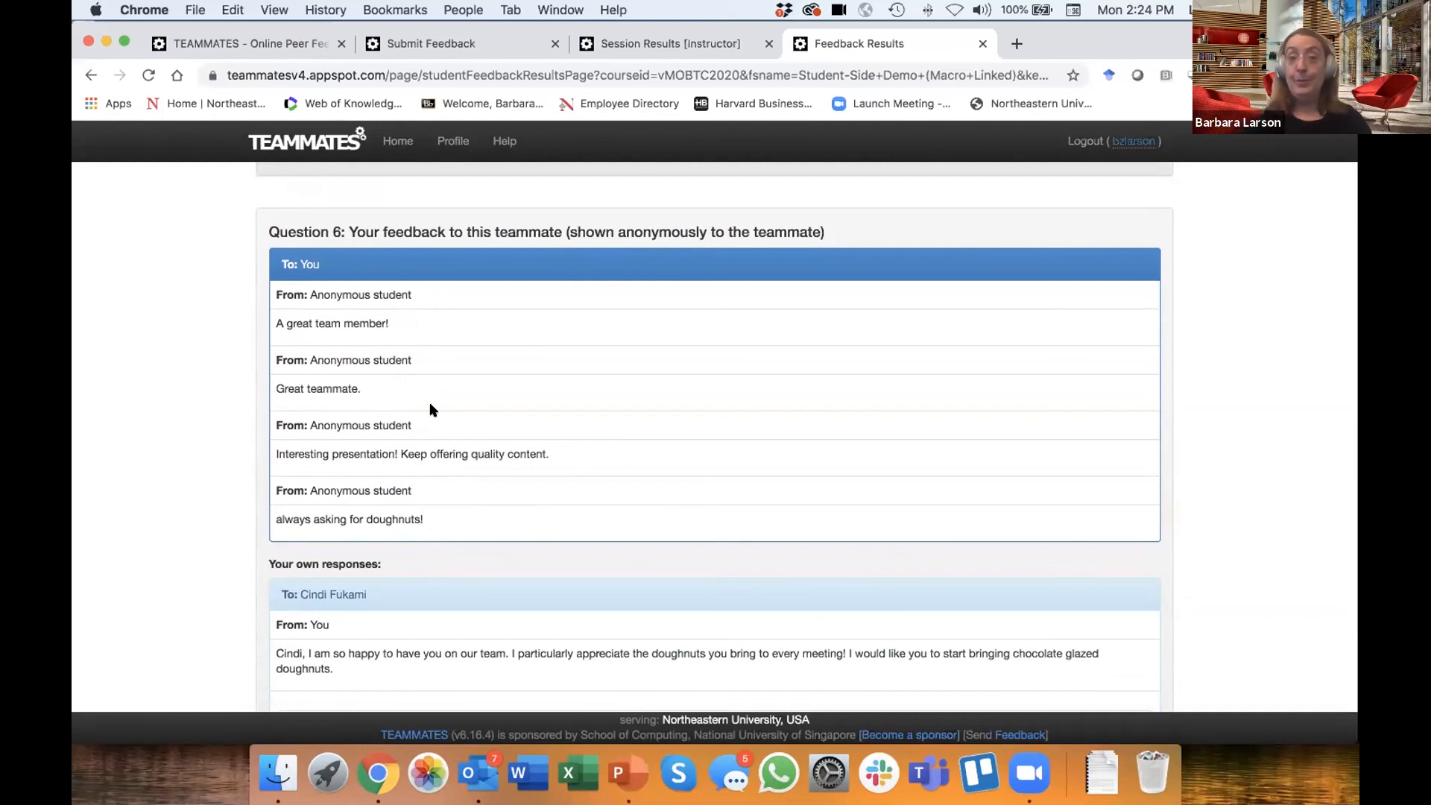
scroll(432, 409, "down", 5)
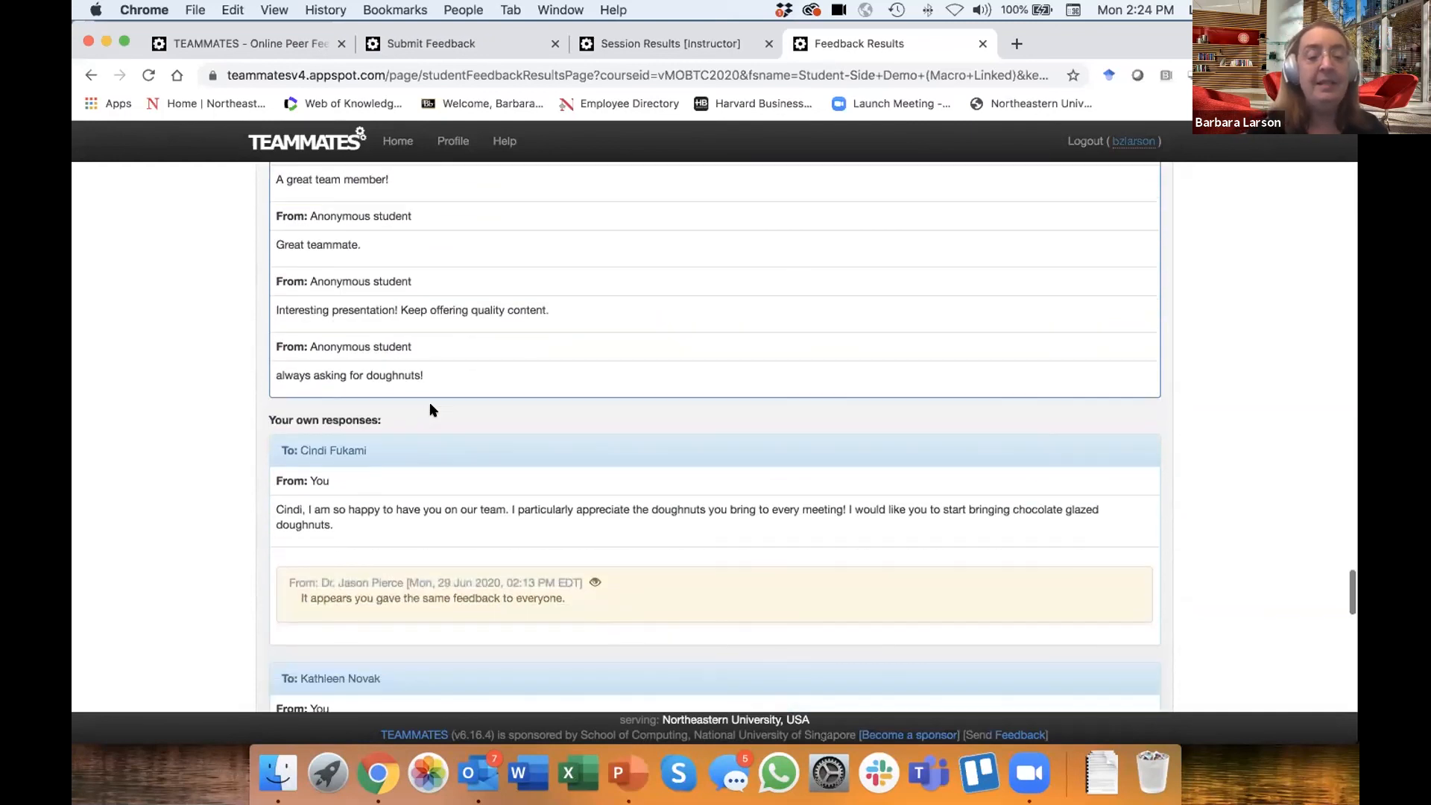
scroll(432, 409, "down", 2)
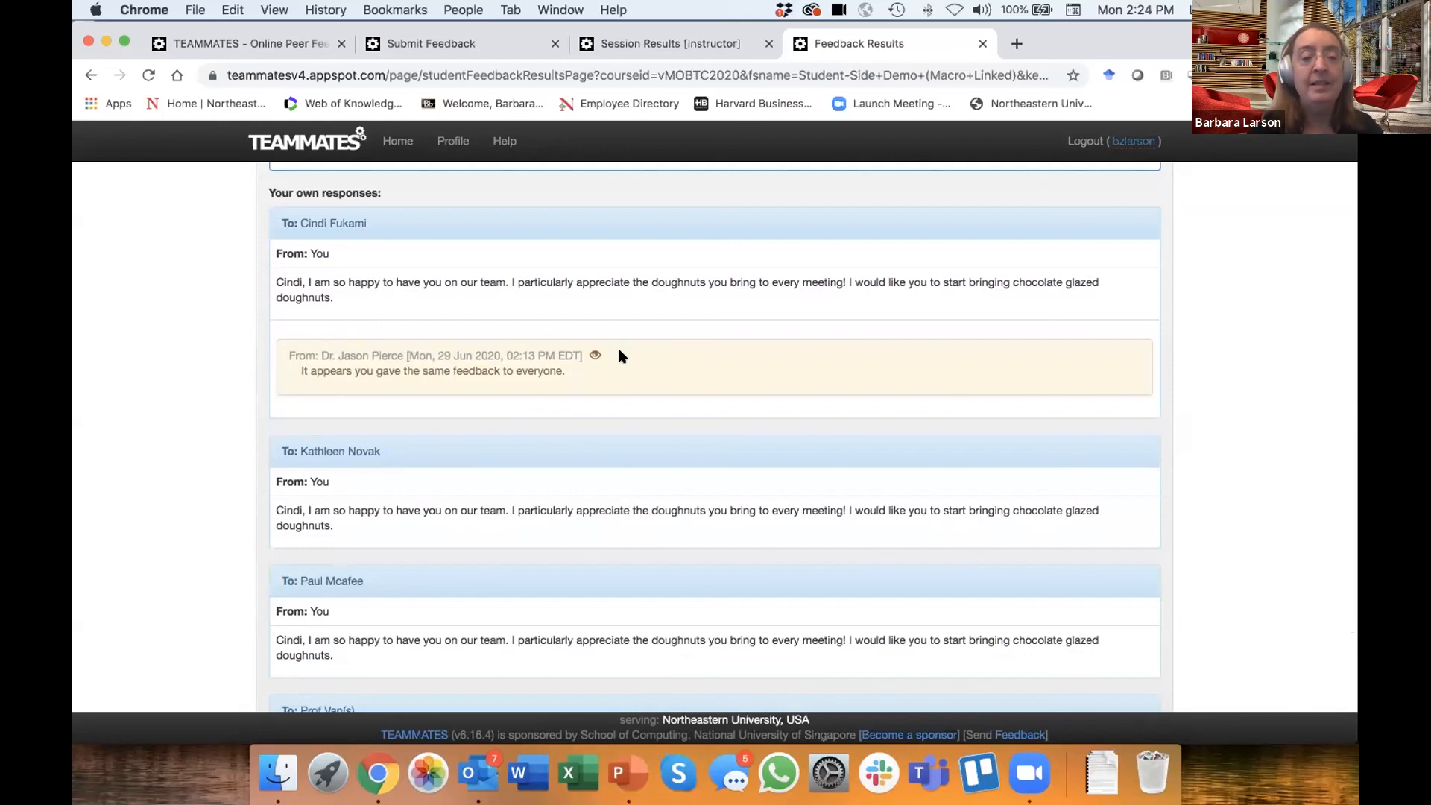
- Check who can see the instructor's comment on the Question 6 response and examine the student's other own responses to that question
mouse_move(595, 358)
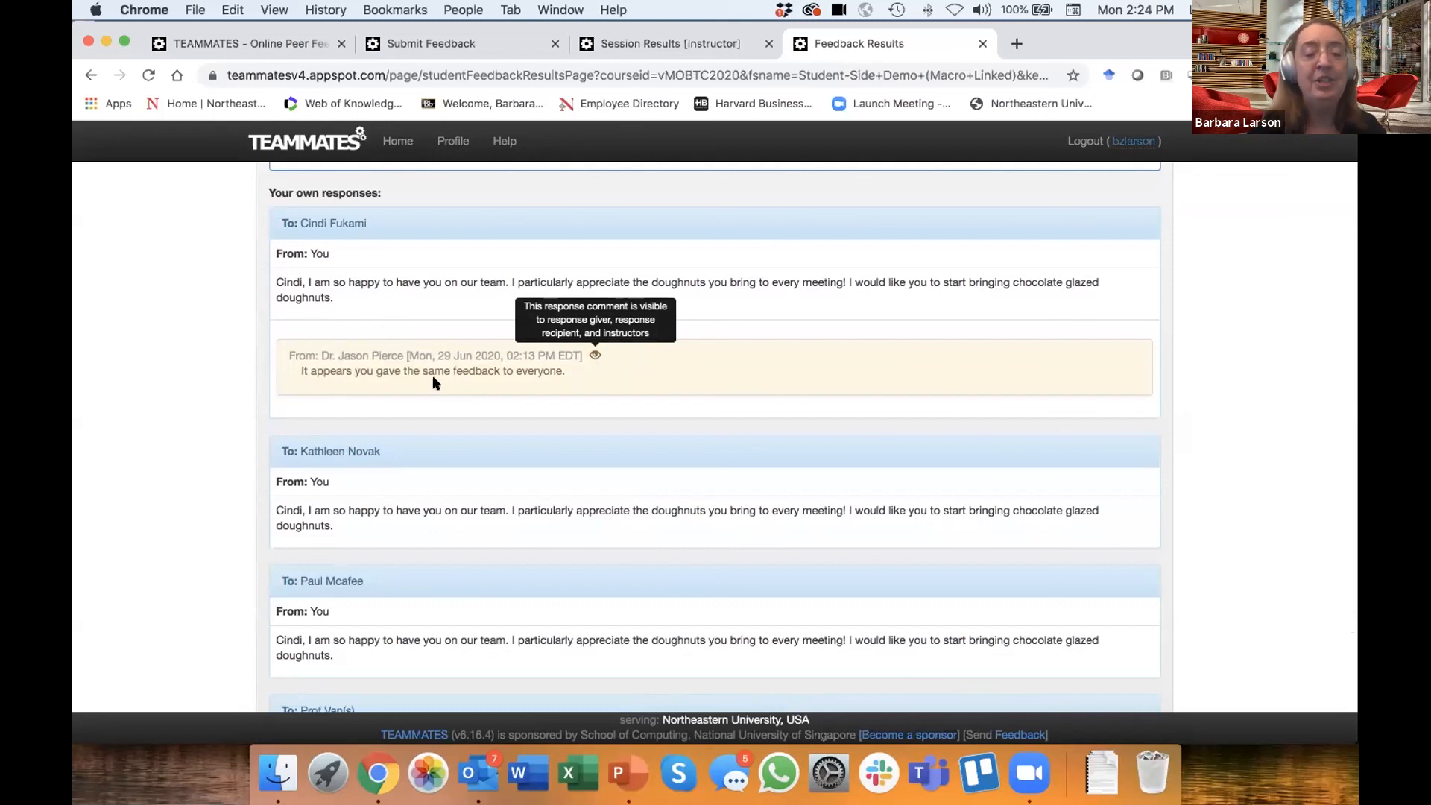
scroll(178, 559, "down", 2)
scroll(178, 559, "down", 5)
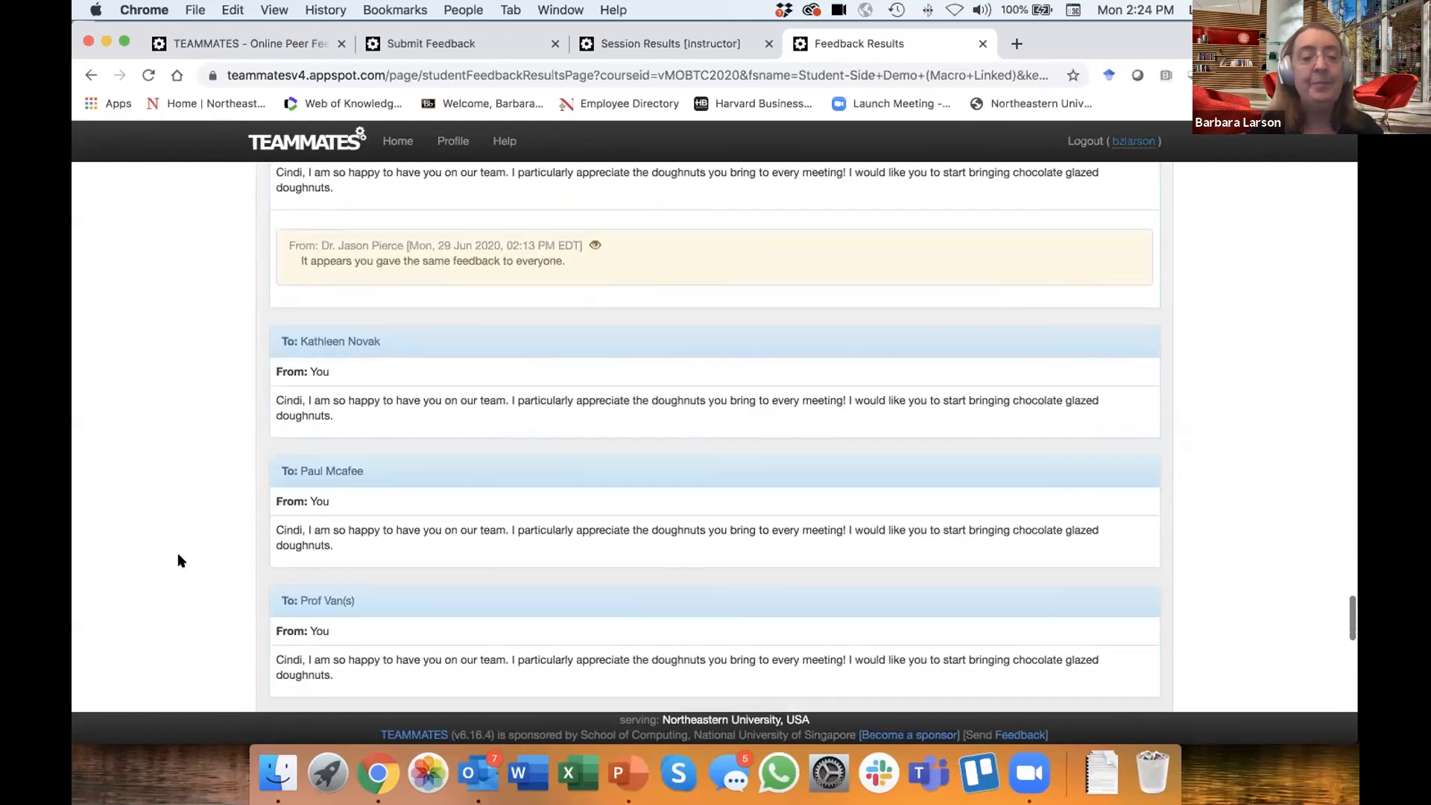
scroll(181, 561, "down", 2)
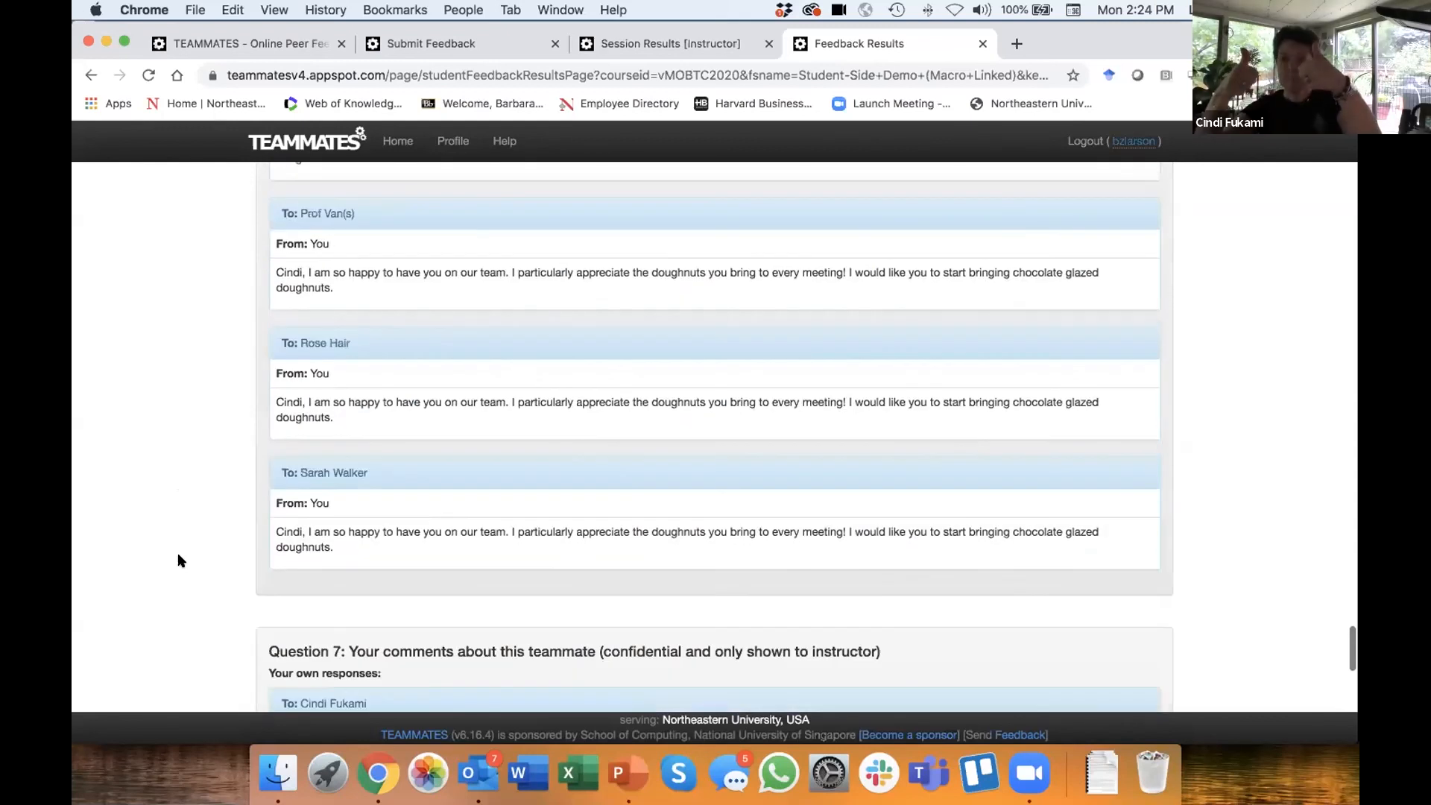
scroll(181, 561, "up", 8)
scroll(178, 560, "up", 2)
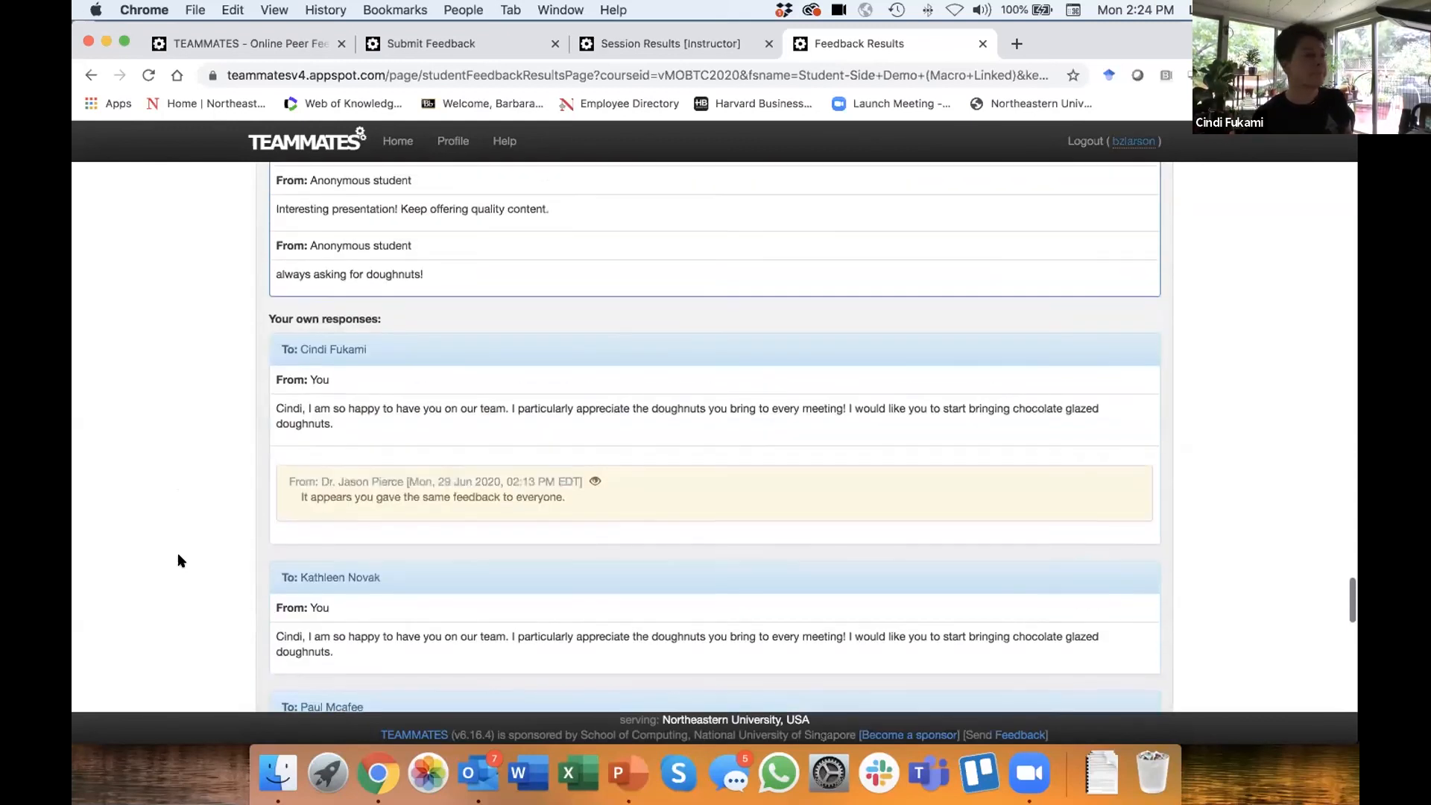
mouse_move(596, 483)
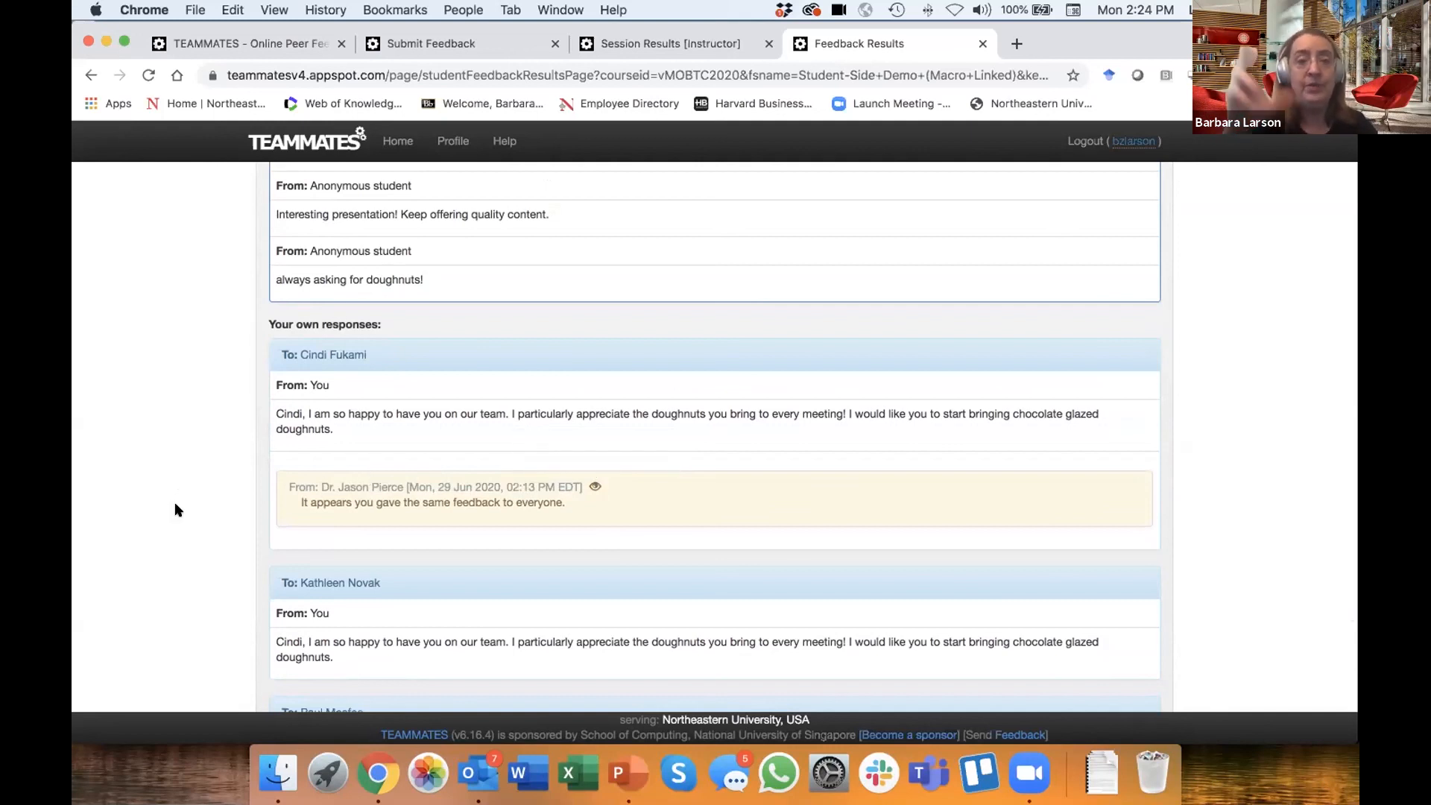
- Examine the student's own confidential responses to Question 7 about teammates and Question 8 about team dynamics
scroll(177, 510, "down", 10)
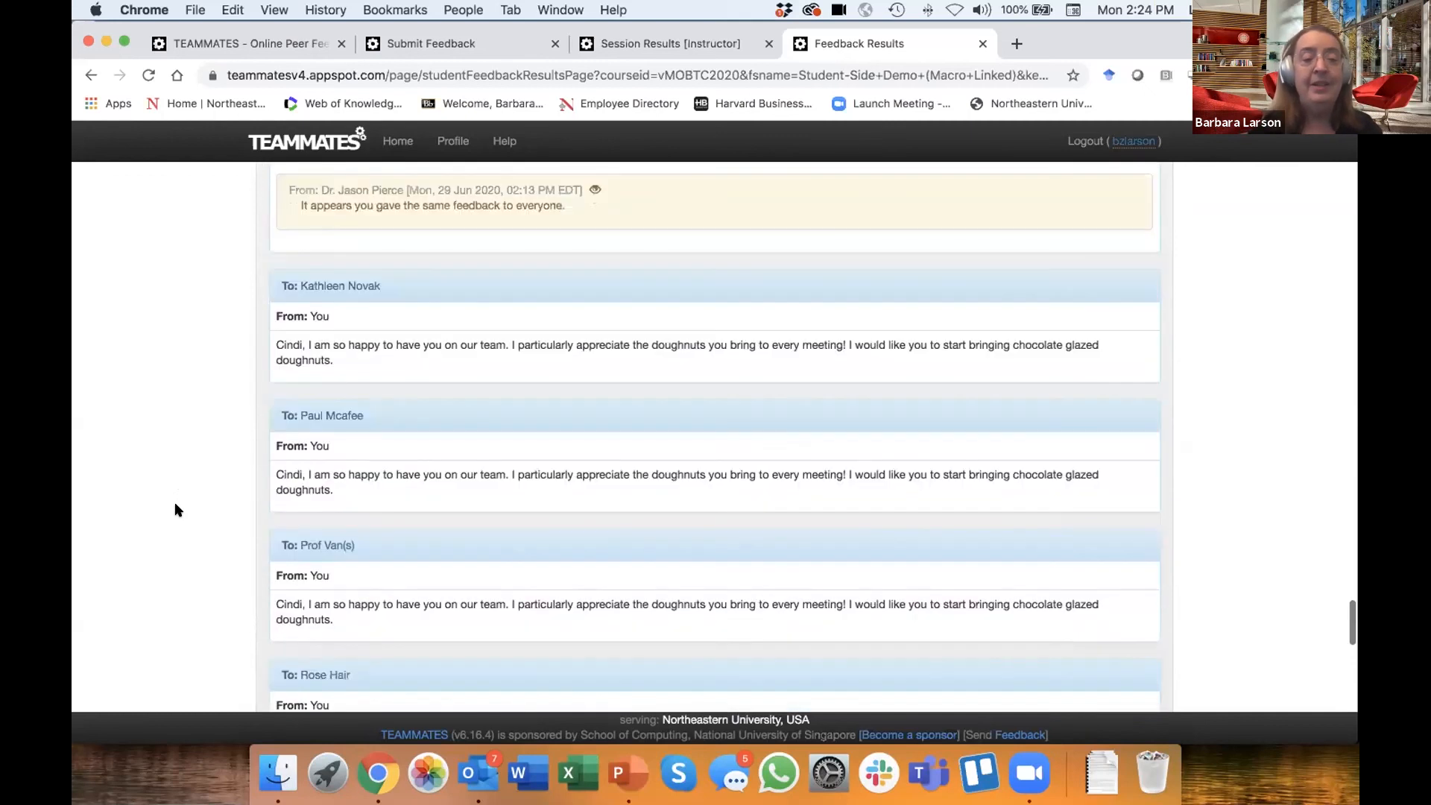
scroll(176, 510, "down", 10)
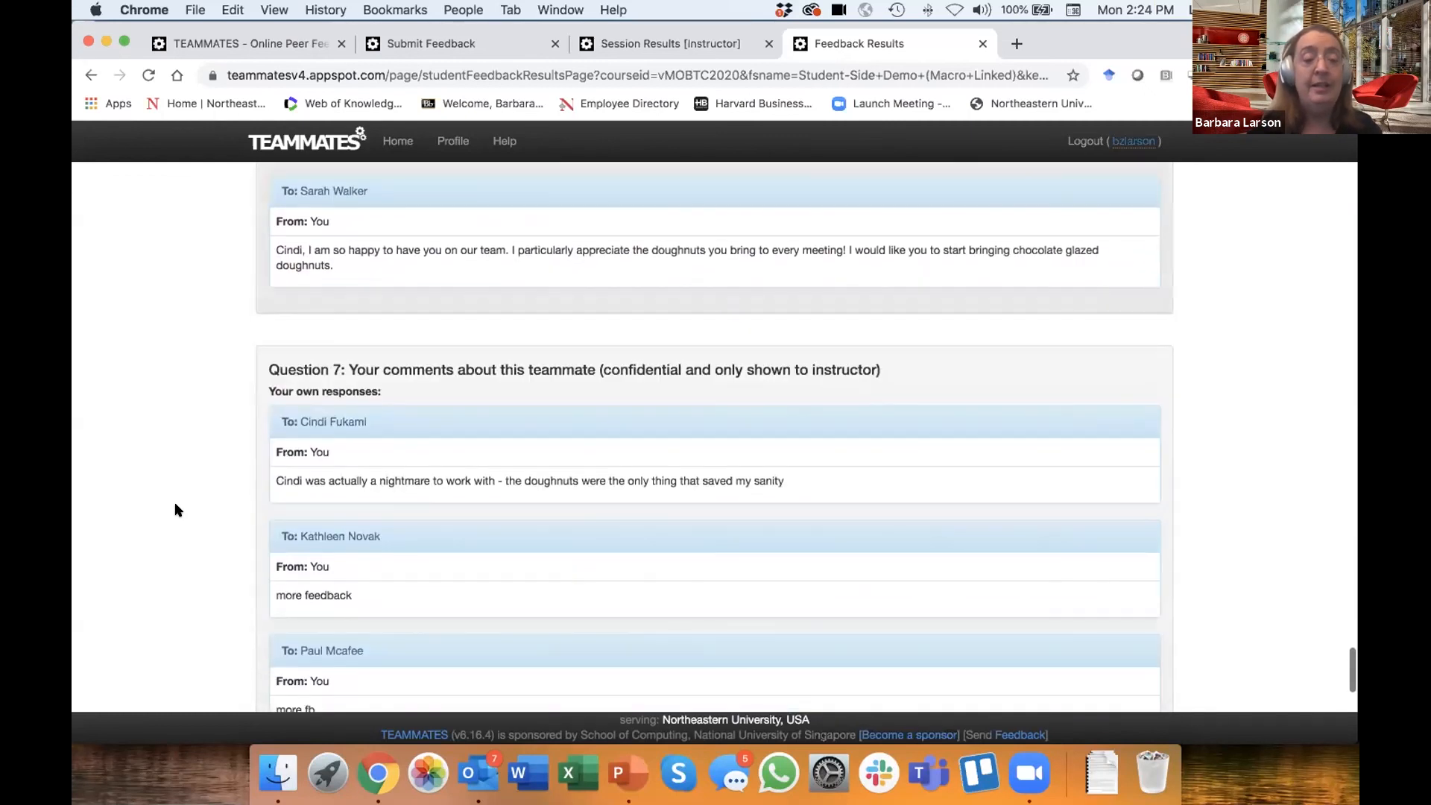
scroll(176, 510, "down", 3)
scroll(176, 510, "up", 5)
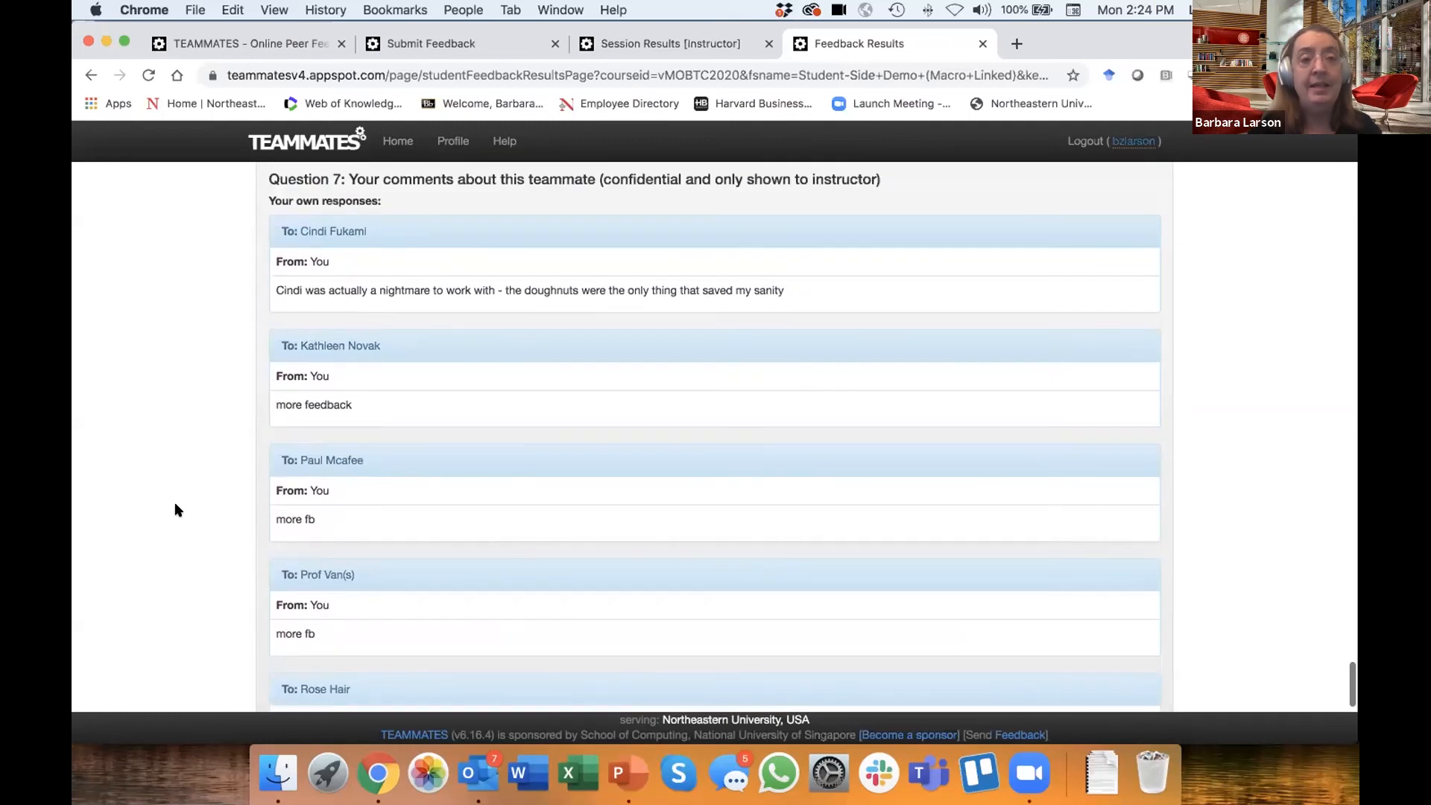
scroll(176, 510, "down", 3)
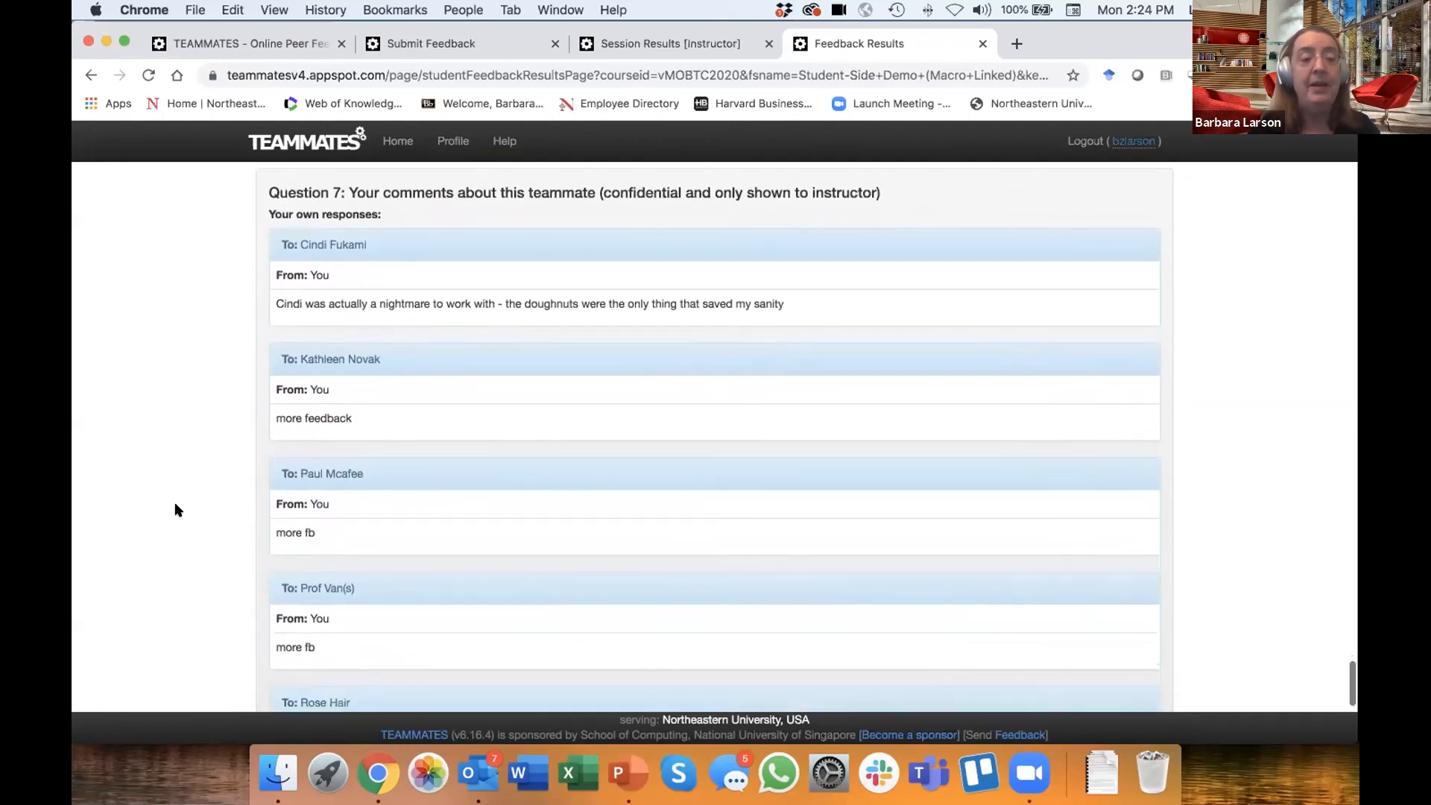
scroll(177, 510, "down", 8)
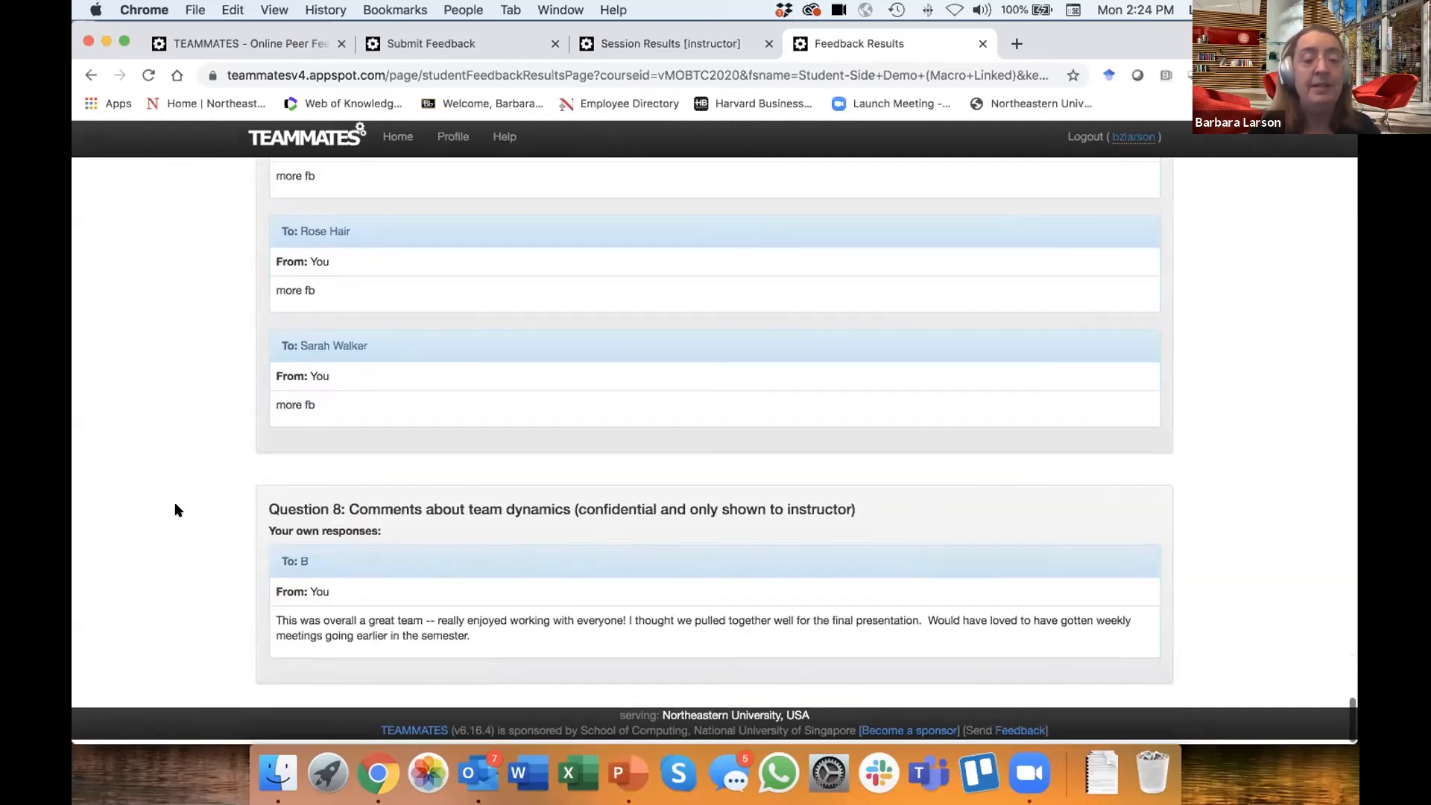
scroll(176, 509, "up", 4)
scroll(176, 506, "down", 5)
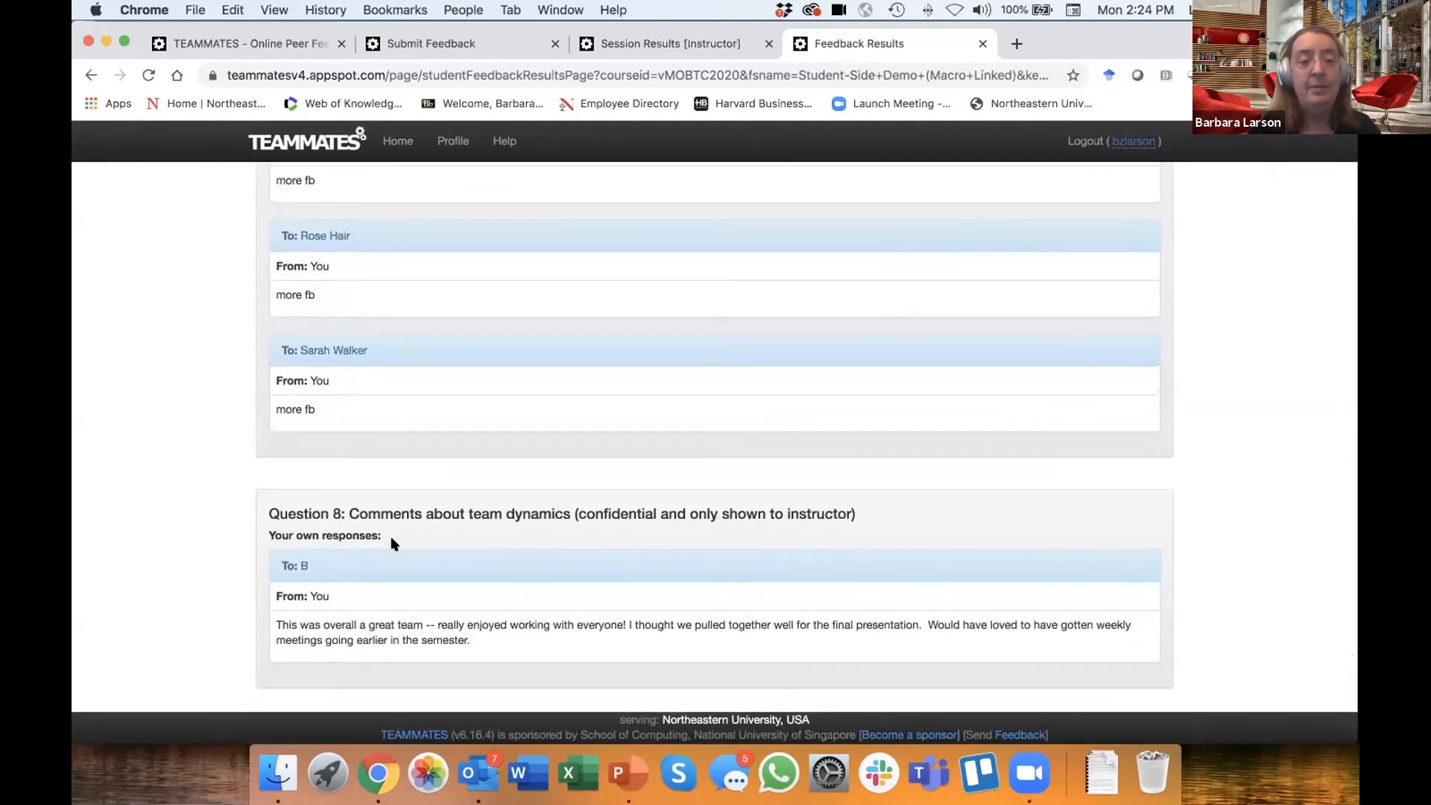
scroll(211, 588, "down", 1)
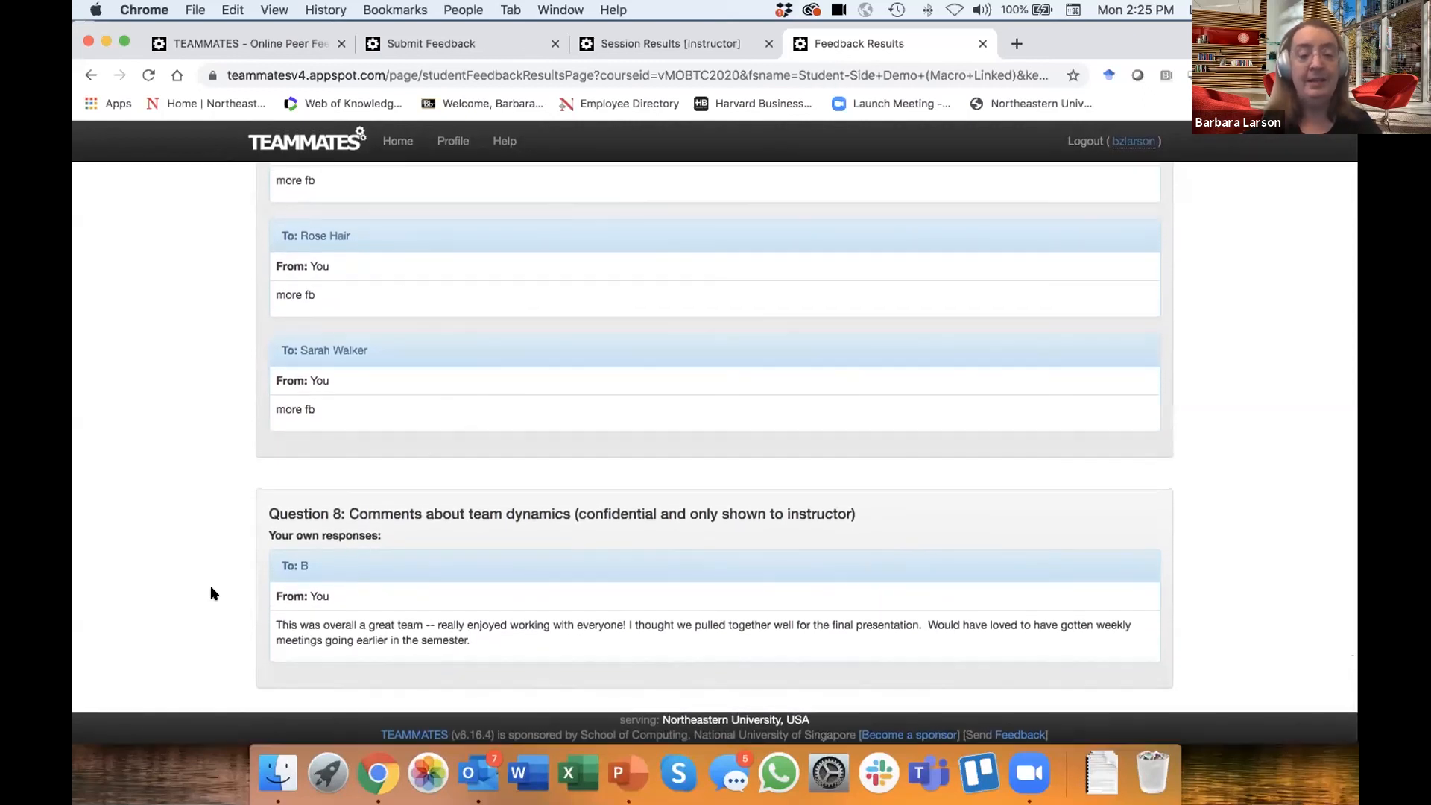
- Look over the whole Feedback Results page again, from the session details at its start down to Question 8
scroll(210, 593, "up", 15)
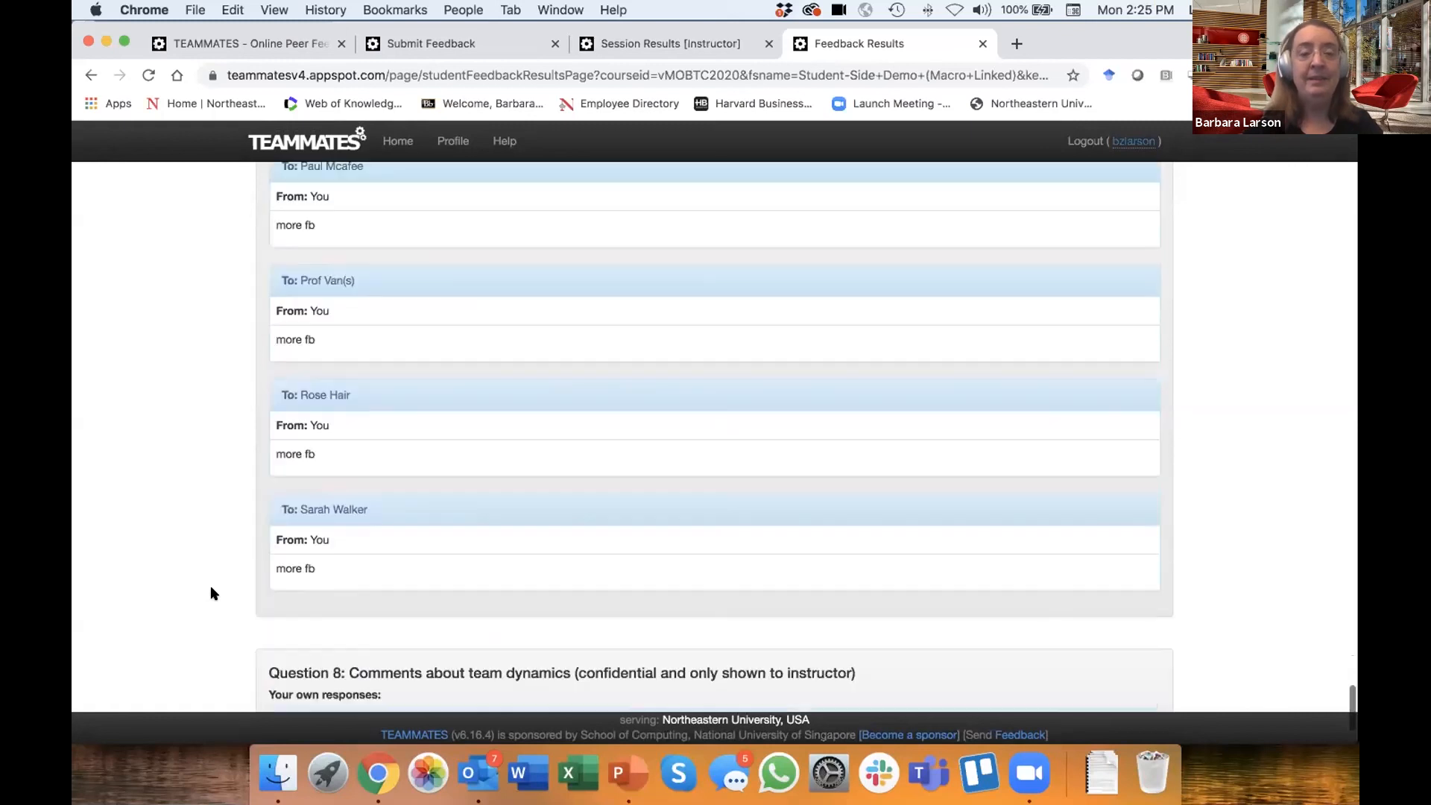
scroll(211, 589, "up", 15)
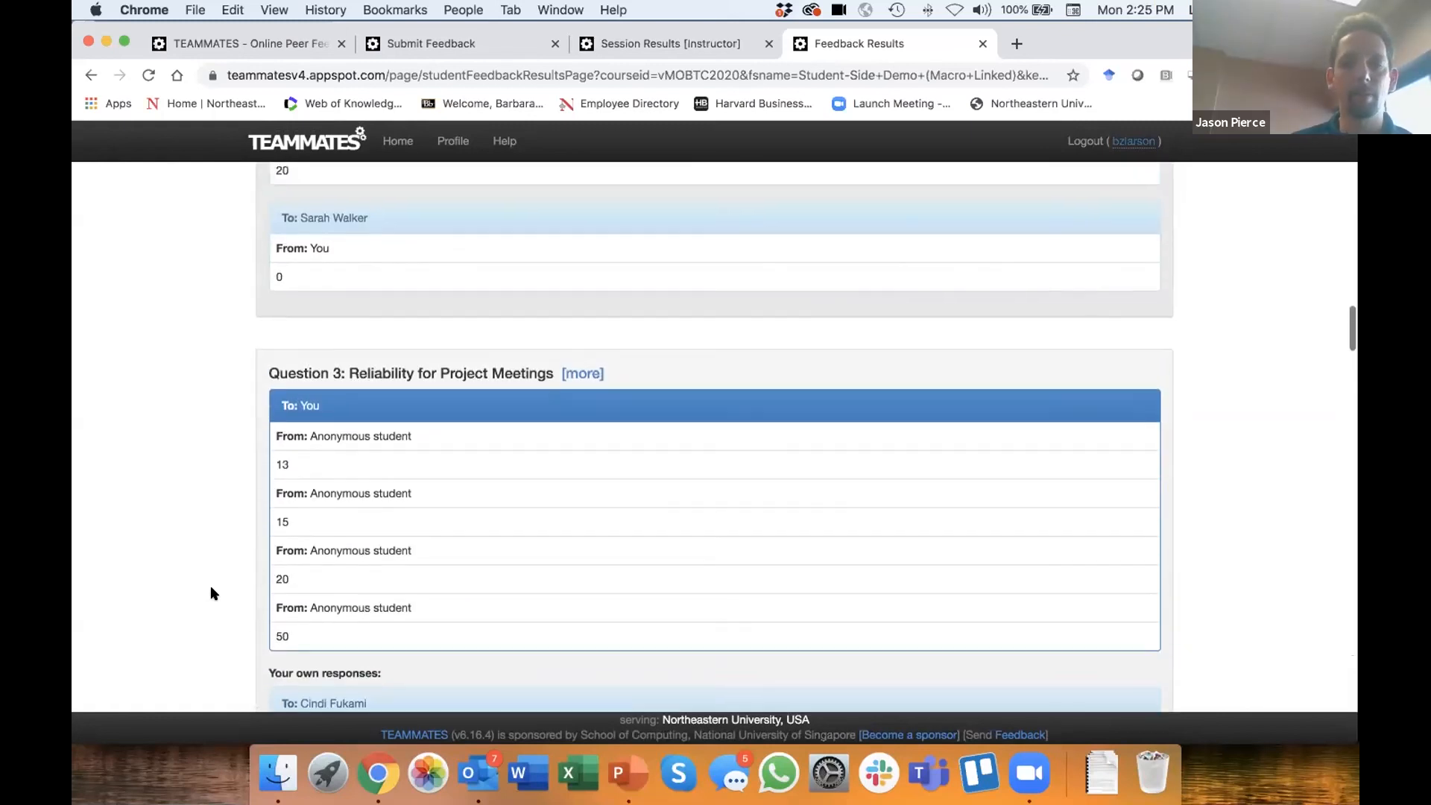
scroll(210, 593, "up", 5)
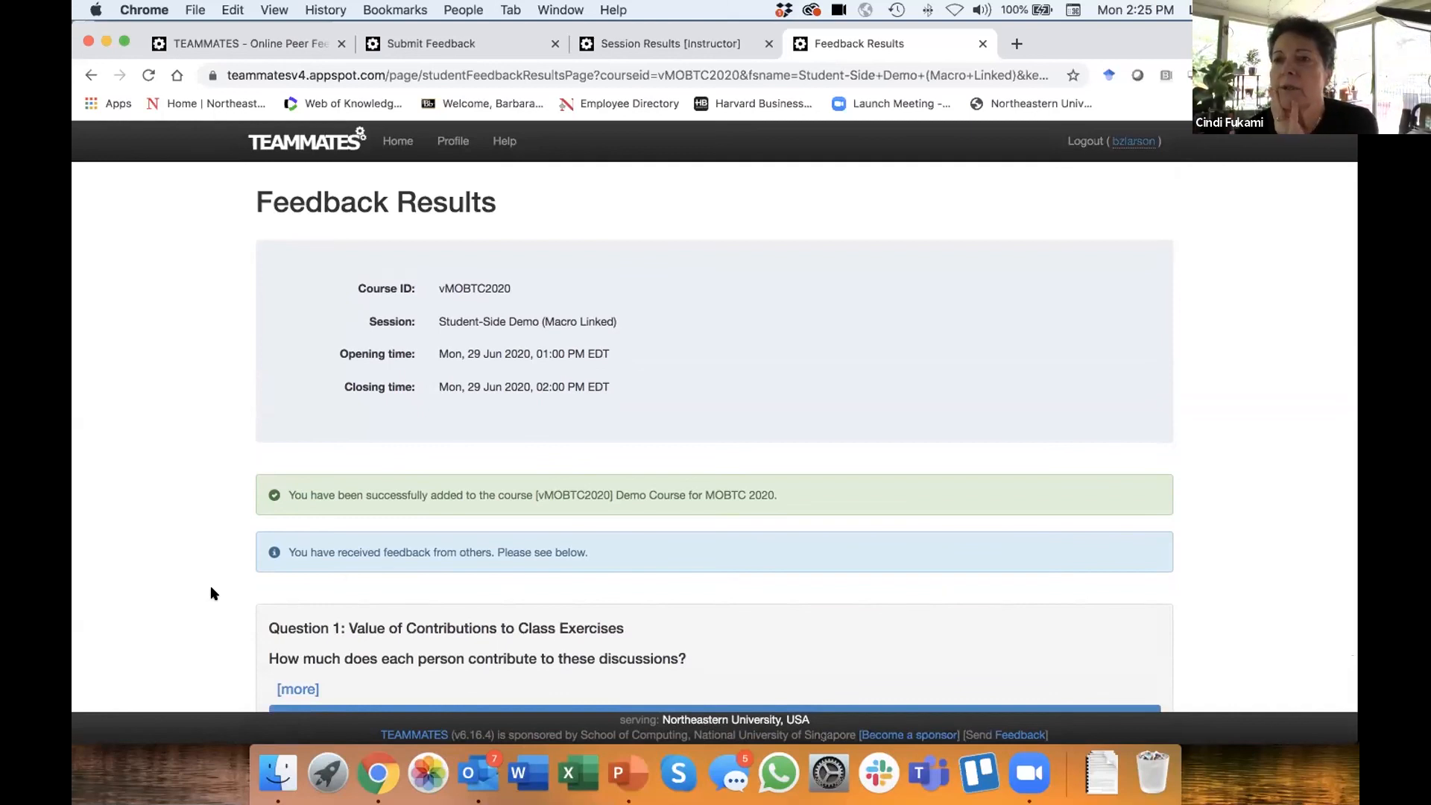
scroll(210, 588, "down", 15)
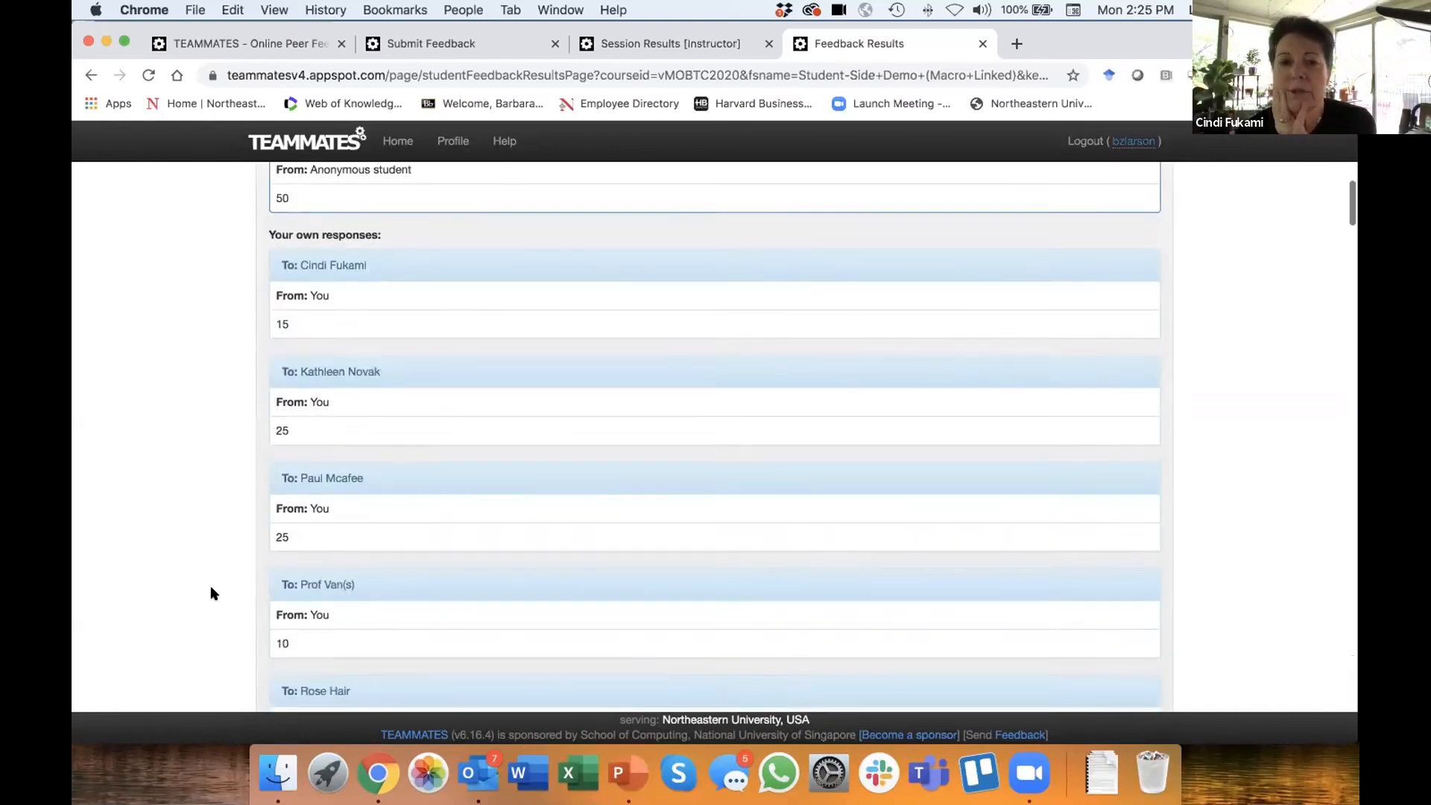
scroll(210, 593, "down", 10)
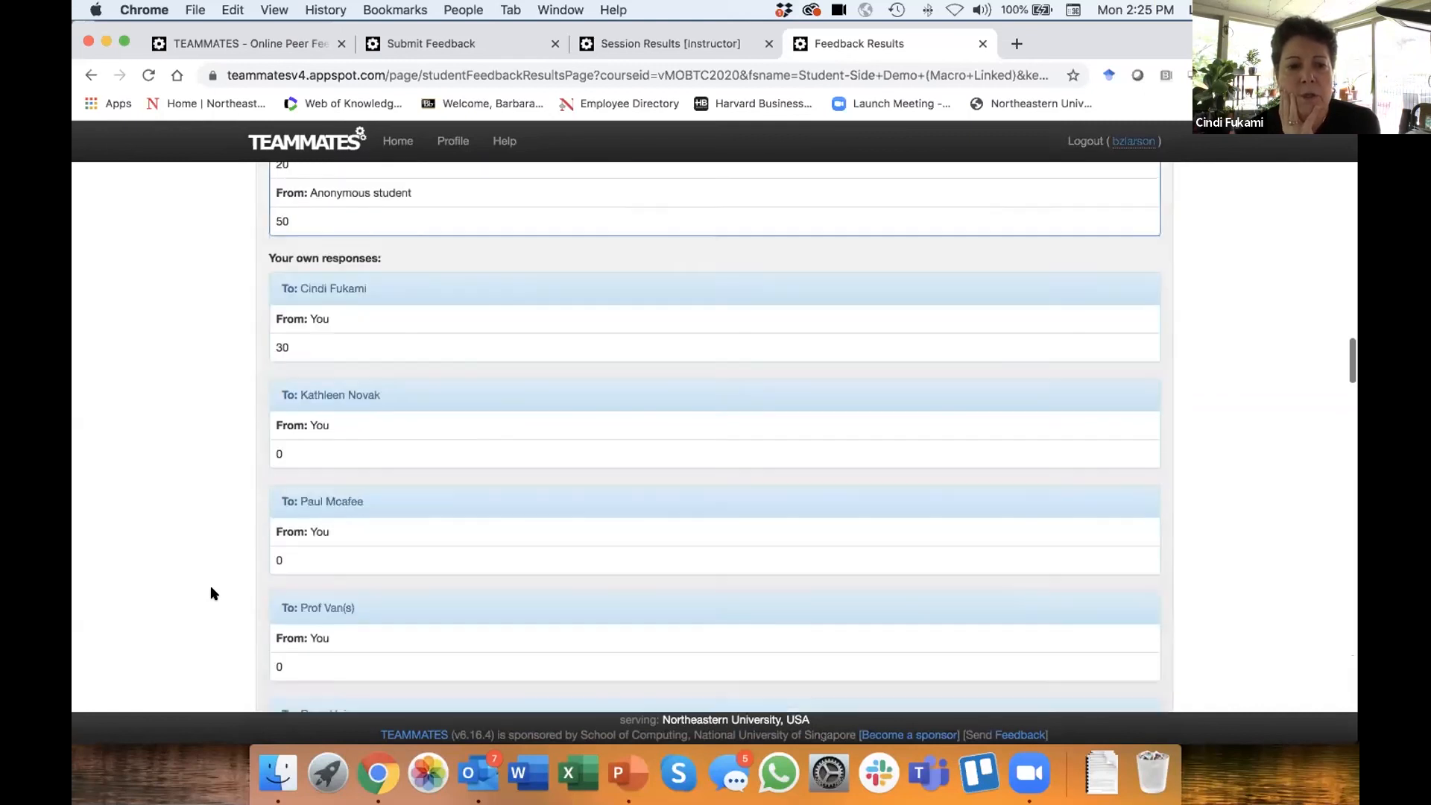
scroll(211, 593, "up", 4)
scroll(211, 593, "down", 20)
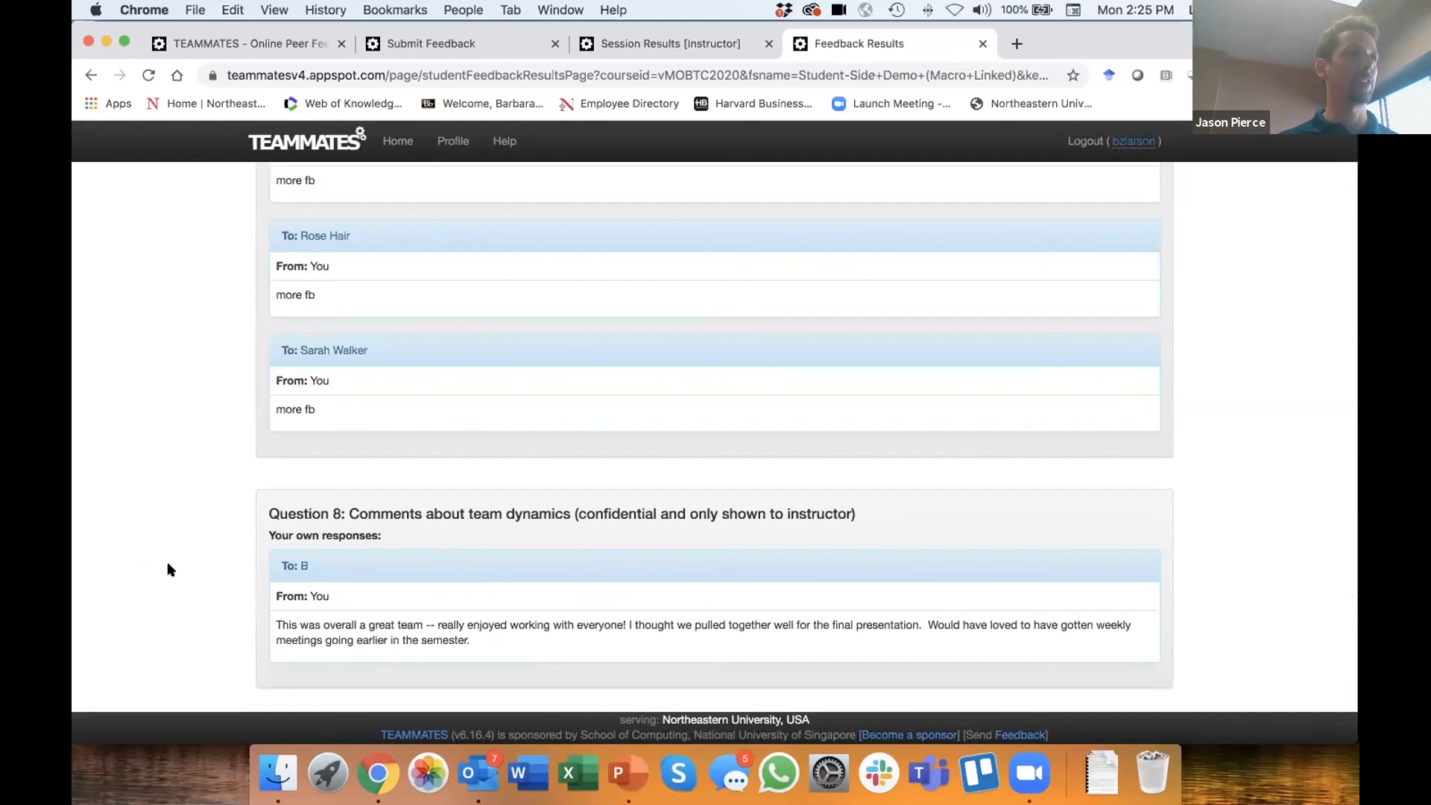
scroll(168, 569, "up", 1)
scroll(168, 570, "down", 1)
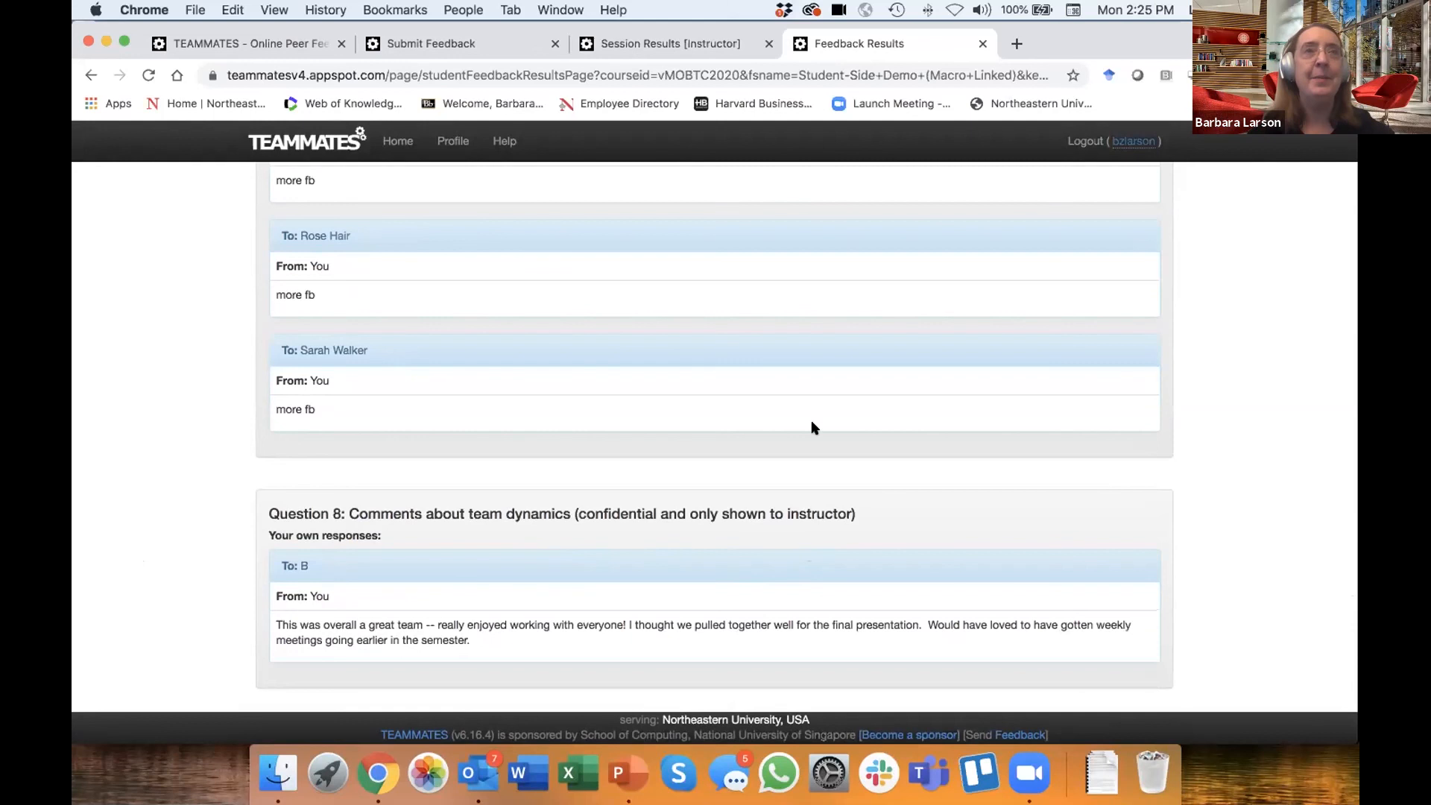
scroll(978, 506, "down", 1)
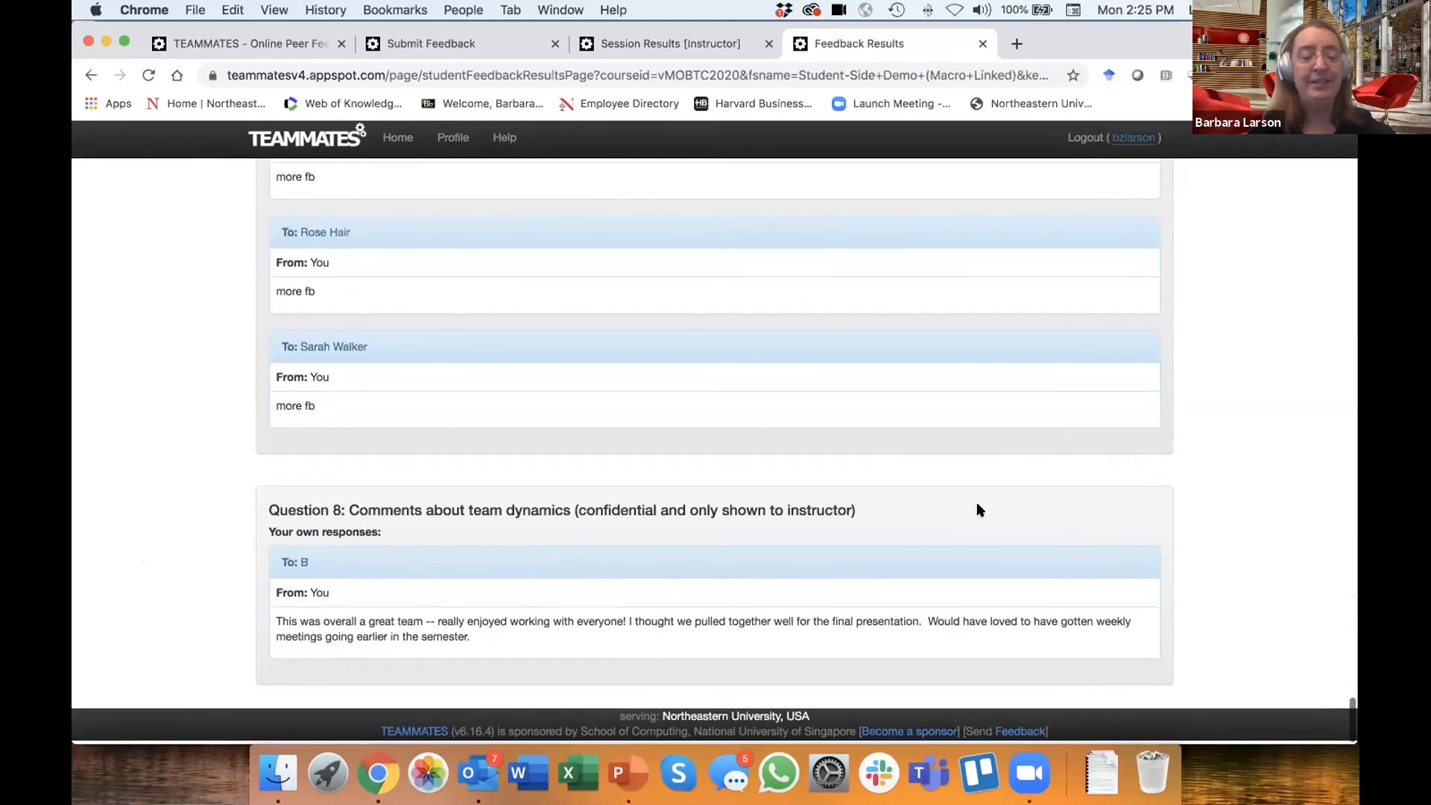
scroll(977, 504, "up", 10)
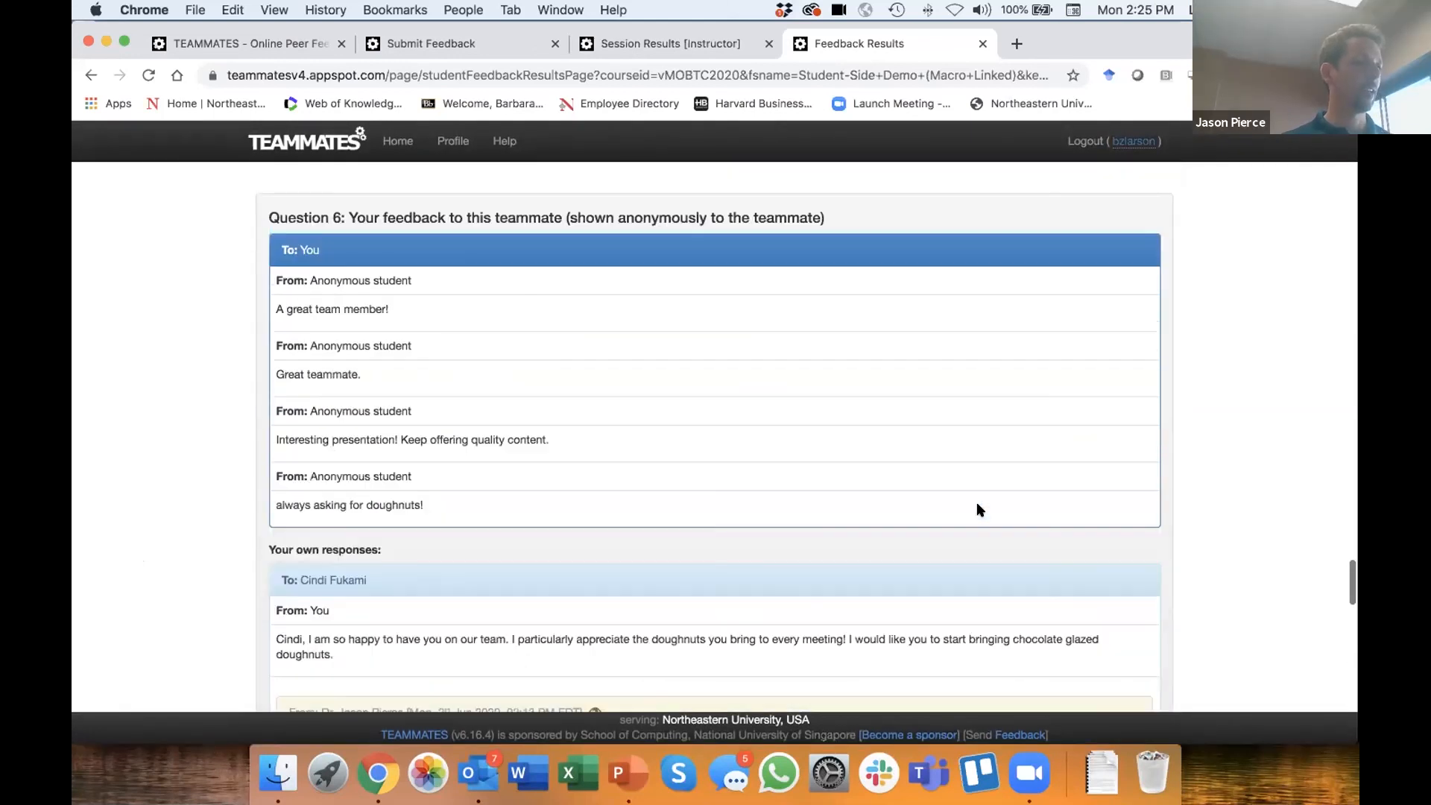
scroll(977, 504, "down", 10)
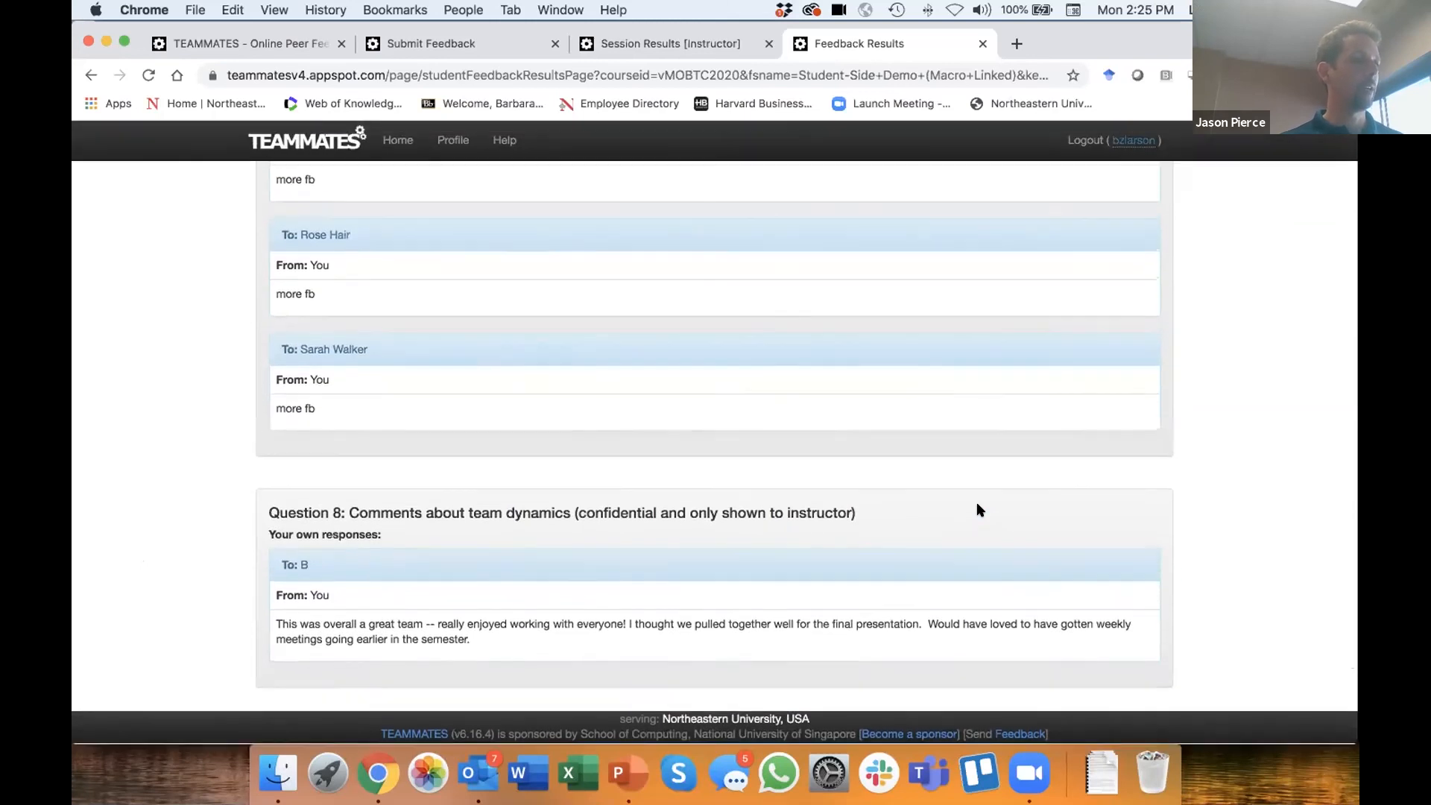
scroll(977, 504, "up", 10)
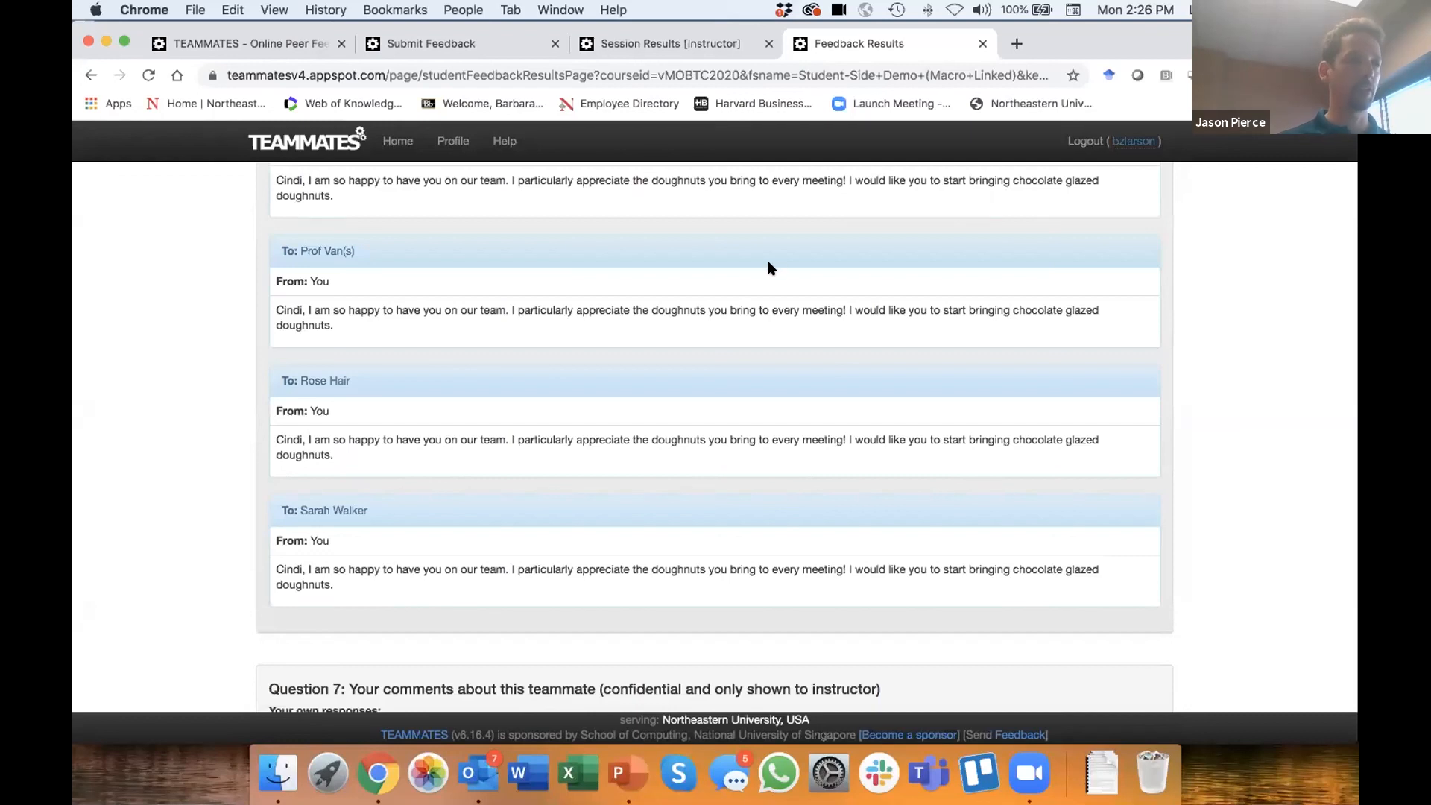
scroll(198, 314, "up", 20)
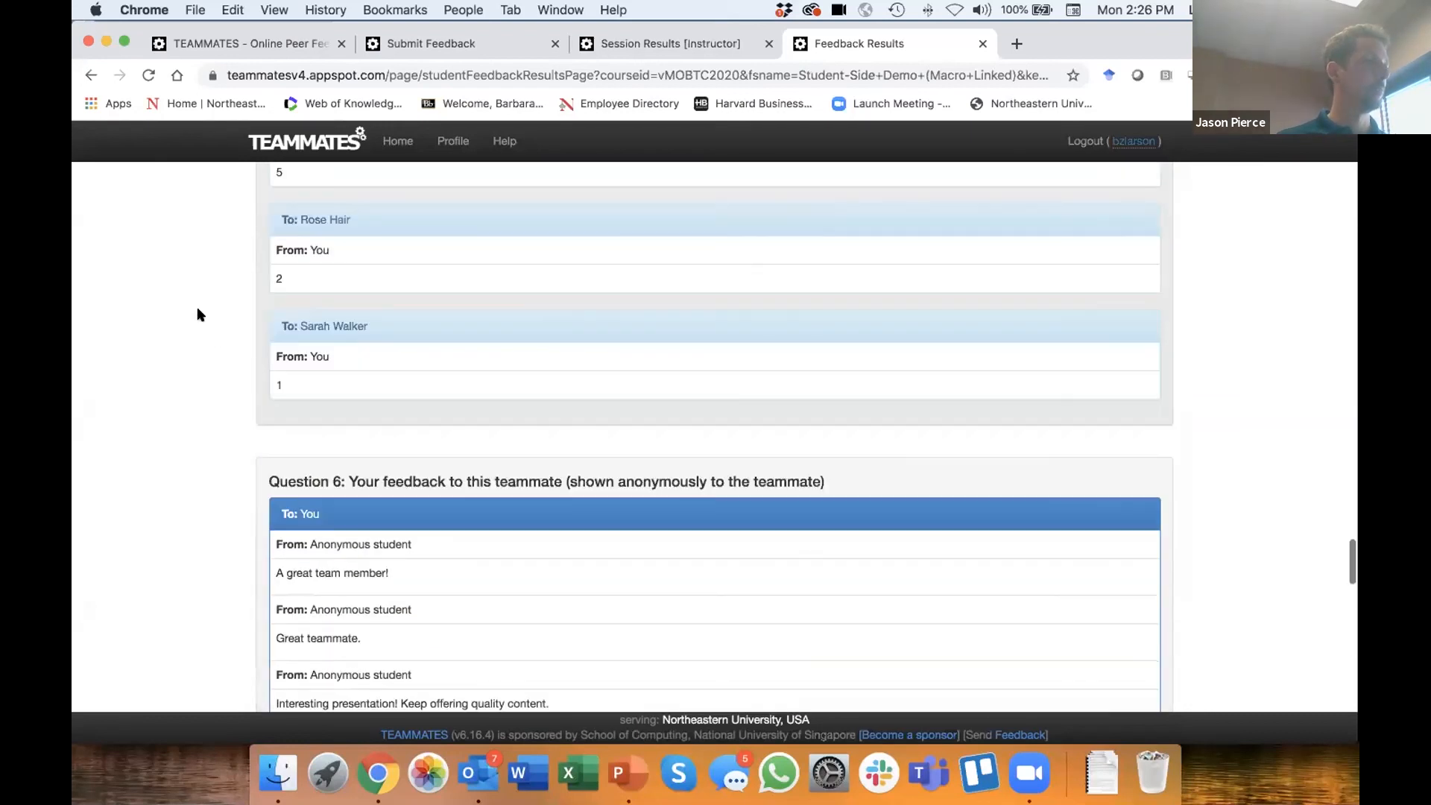
scroll(198, 314, "down", 10)
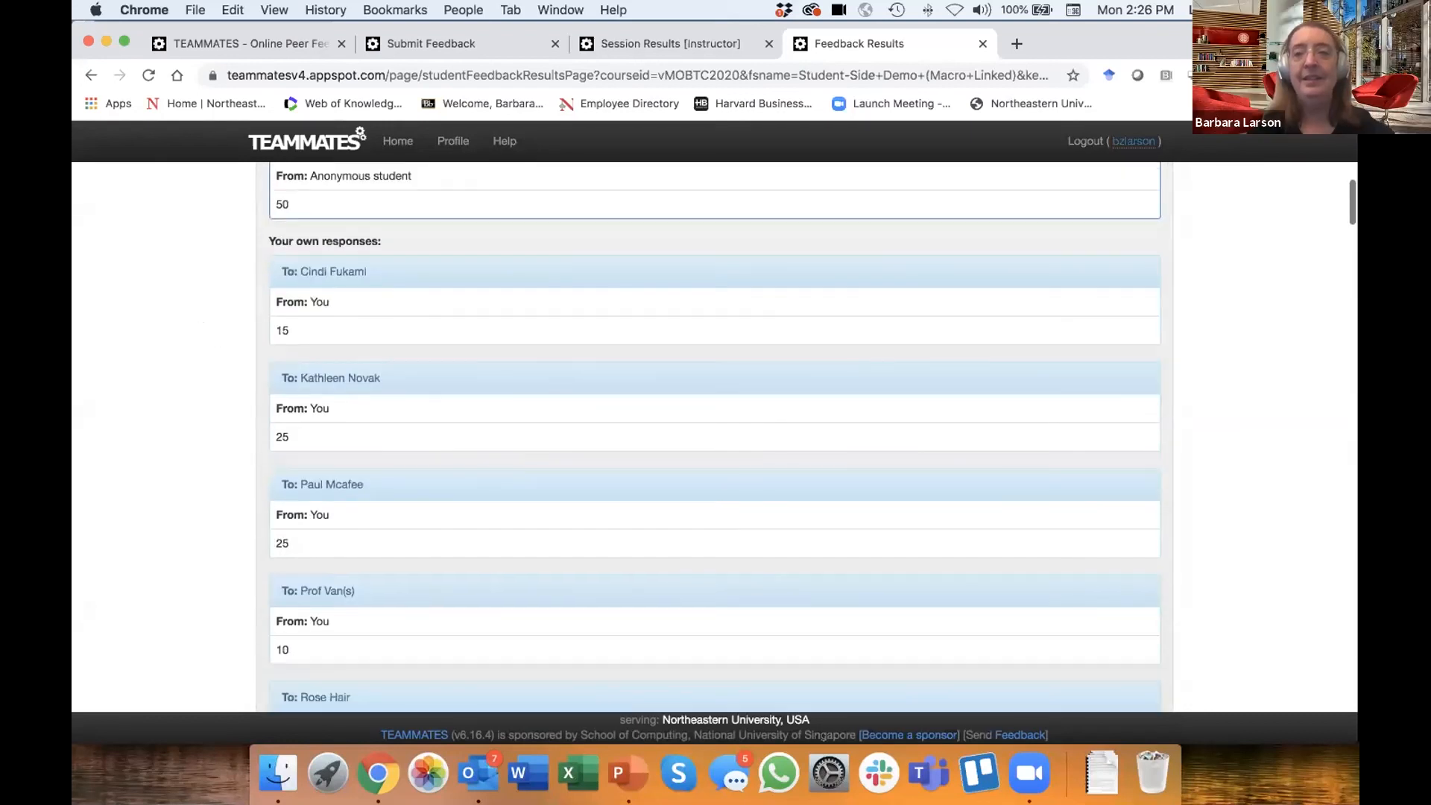